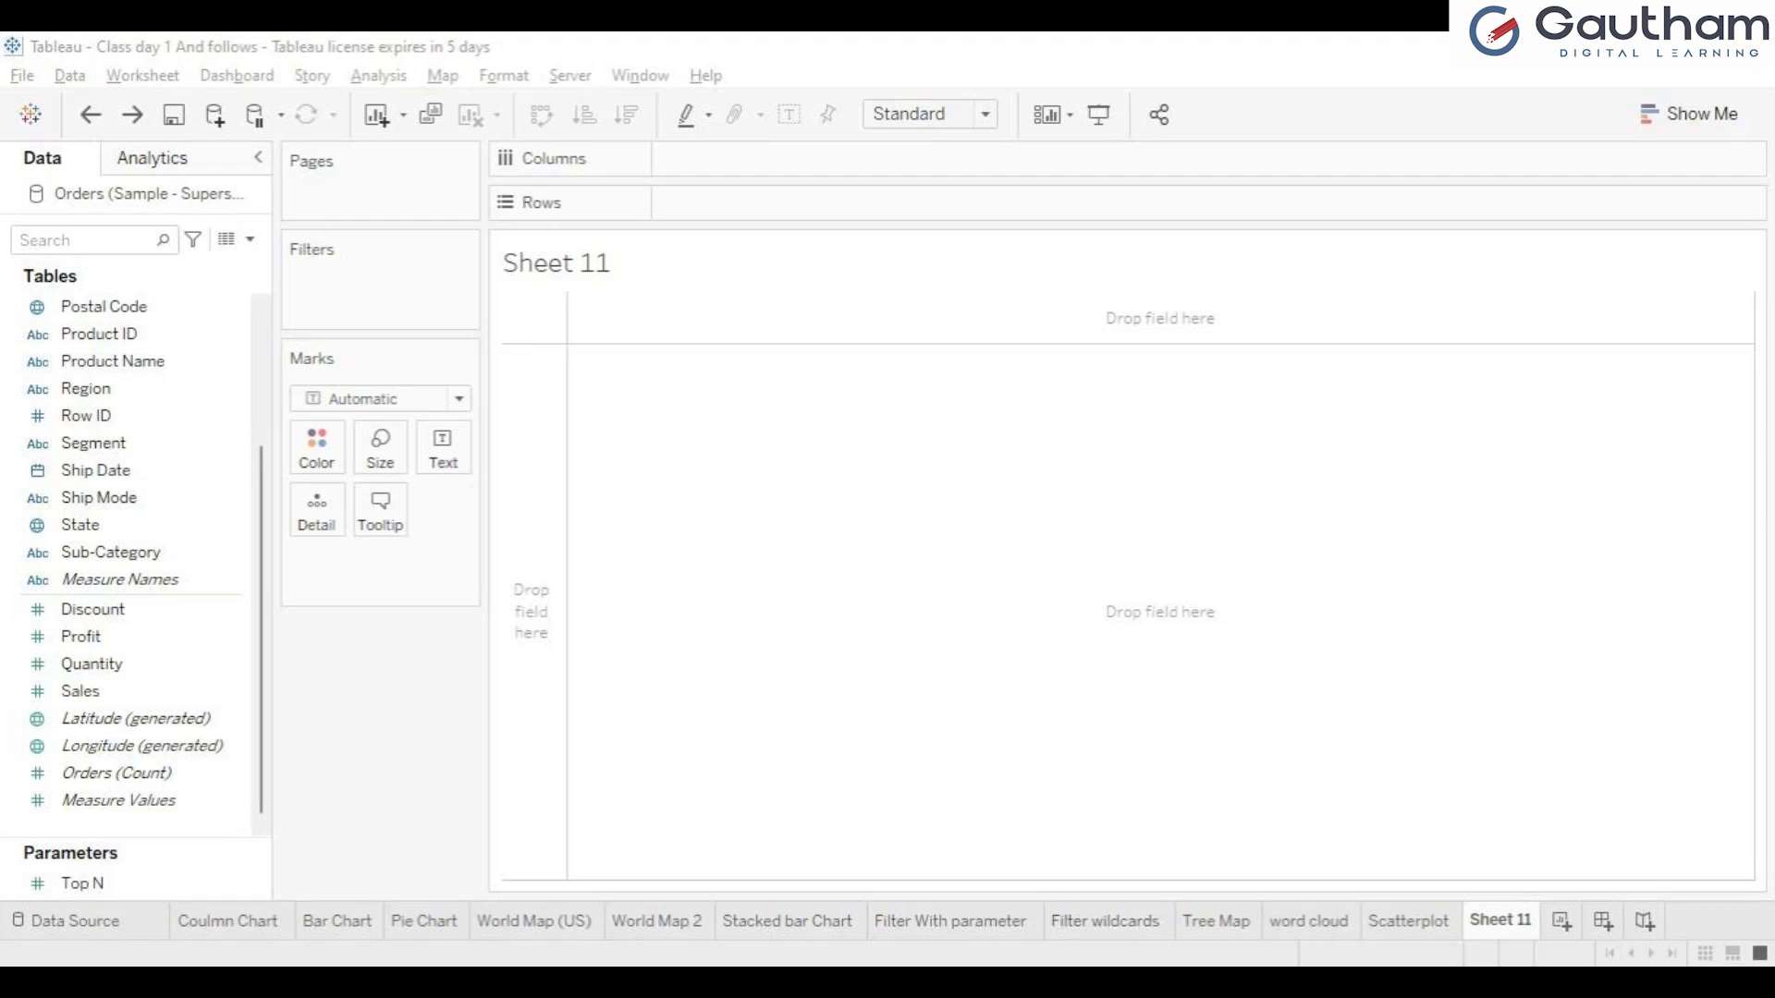
# Clear the Scatterplot sheet and create a scatter plot from the Sales and Profit measures.
pyautogui.click(1408, 922)
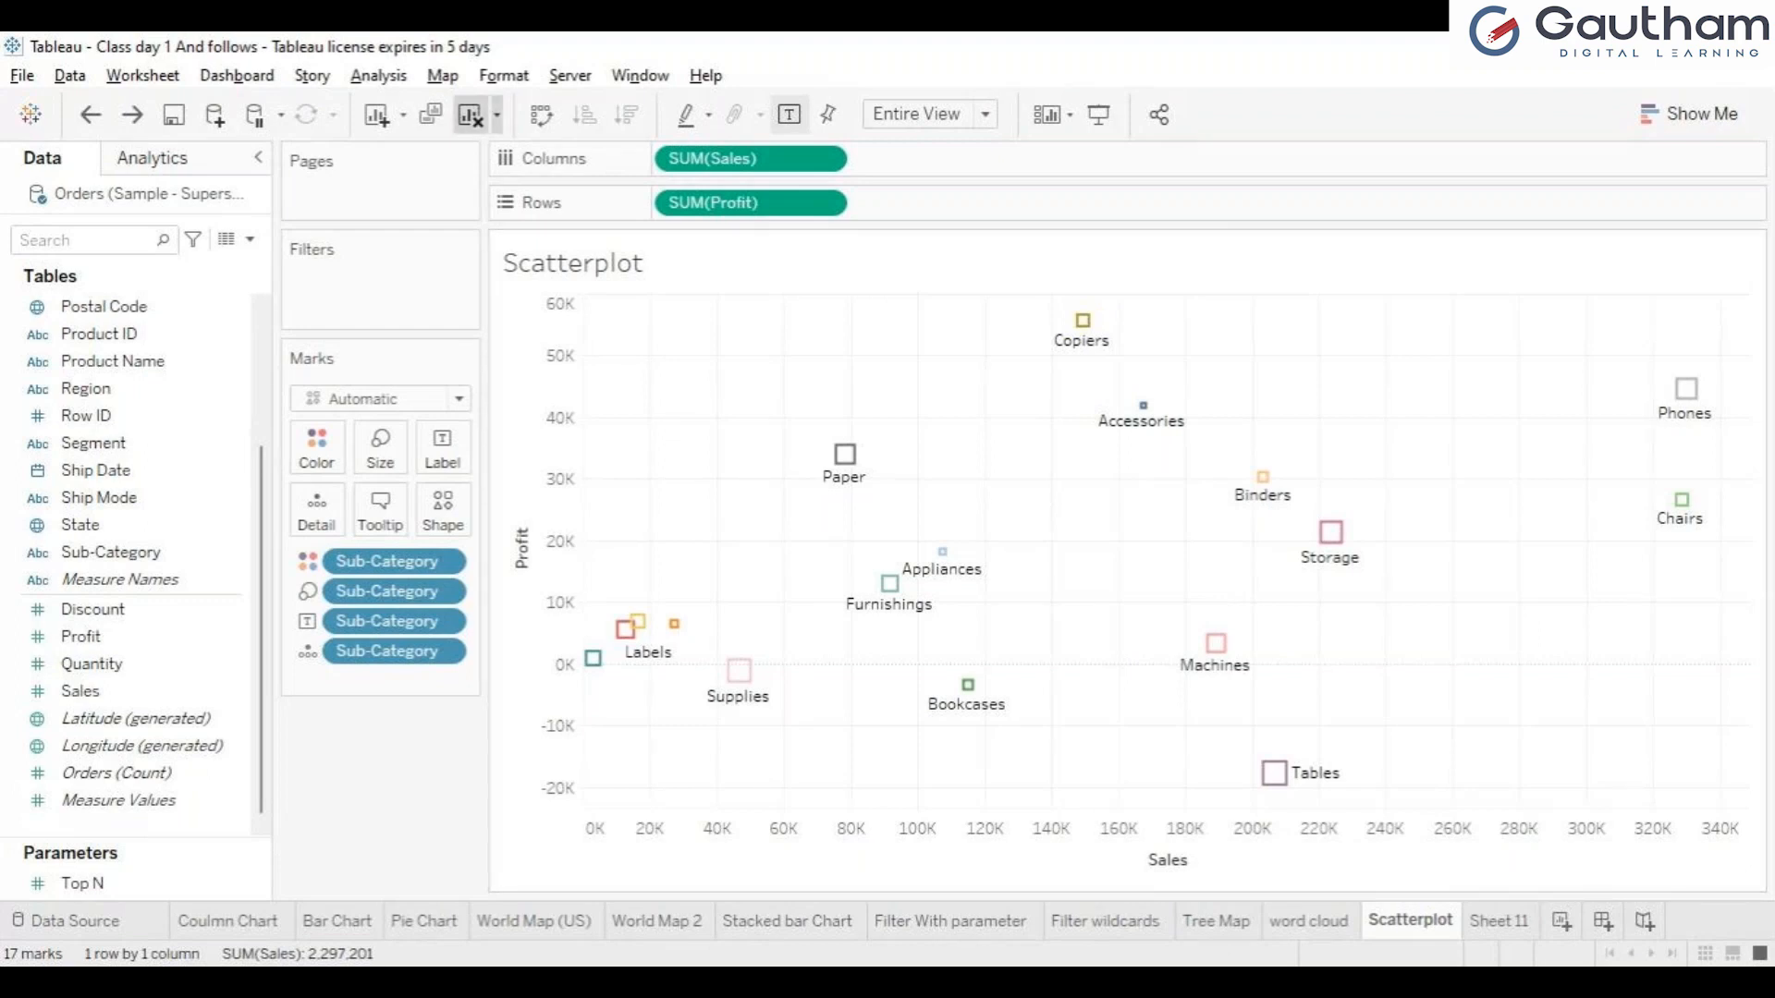
pyautogui.click(470, 115)
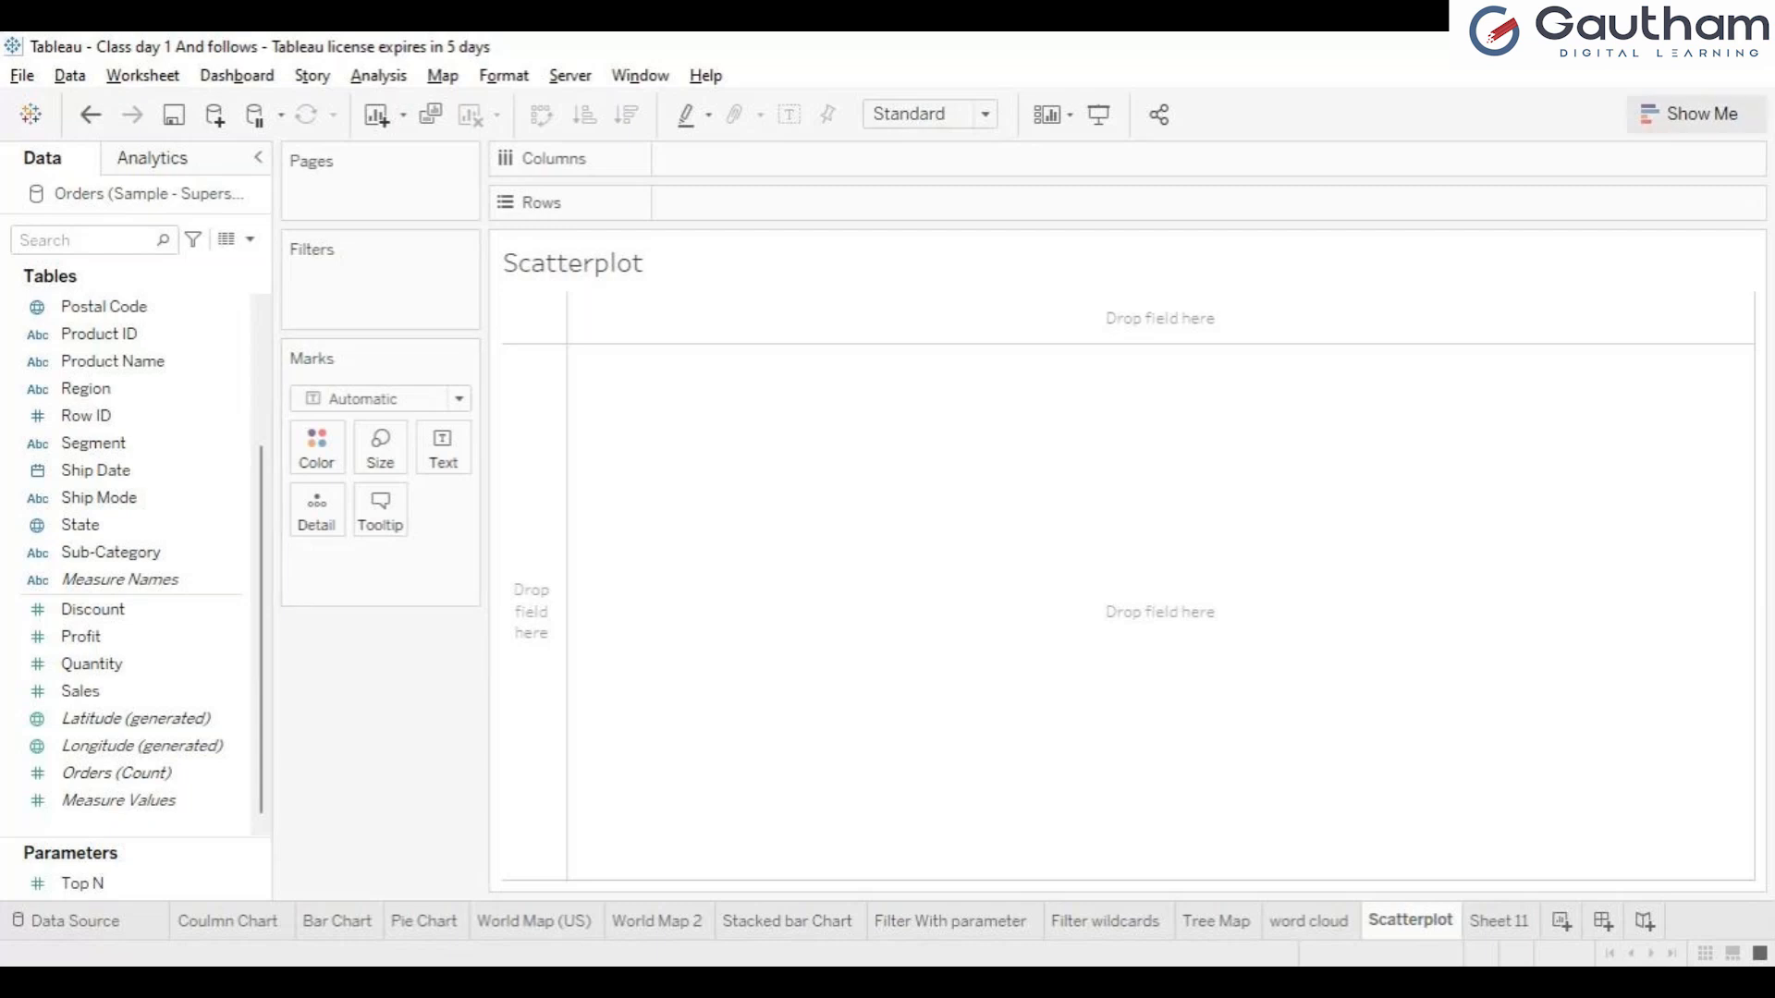
pyautogui.click(1689, 114)
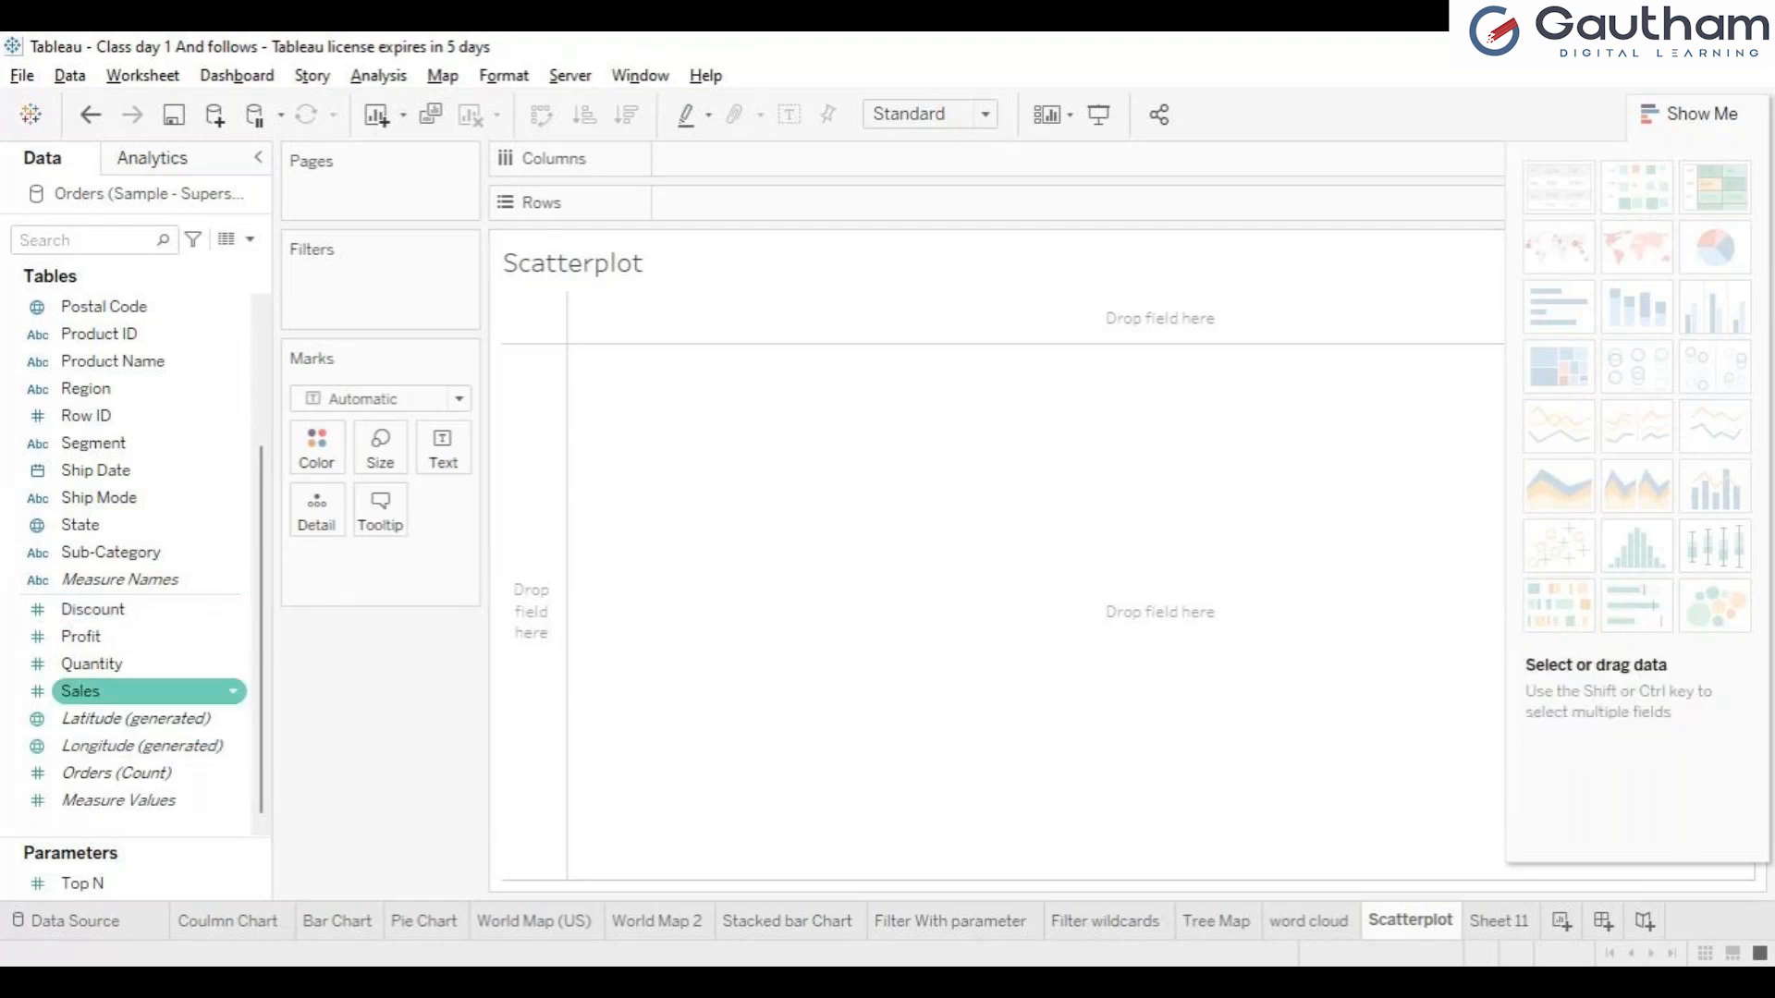
pyautogui.click(111, 691)
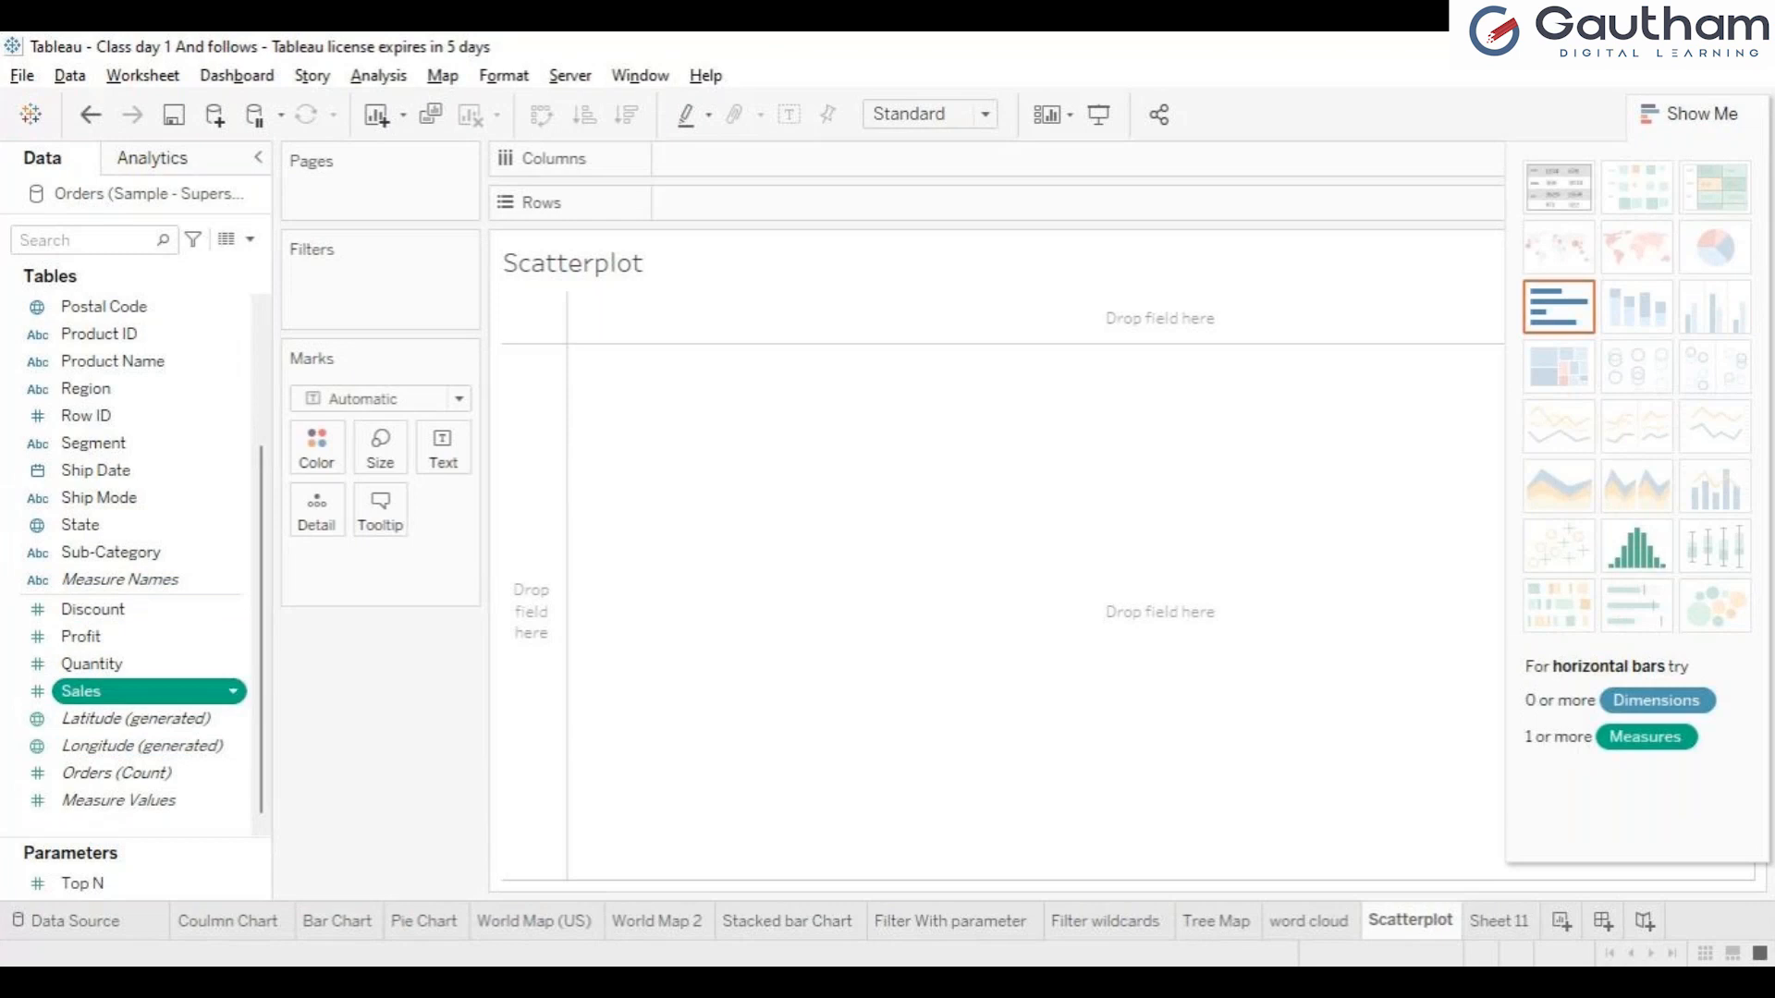
pyautogui.keyDown('ctrl'); pyautogui.click(111, 636); pyautogui.keyUp('ctrl')
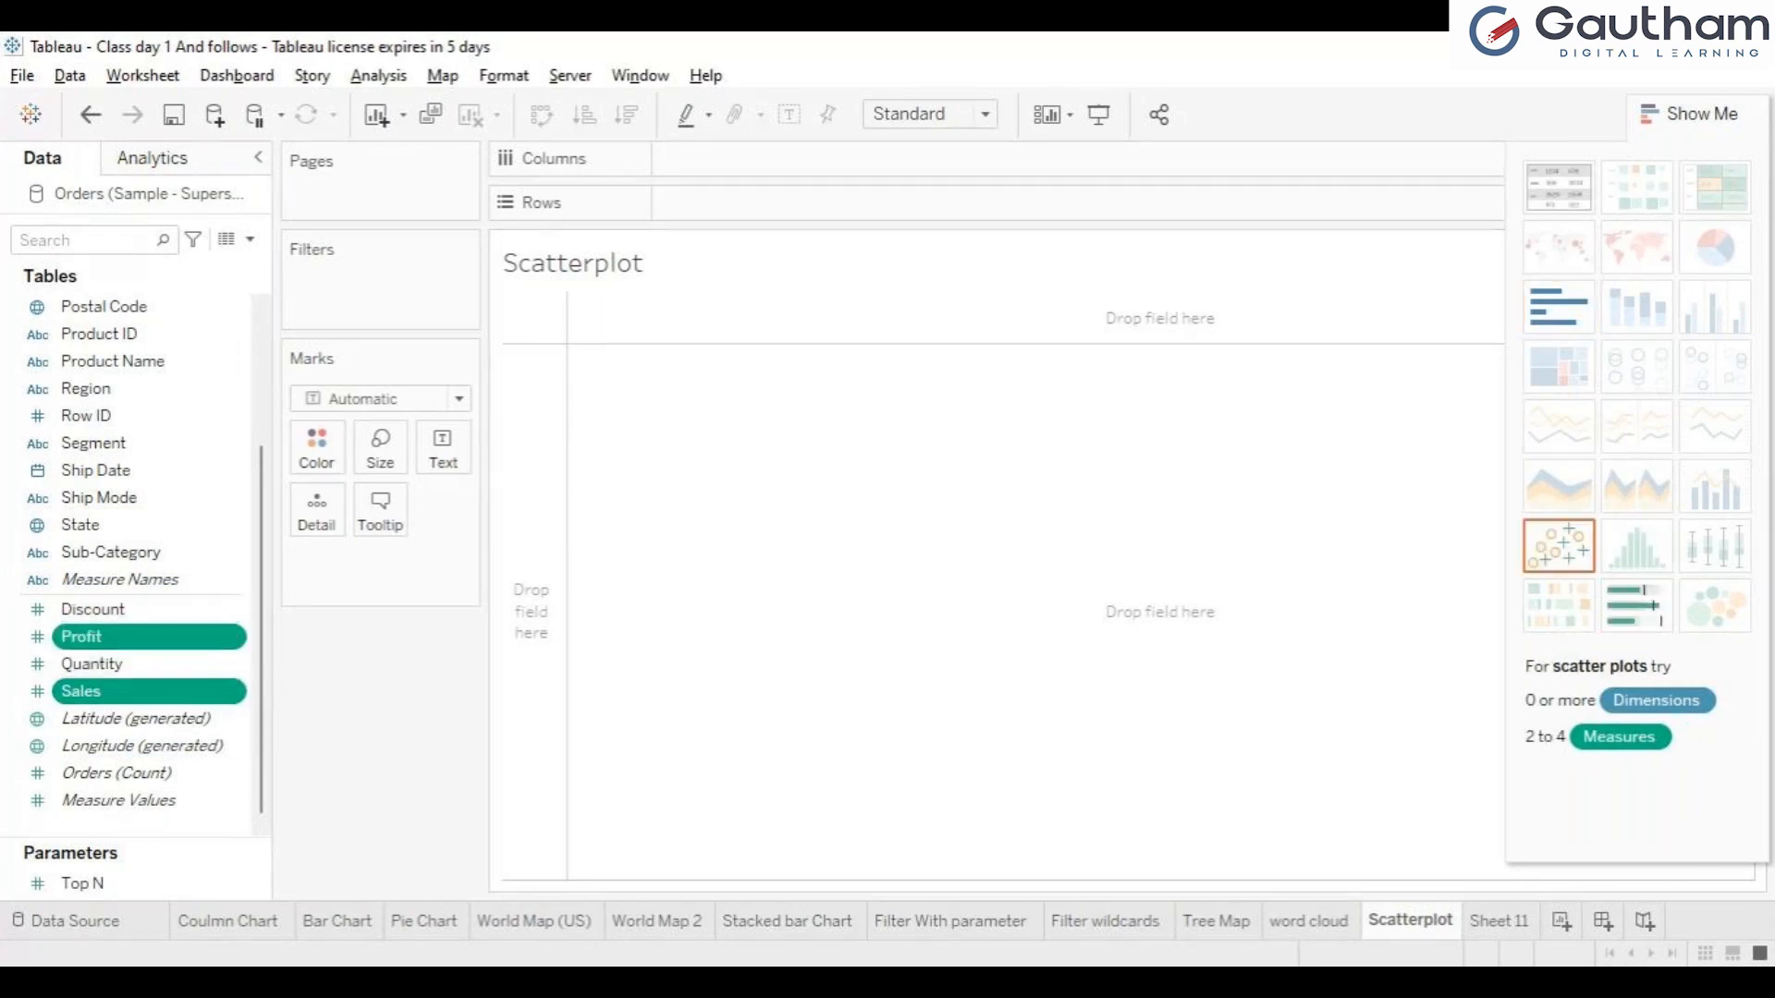
pyautogui.click(1559, 546)
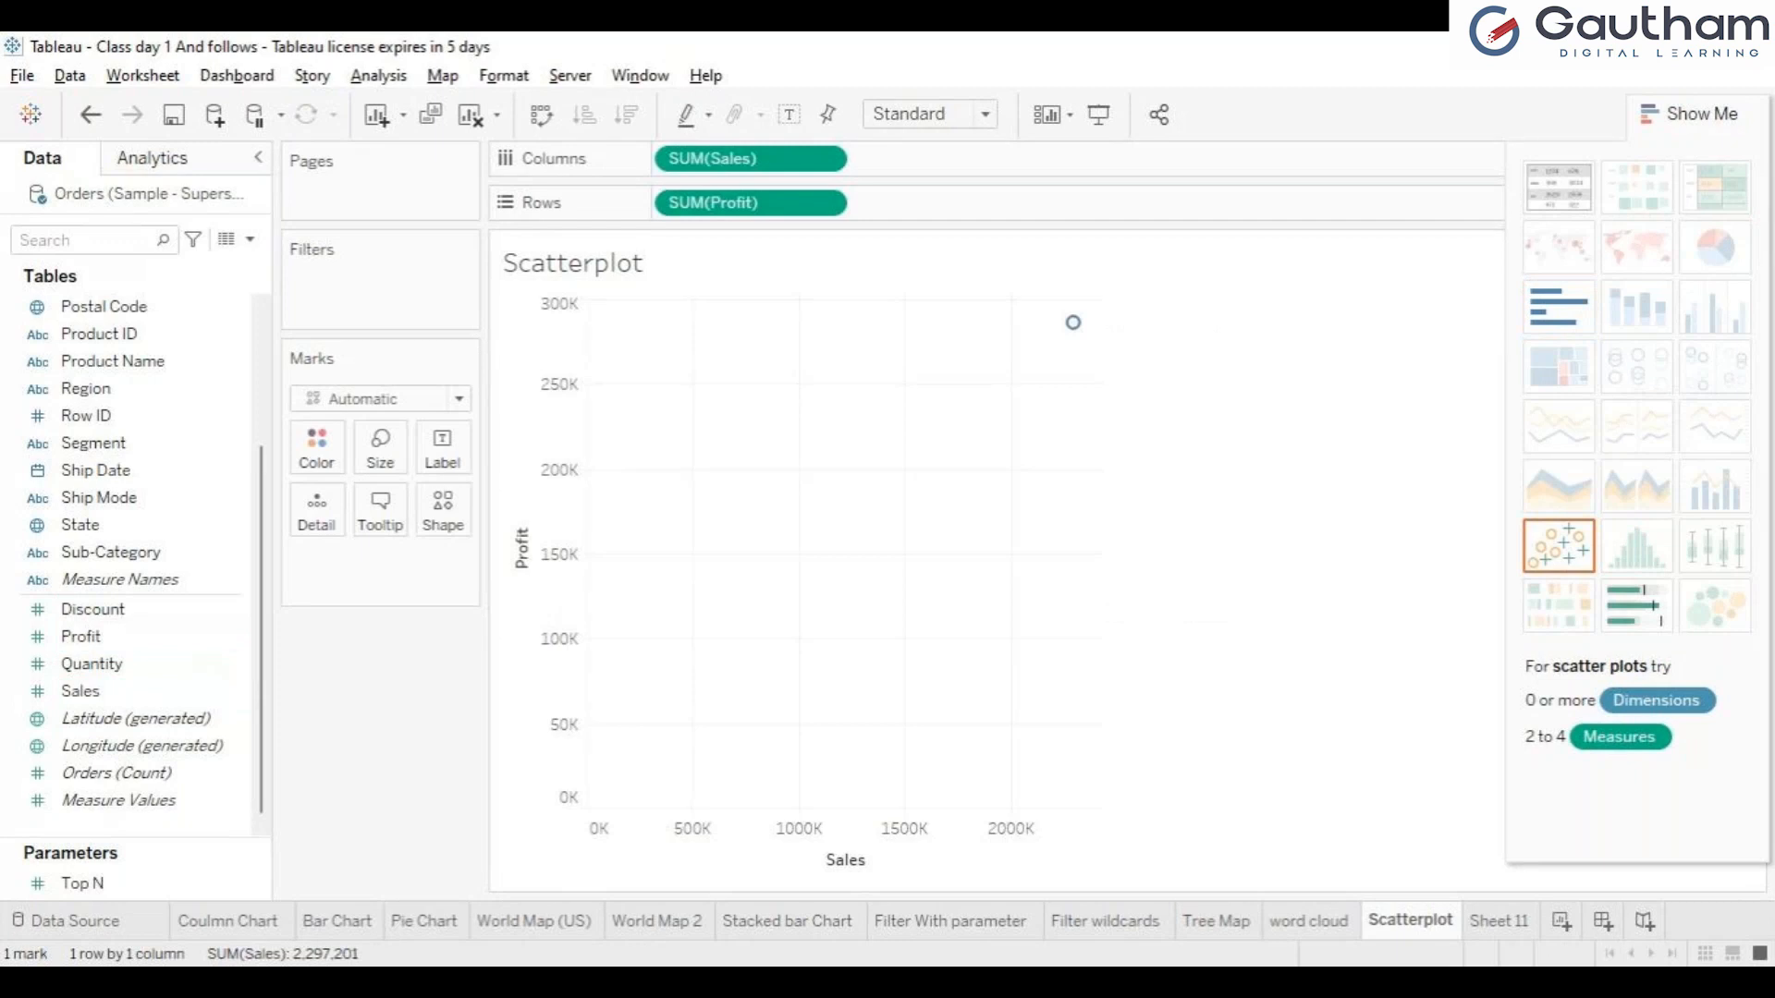
pyautogui.moveTo(1072, 321)
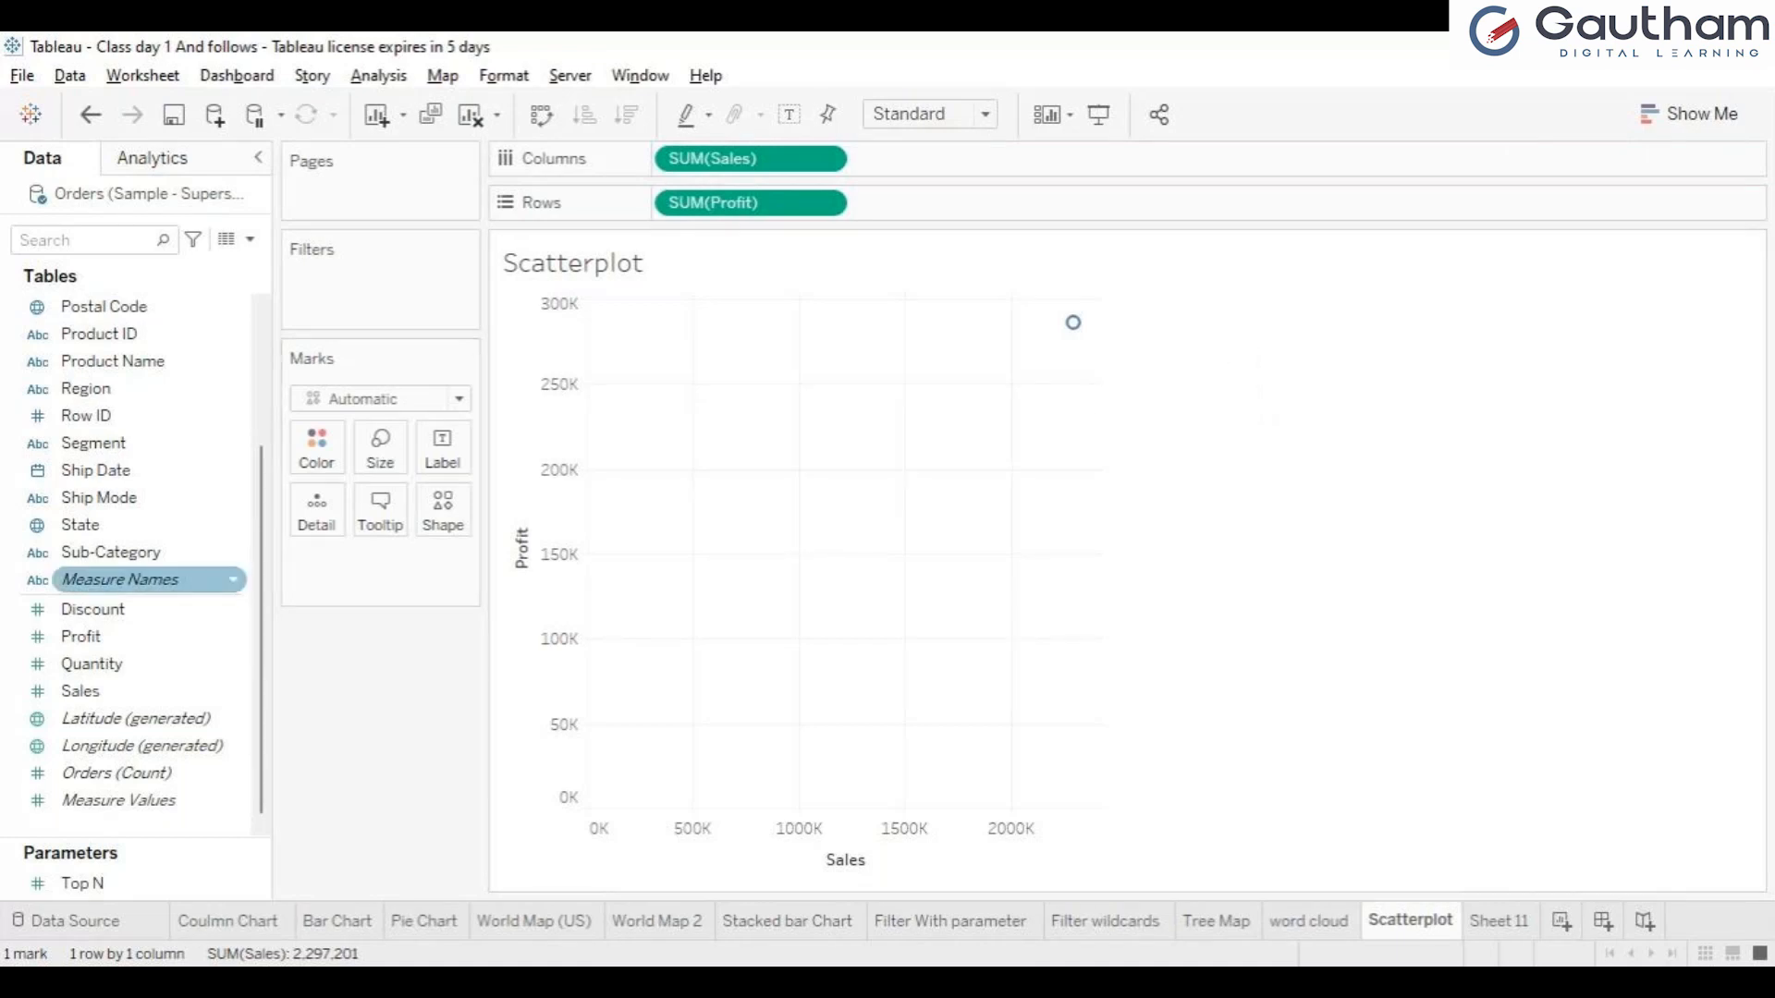
# Label the scatter plot's marks with the Sub-Category field.
pyautogui.click(139, 553)
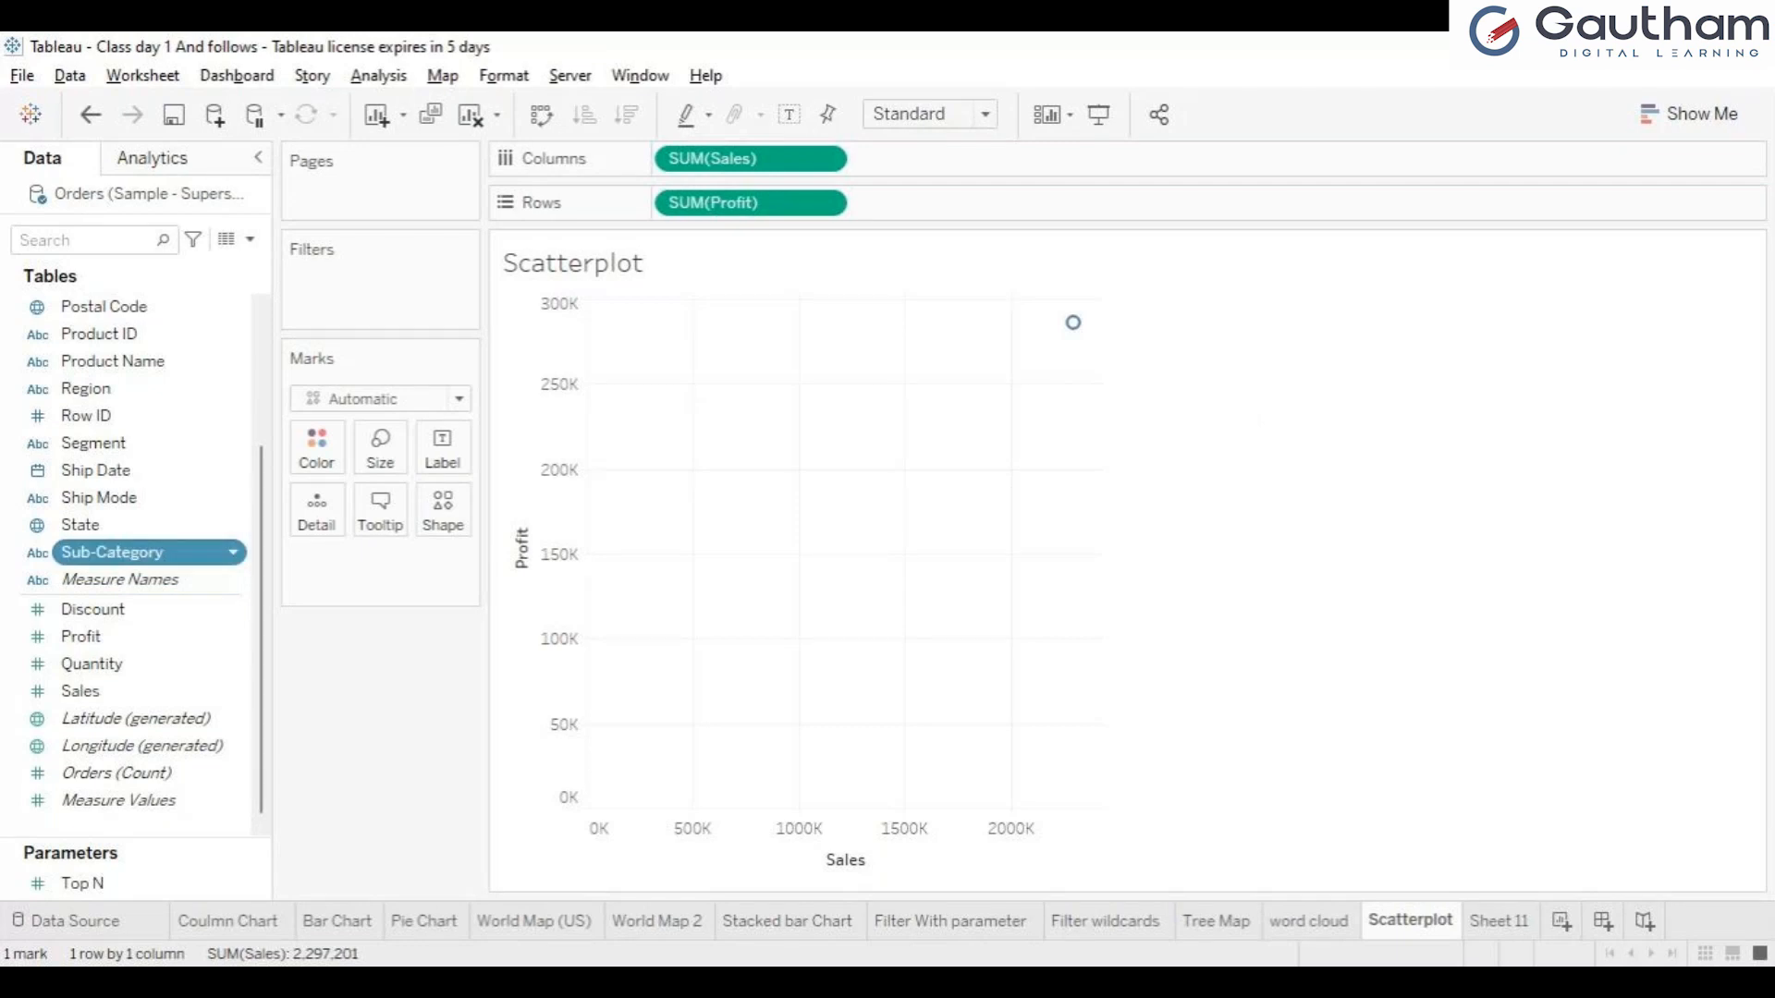
pyautogui.moveTo(138, 553); pyautogui.dragTo(317, 509)
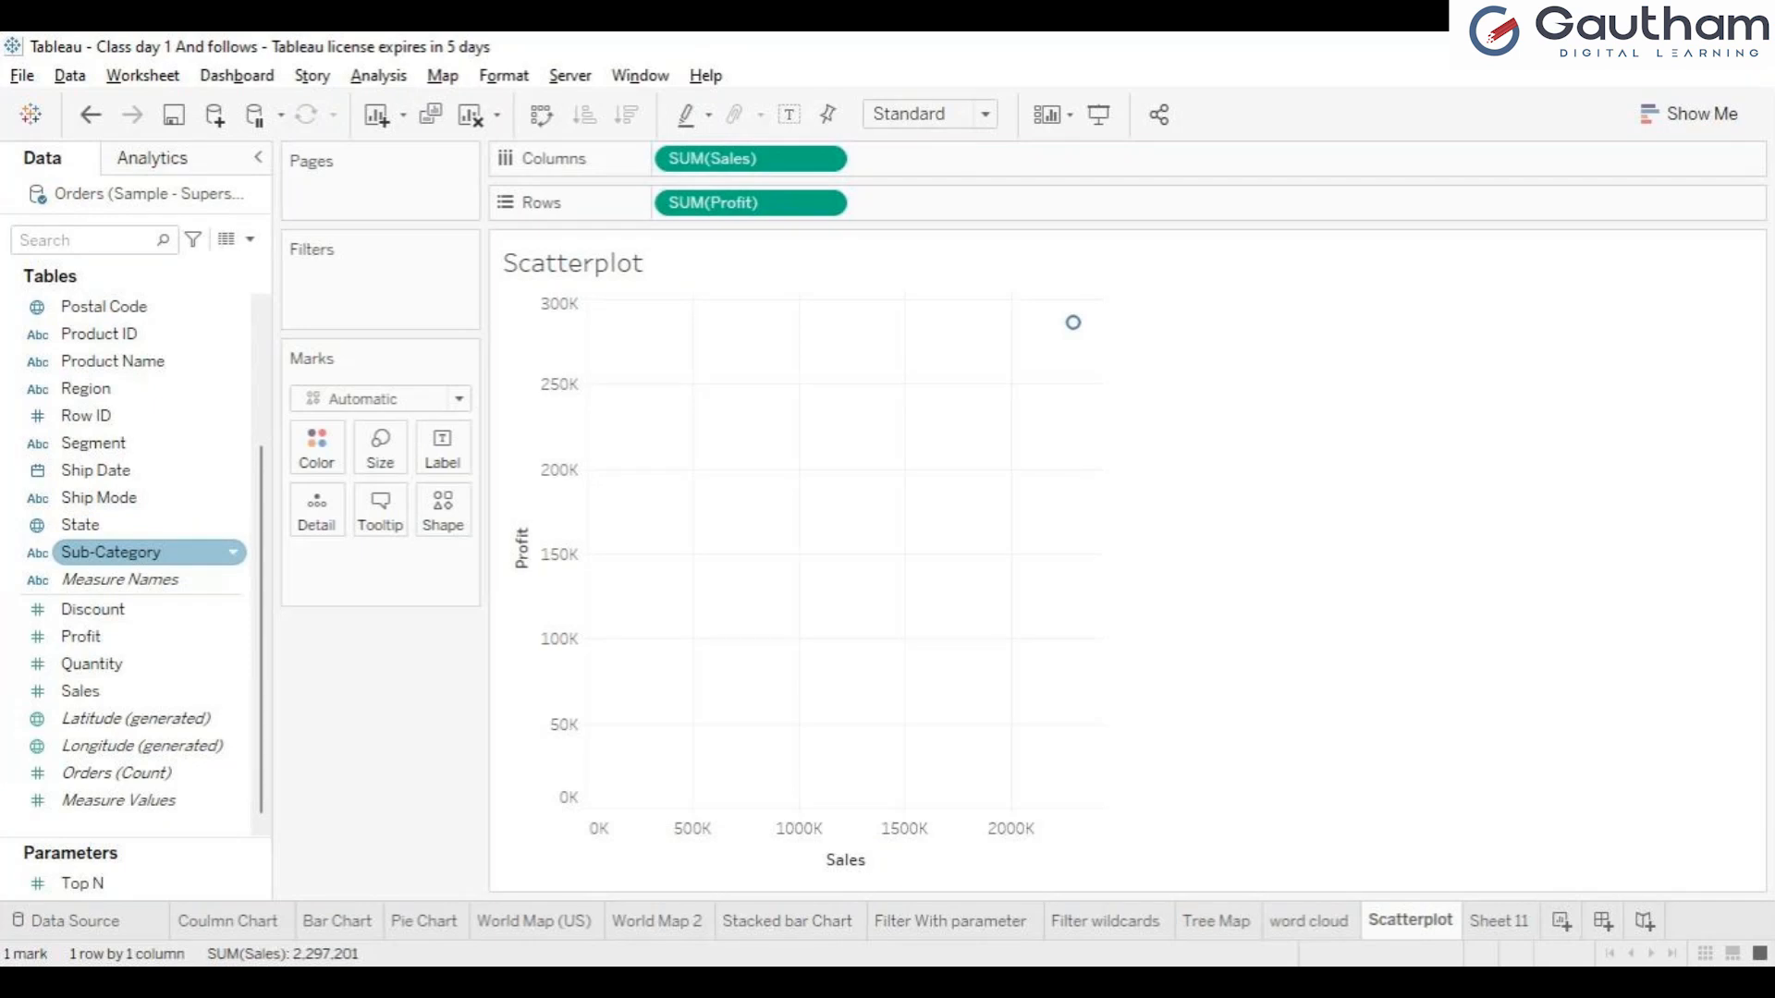
pyautogui.click(113, 553)
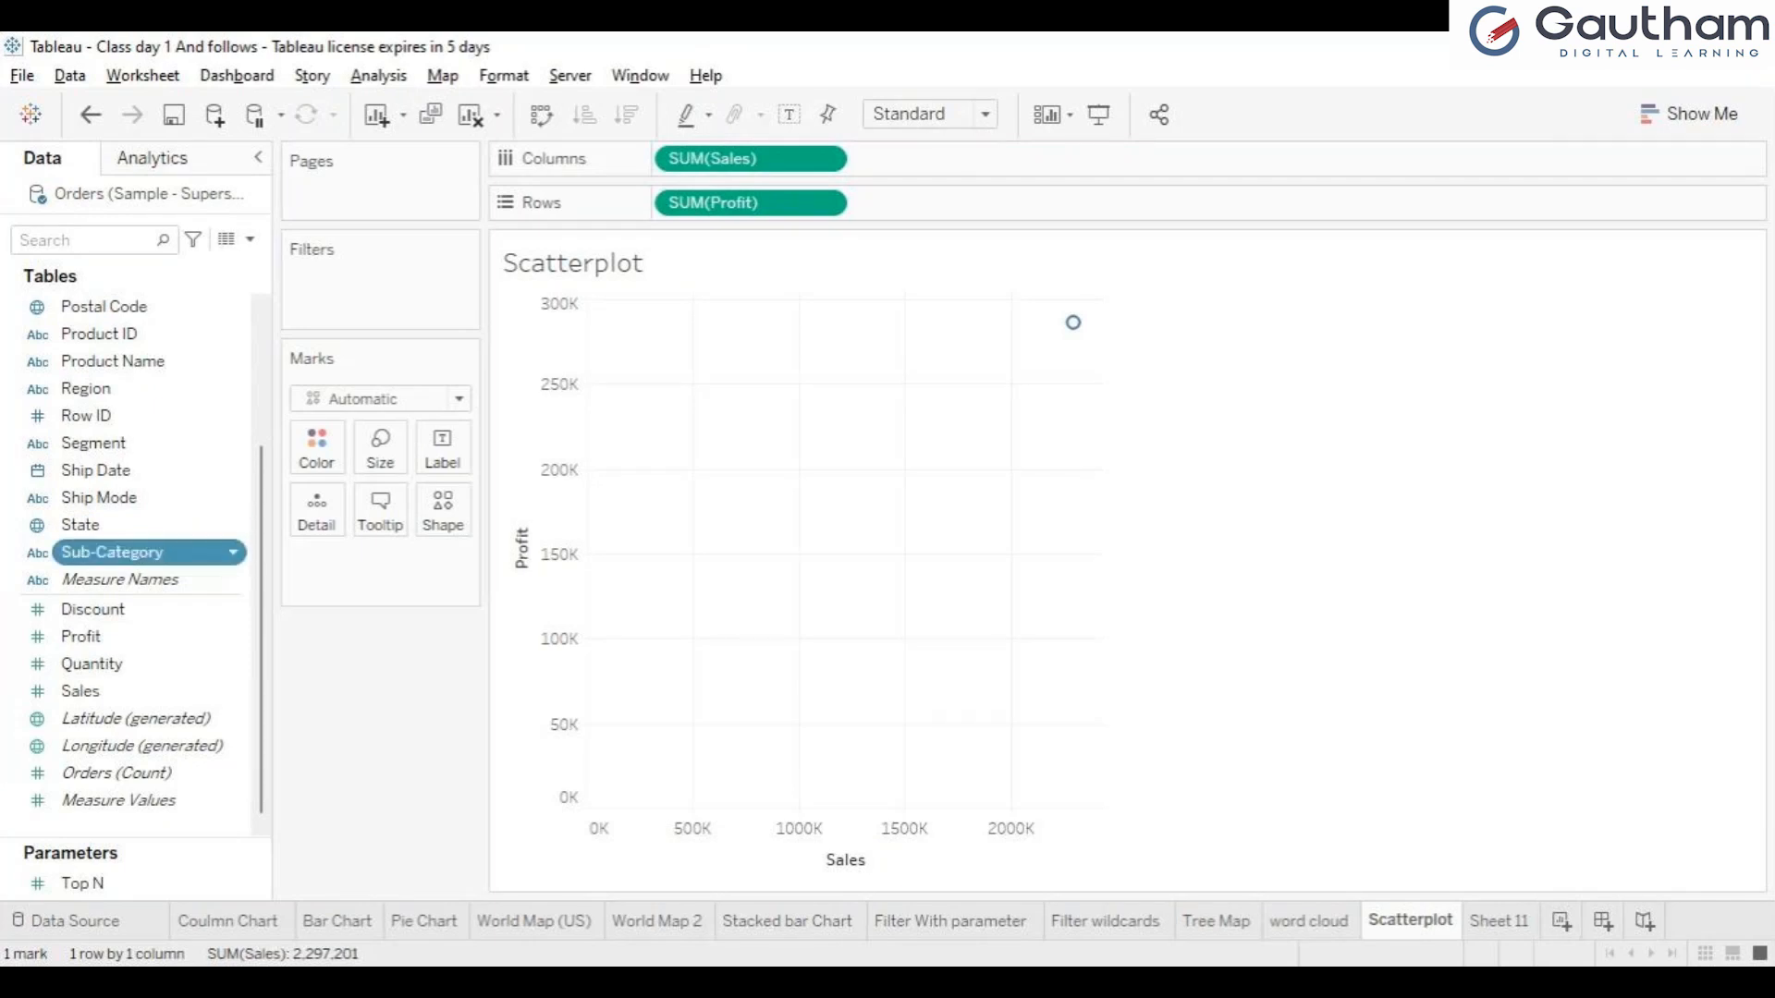
pyautogui.press('F2')
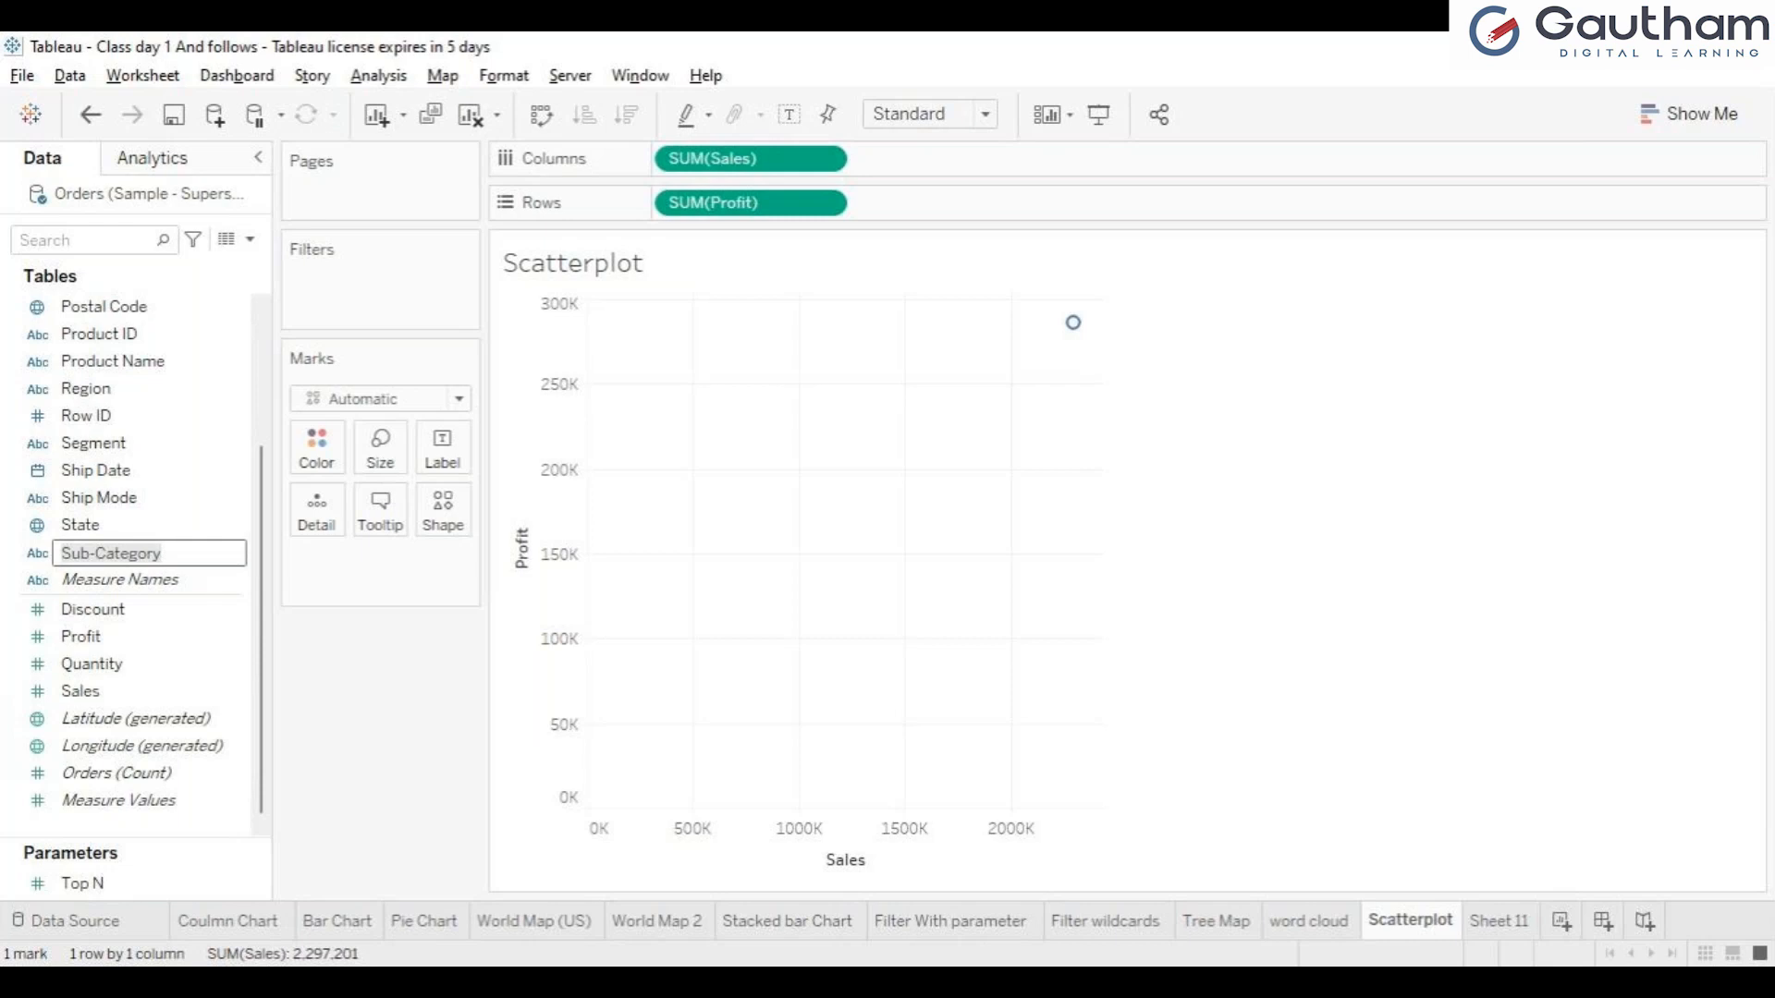
pyautogui.press('Return')
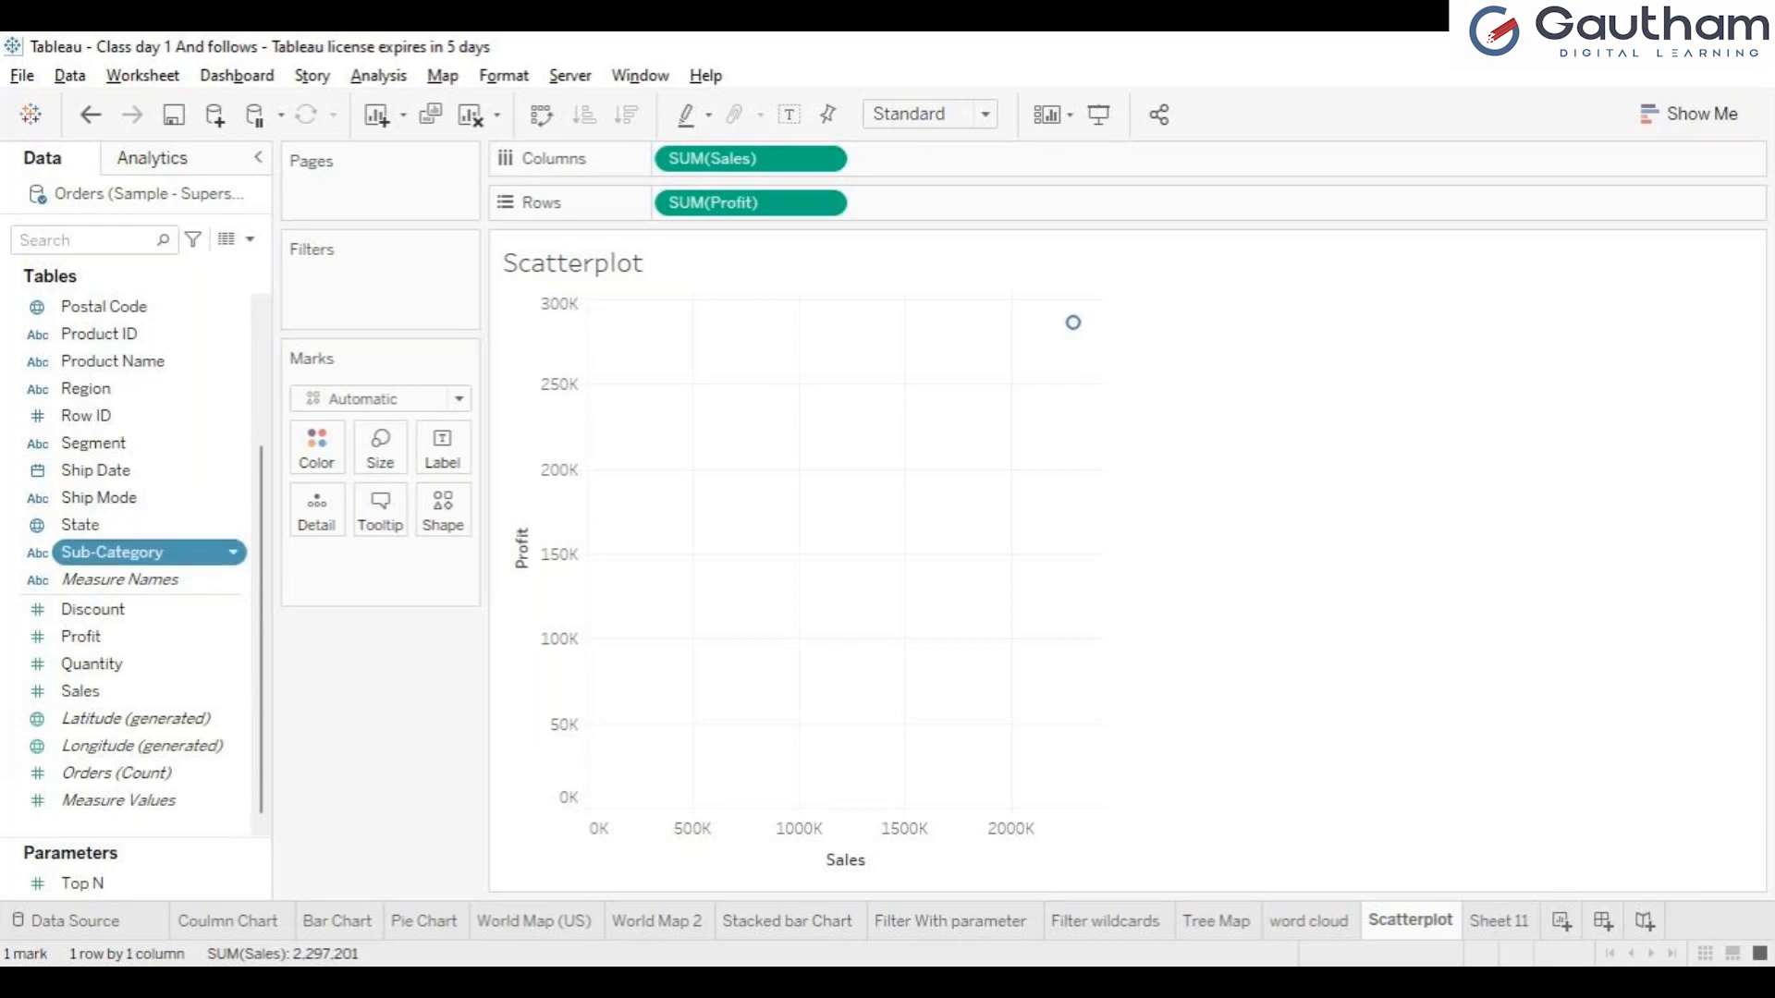
pyautogui.moveTo(148, 552); pyautogui.dragTo(441, 448)
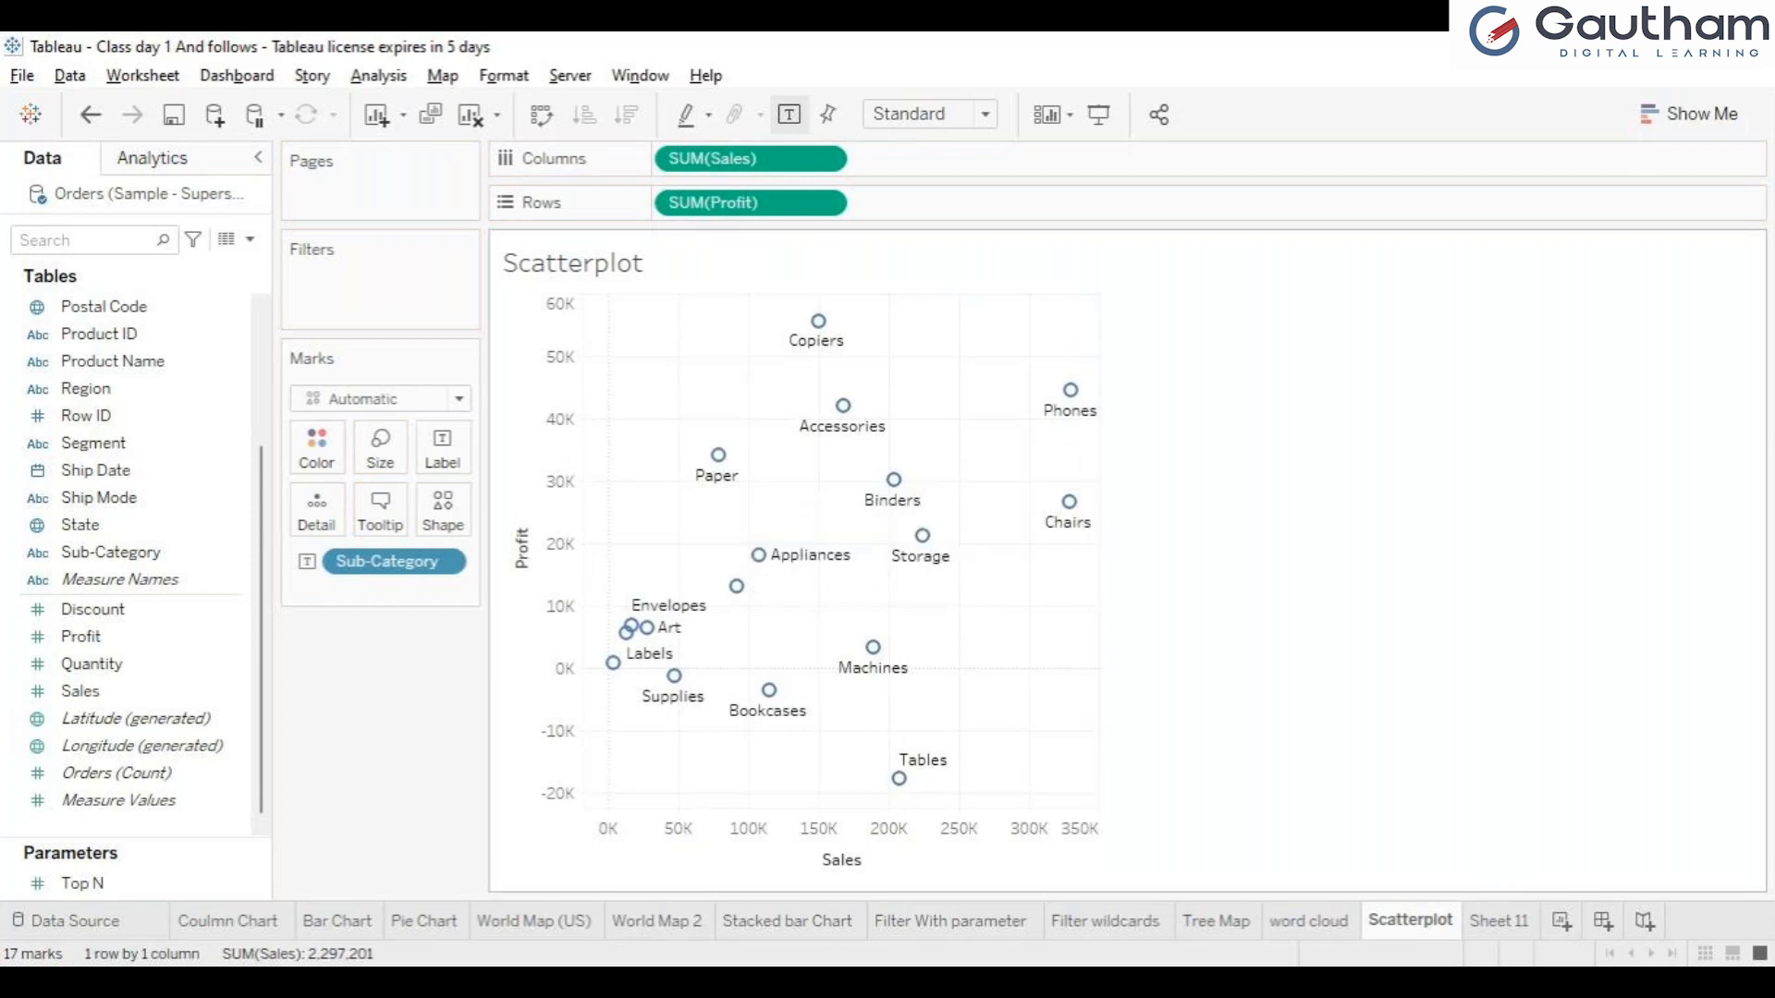
# Remove Sub-Category from the marks and apply it again as their label.
pyautogui.moveTo(389, 562); pyautogui.dragTo(121, 552)
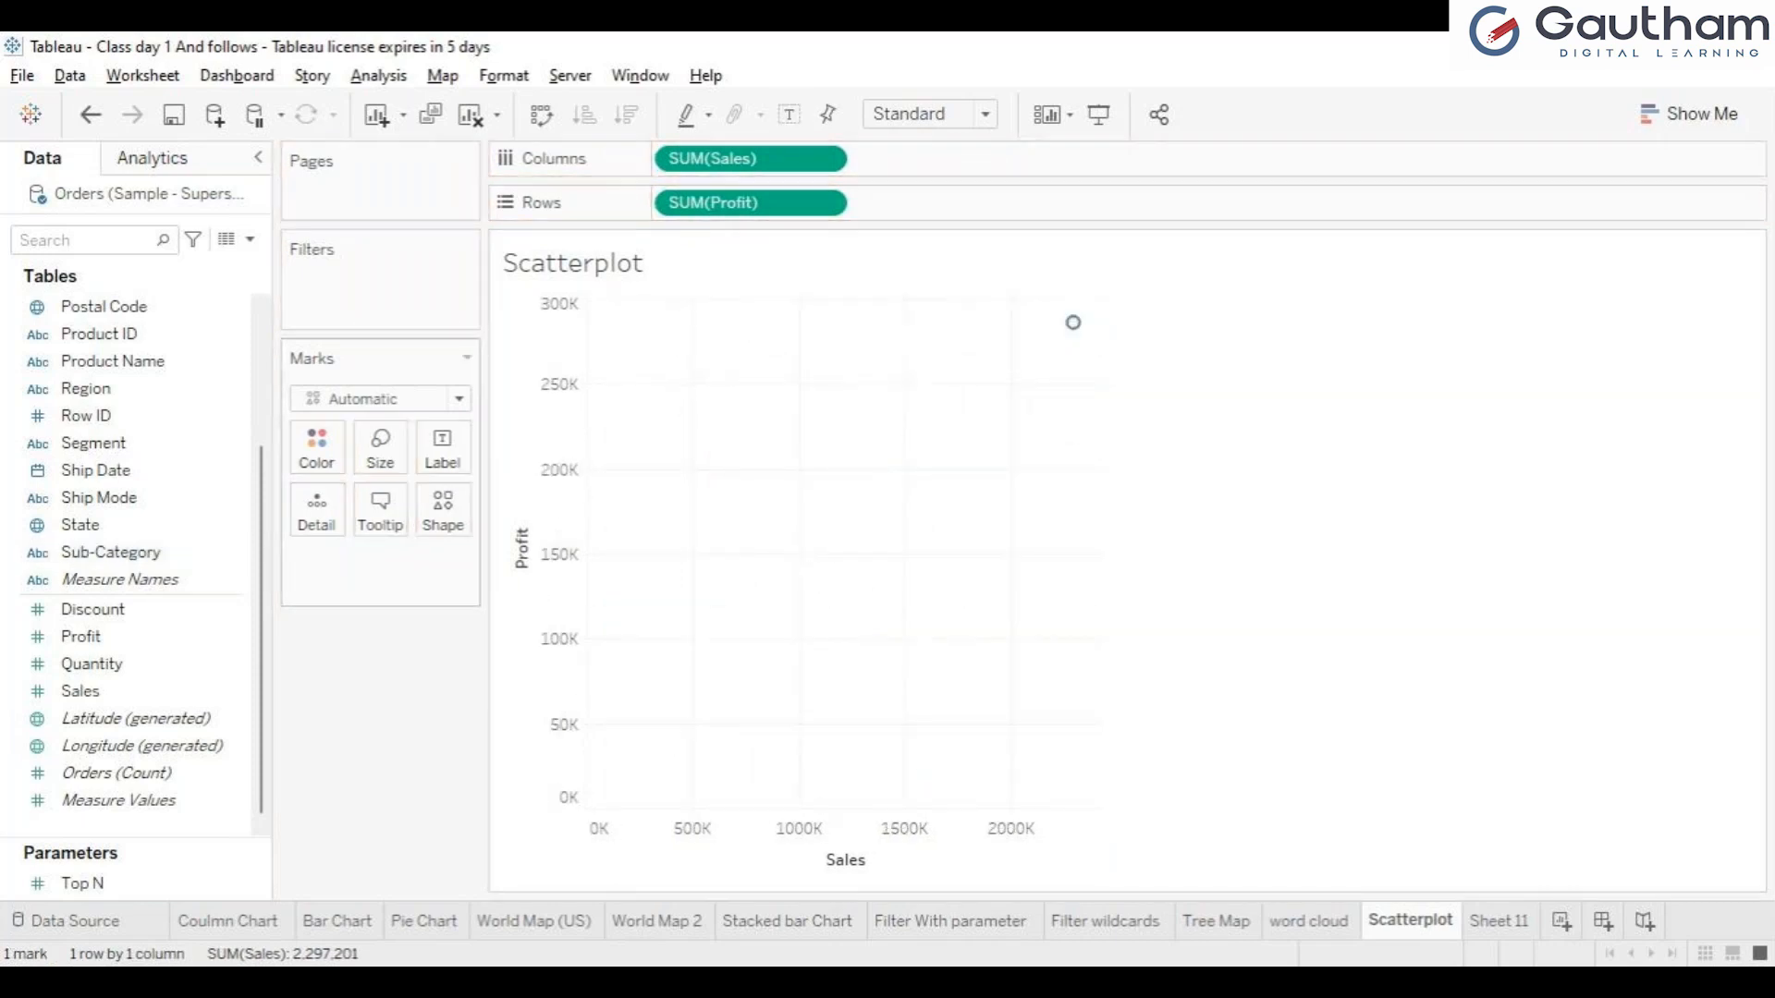
pyautogui.click(120, 552)
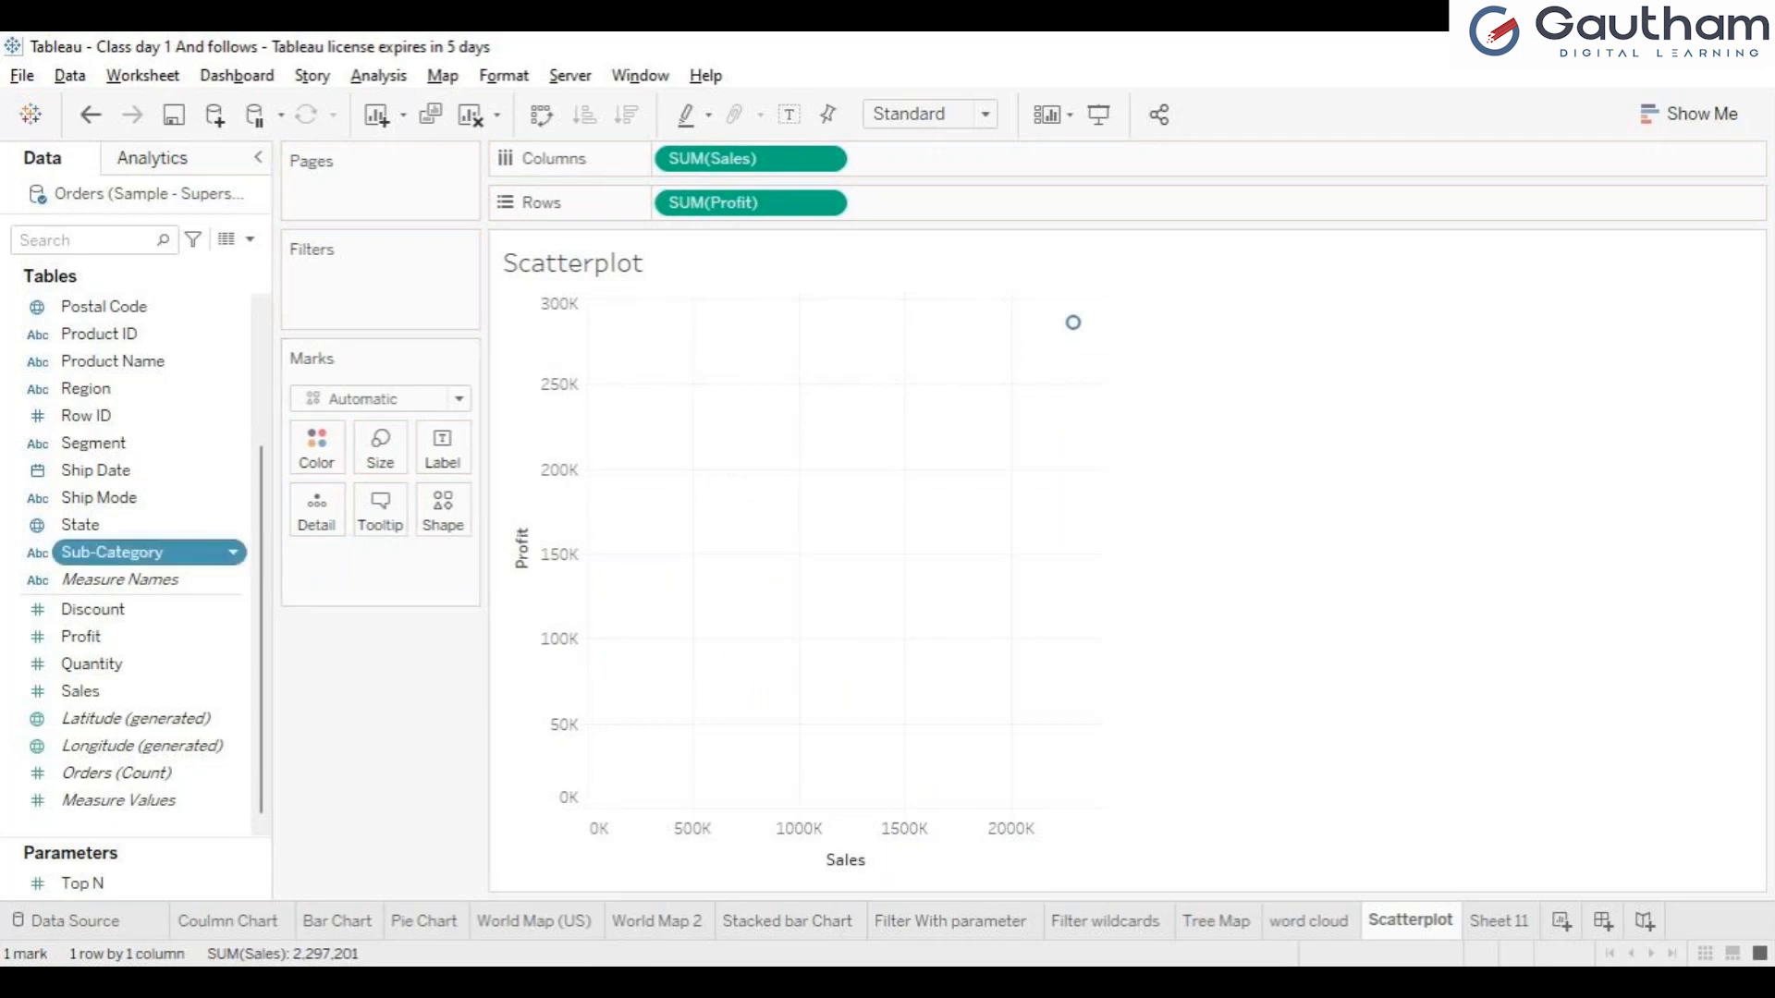
pyautogui.moveTo(120, 552); pyautogui.dragTo(442, 448)
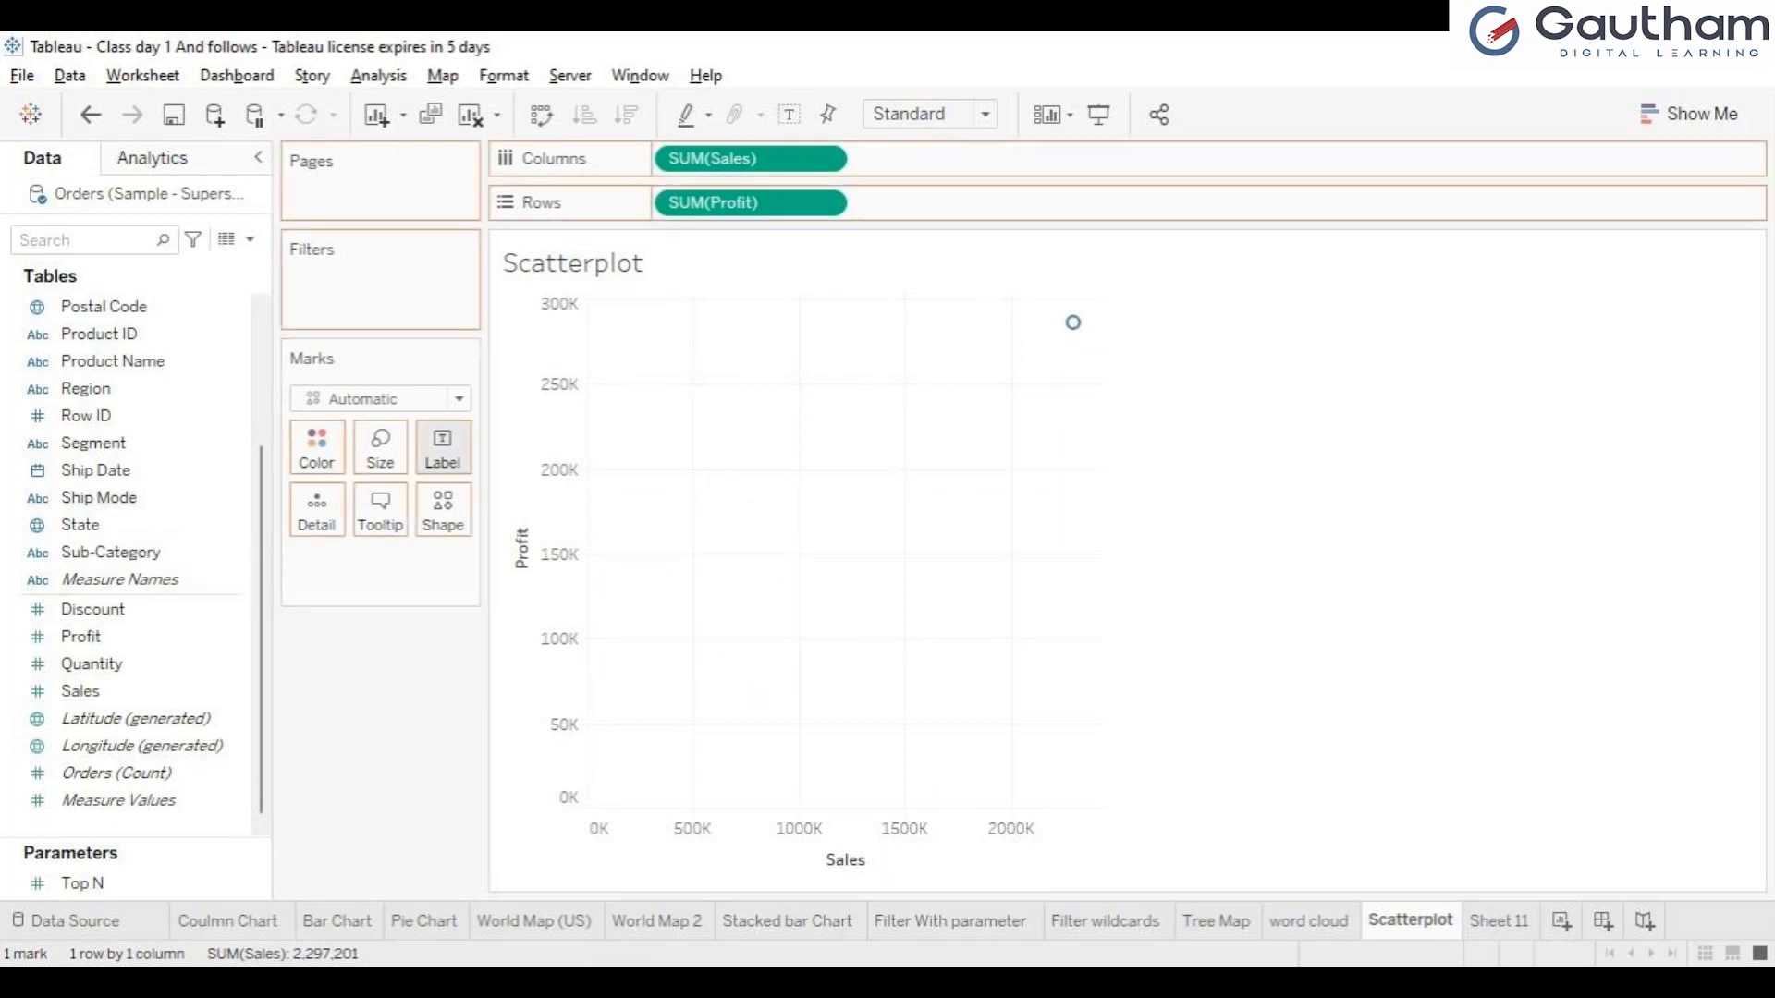
pyautogui.moveTo(442, 449); pyautogui.dragTo(442, 448)
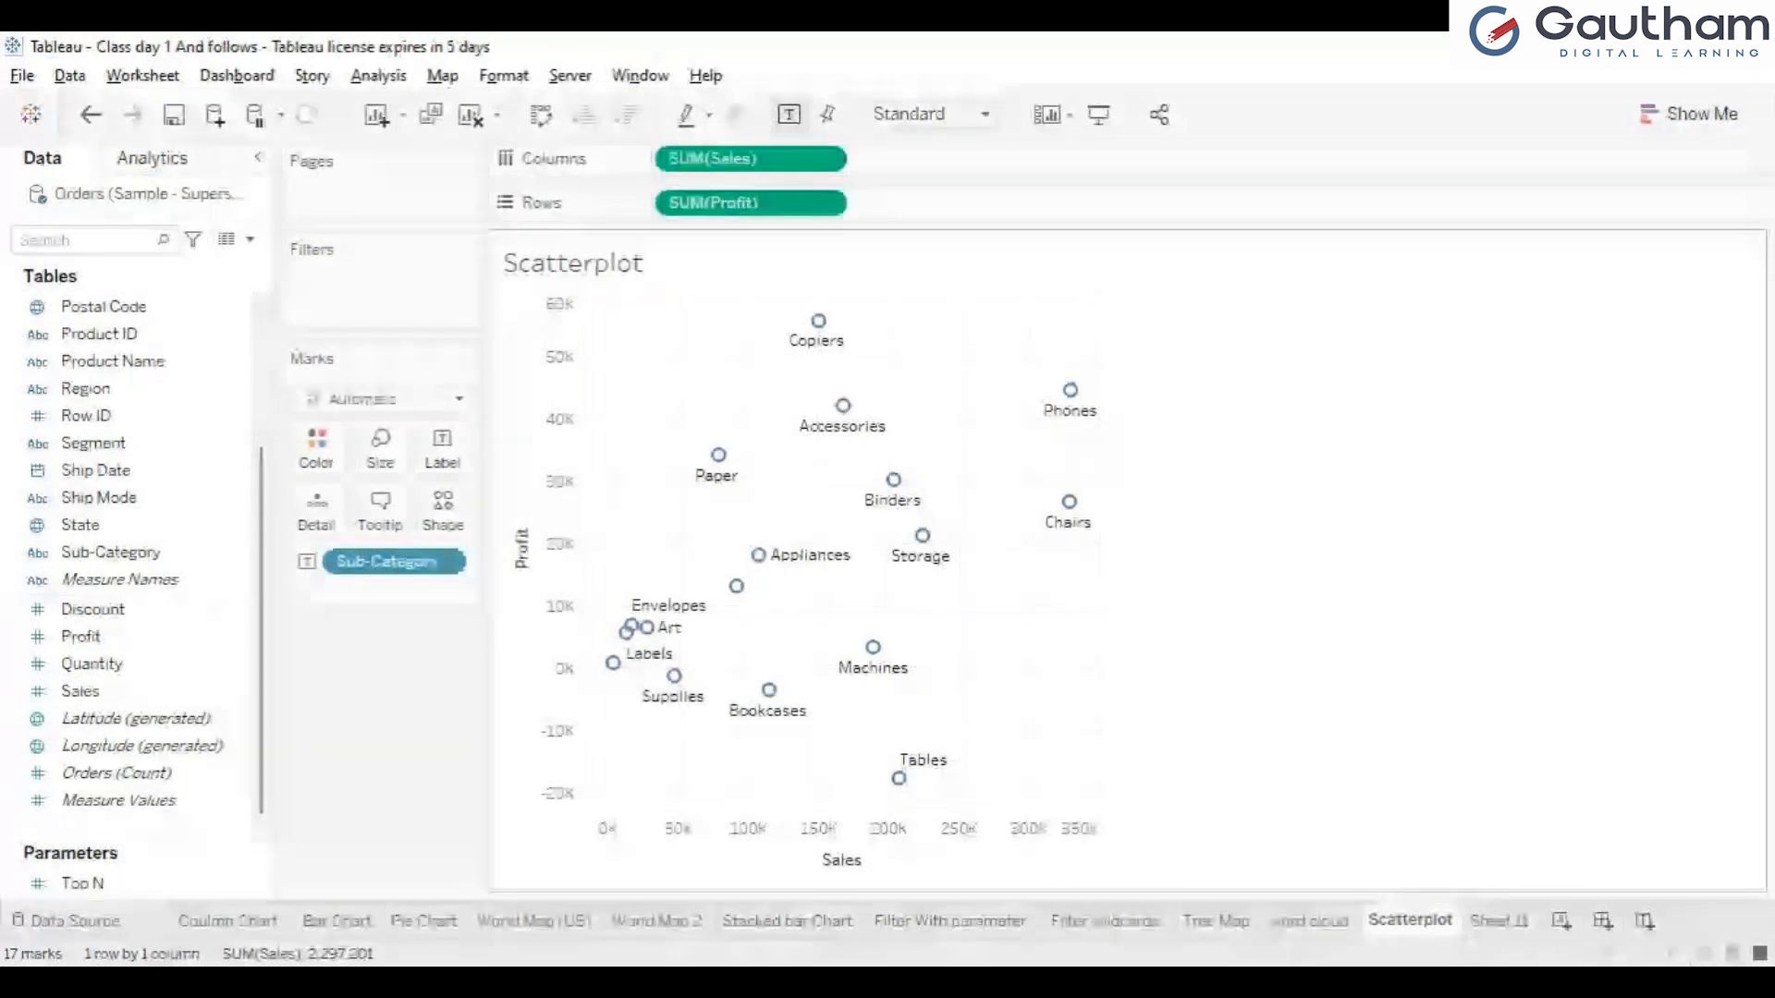
pyautogui.moveTo(719, 456)
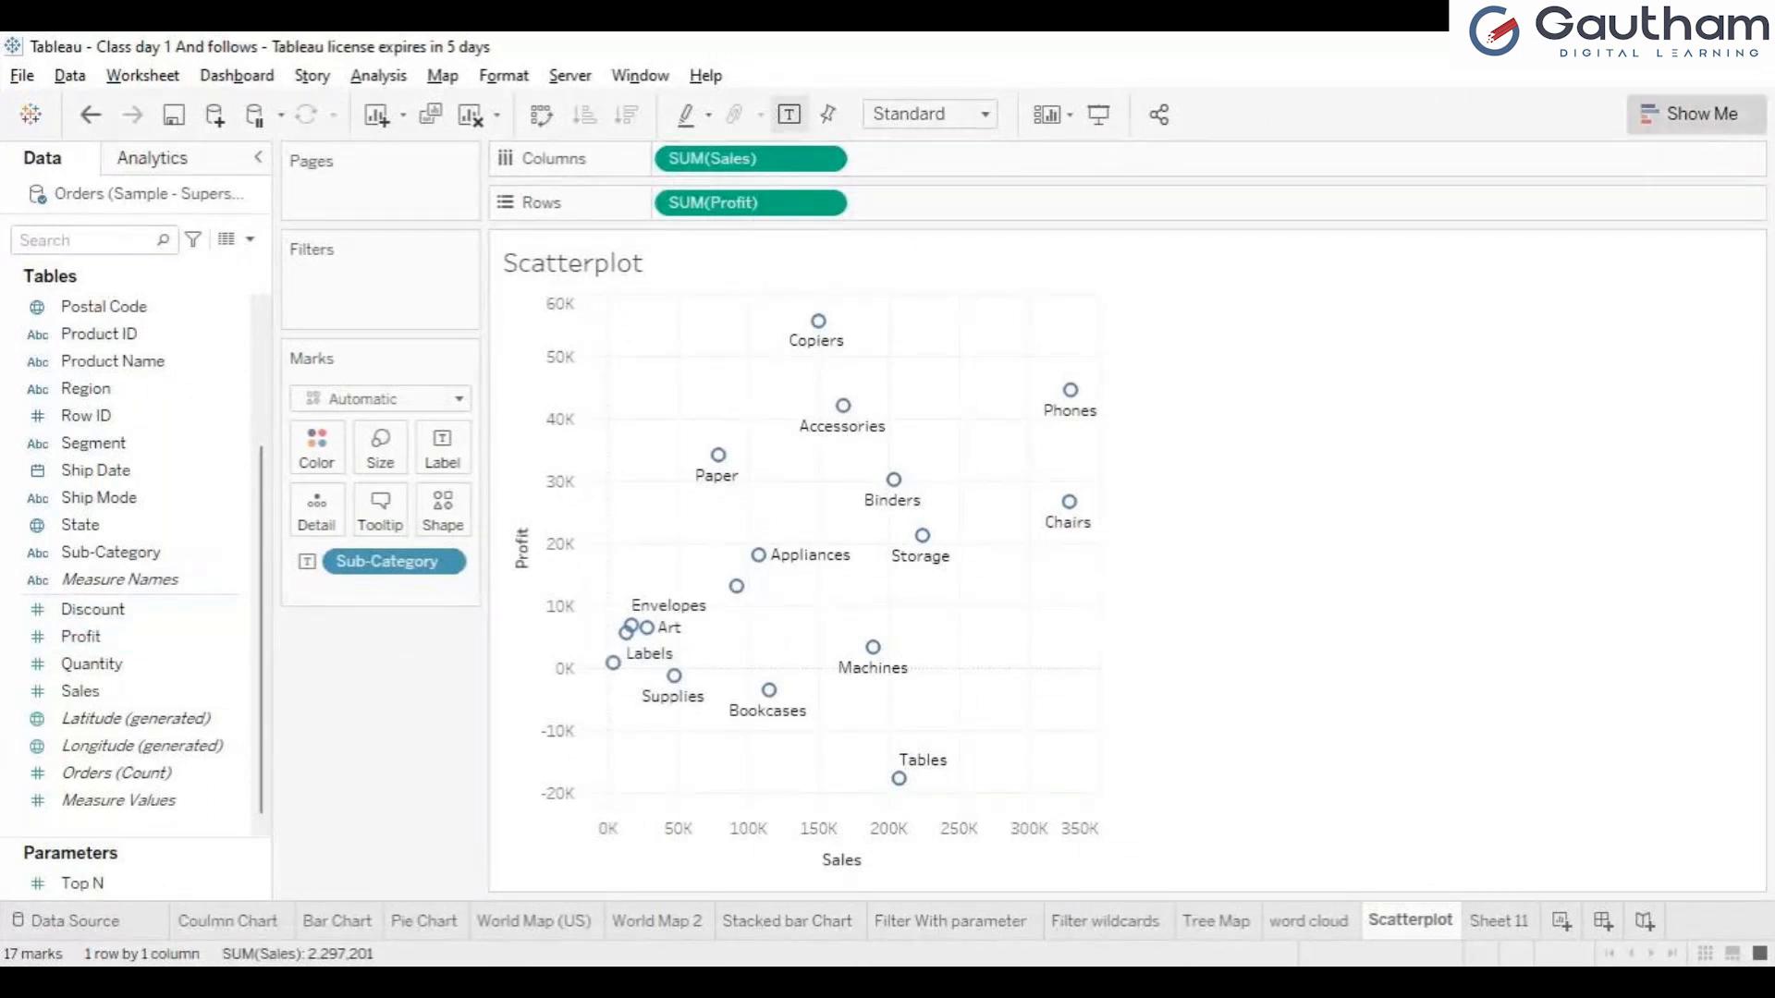
pyautogui.click(1691, 113)
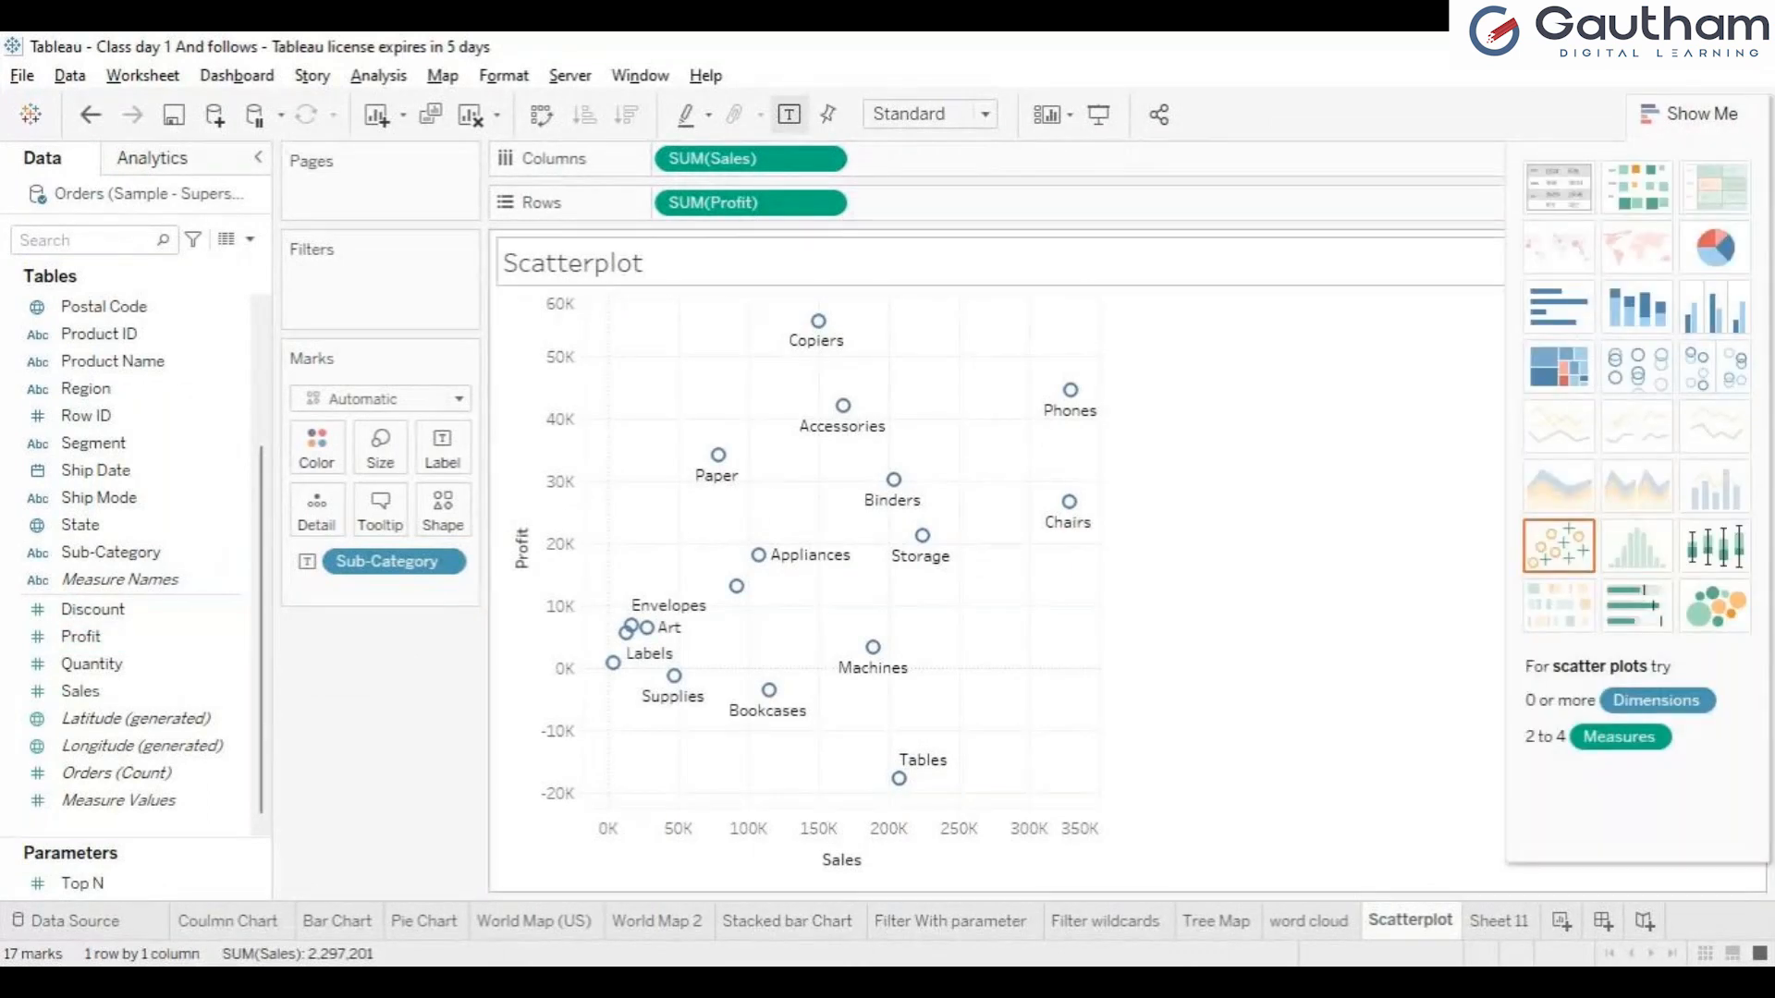
pyautogui.click(1692, 114)
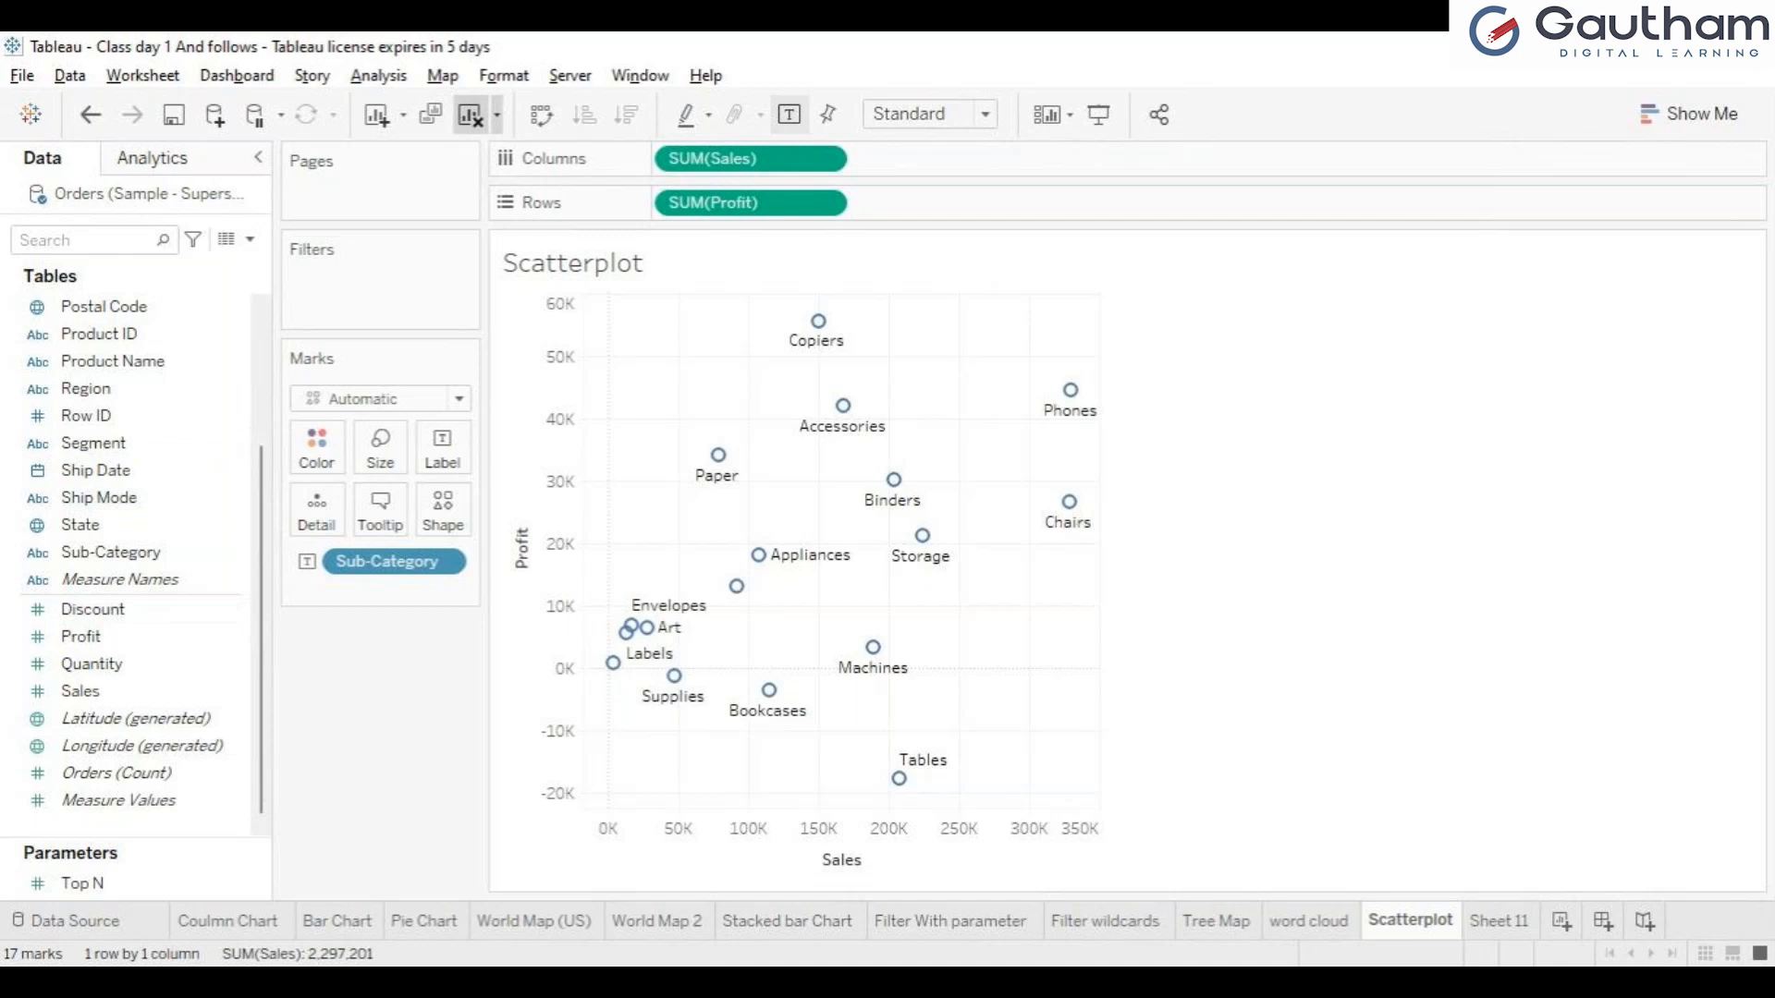
# Clear the sheet and rebuild the plot manually with Sales on Columns, Profit on Rows and Sub-Category on Detail.
pyautogui.click(471, 115)
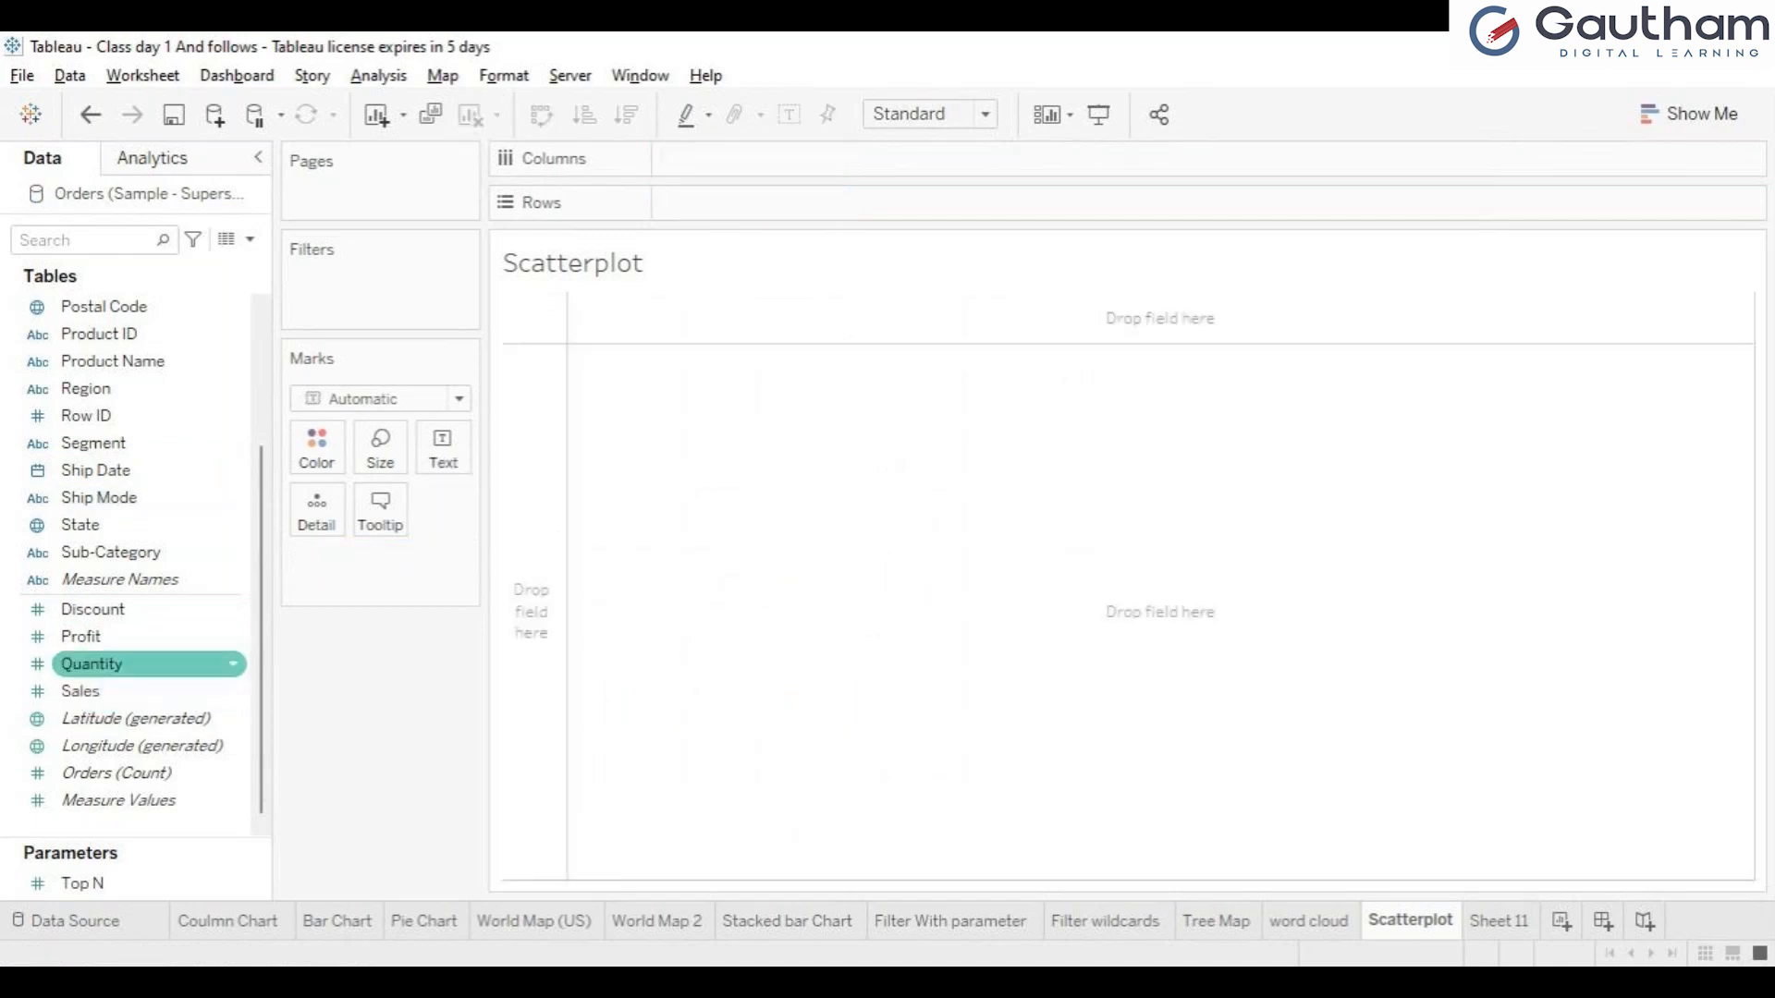
pyautogui.click(102, 691)
pyautogui.moveTo(102, 692); pyautogui.dragTo(666, 159)
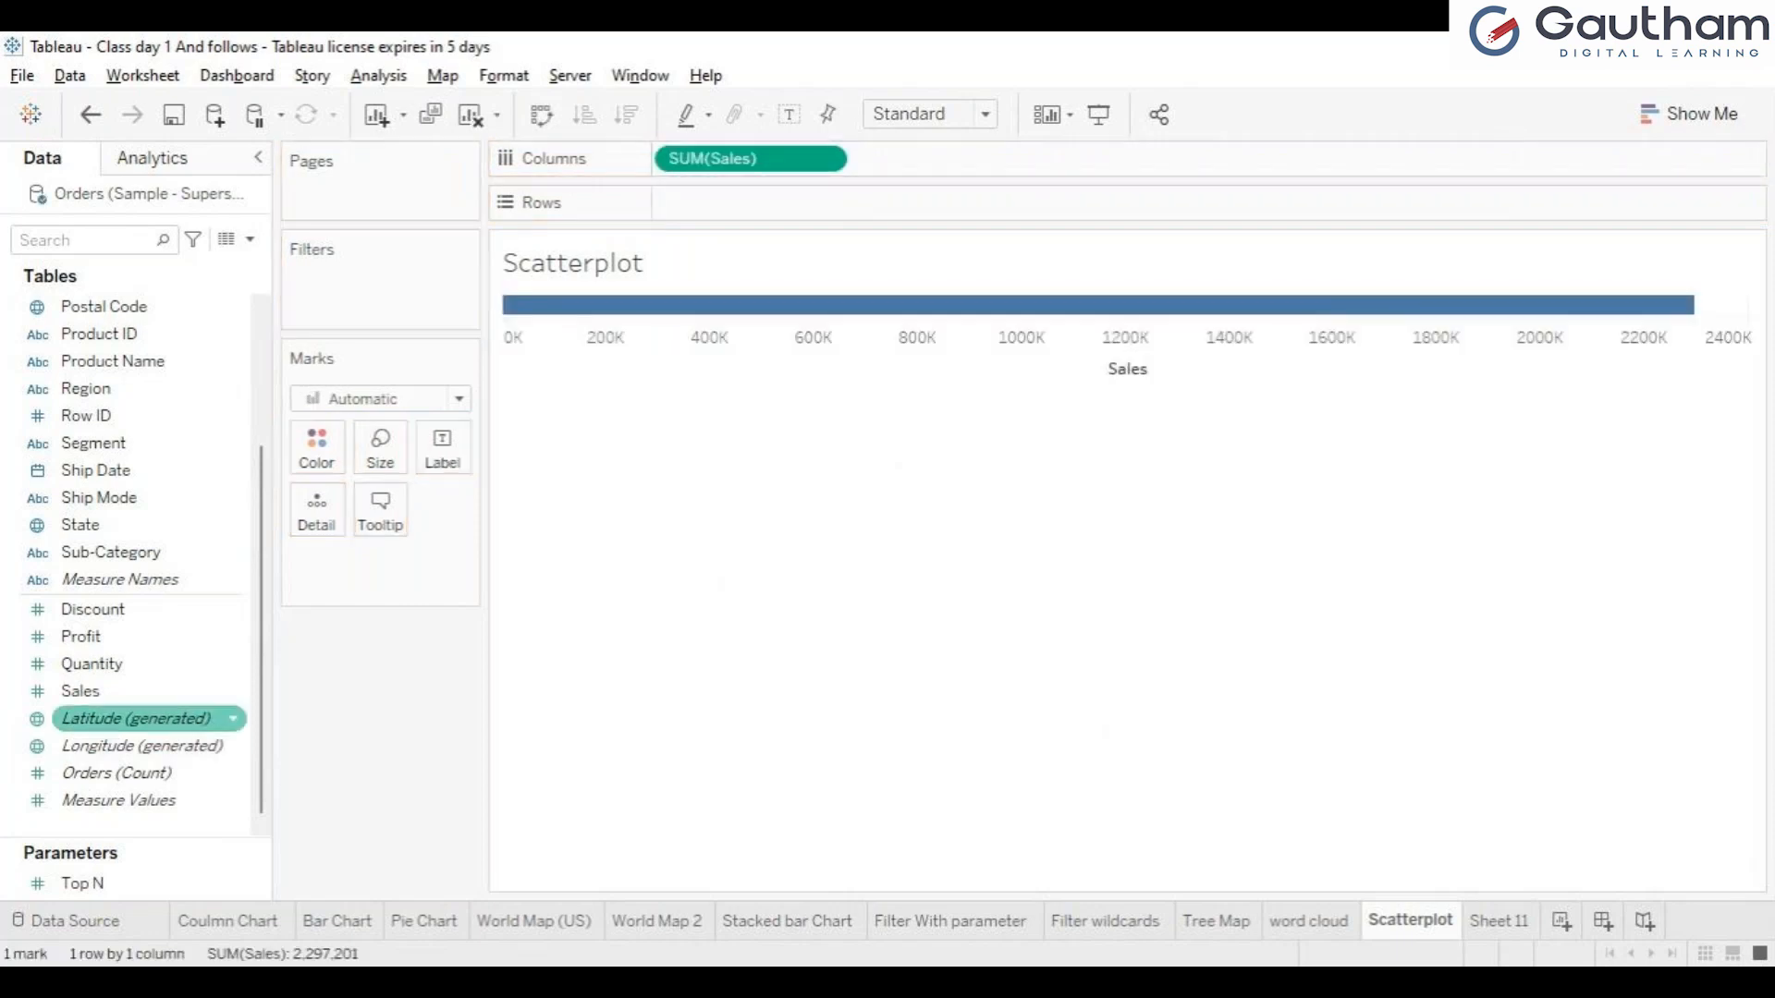
pyautogui.moveTo(102, 636); pyautogui.dragTo(711, 203)
pyautogui.moveTo(81, 636); pyautogui.dragTo(703, 203)
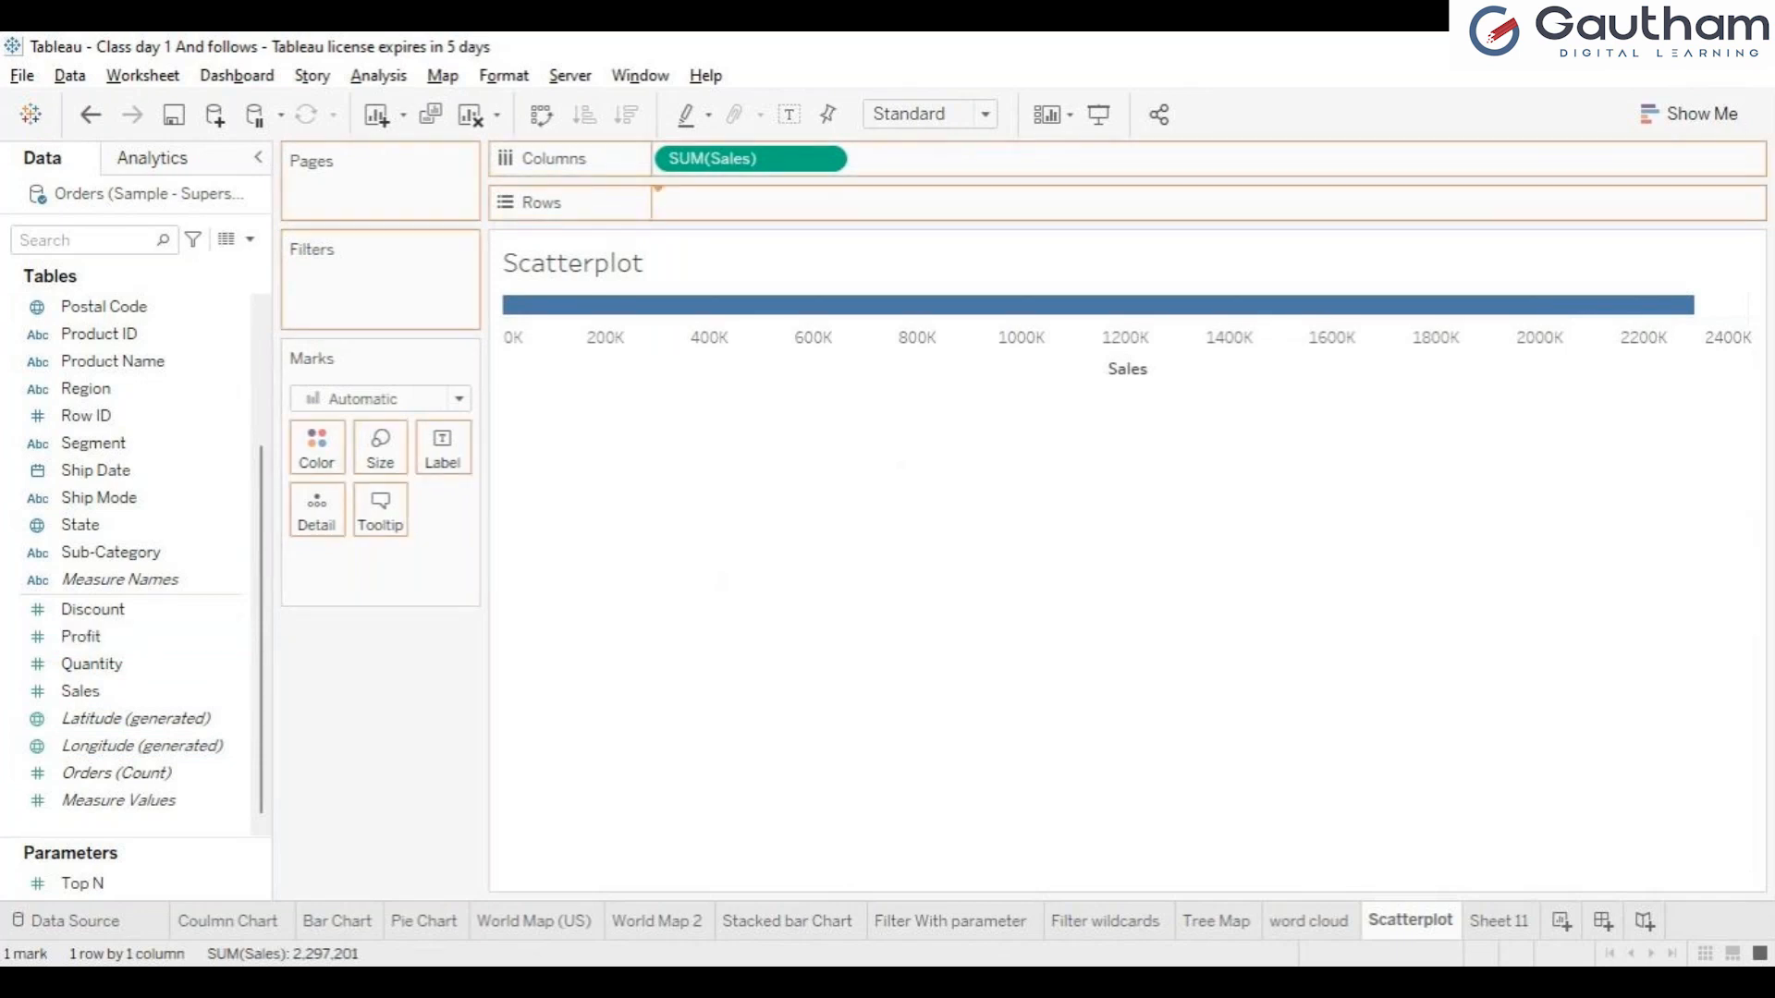
pyautogui.moveTo(703, 202); pyautogui.dragTo(711, 203)
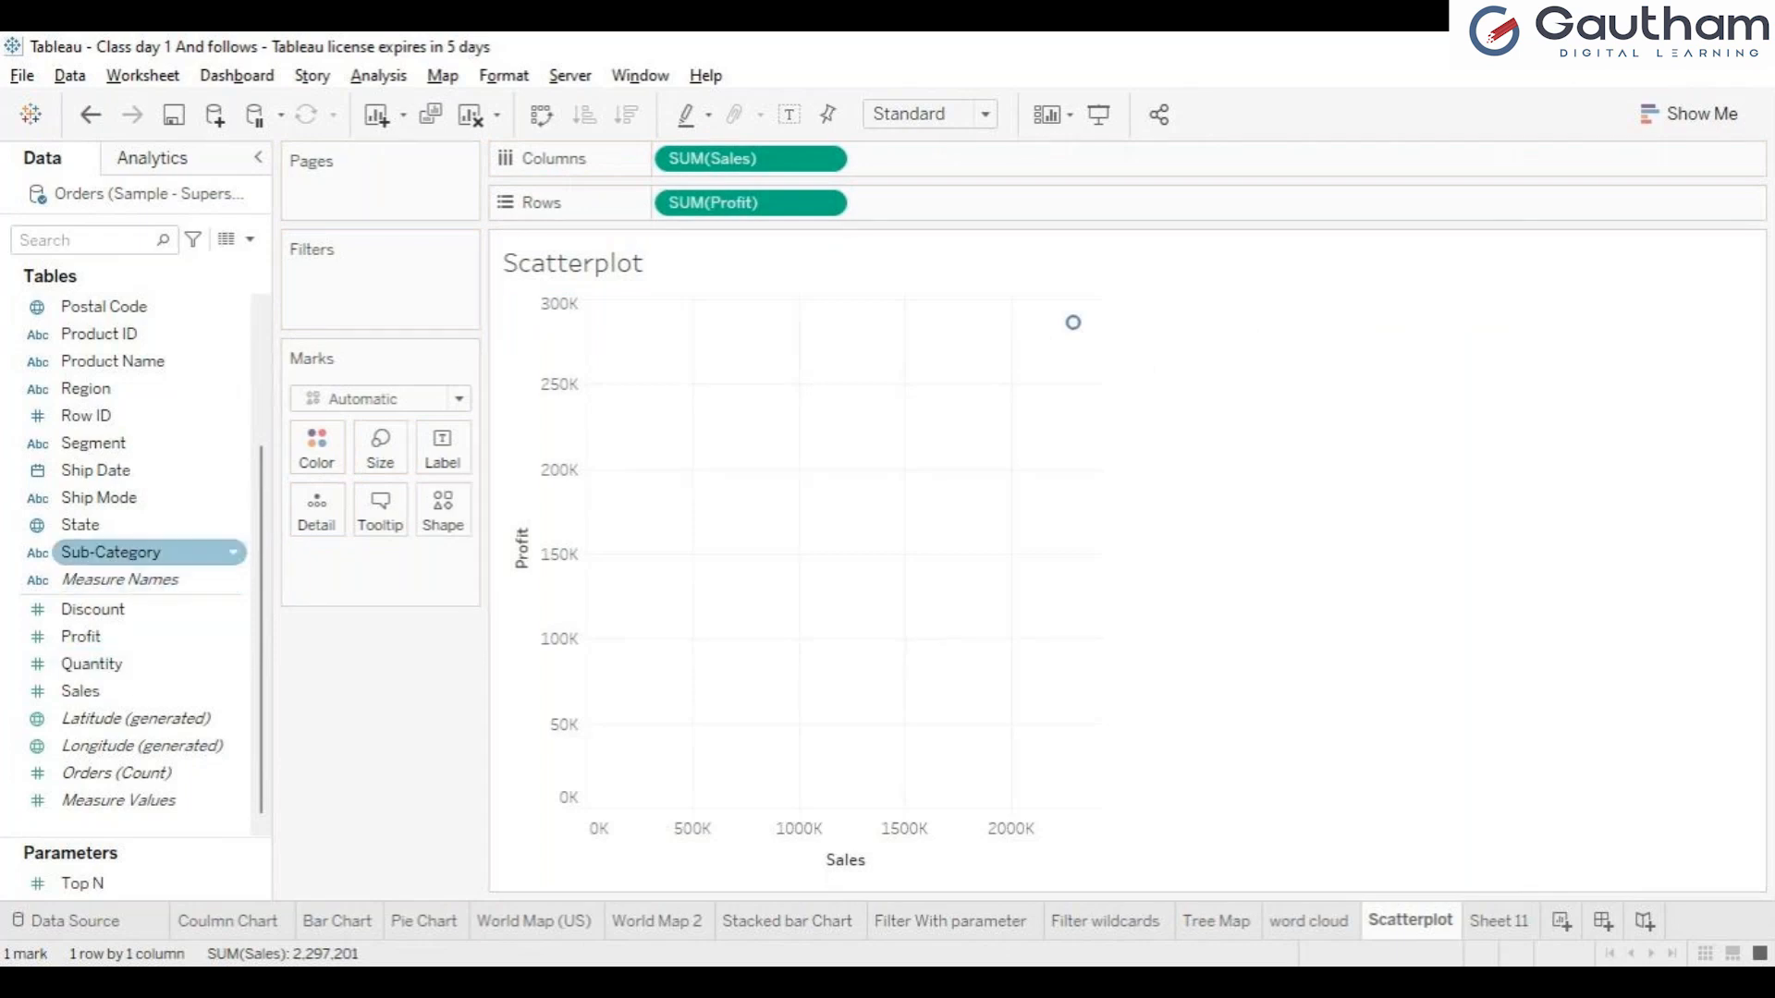
pyautogui.moveTo(111, 552); pyautogui.dragTo(316, 508)
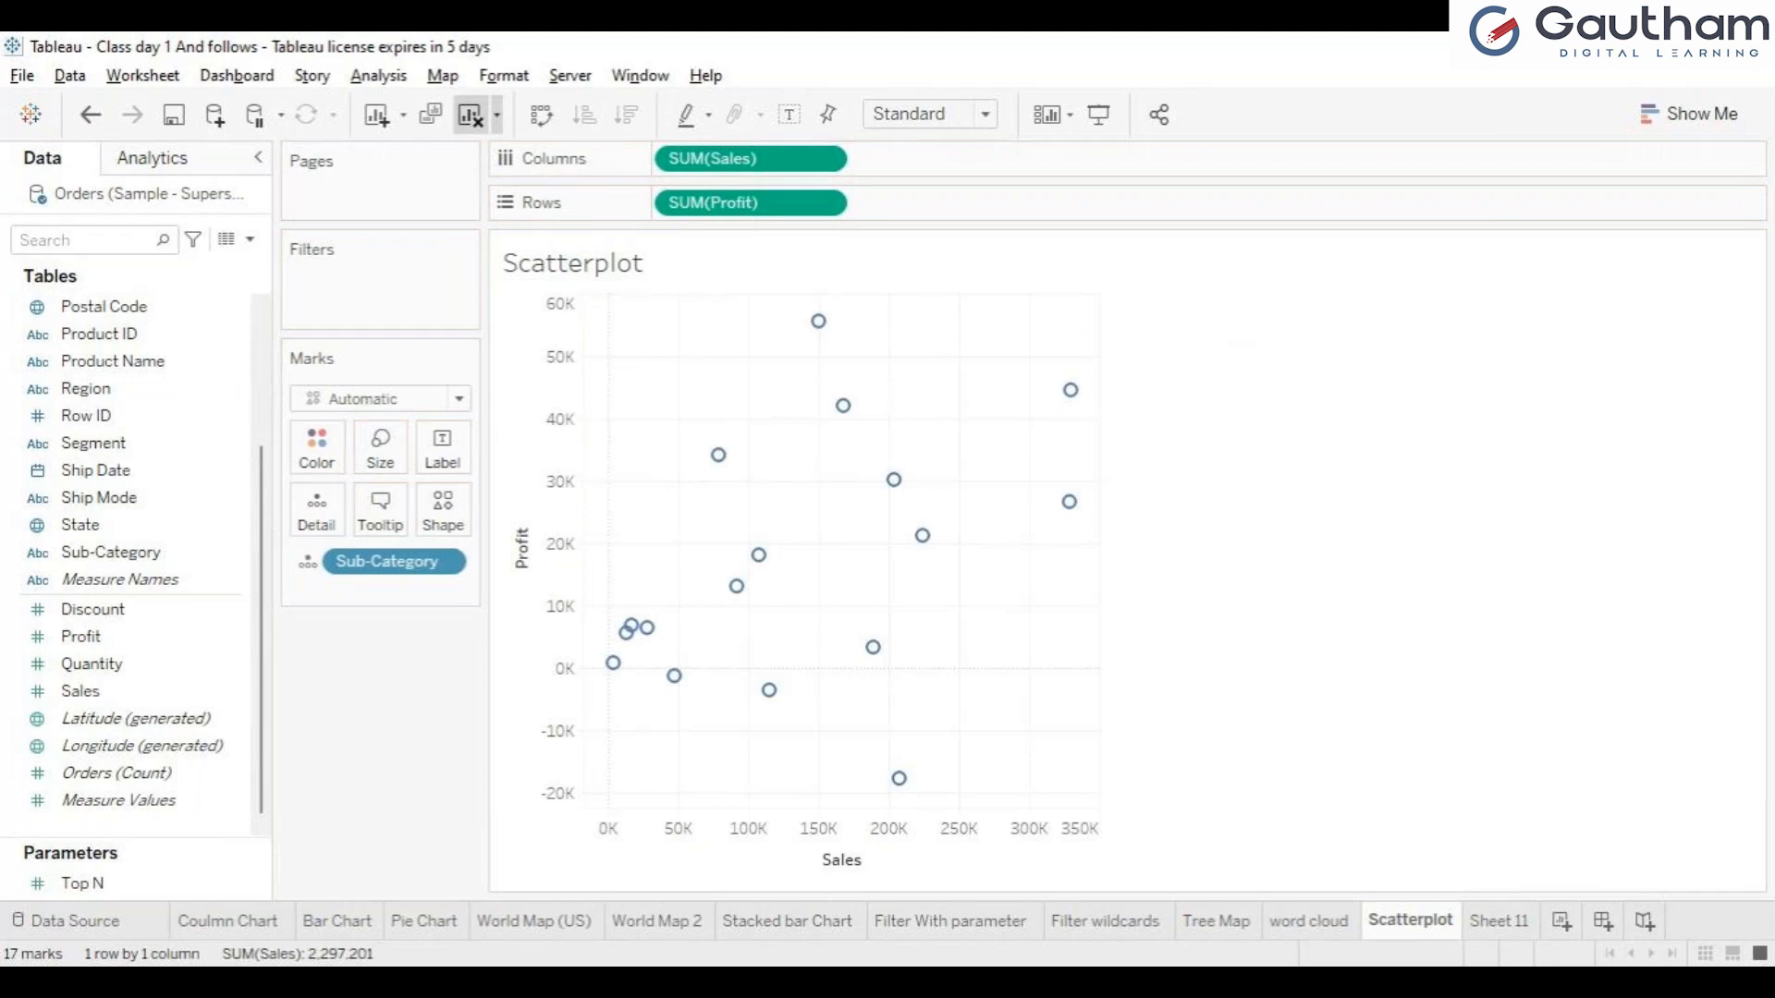
# Clear the sheet again and generate a scatter plot from Sales and Profit using the Show Me chart suggestion.
pyautogui.click(471, 114)
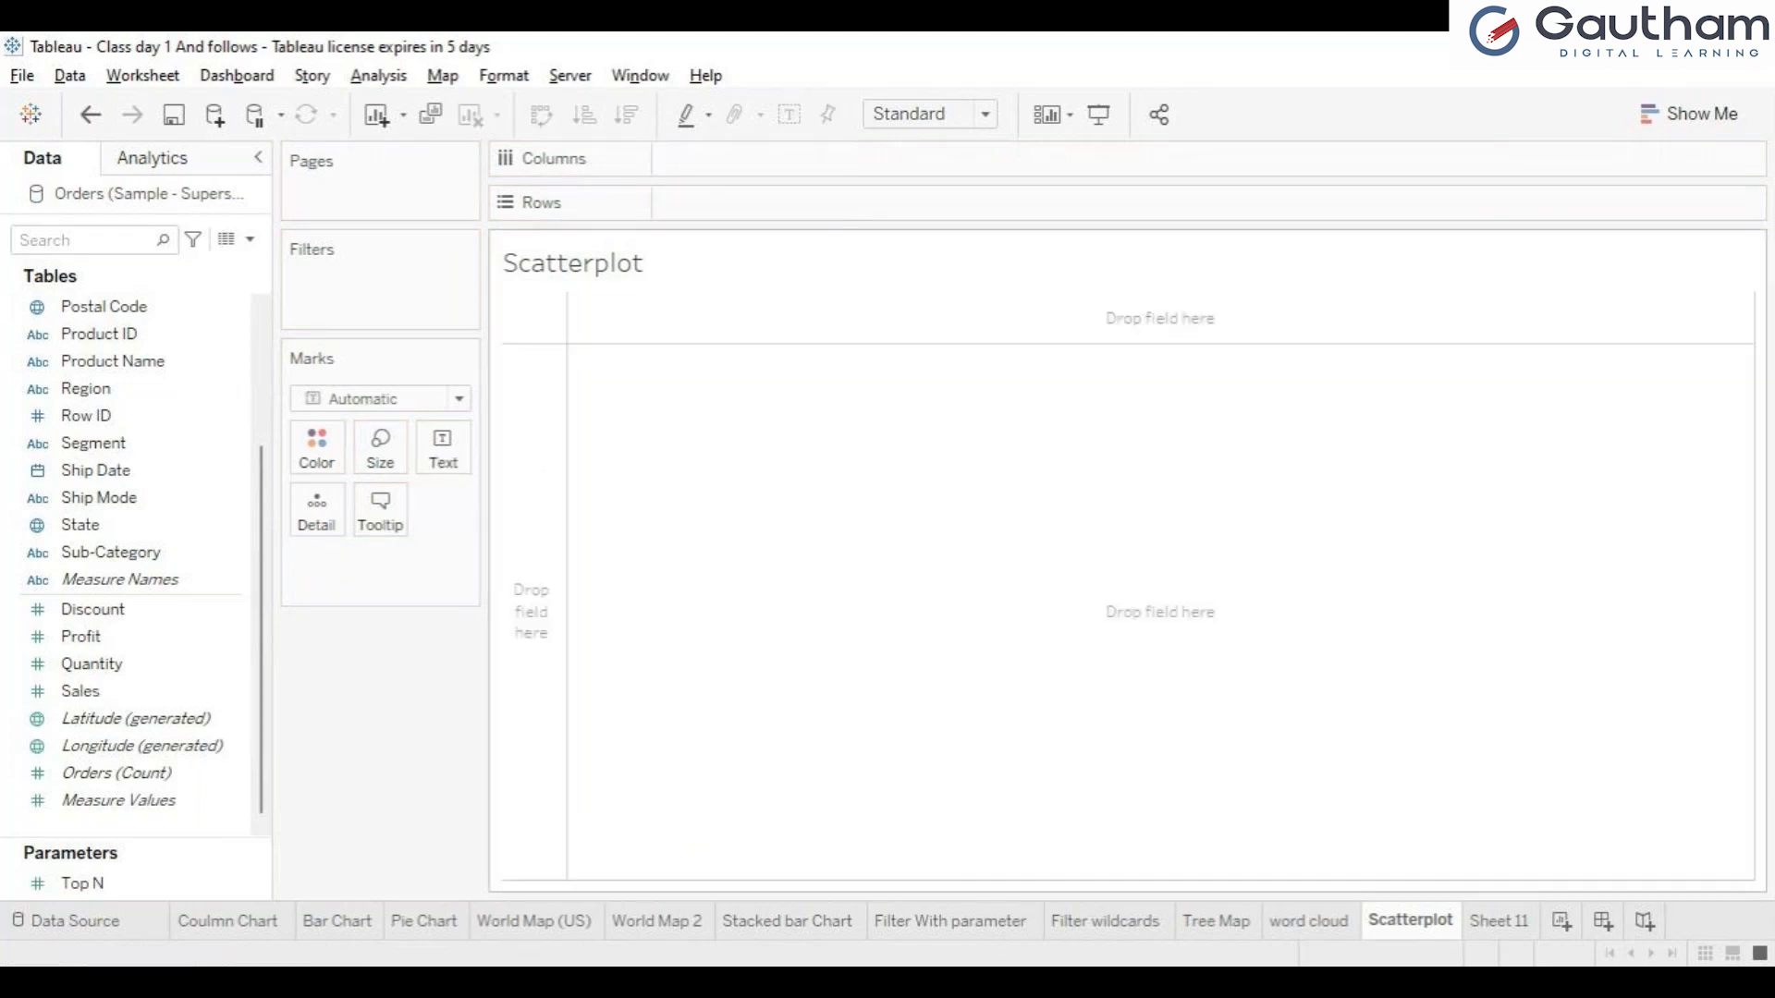
pyautogui.click(1690, 115)
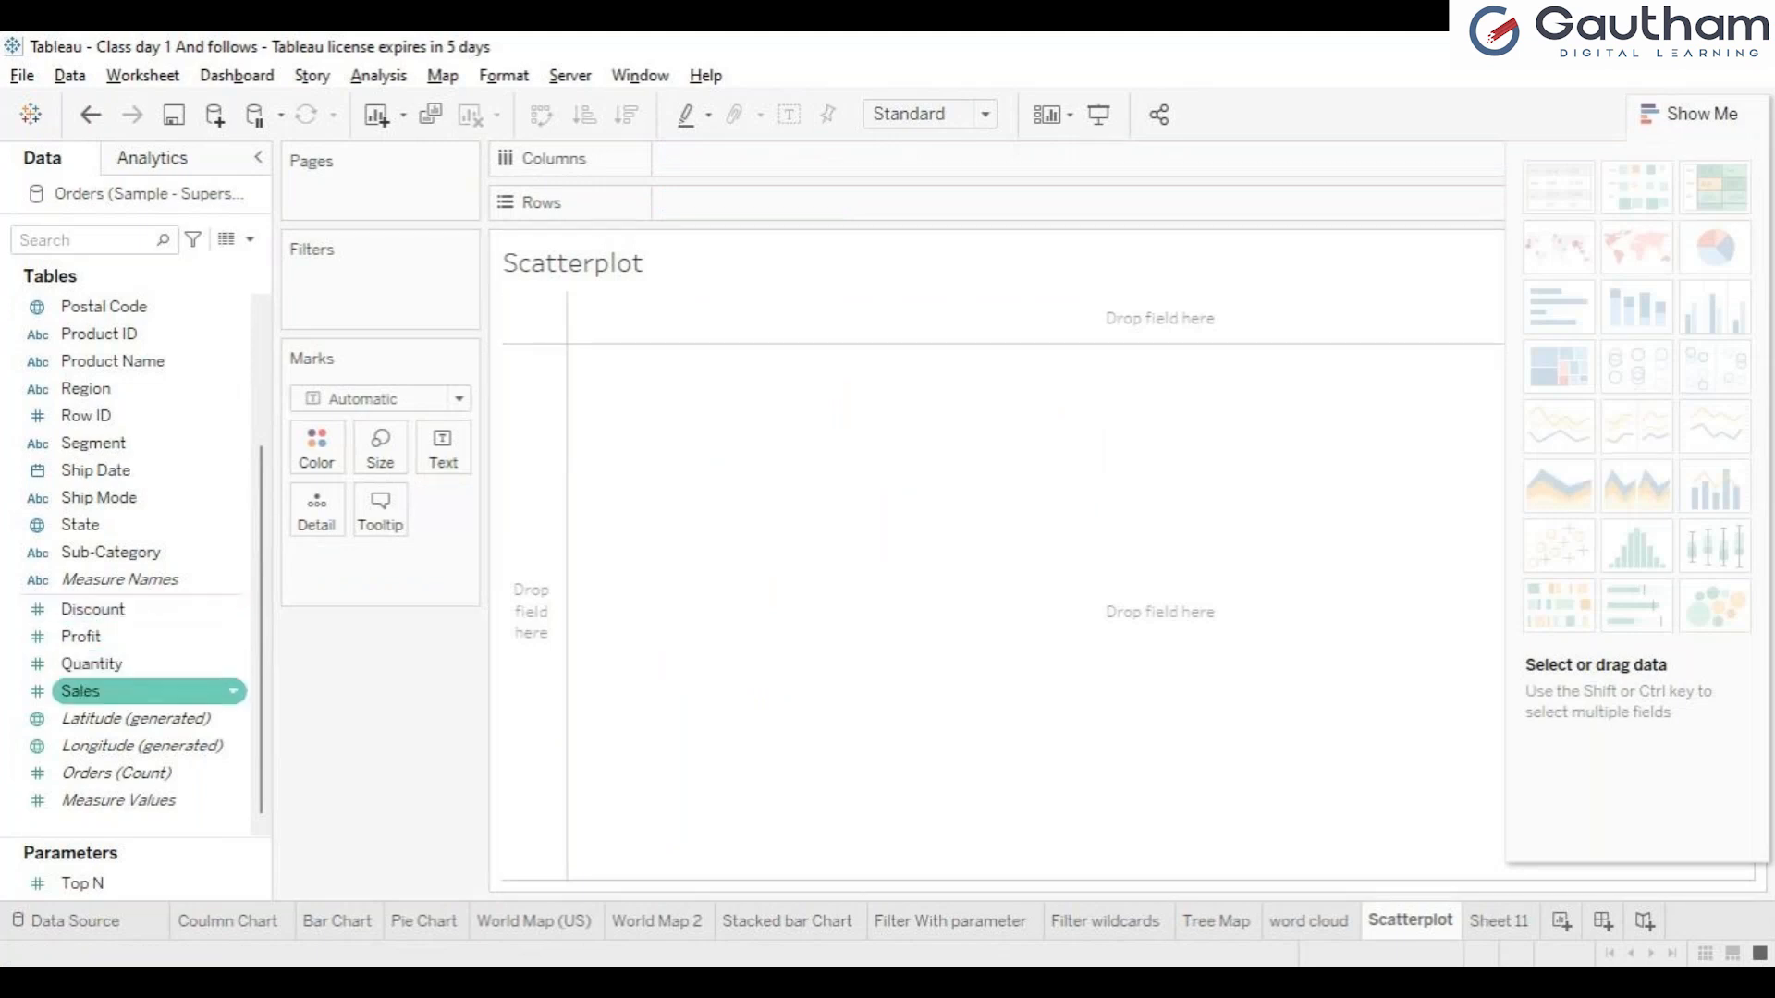
pyautogui.click(120, 691)
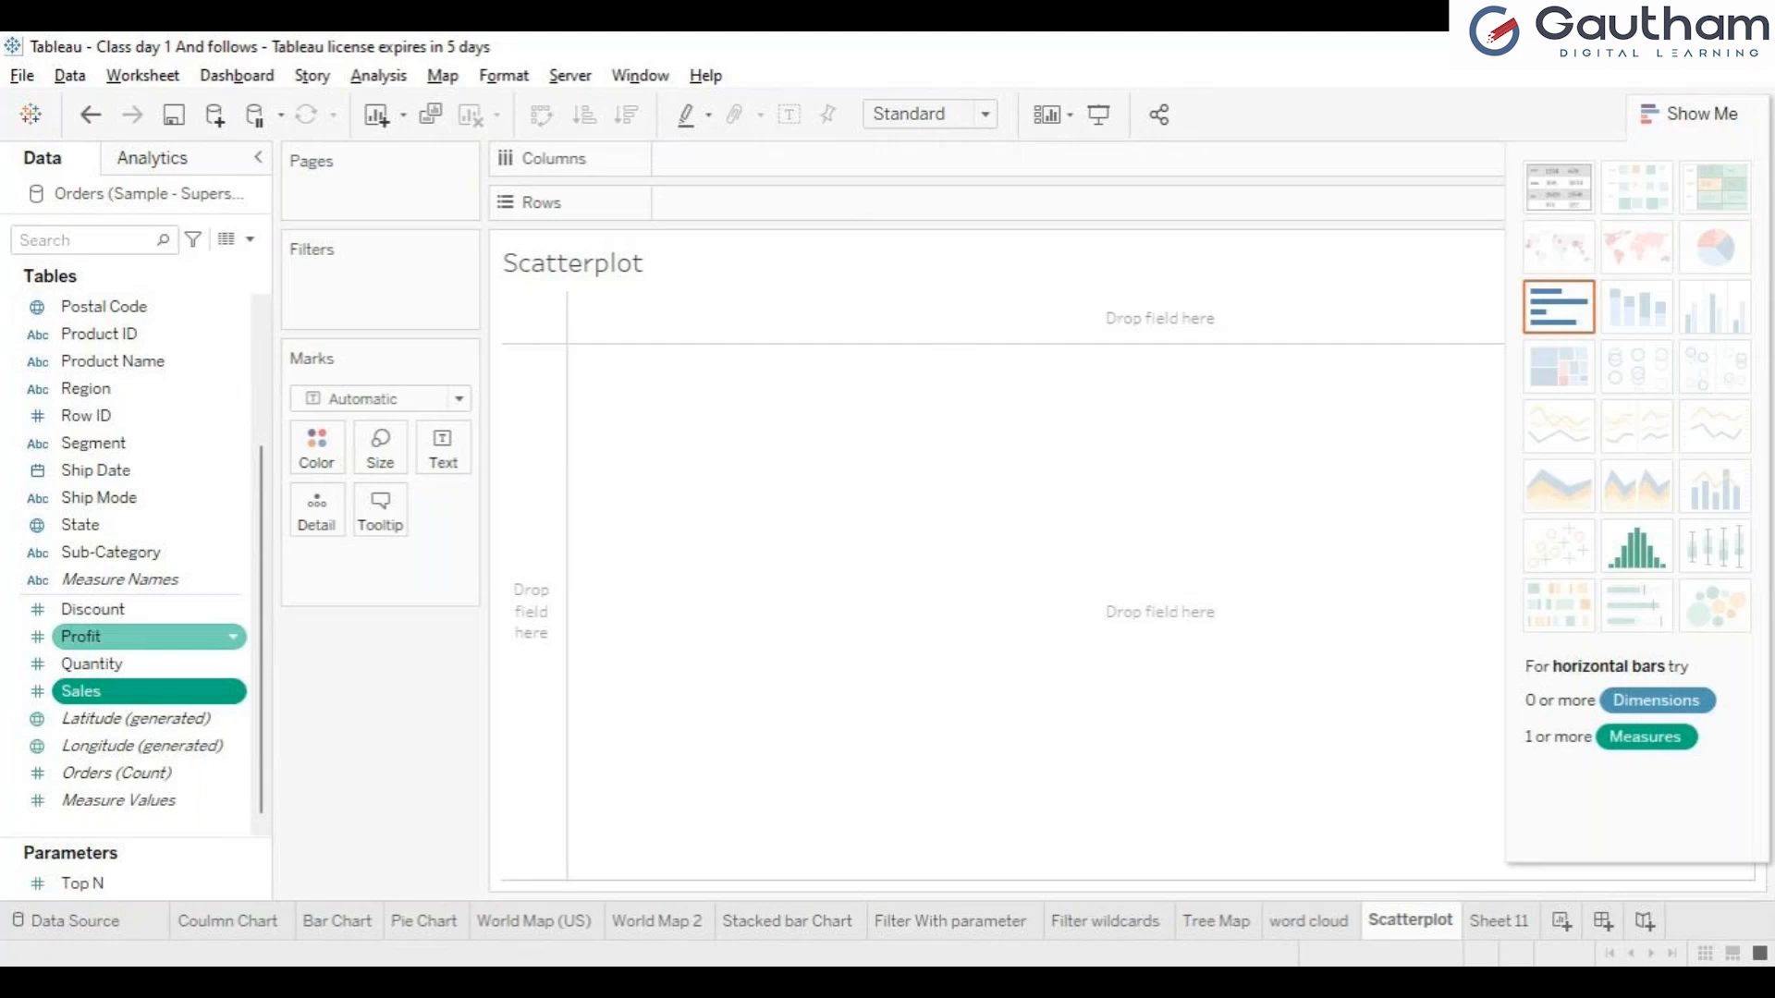
pyautogui.keyDown('ctrl'); pyautogui.click(129, 636); pyautogui.keyUp('ctrl')
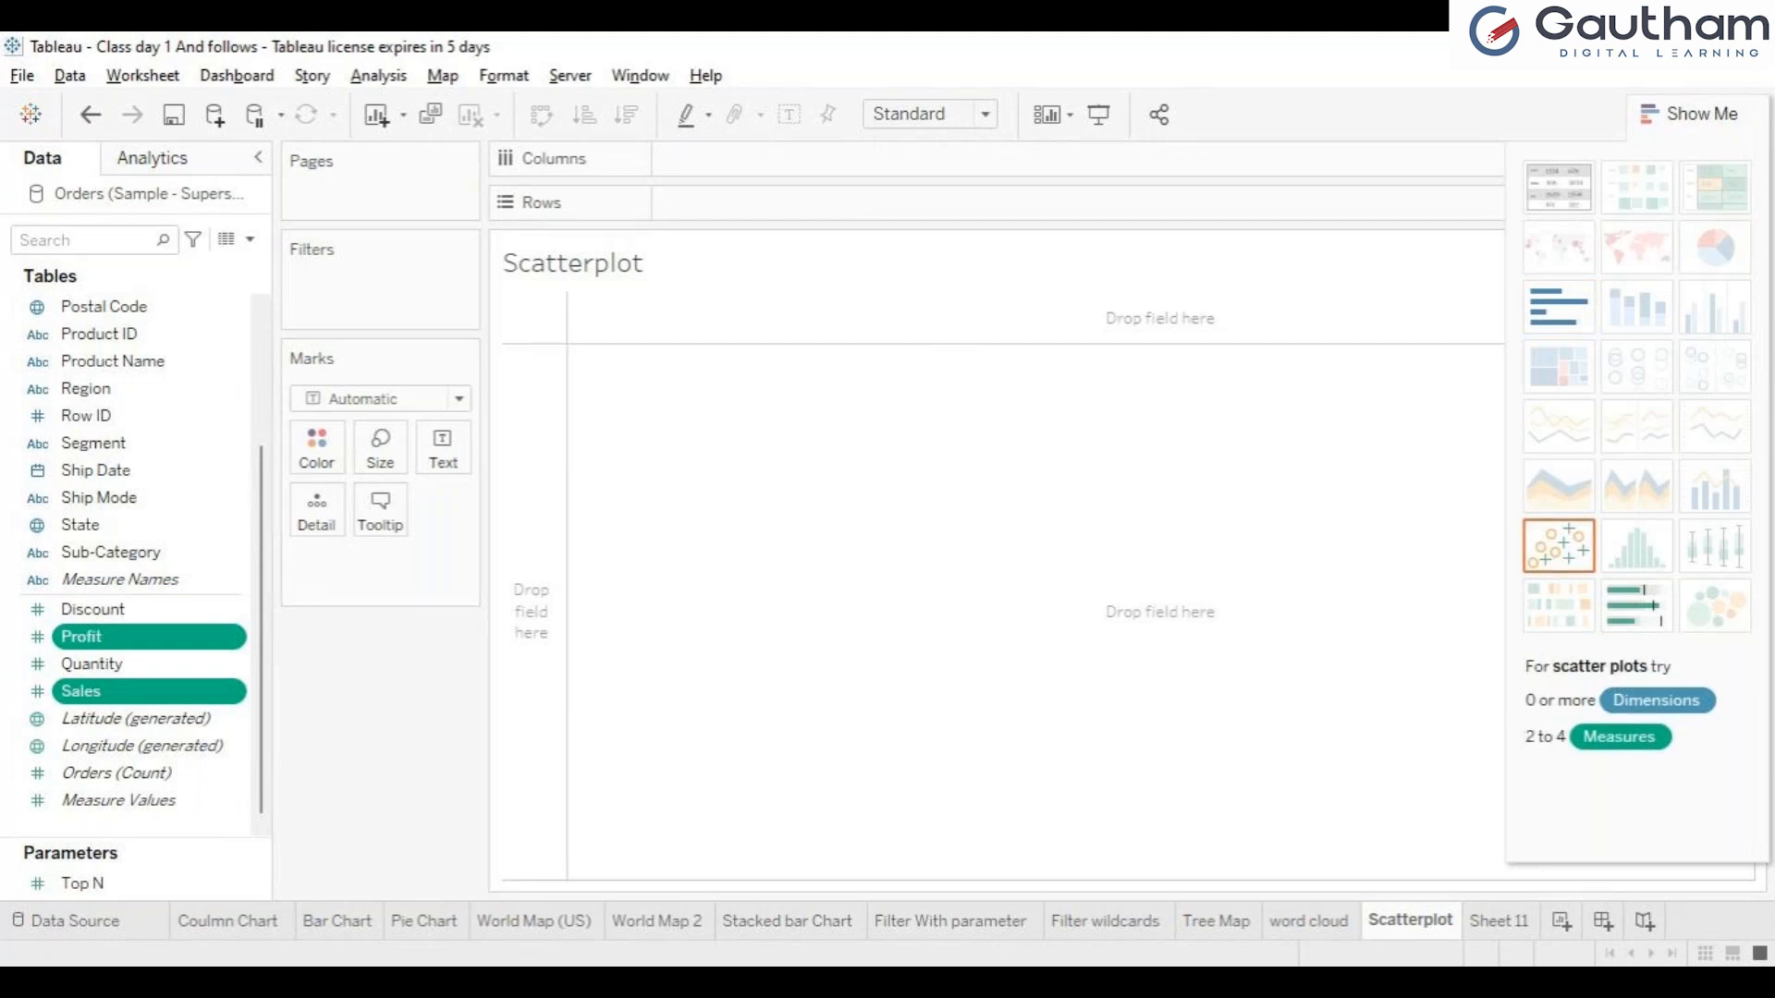
pyautogui.click(1559, 547)
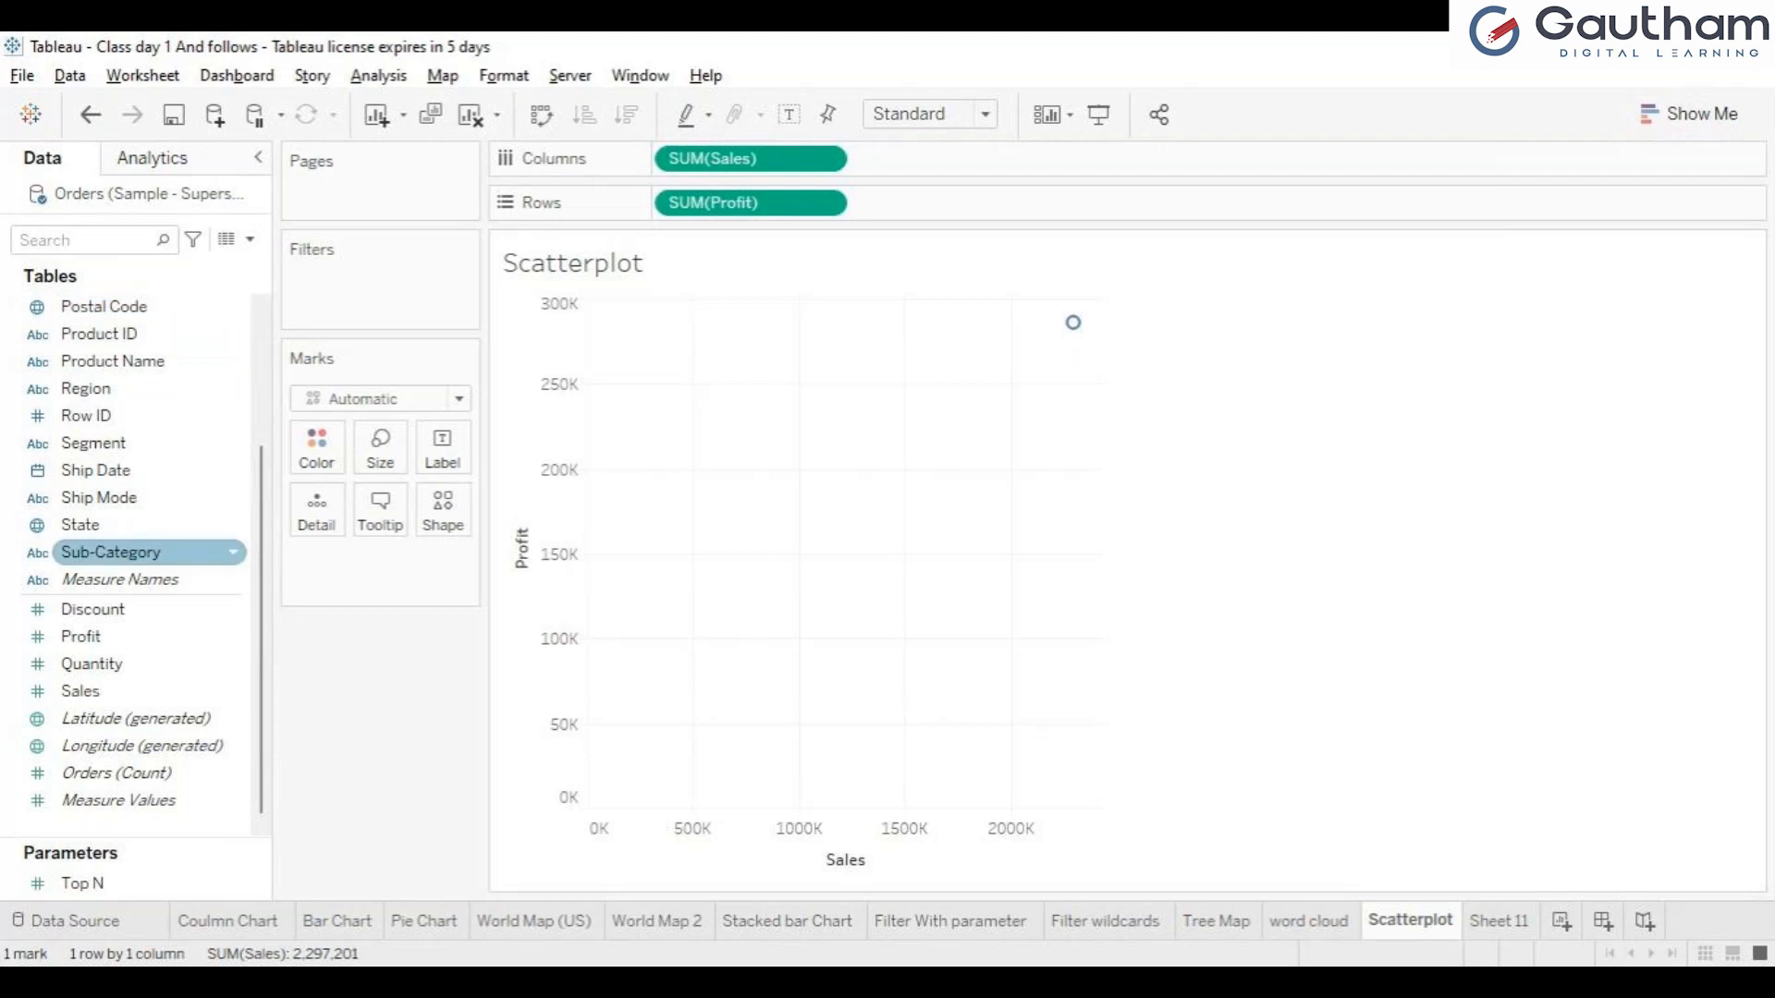
# Add Sub-Category to the scatter plot's marks as both Detail and Label.
pyautogui.moveTo(111, 552); pyautogui.dragTo(316, 509)
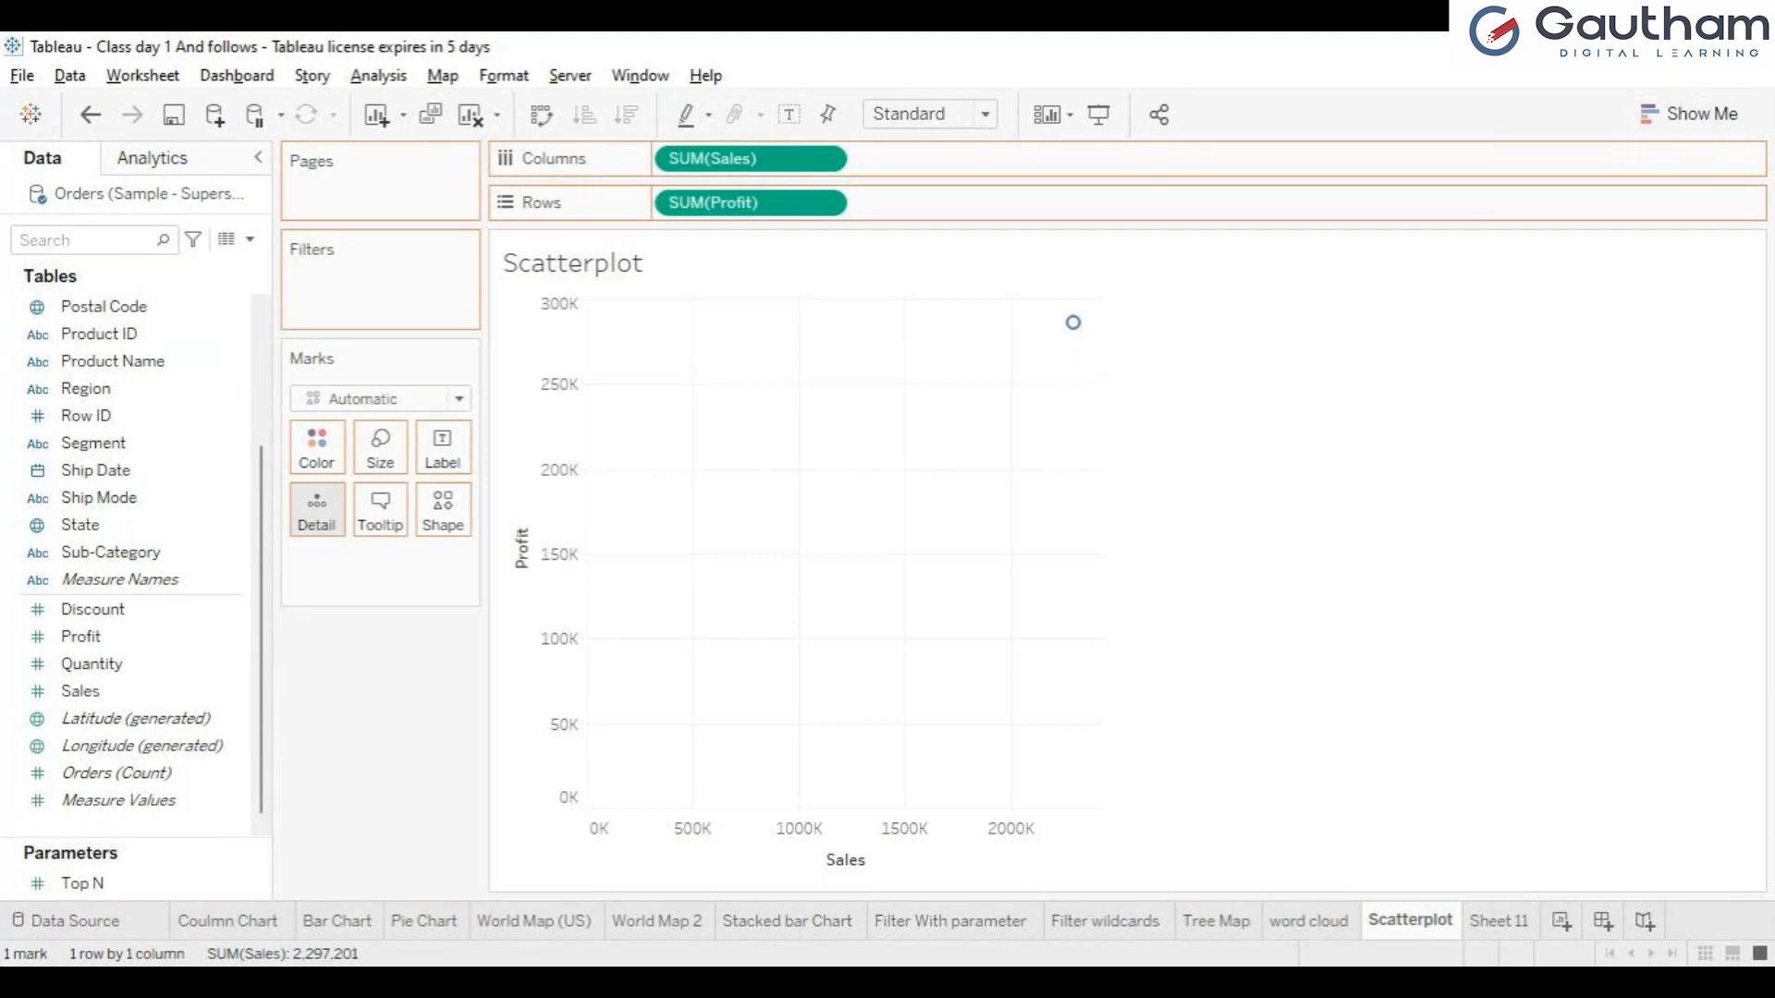
pyautogui.moveTo(316, 508); pyautogui.dragTo(316, 508)
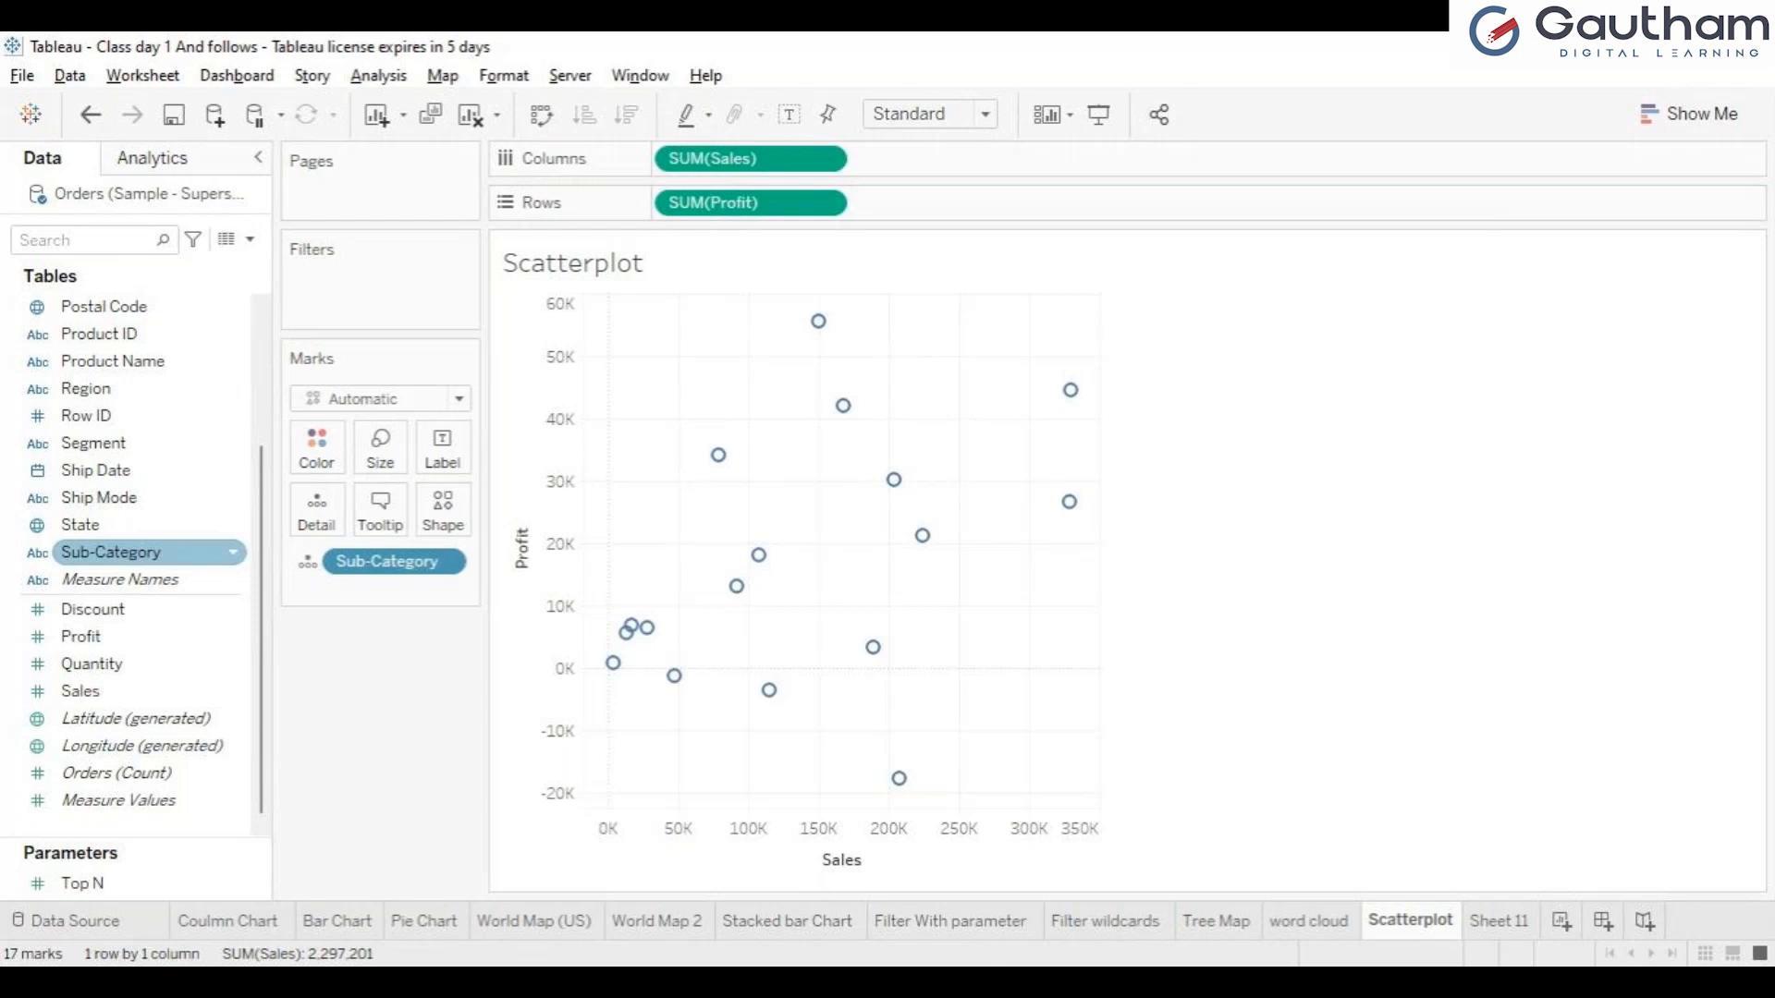
pyautogui.click(148, 553)
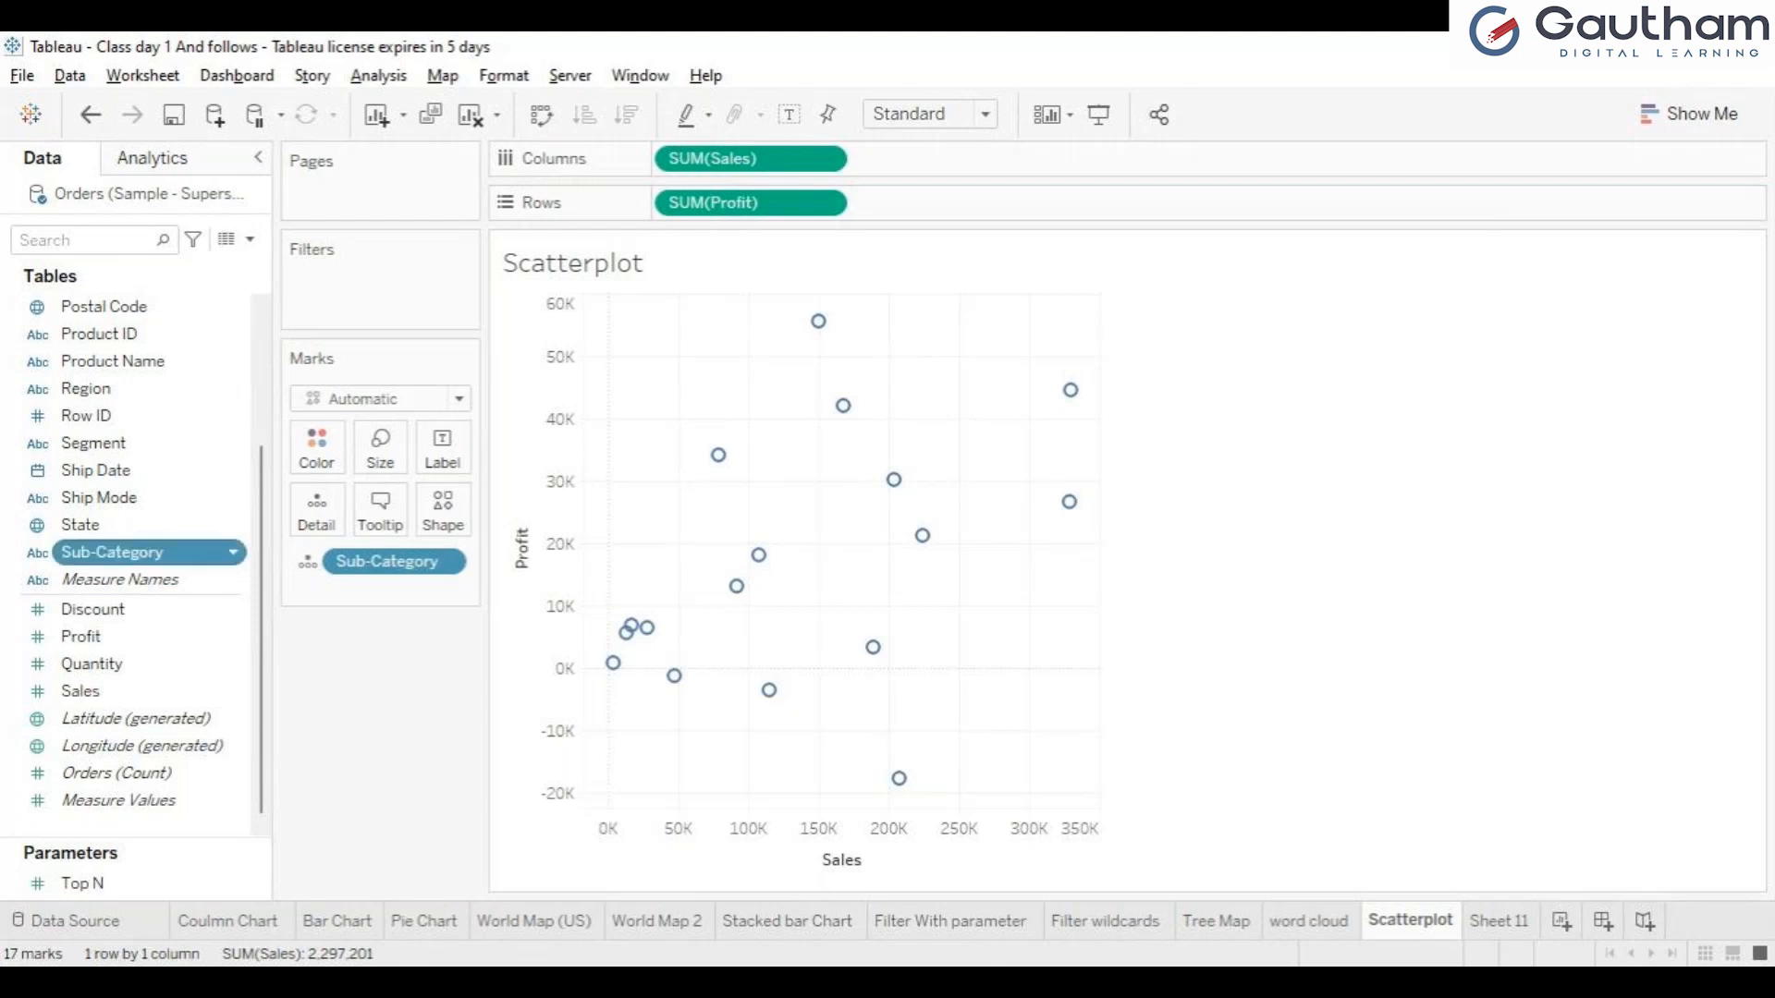
pyautogui.moveTo(148, 553); pyautogui.dragTo(442, 449)
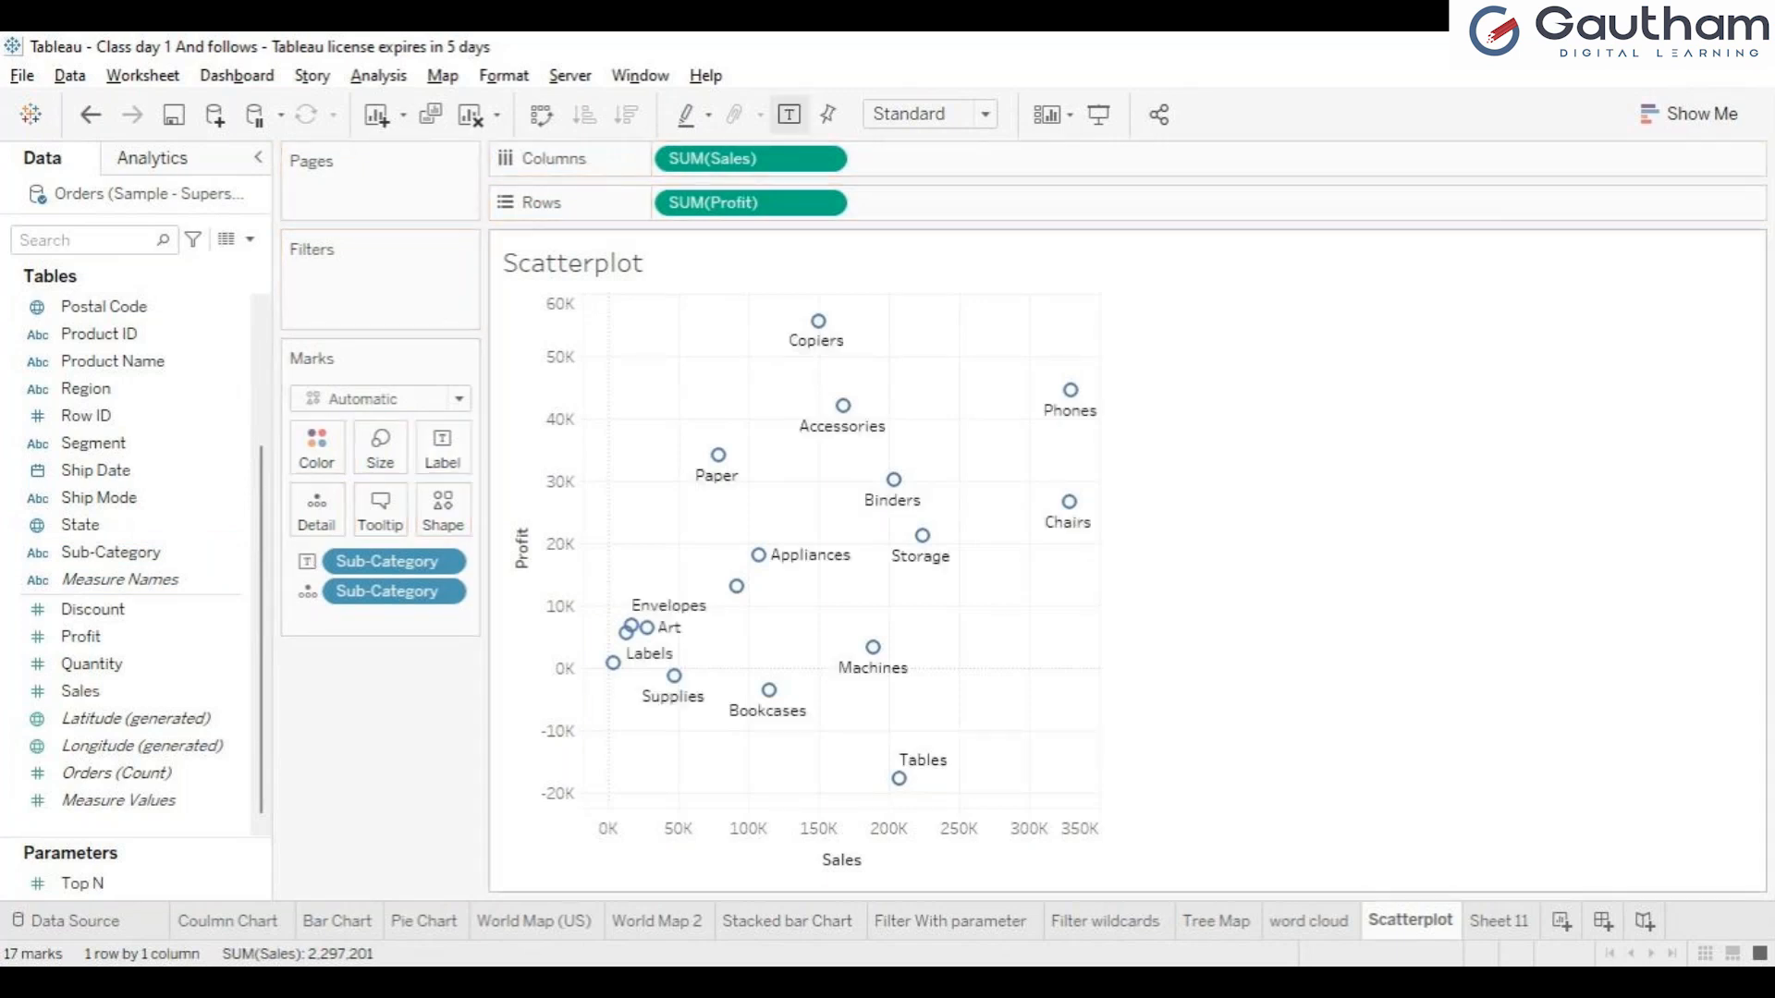
pyautogui.moveTo(843, 407)
pyautogui.moveTo(818, 321)
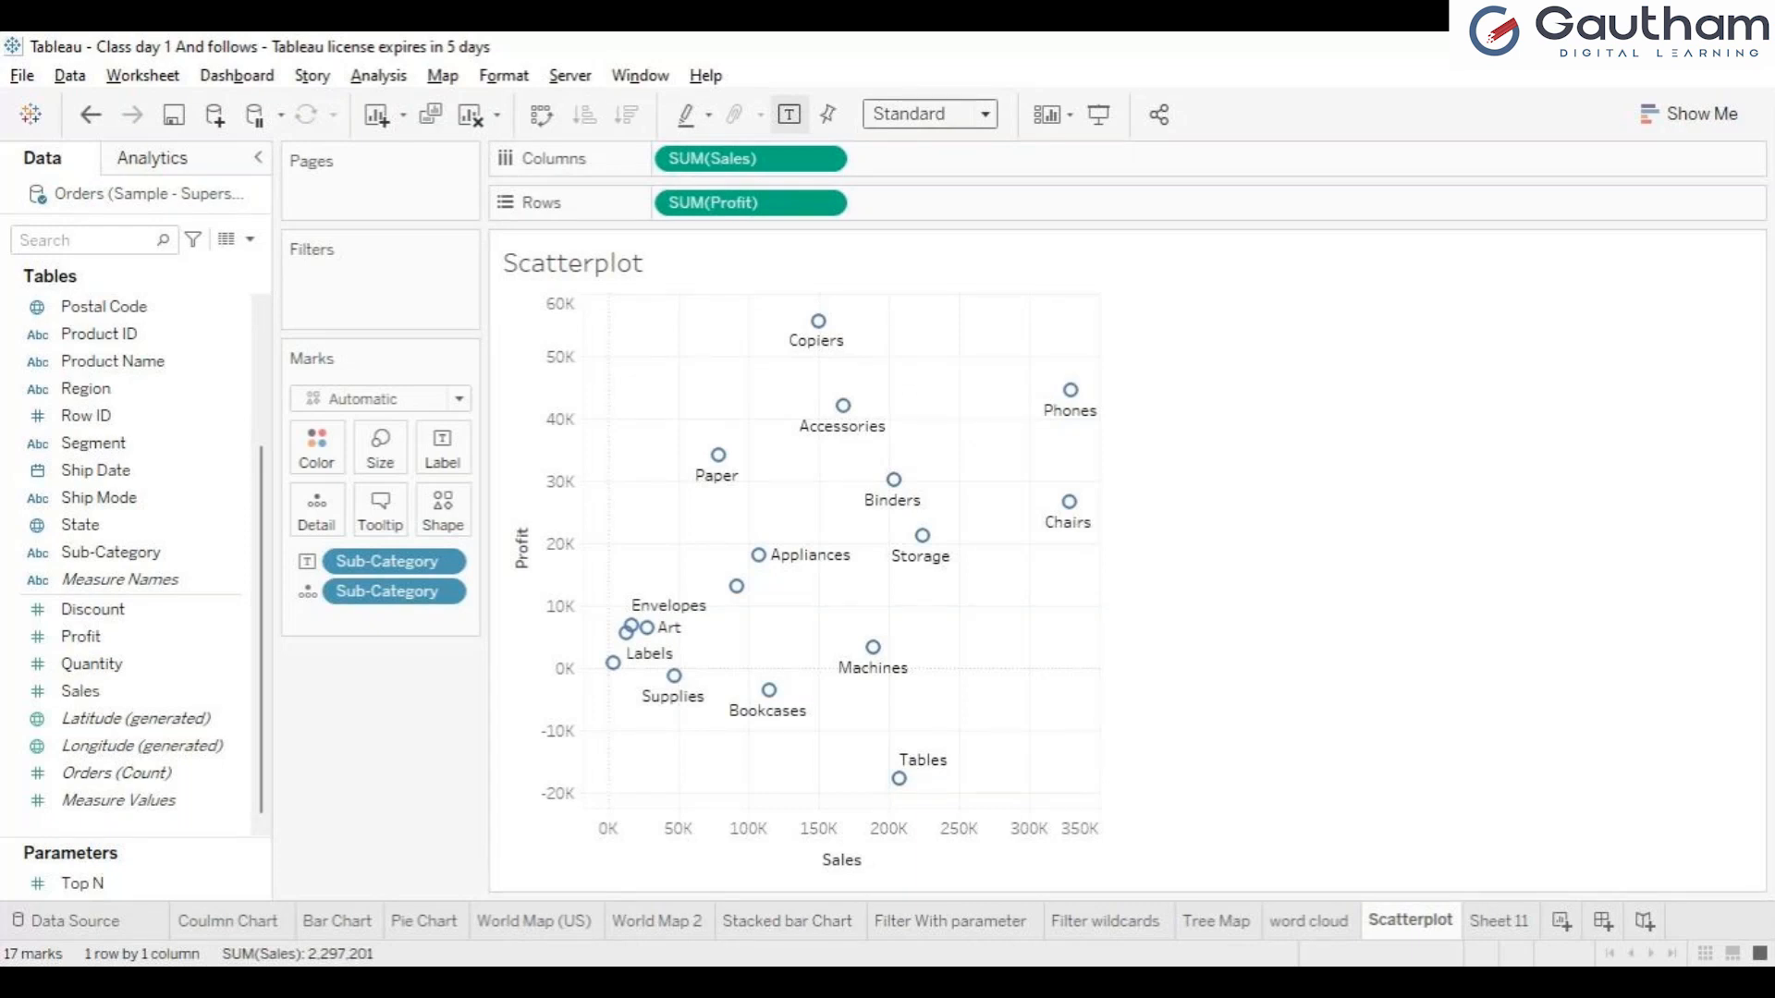
# Fit the scatter plot to Entire View and preview it in presentation mode.
pyautogui.click(917, 201)
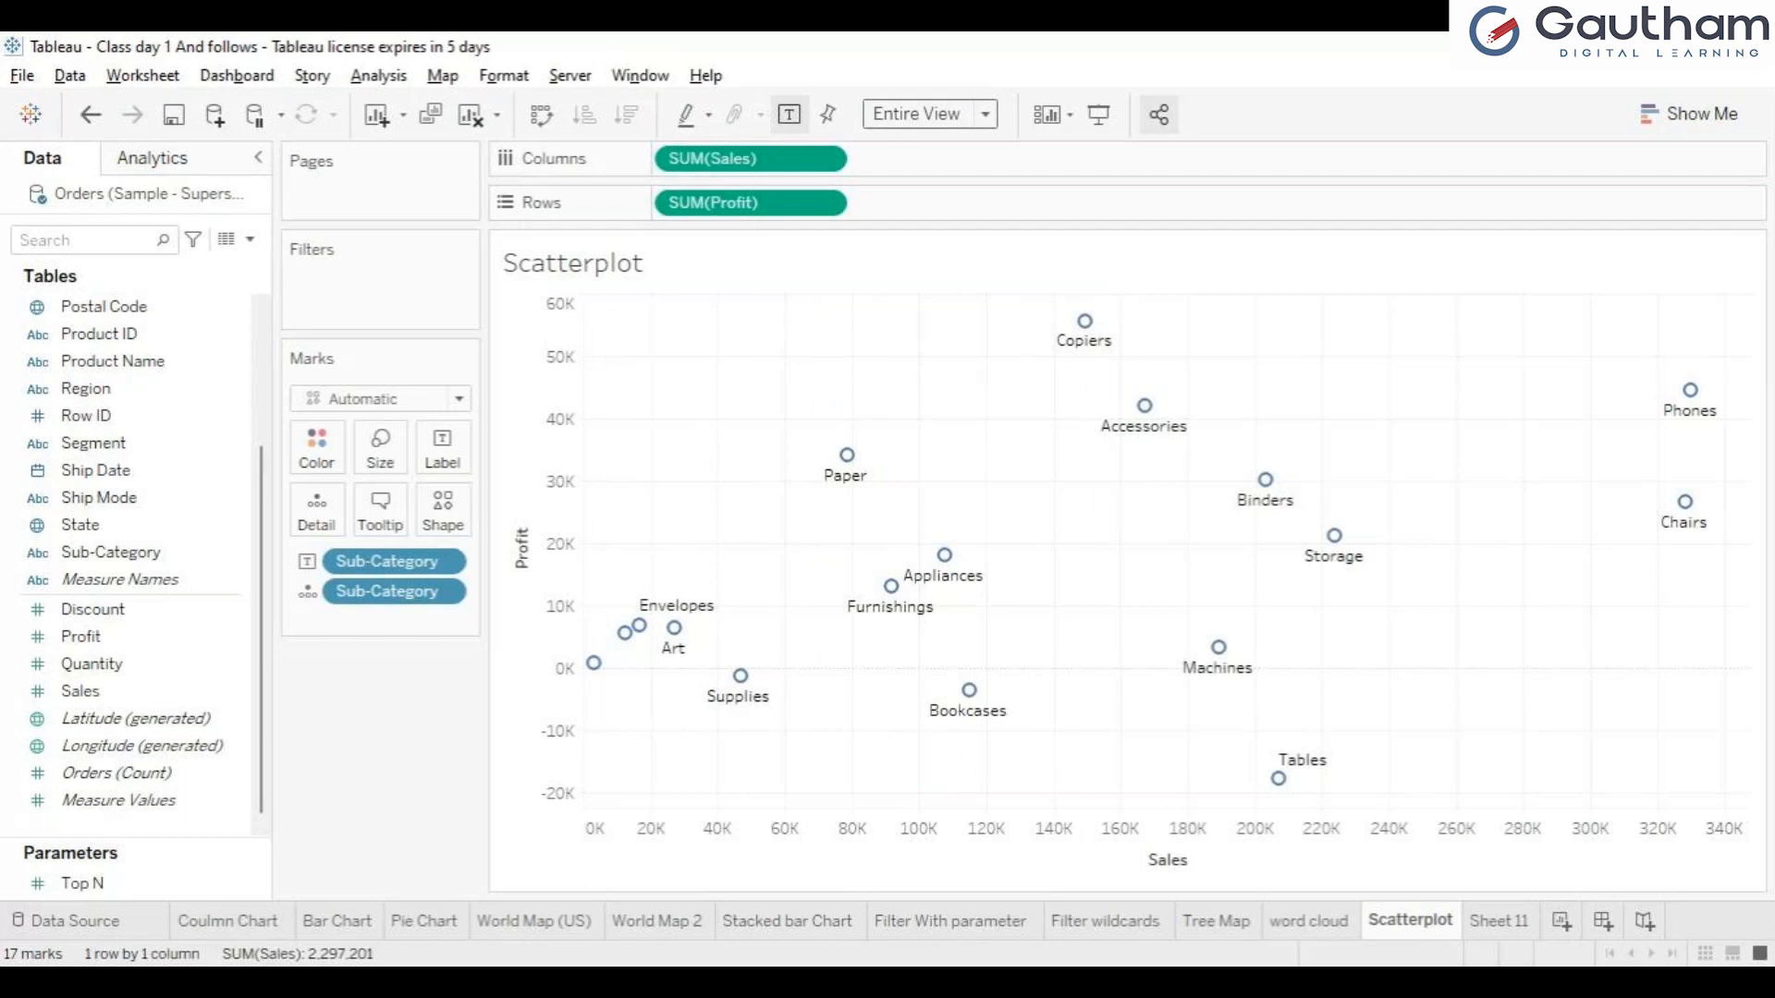
pyautogui.click(1098, 114)
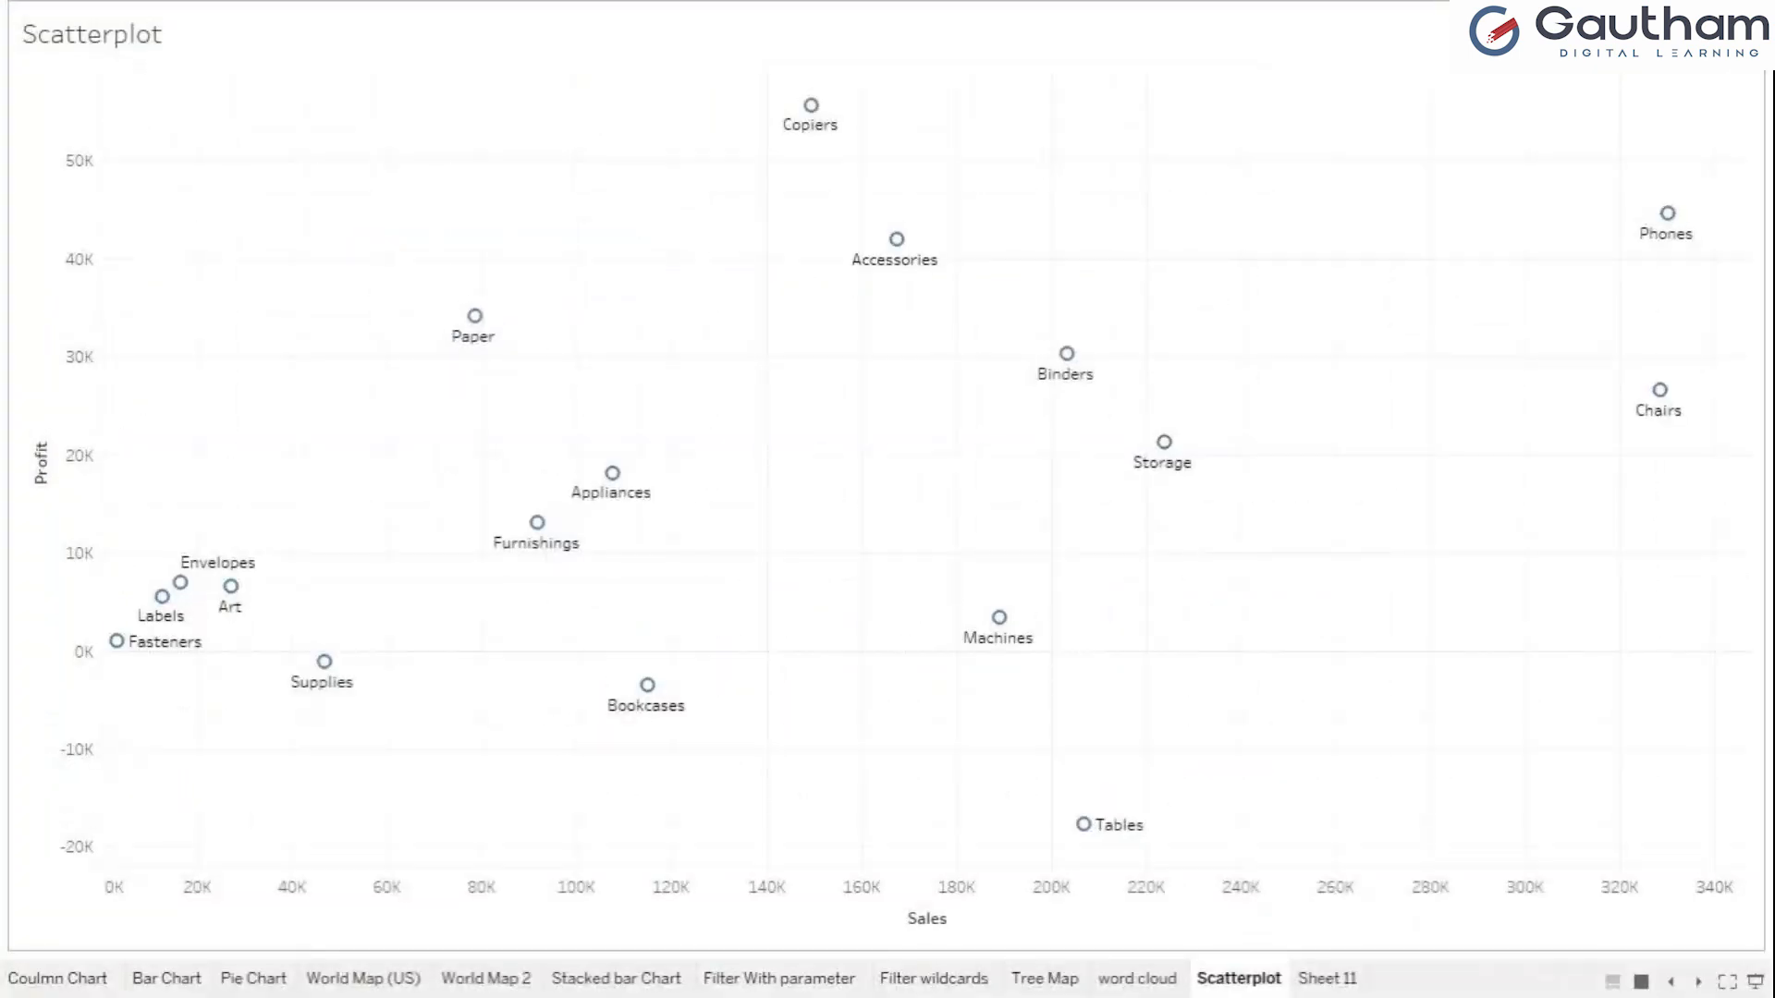
pyautogui.press('Escape')
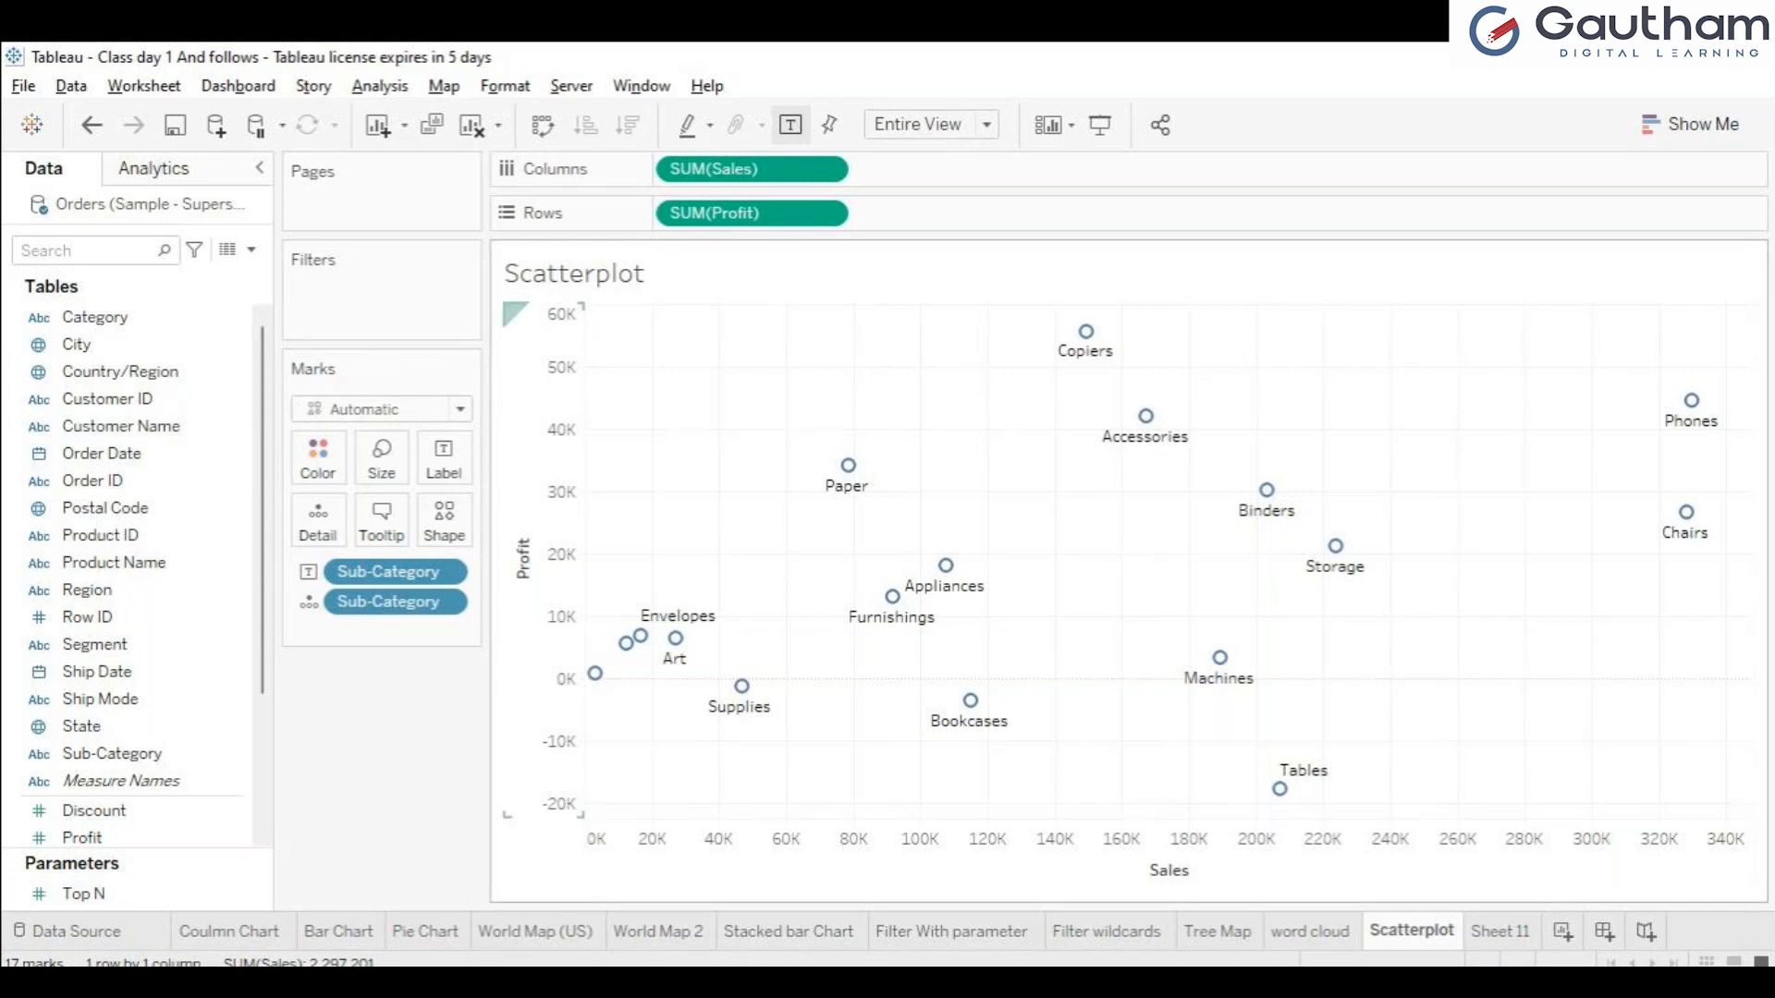
# Examine the Sales and Profit axes of the plot and the Show Me requirements for scatter plots.
pyautogui.click(653, 845)
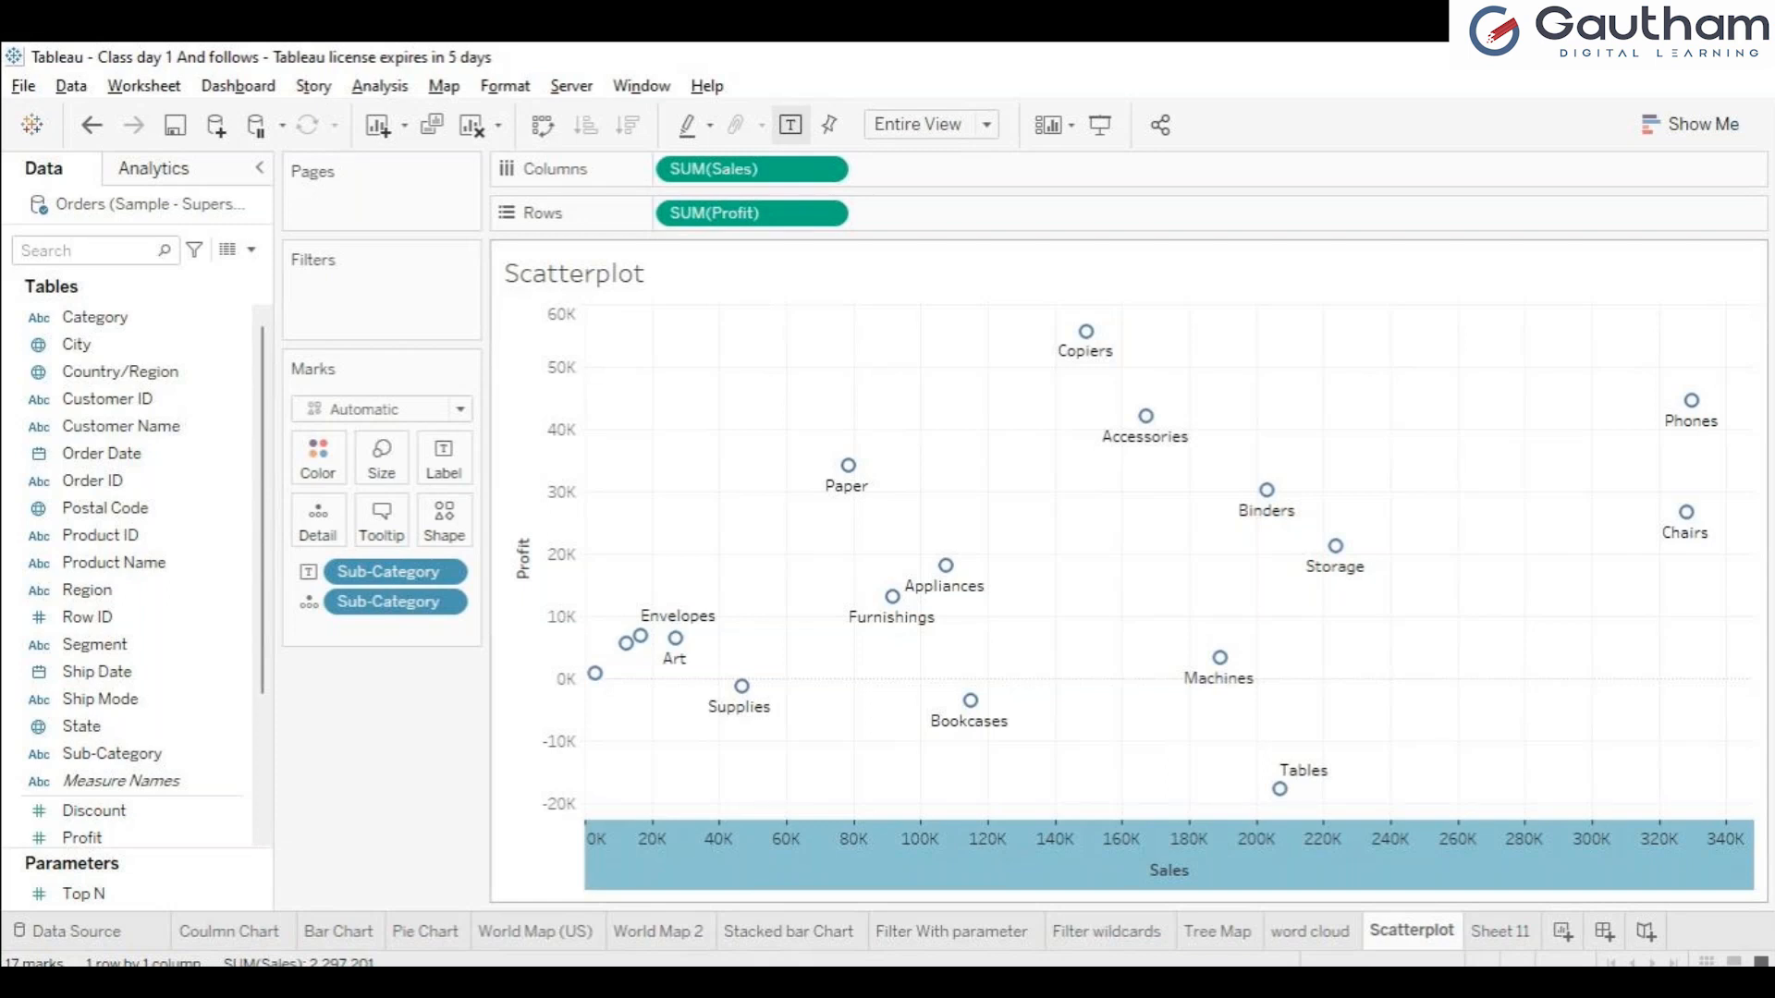
pyautogui.click(557, 721)
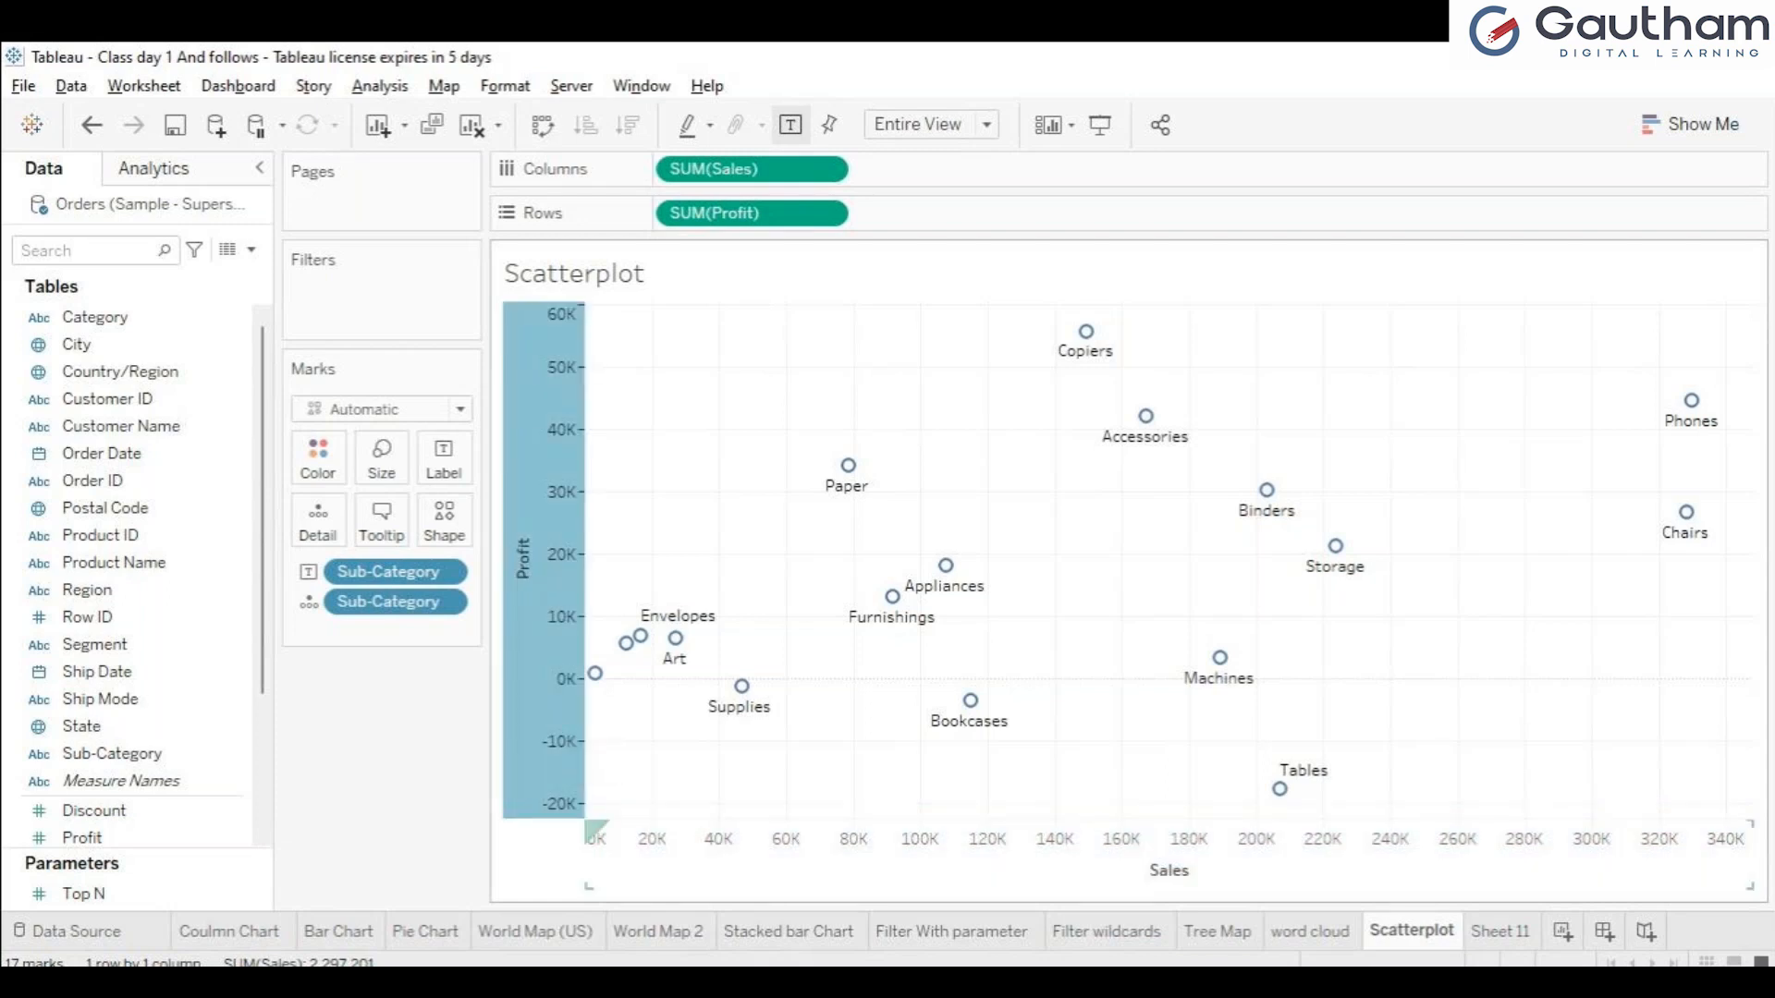
pyautogui.click(601, 841)
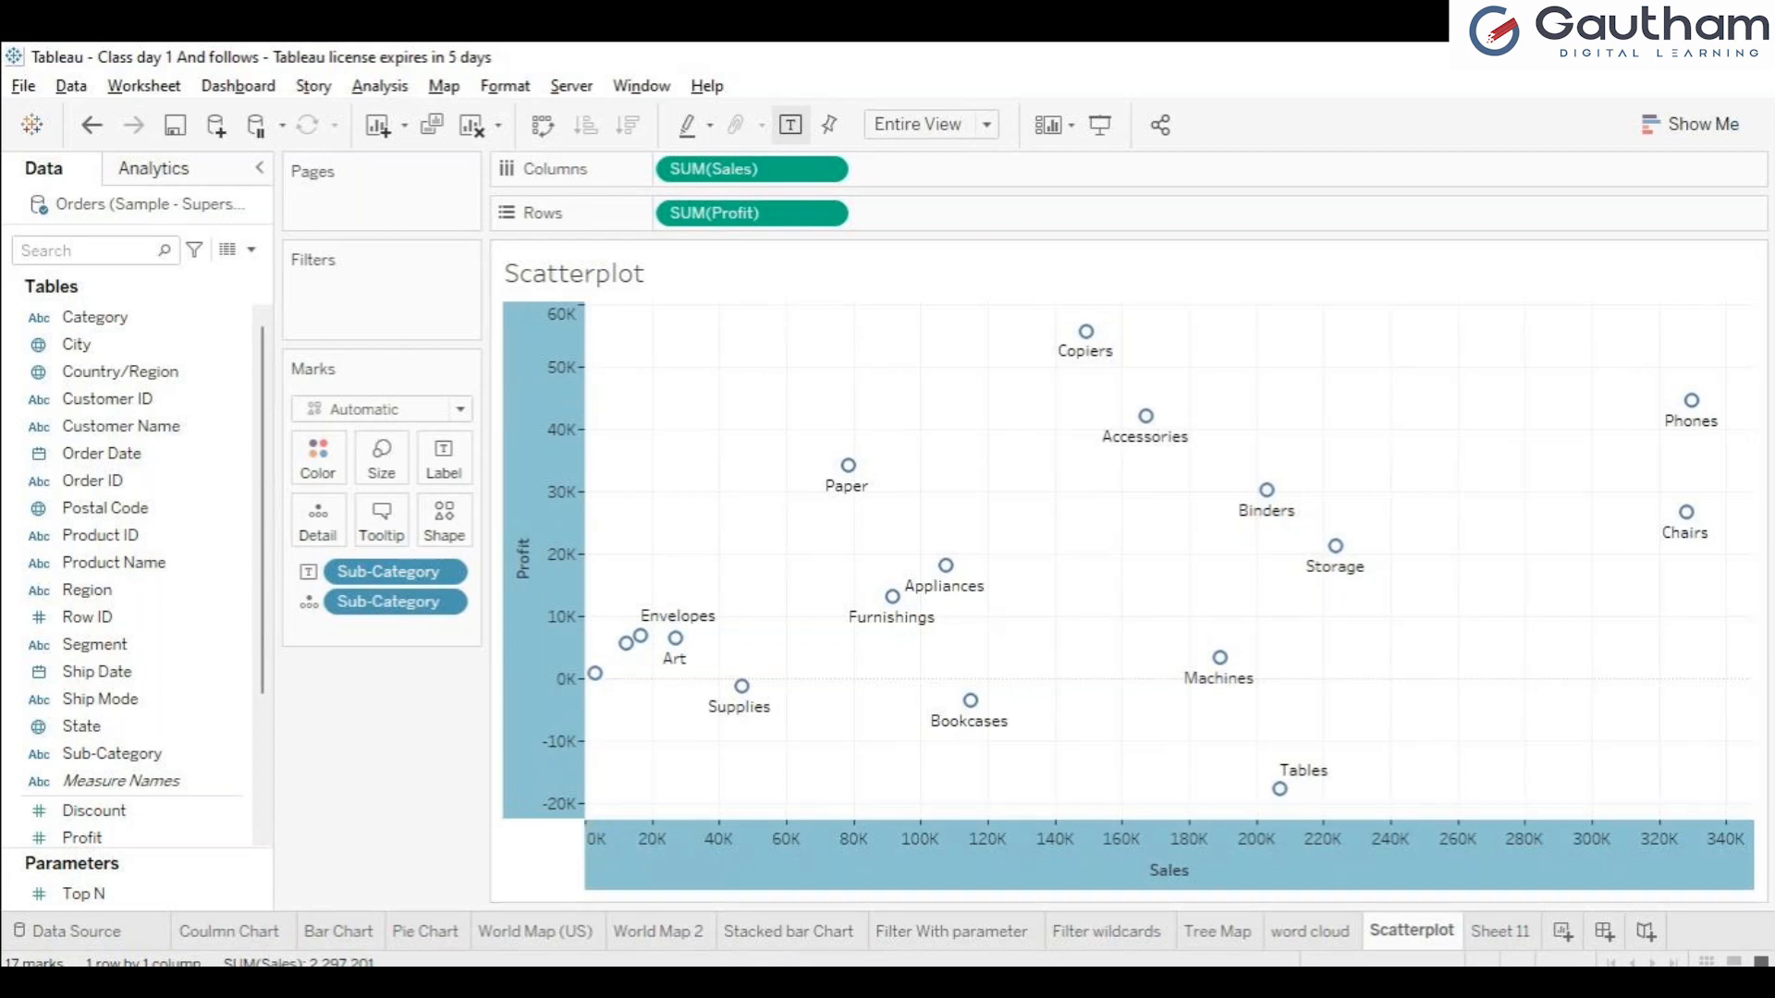
pyautogui.click(638, 767)
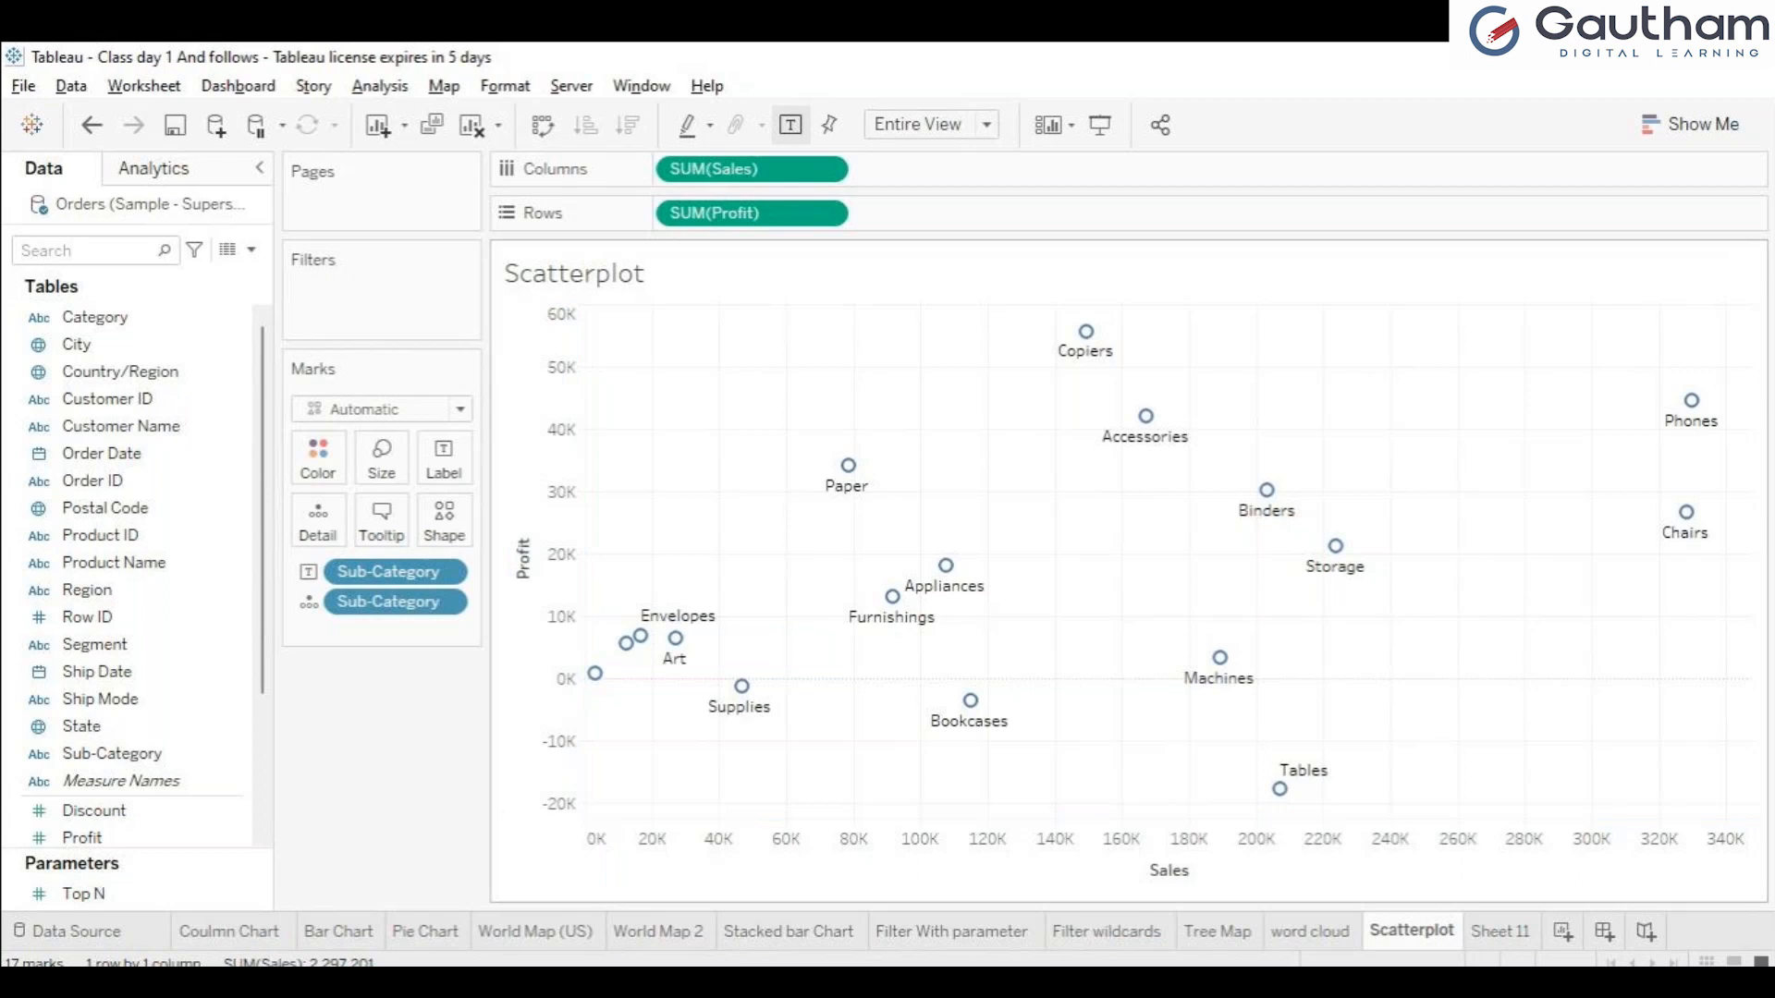
pyautogui.click(557, 721)
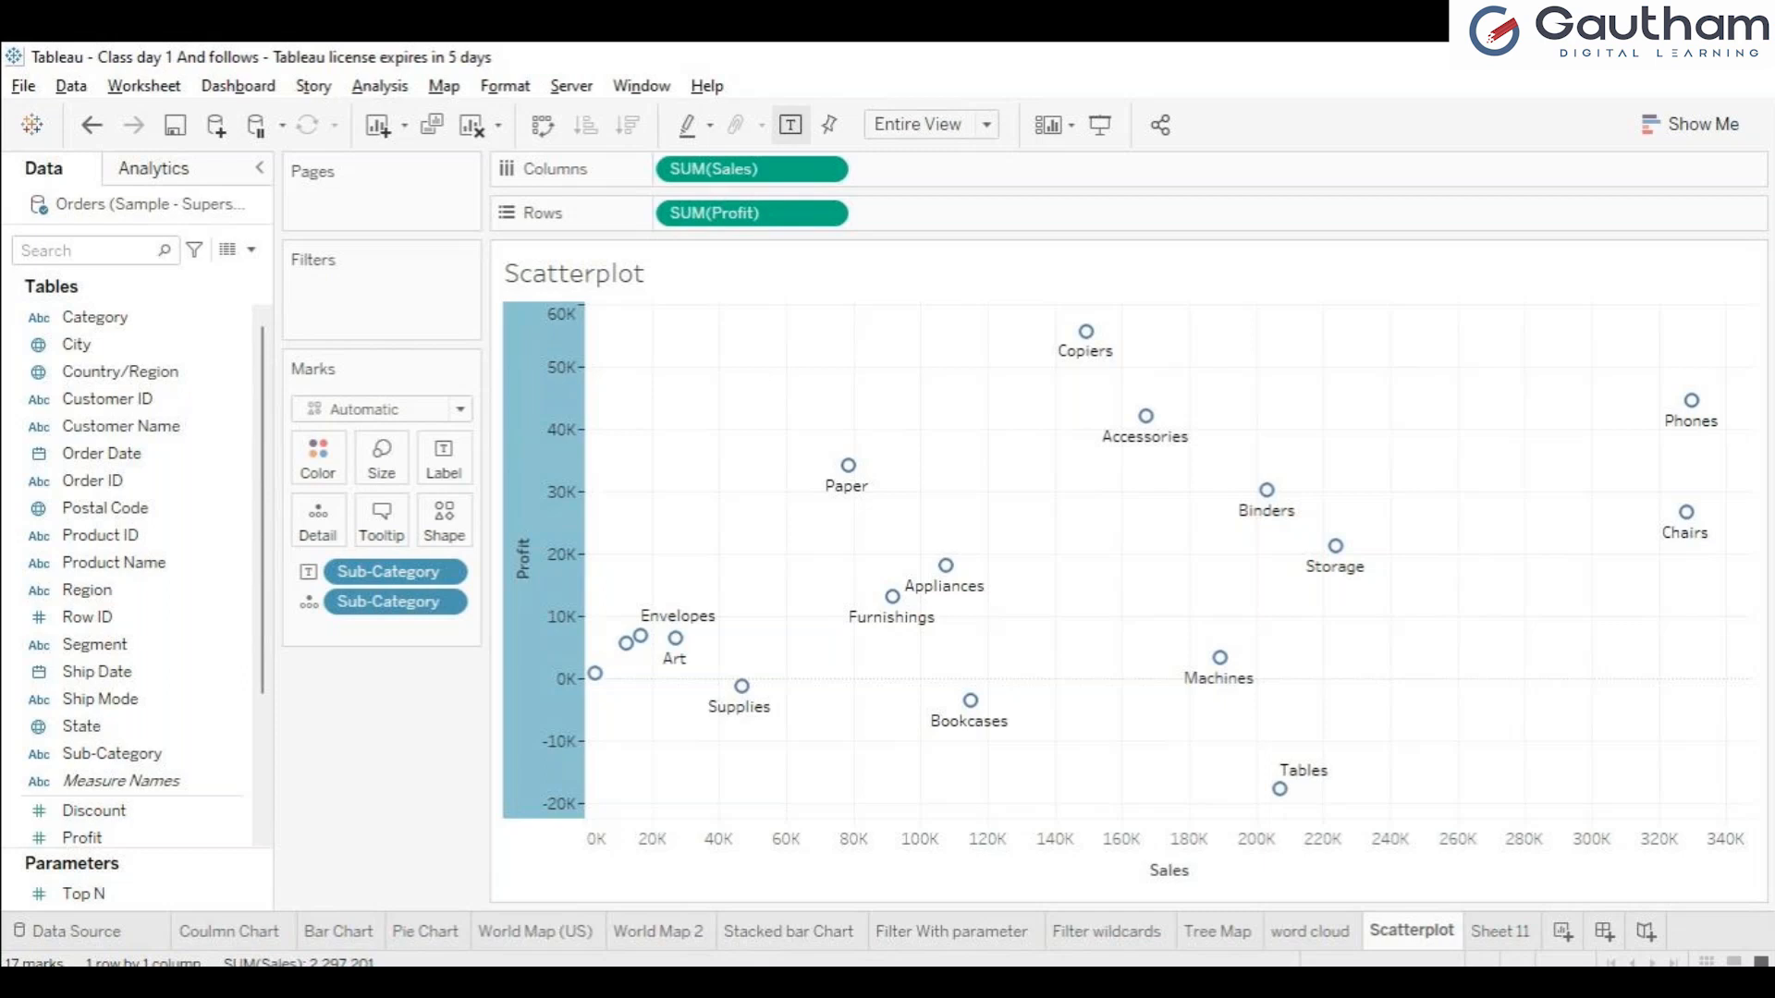
pyautogui.press('Escape')
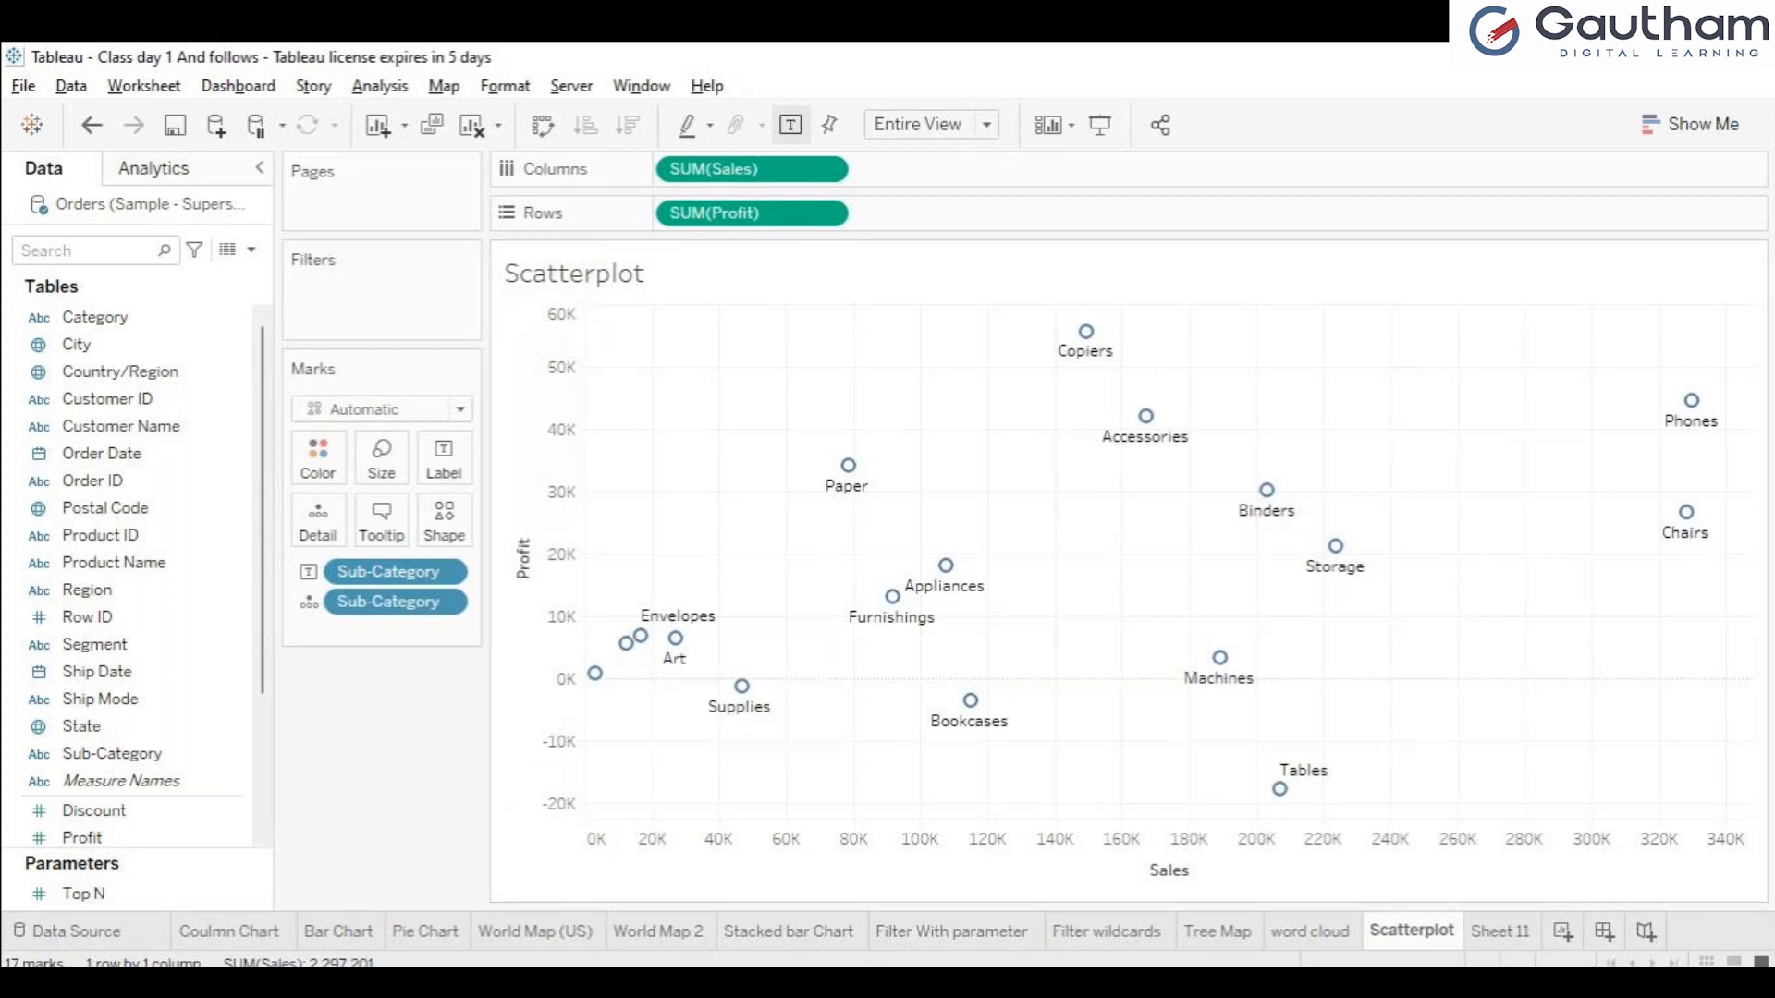
pyautogui.click(1696, 124)
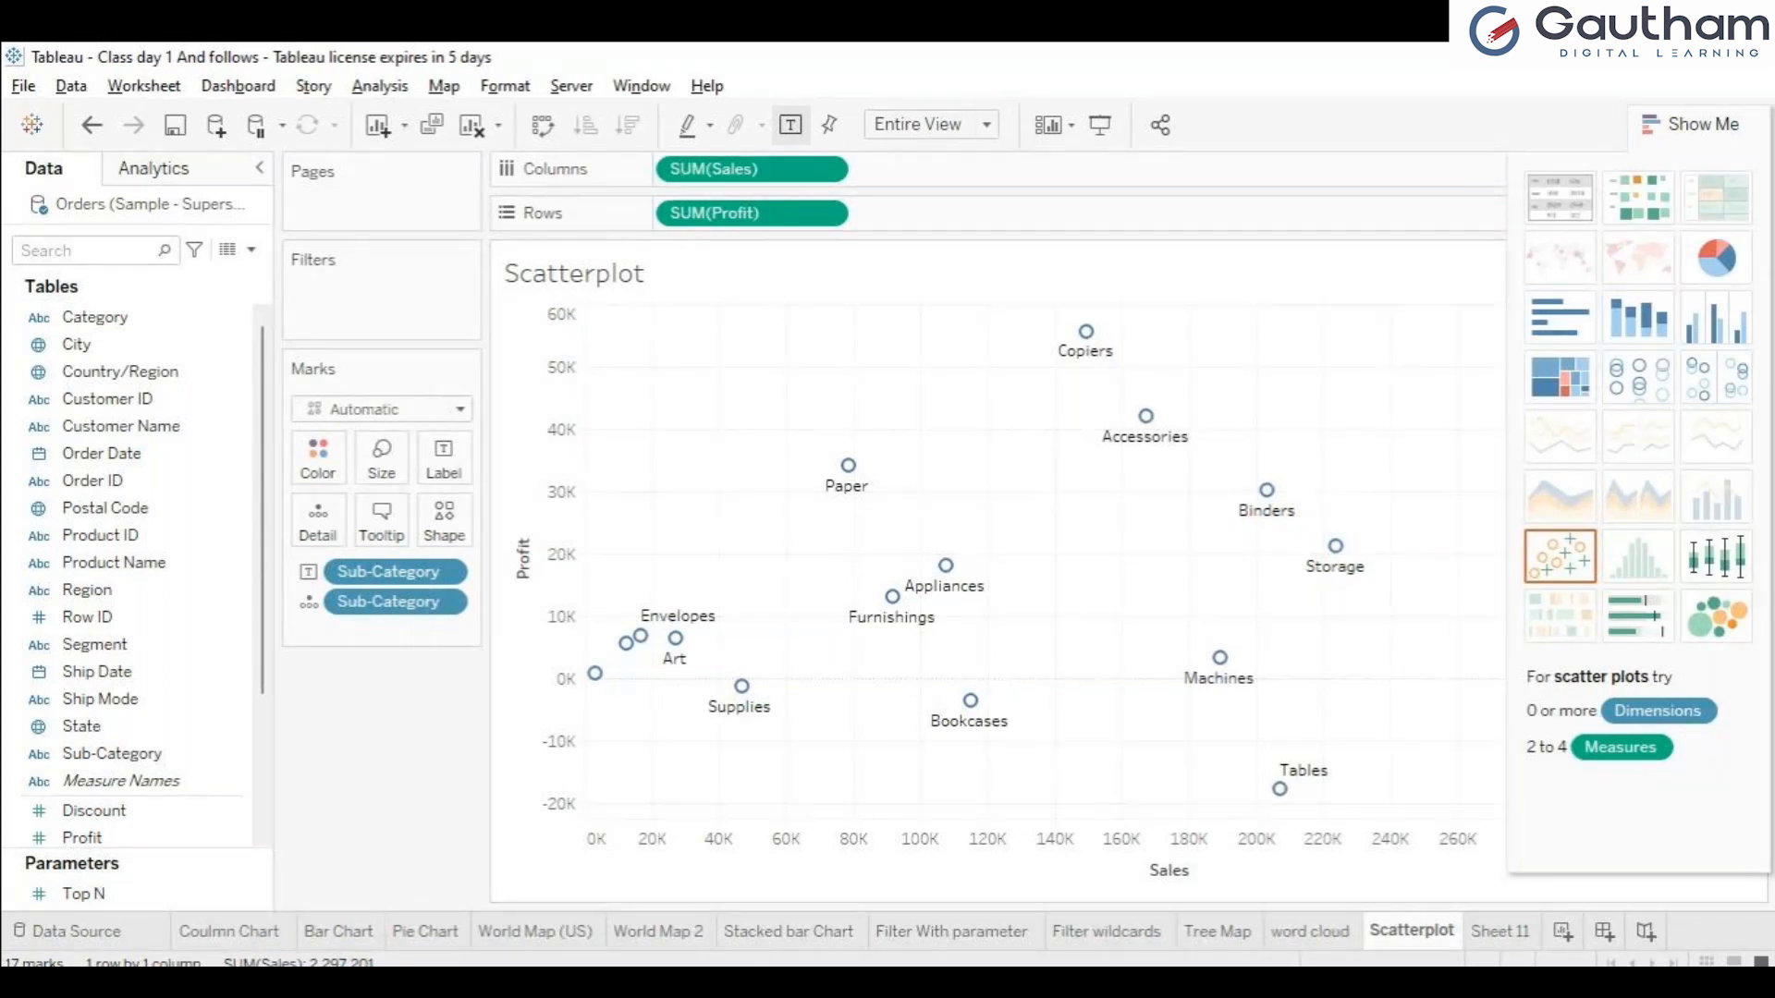
pyautogui.click(1696, 123)
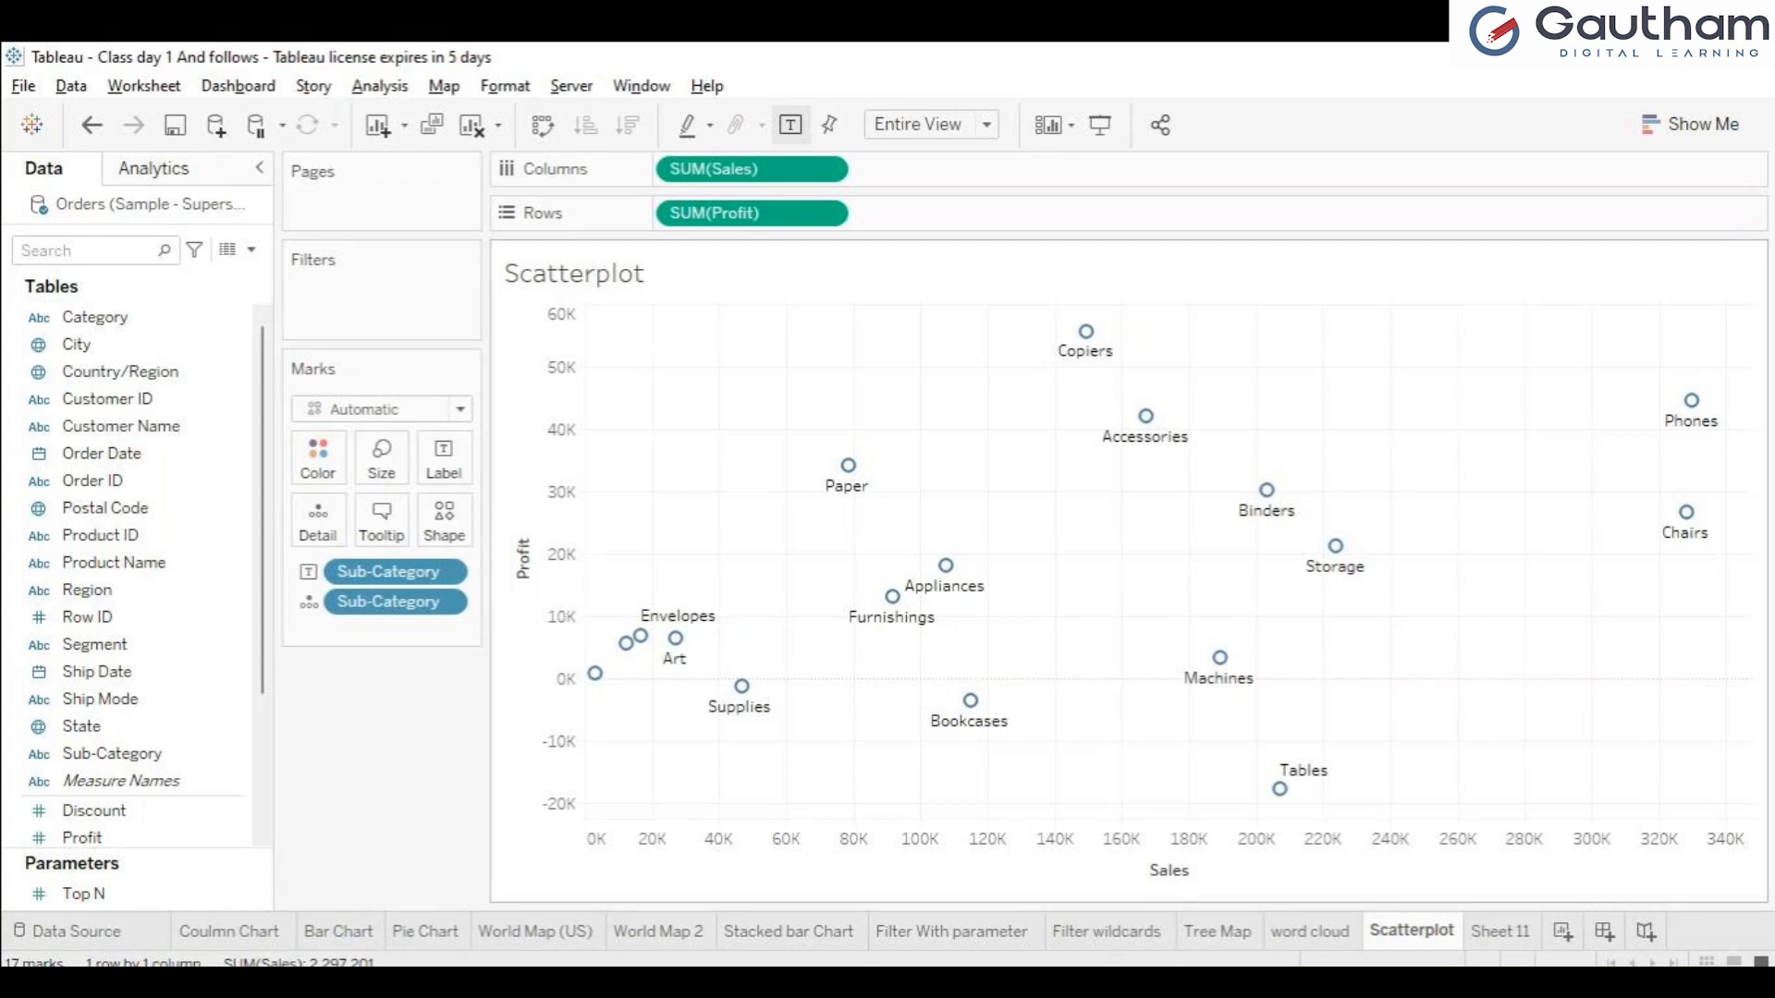
# Inspect the Copiers mark's tooltip and its drop lines to the Sales and Profit axes, and clear the selection.
pyautogui.moveTo(1266, 490)
pyautogui.moveTo(1145, 416)
pyautogui.moveTo(1086, 331)
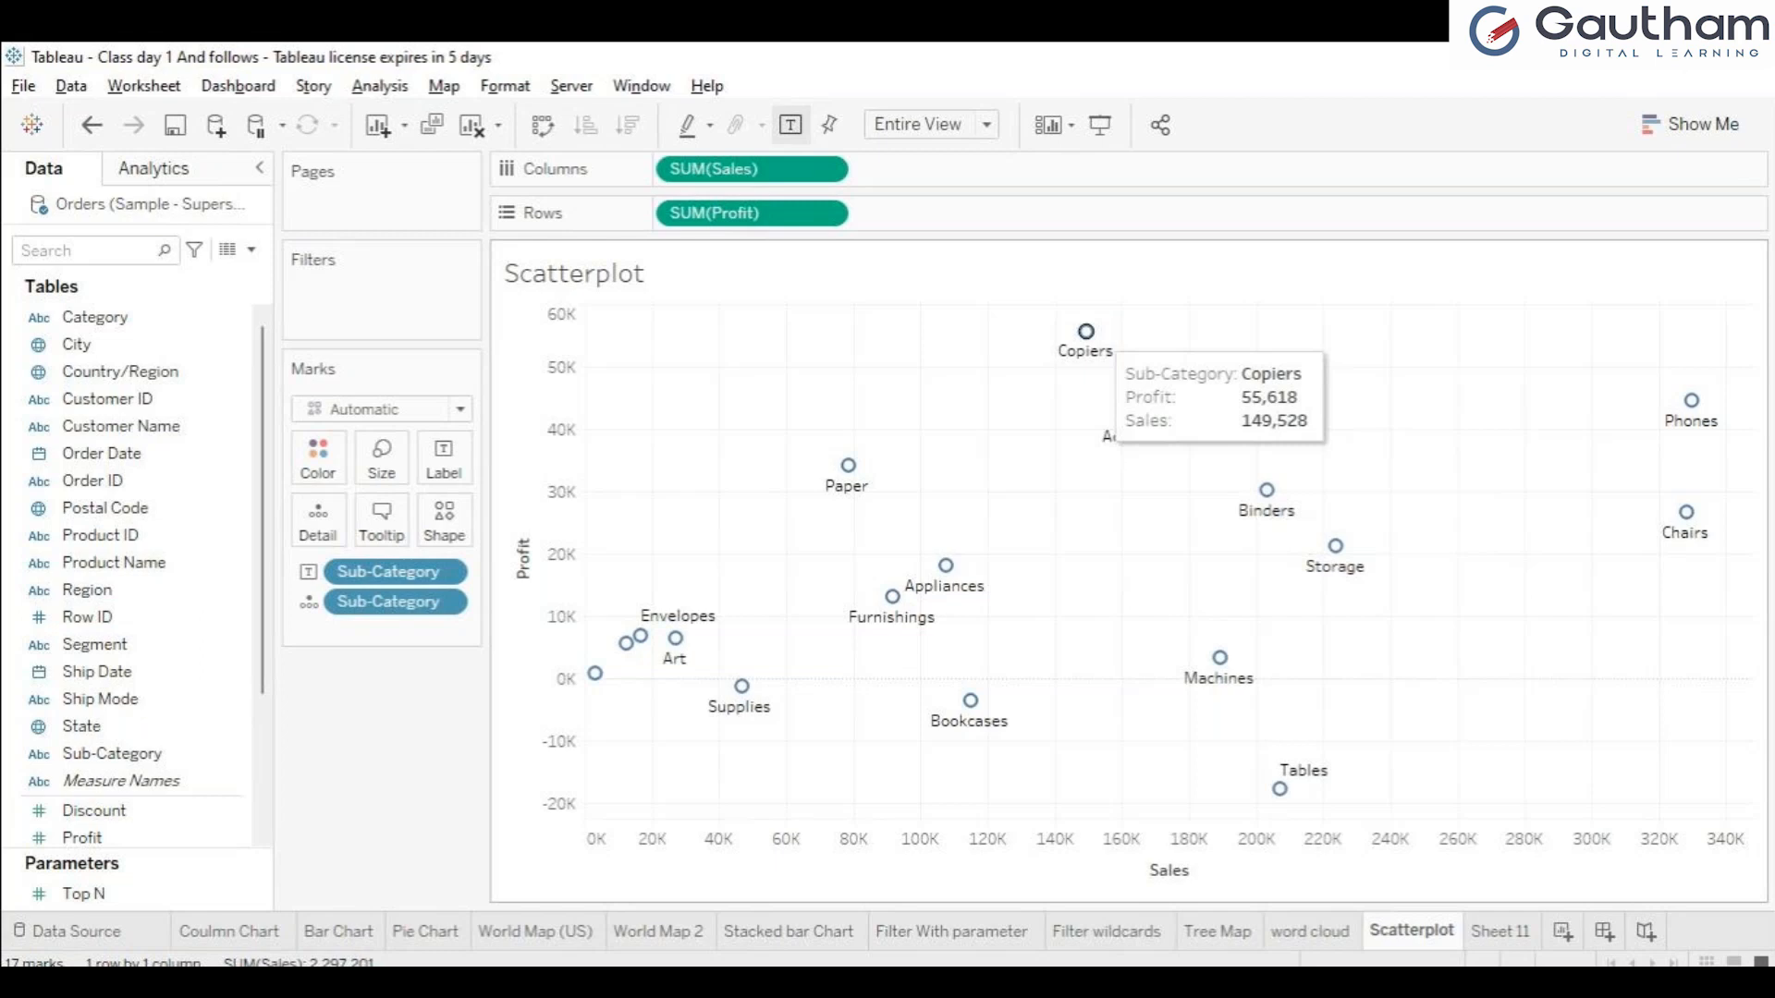
pyautogui.click(1086, 331)
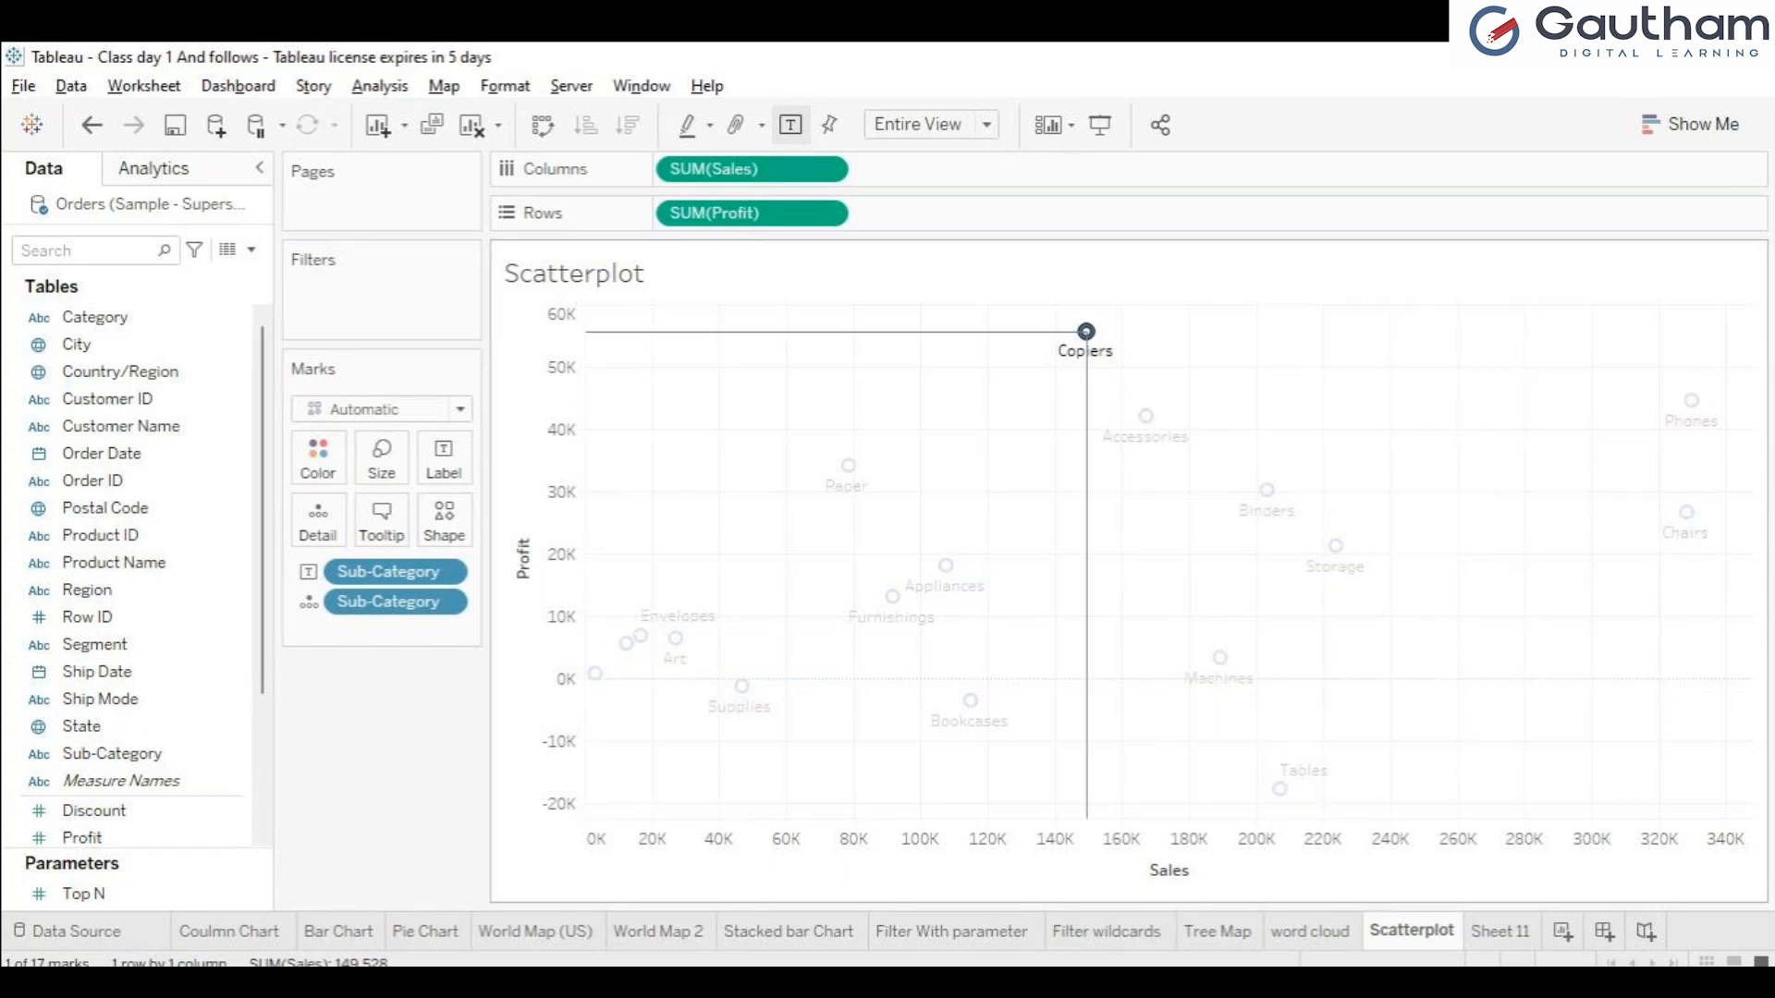
pyautogui.moveTo(1086, 332)
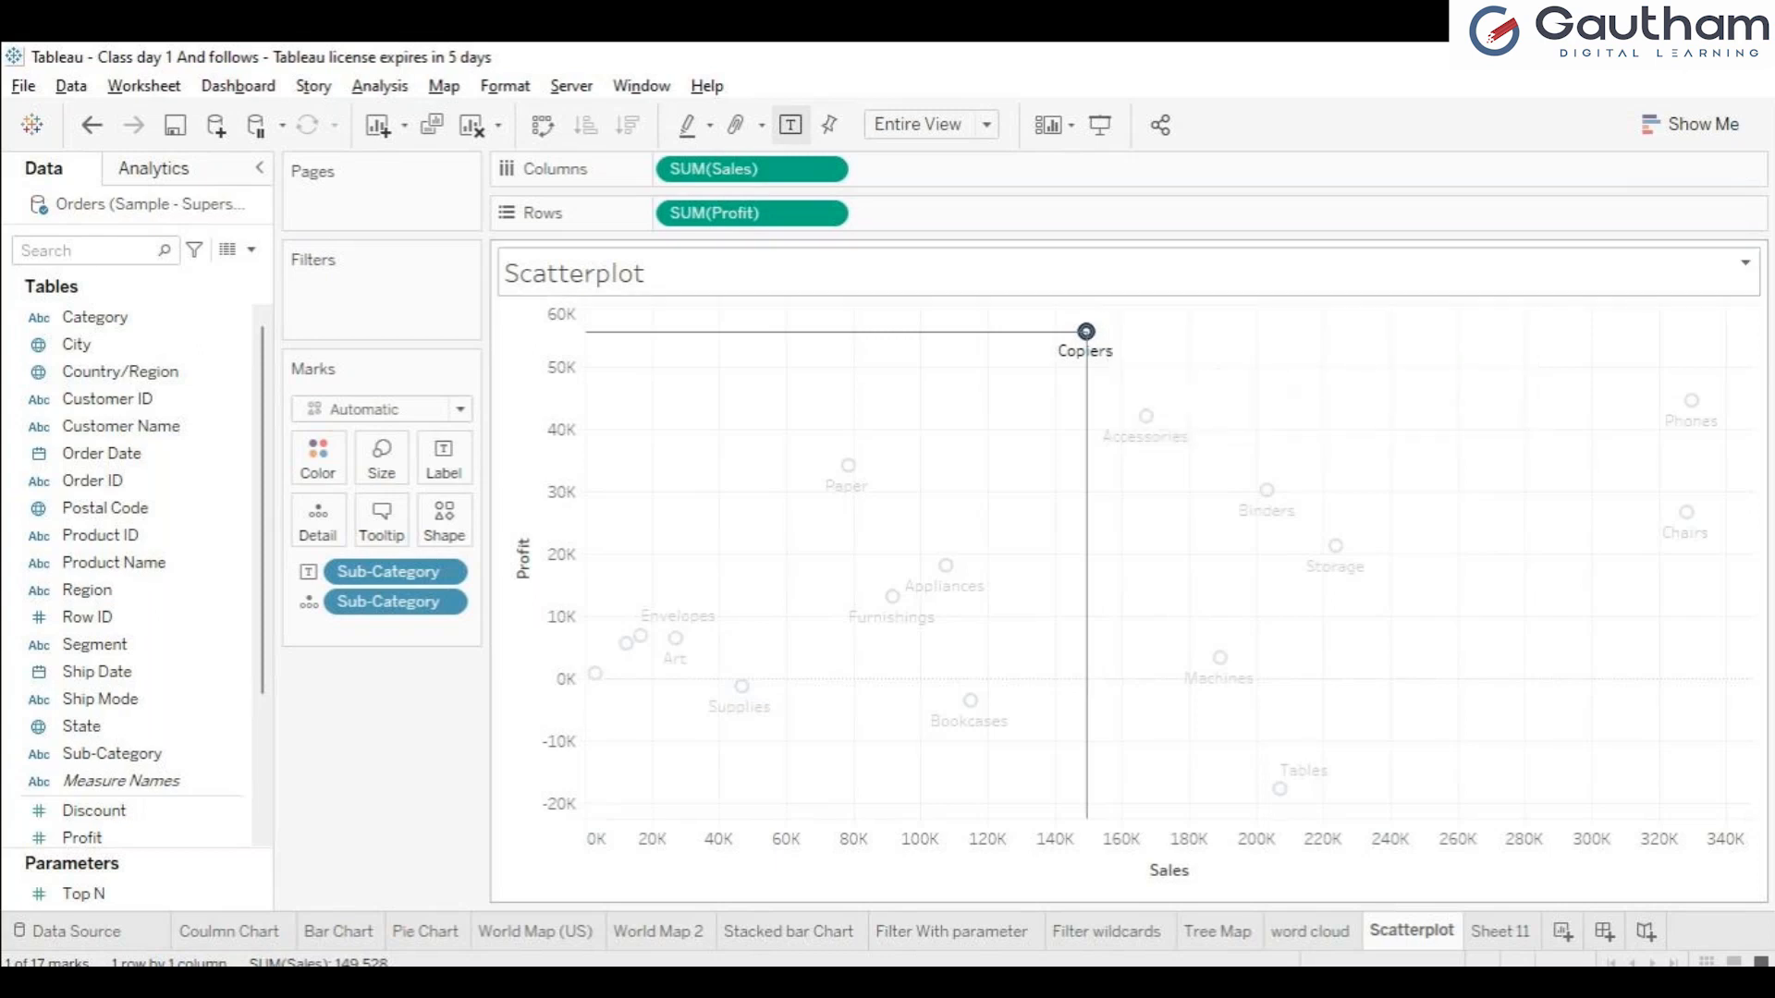
pyautogui.press('Escape')
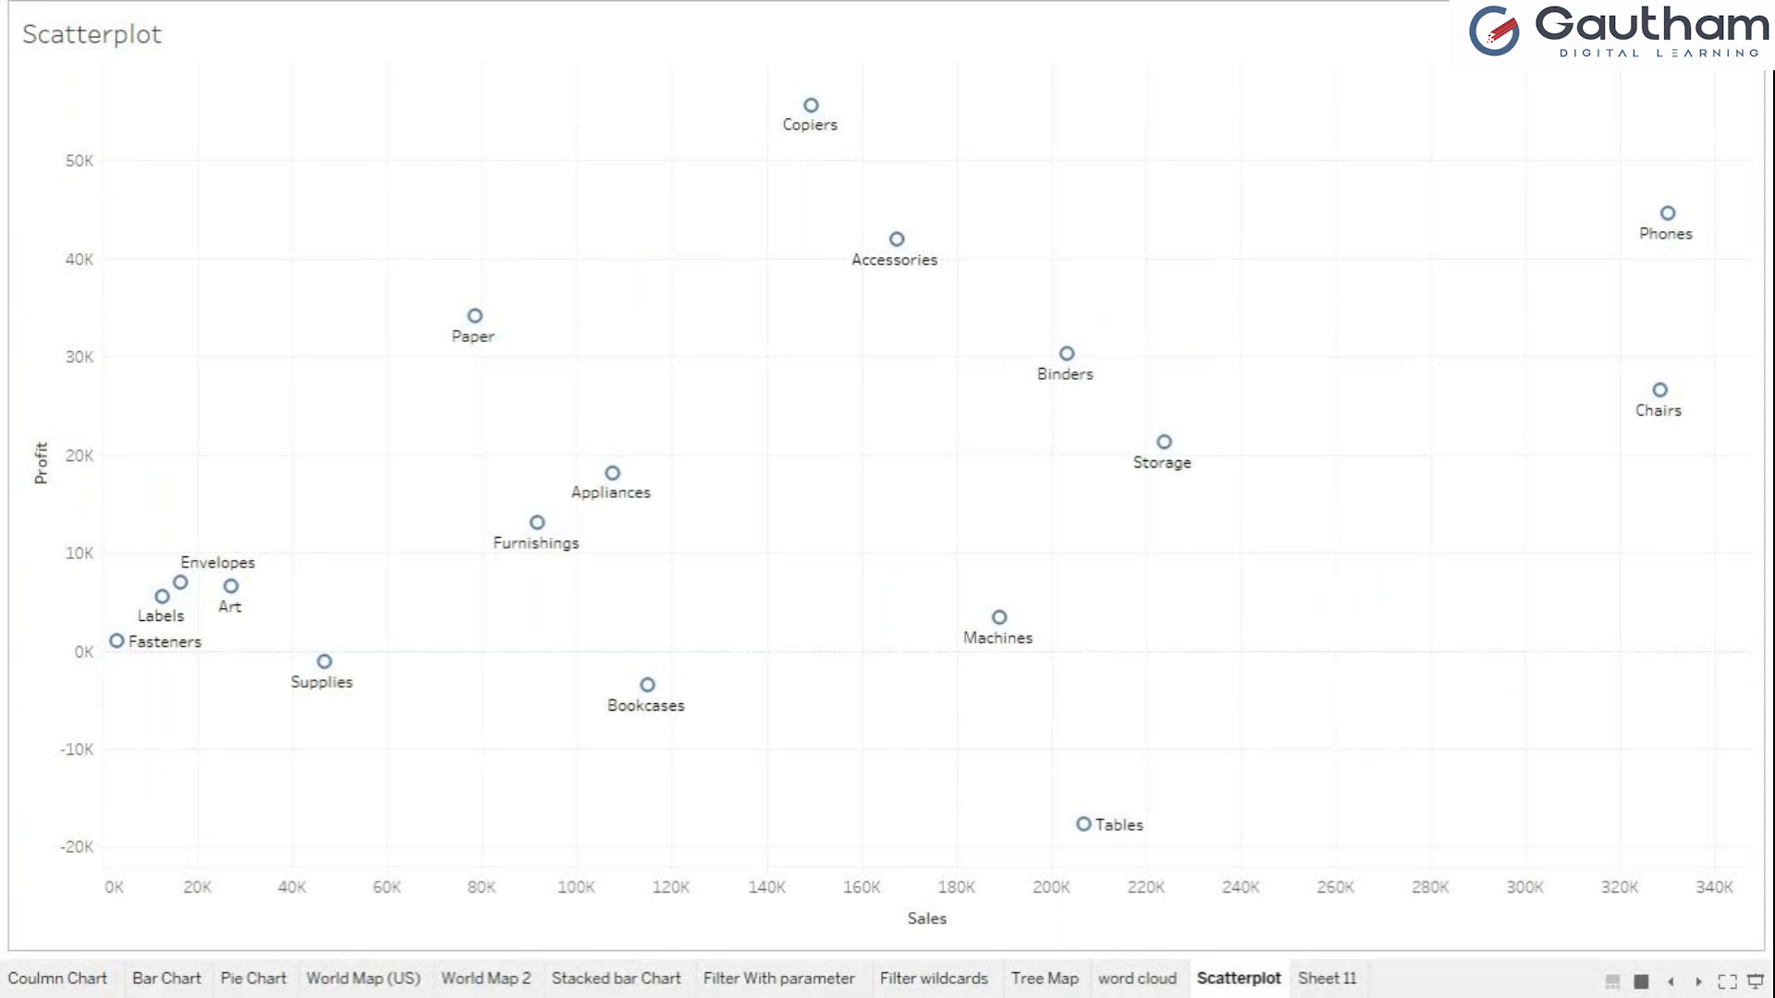
# Inspect the Accessories mark in presentation mode and undo the accidental pan of the plot.
pyautogui.moveTo(896, 239)
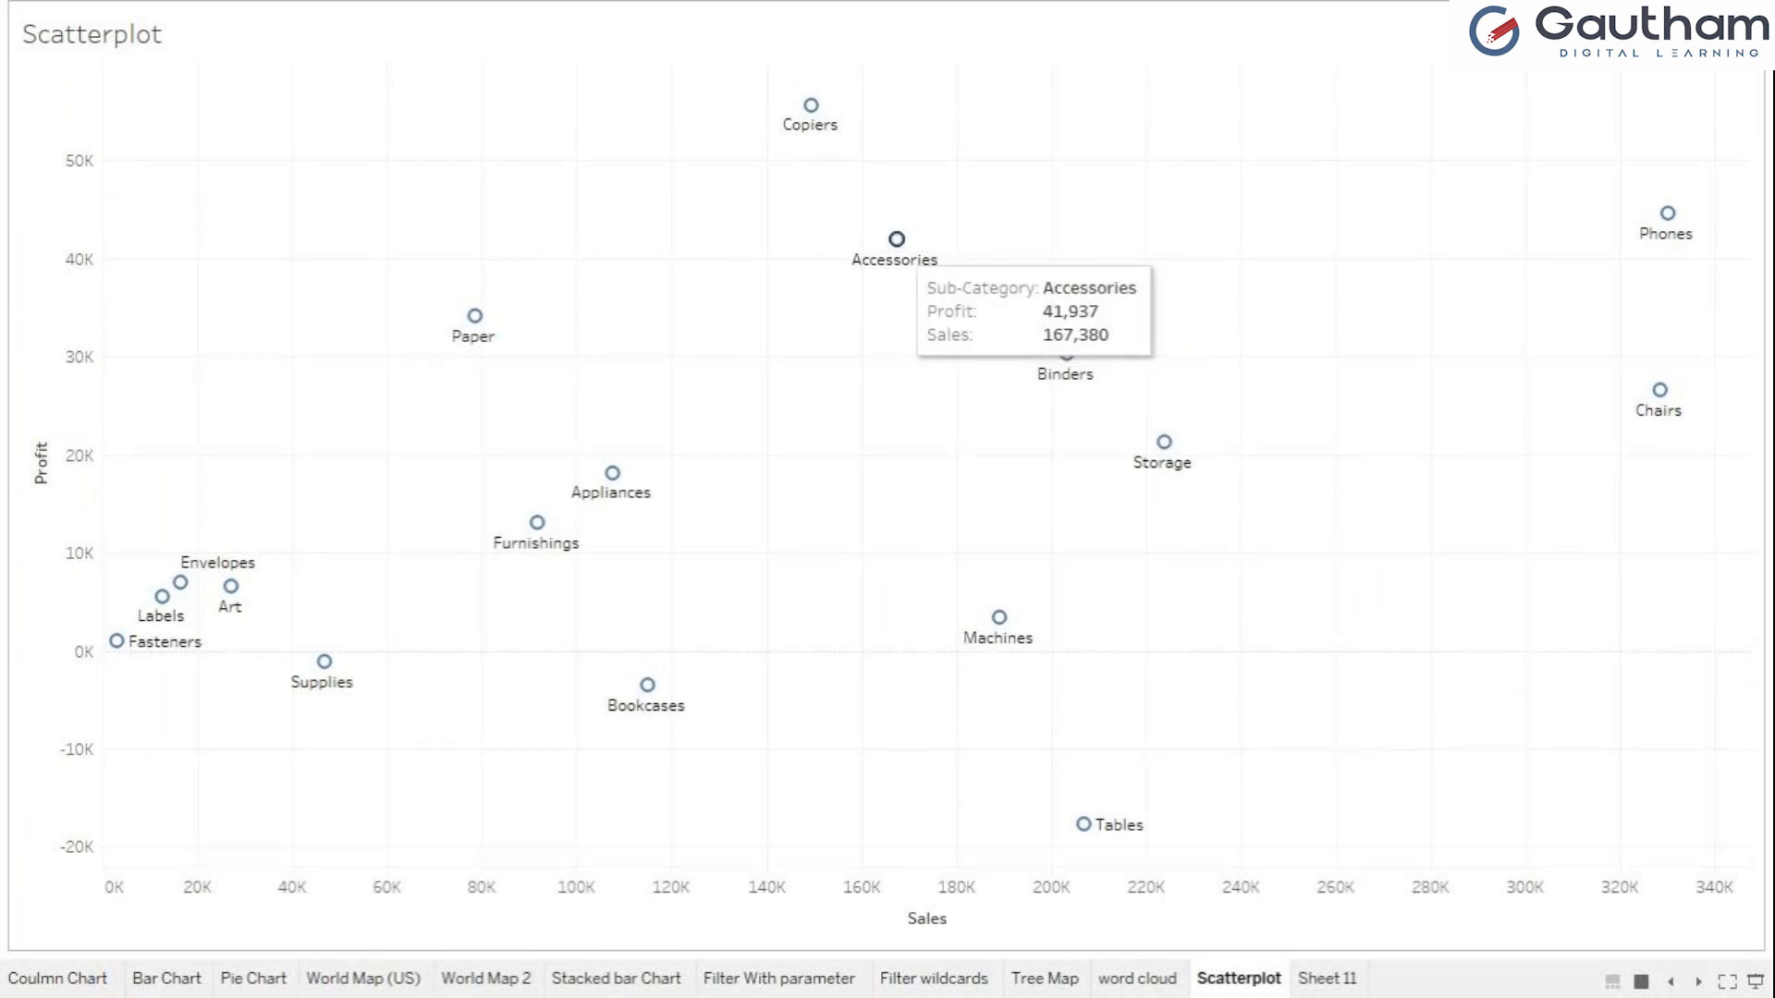
pyautogui.click(897, 239)
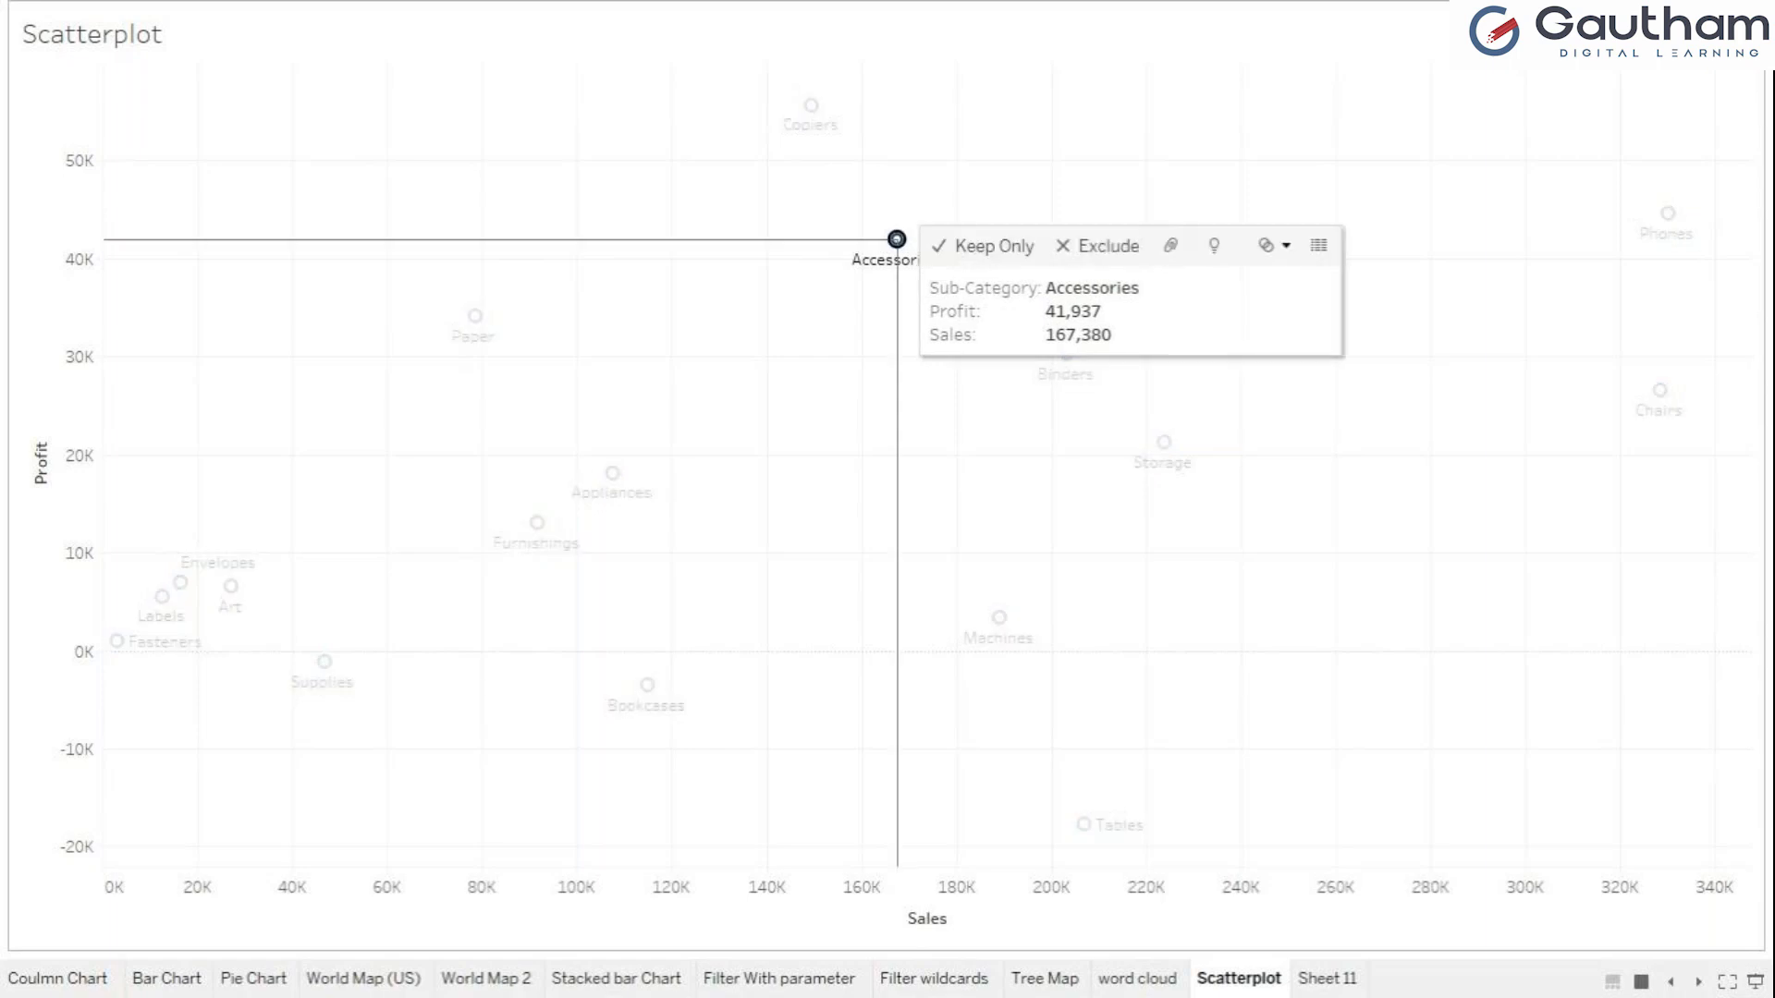
pyautogui.moveTo(897, 239); pyautogui.dragTo(817, 124)
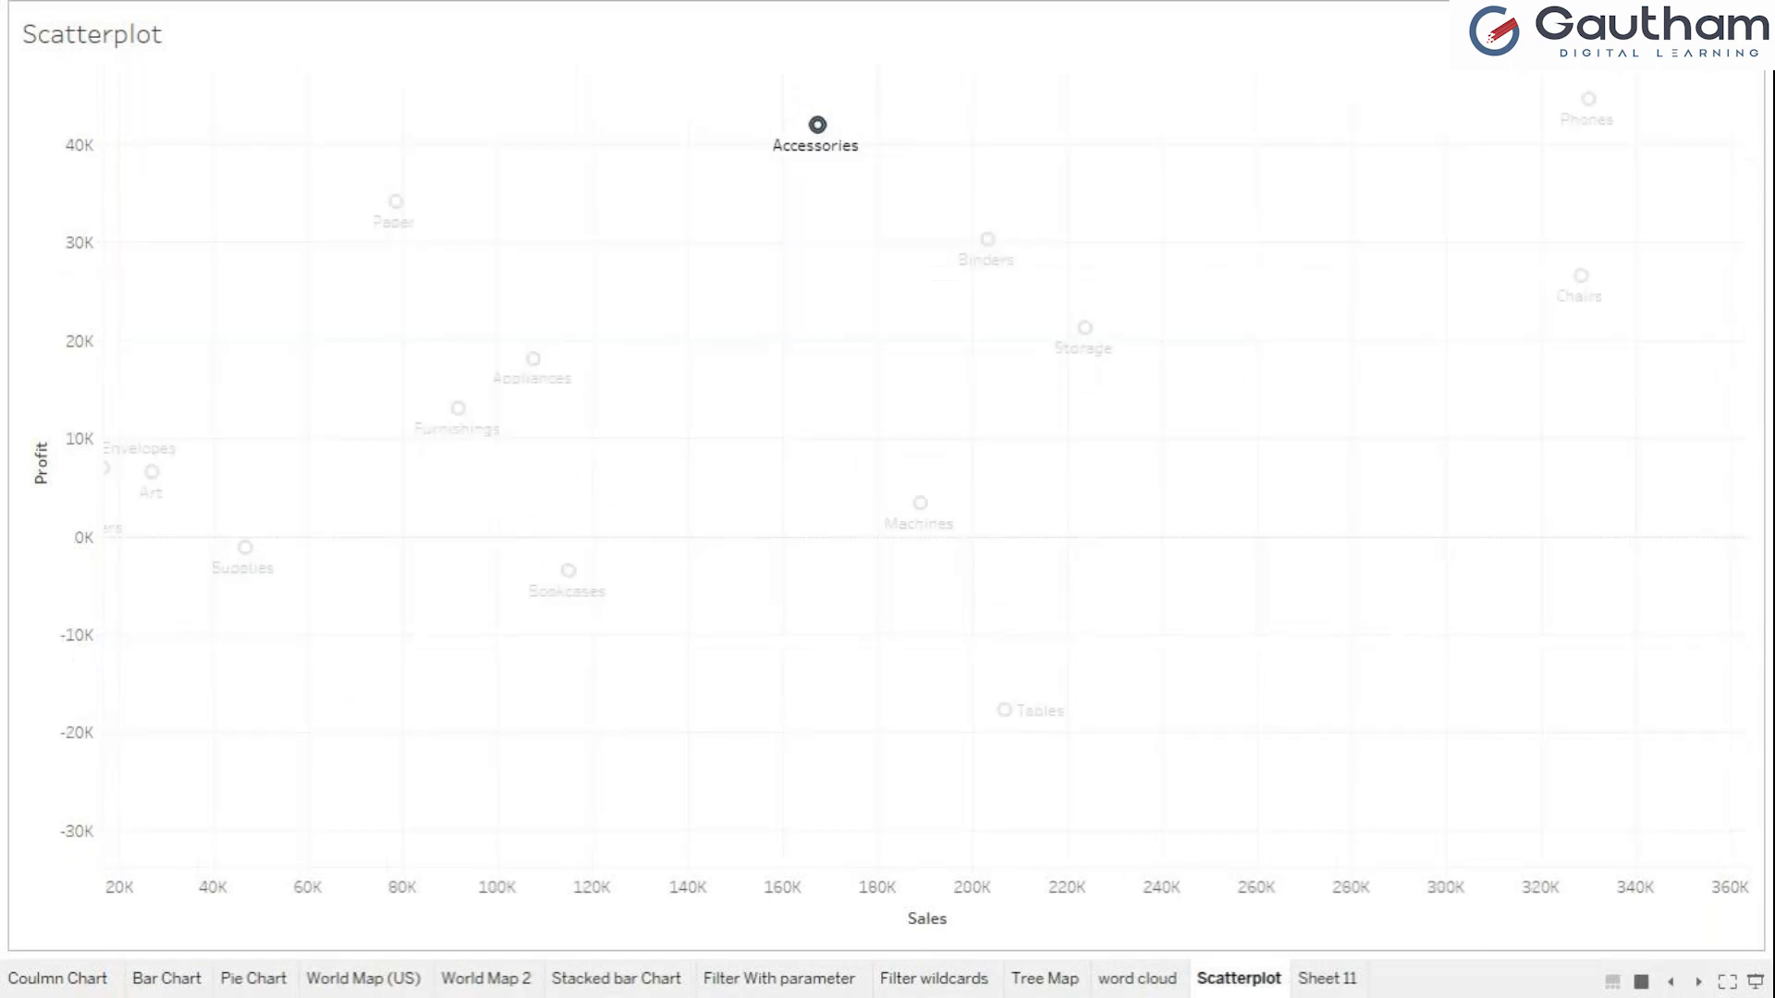
pyautogui.hotkey('ctrl', 'z')
pyautogui.hotkey('ctrl', 'z')
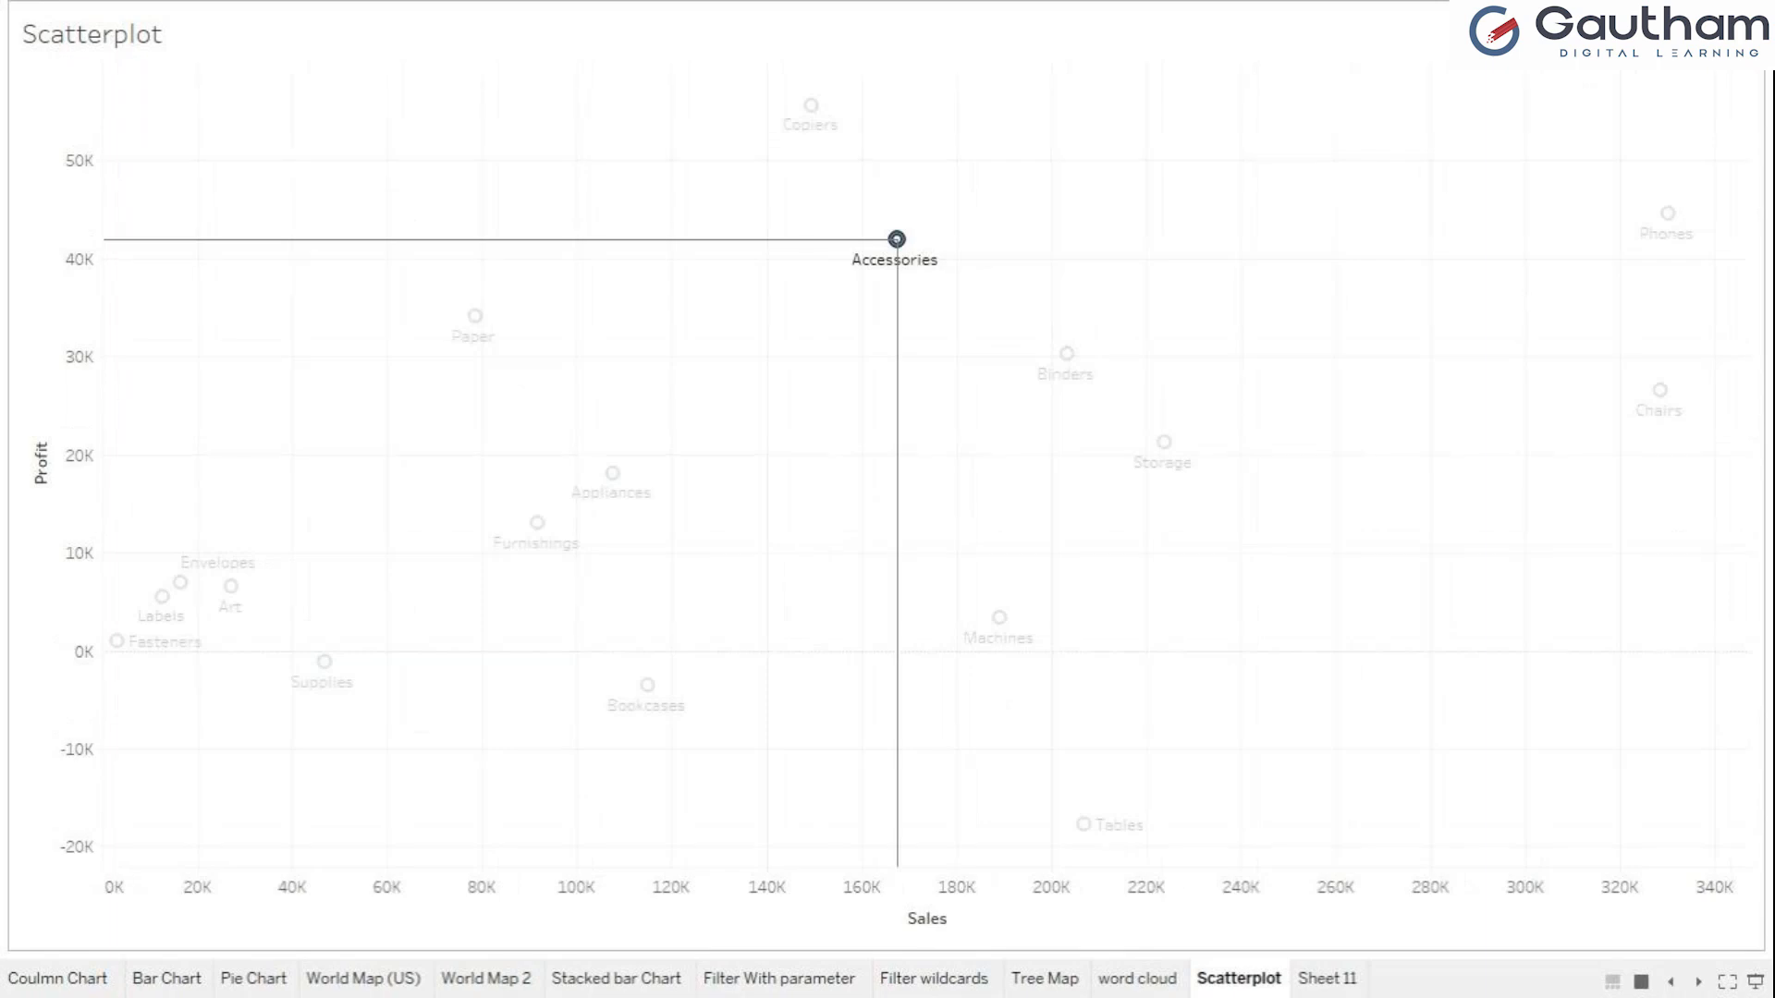
# Keep only the Accessories and Binders marks in the plot, and undo that filter and clear the selection.
pyautogui.click(1067, 353)
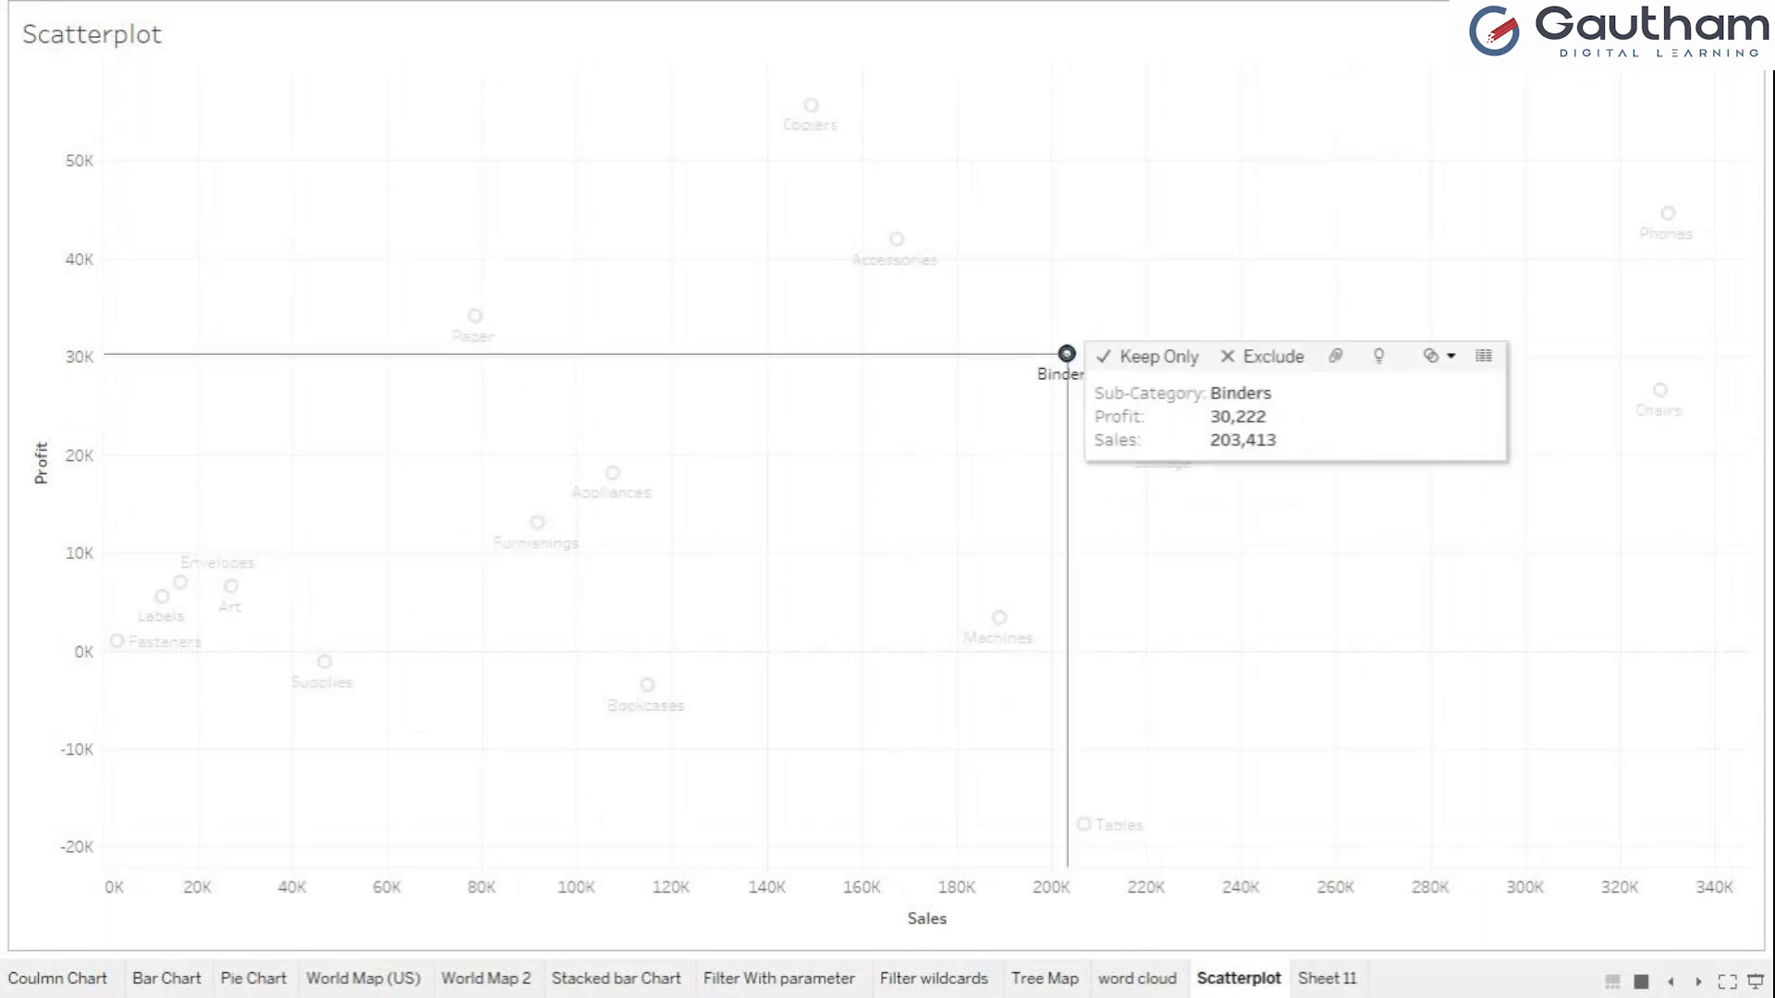
pyautogui.keyDown('ctrl'); pyautogui.click(897, 238); pyautogui.keyUp('ctrl')
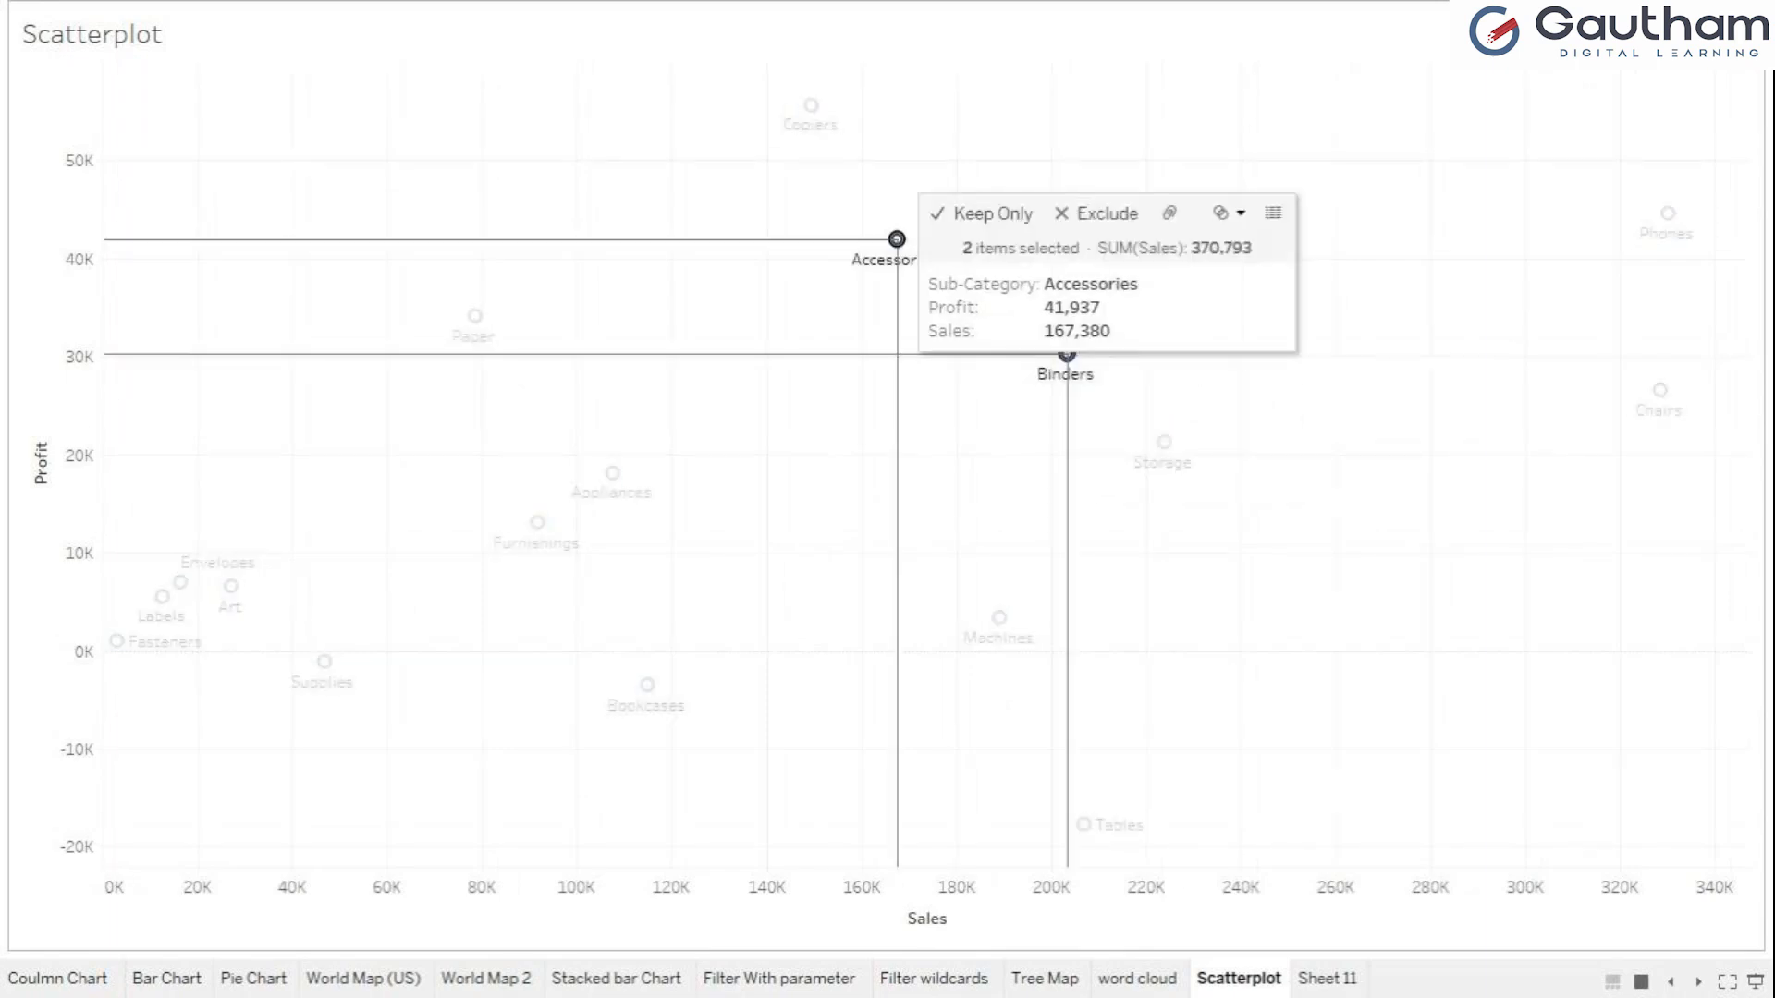
pyautogui.click(985, 214)
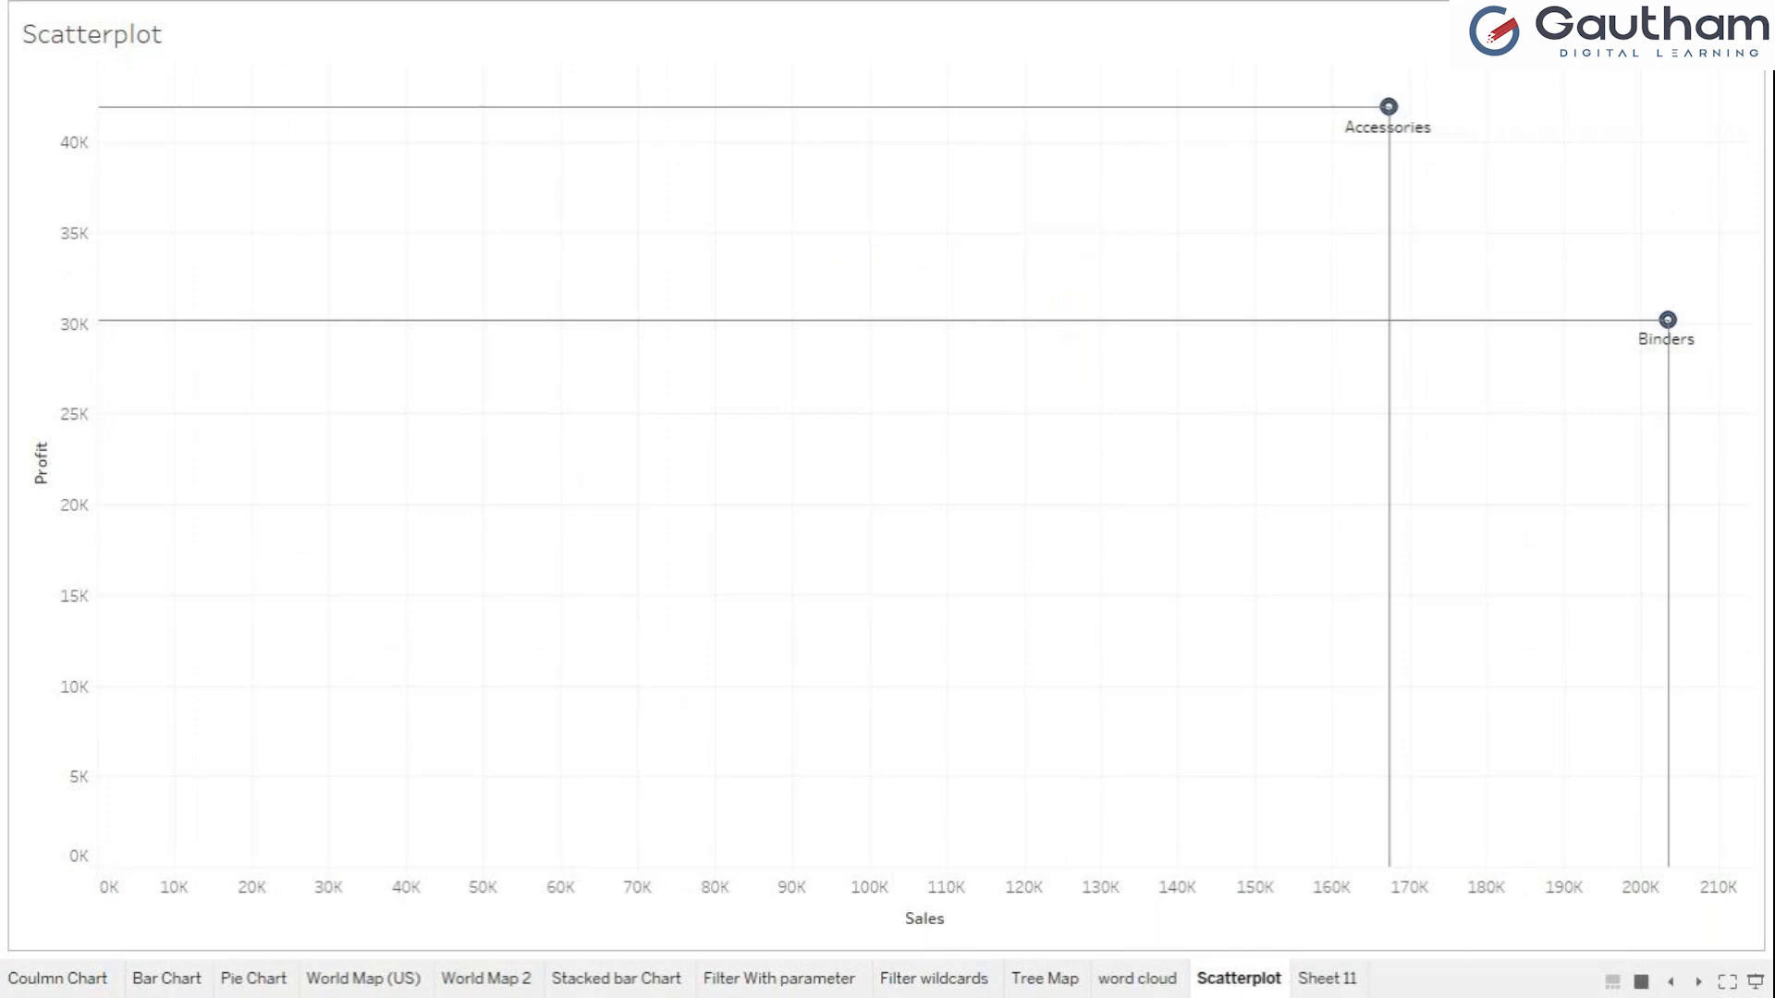
pyautogui.hotkey('ctrl', 'z')
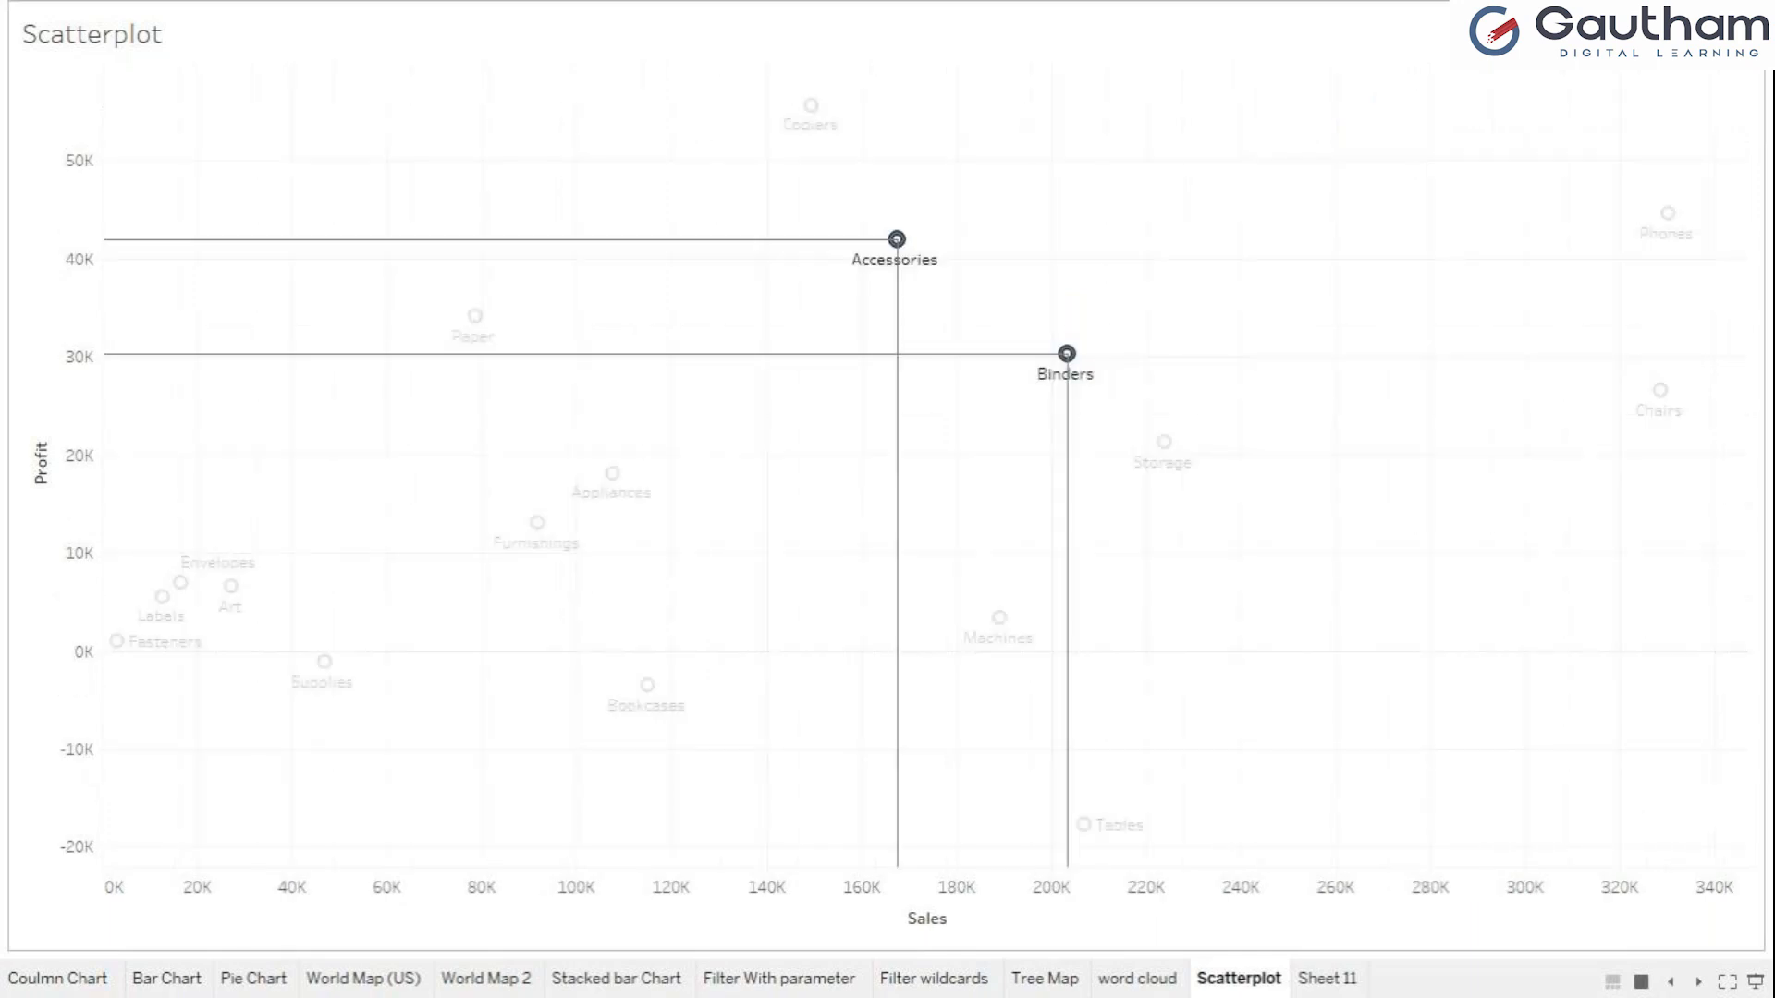
pyautogui.press('Escape')
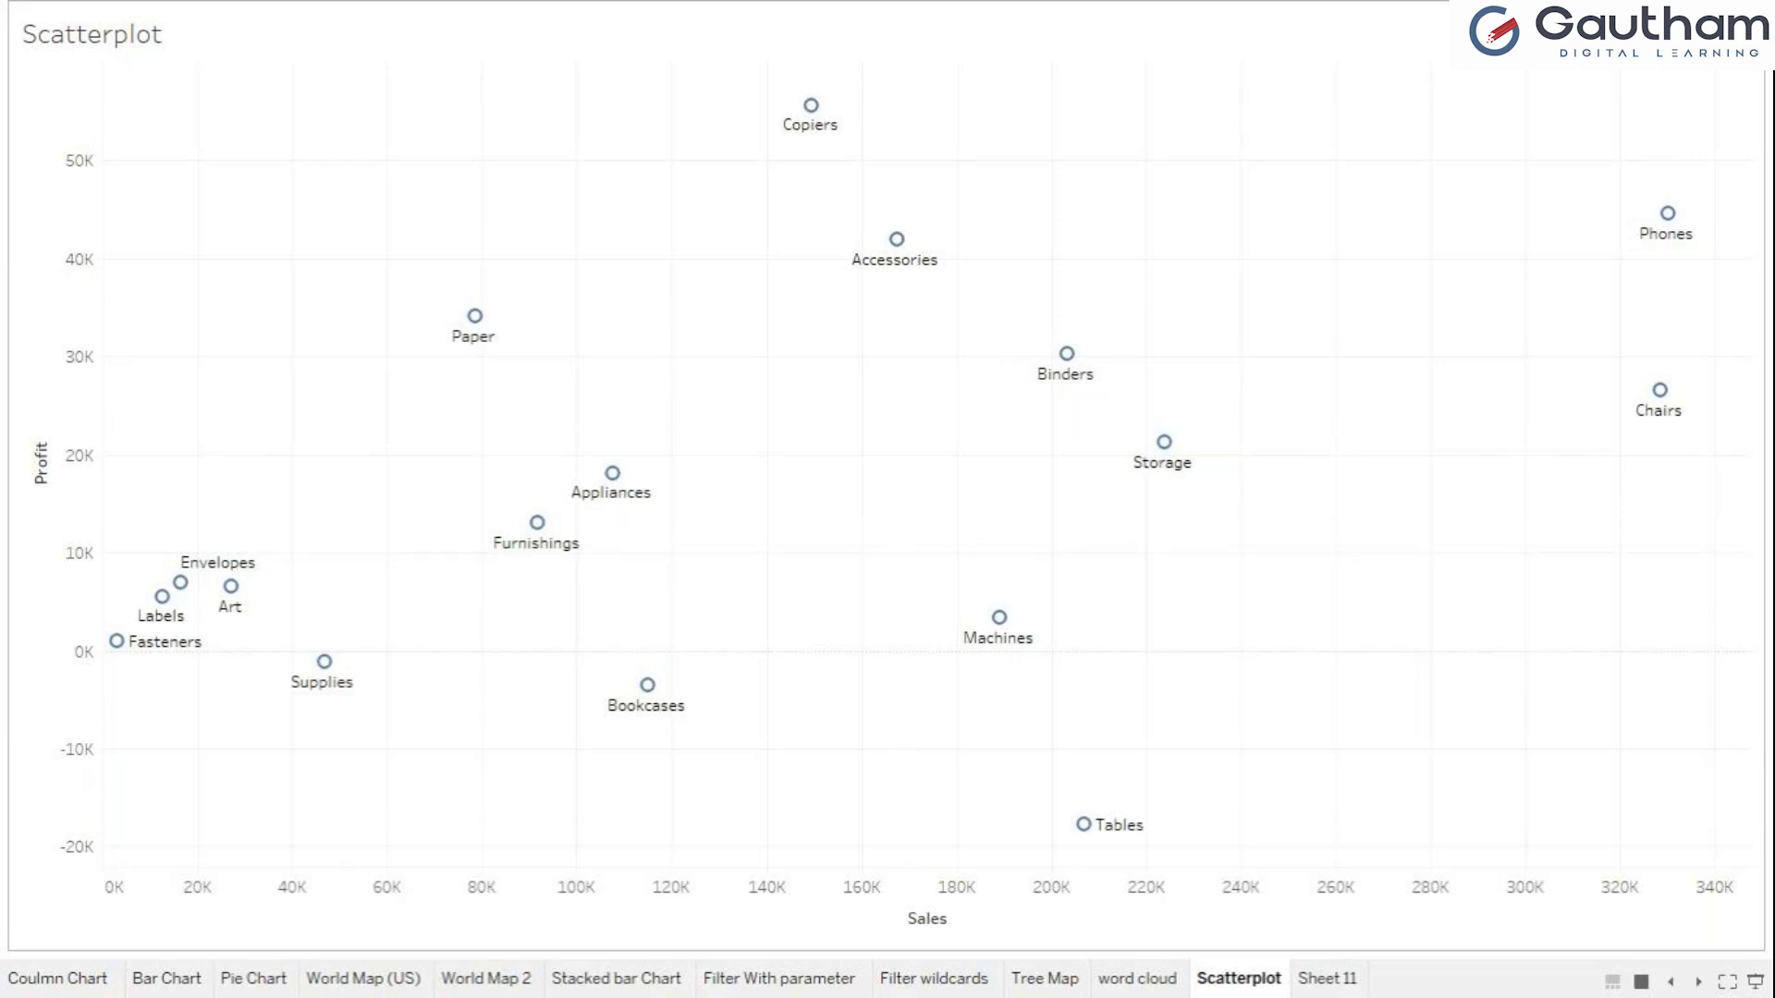
# Keep only the Paper, Copiers and Accessories marks to compare them, and undo that filter.
pyautogui.click(474, 315)
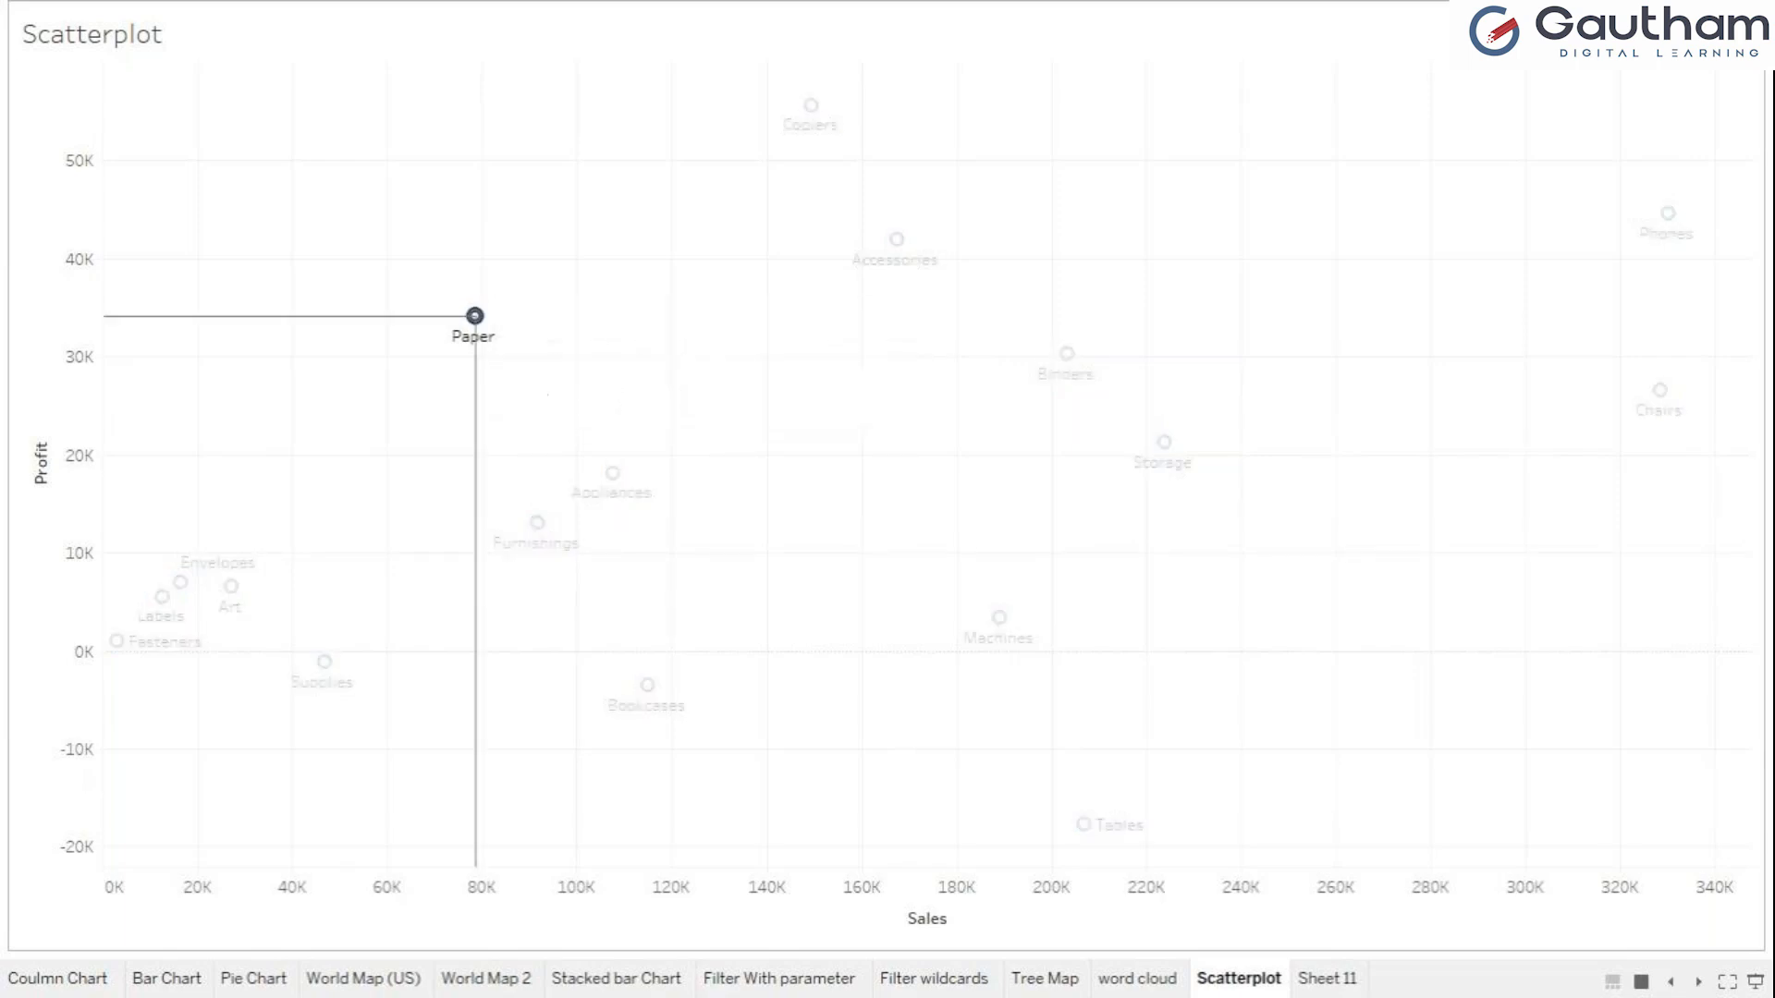
pyautogui.keyDown('ctrl'); pyautogui.click(810, 105); pyautogui.keyUp('ctrl')
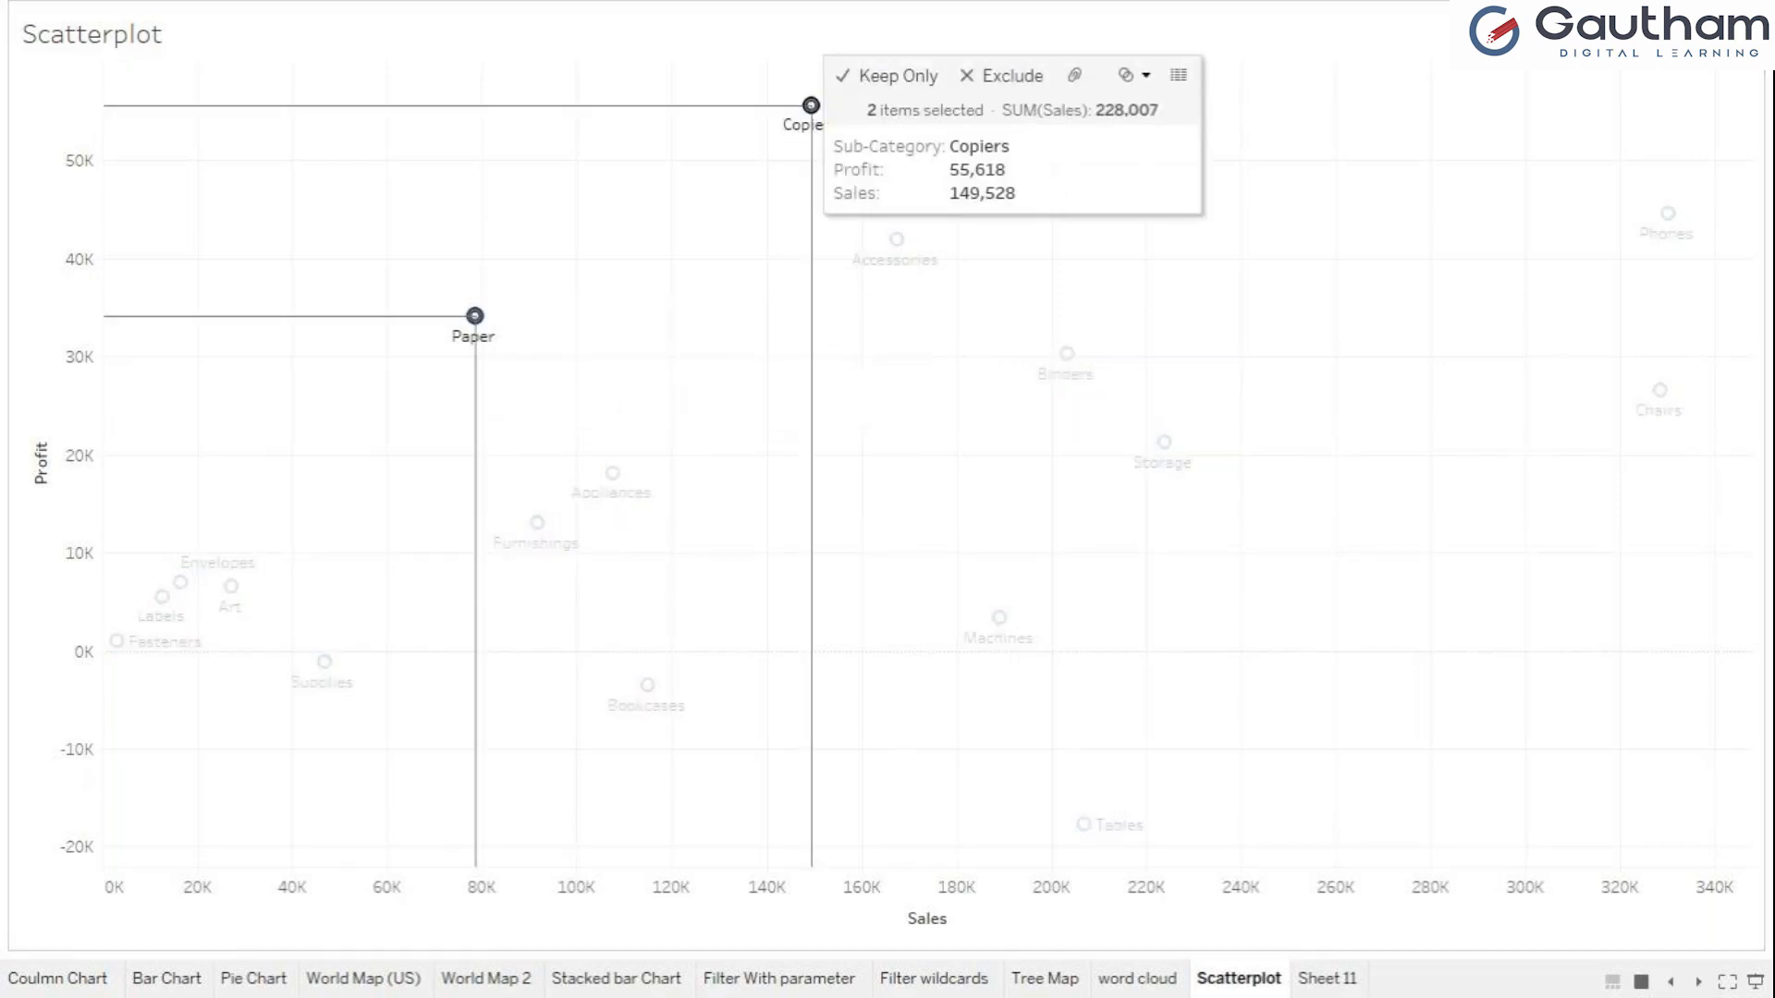
pyautogui.keyDown('ctrl'); pyautogui.click(897, 238); pyautogui.keyUp('ctrl')
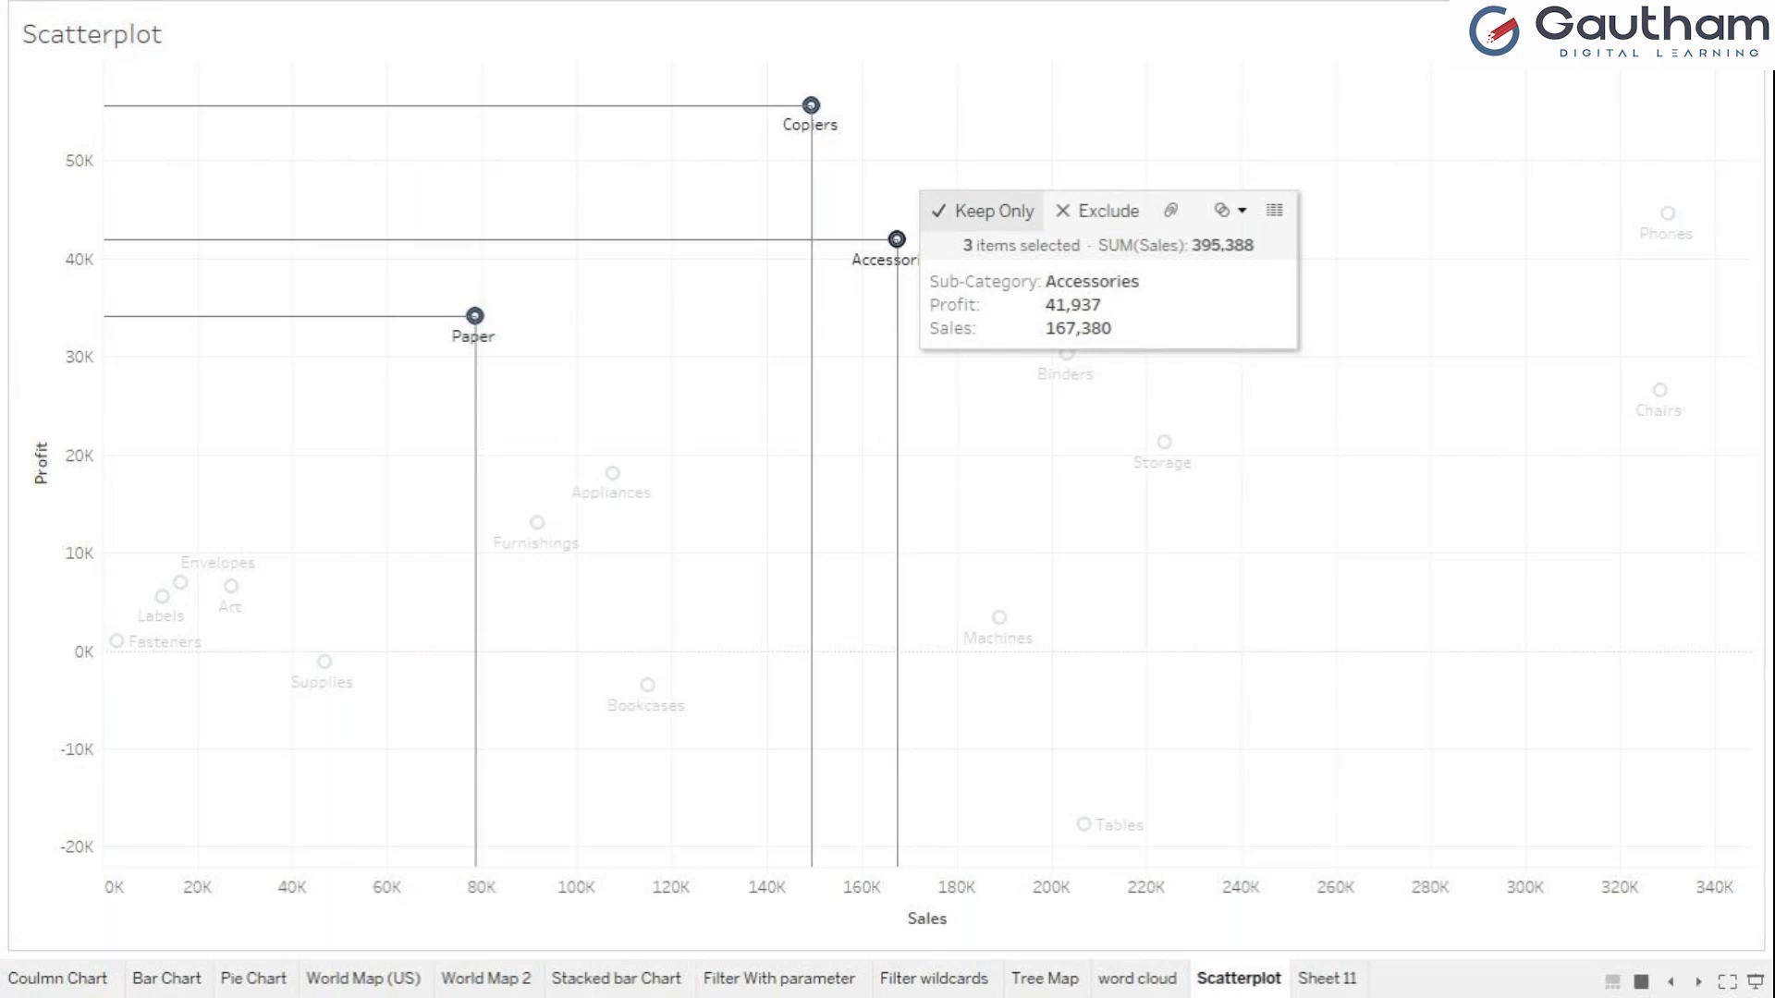
pyautogui.click(983, 210)
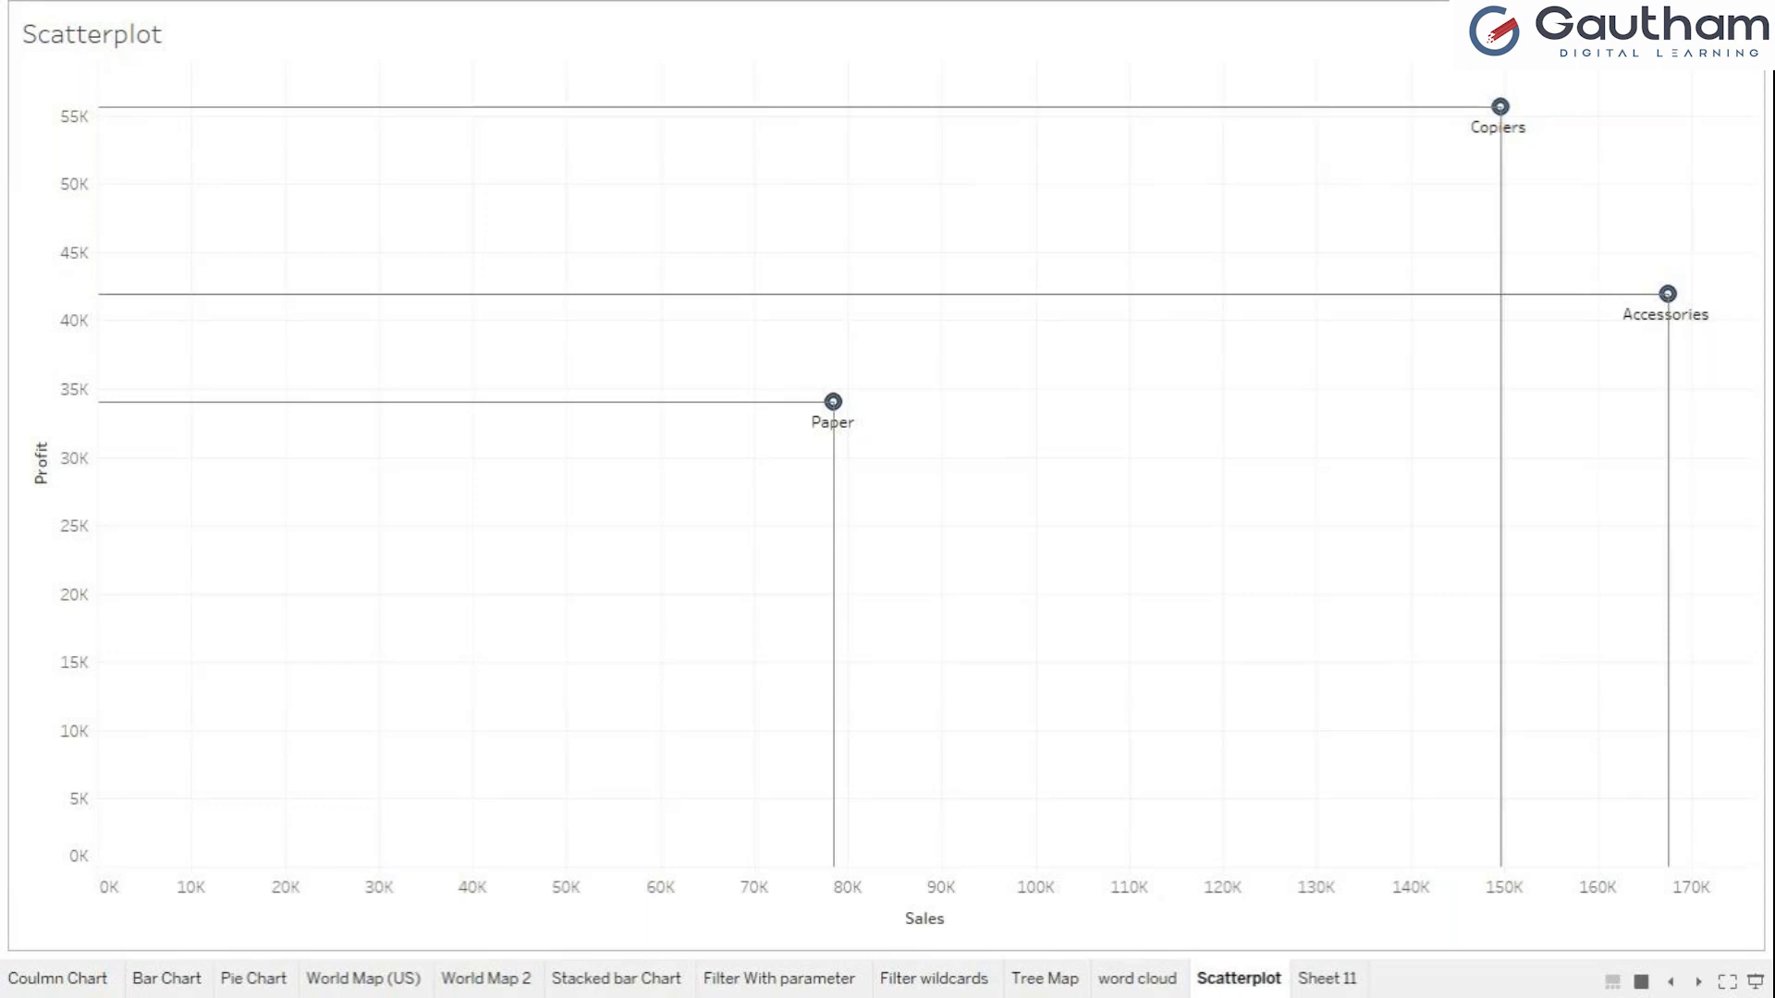
pyautogui.hotkey('ctrl', 'z')
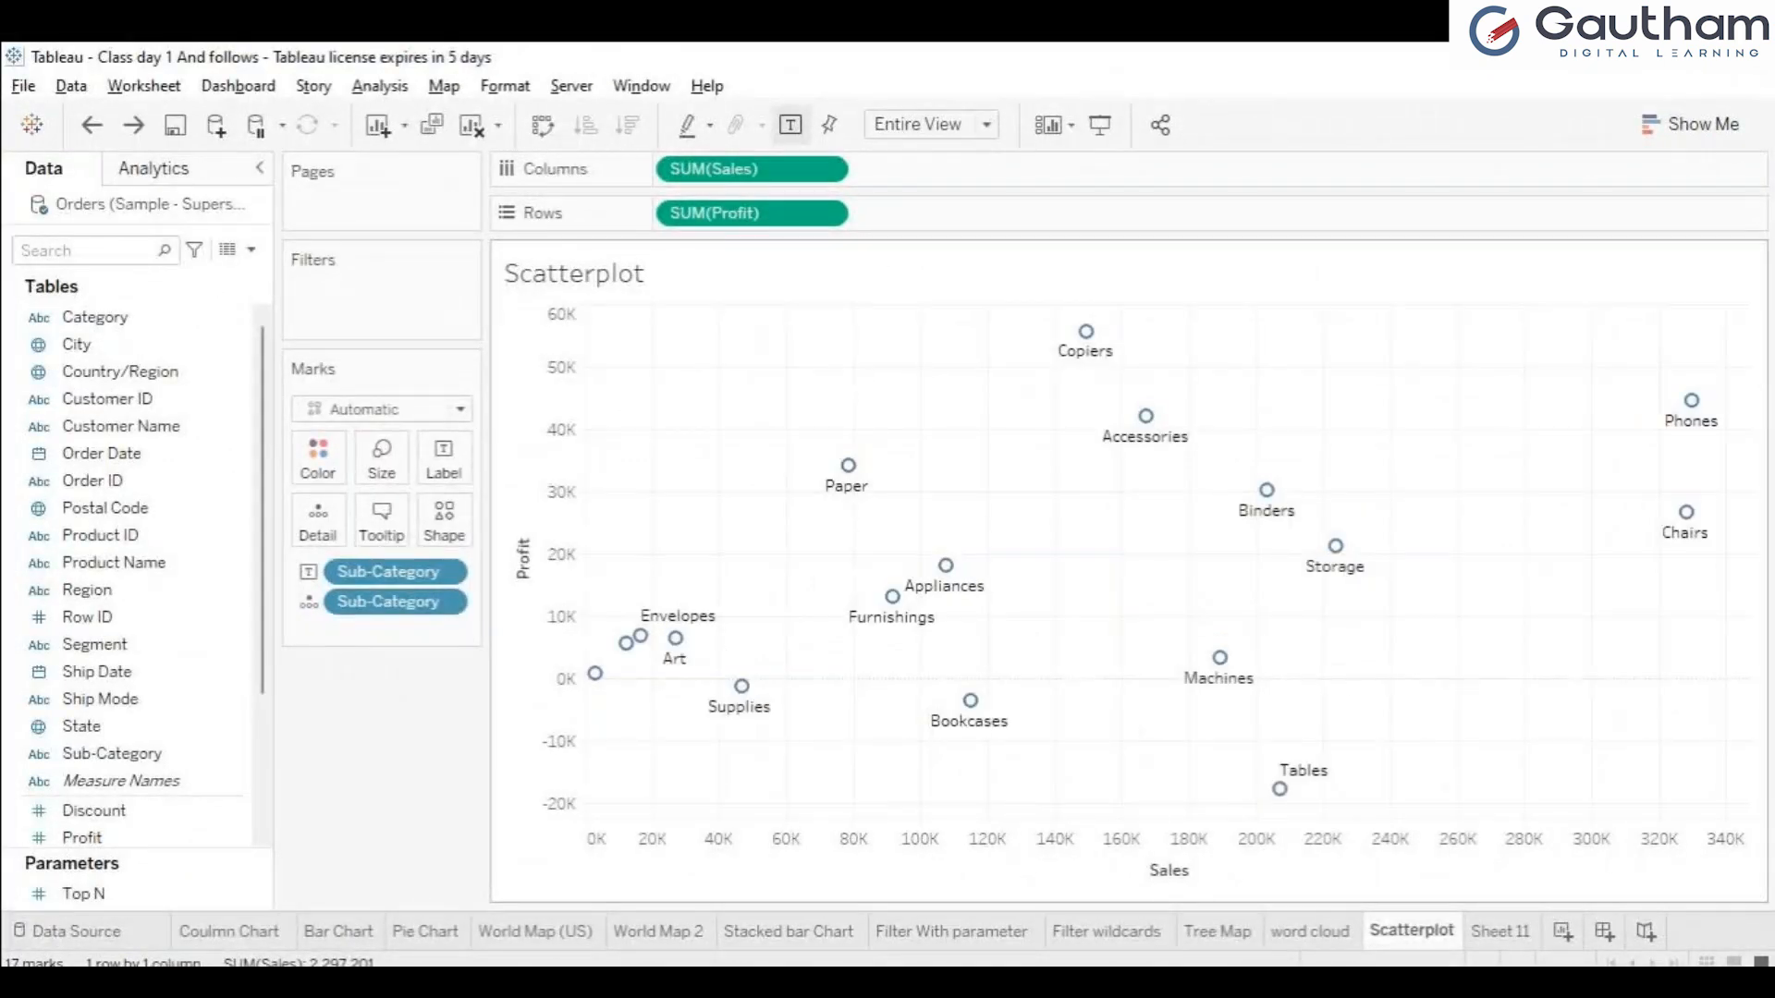
# Inspect the Accessories and Binders marks one after the other with their drop lines in the worksheet view.
pyautogui.moveTo(1146, 416)
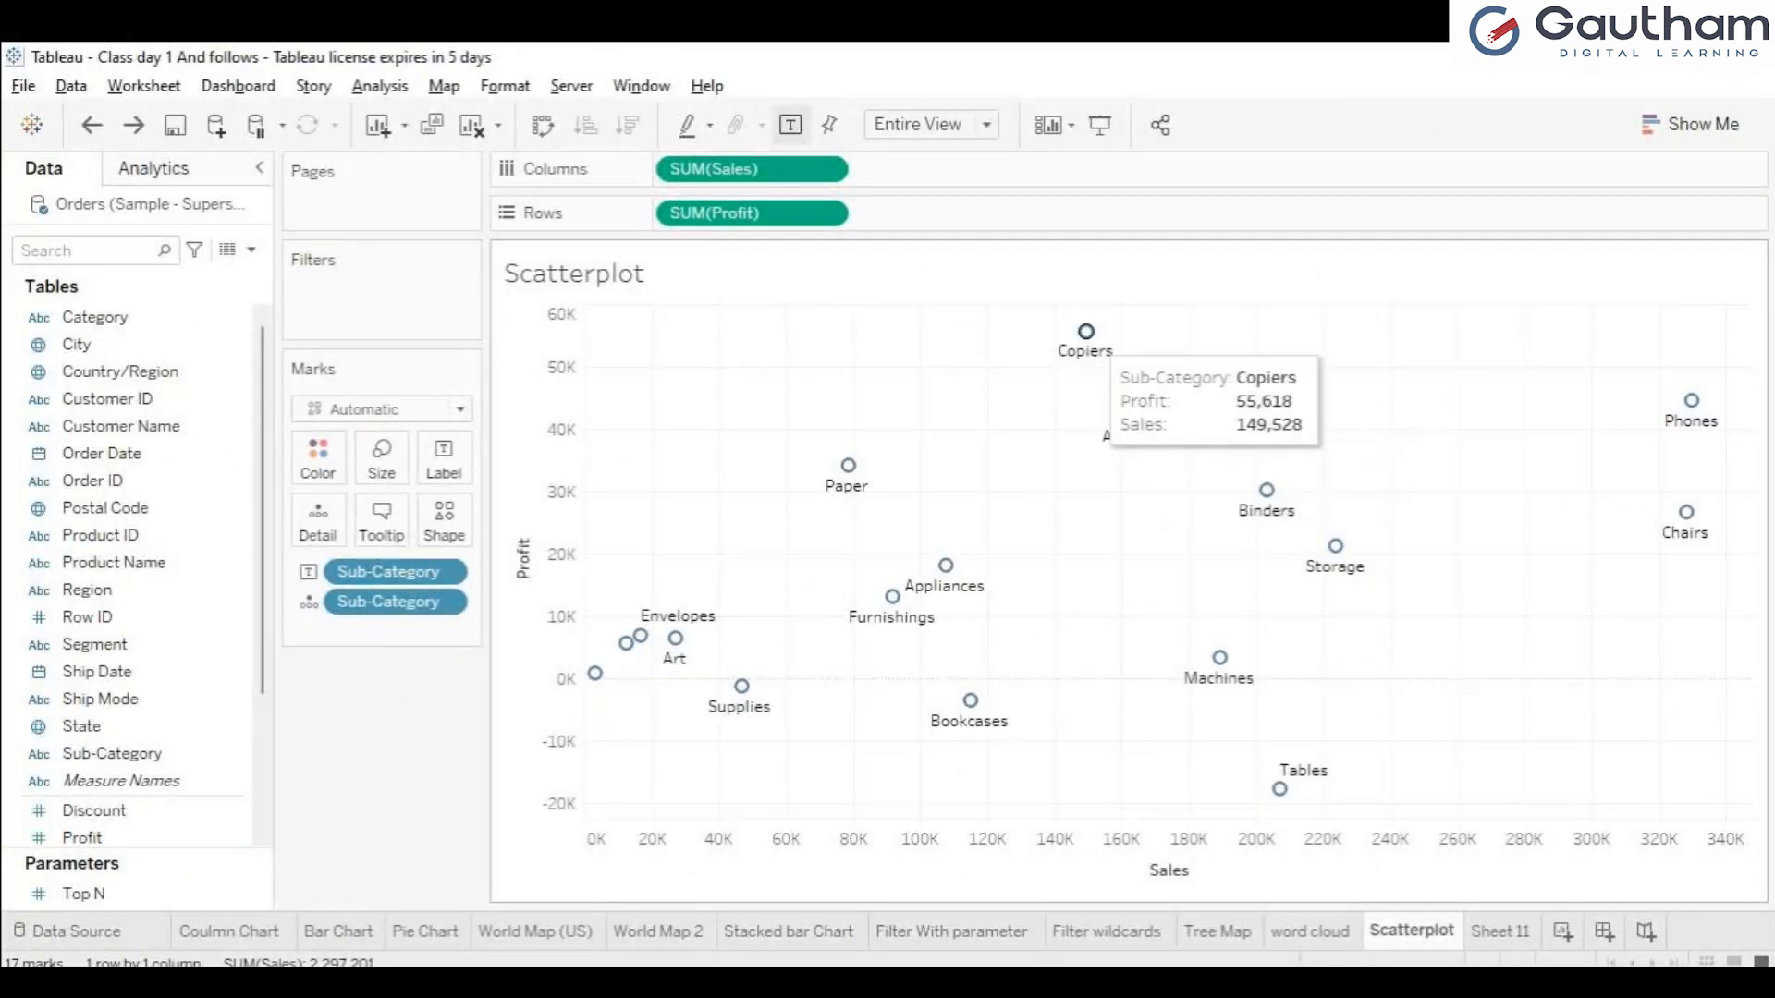
pyautogui.moveTo(849, 465)
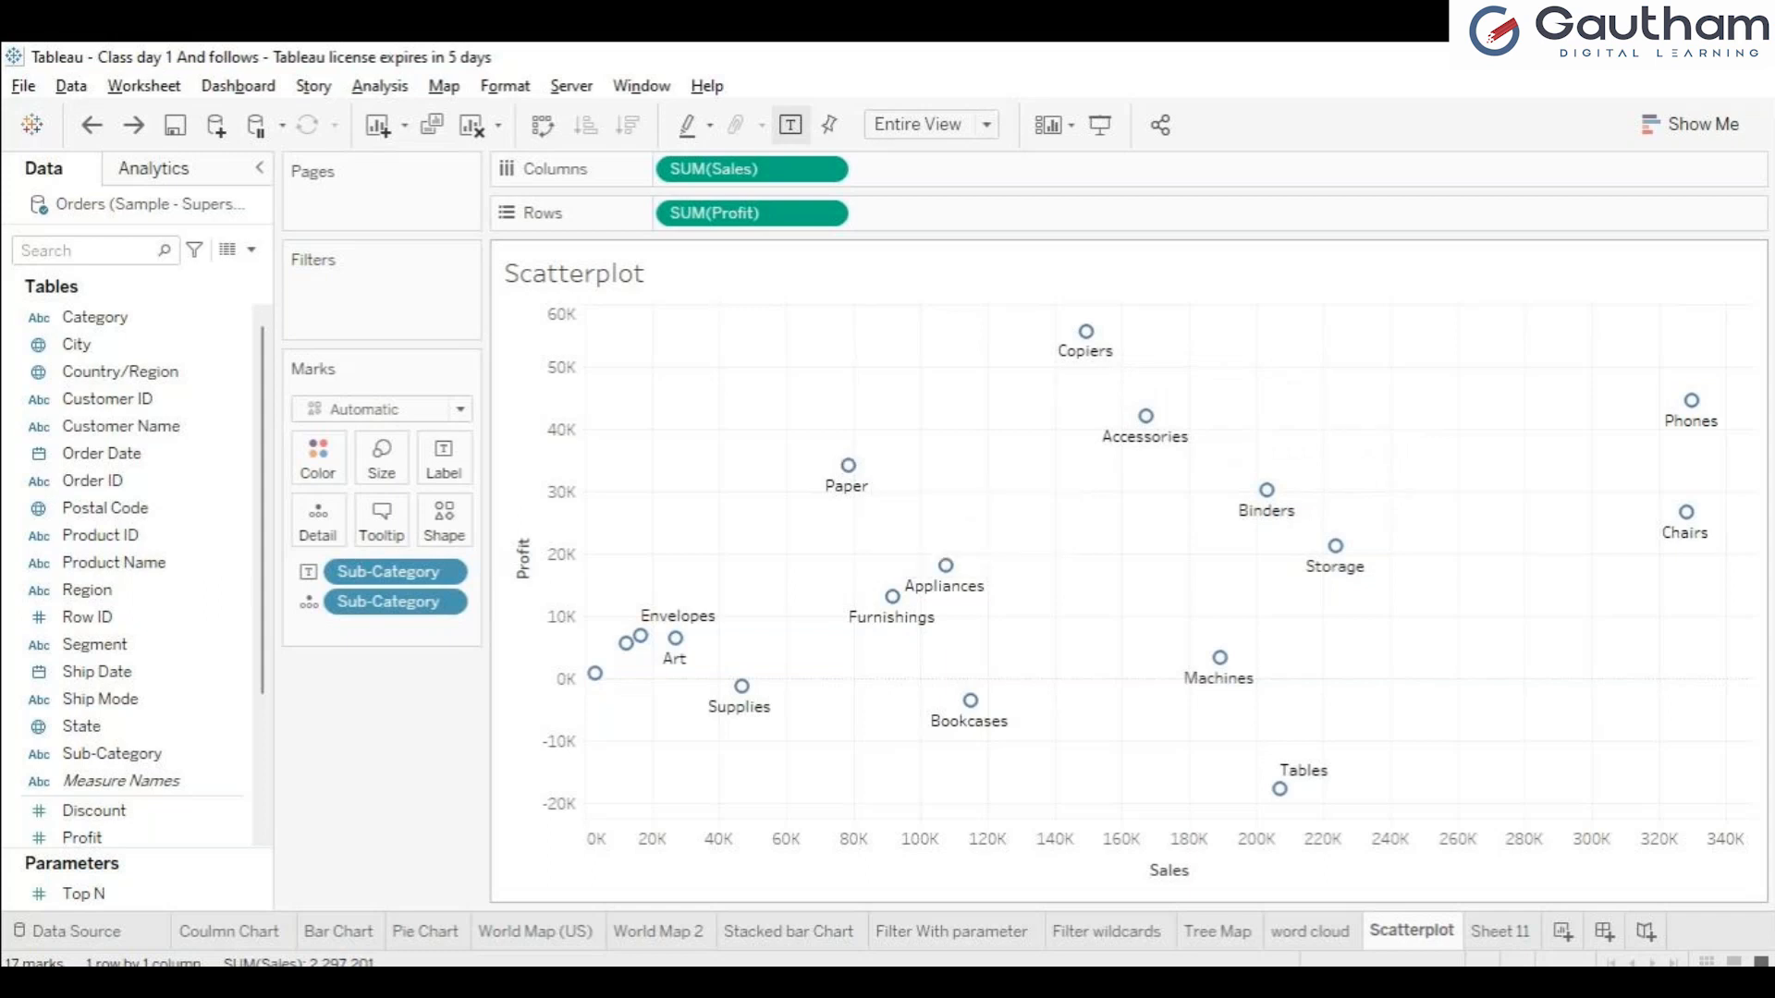
pyautogui.click(1146, 416)
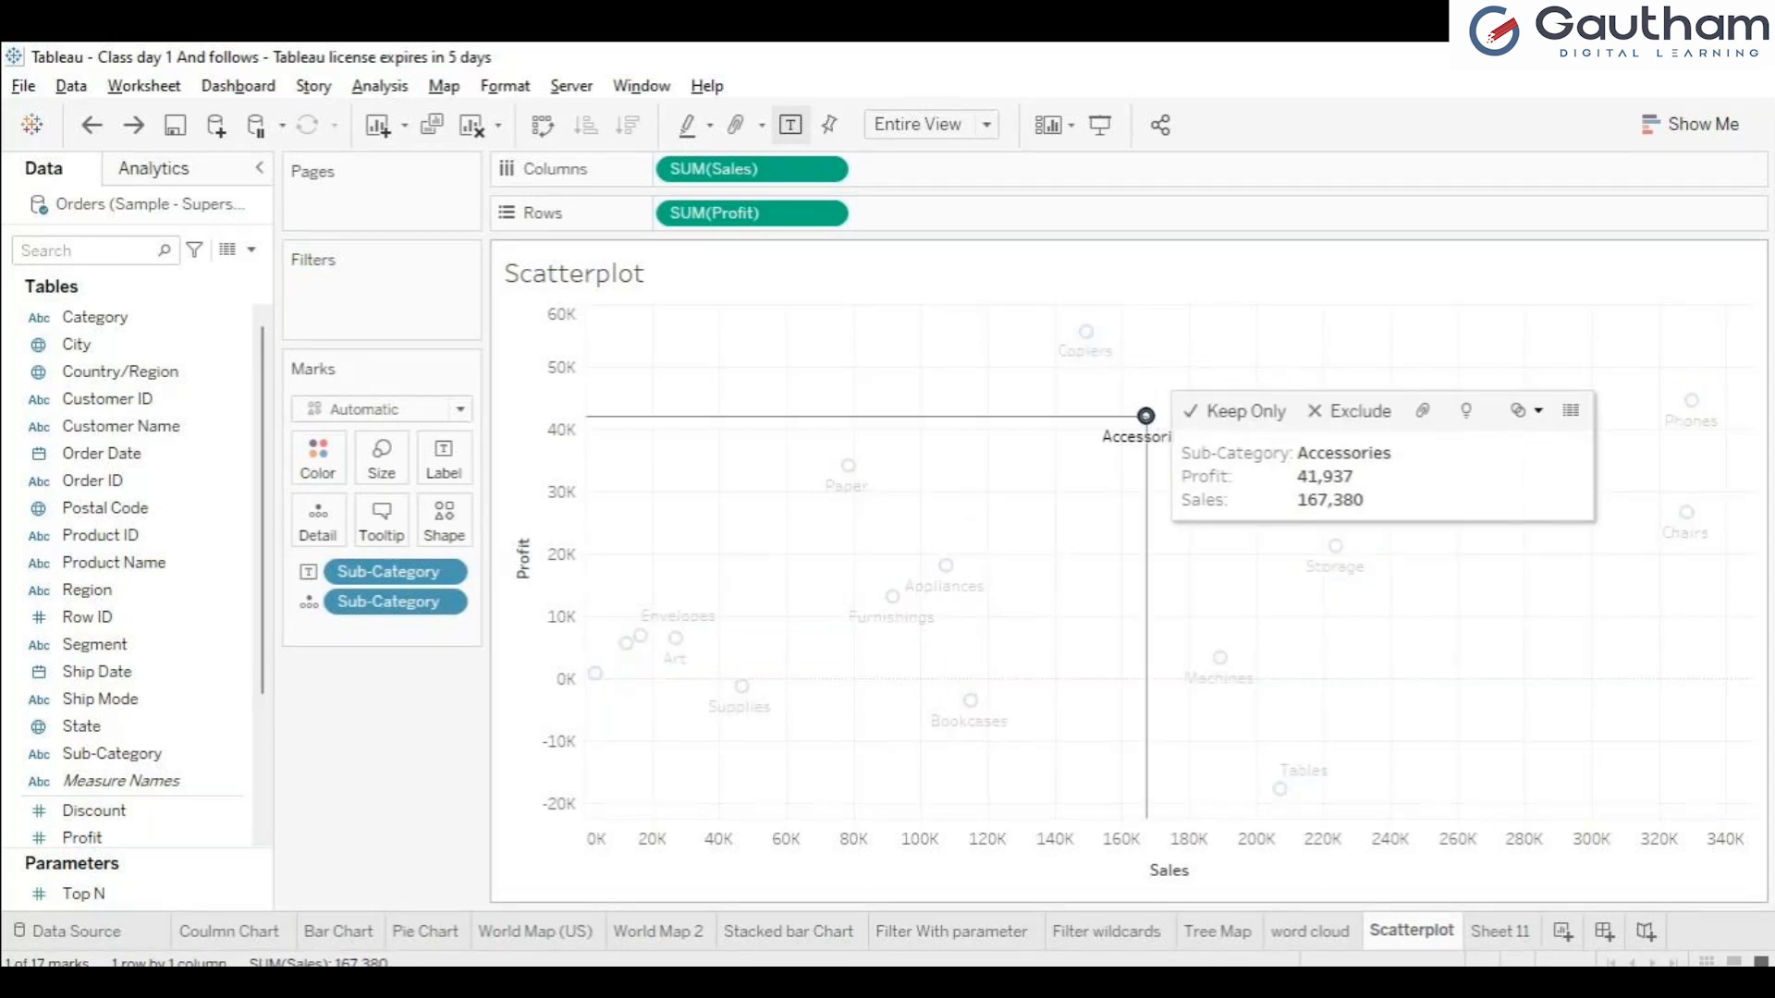
pyautogui.click(1146, 416)
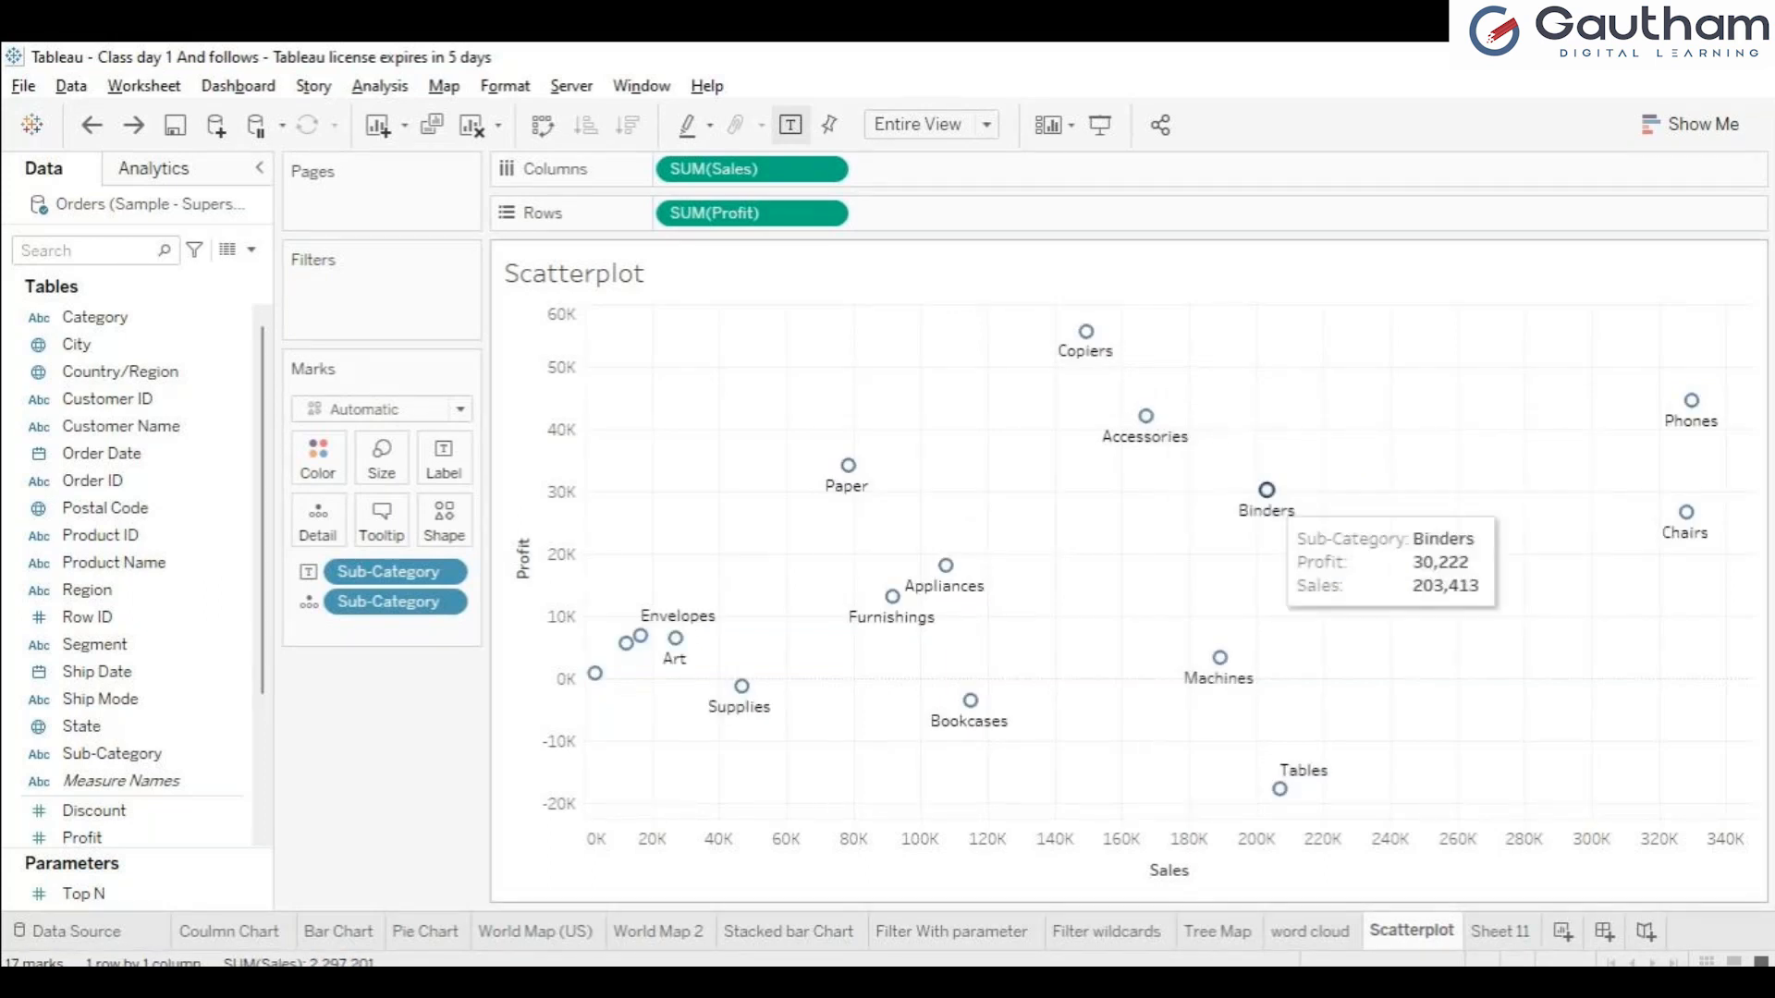
pyautogui.click(1266, 490)
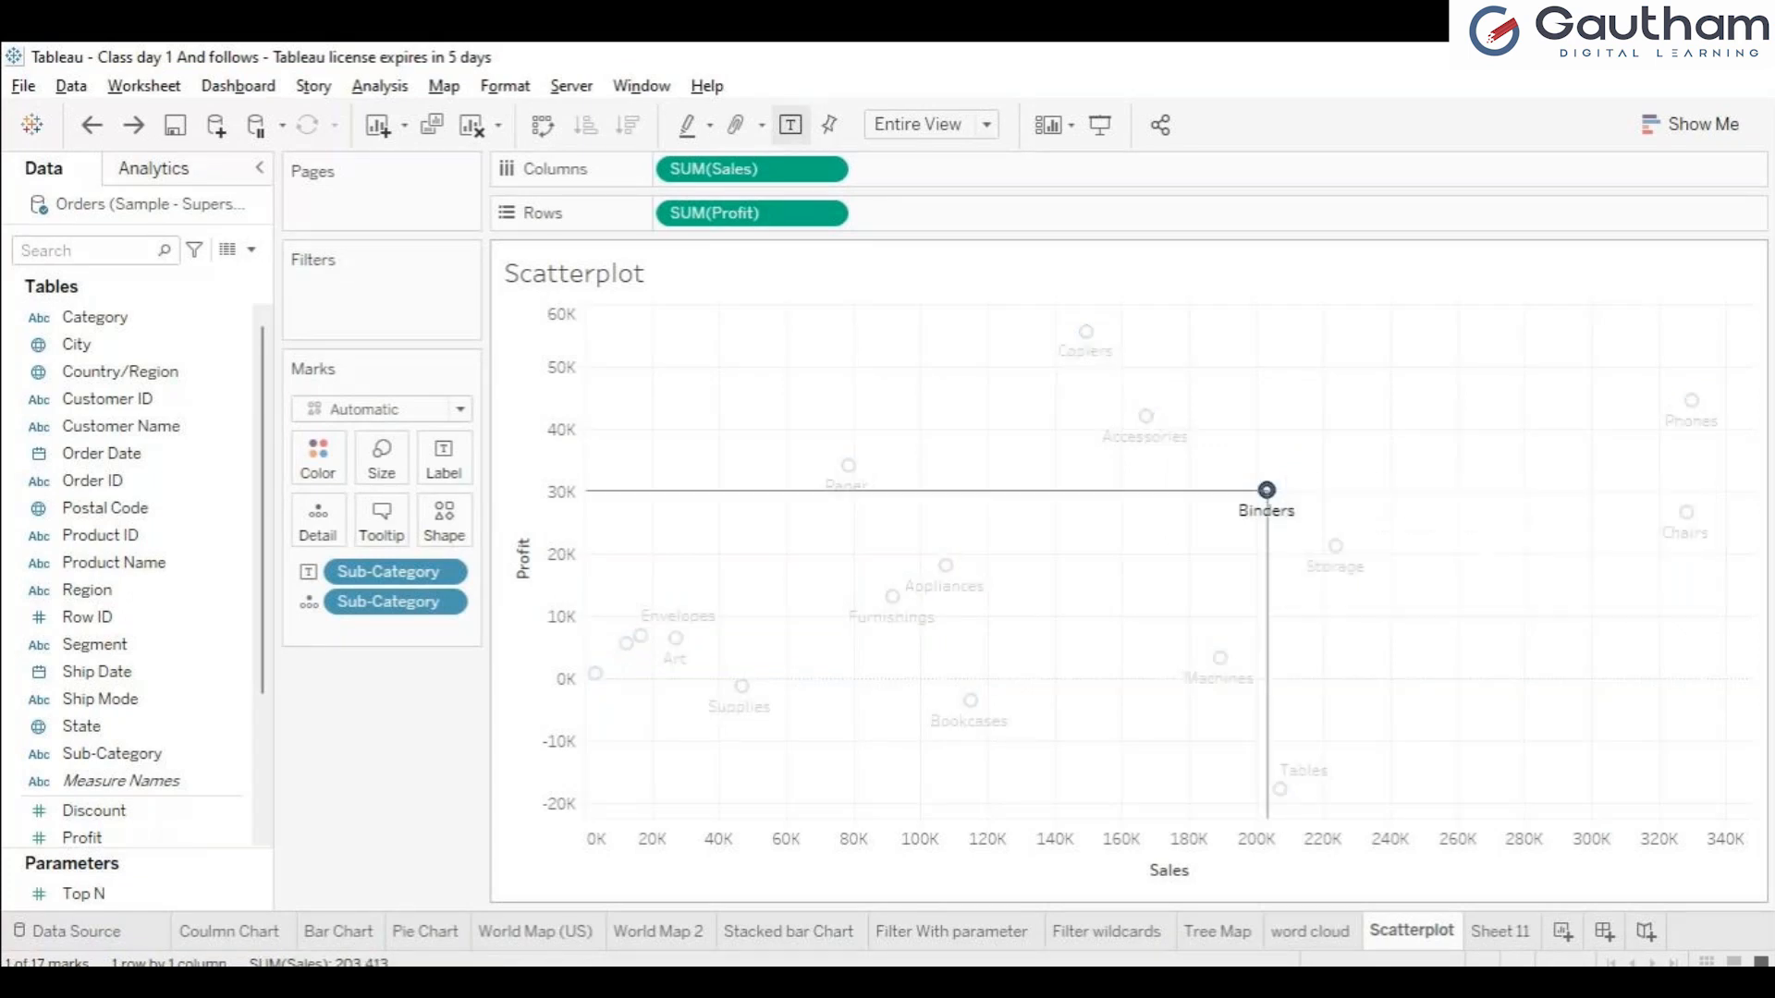
pyautogui.click(1267, 490)
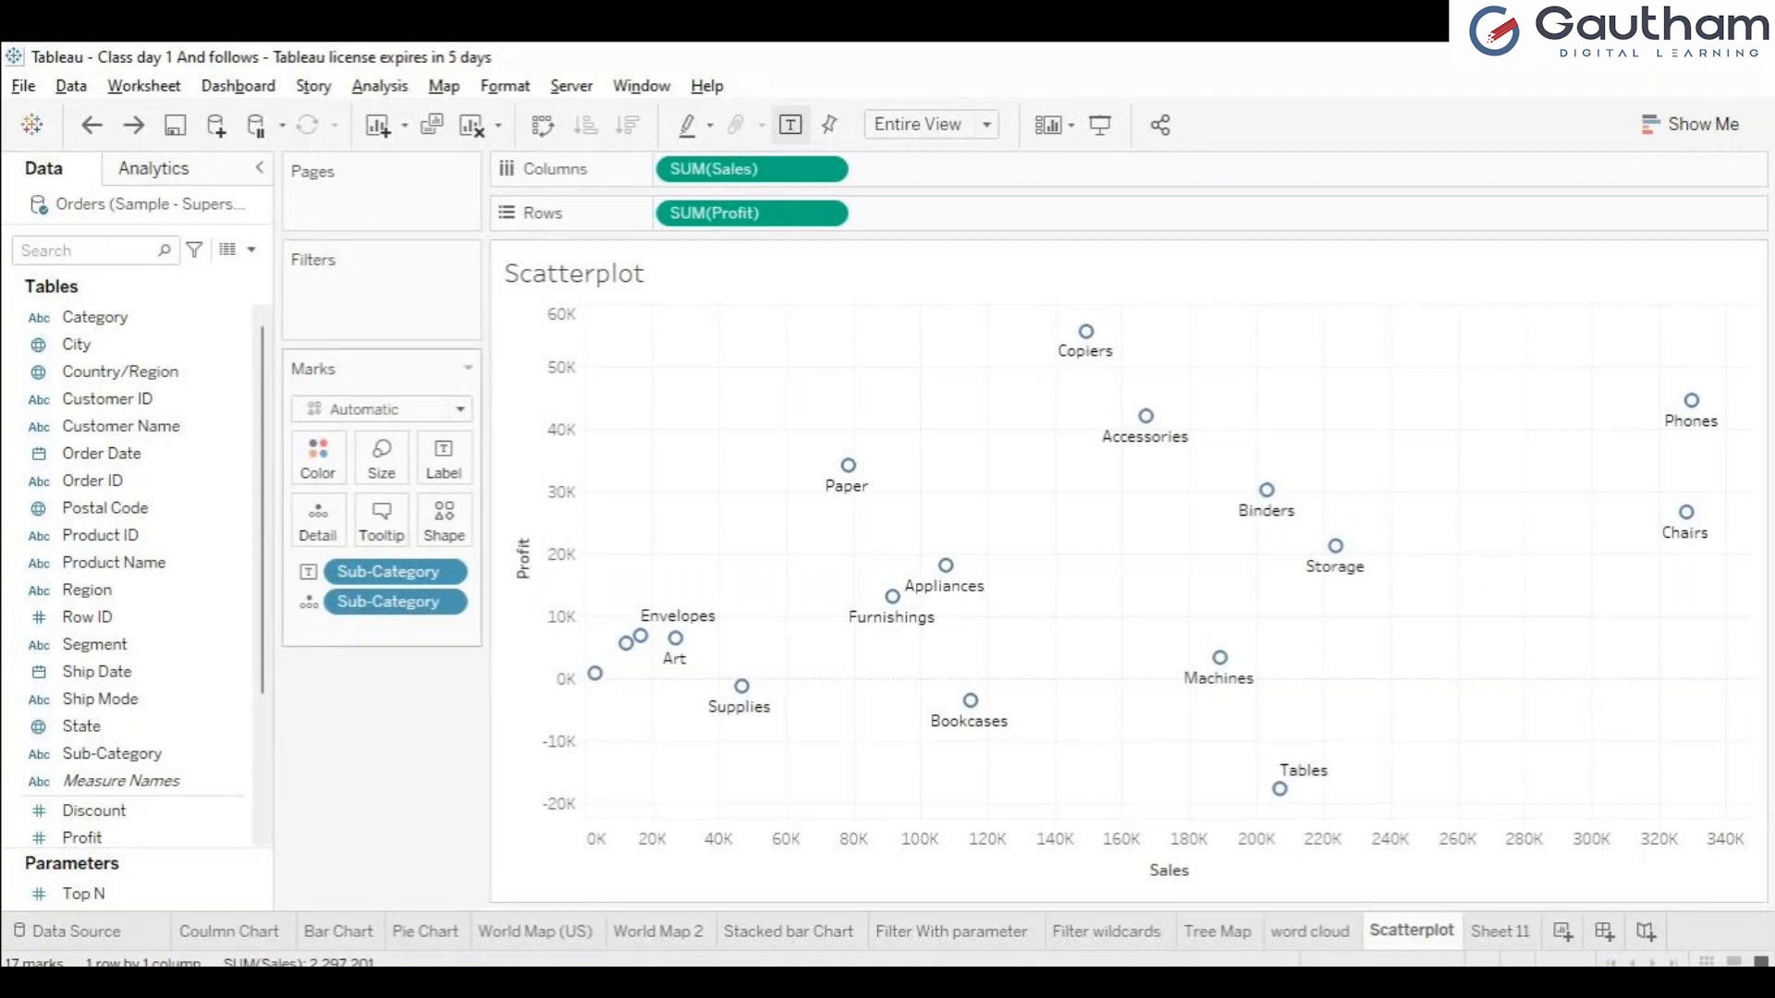
# Change the scatter plot's marks to a small black icon from the extended shape palettes.
pyautogui.click(444, 520)
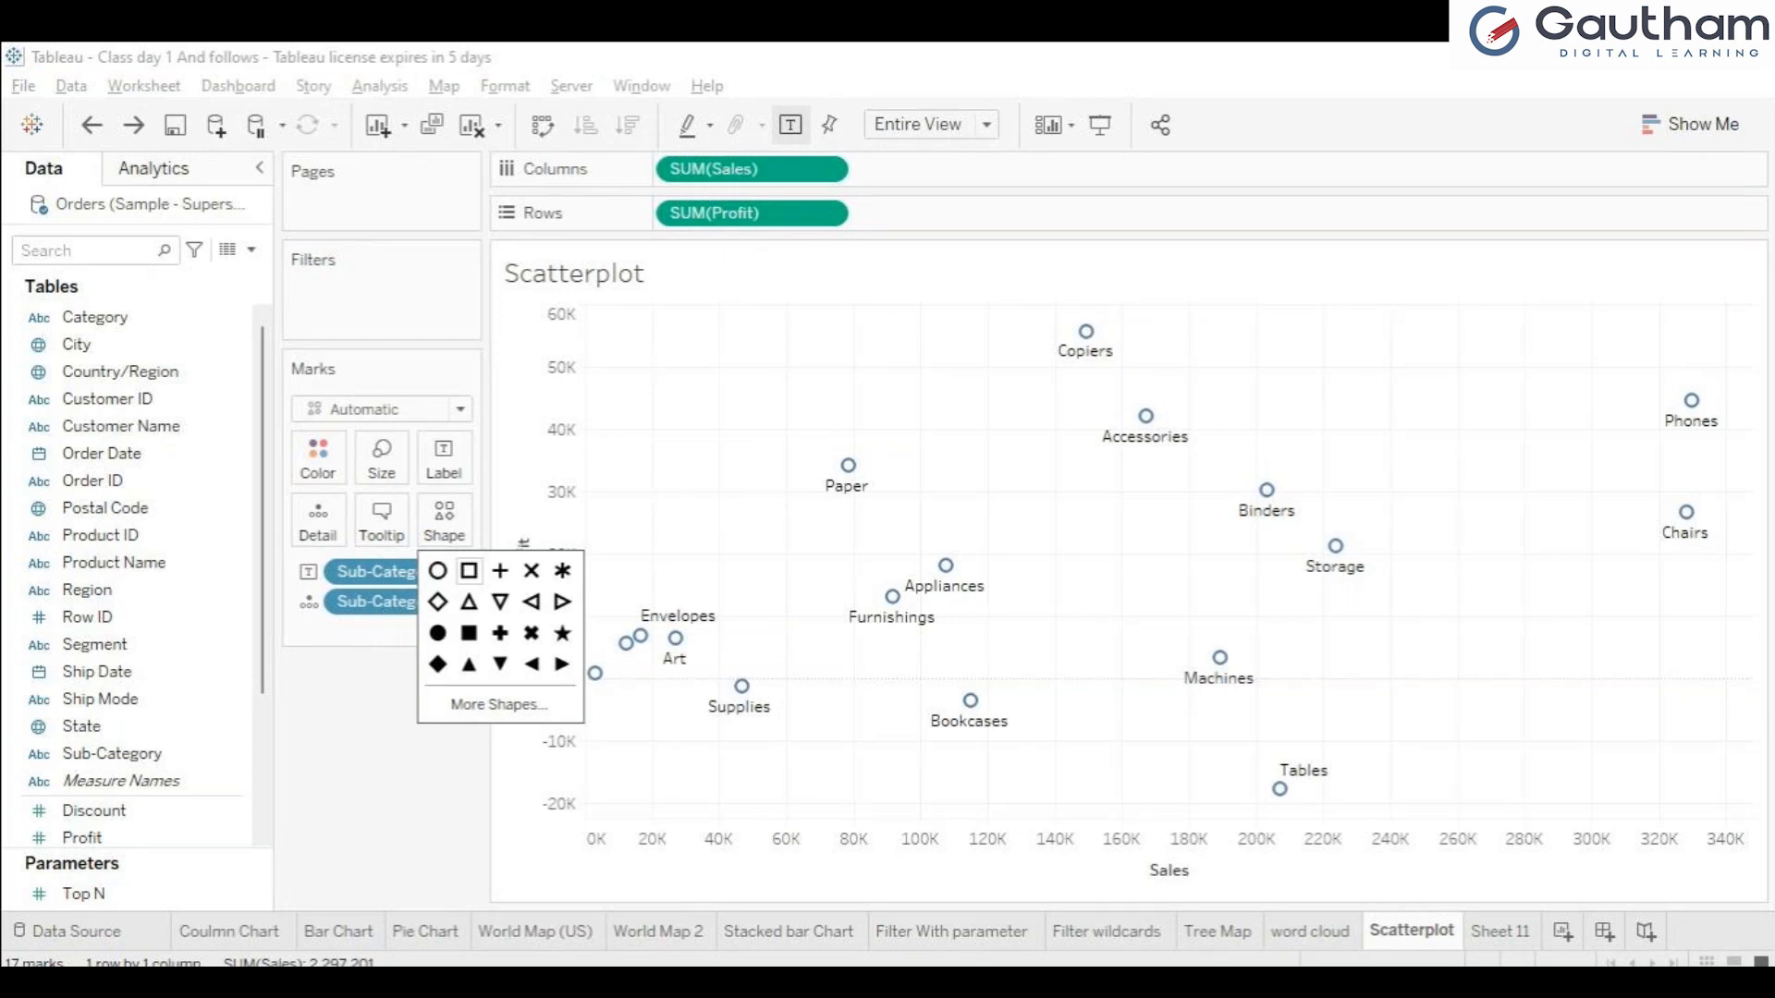
pyautogui.click(469, 571)
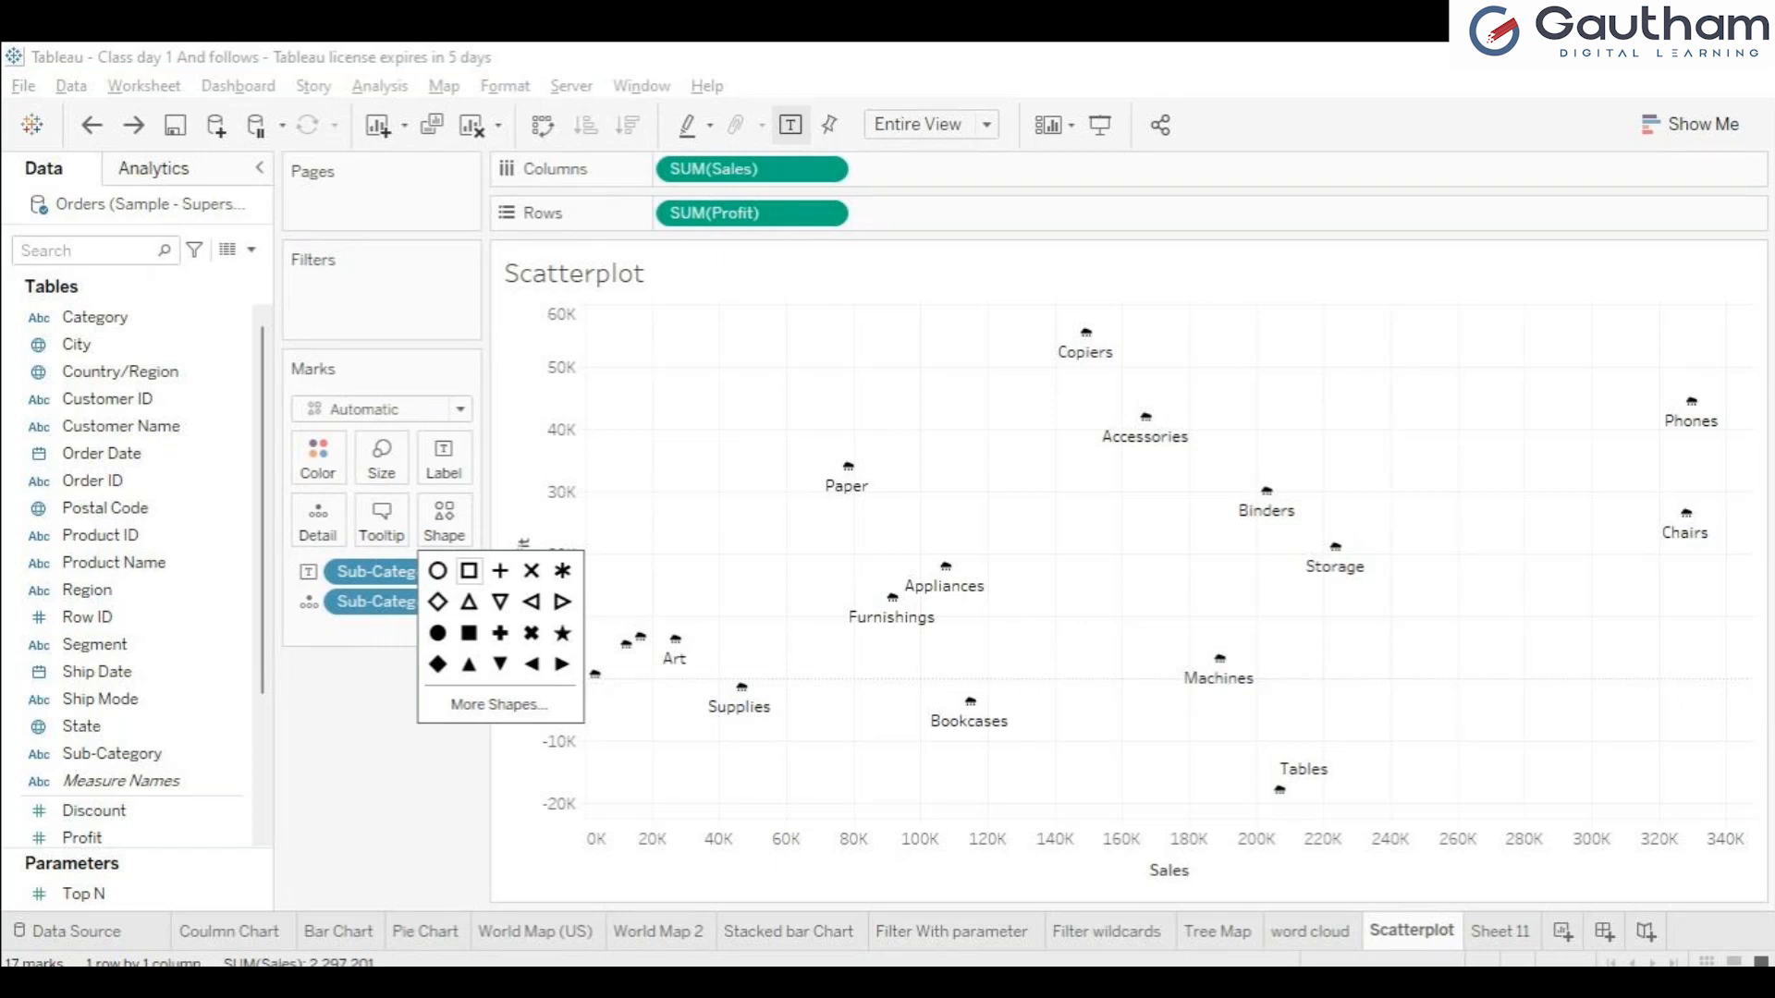
pyautogui.click(499, 704)
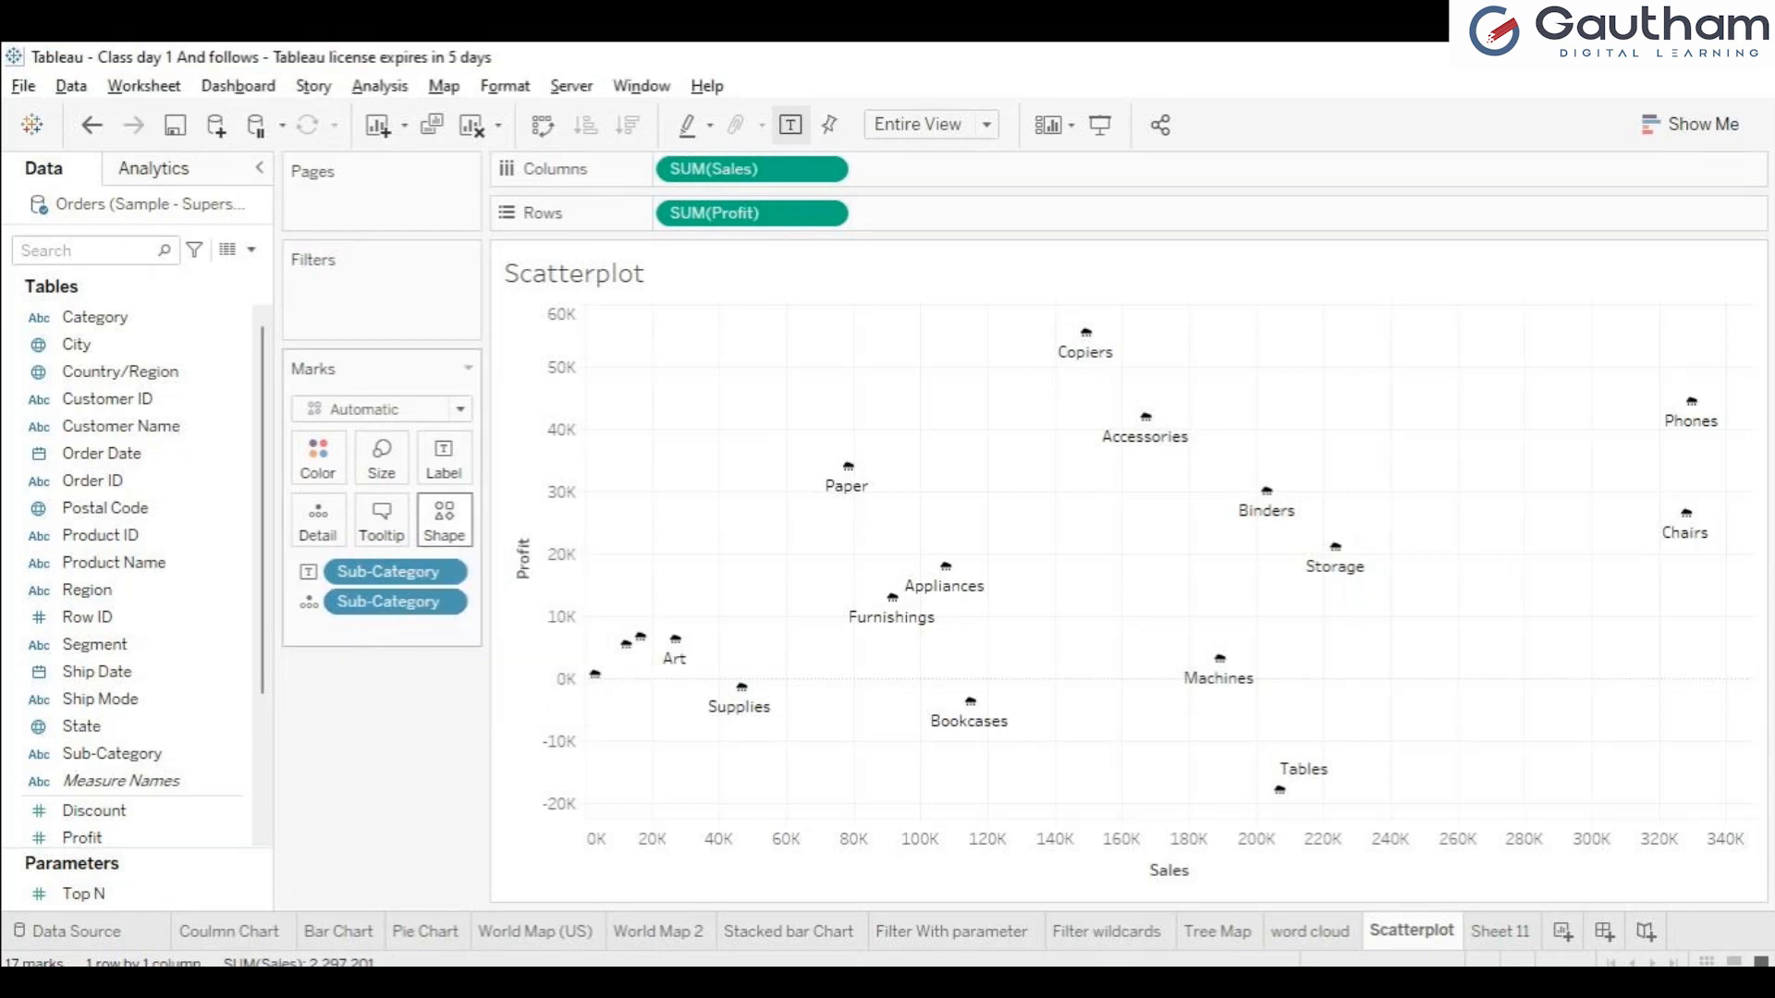
pyautogui.click(445, 521)
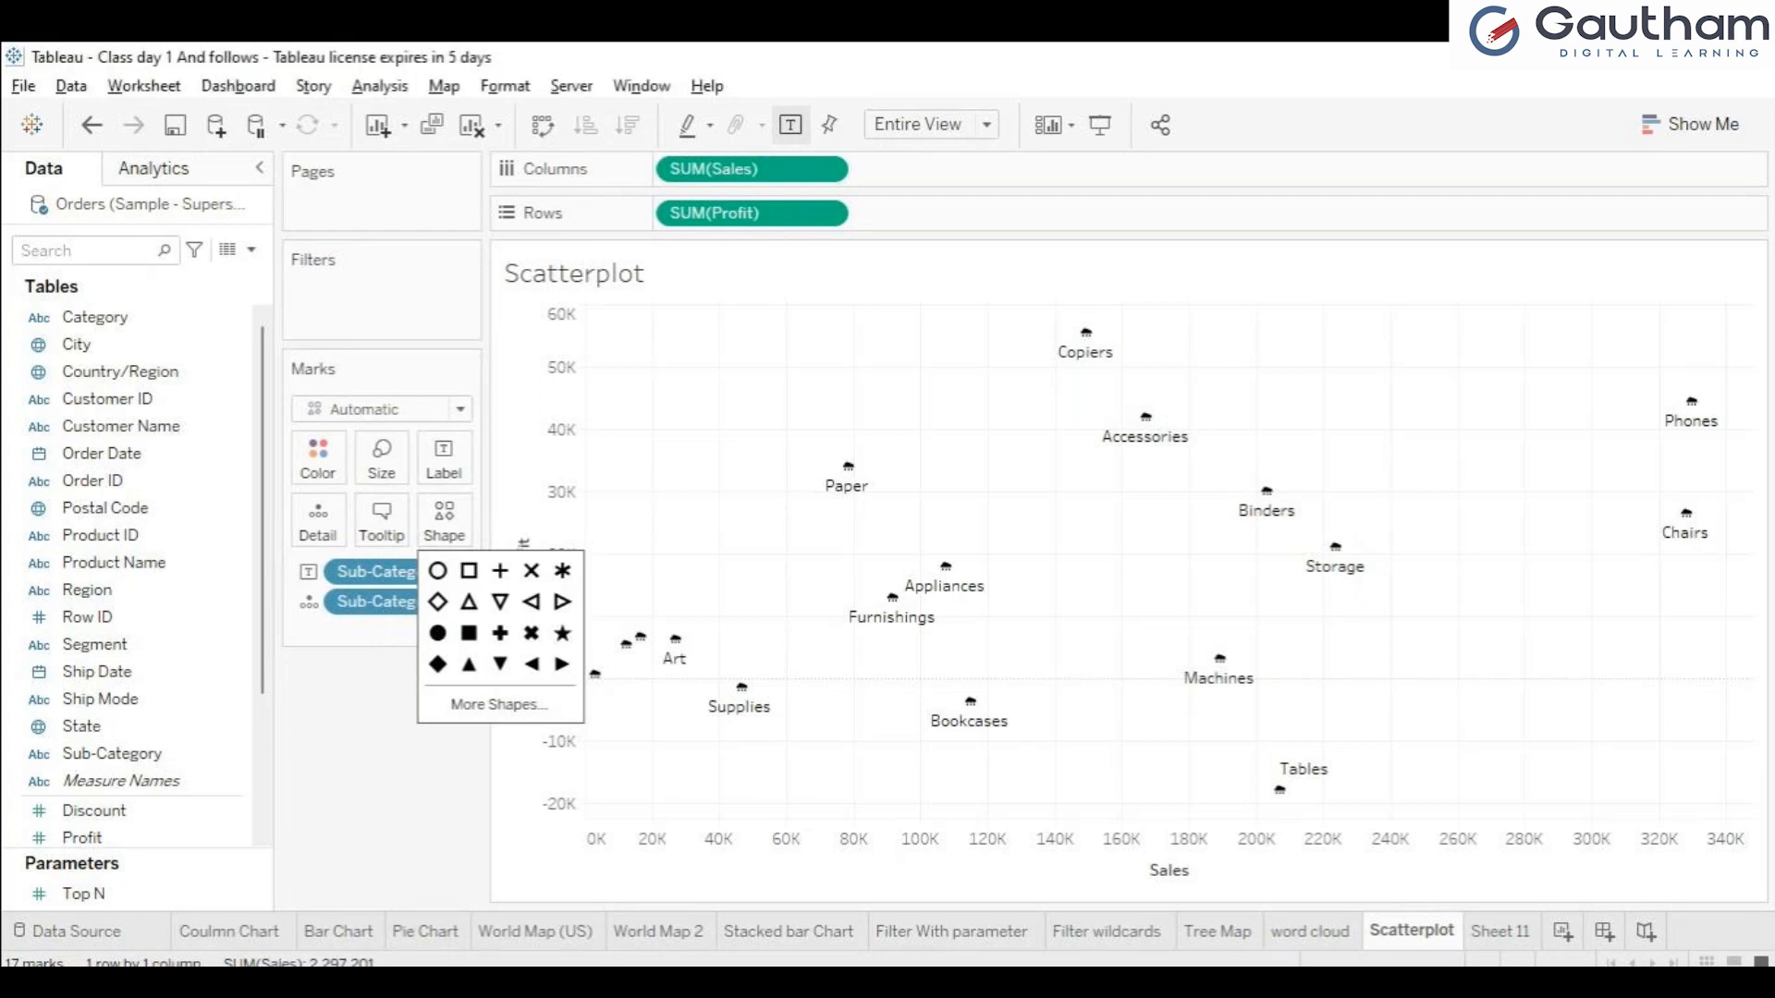
pyautogui.click(499, 705)
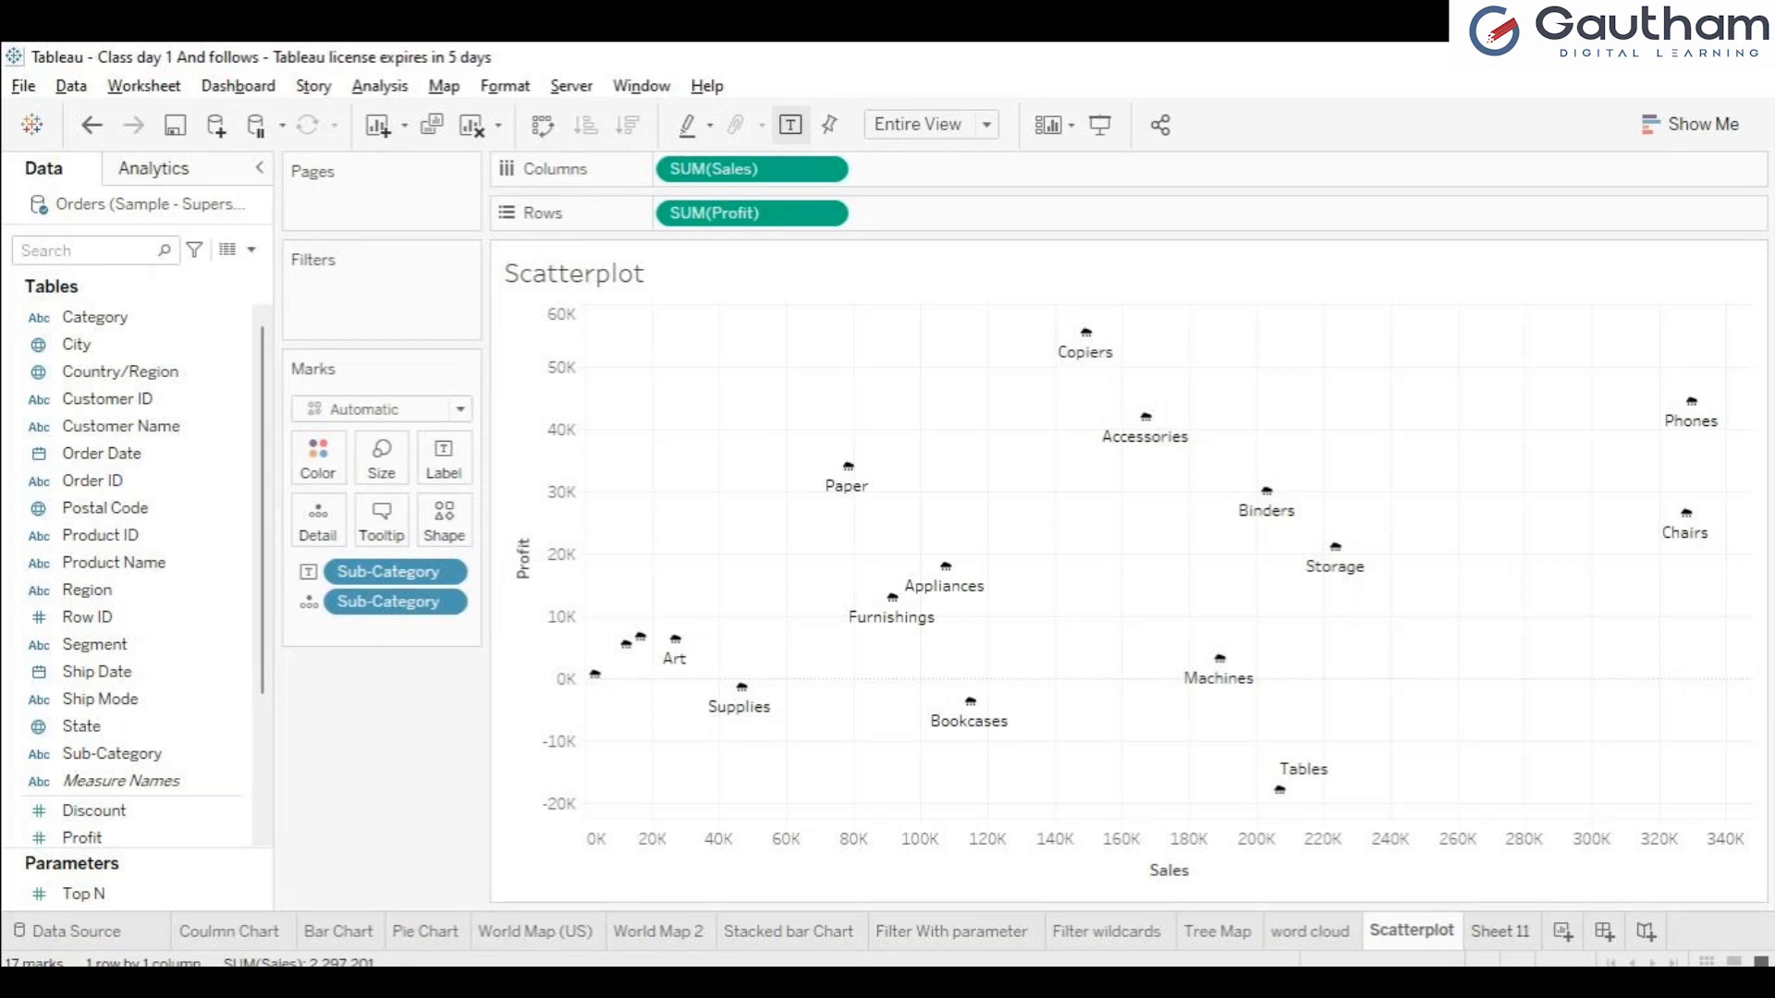
# Switch to the empty Sheet 11 and look up which fields a bullet graph requires among the suggested chart types.
pyautogui.click(1500, 931)
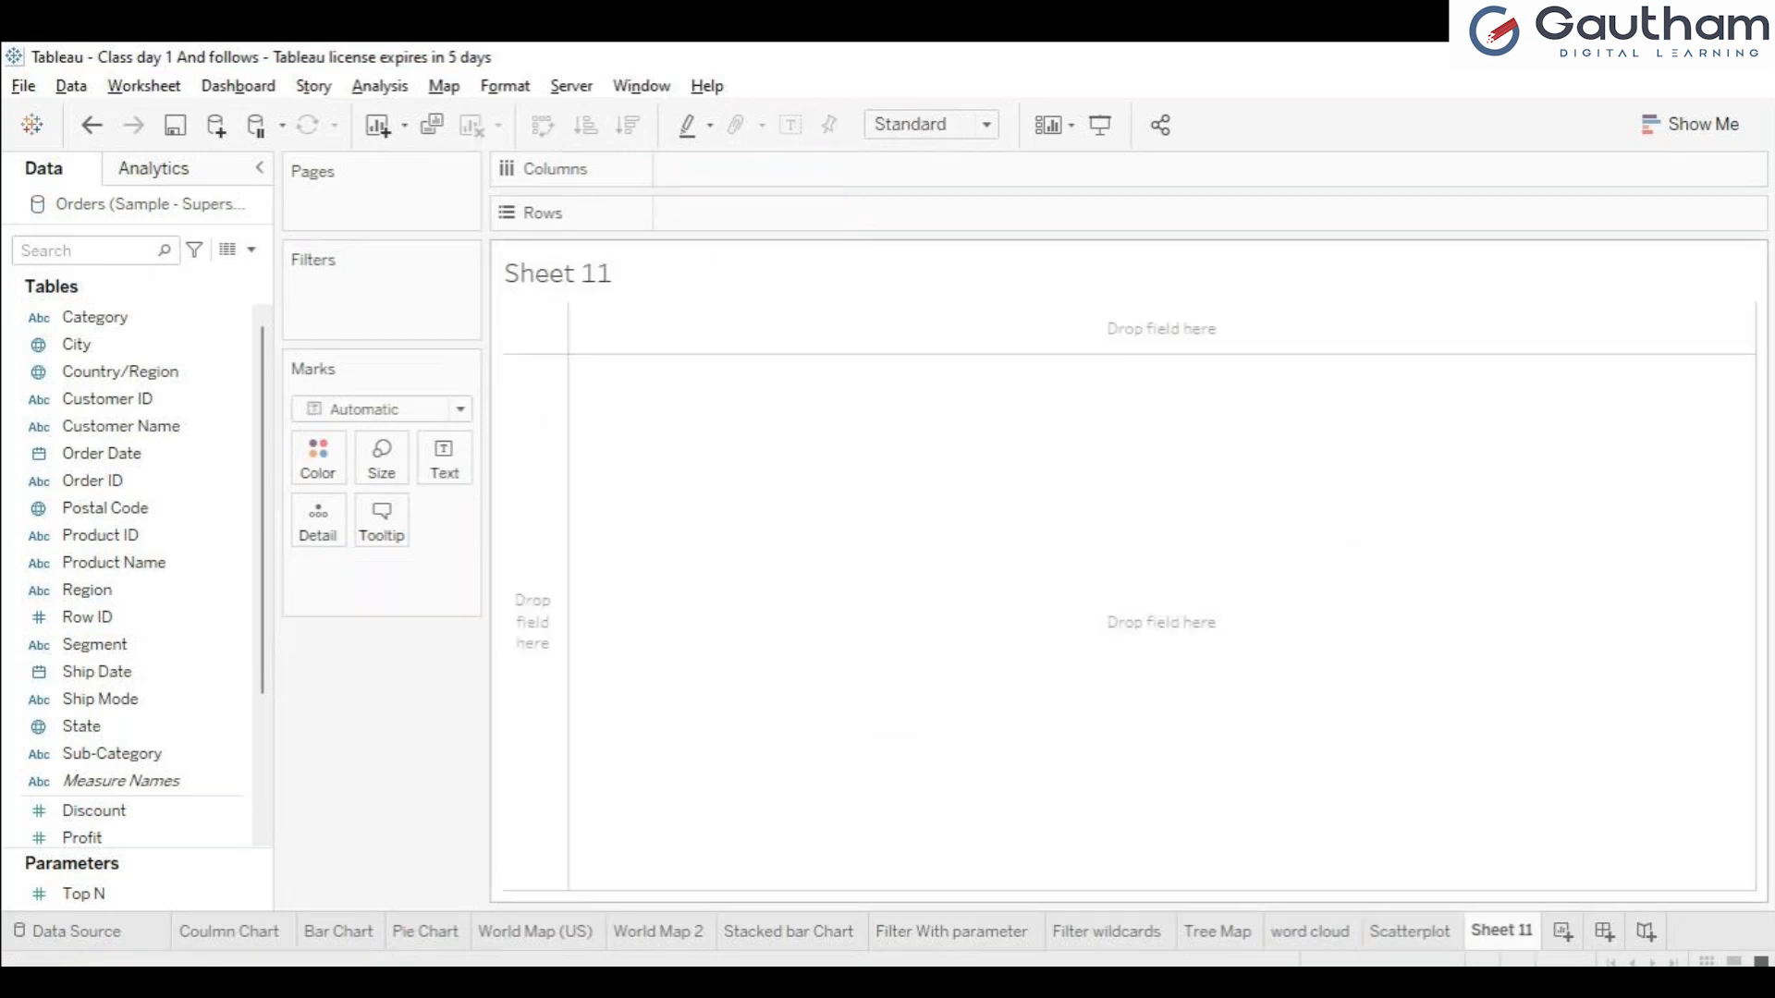
pyautogui.click(1689, 123)
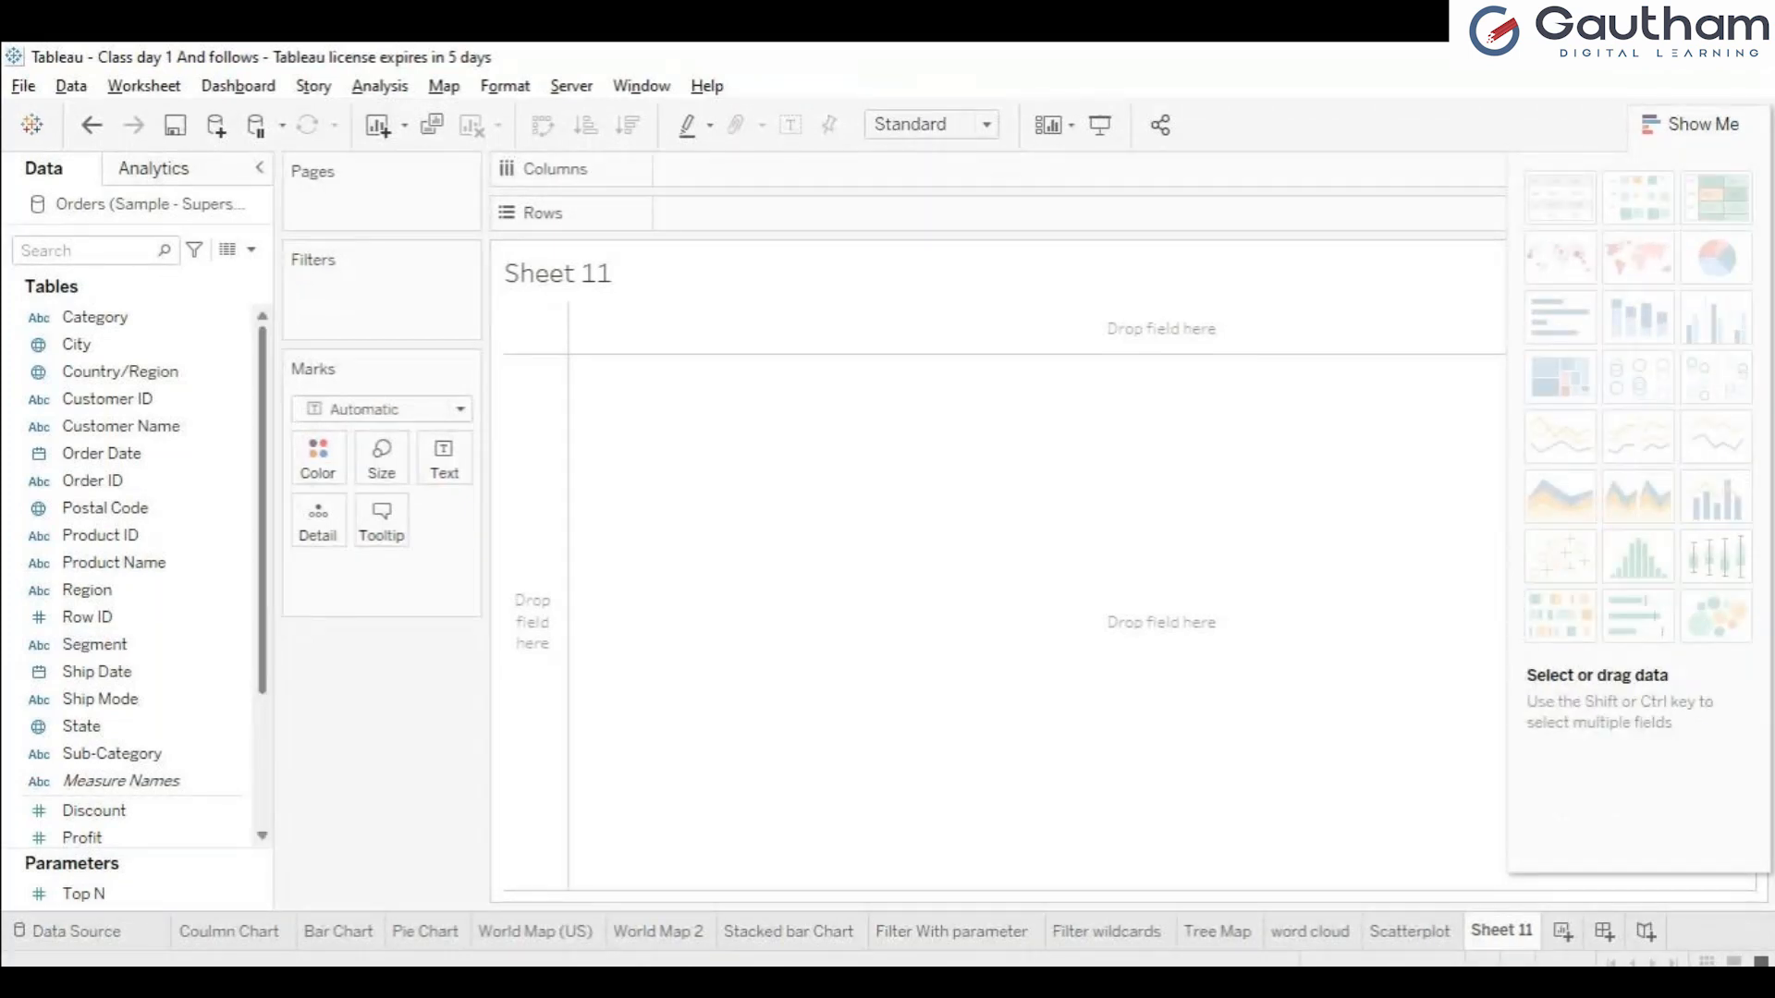
pyautogui.scroll(-2, 138, 573)
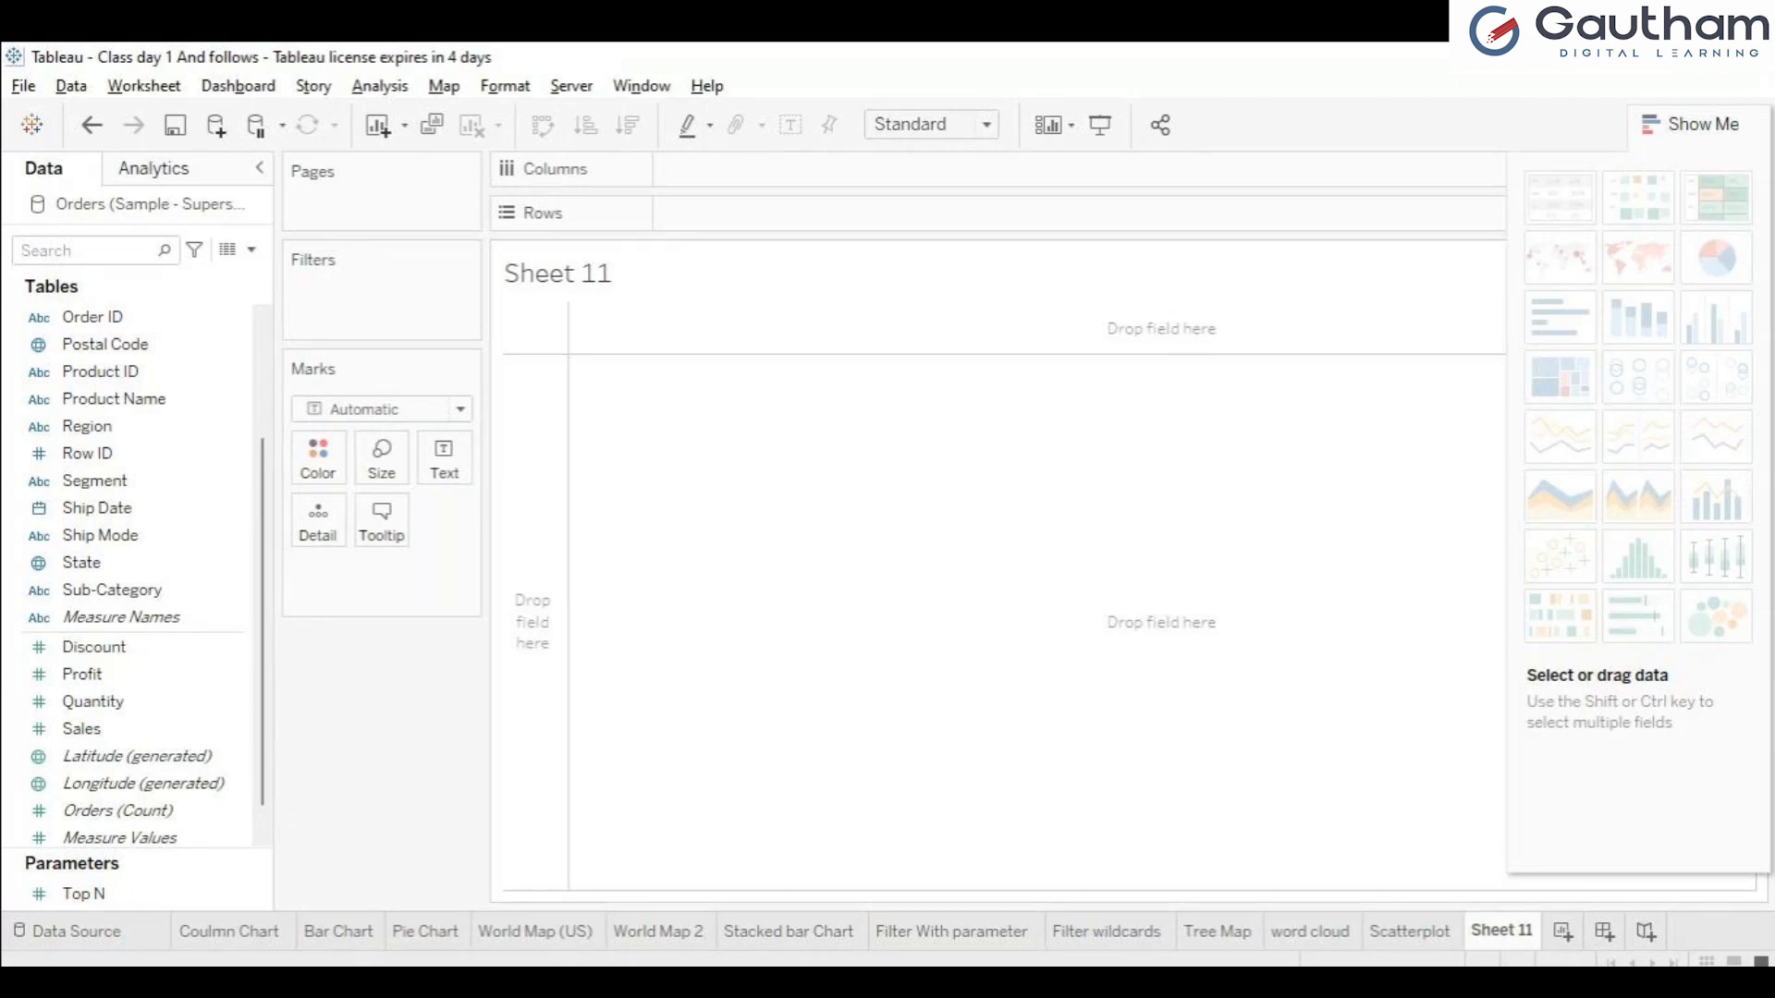
pyautogui.moveTo(1638, 617)
pyautogui.click(1690, 125)
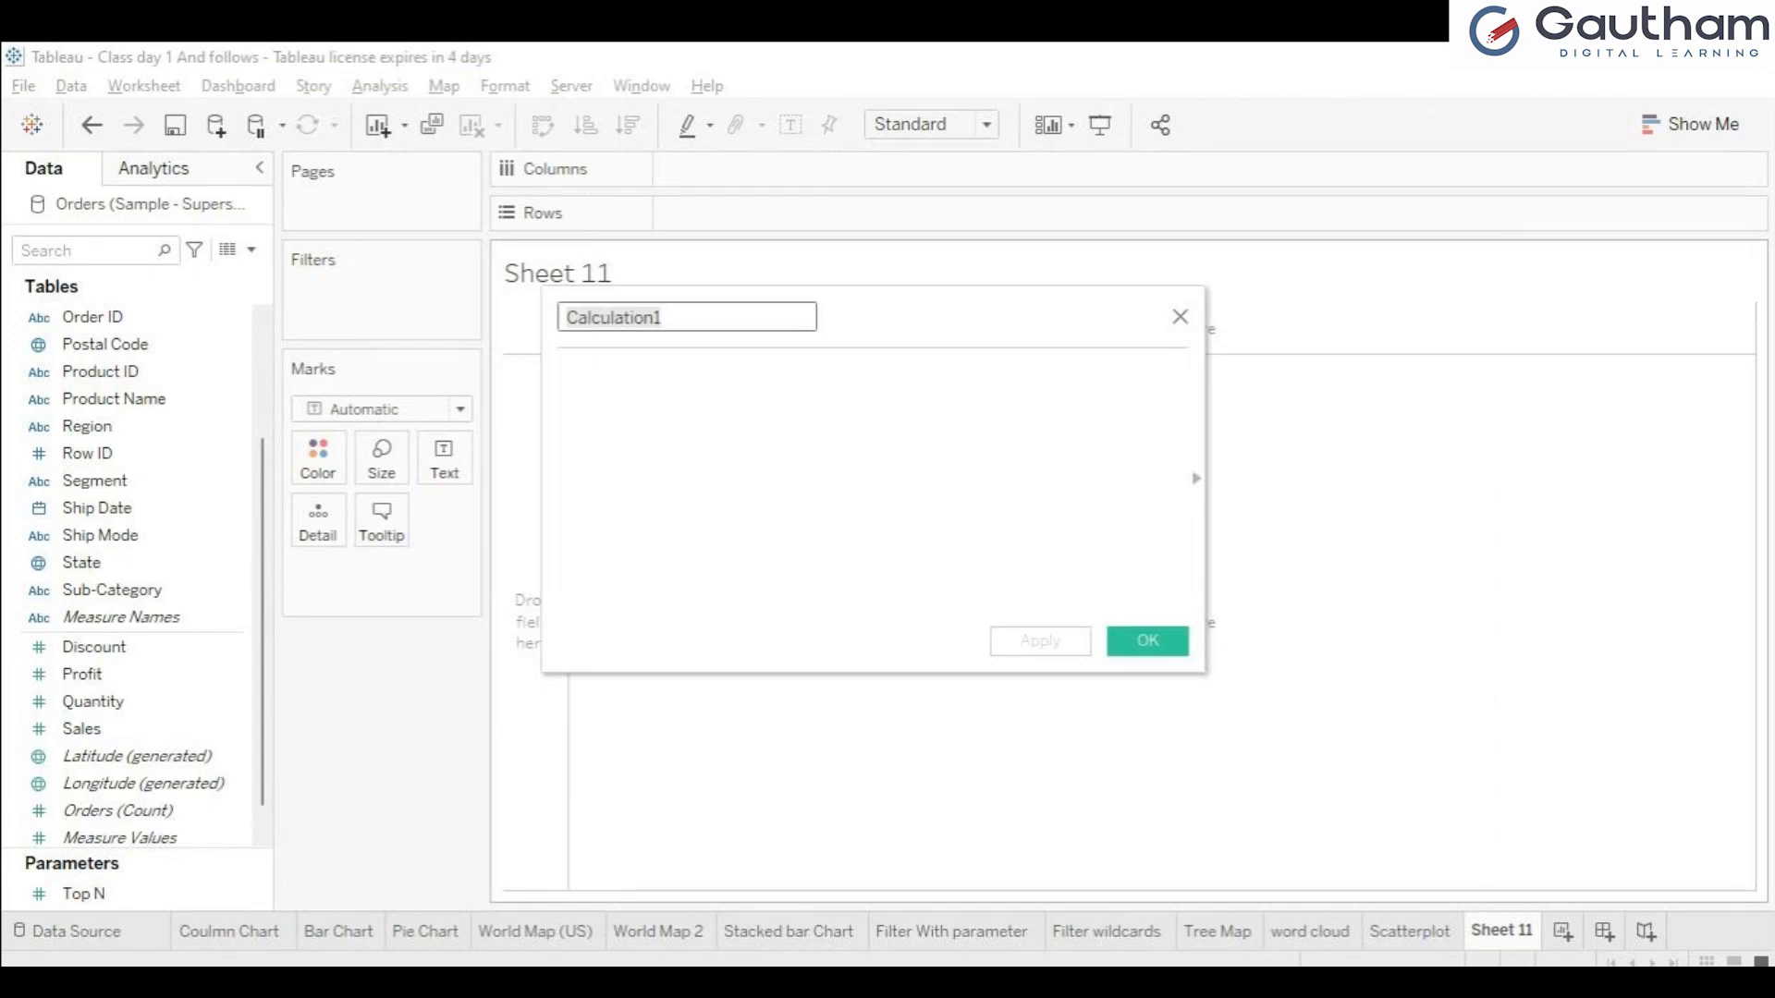
# Create a new calculated field and name it sales 2019.
pyautogui.write('sales ')
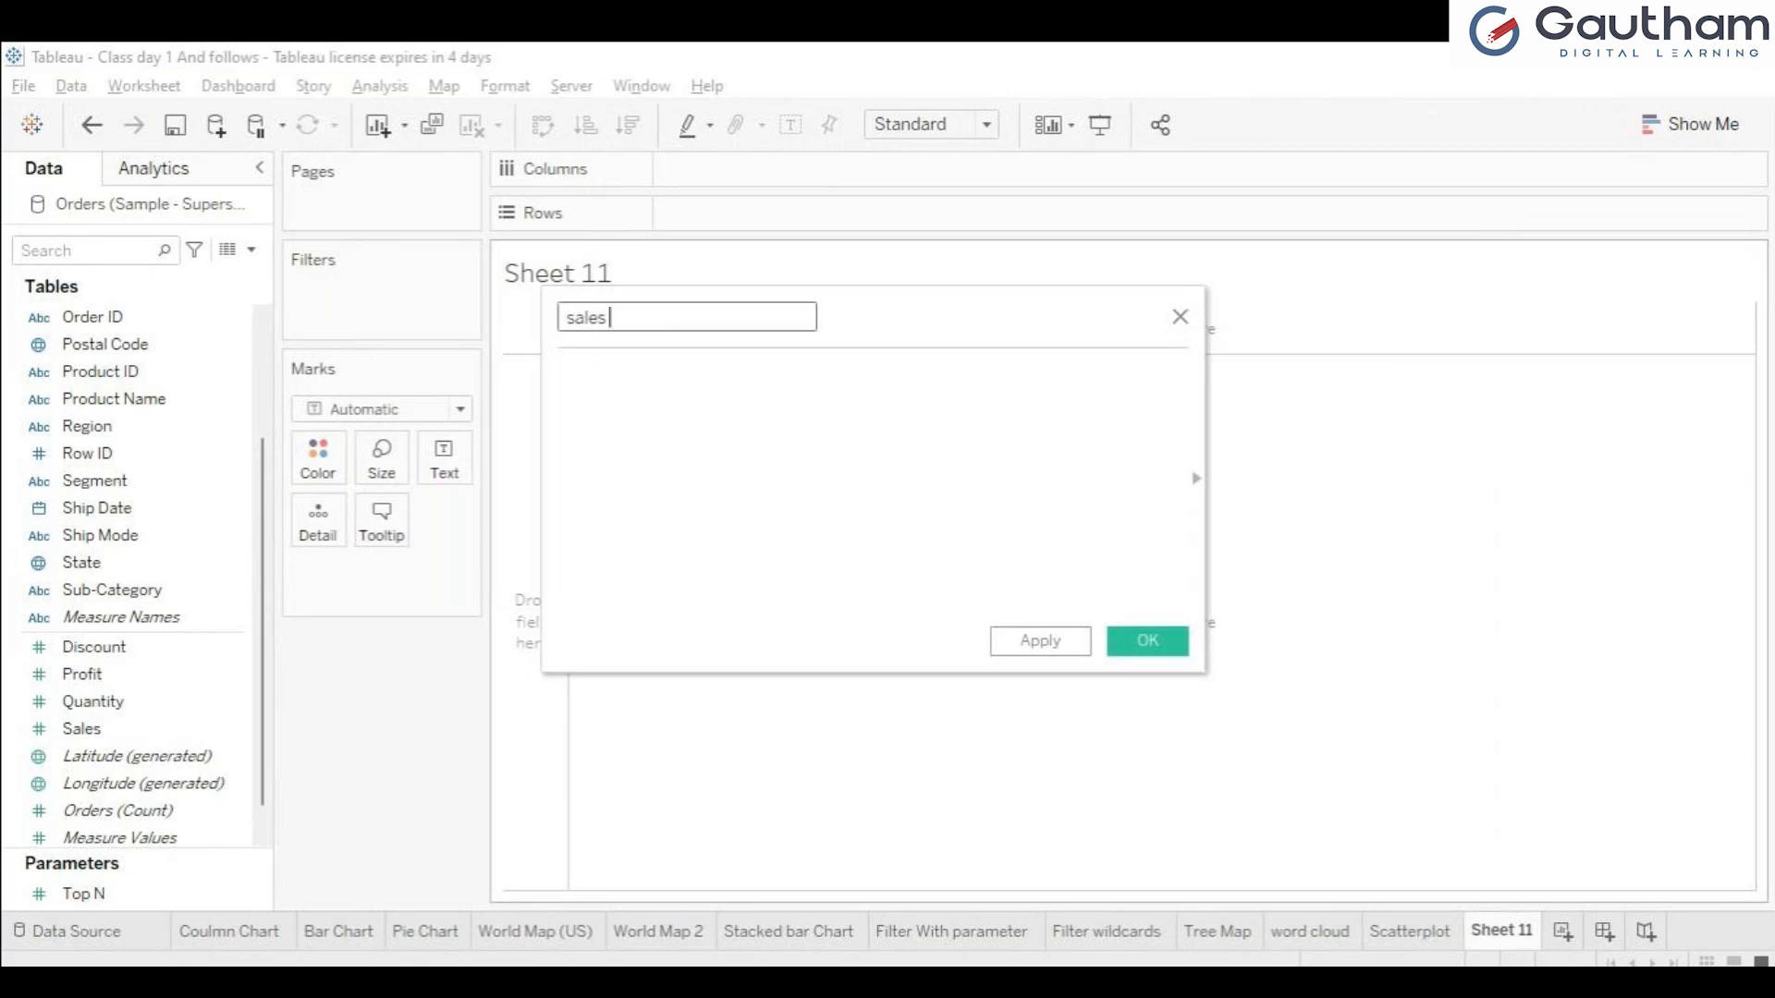
pyautogui.write('2019')
pyautogui.click(561, 374)
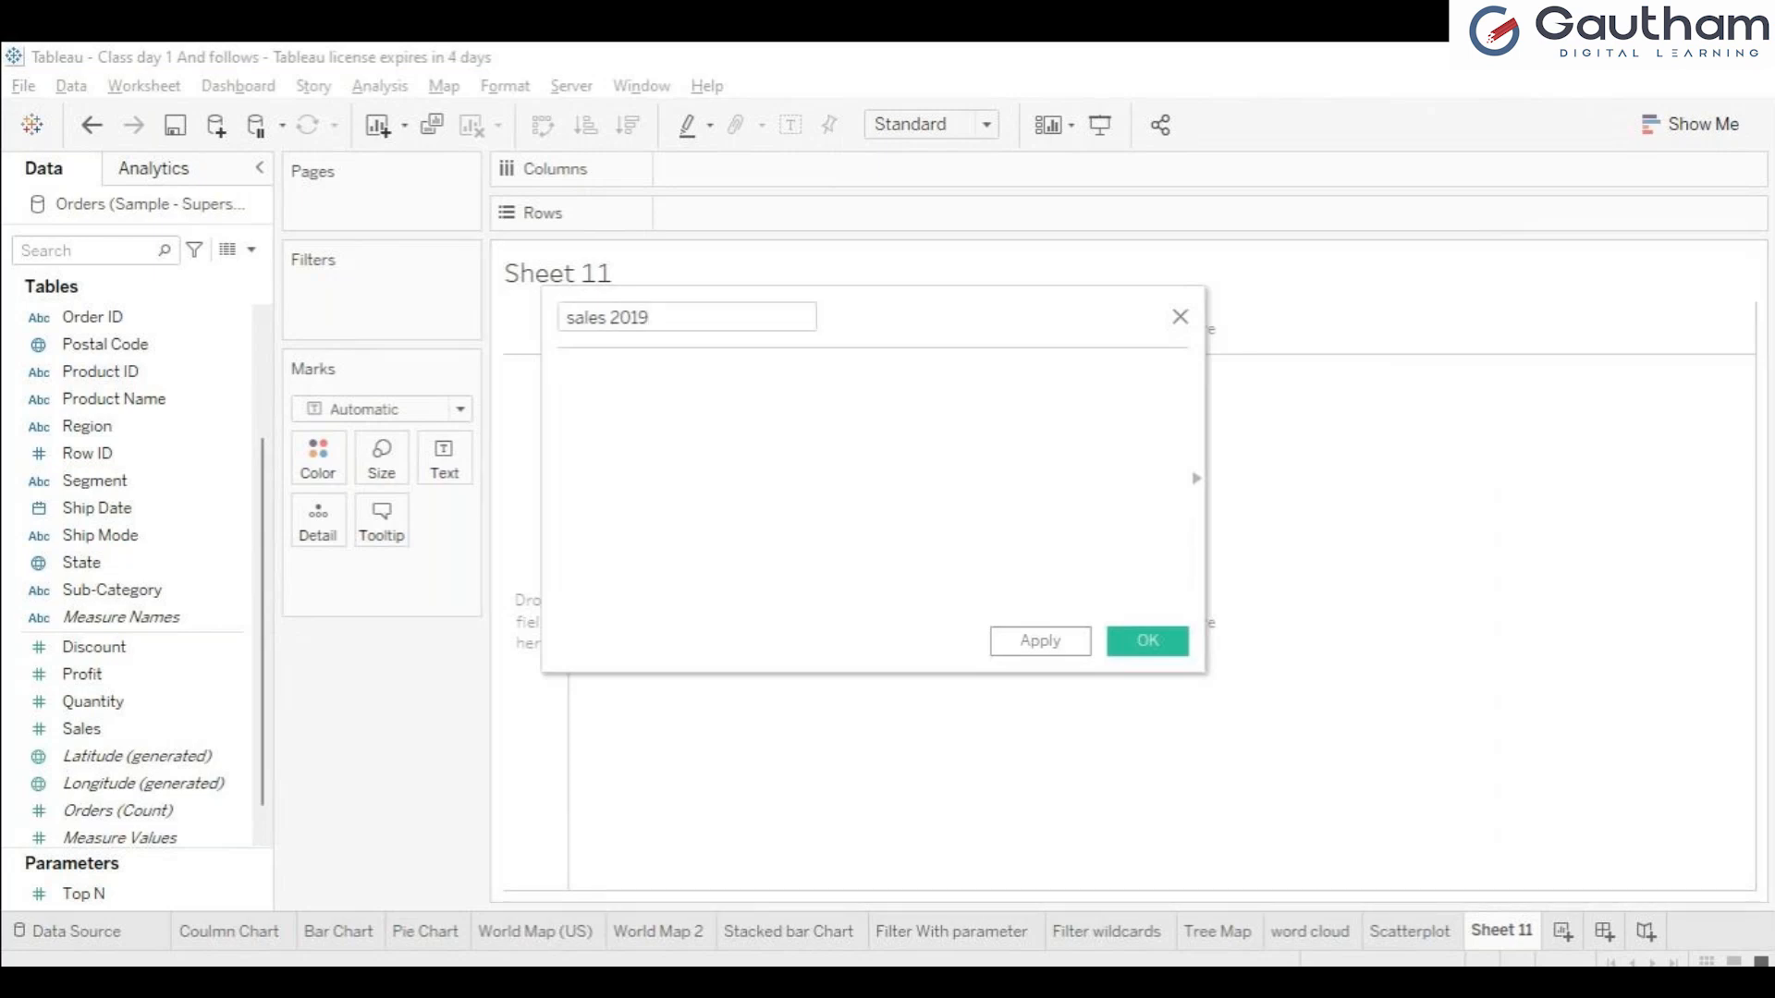
# Begin the sales 2019 formula with the condition IF YEAR([Order Date]), removing the duplicated field text.
pyautogui.write('IF yea')
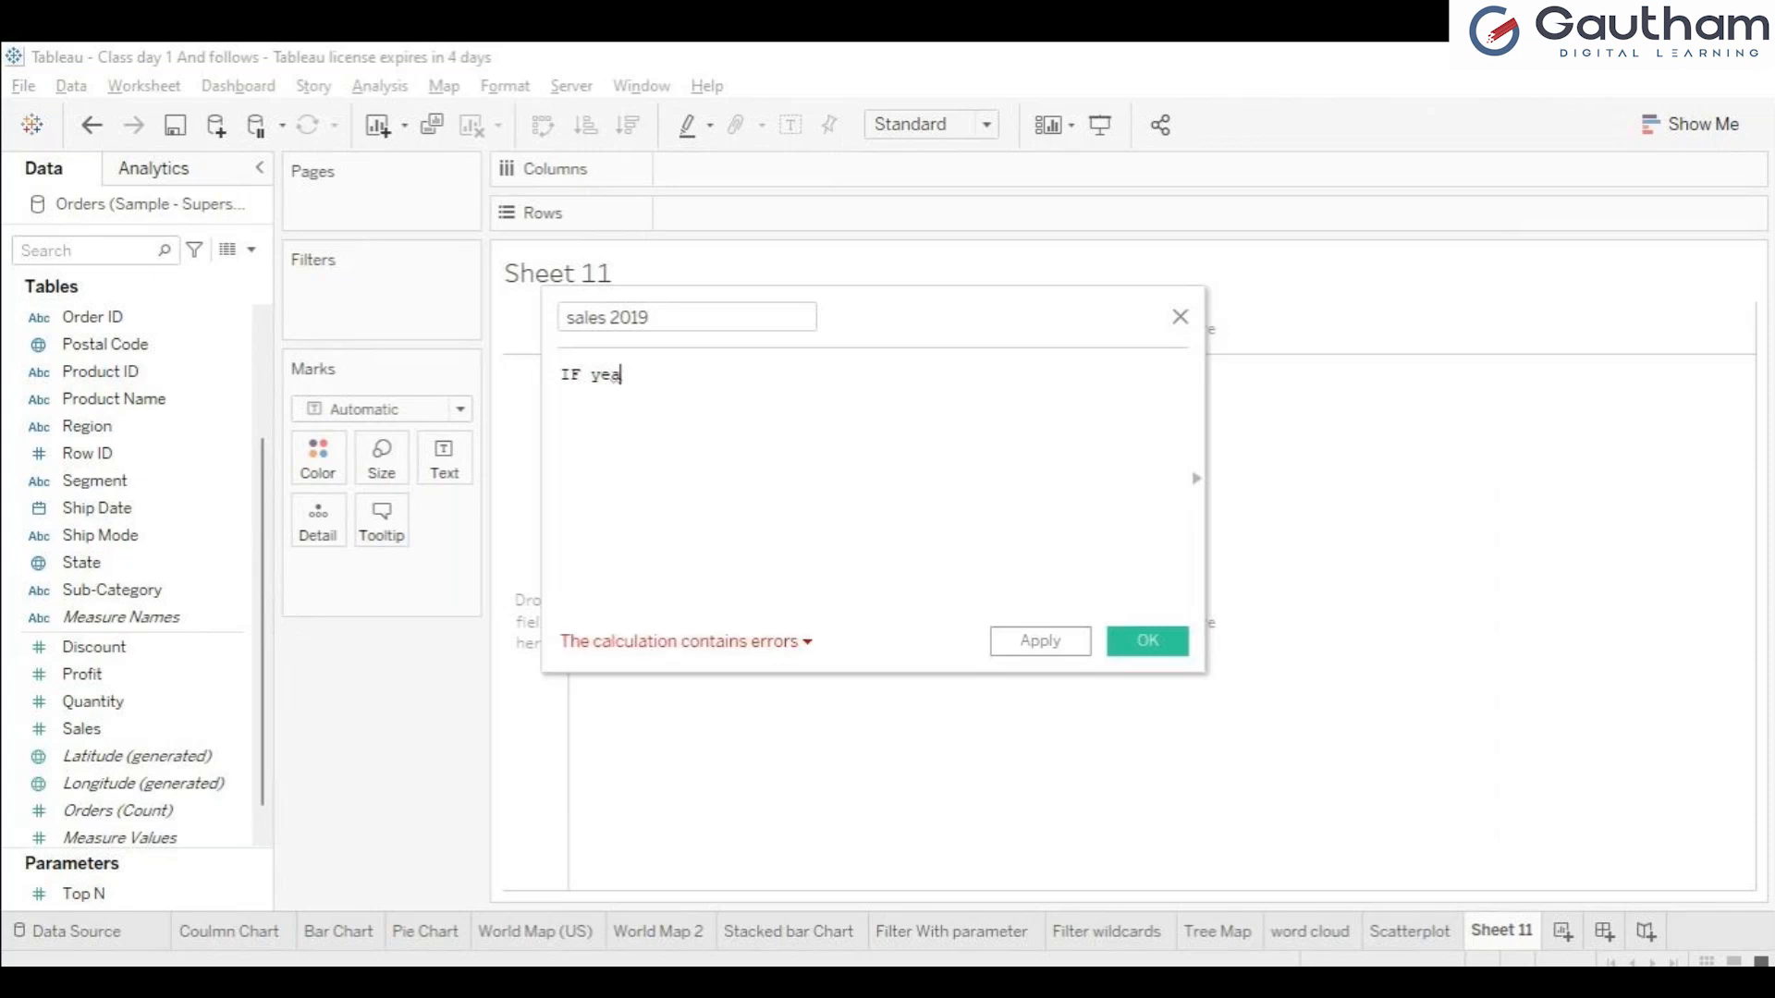
pyautogui.press('Return')
pyautogui.write('or')
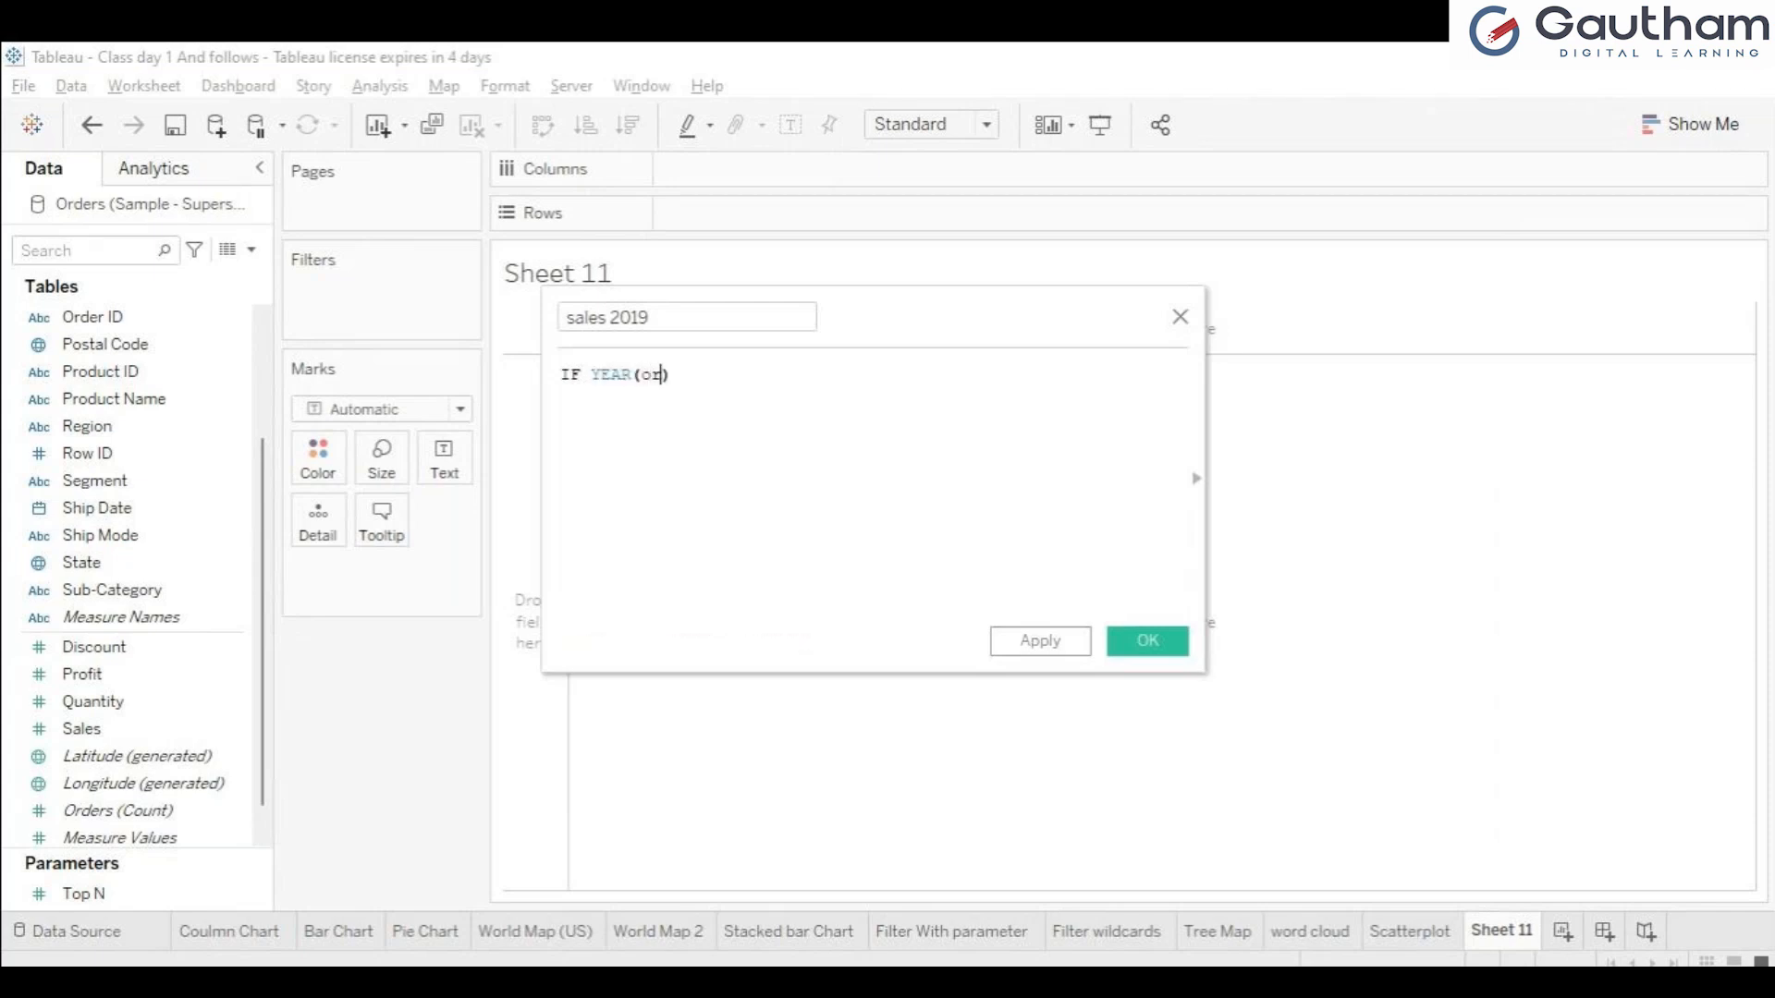
pyautogui.write('d')
pyautogui.press('Return')
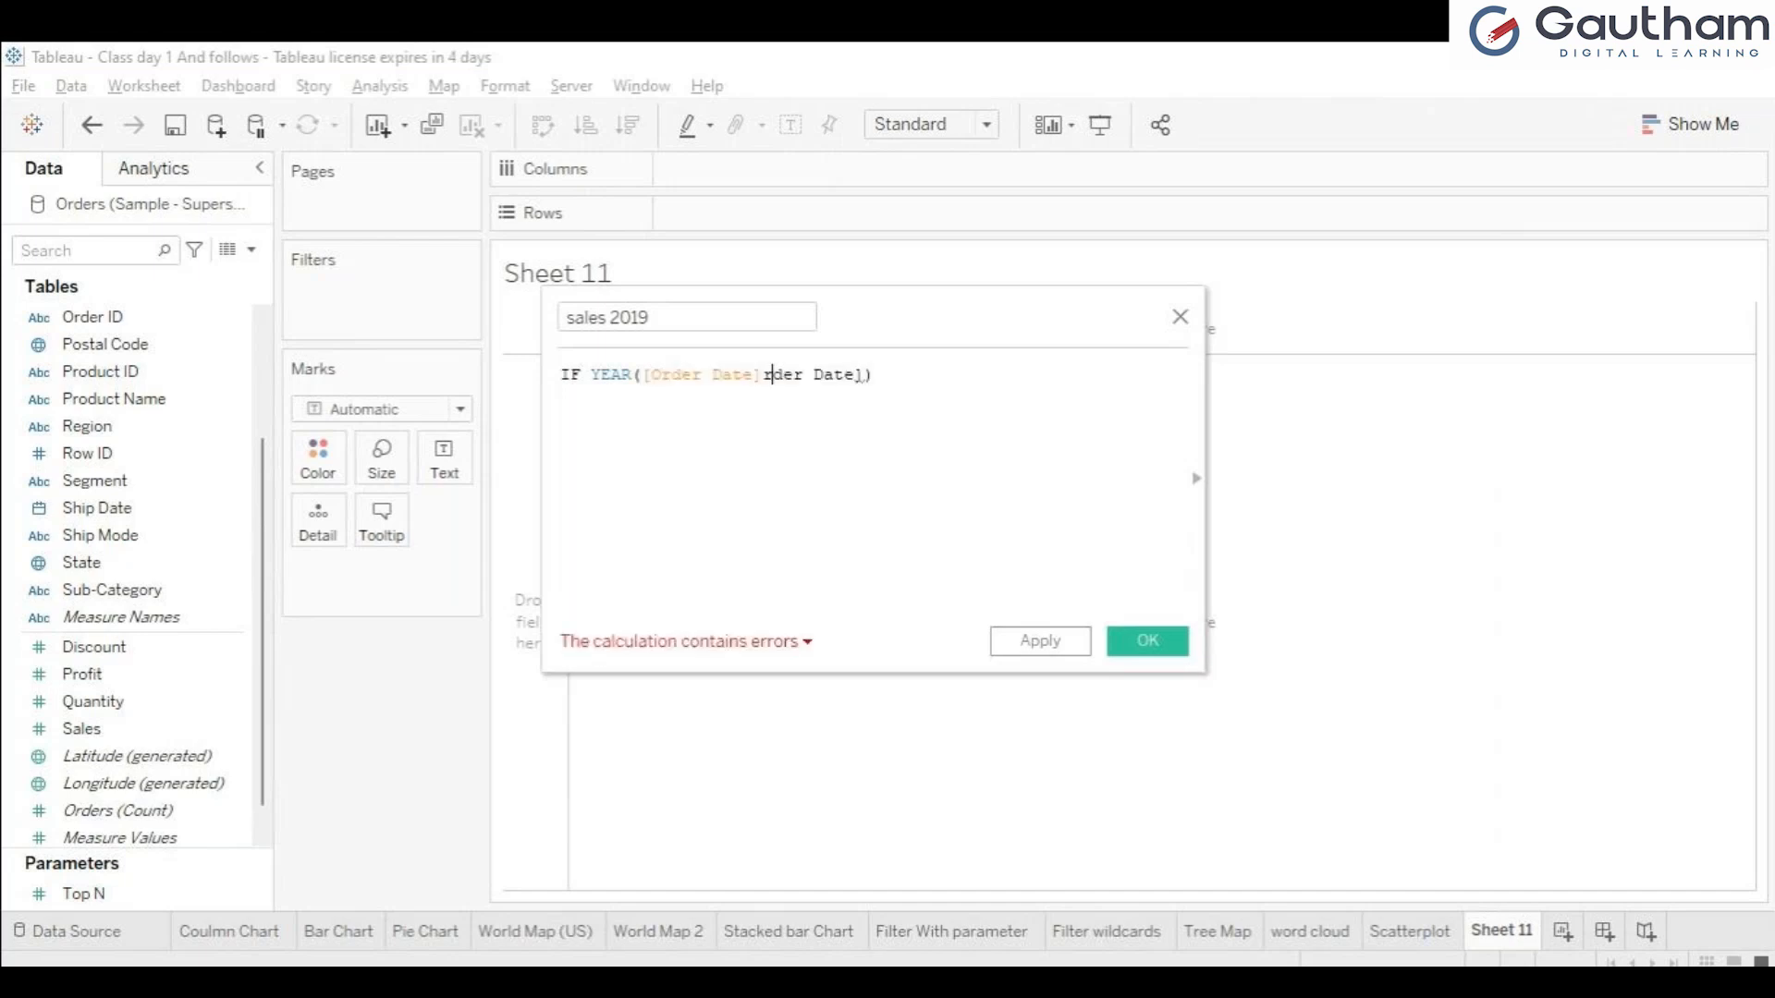
pyautogui.hotkey('ctrl', 'z')
pyautogui.click(769, 376)
pyautogui.write('=')
pyautogui.press('BackSpace')
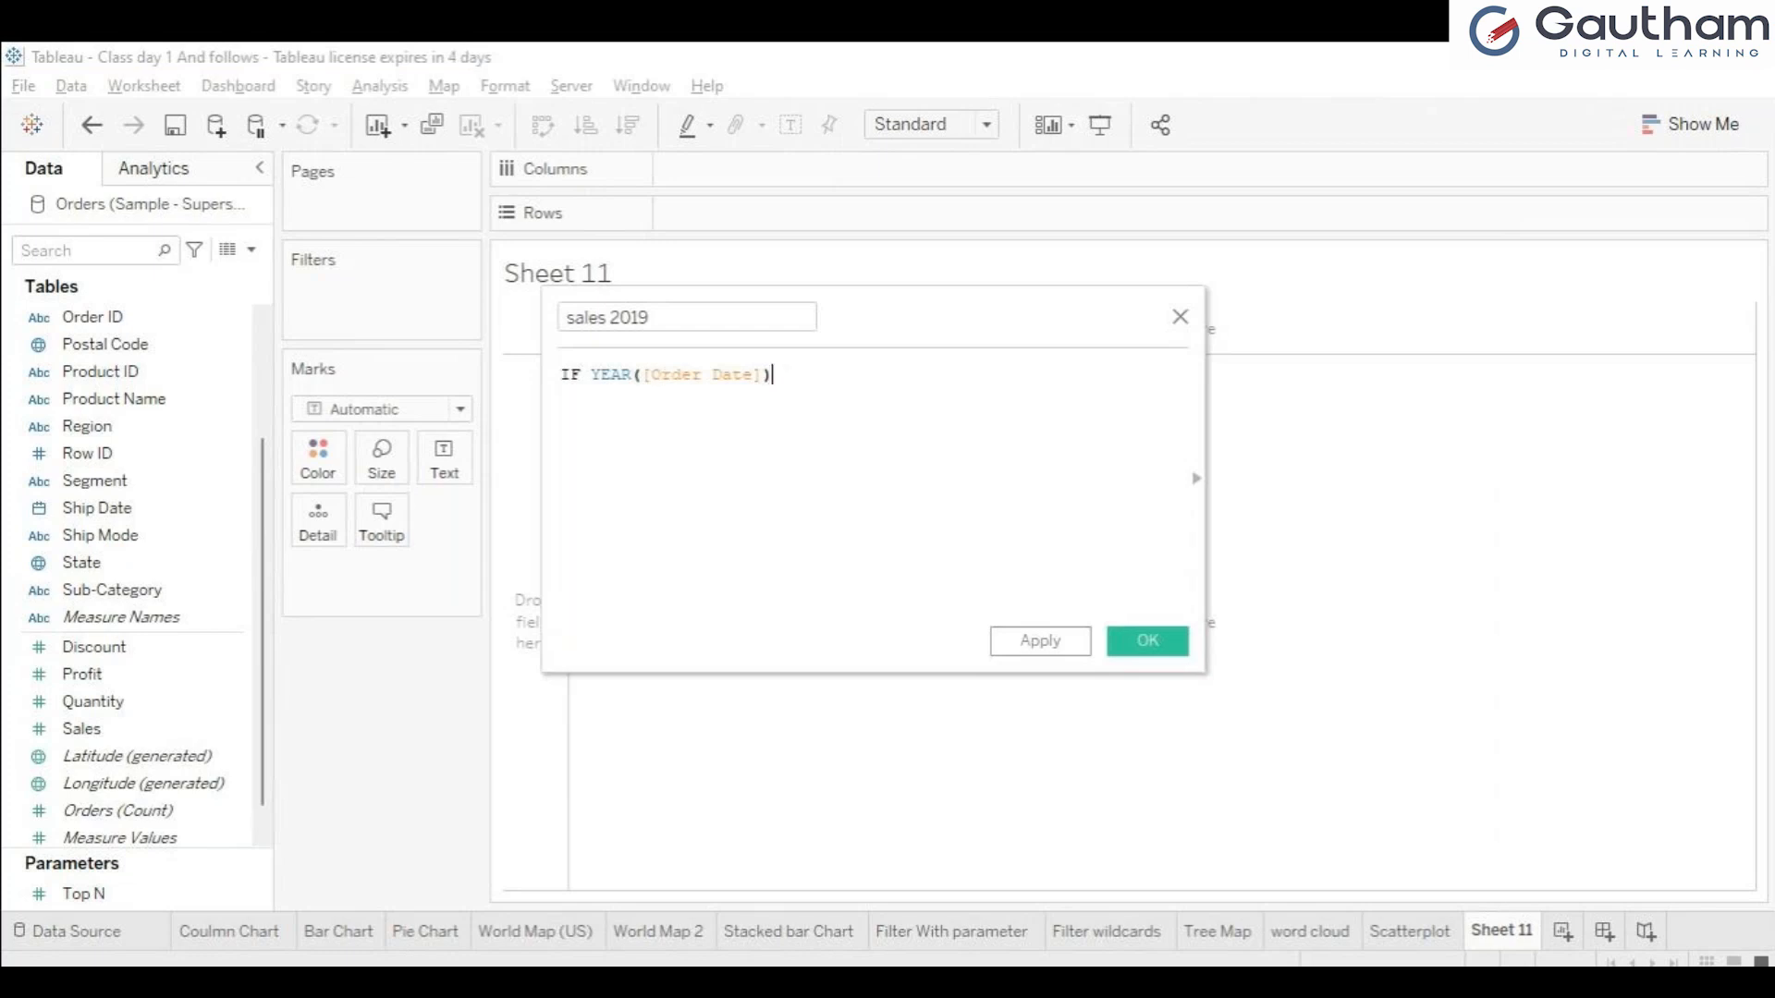
# Complete the sales 2019 formula so it reads IF YEAR([Order Date])= 2019 THEN [Sales] END.
pyautogui.write('=')
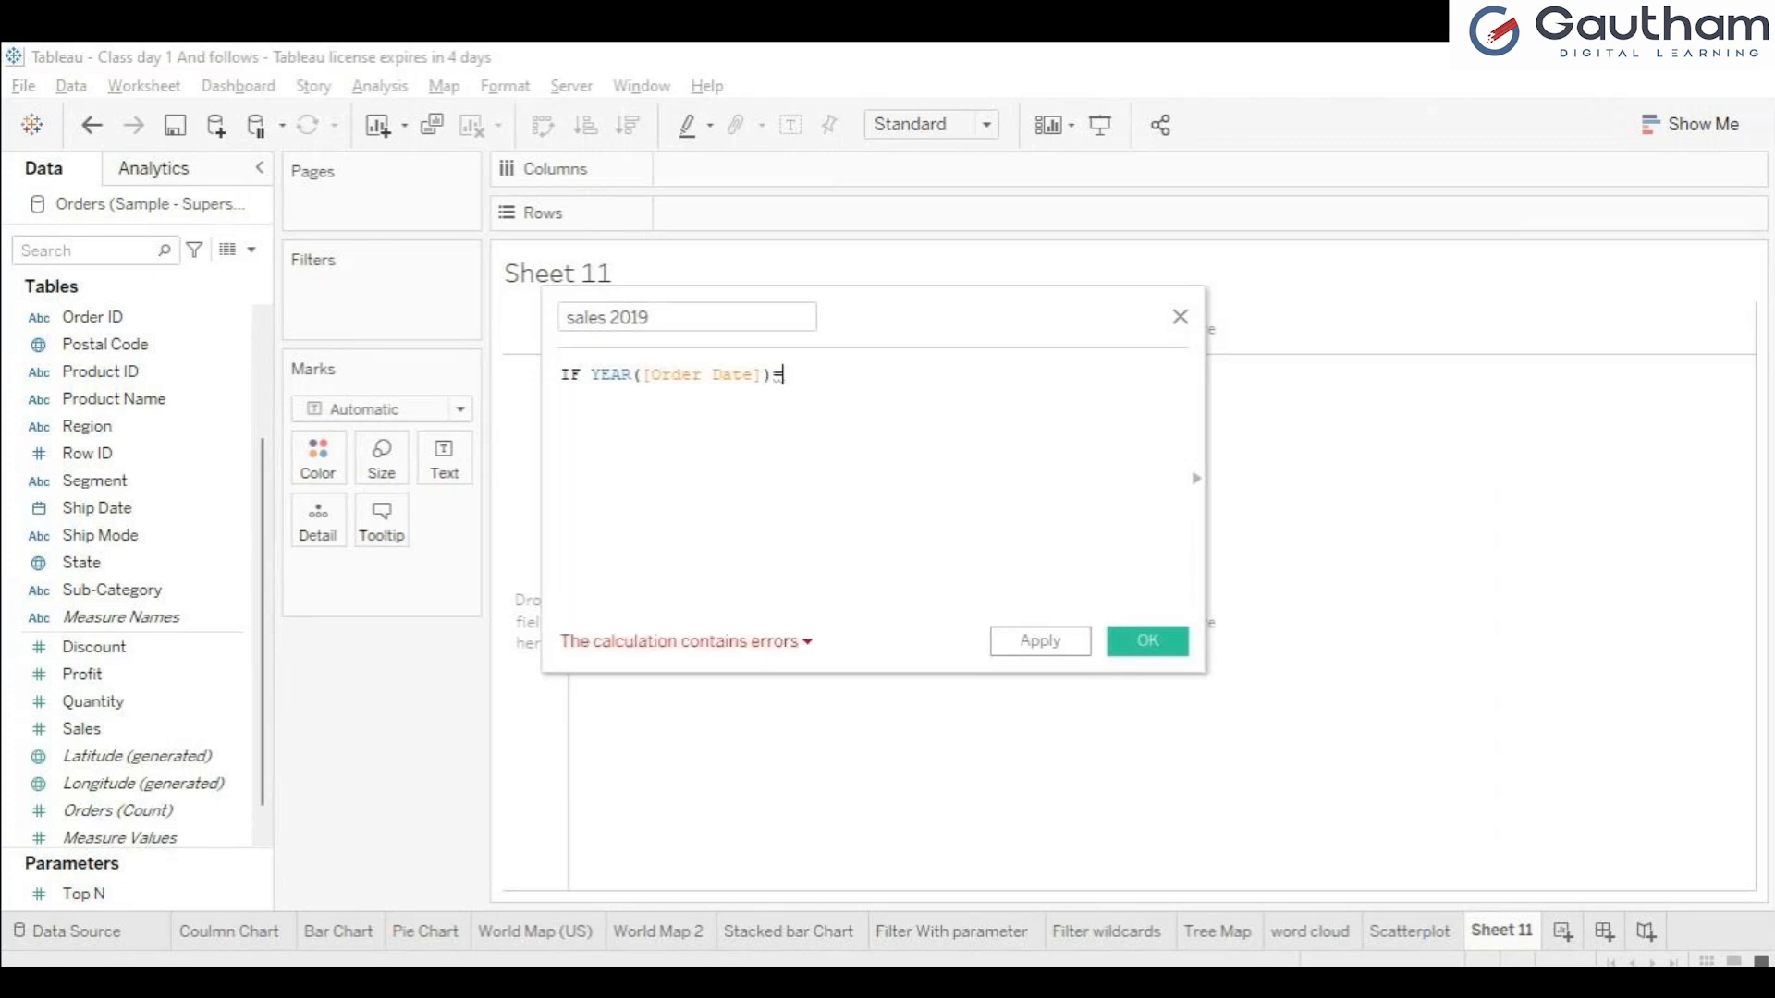
pyautogui.write('20')
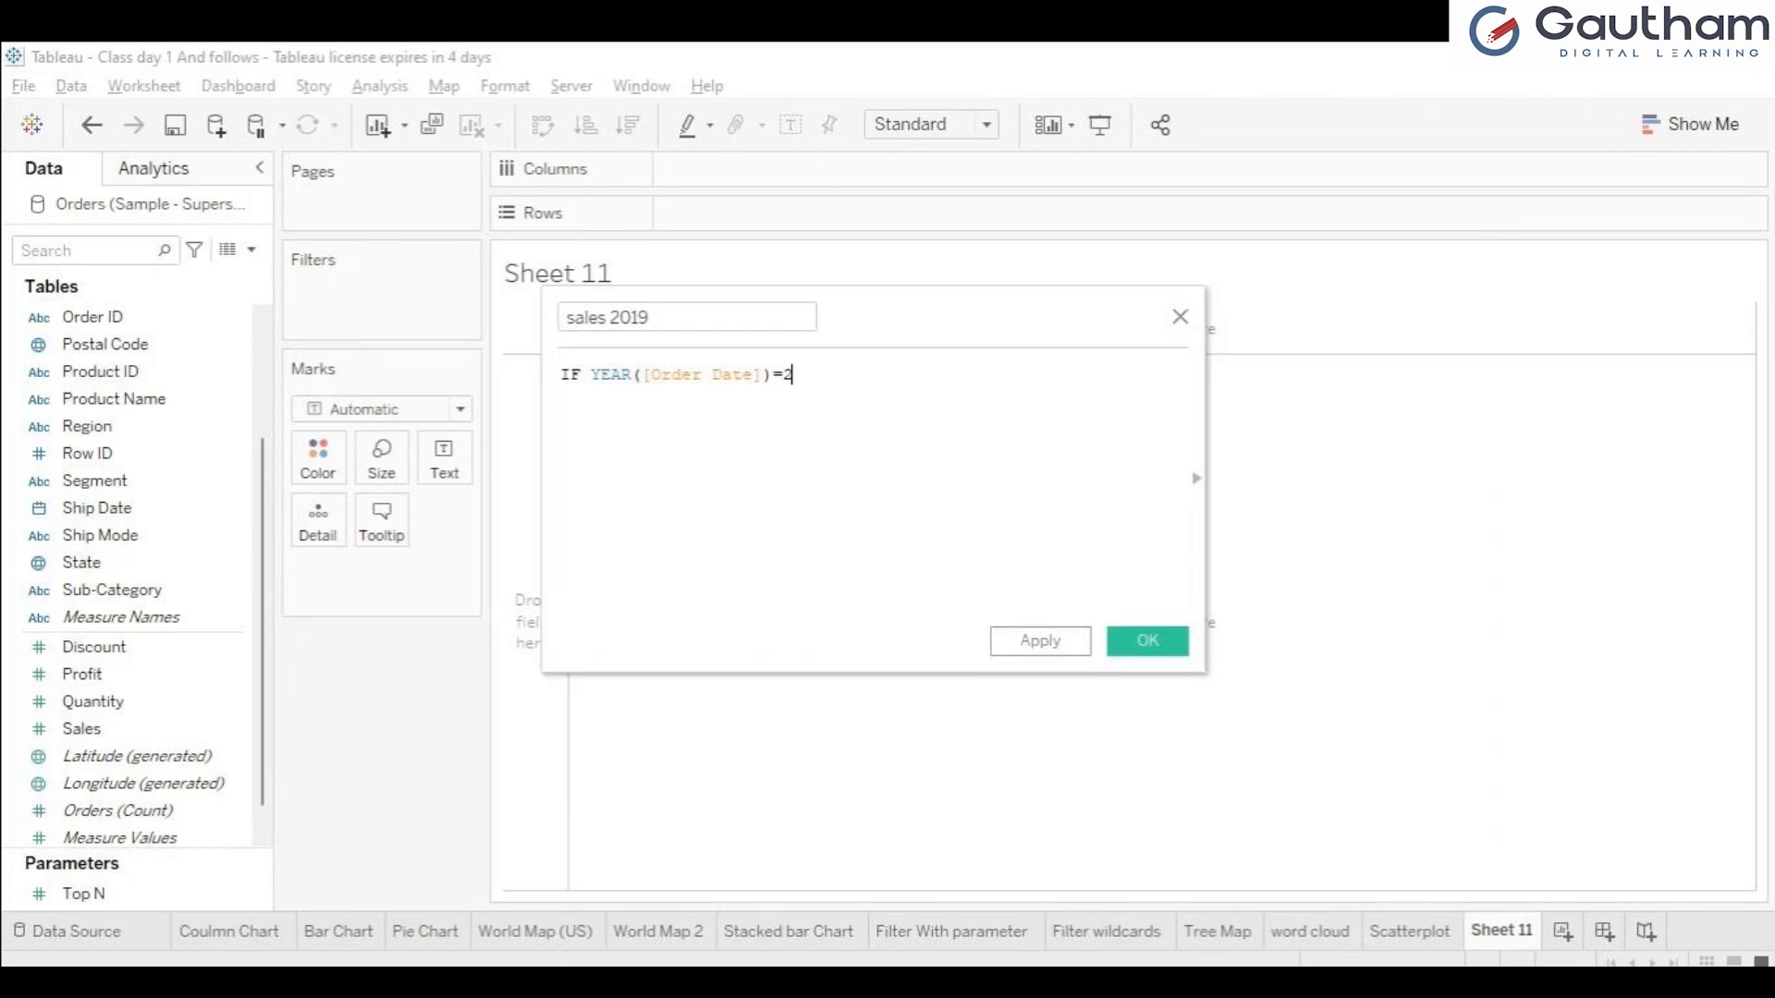
pyautogui.press('BackSpace')
pyautogui.press('BackSpace')
pyautogui.write('2019 then sa')
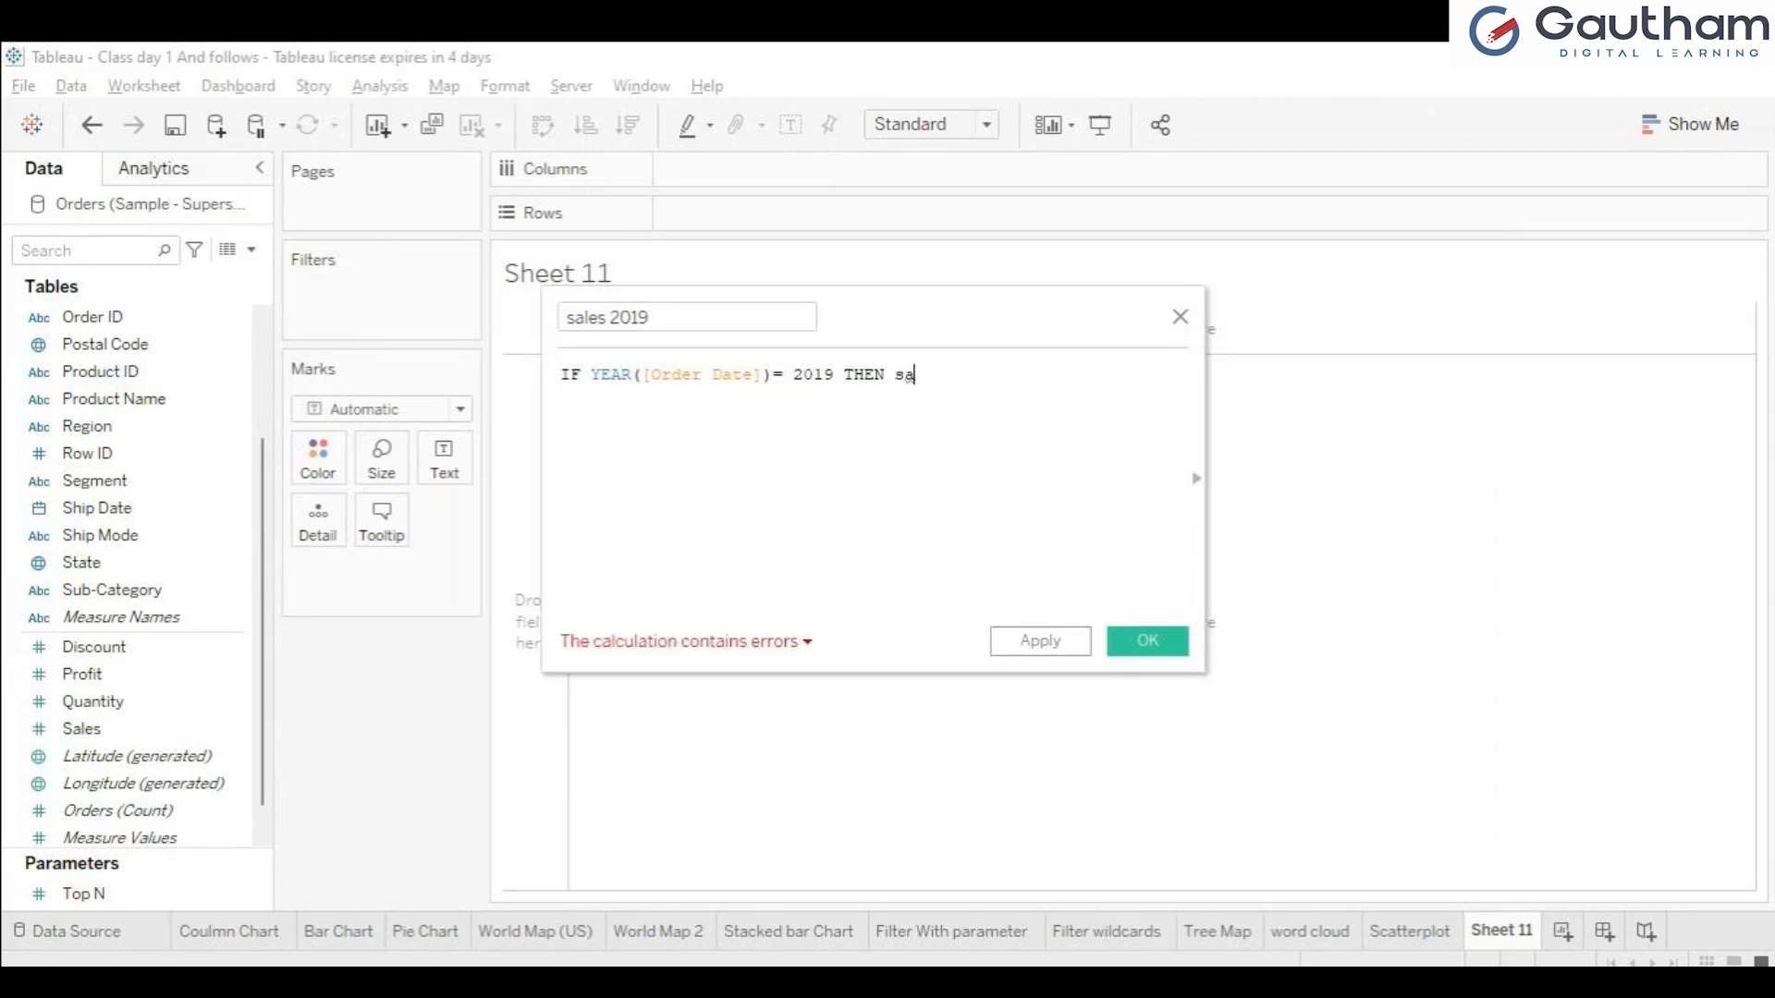
pyautogui.press('Return')
pyautogui.write('e')
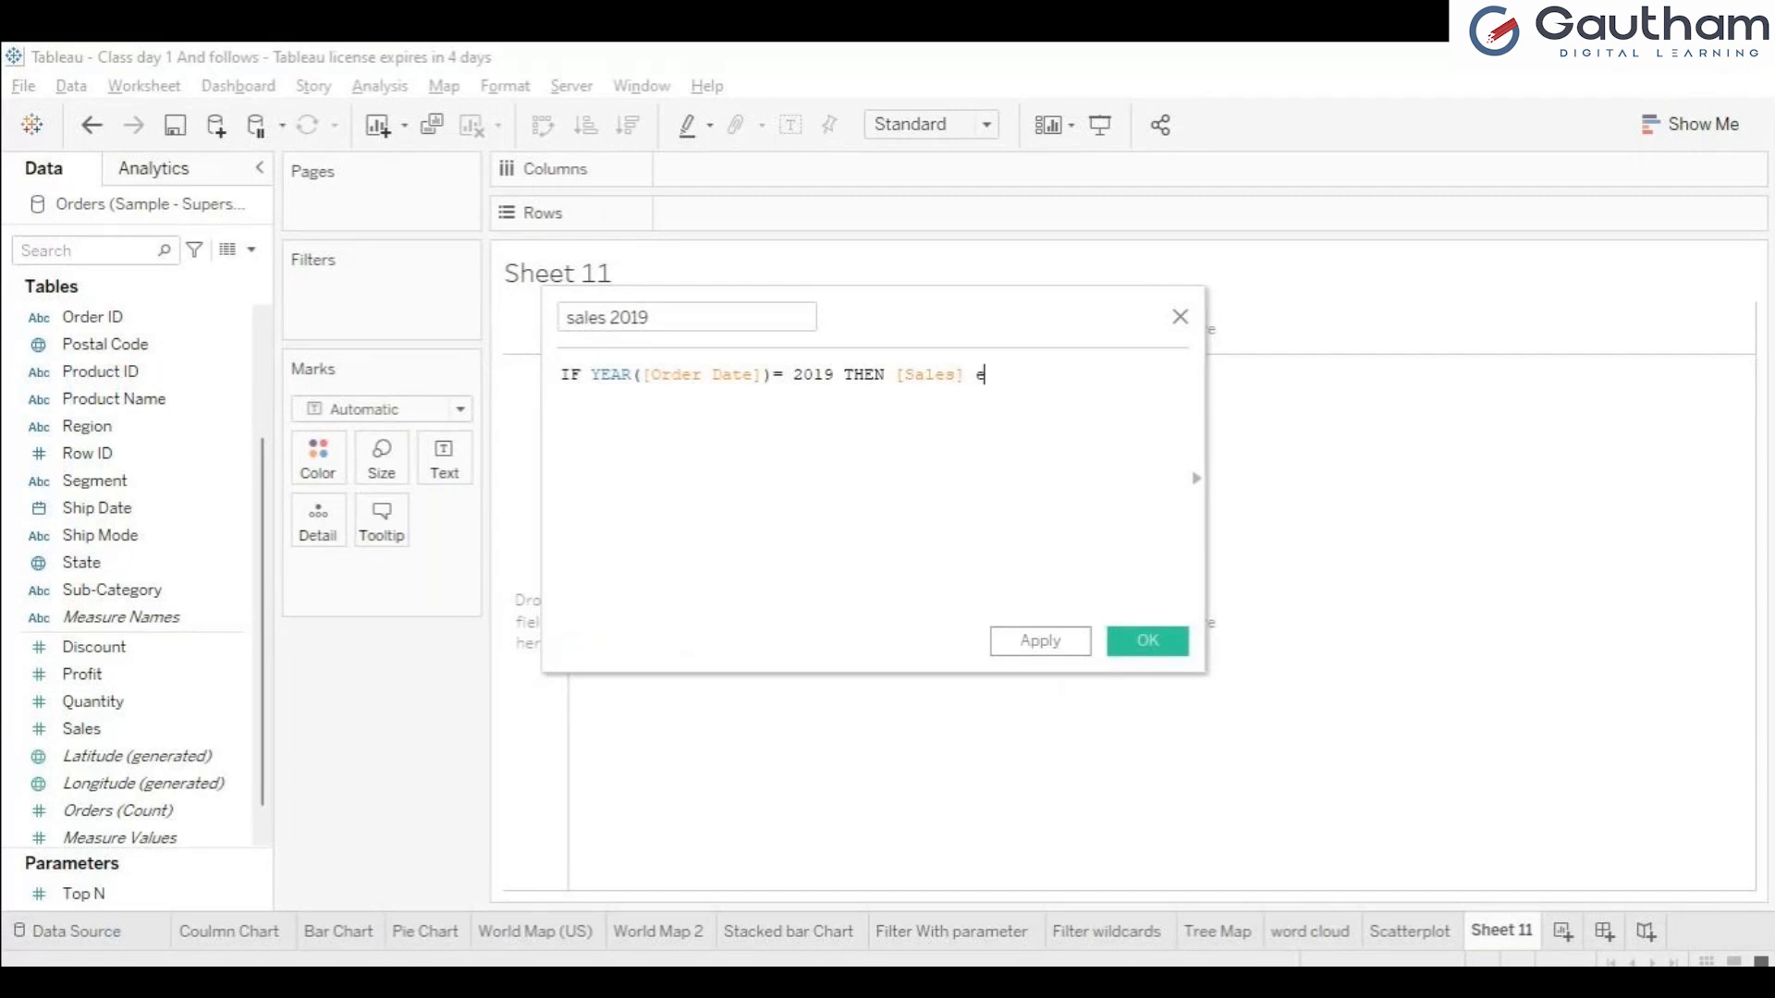
pyautogui.write('nd')
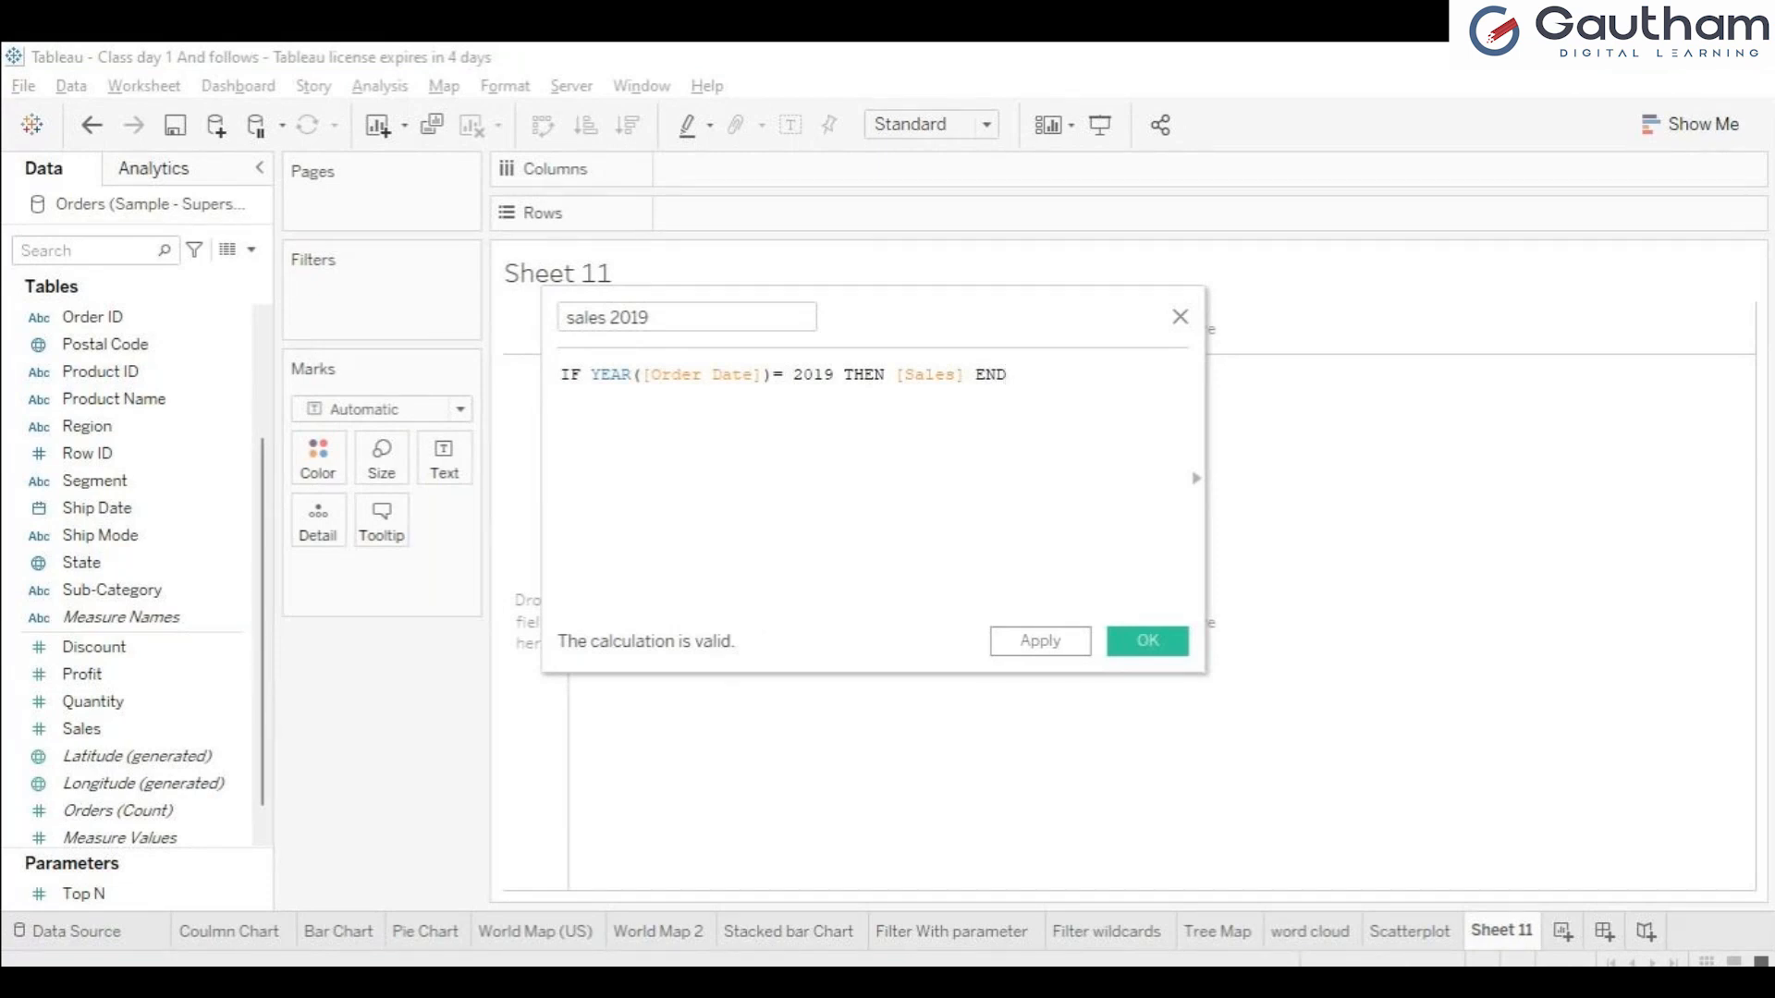
# Remove the closing END keyword from the sales 2019 formula and enter it again.
pyautogui.press('BackSpace')
pyautogui.press('BackSpace')
pyautogui.press('BackSpace')
pyautogui.press('BackSpace')
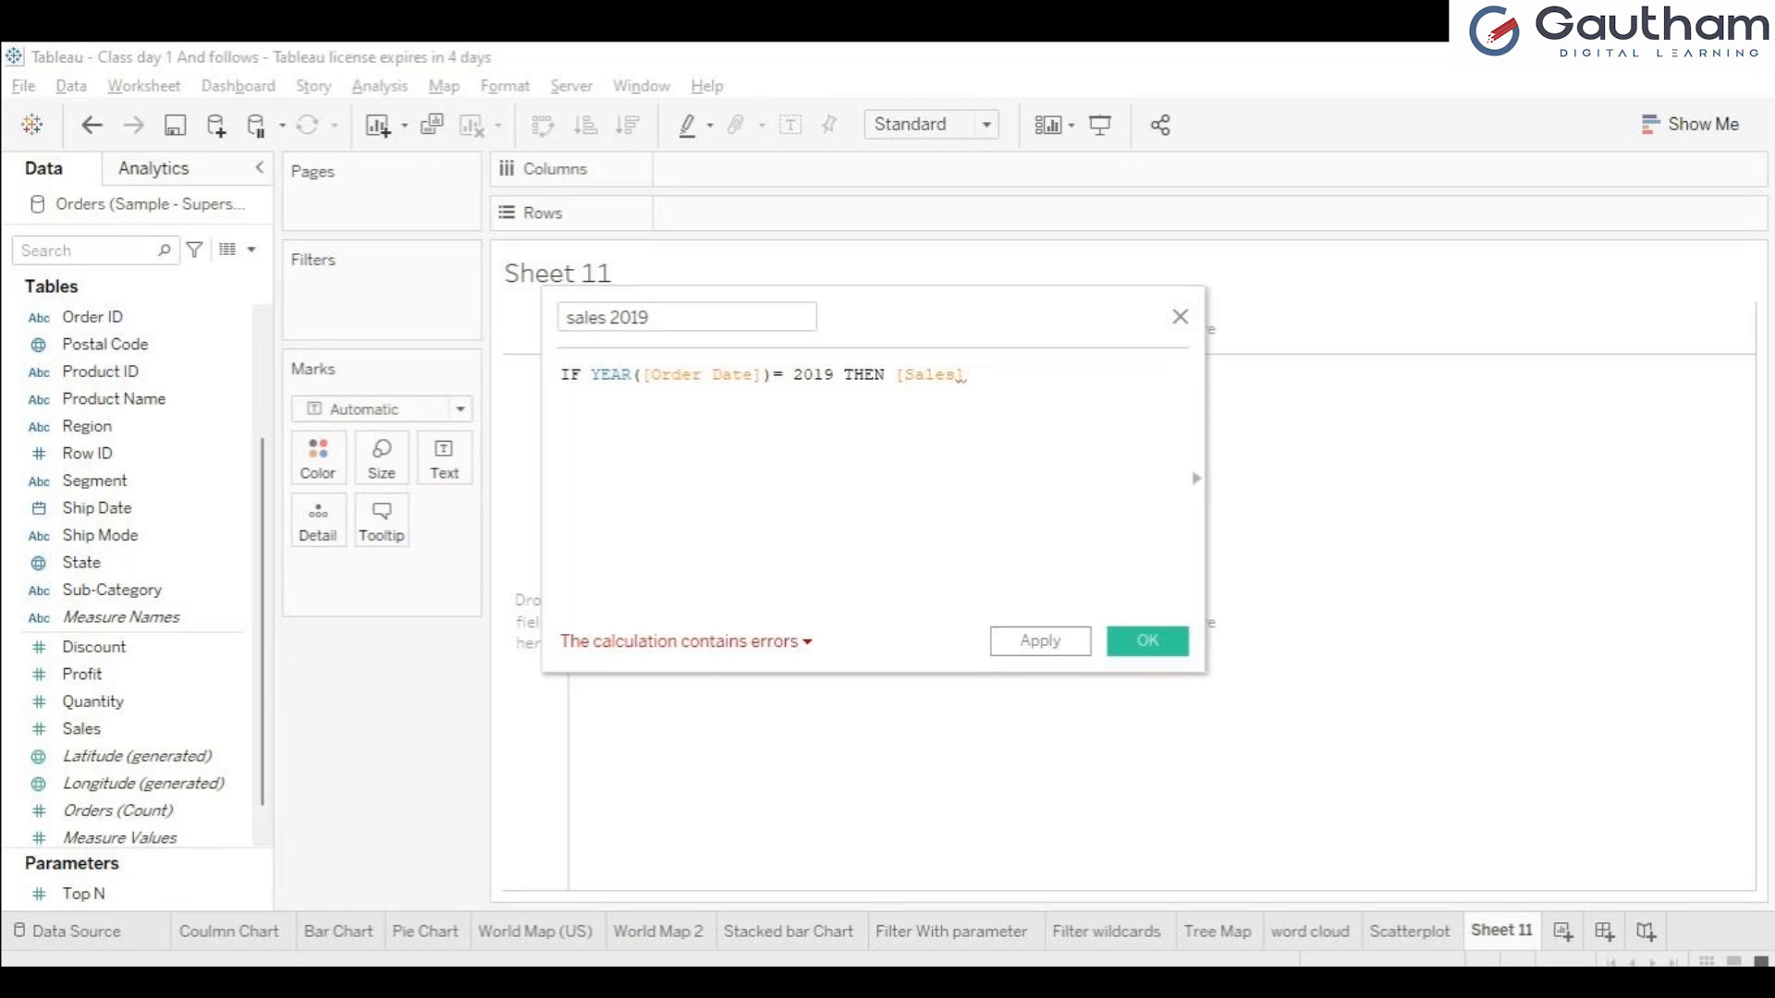
pyautogui.write('end')
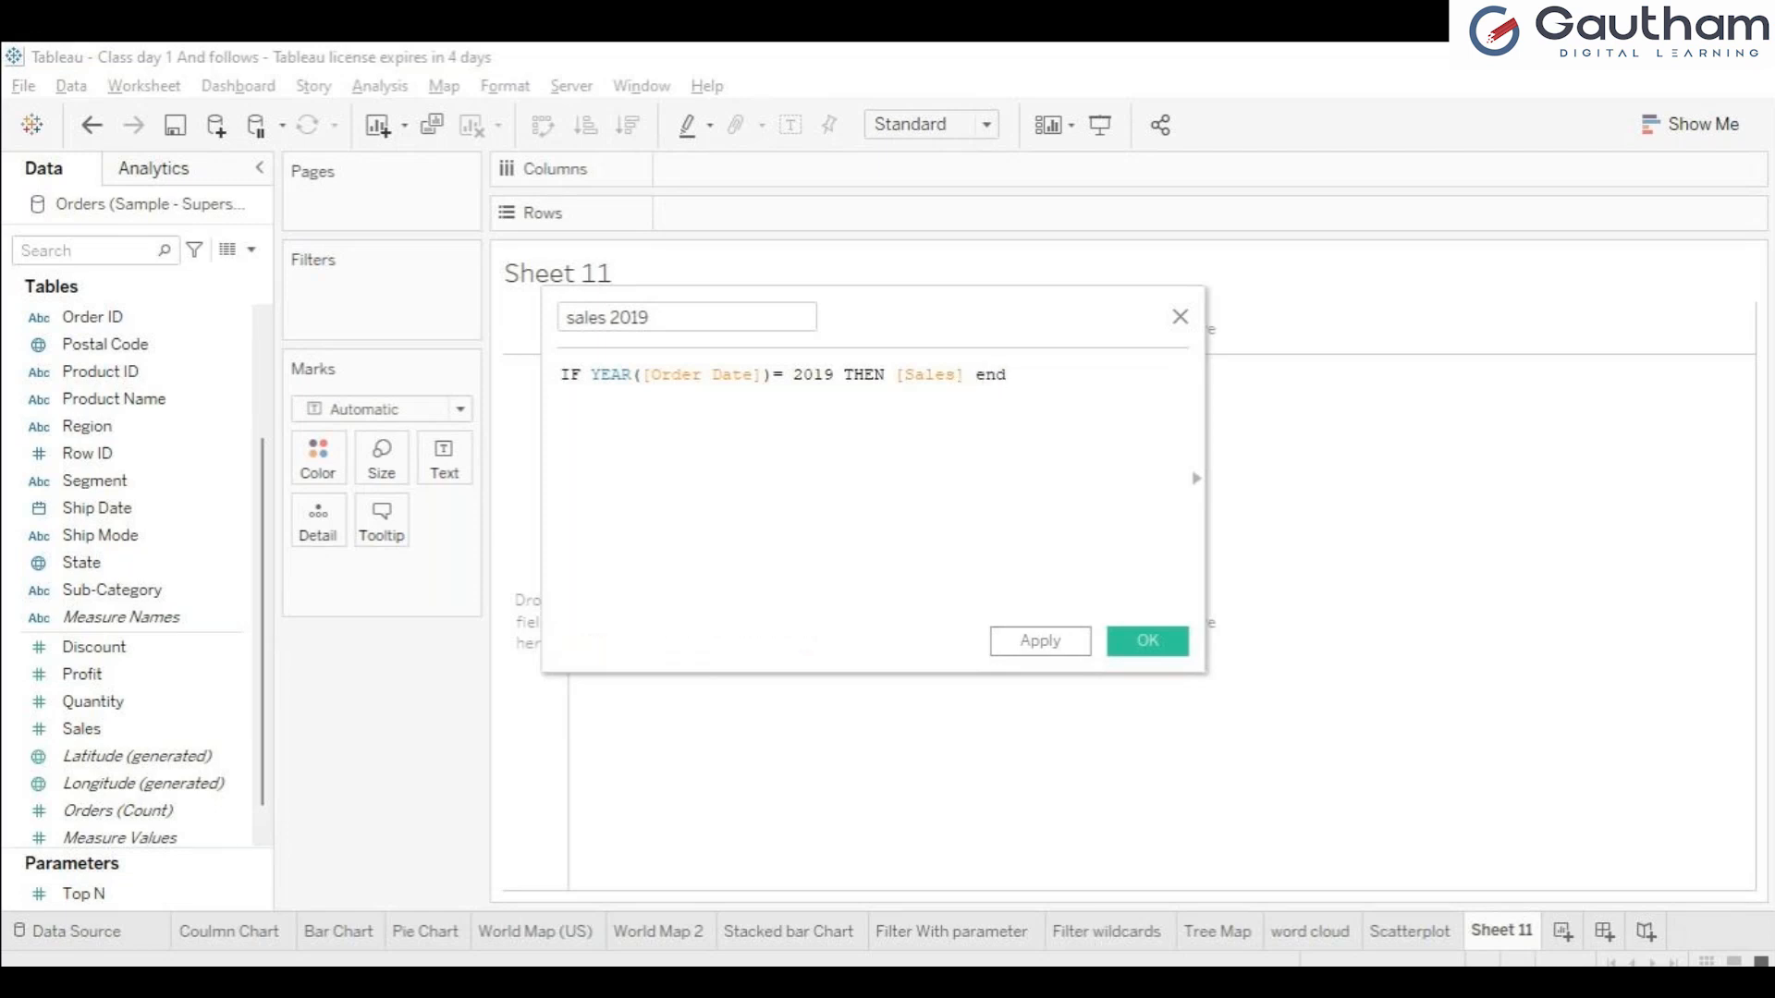
pyautogui.press('Return')
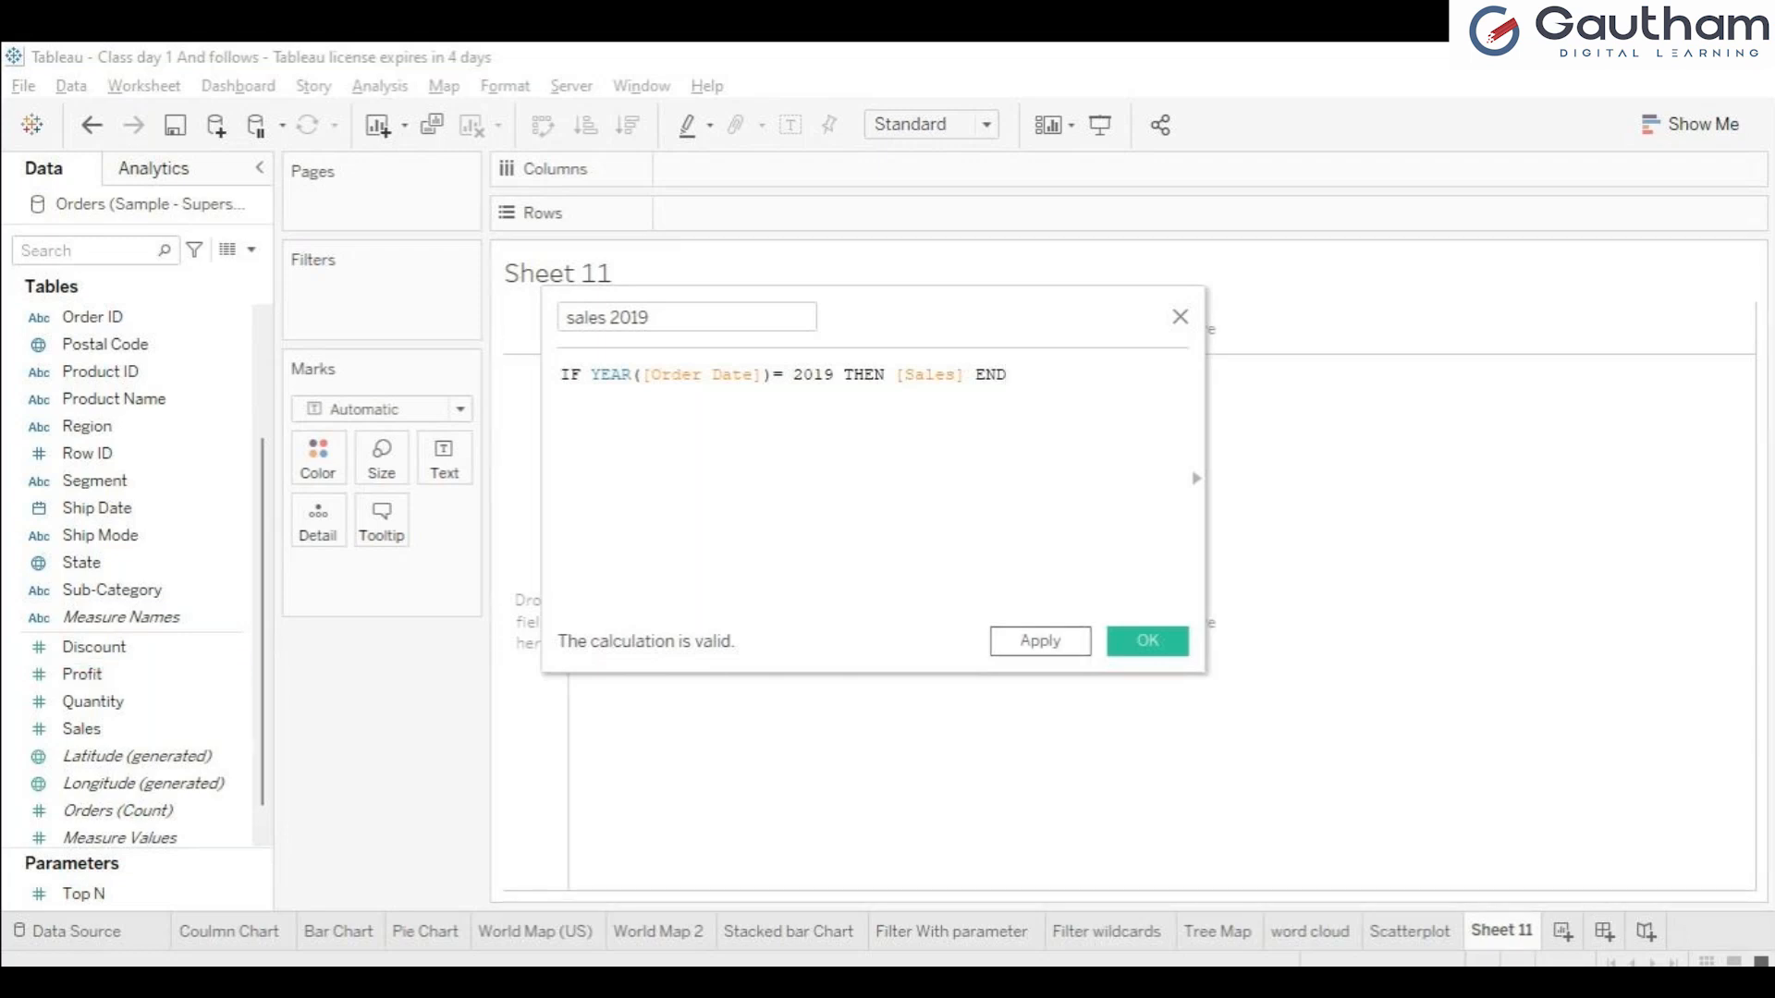
# Apply the sales 2019 calculation, copy its whole formula and save the field.
pyautogui.click(1040, 641)
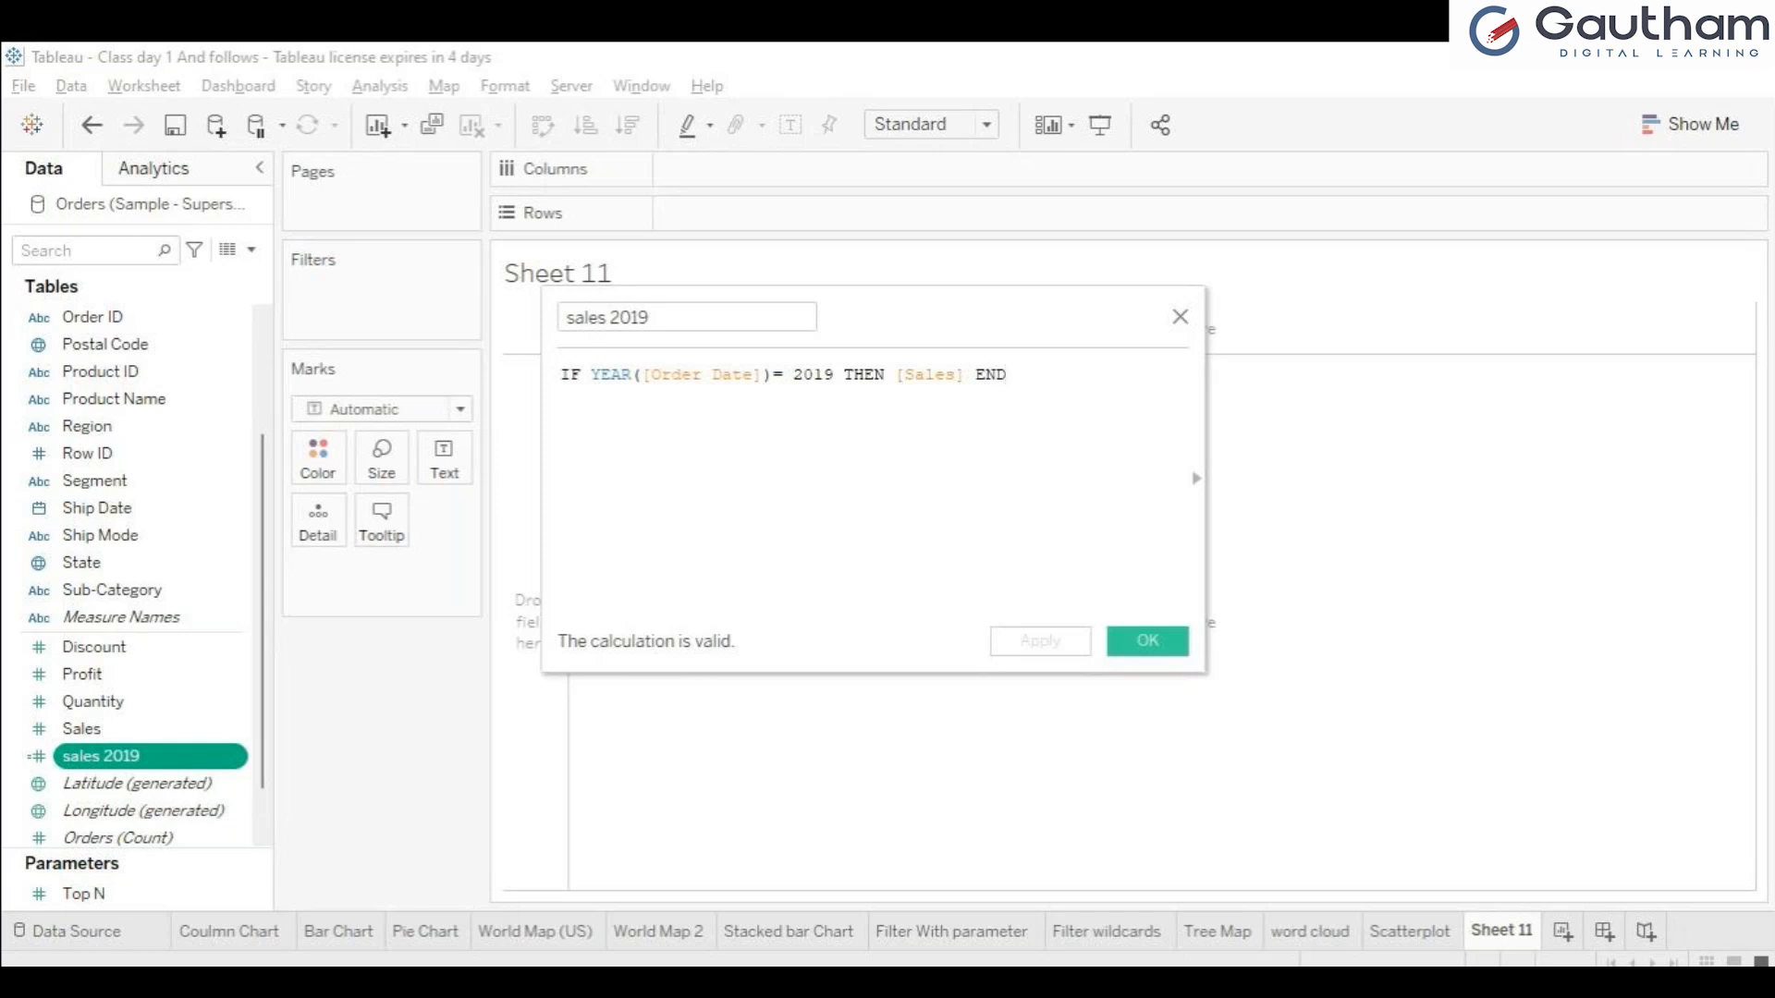
pyautogui.moveTo(1007, 375); pyautogui.dragTo(560, 375)
pyautogui.hotkey('ctrl', 'c')
pyautogui.click(1006, 375)
pyautogui.click(1147, 640)
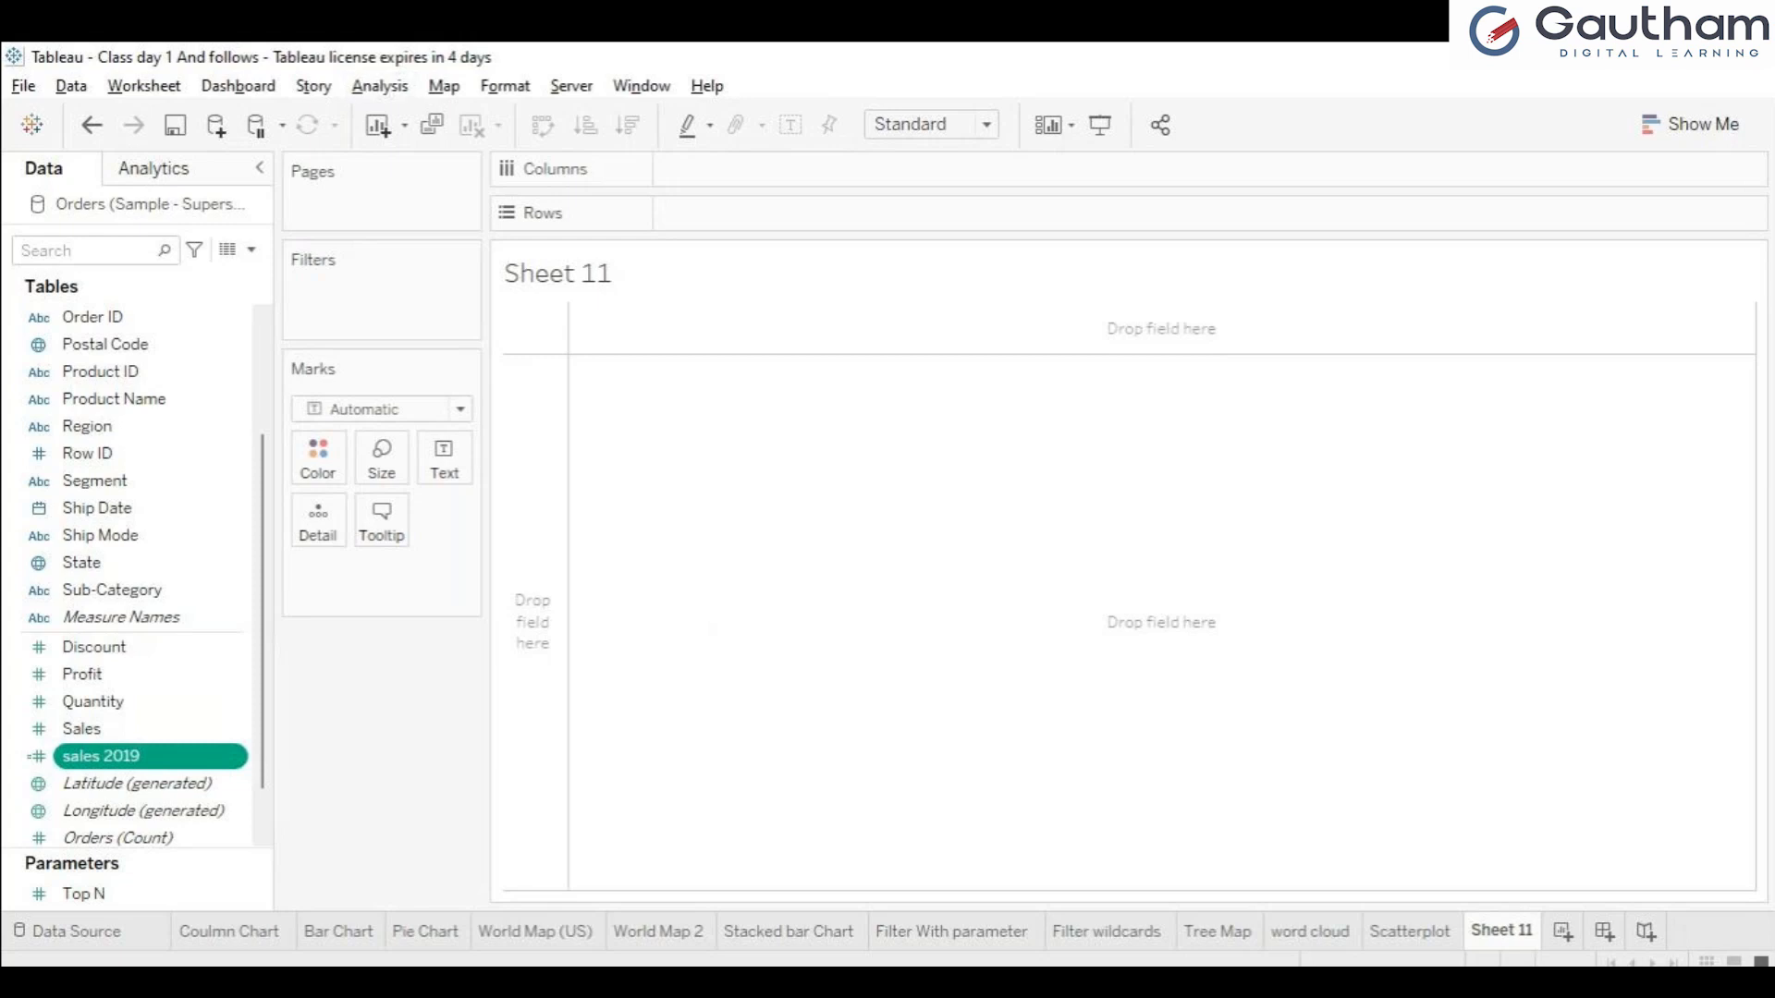
# Create a calculated field named sales 2018 and paste the copied sales 2019 formula into it.
pyautogui.write('sales')
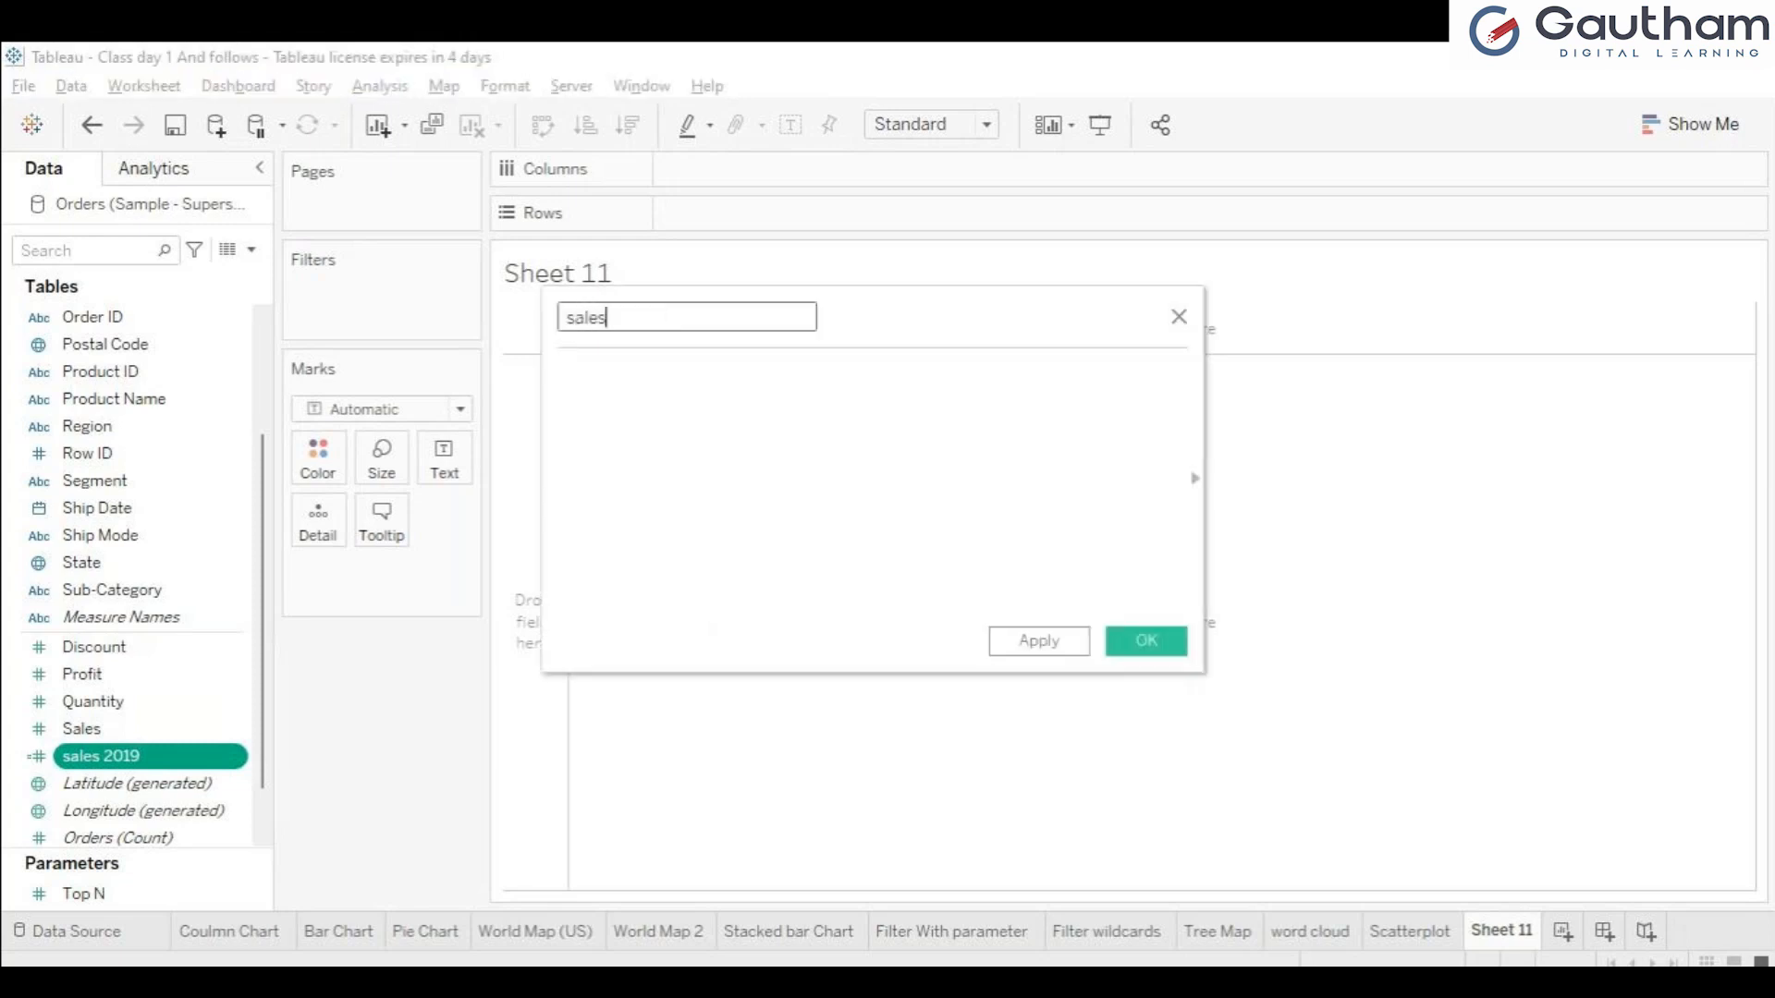
pyautogui.write(' 2018')
pyautogui.click(562, 374)
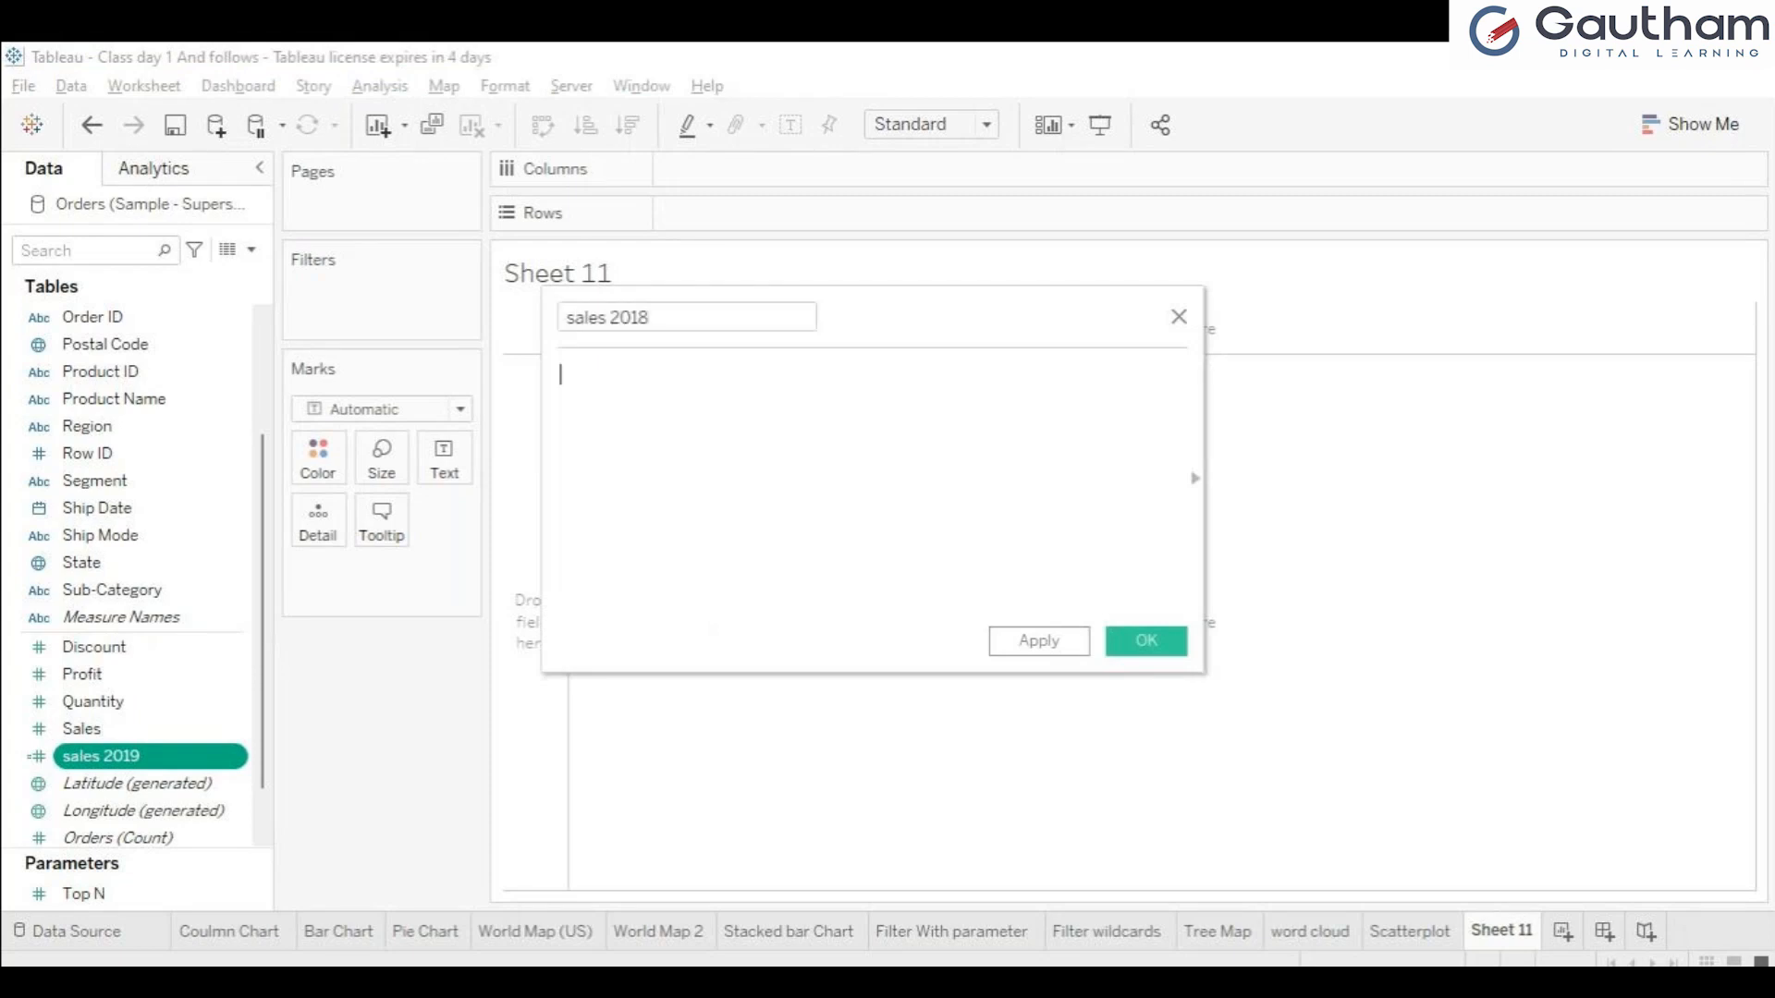
pyautogui.hotkey('ctrl', 'v')
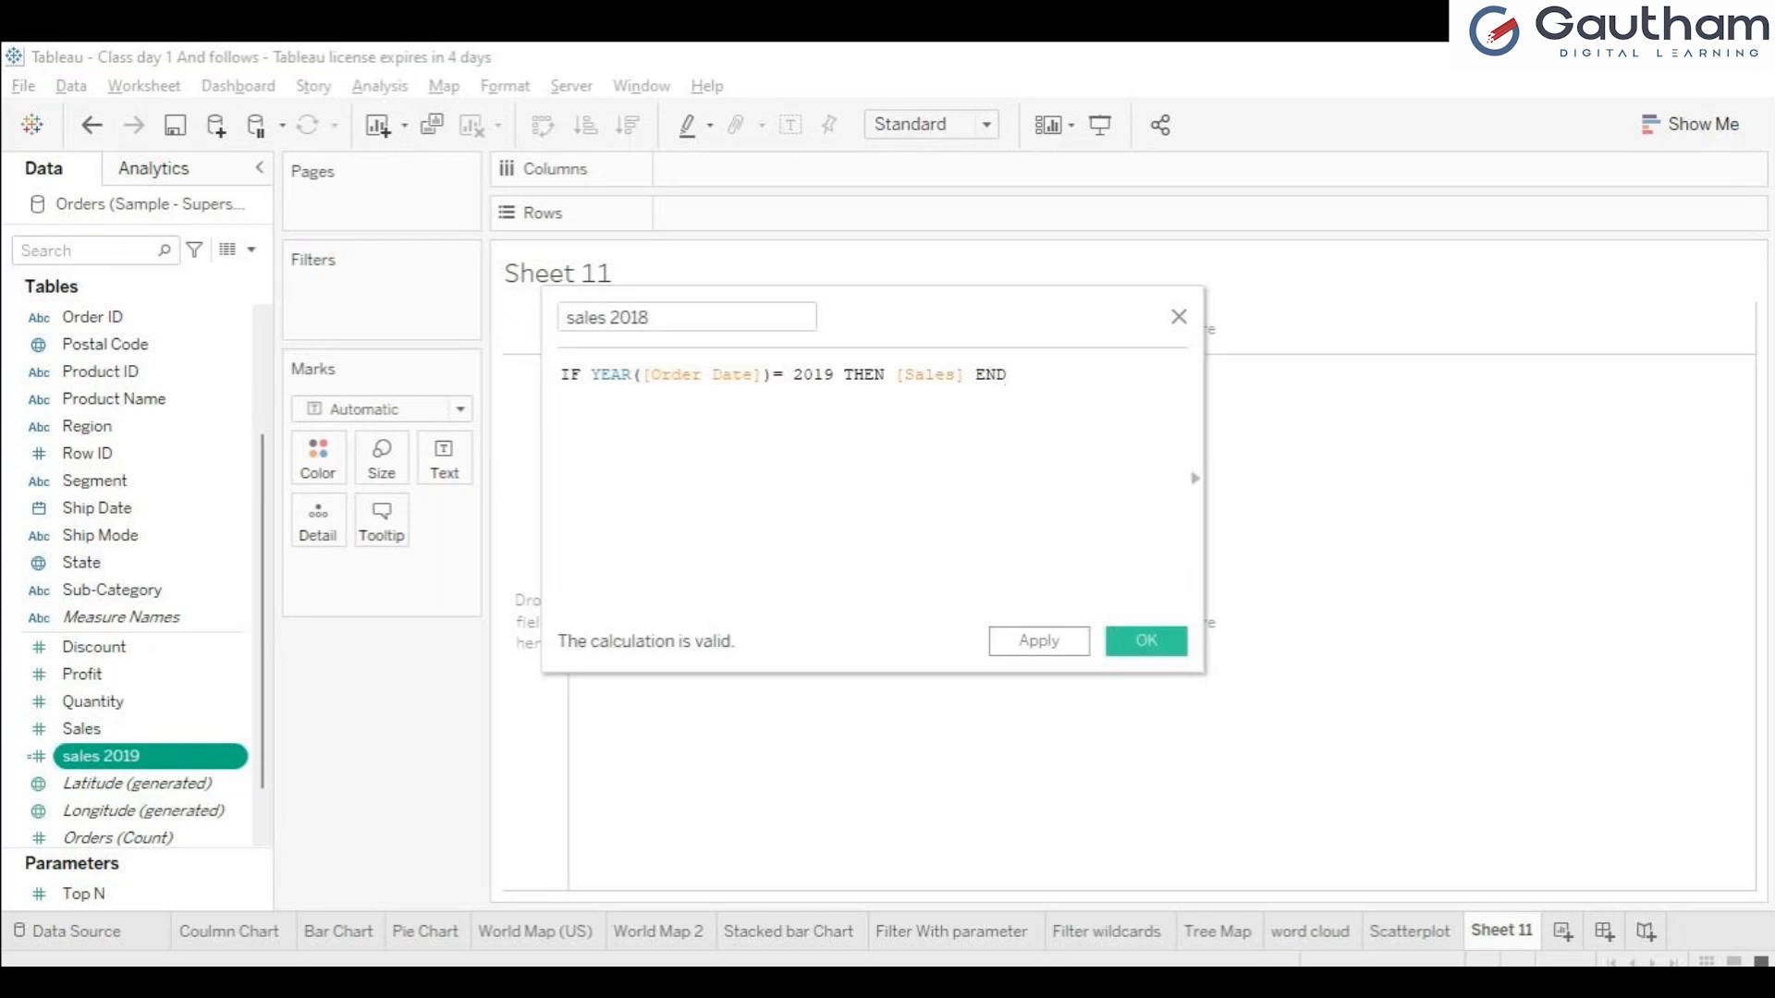
# Change the year in the sales 2018 formula to 2018, apply it and save the field.
pyautogui.press('BackSpace')
pyautogui.write('8')
pyautogui.click(1039, 640)
pyautogui.click(1147, 641)
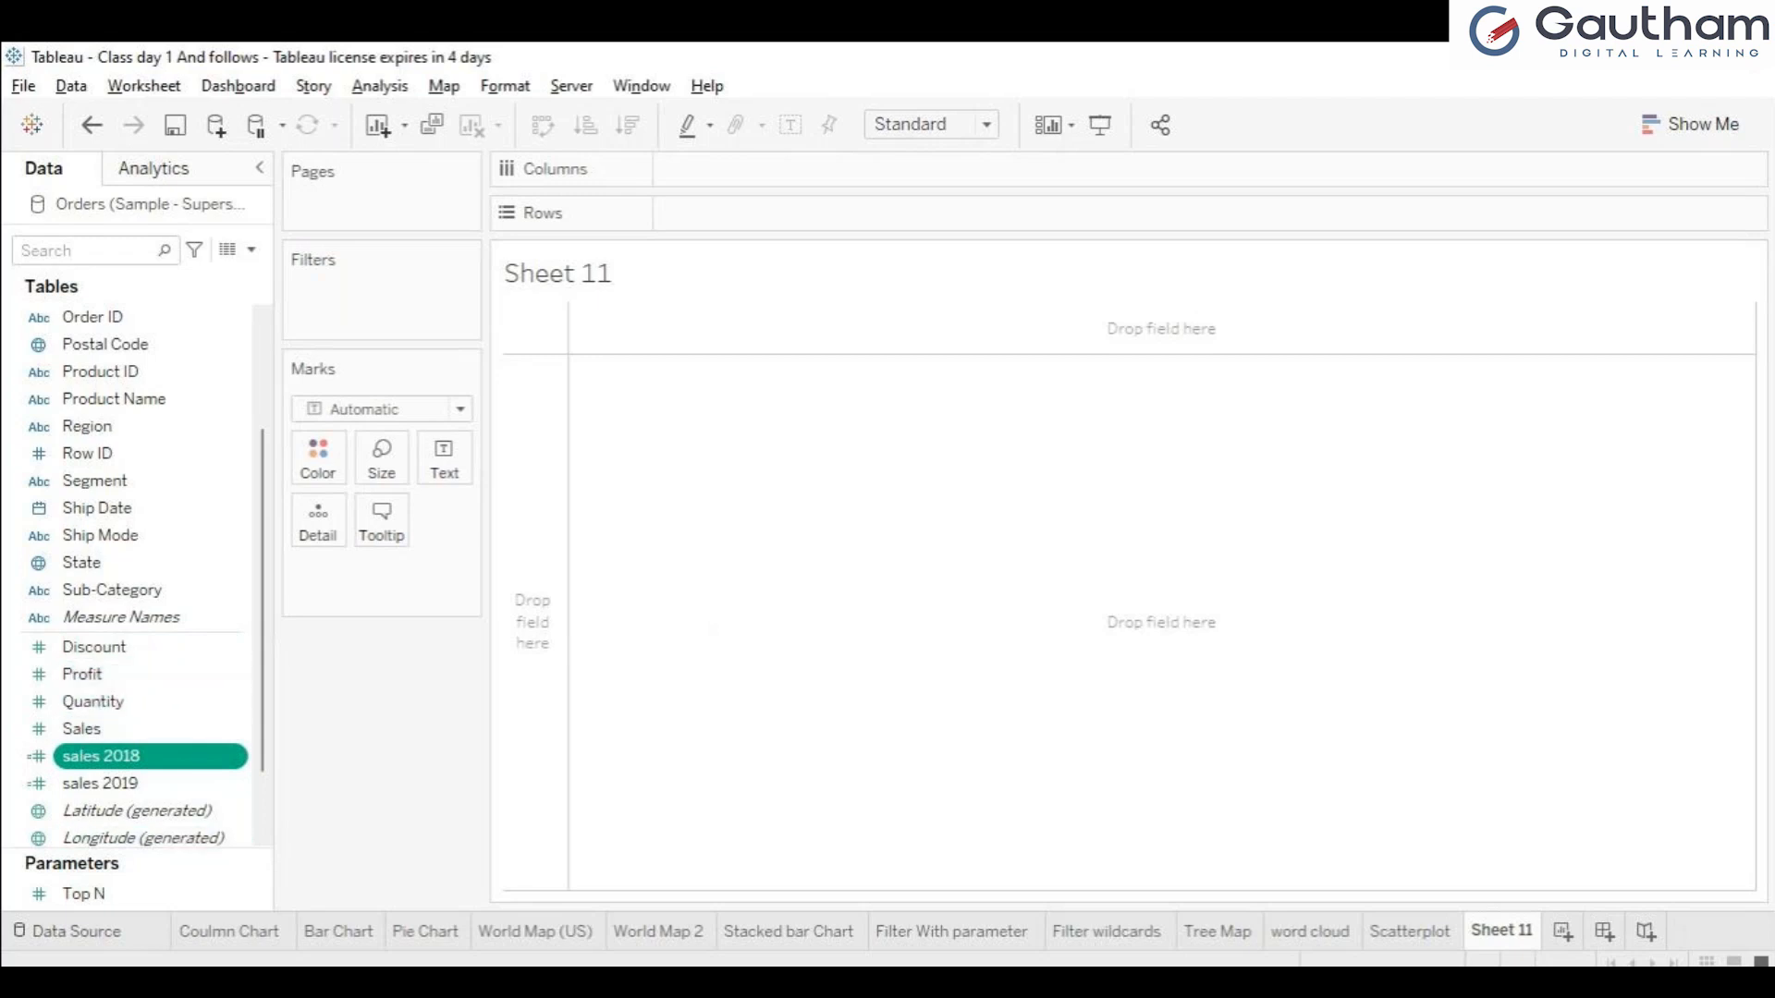
# View the Orders data source page and return to Sheet 11.
pyautogui.click(76, 932)
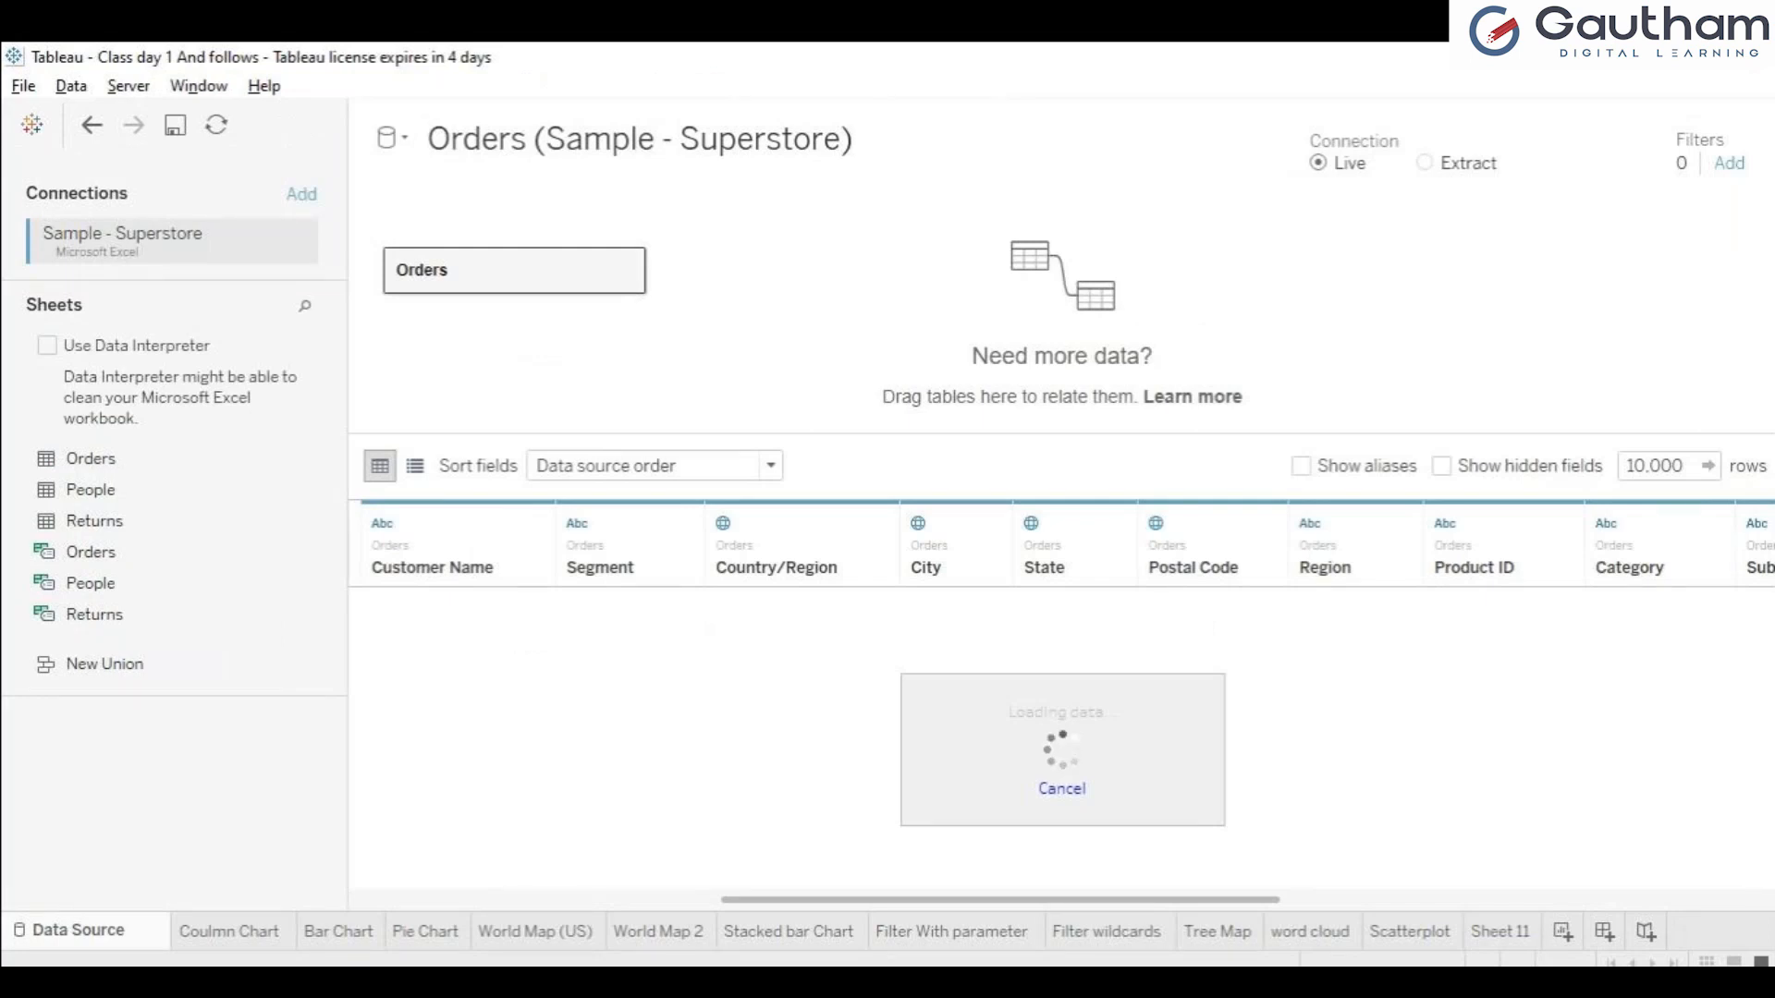
pyautogui.click(1500, 932)
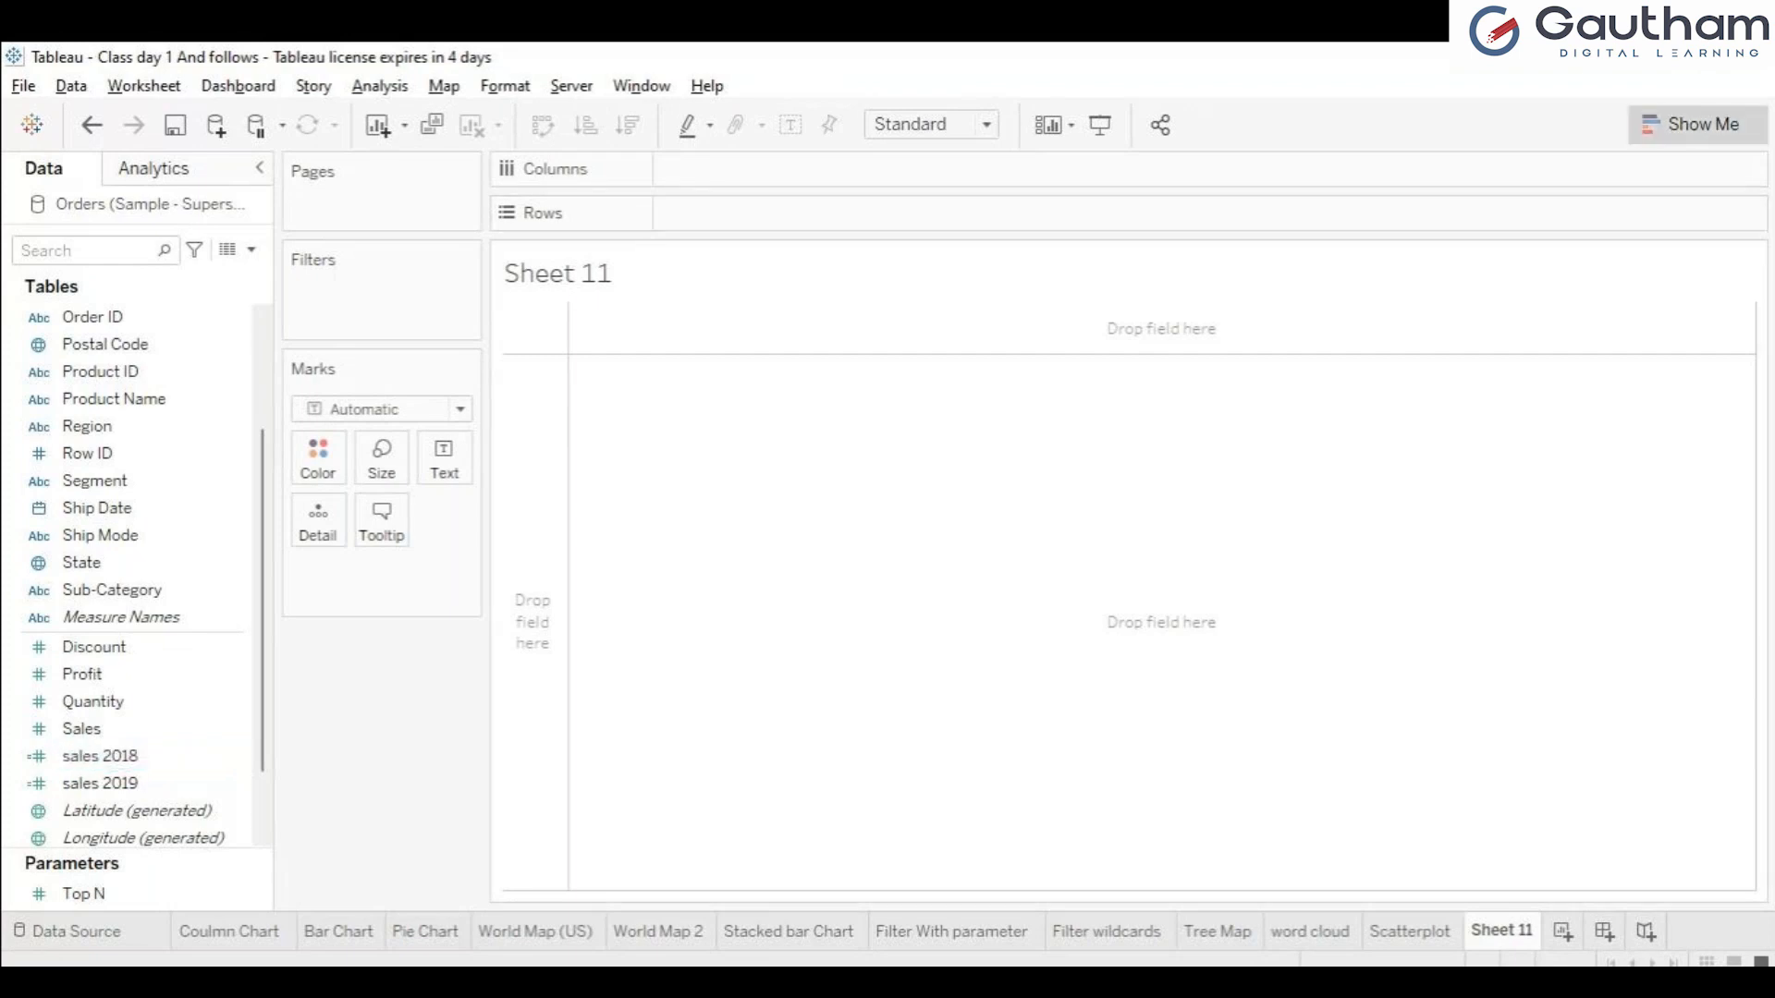
# Try a bullet graph of the sales 2018 and sales 2019 measures on Sheet 11 and undo it.
pyautogui.click(1698, 124)
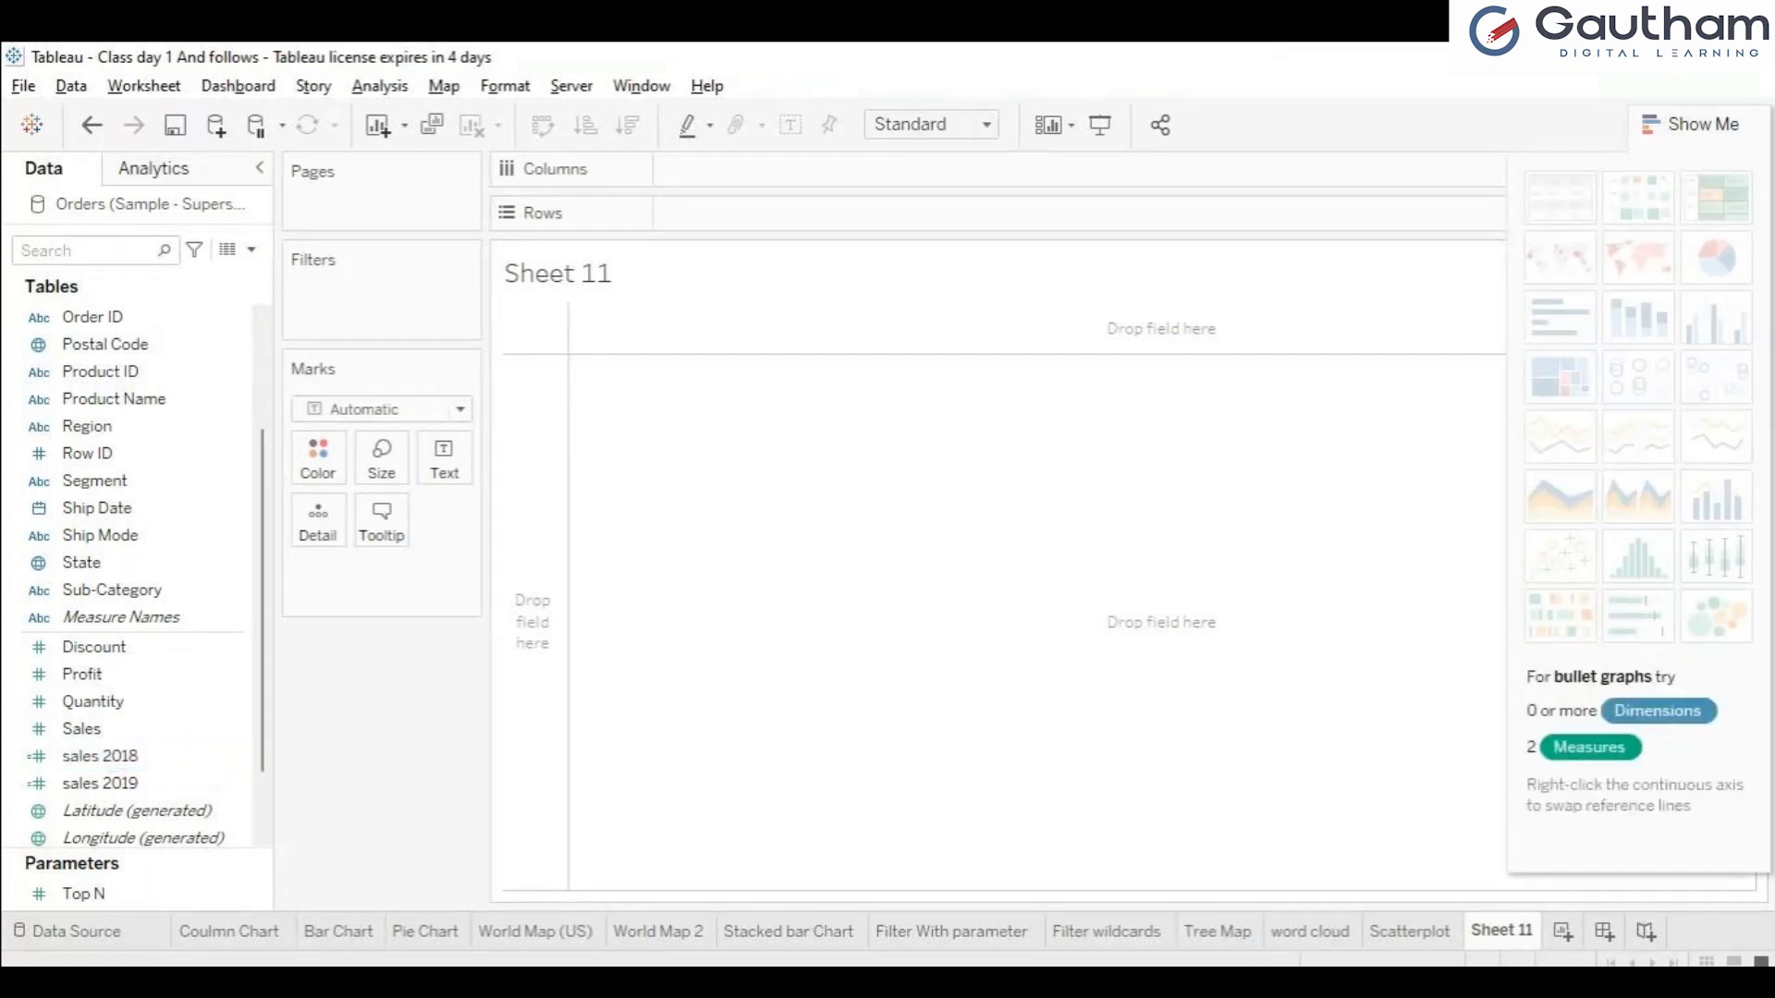
pyautogui.click(102, 756)
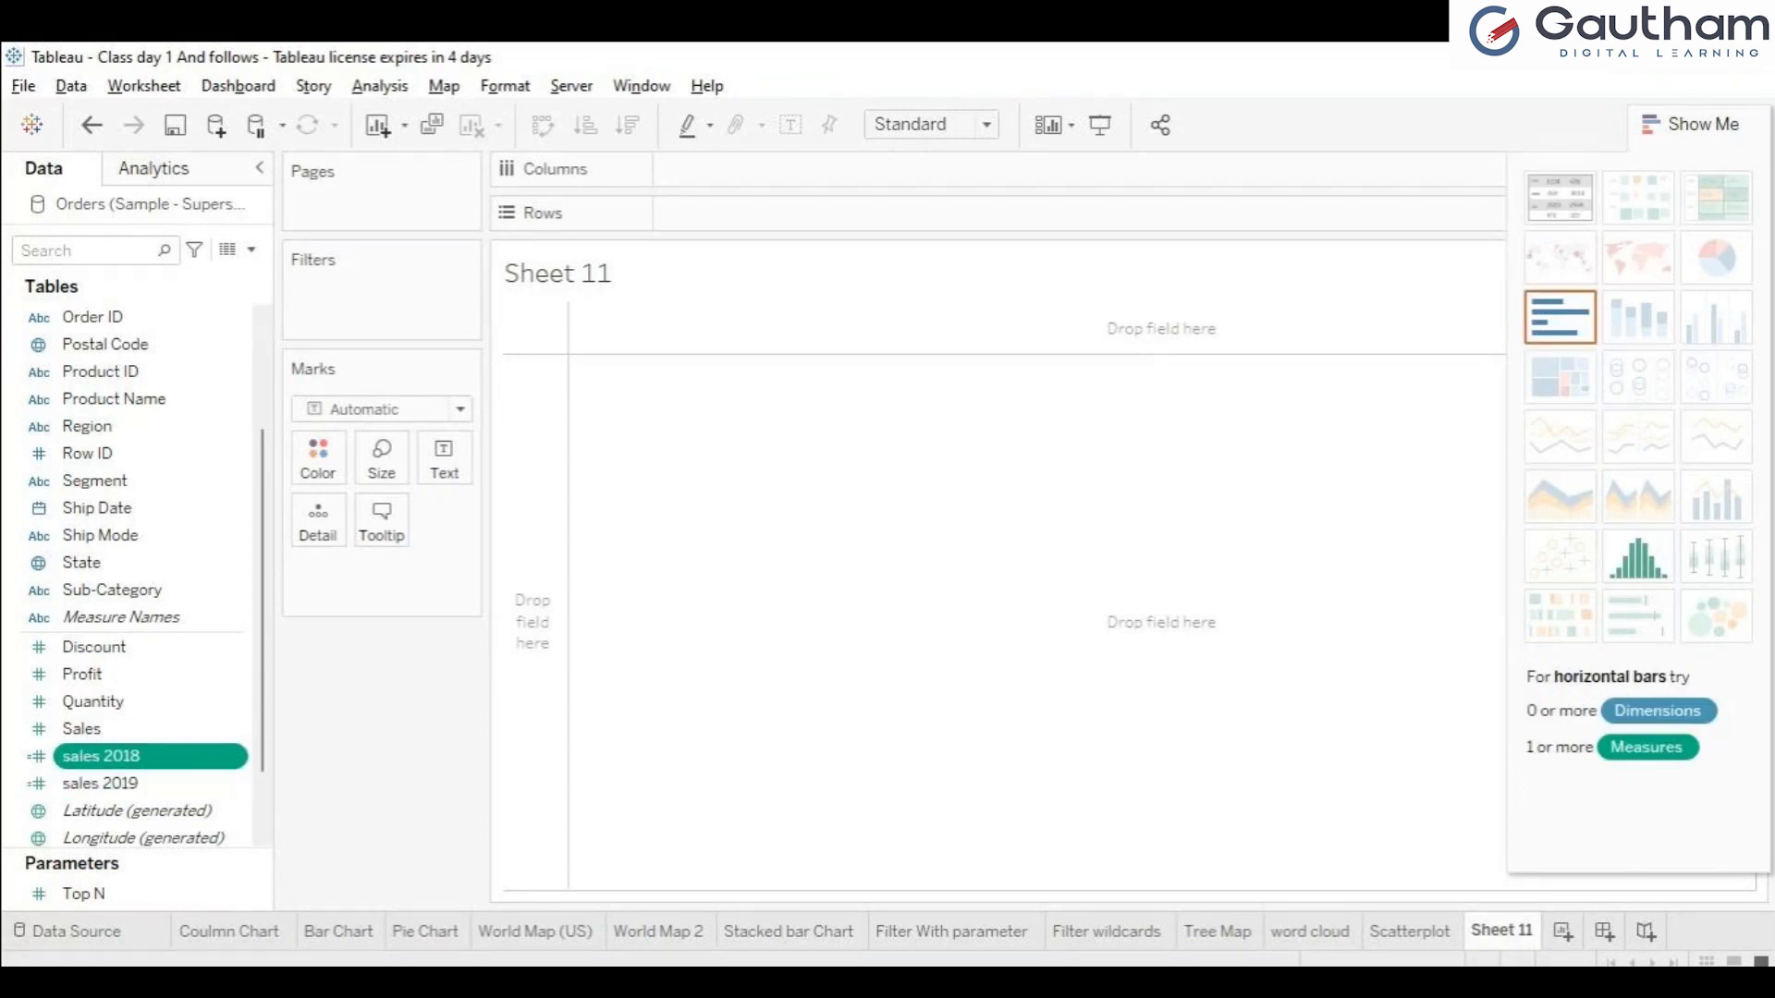
pyautogui.click(148, 784)
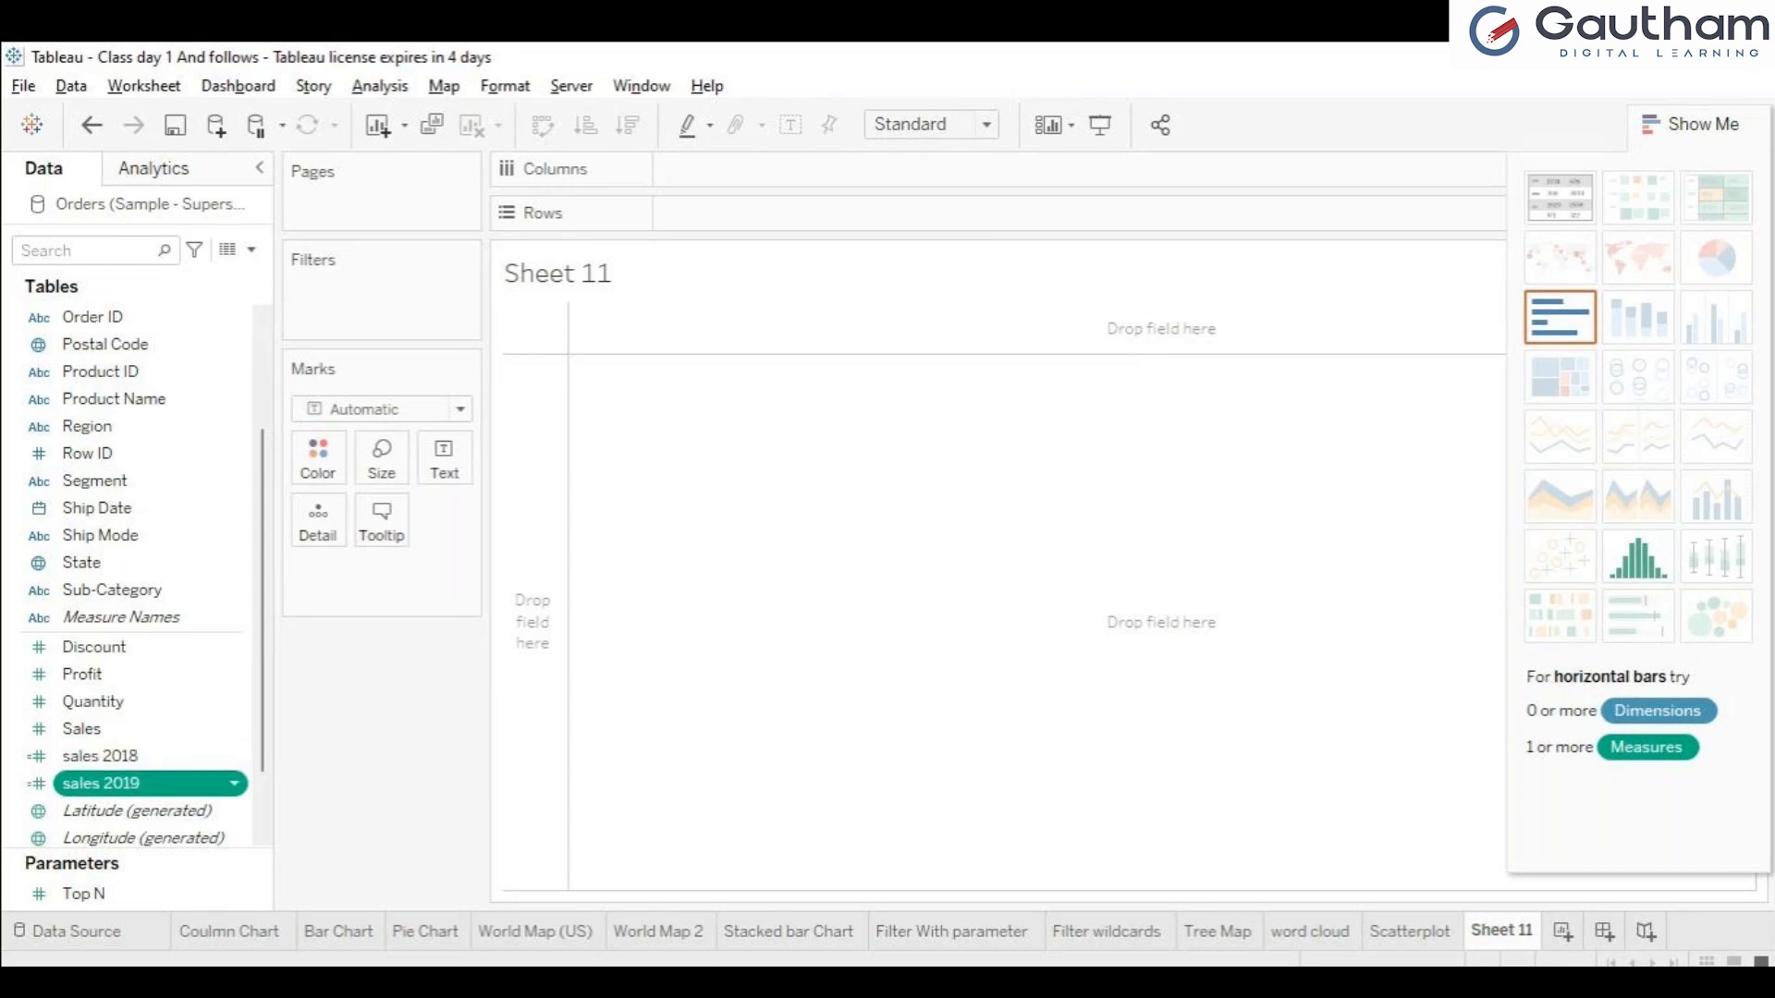
pyautogui.keyDown('ctrl'); pyautogui.click(147, 757); pyautogui.keyUp('ctrl')
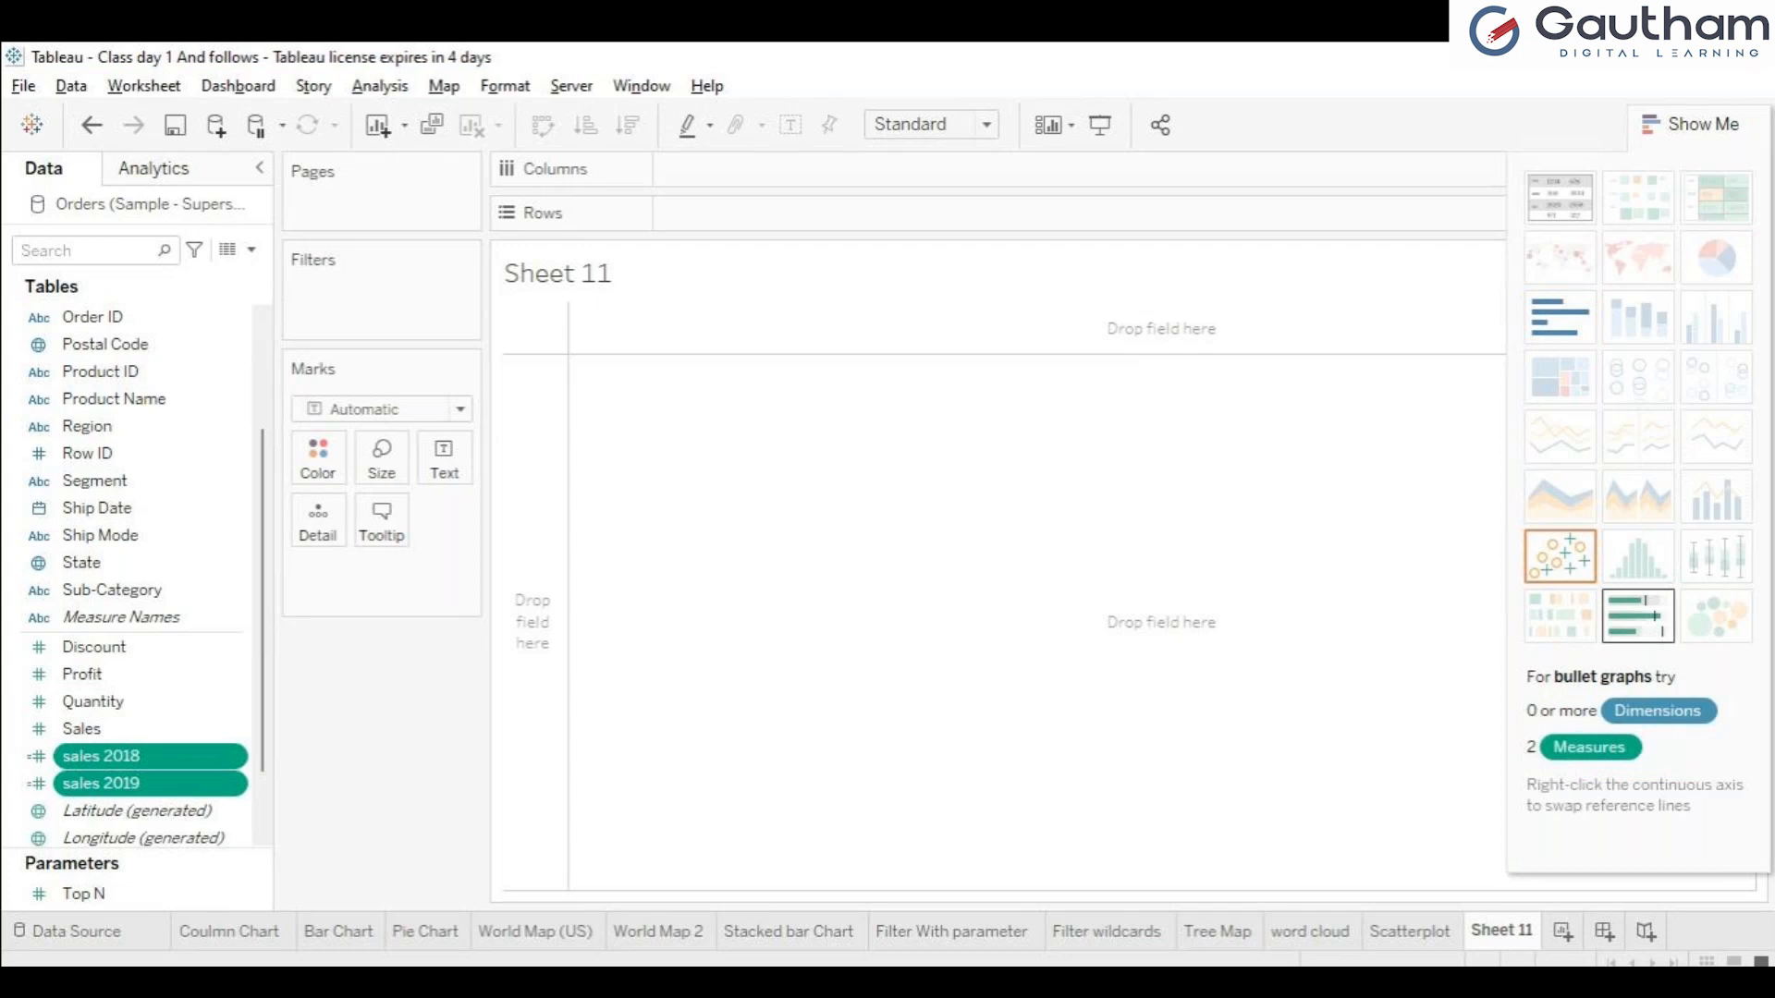
pyautogui.click(1637, 615)
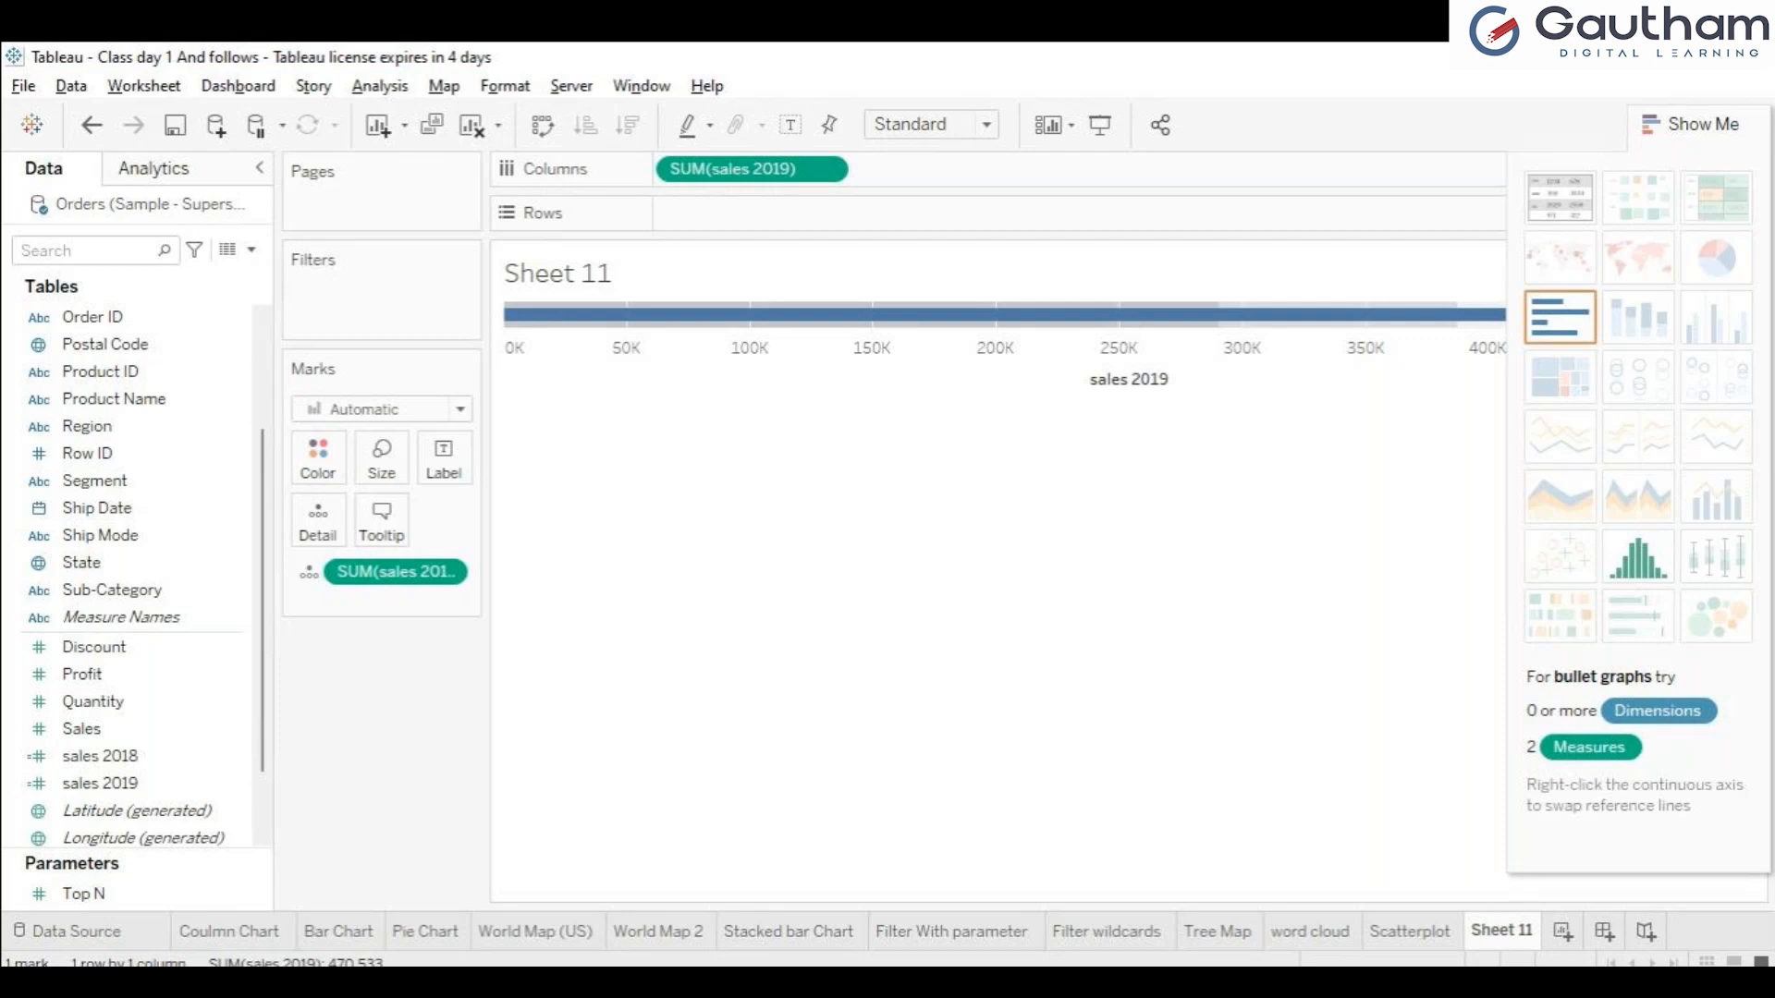
pyautogui.hotkey('ctrl', 'z')
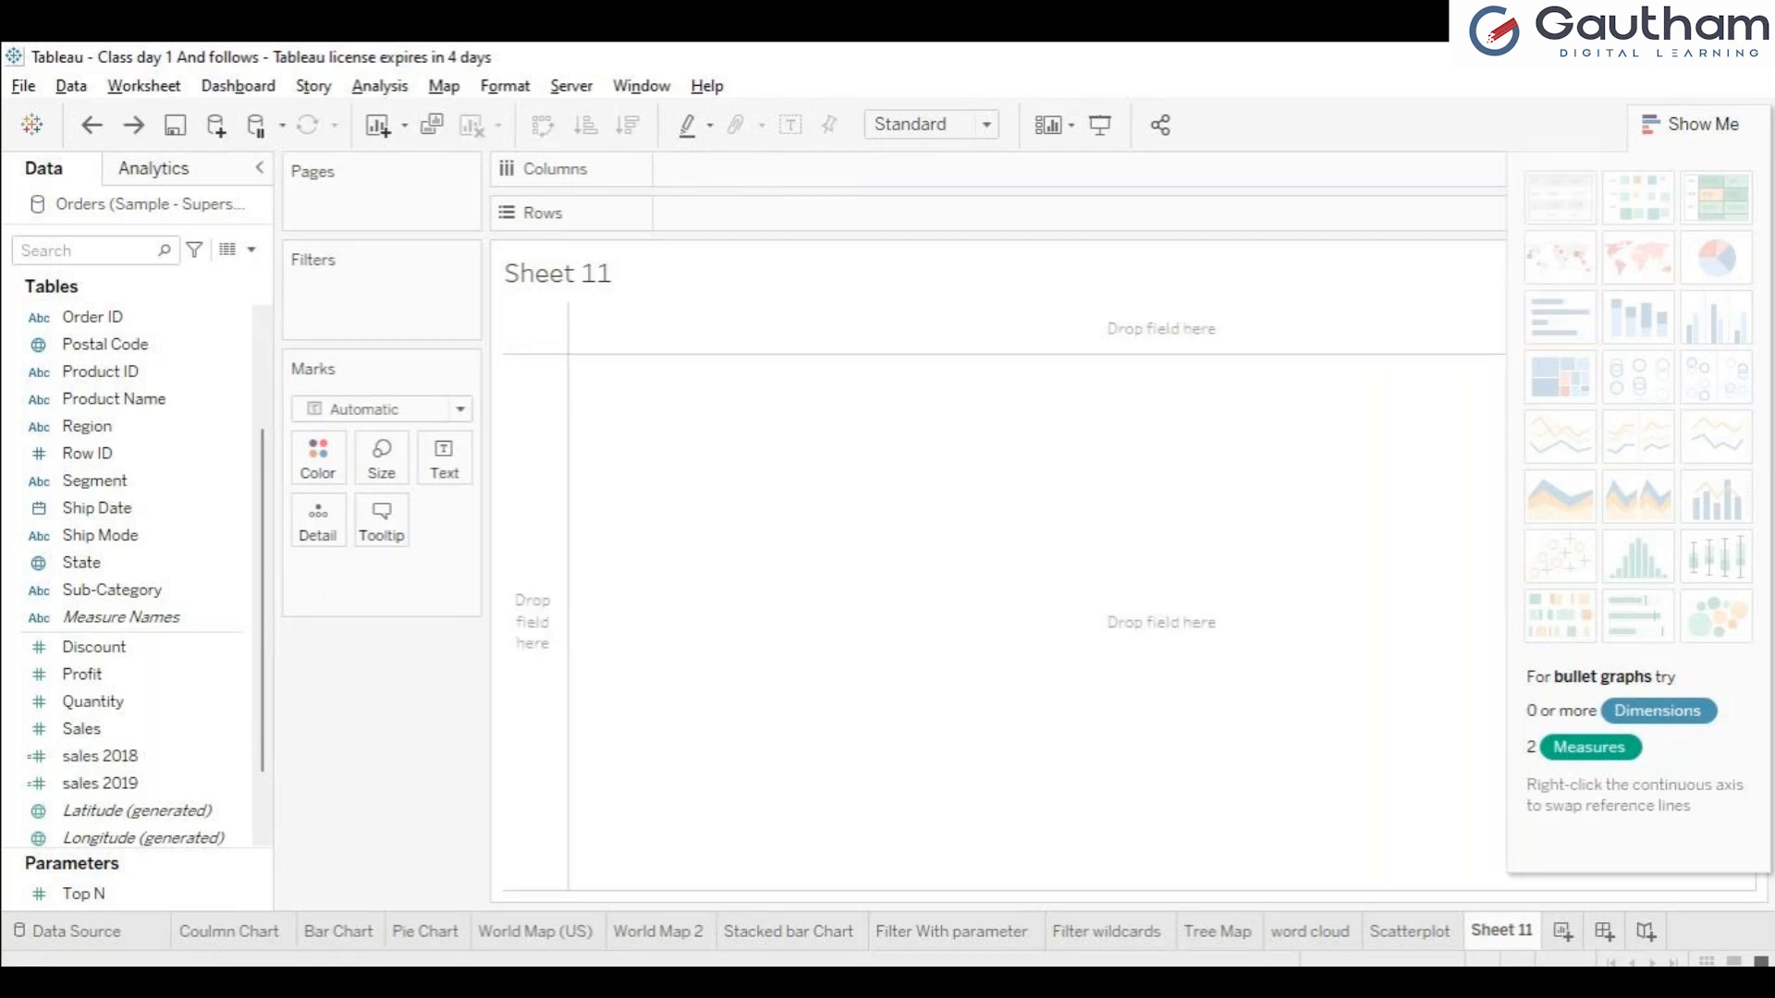
# Build a bullet graph from the sales 2018 and sales 2019 measures with Show Me, and close the chart chooser.
pyautogui.click(138, 756)
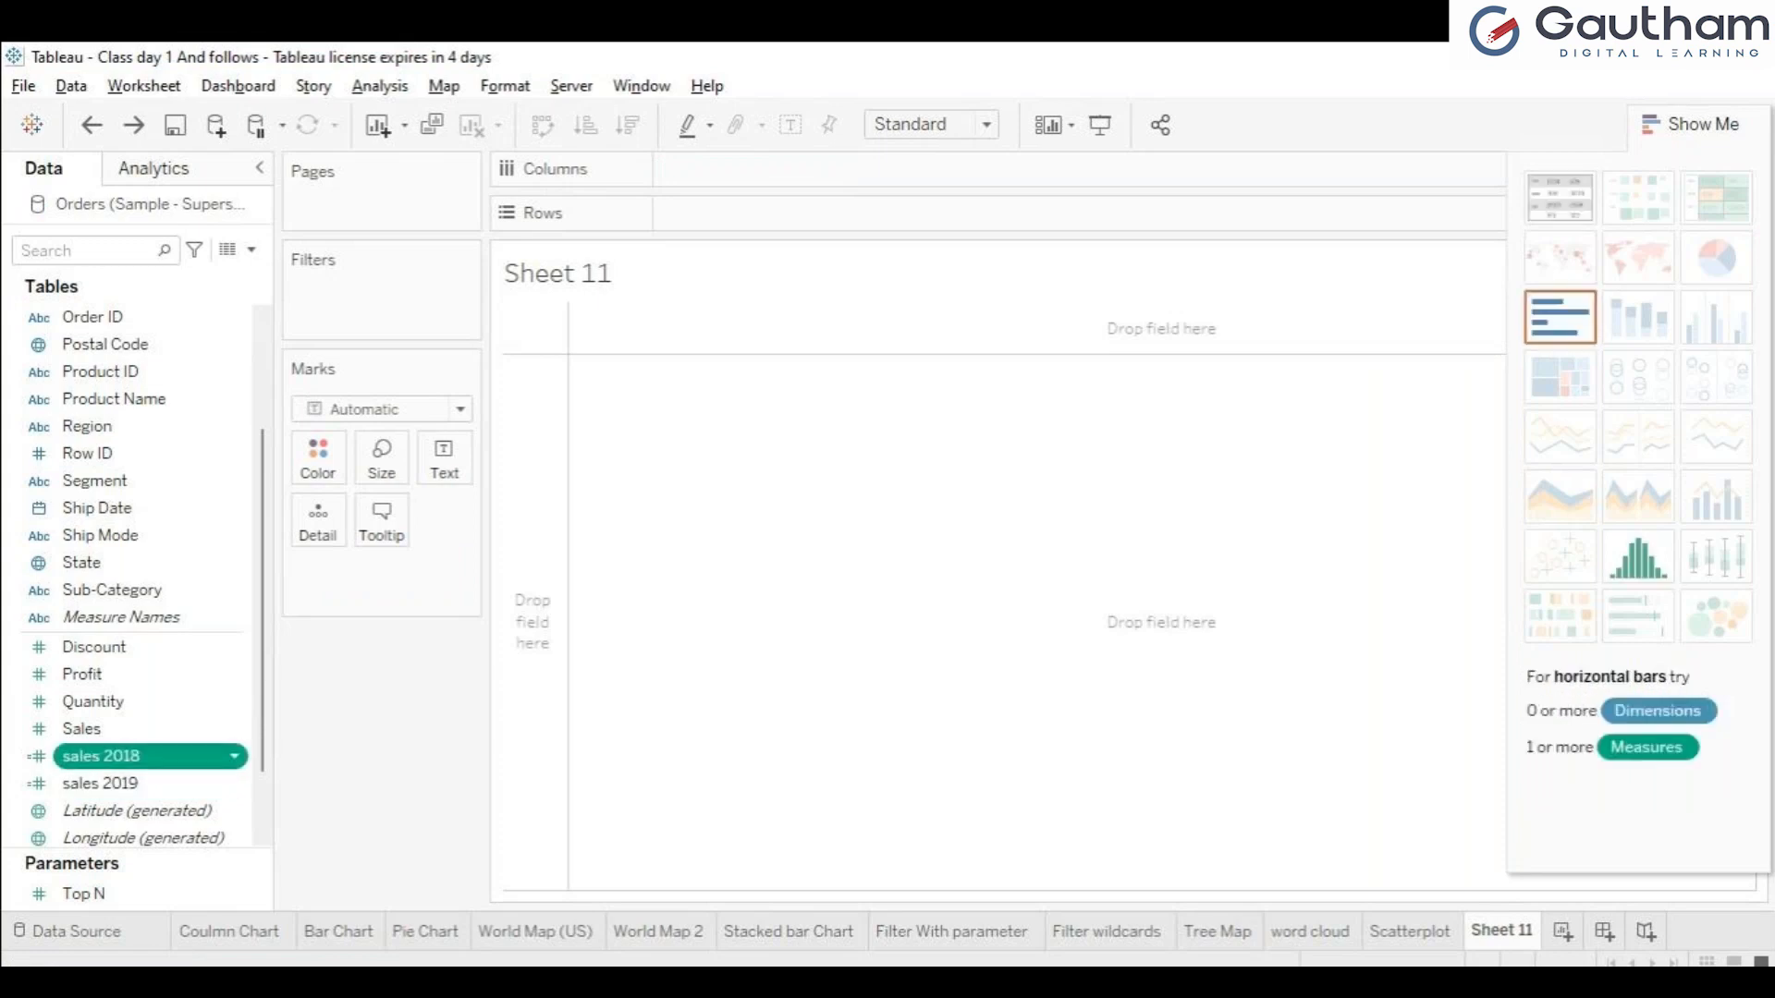
pyautogui.keyDown('ctrl'); pyautogui.click(139, 783); pyautogui.keyUp('ctrl')
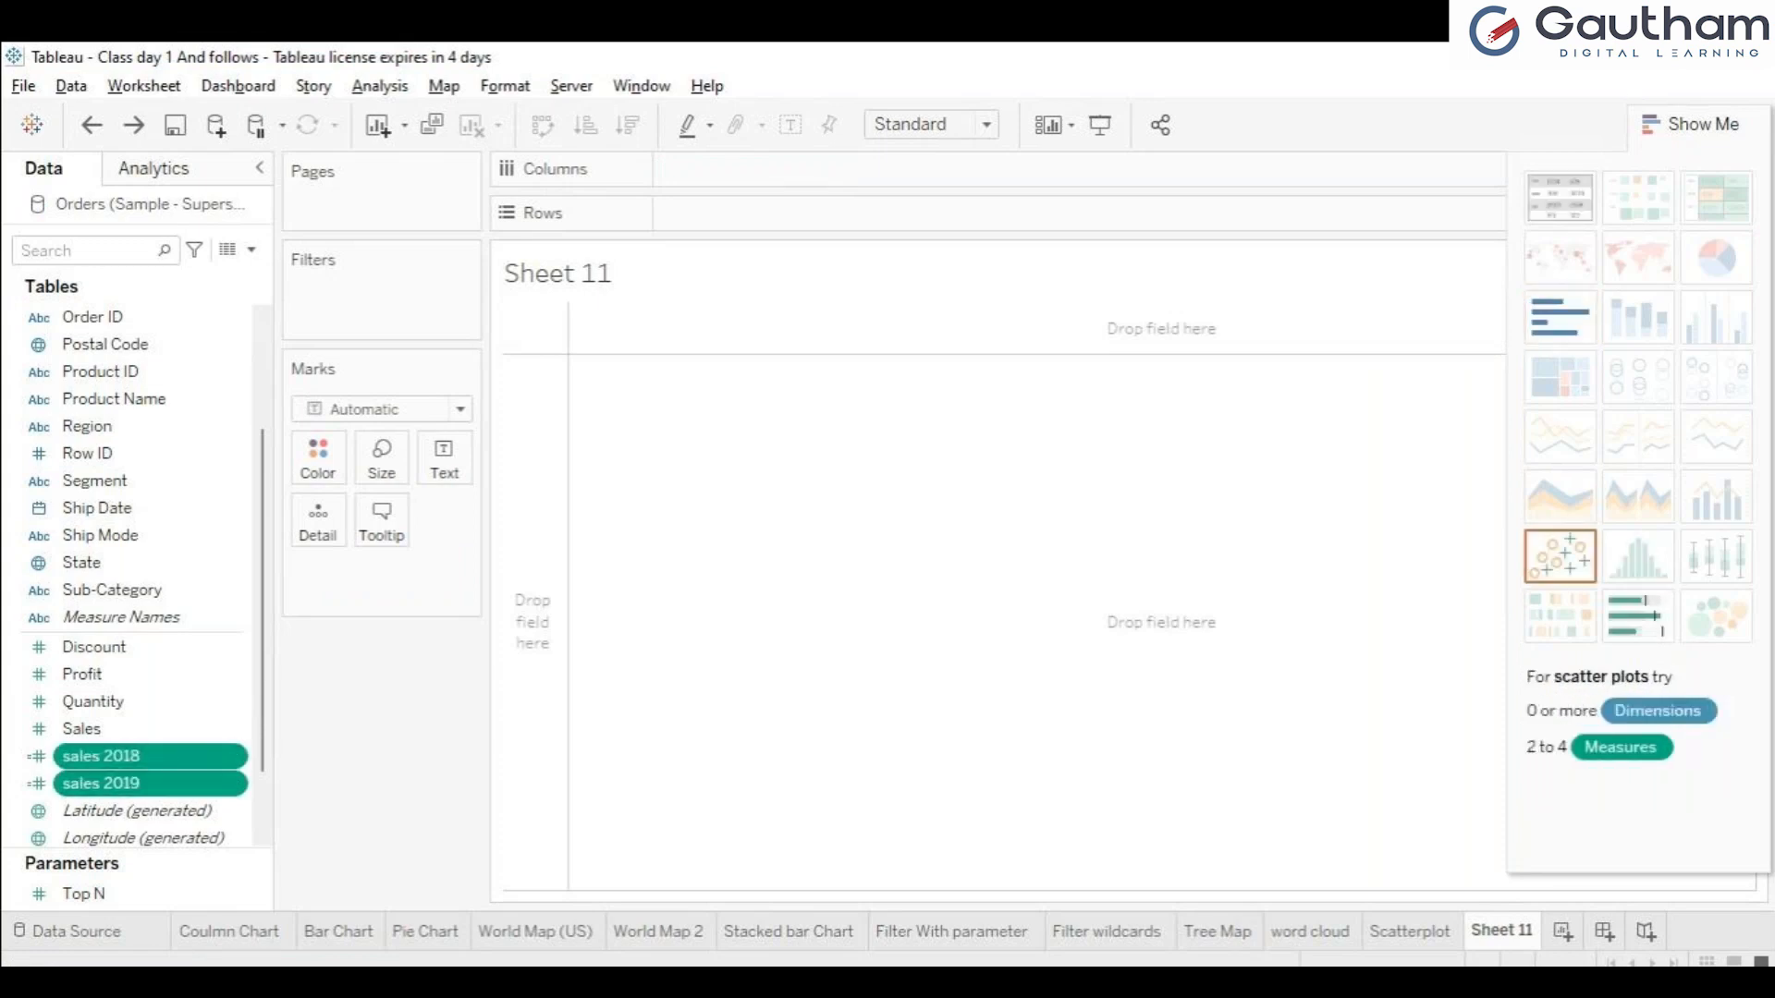
pyautogui.click(1637, 614)
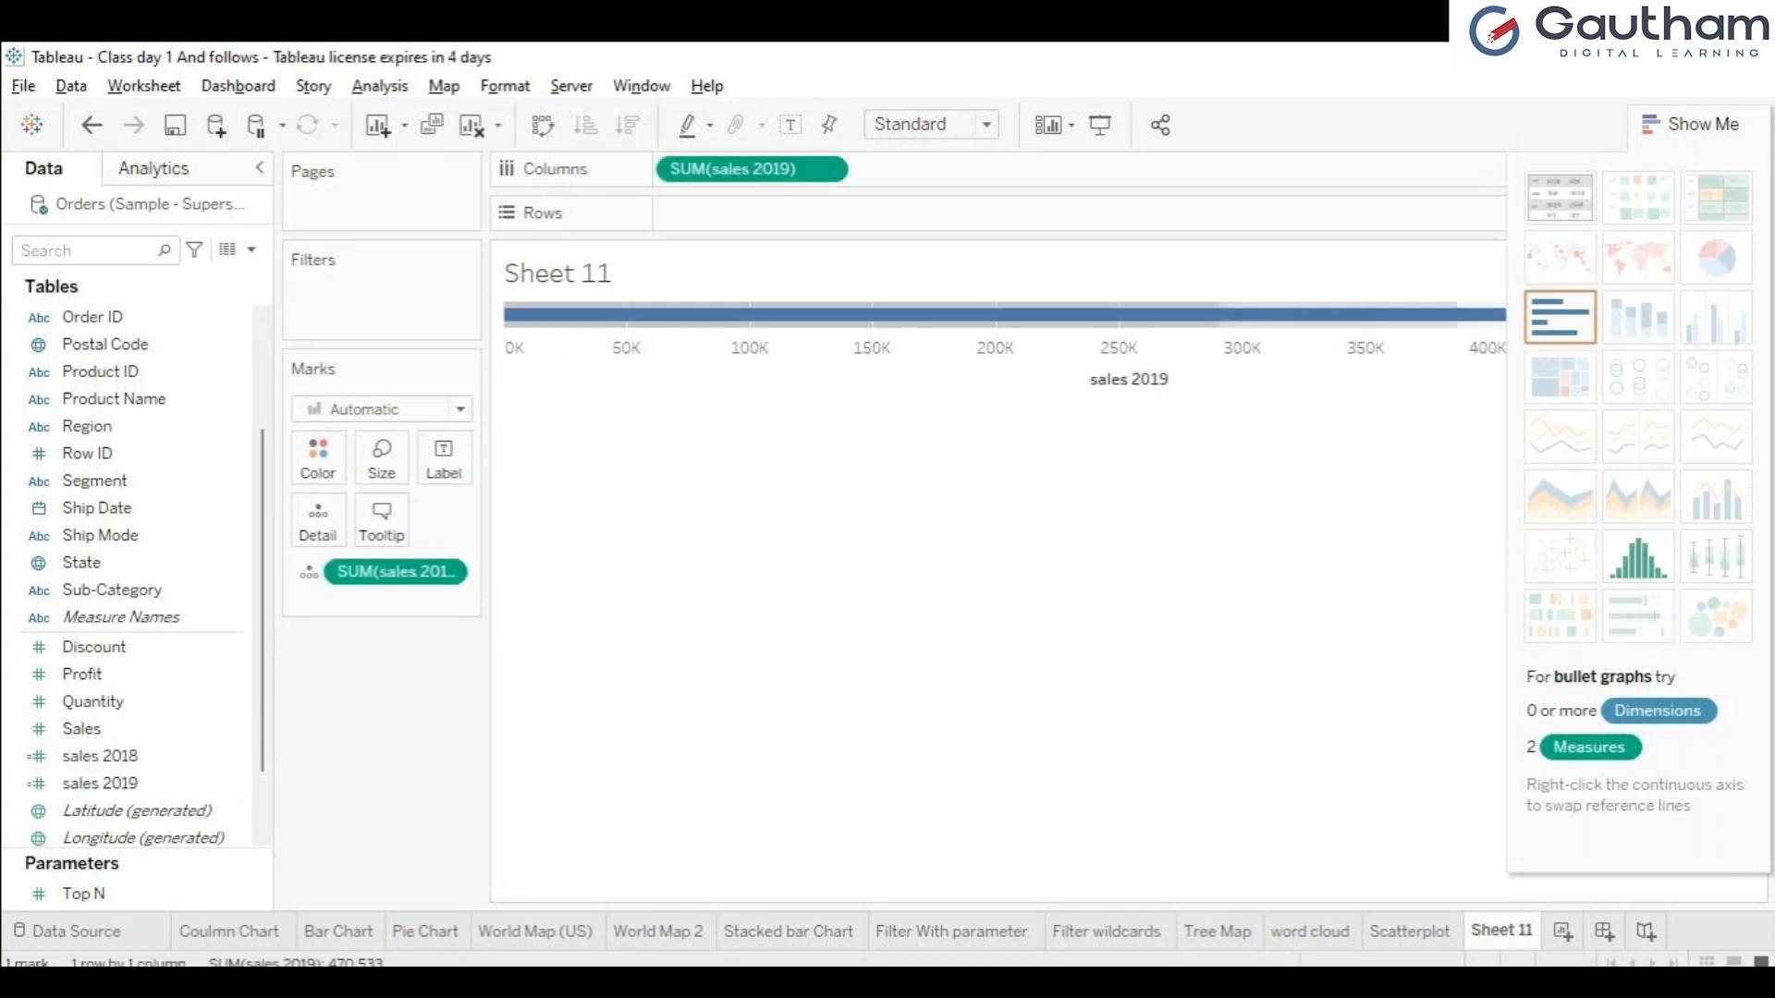
pyautogui.click(1692, 125)
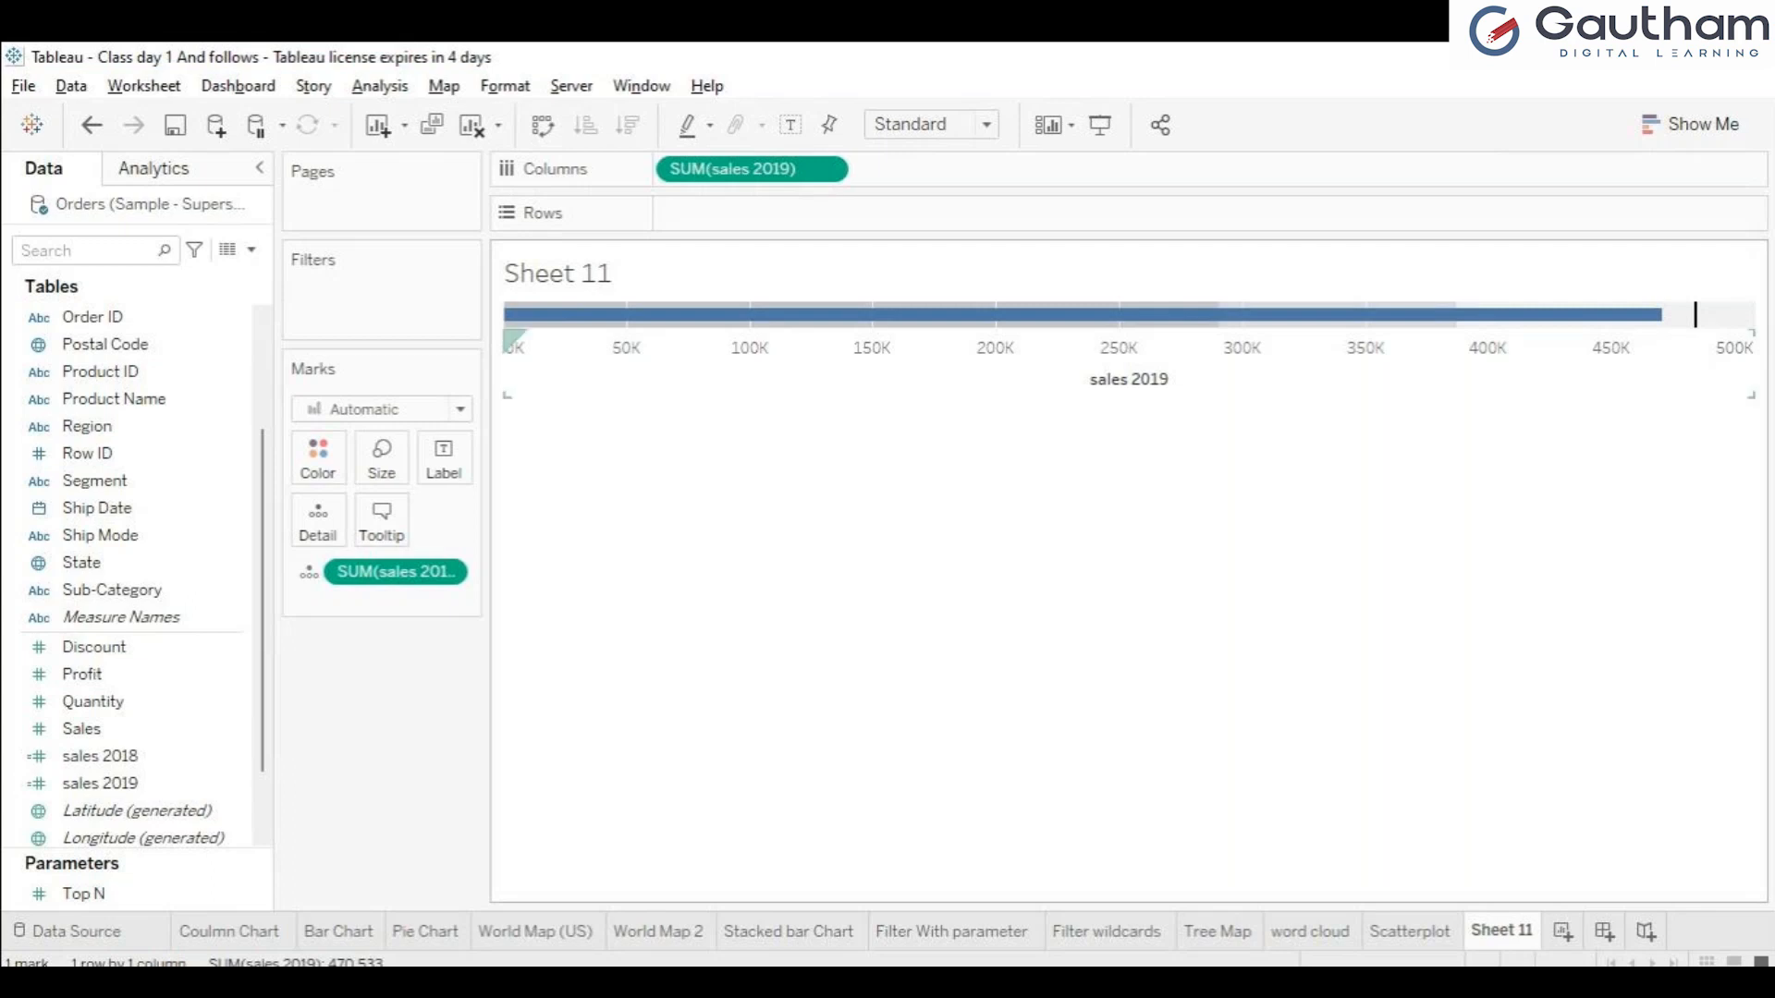
pyautogui.moveTo(641, 314)
pyautogui.moveTo(1460, 314)
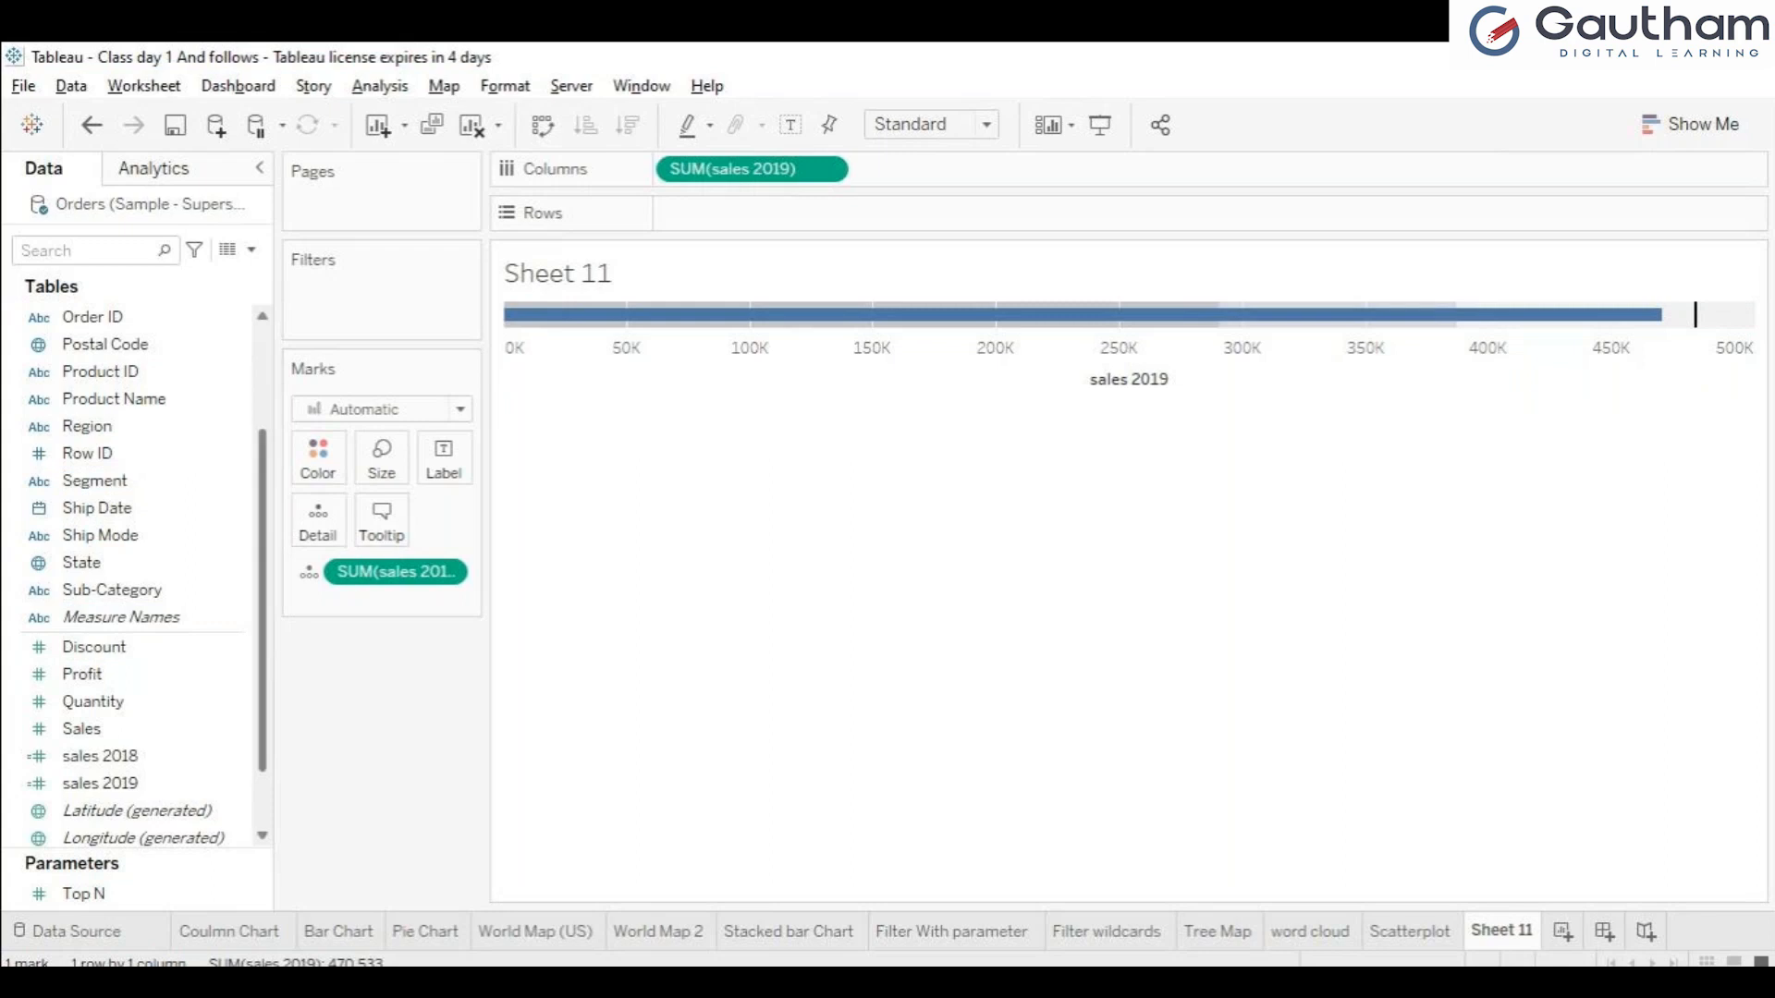
# Try breaking the bullet graph down by Sub-Category on Rows and undo the addition.
pyautogui.scroll(2, 138, 574)
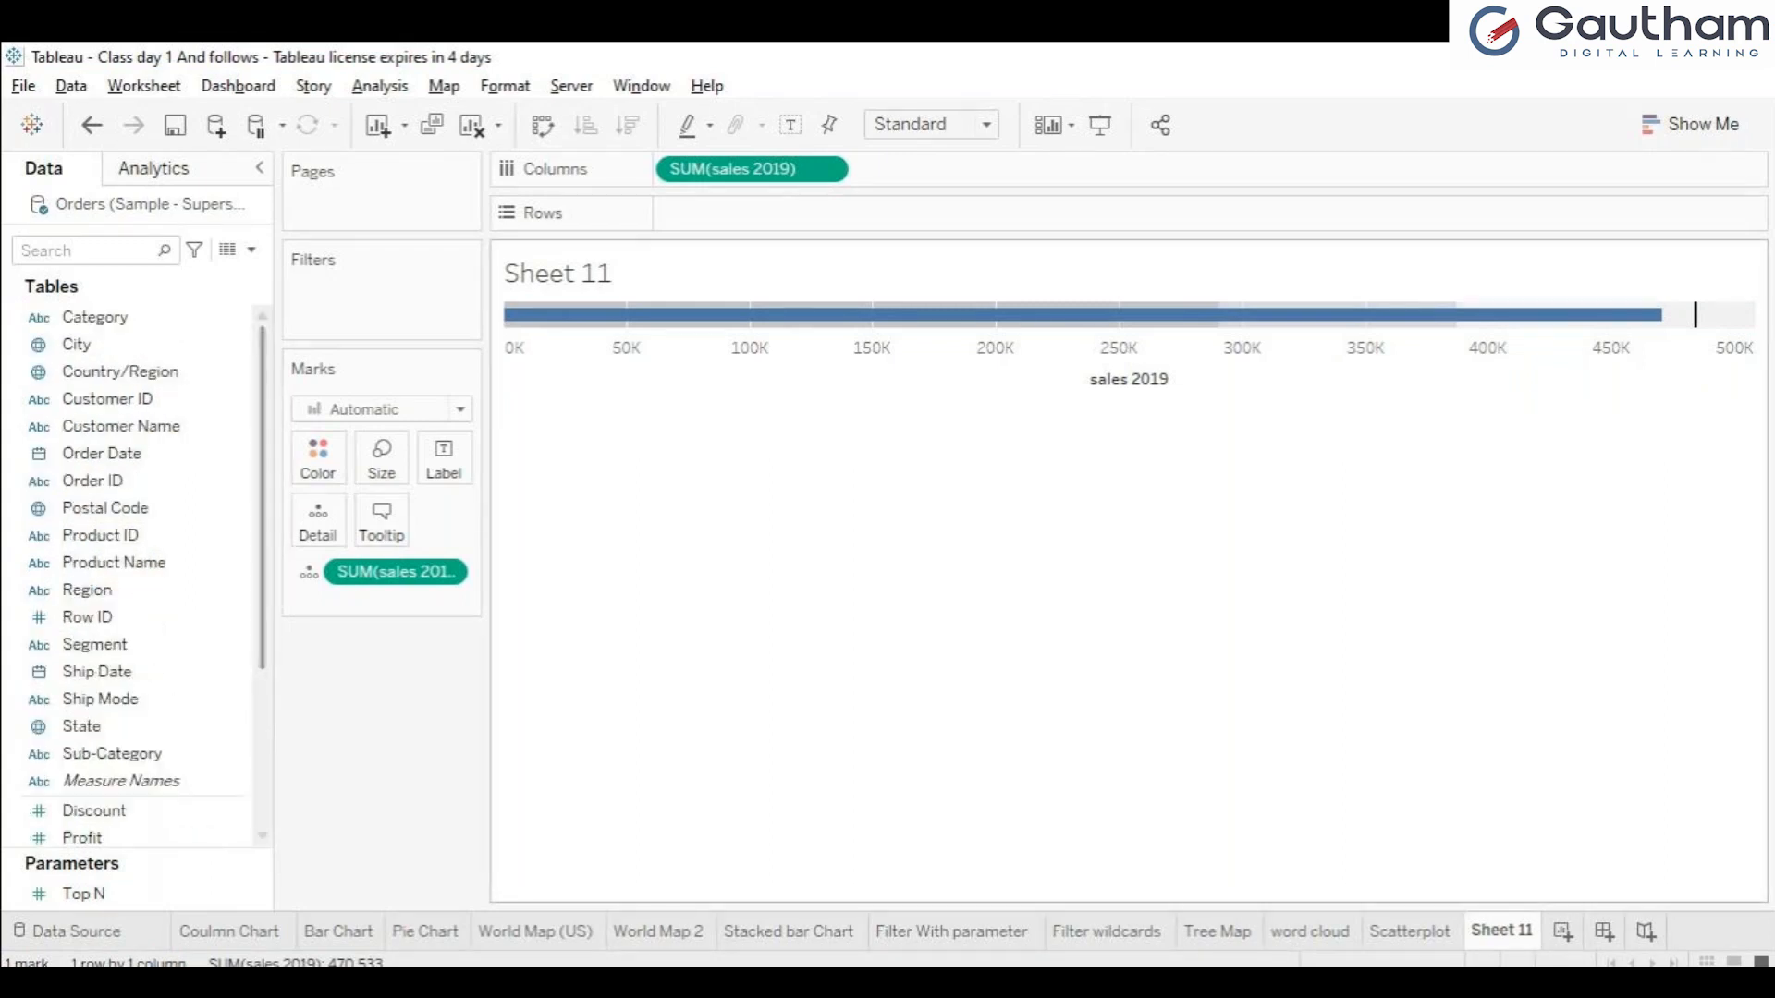
pyautogui.moveTo(138, 753)
pyautogui.mouseDown()
pyautogui.moveTo(243, 675)
pyautogui.moveTo(702, 212)
pyautogui.moveTo(684, 213)
pyautogui.mouseUp()
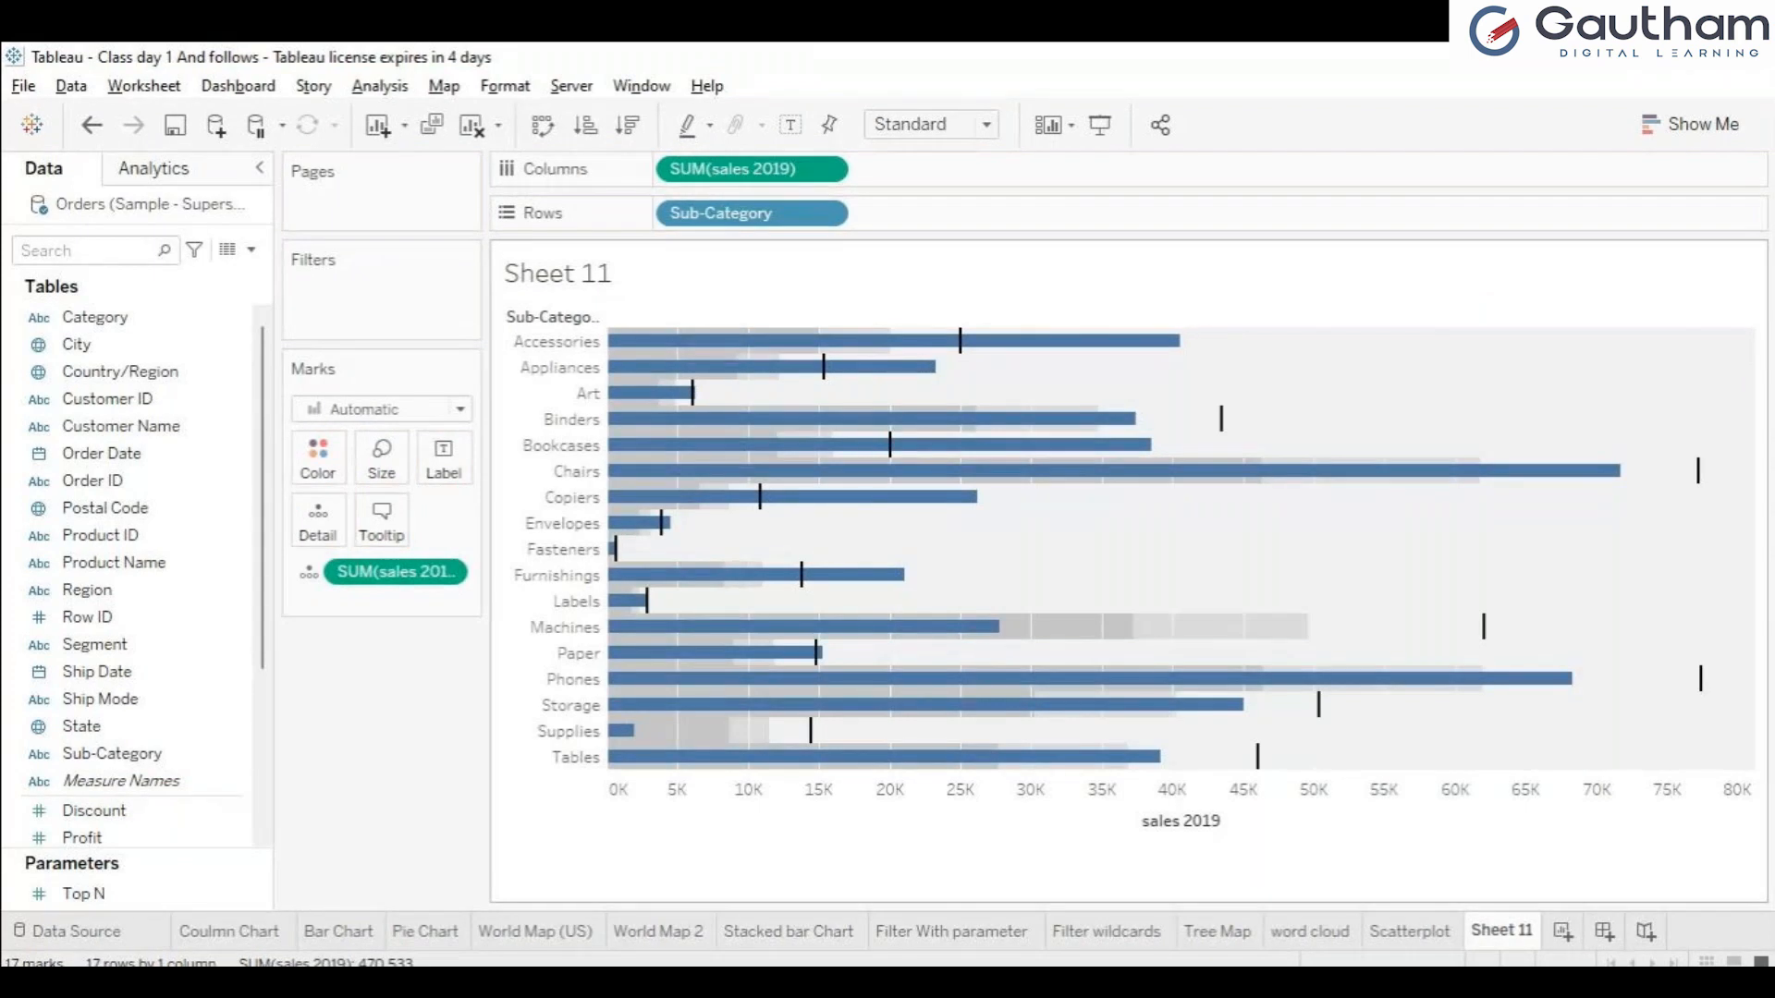
pyautogui.hotkey('ctrl', 'z')
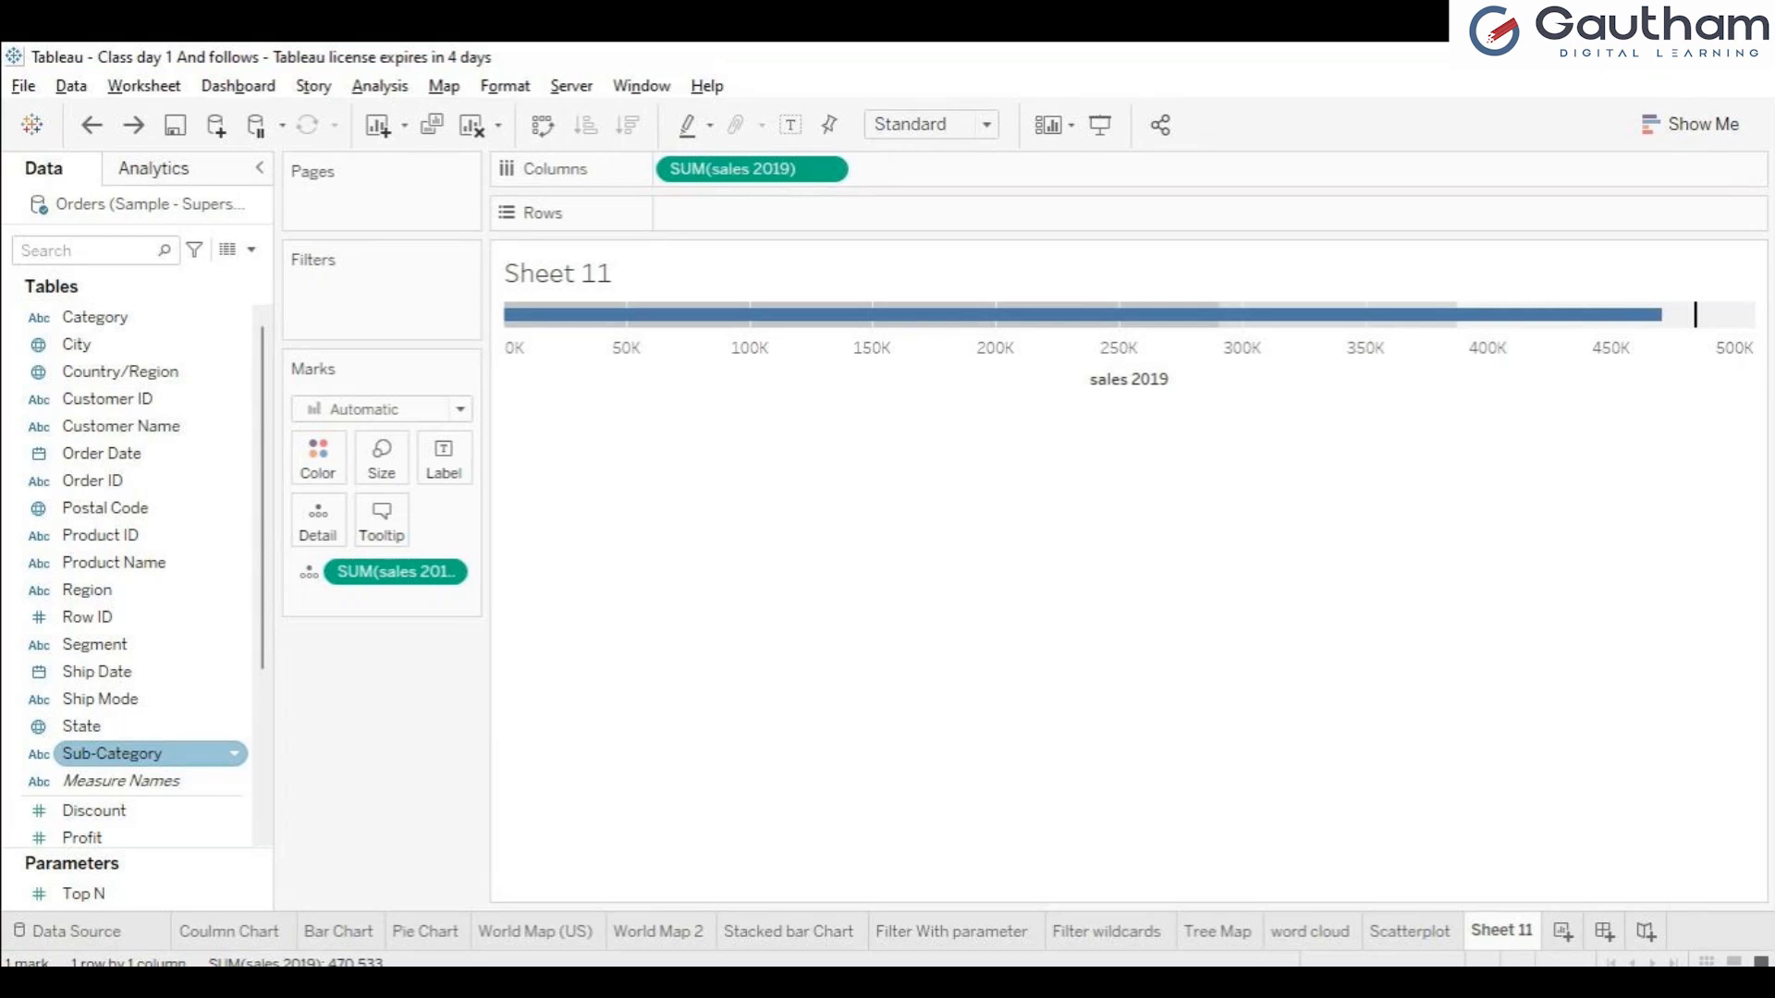
# Place Sub-Category on Rows to split the bullet graph into one bar per sub-category.
pyautogui.moveTo(138, 754); pyautogui.dragTo(259, 684)
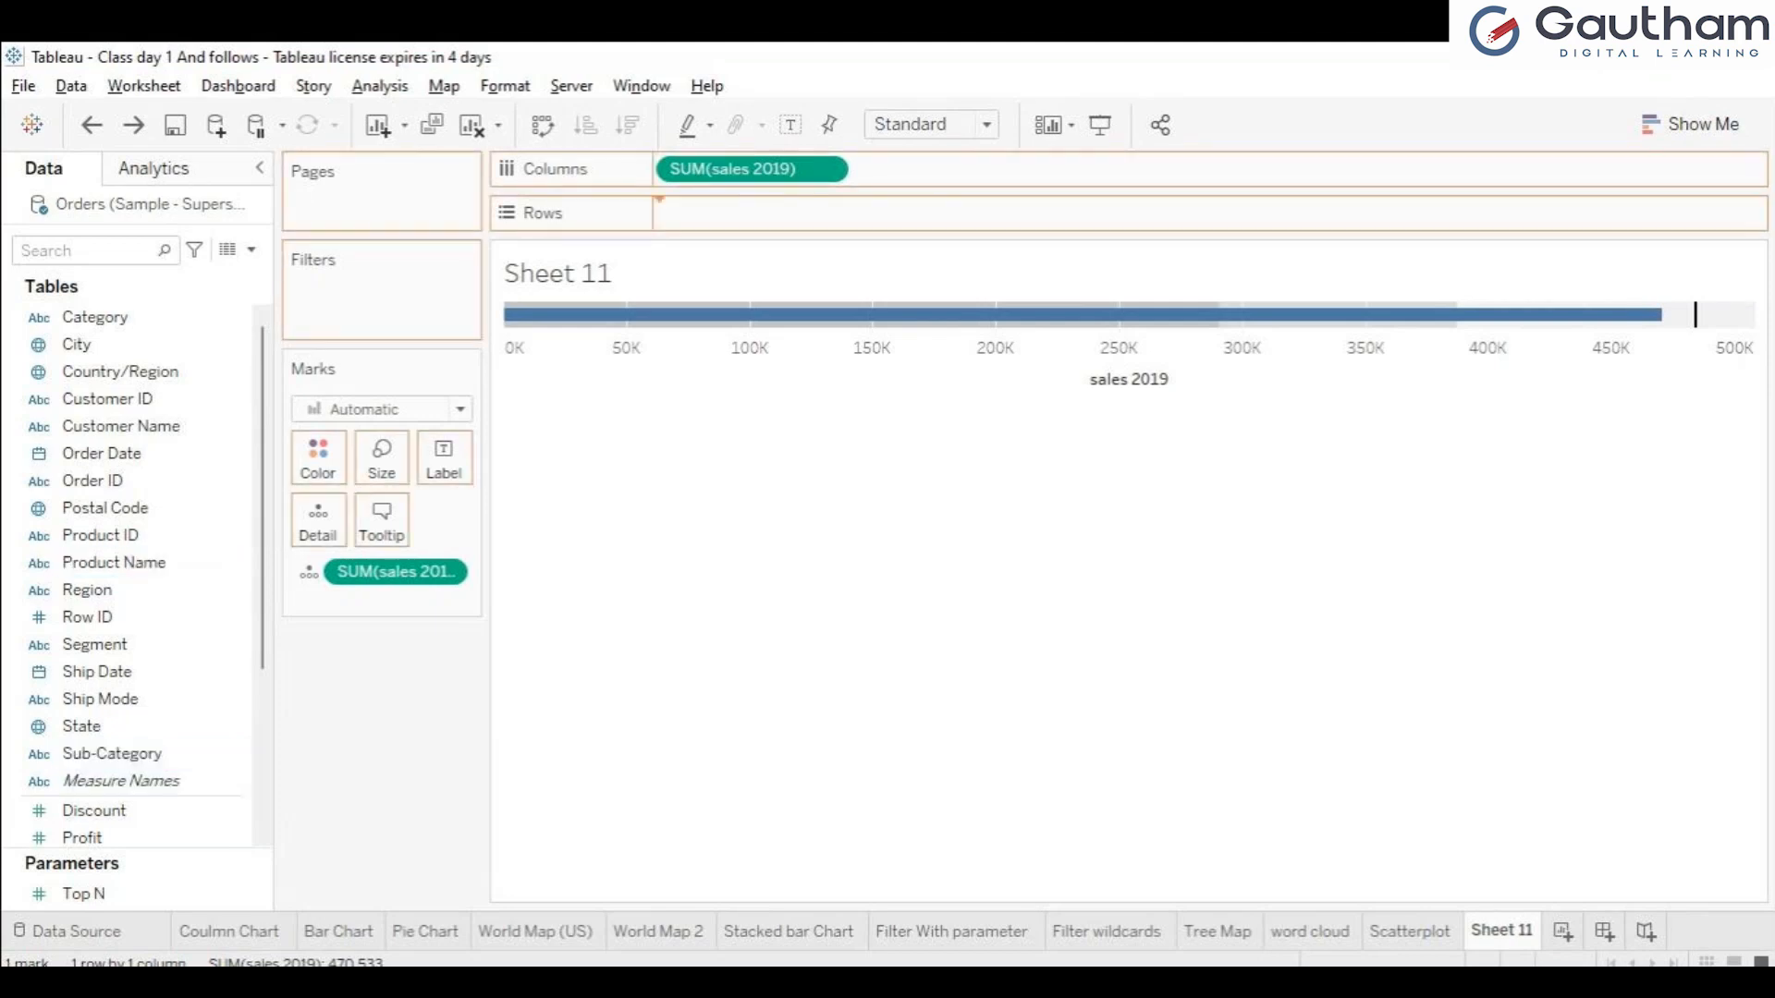
pyautogui.moveTo(662, 210); pyautogui.dragTo(666, 213)
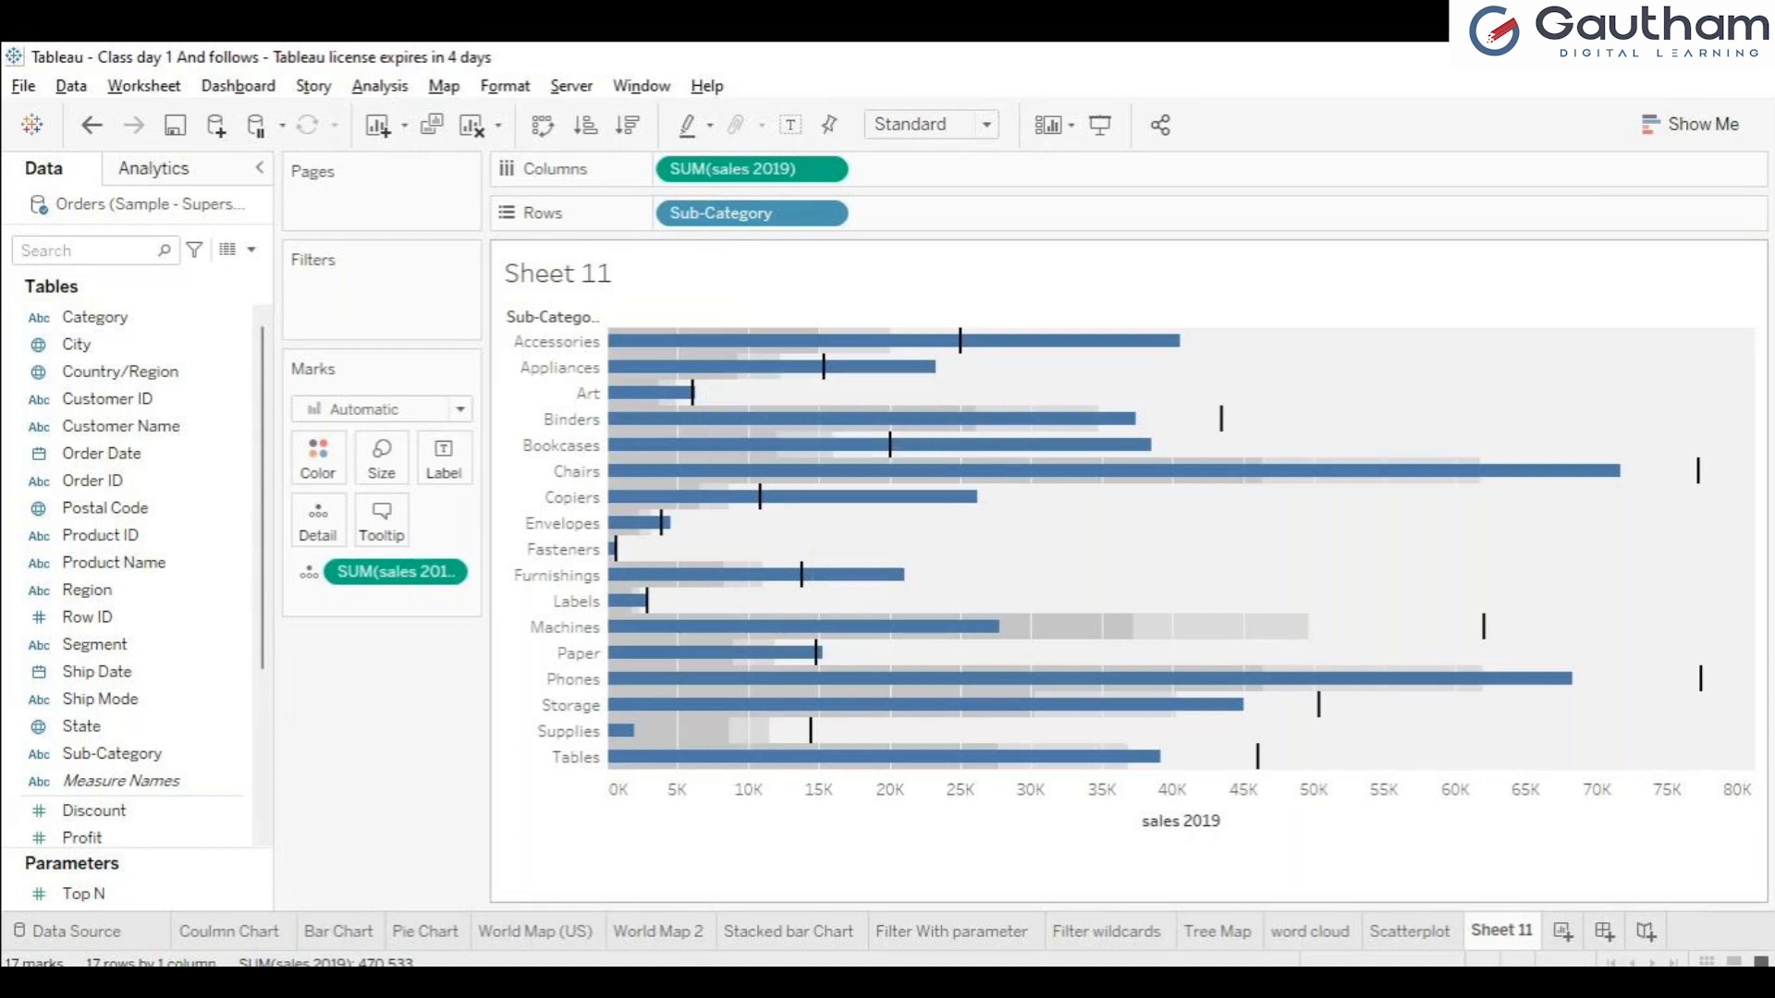
pyautogui.moveTo(861, 342)
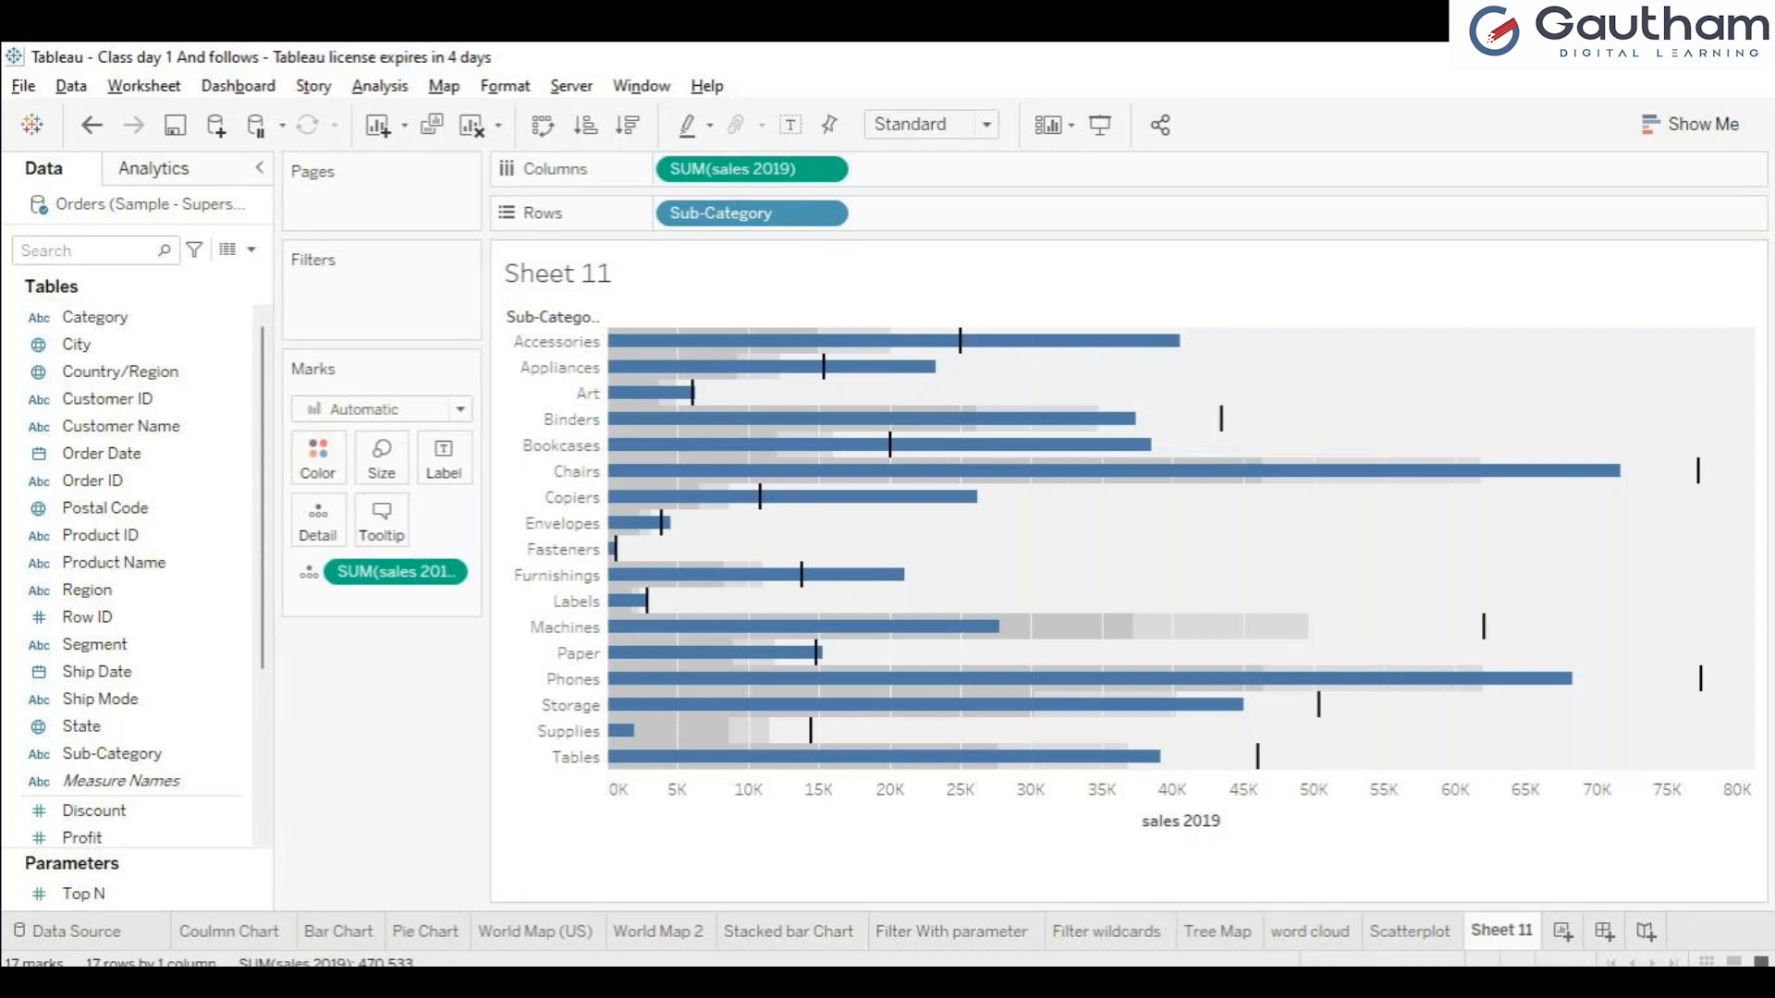
# Try sales 2018 on Columns beside sales 2019, and return it to Detail on the Marks card.
pyautogui.moveTo(383, 572); pyautogui.dragTo(869, 170)
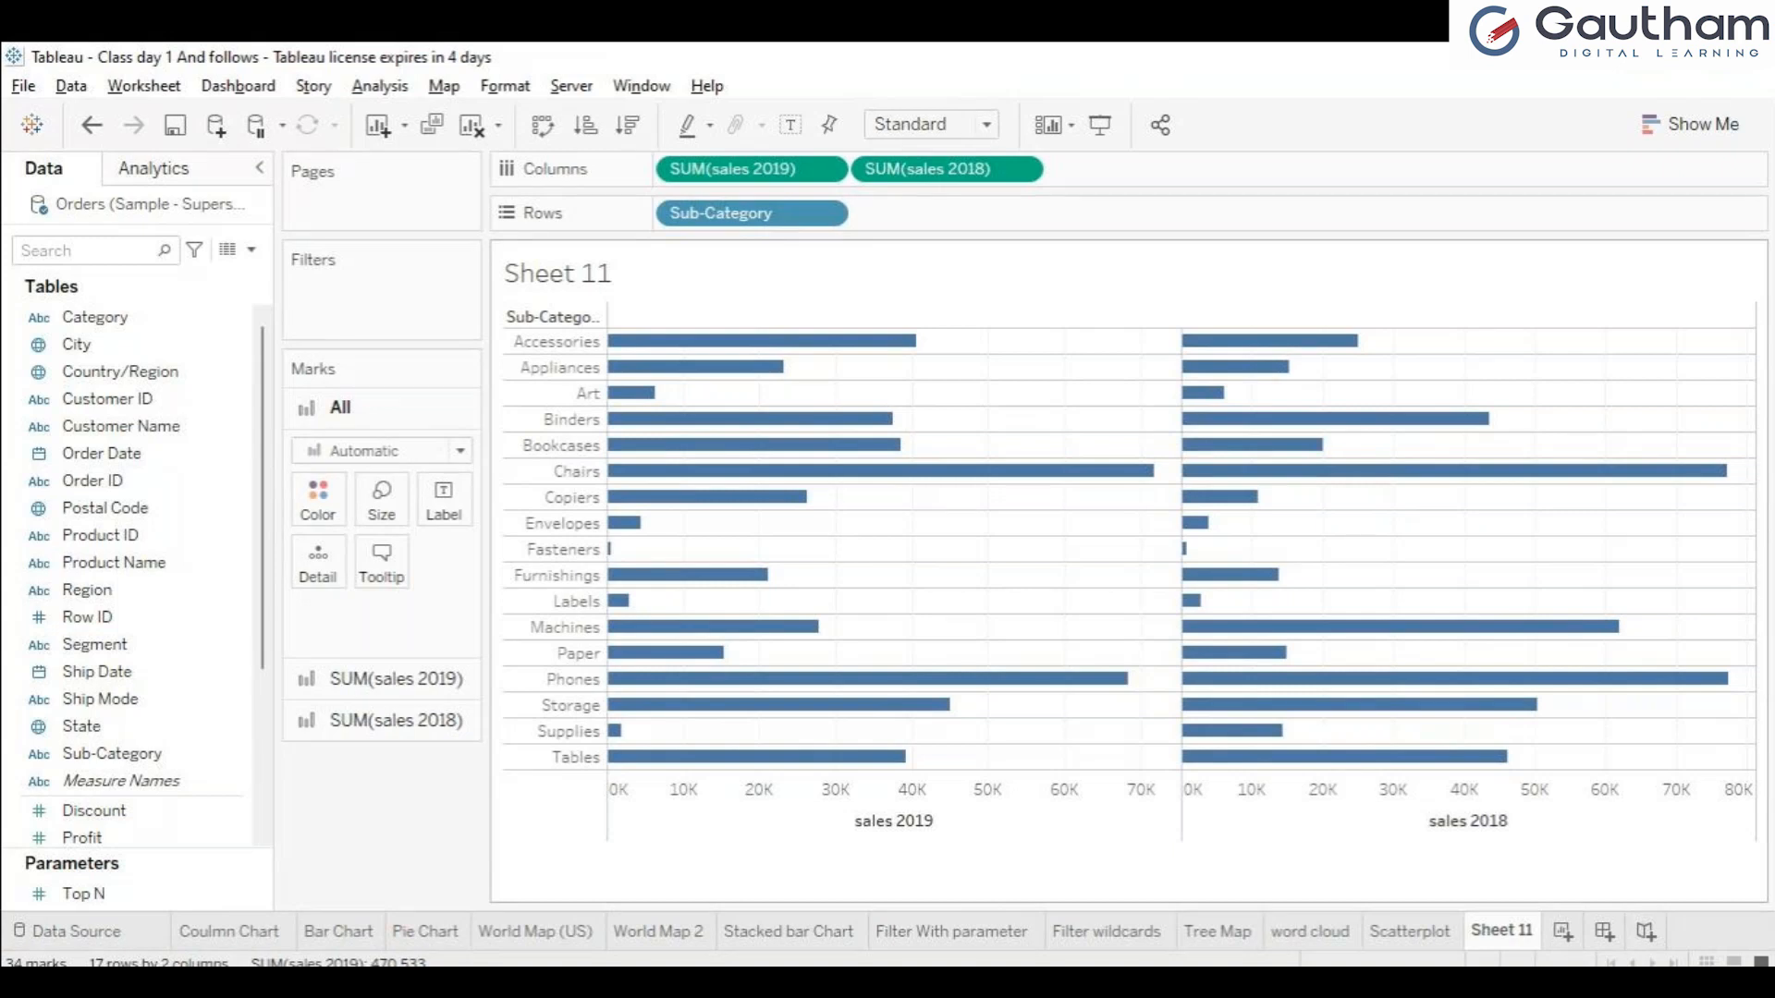
pyautogui.moveTo(779, 344)
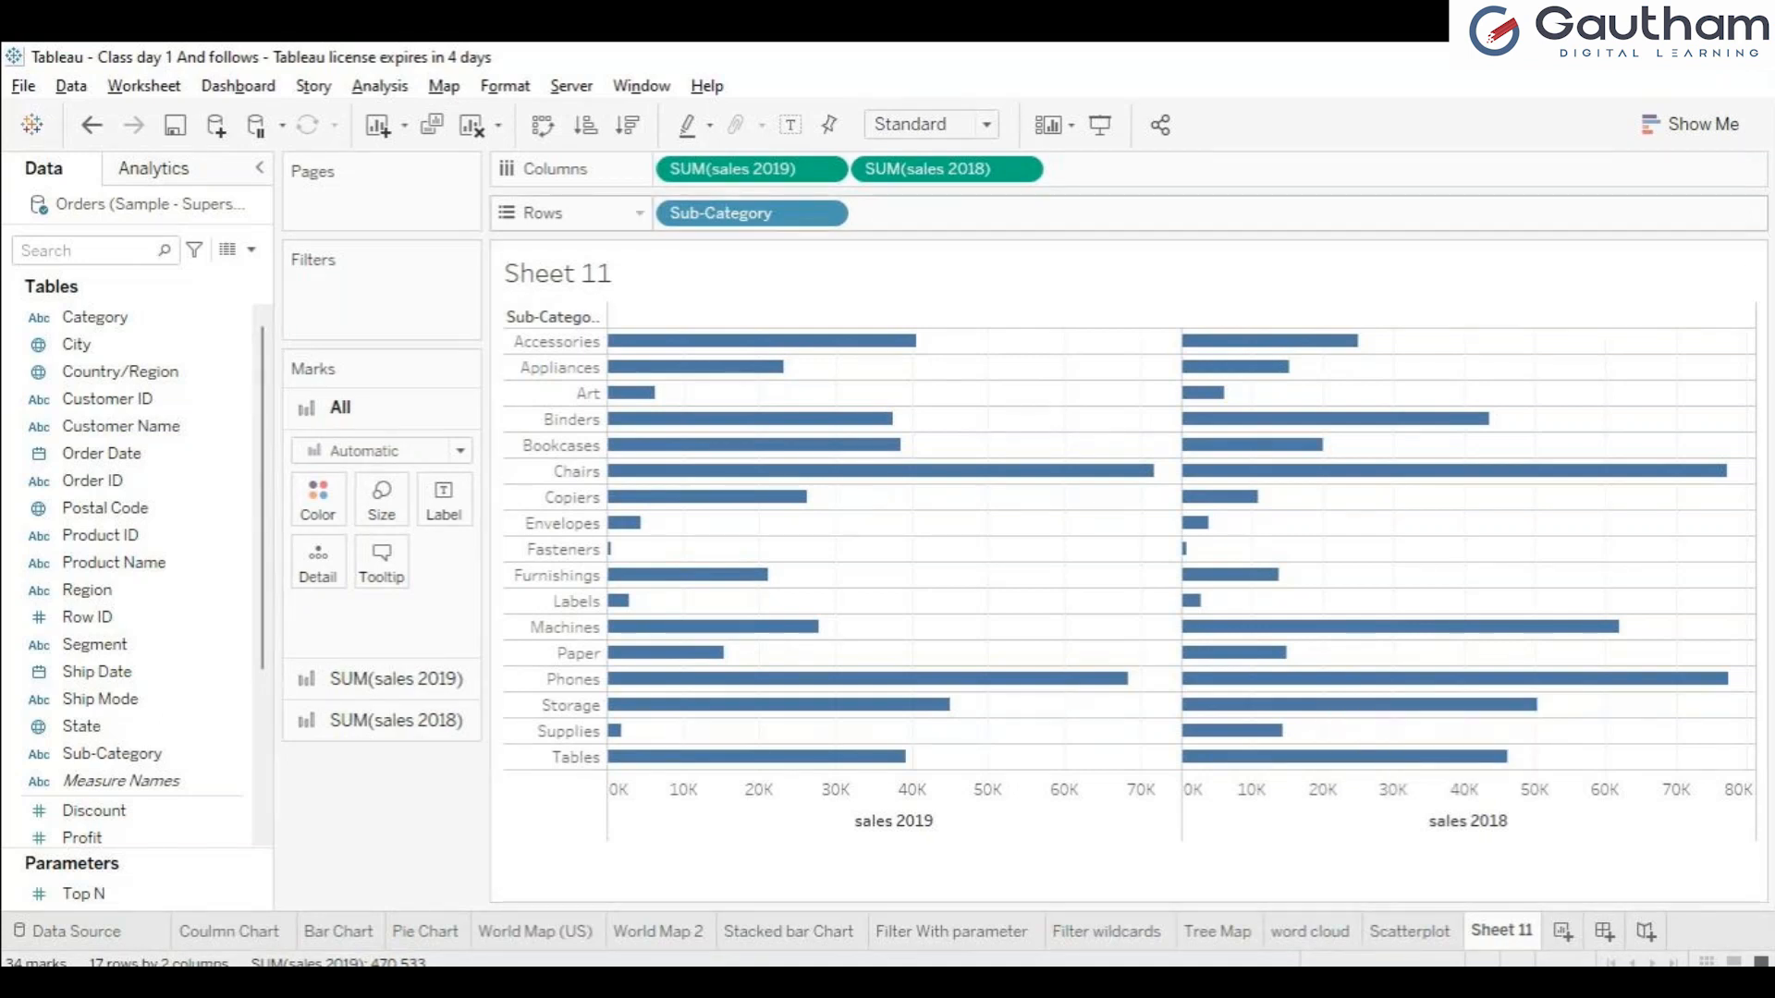
pyautogui.moveTo(946, 169); pyautogui.dragTo(319, 562)
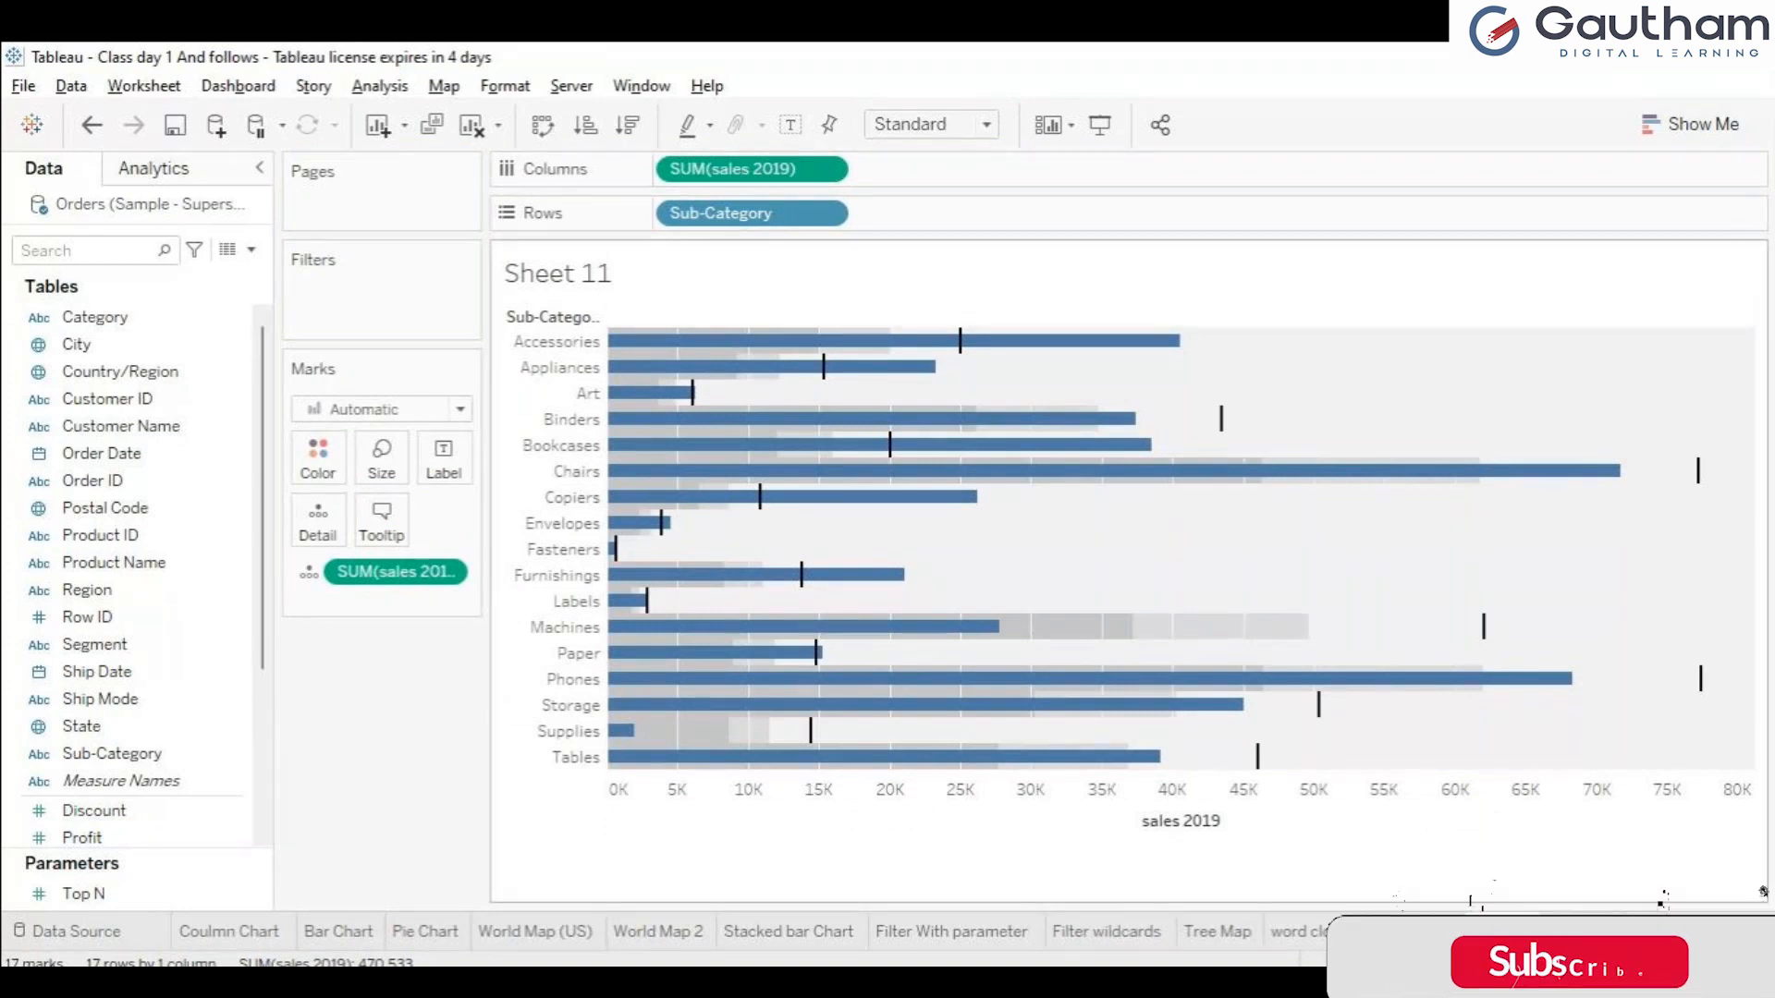
pyautogui.moveTo(1012, 342)
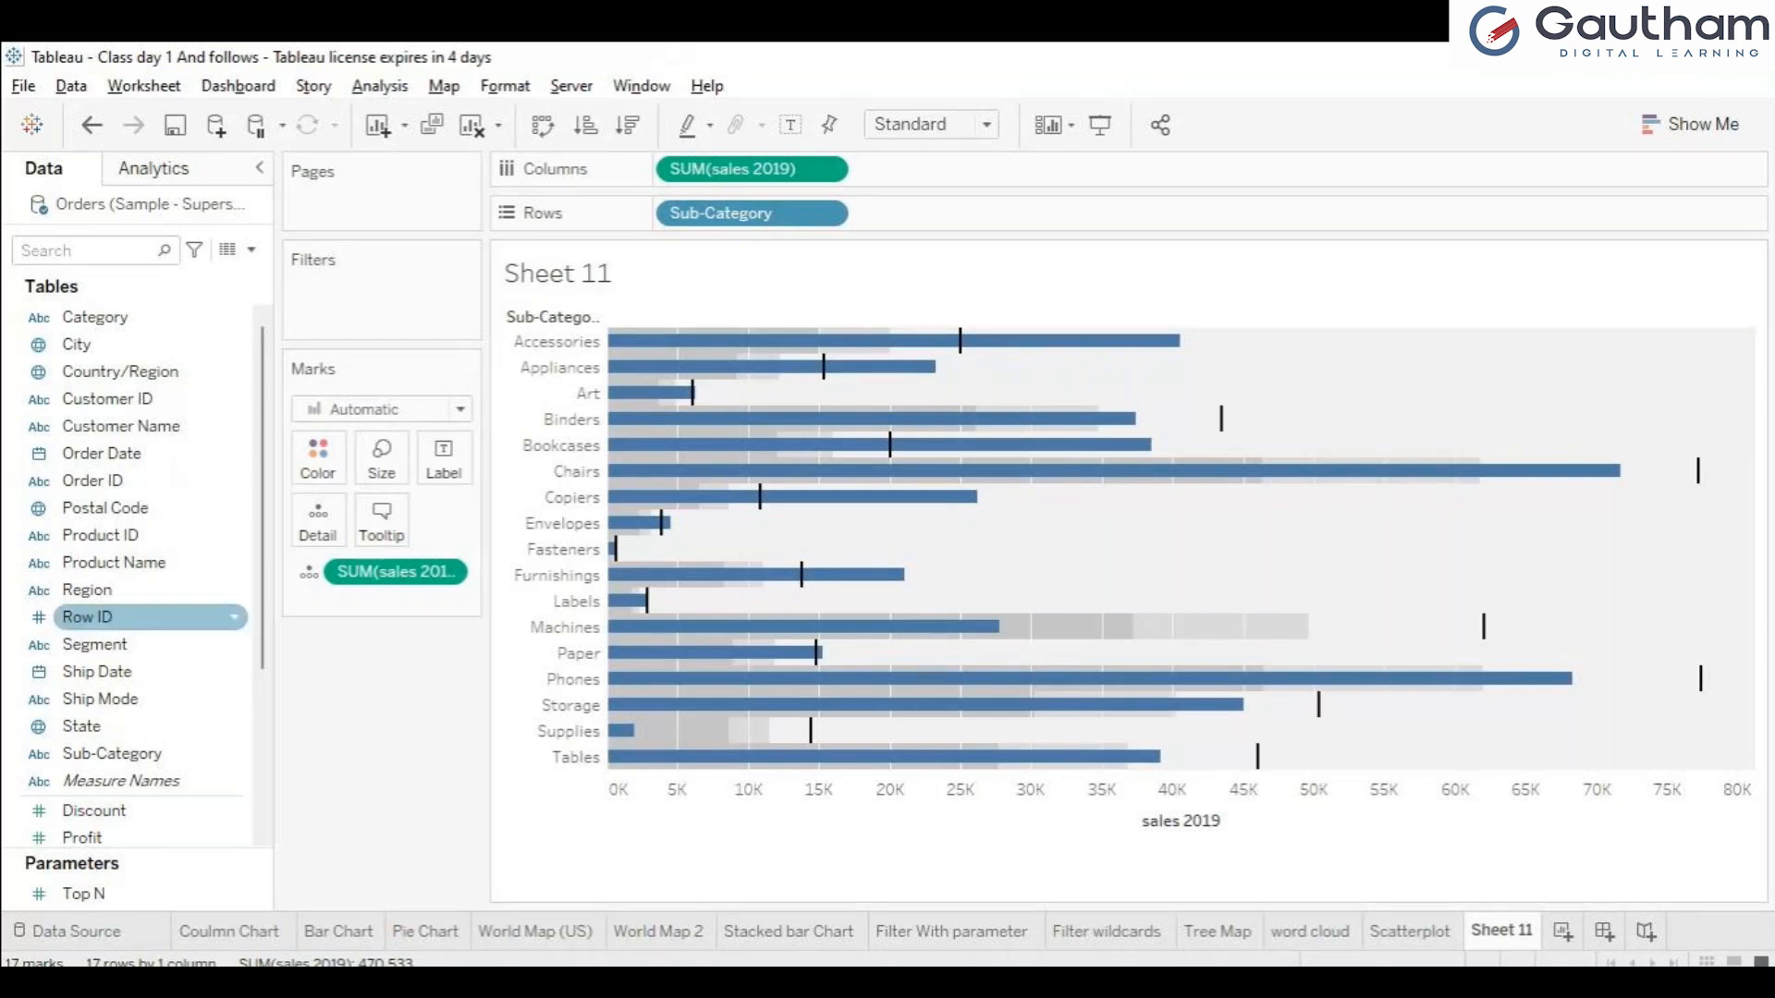
# Try splitting the bullet graph by the year of Order Date on Columns, and remove the date field again.
pyautogui.moveTo(102, 454)
pyautogui.mouseDown()
pyautogui.moveTo(319, 288)
pyautogui.moveTo(910, 169)
pyautogui.mouseUp()
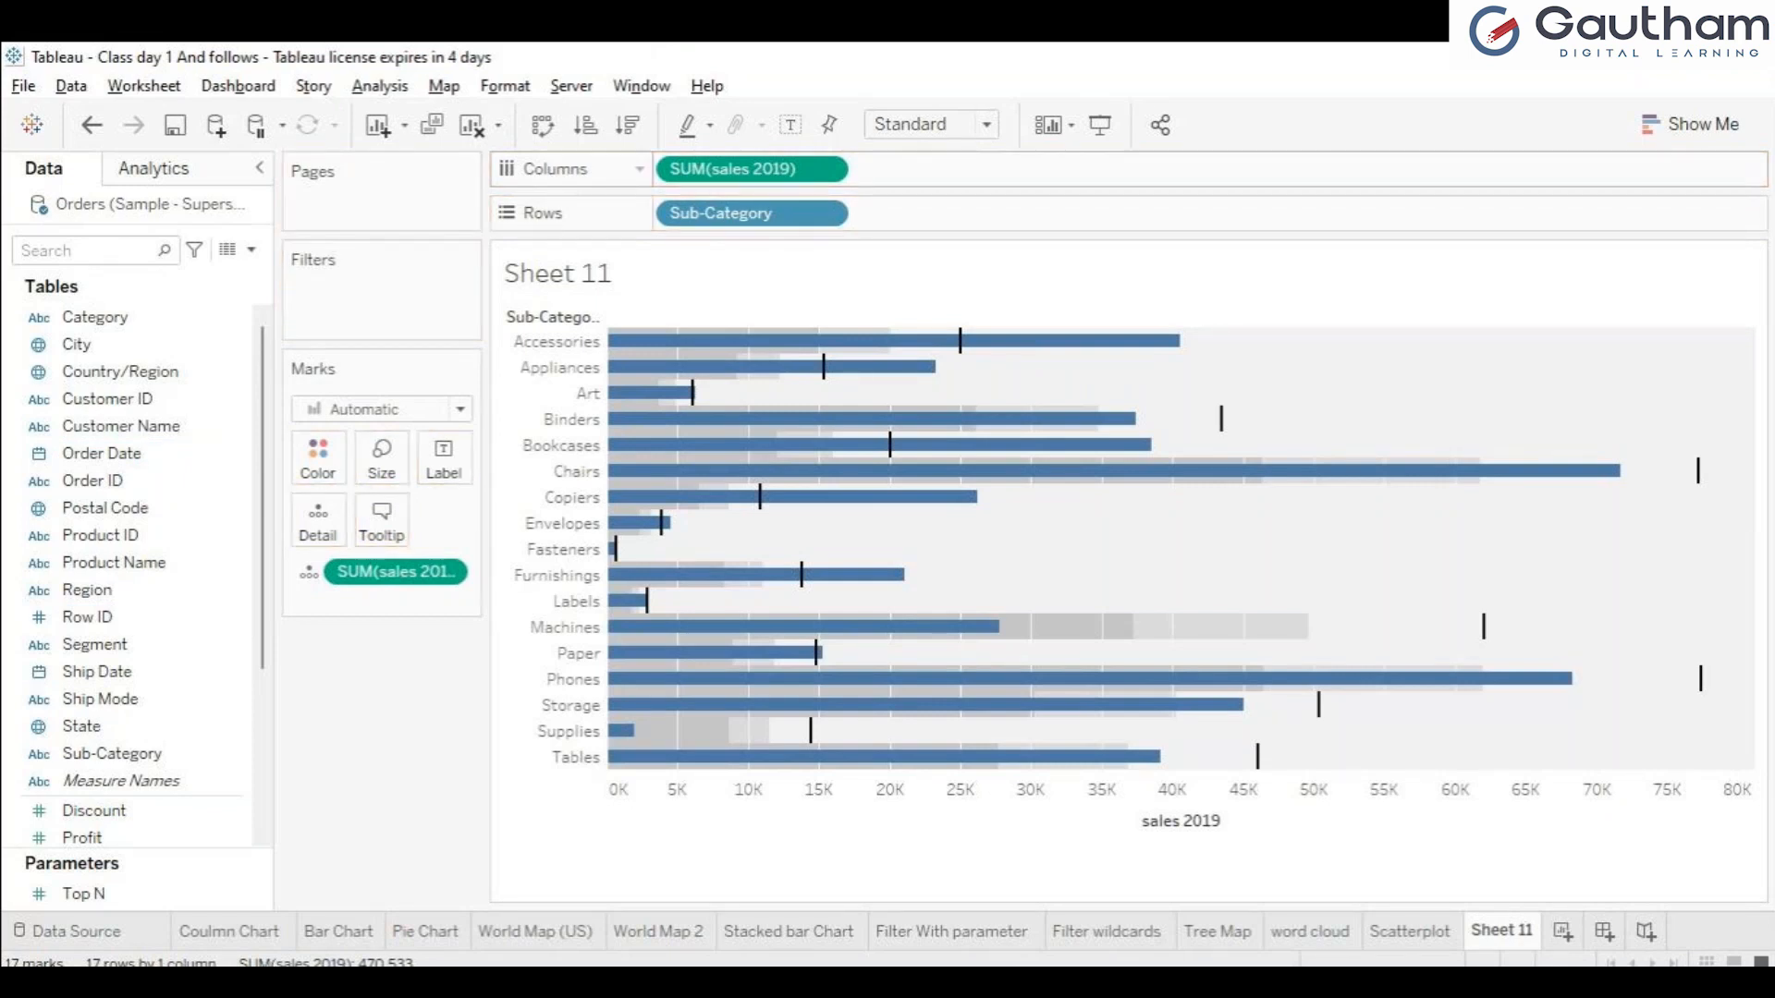
pyautogui.moveTo(102, 454)
pyautogui.mouseDown()
pyautogui.moveTo(268, 388)
pyautogui.moveTo(661, 168)
pyautogui.mouseUp()
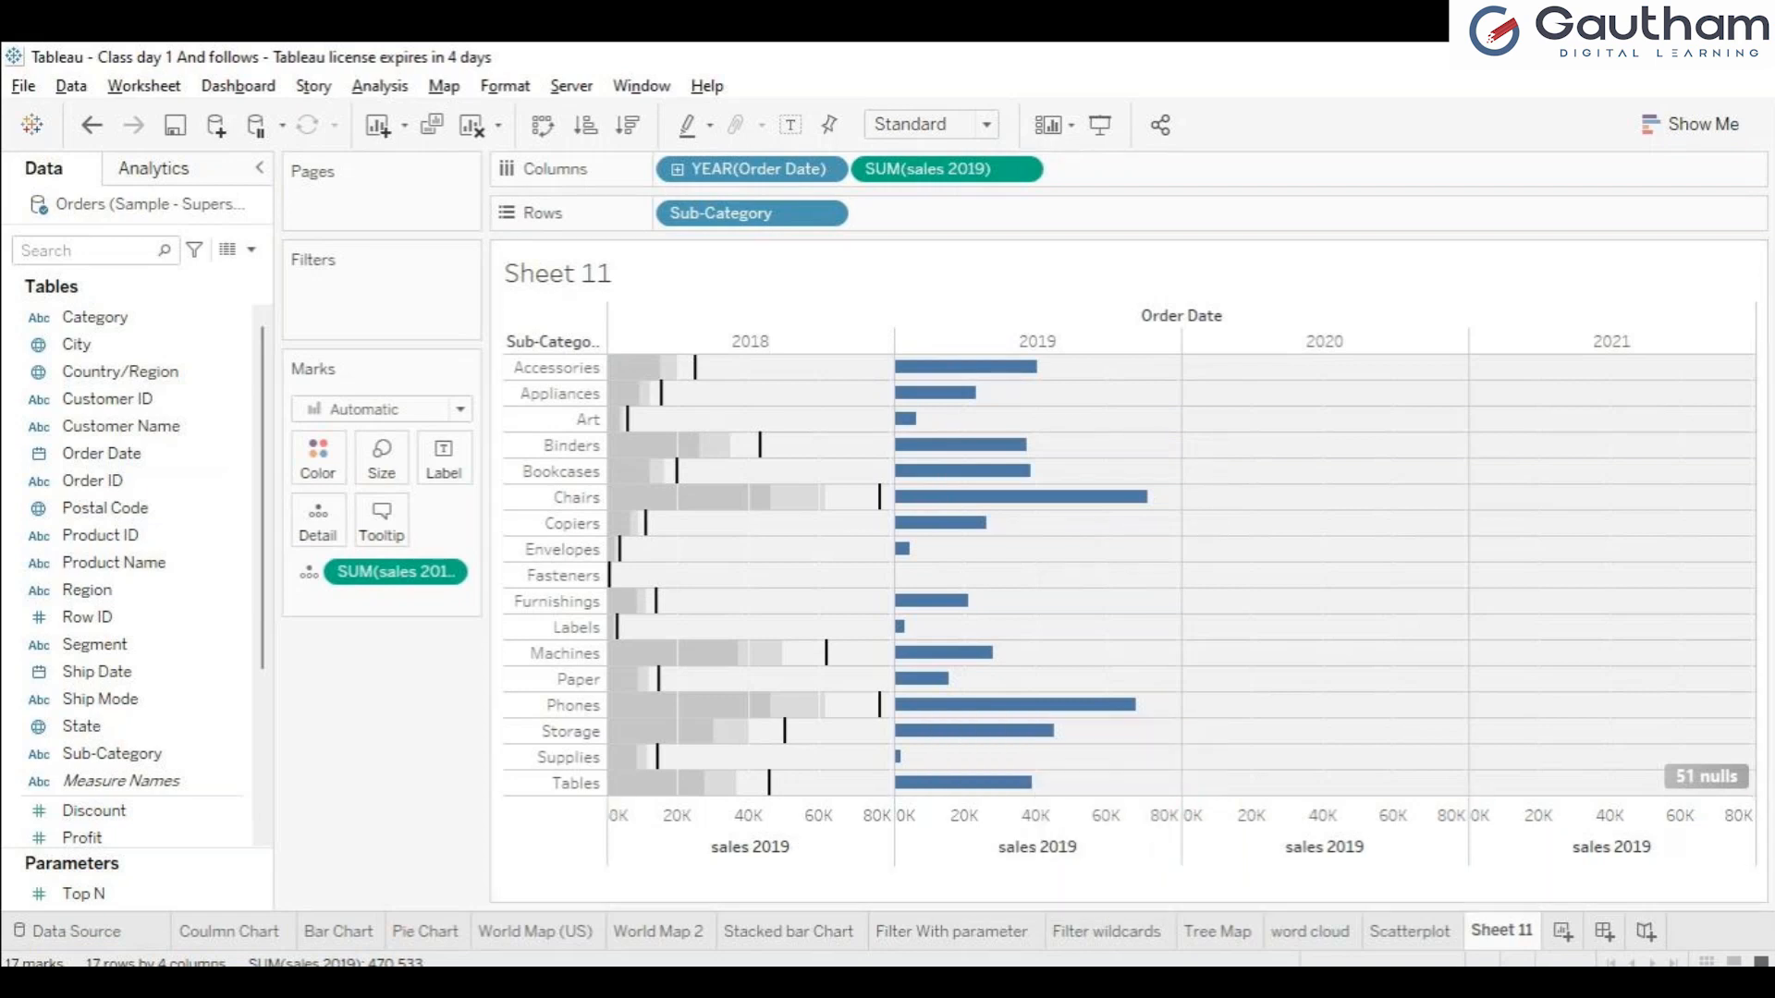
pyautogui.moveTo(758, 169); pyautogui.dragTo(139, 479)
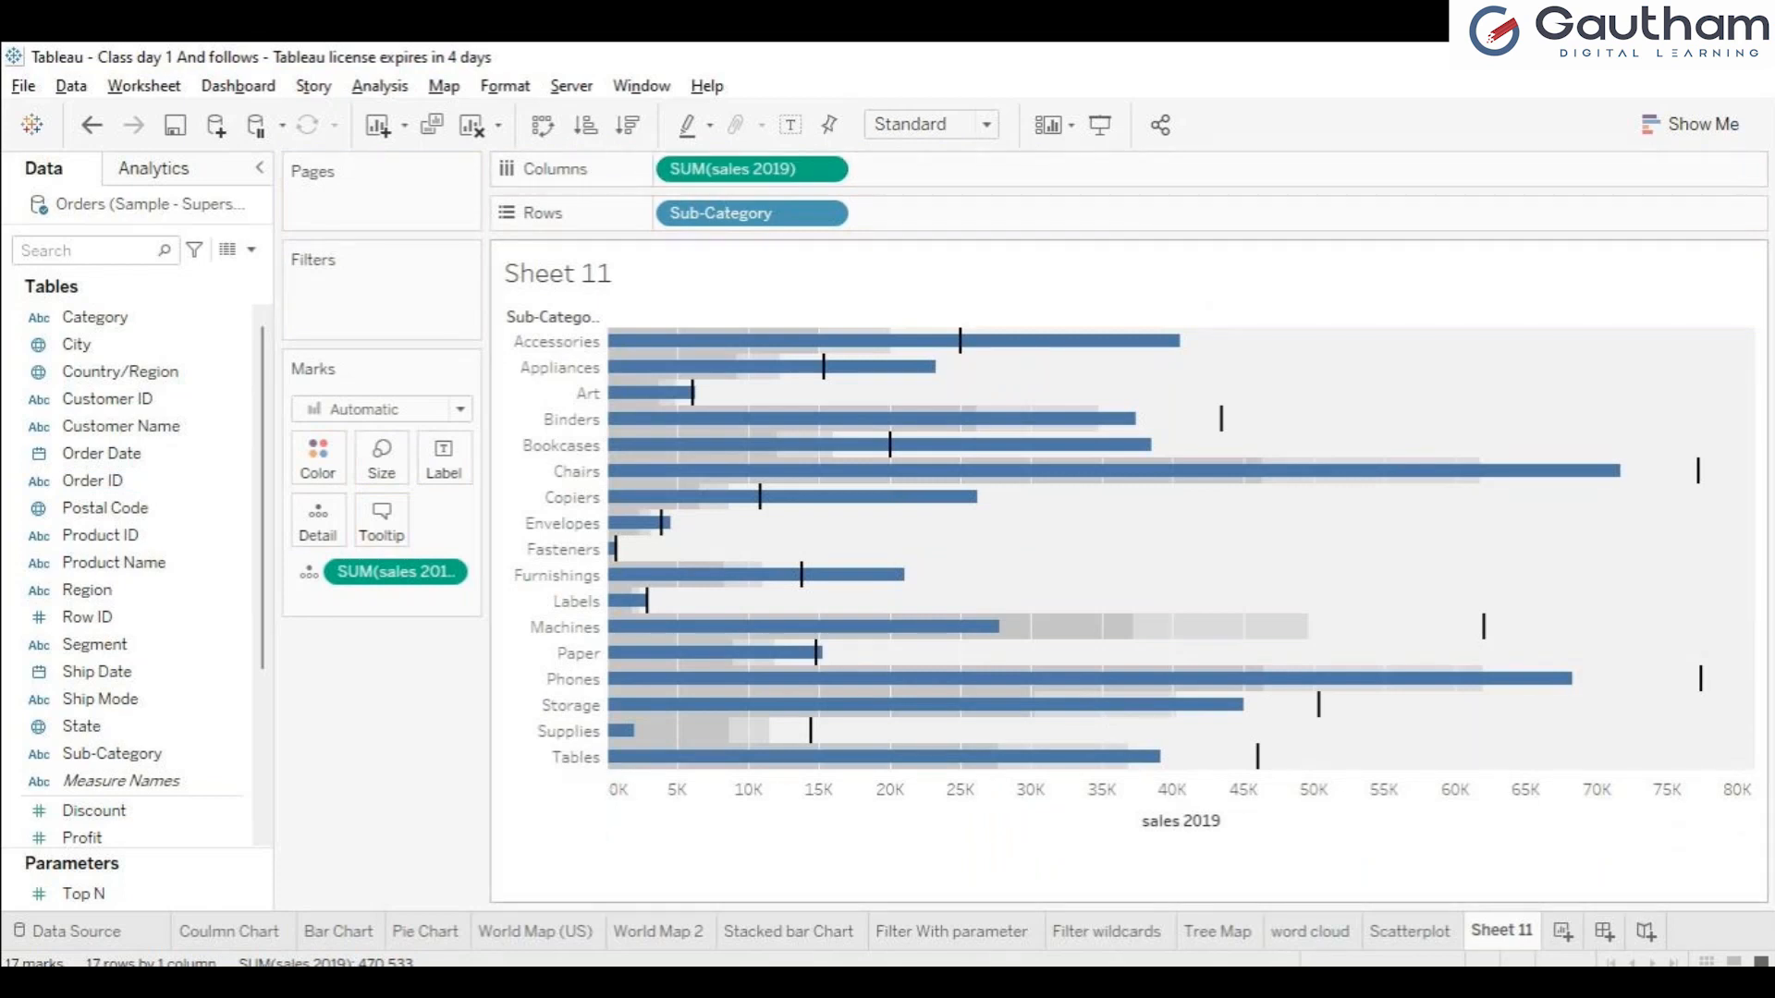
# Put the year of Order Date back on Columns to inspect the yearly bars against the Bar Chart sheet, and take it off again.
pyautogui.moveTo(120, 454)
pyautogui.mouseDown()
pyautogui.moveTo(222, 435)
pyautogui.moveTo(662, 170)
pyautogui.mouseUp()
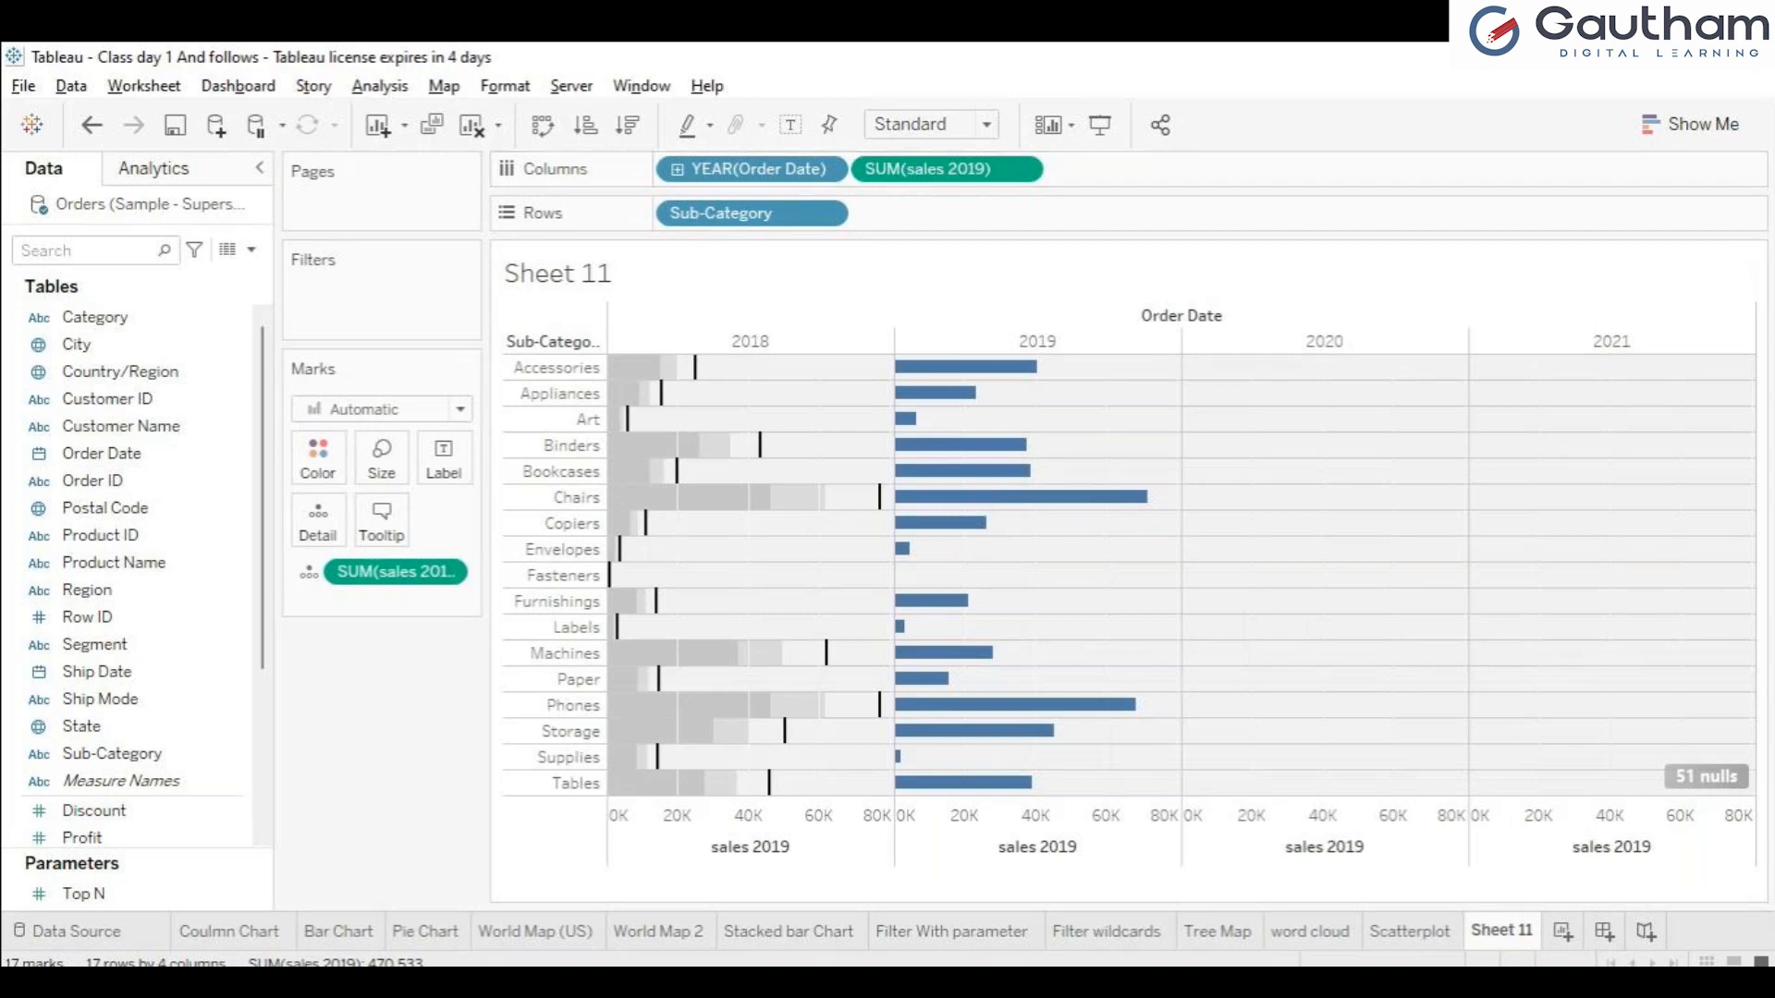
pyautogui.click(339, 930)
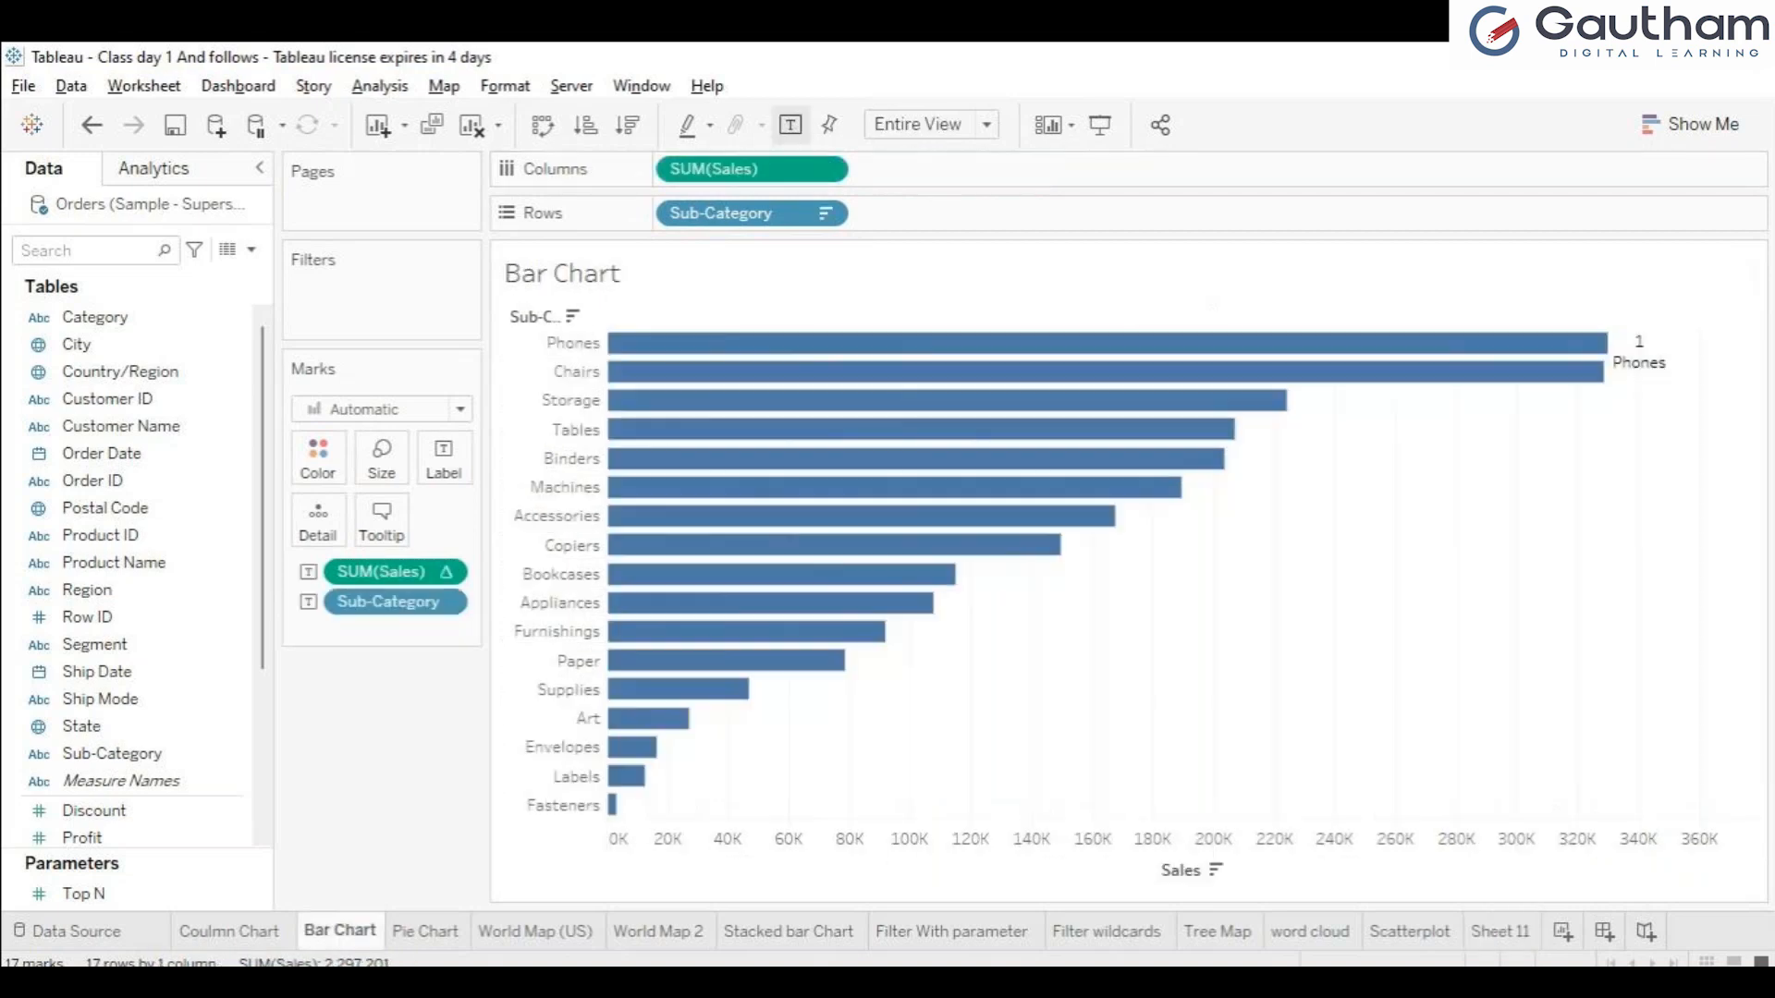
pyautogui.click(1500, 931)
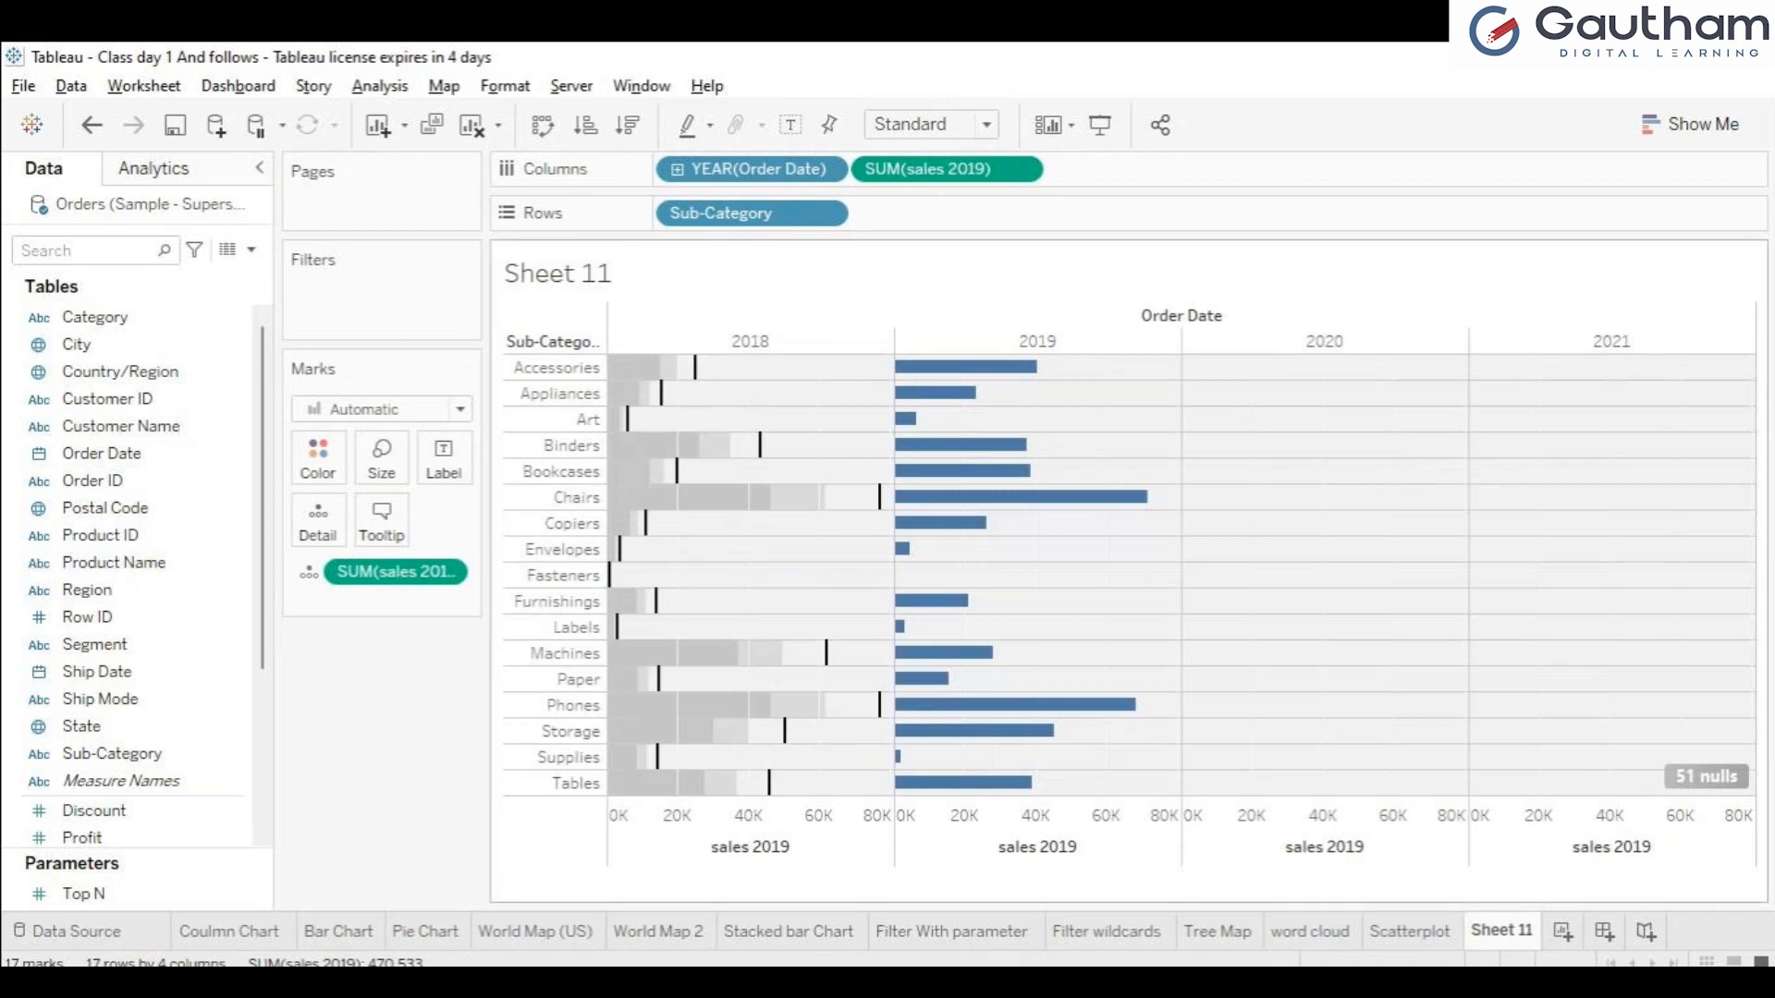
pyautogui.moveTo(621, 551)
pyautogui.moveTo(879, 497)
pyautogui.moveTo(1029, 368)
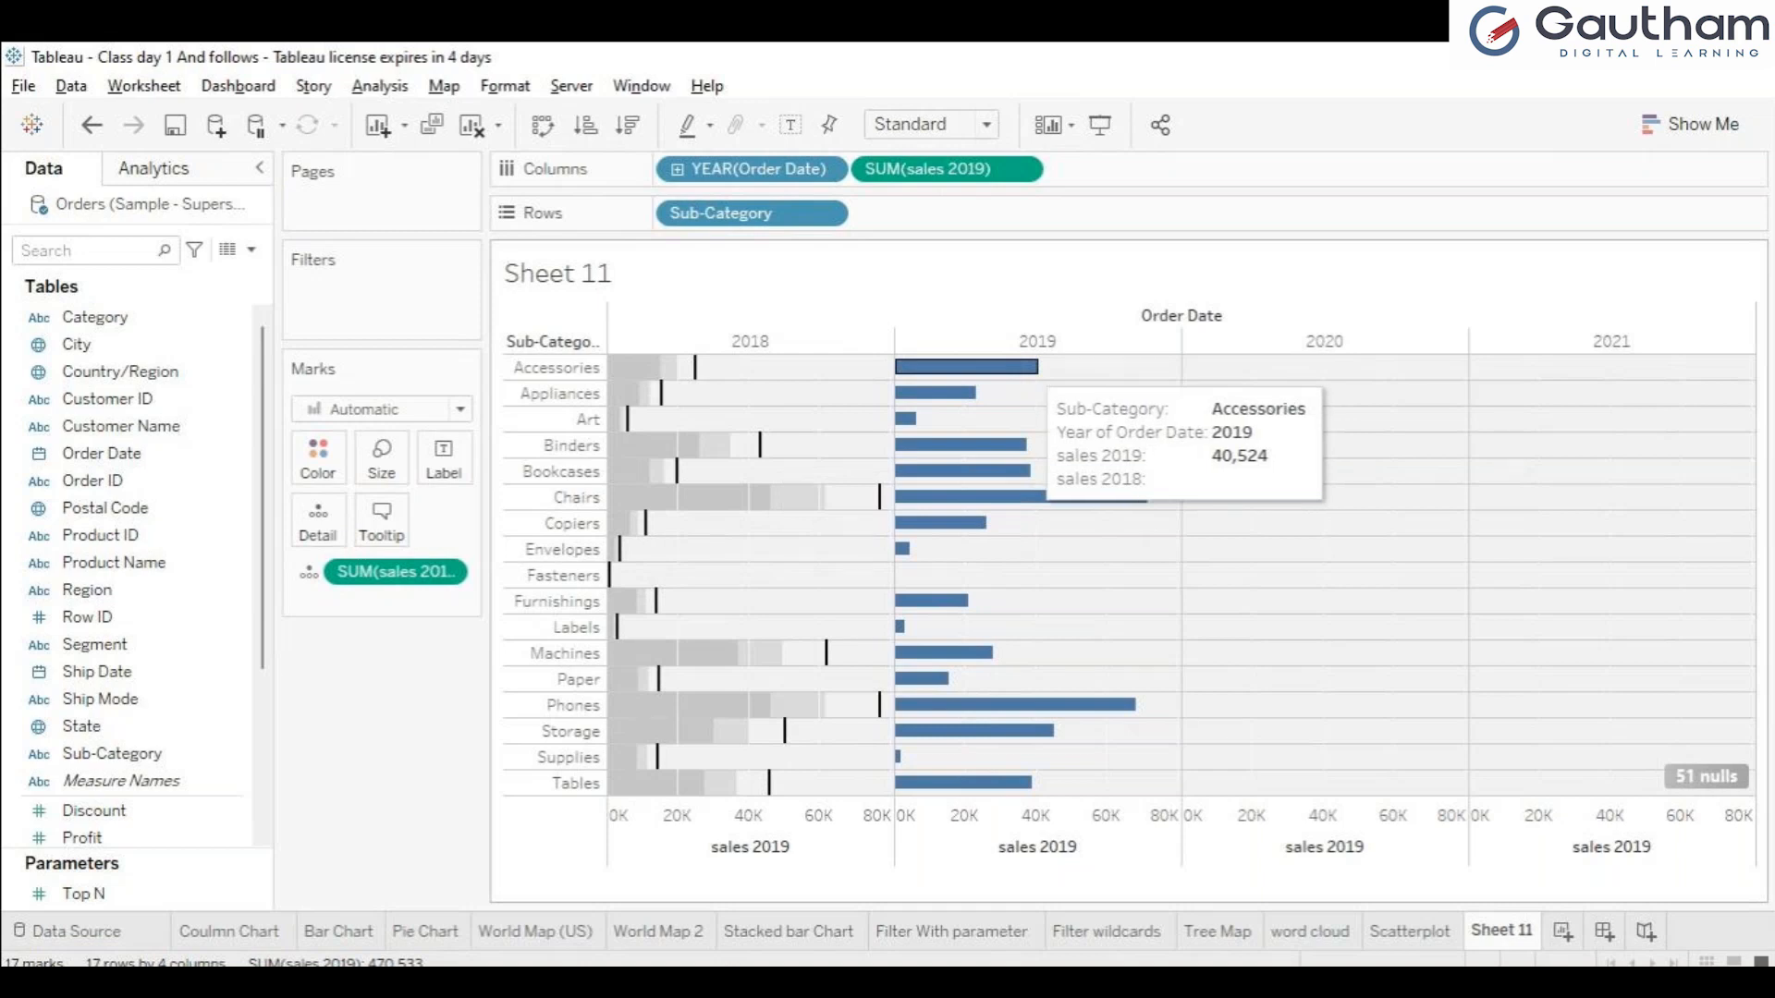
pyautogui.moveTo(662, 393)
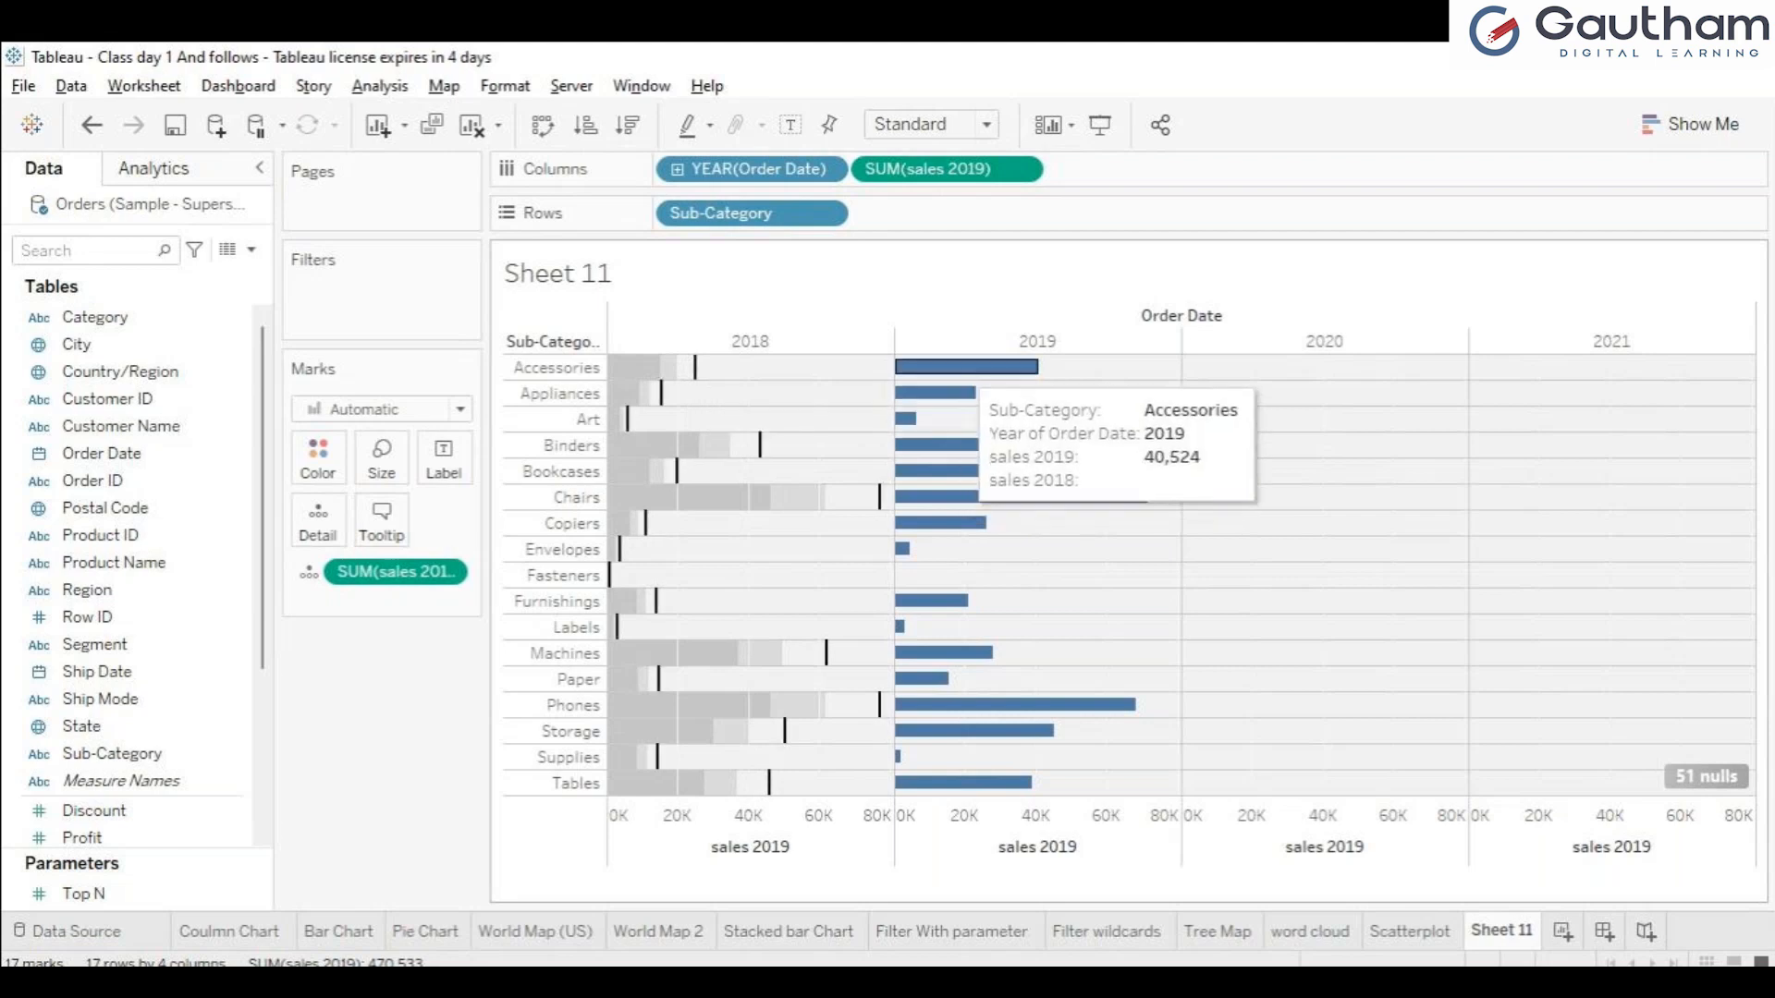
pyautogui.moveTo(758, 169); pyautogui.dragTo(148, 535)
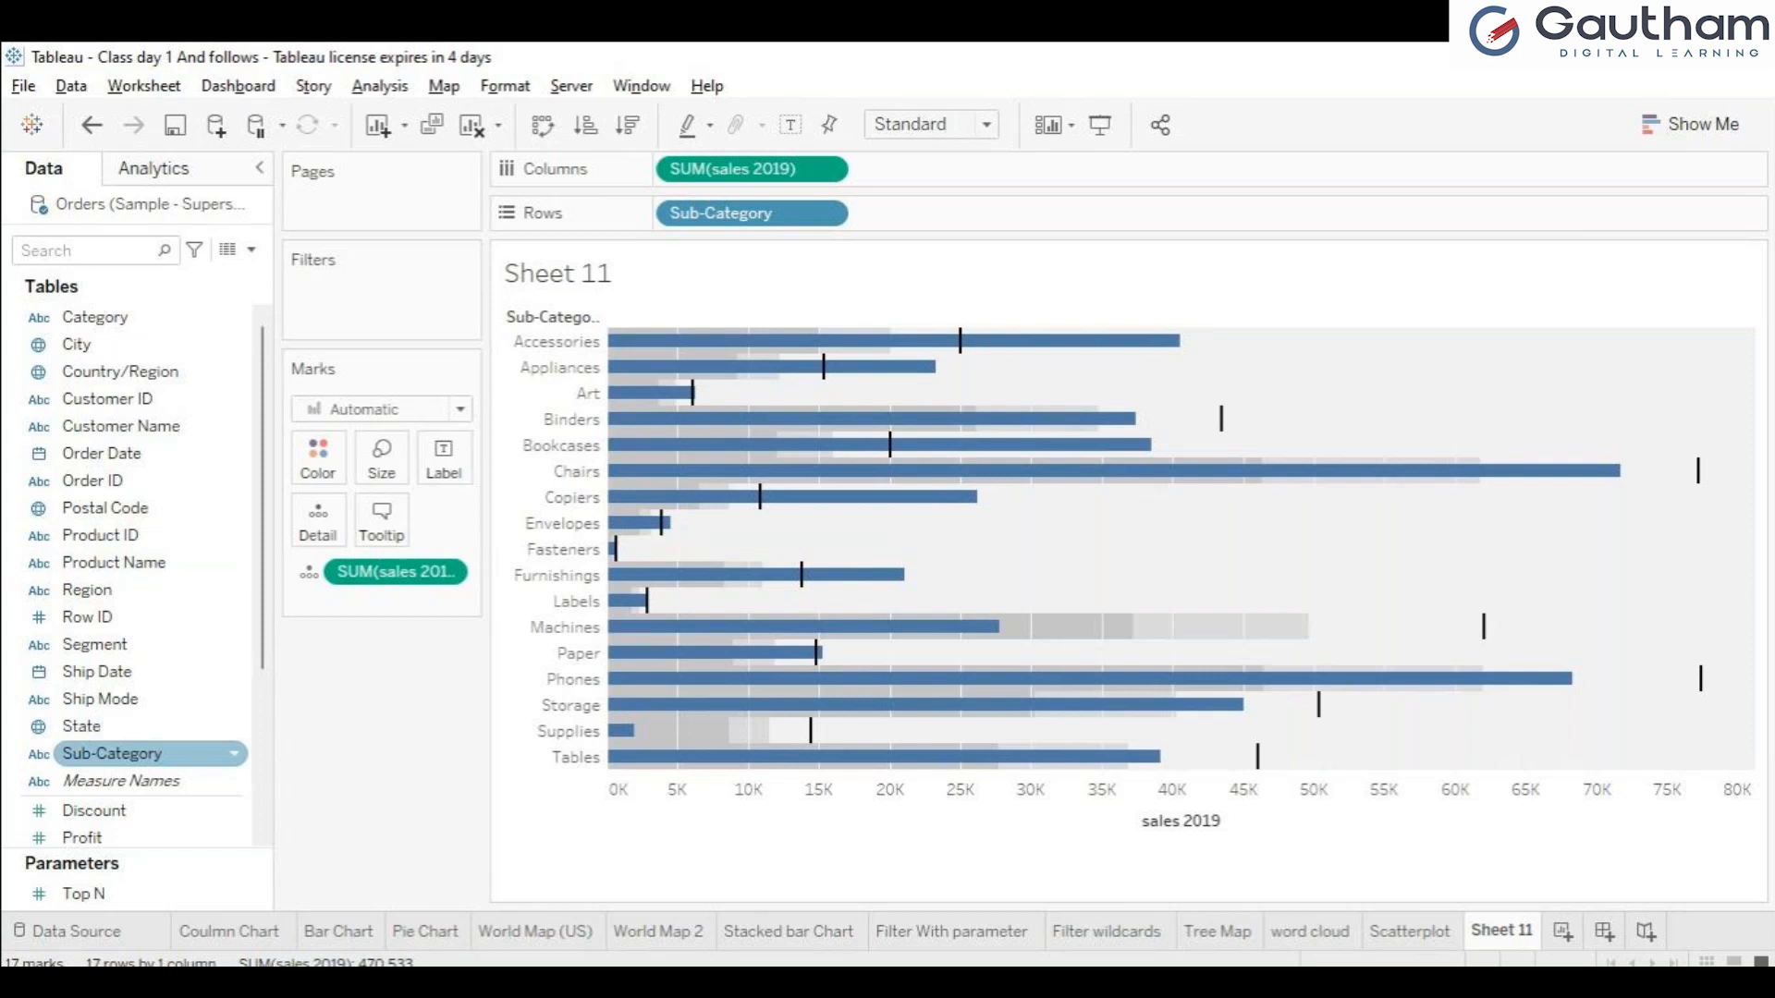
pyautogui.click(148, 754)
pyautogui.moveTo(148, 754); pyautogui.dragTo(318, 456)
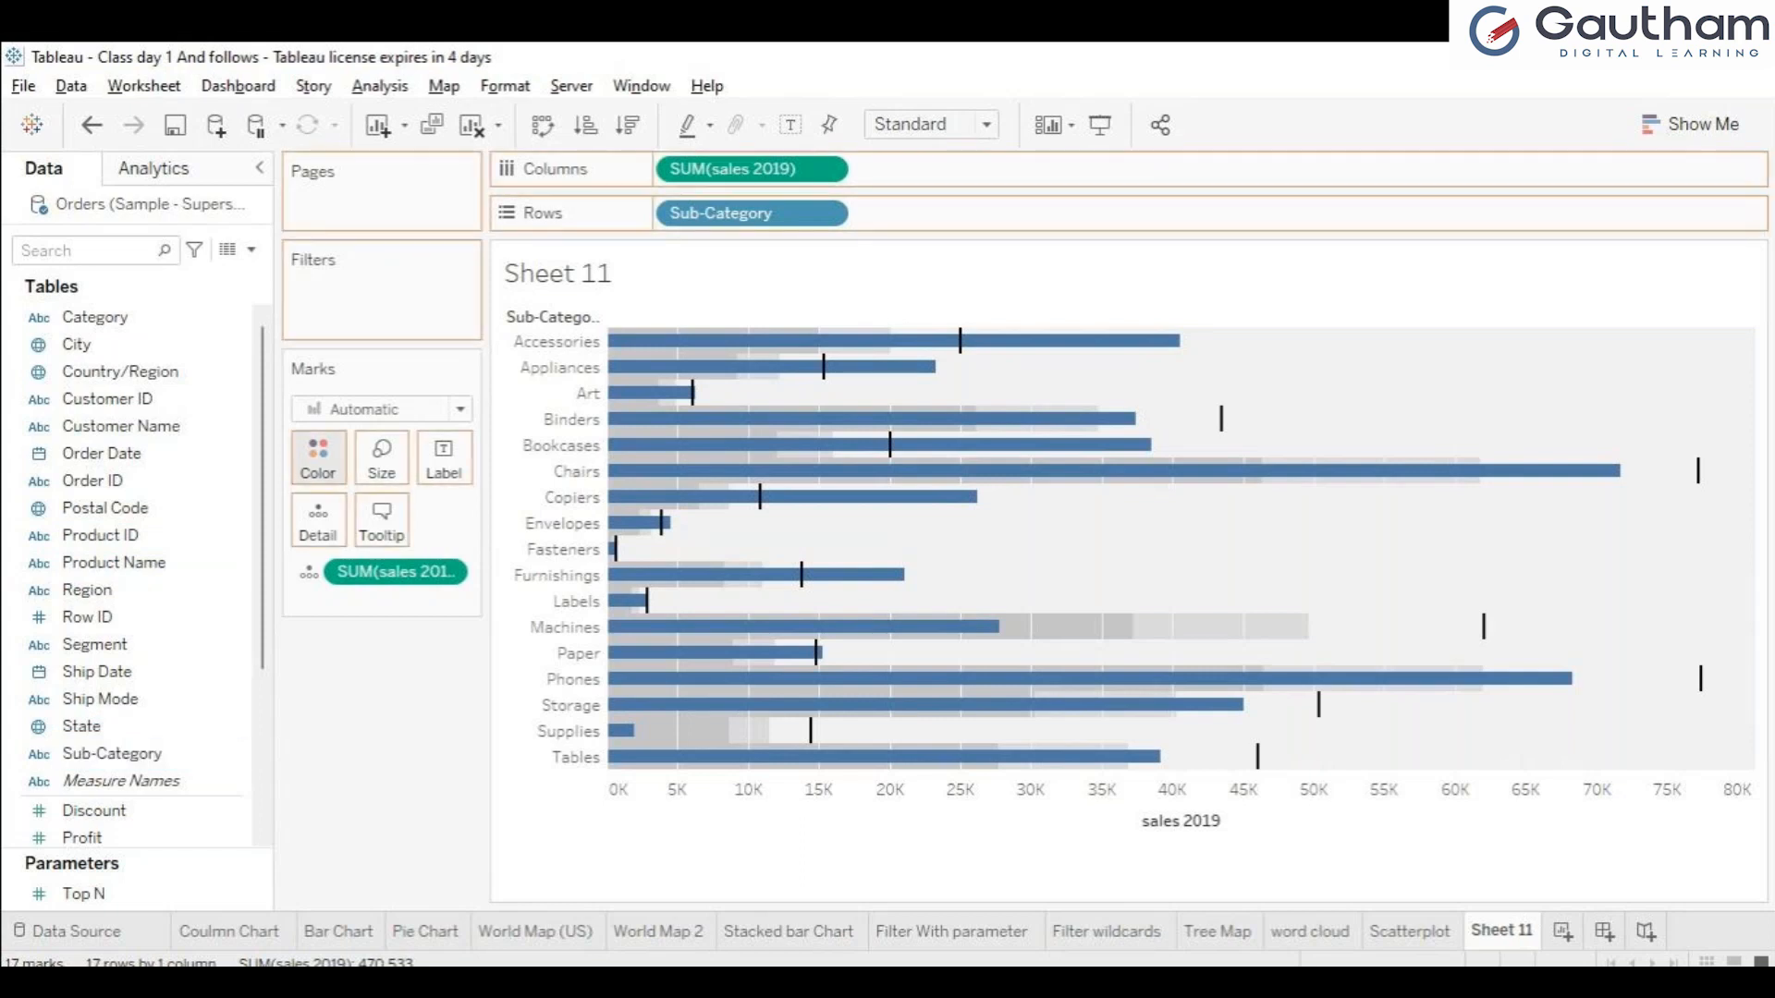
pyautogui.moveTo(318, 456); pyautogui.dragTo(175, 781)
# Fit the Sheet 11 bullet graph to Entire View and show it in presentation mode.
pyautogui.moveTo(262, 591); pyautogui.dragTo(262, 677)
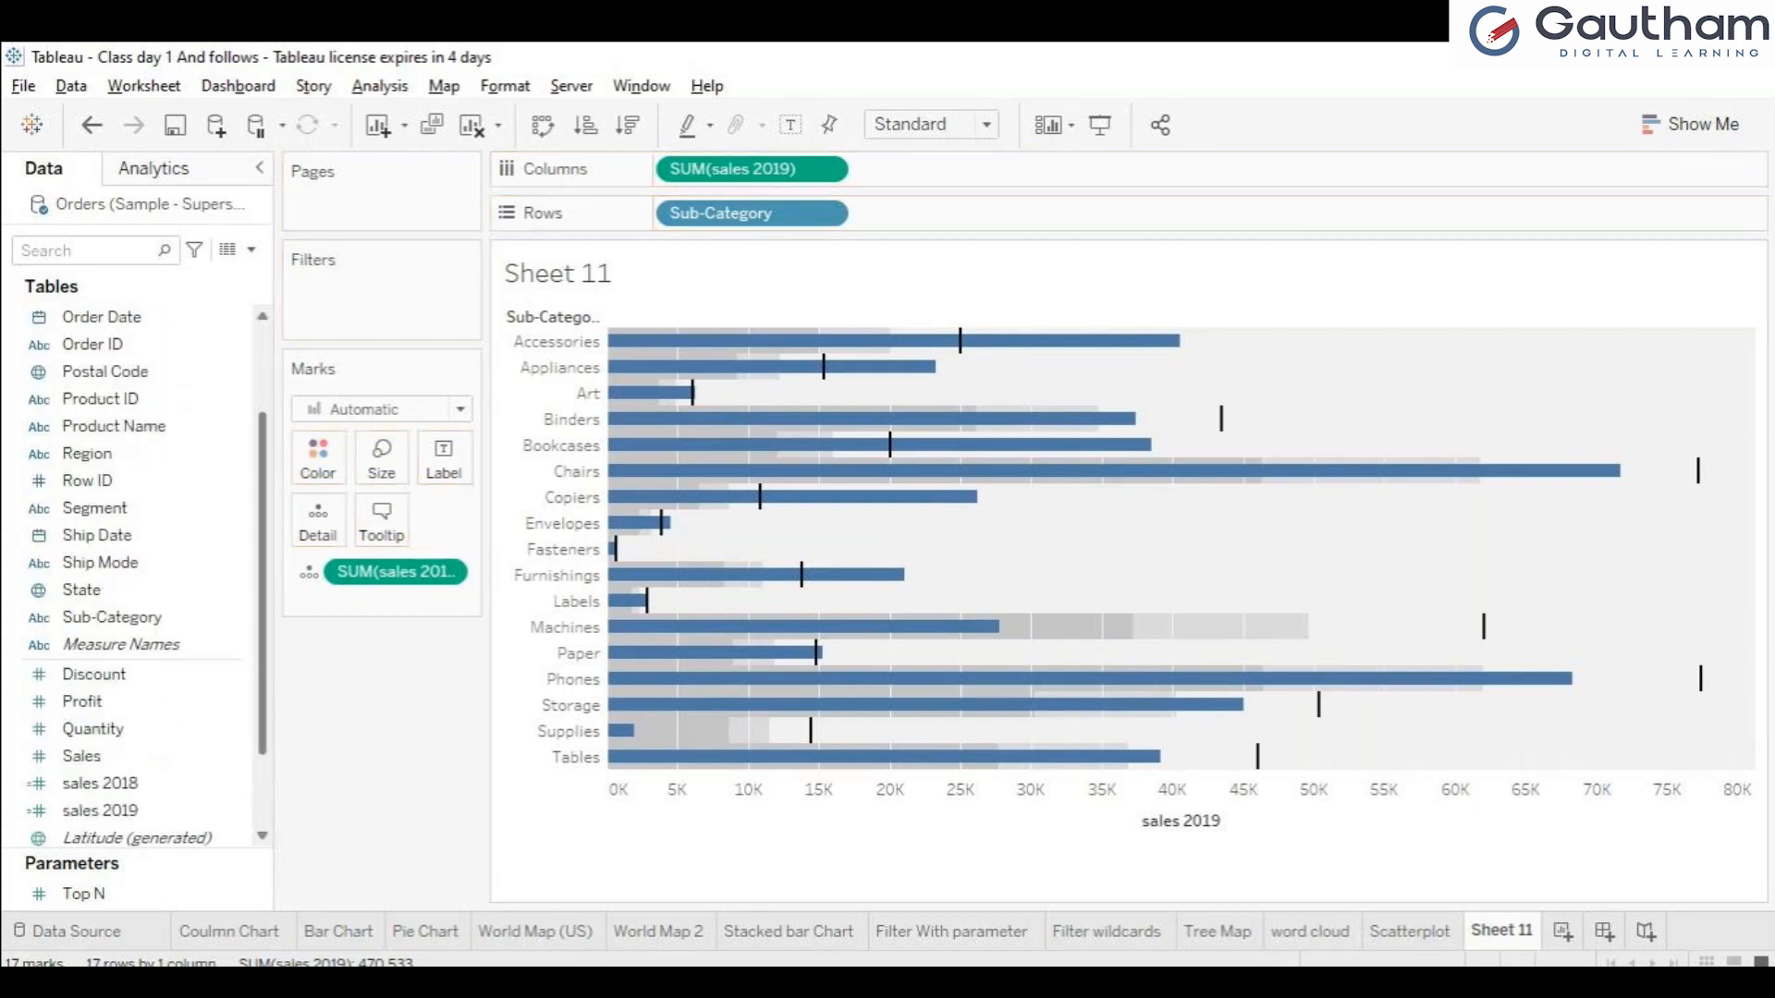
pyautogui.scroll(-2, 130, 573)
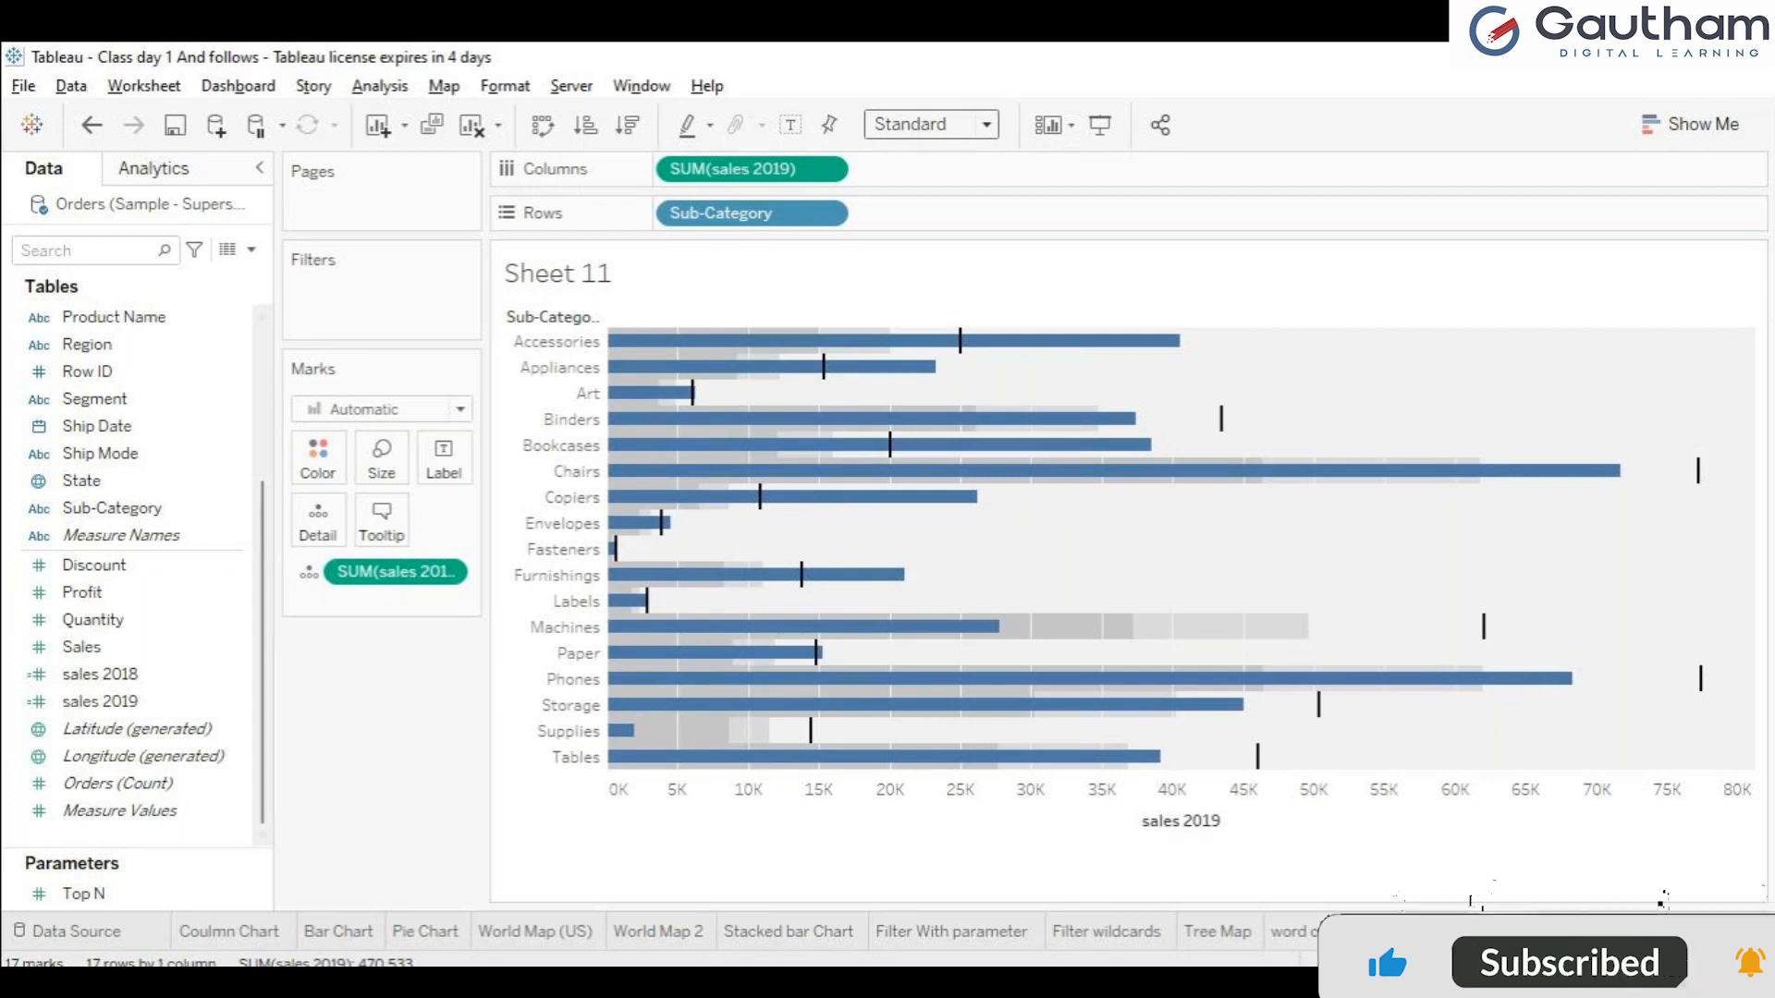
pyautogui.click(904, 216)
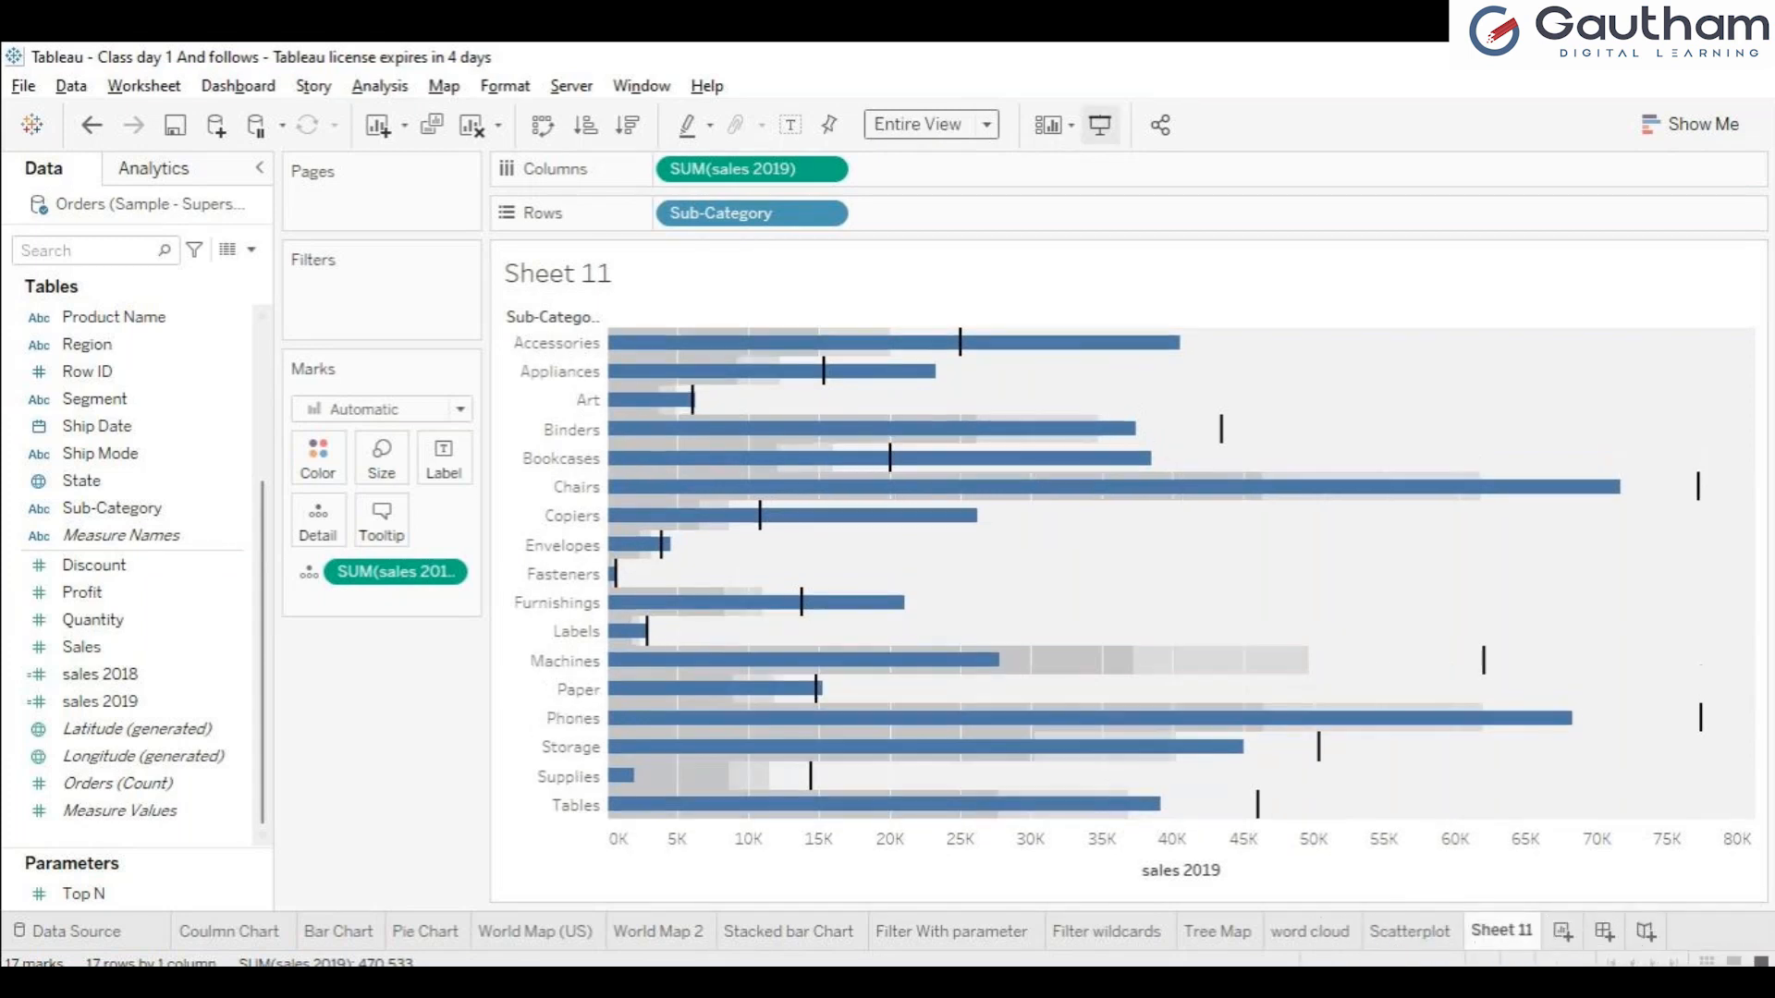
pyautogui.click(1099, 124)
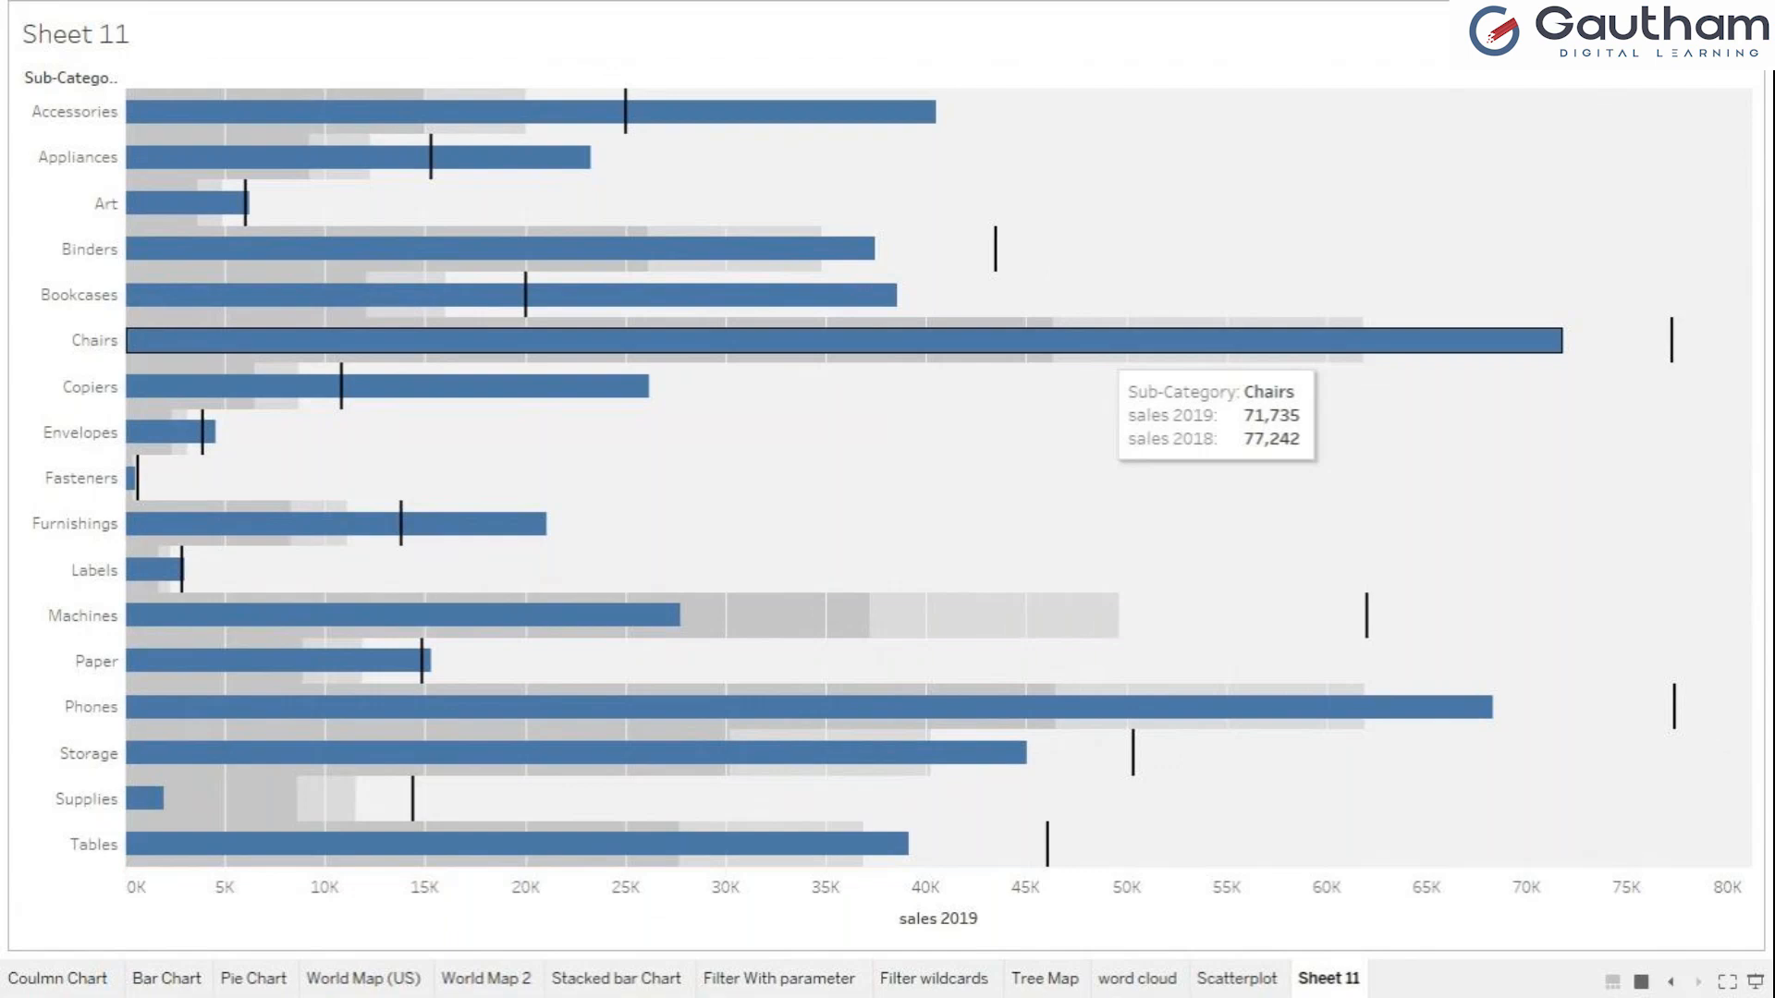
# Keep only the Chairs and Phones sub-categories in the presented bullet graph.
pyautogui.click(1107, 342)
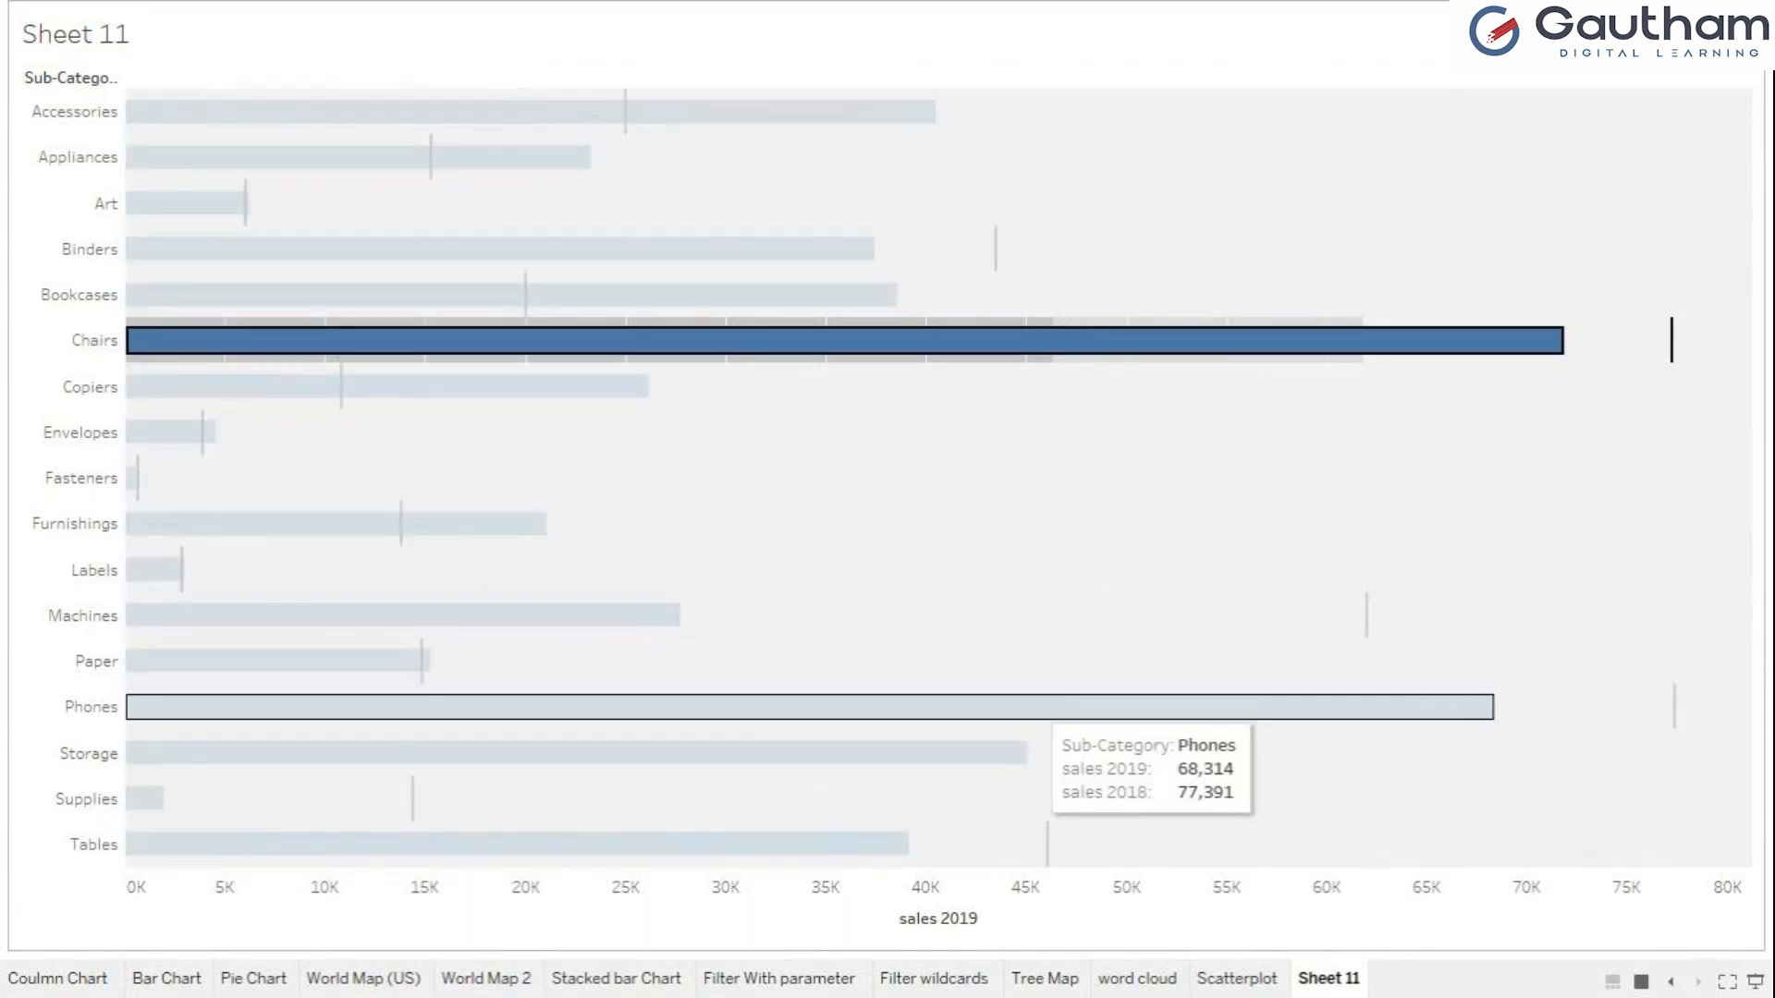
pyautogui.keyDown('ctrl'); pyautogui.click(1044, 708); pyautogui.keyUp('ctrl')
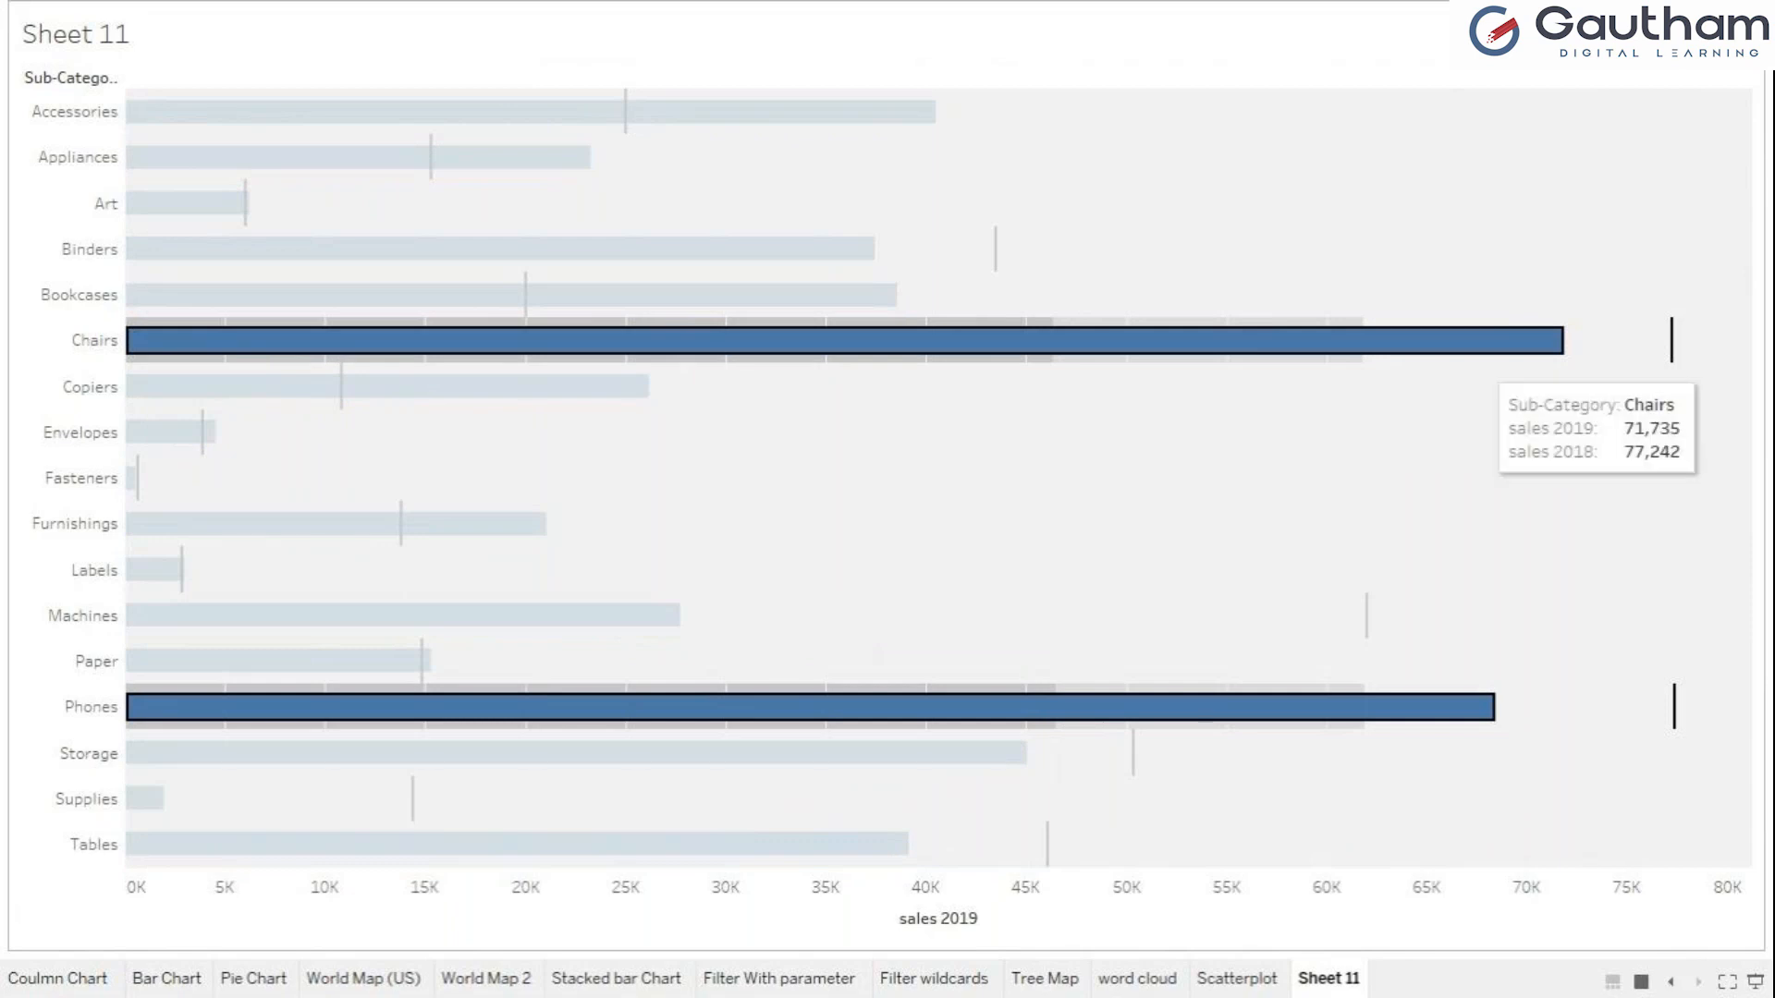
pyautogui.moveTo(1220, 341)
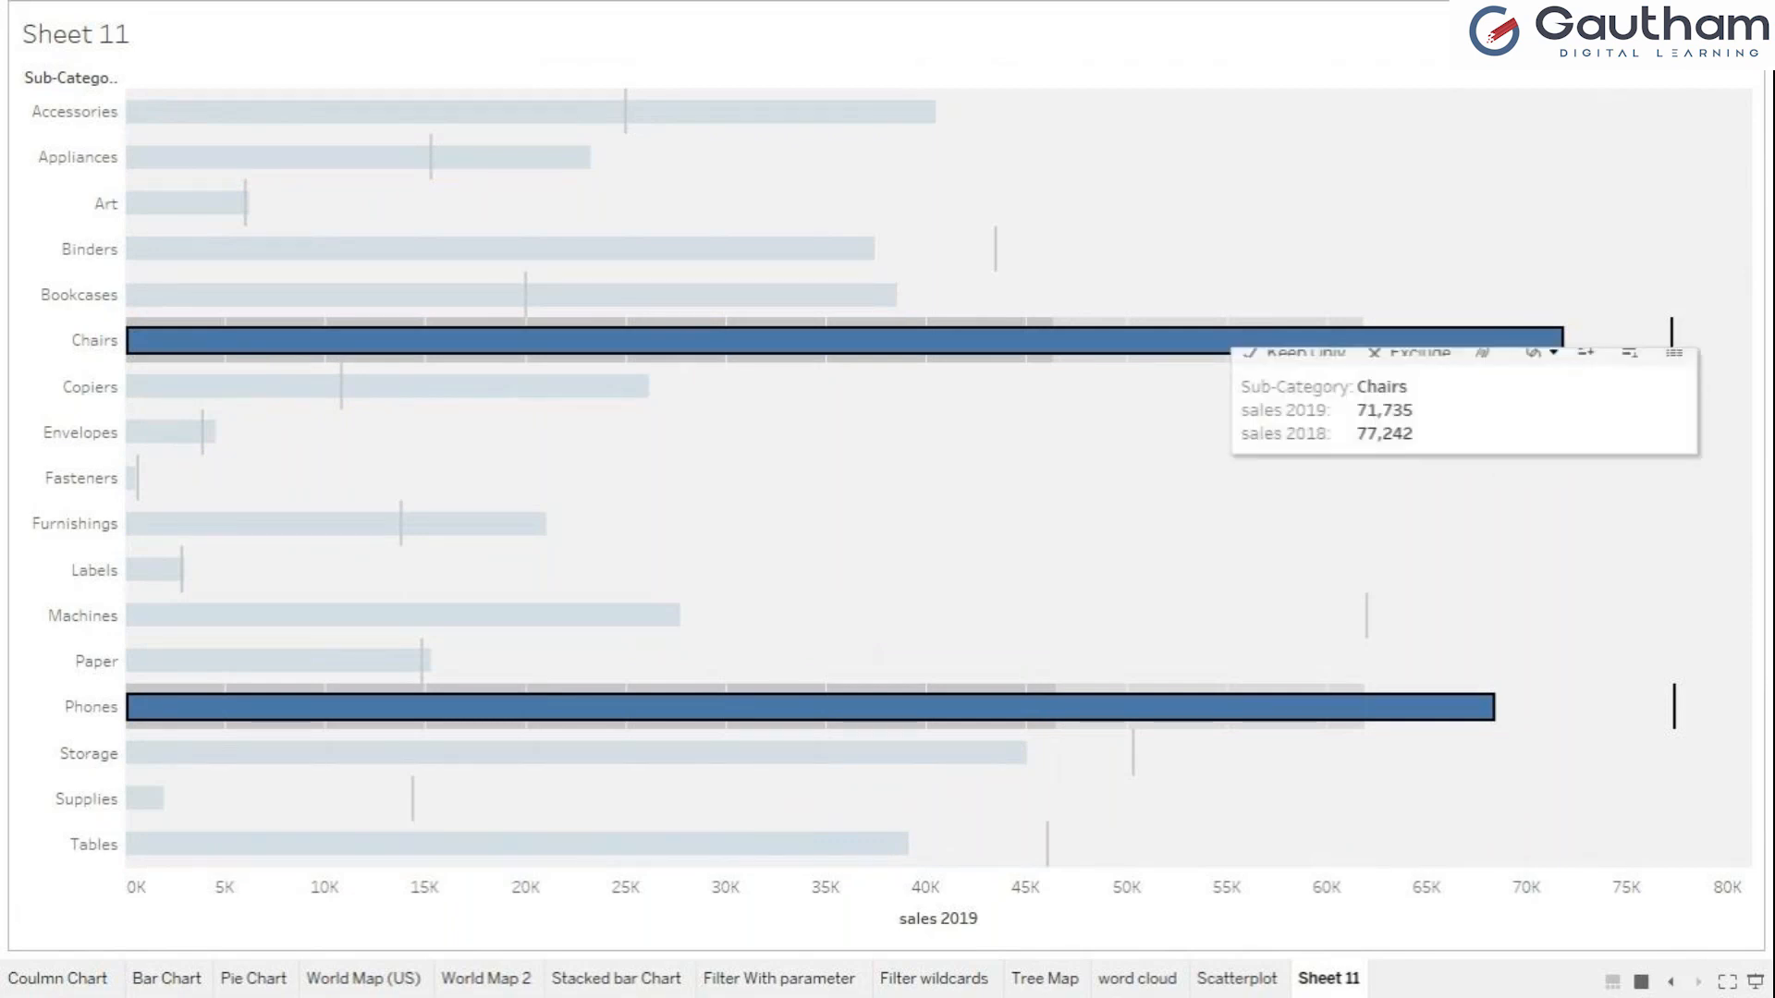
pyautogui.click(1295, 316)
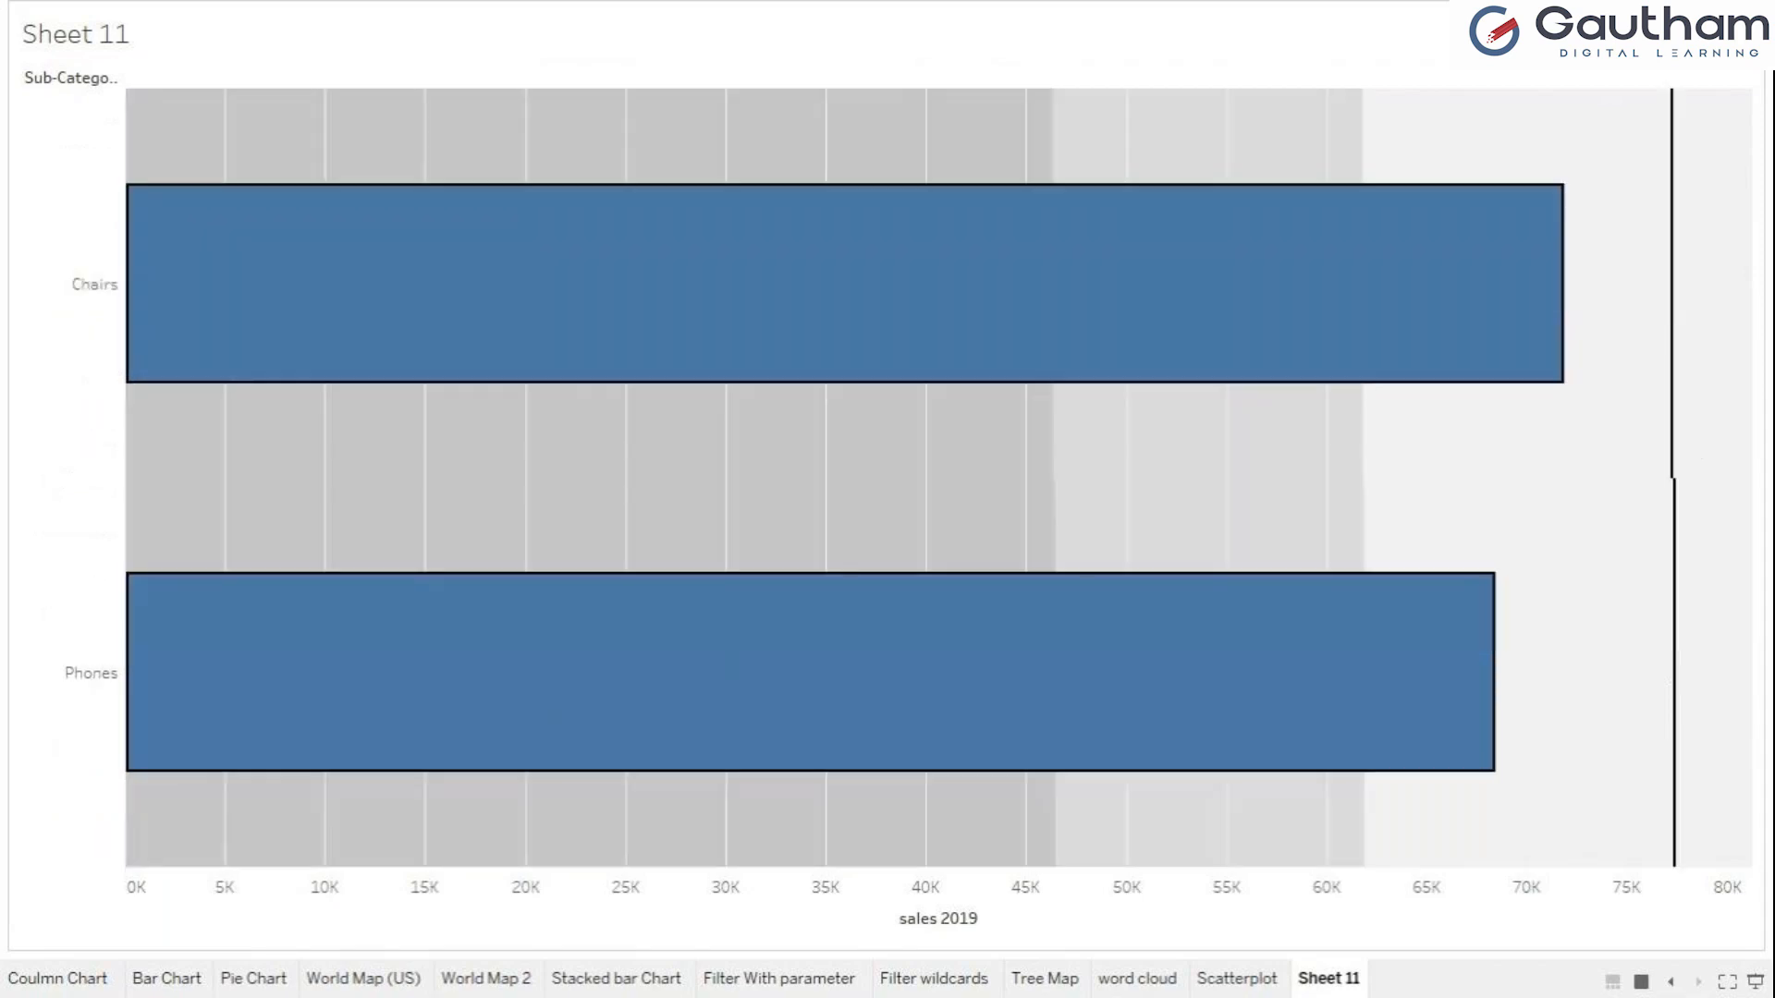
# Examine the Chairs and Phones bars against their average sales 2018 reference lines and the 60% distribution band.
pyautogui.moveTo(1674, 486)
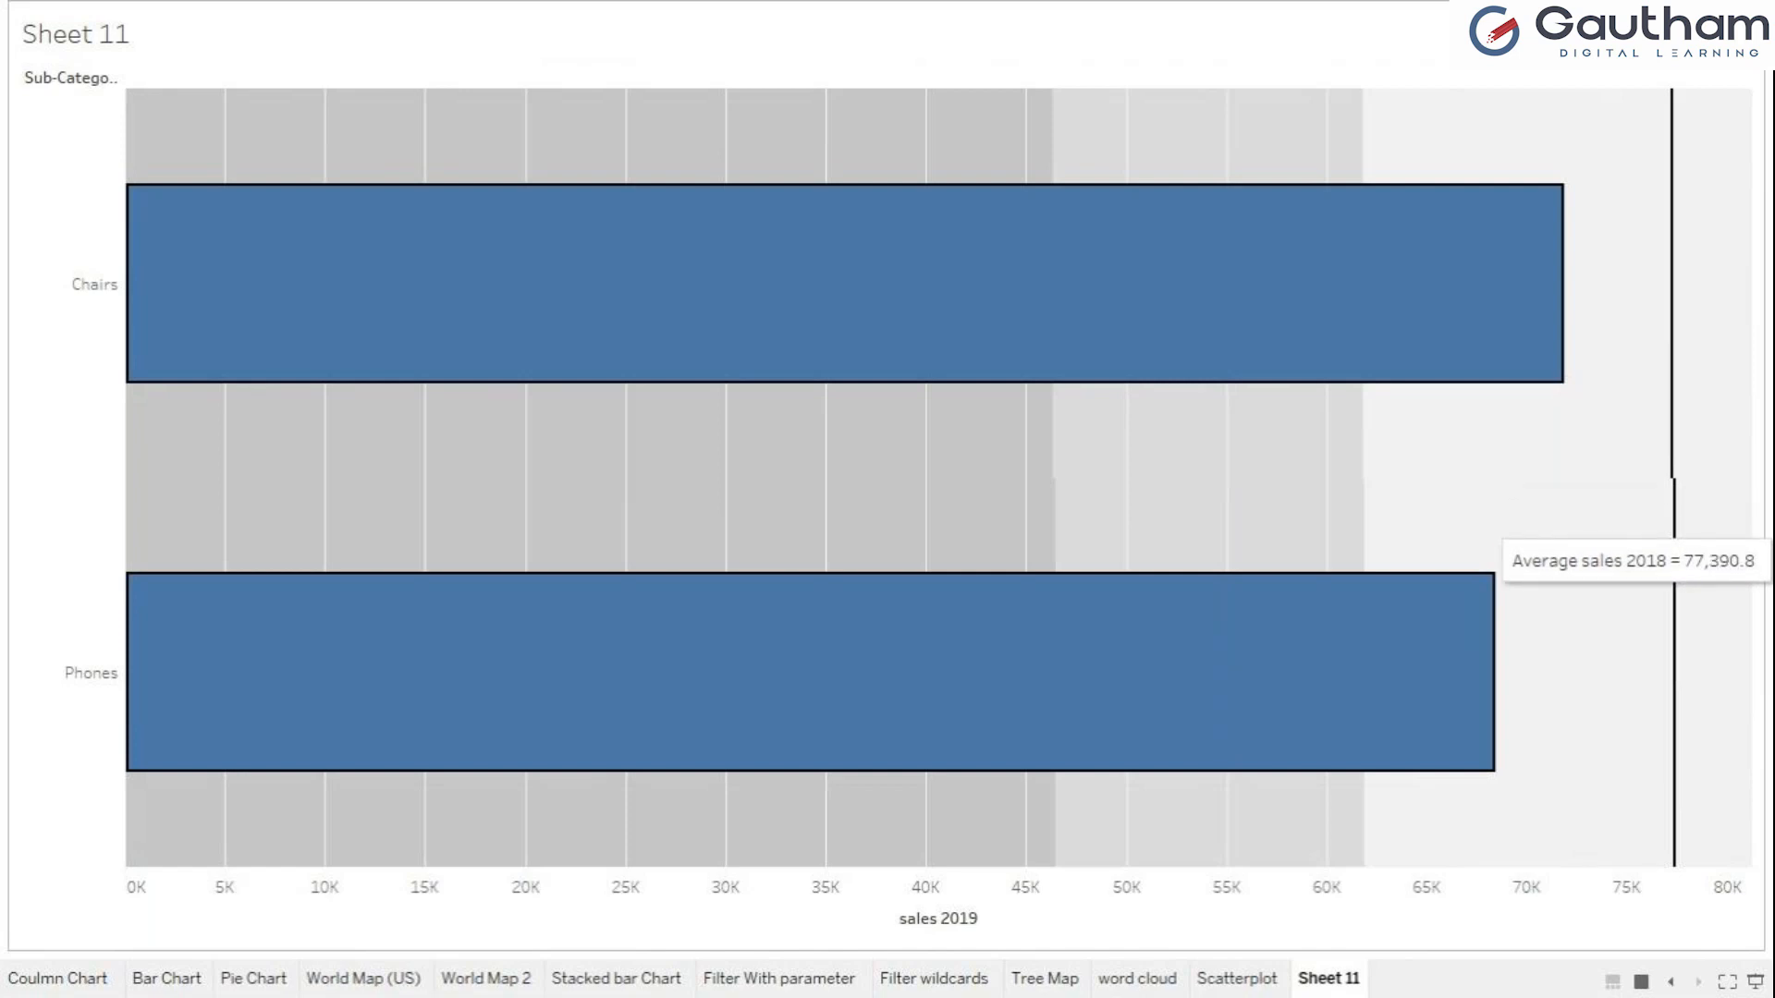
pyautogui.moveTo(1169, 231)
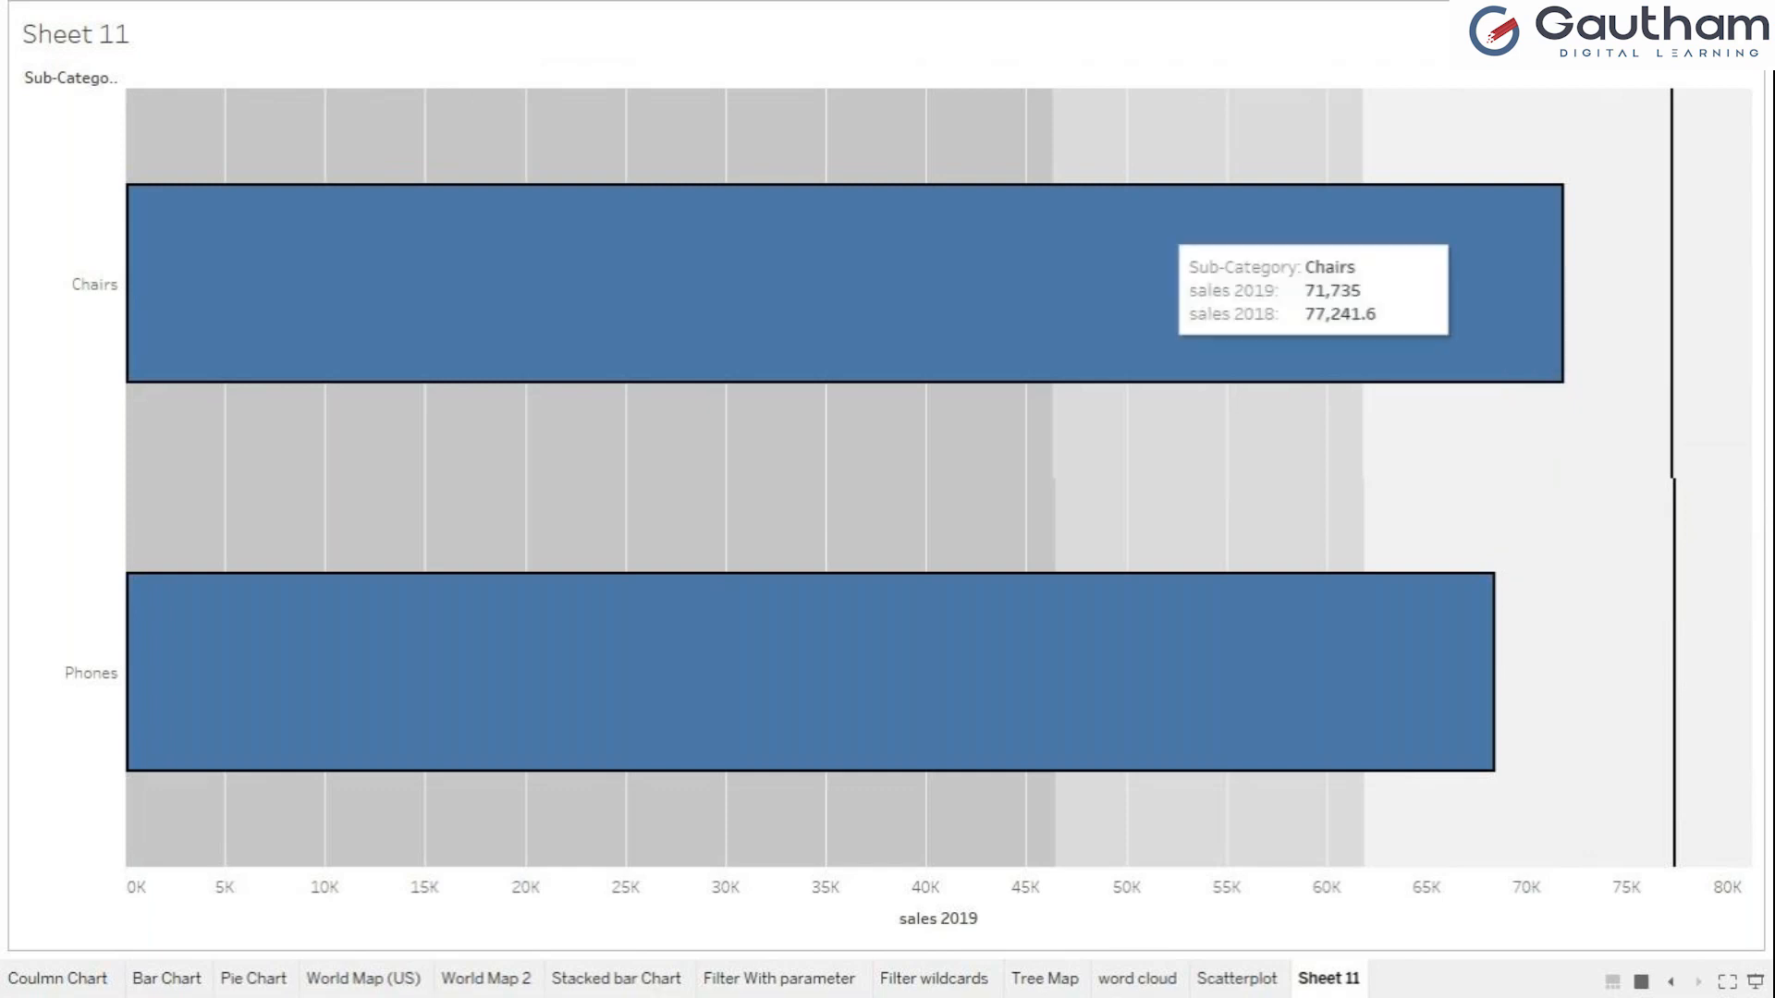
pyautogui.moveTo(732, 579)
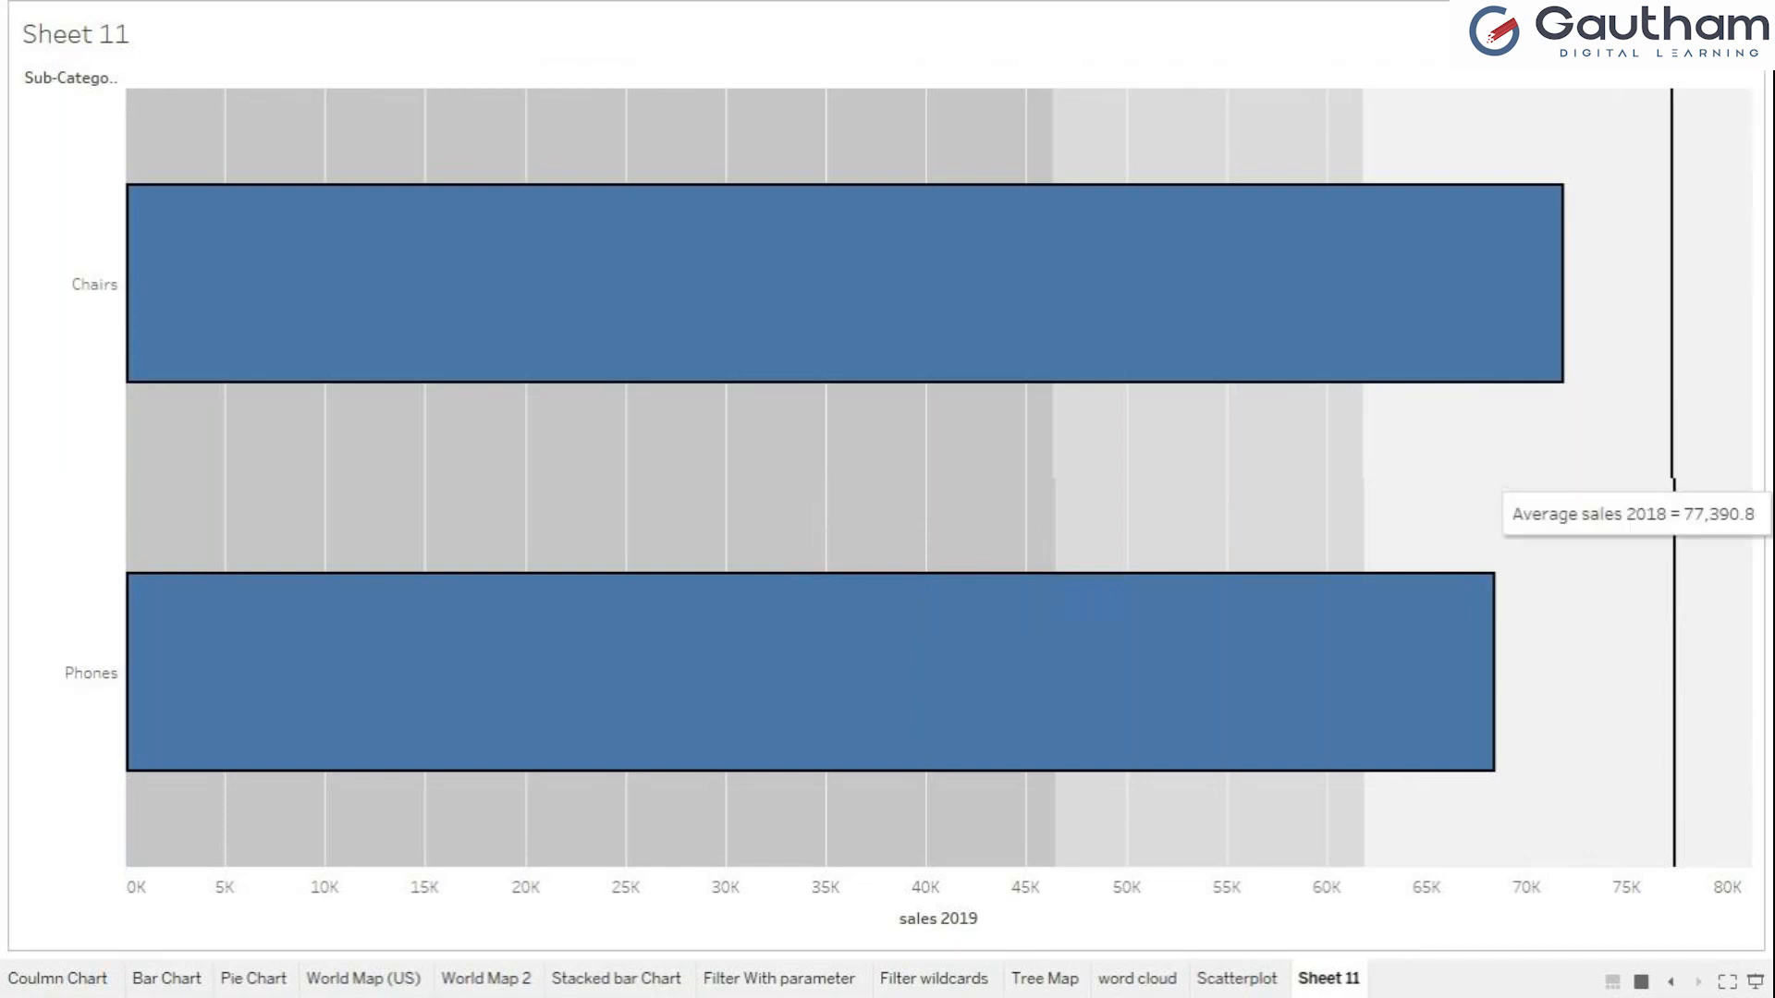
pyautogui.moveTo(191, 309)
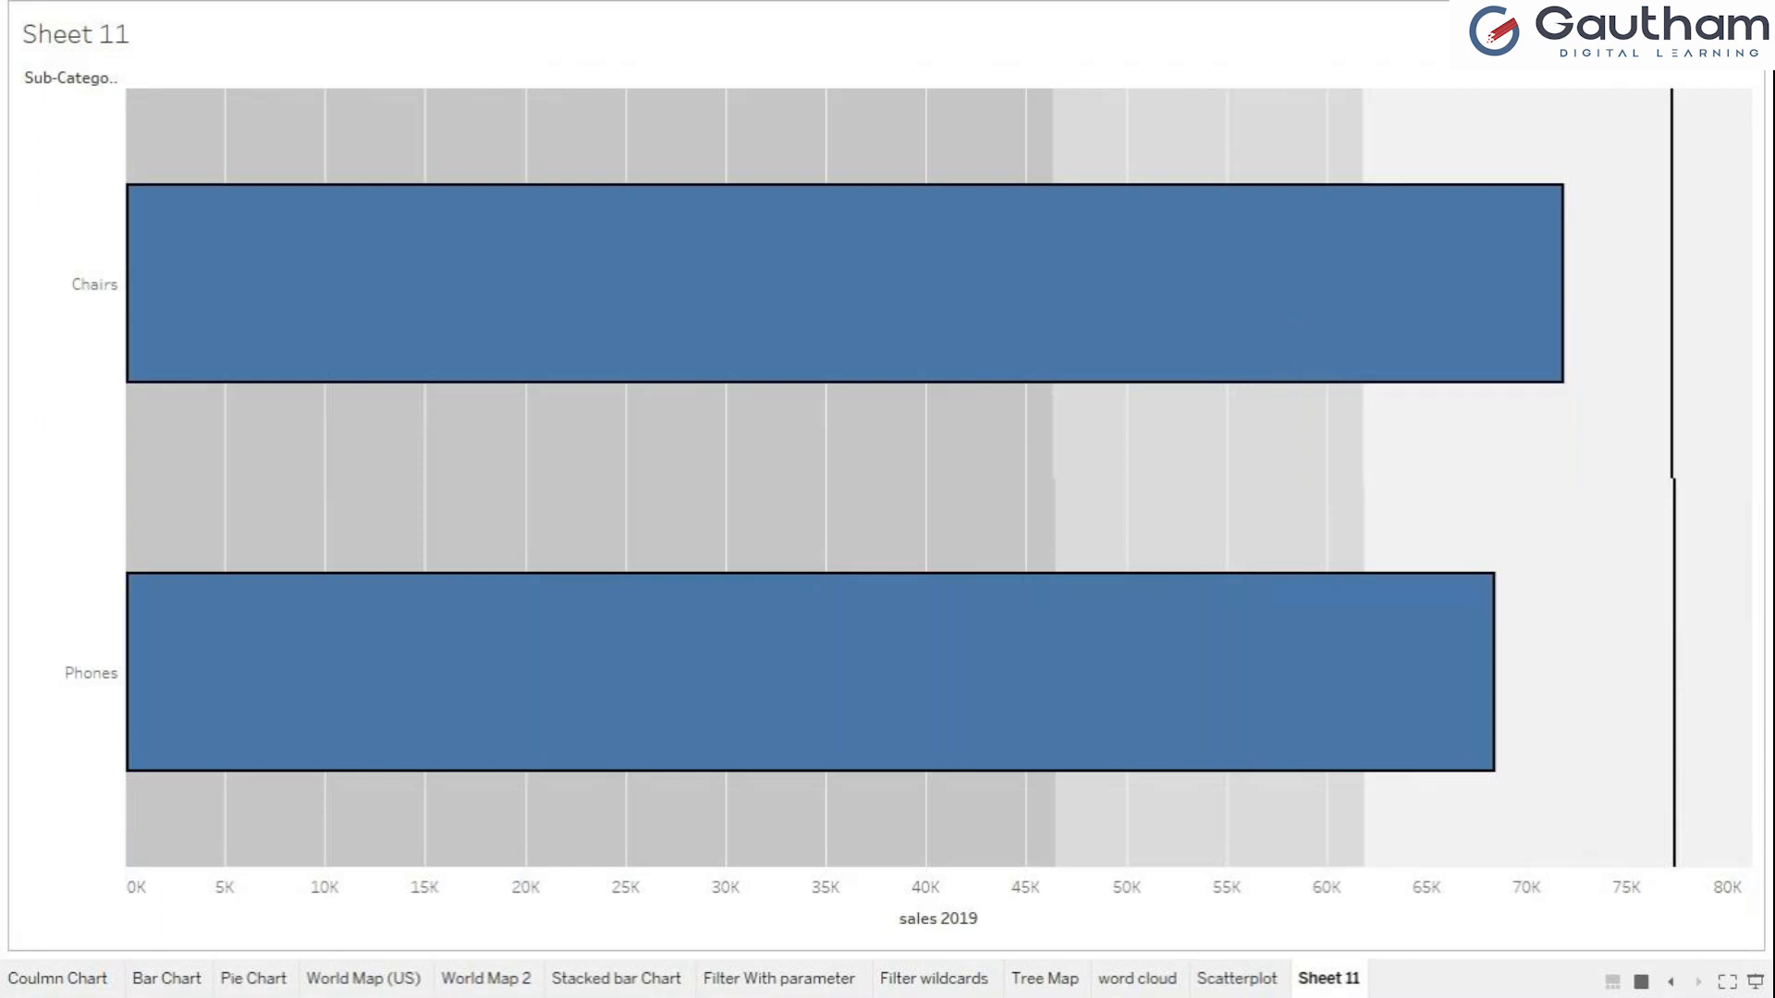
pyautogui.moveTo(1672, 408)
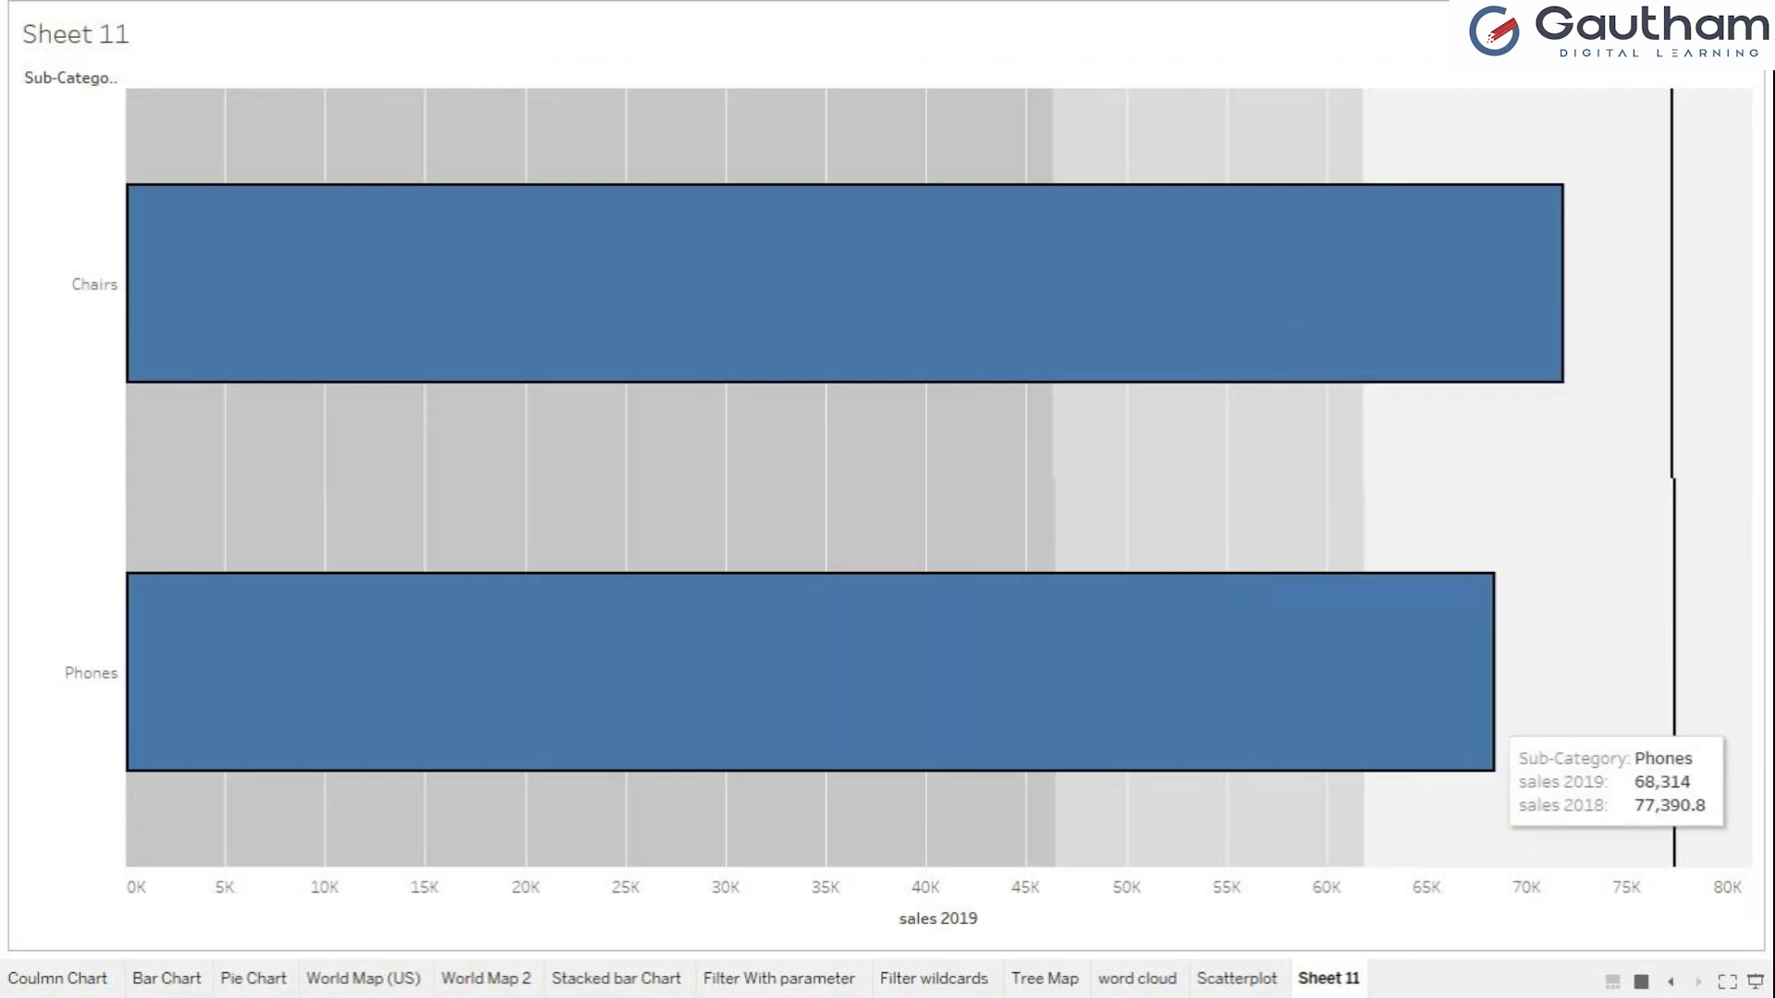
pyautogui.moveTo(1673, 658)
pyautogui.moveTo(1433, 680)
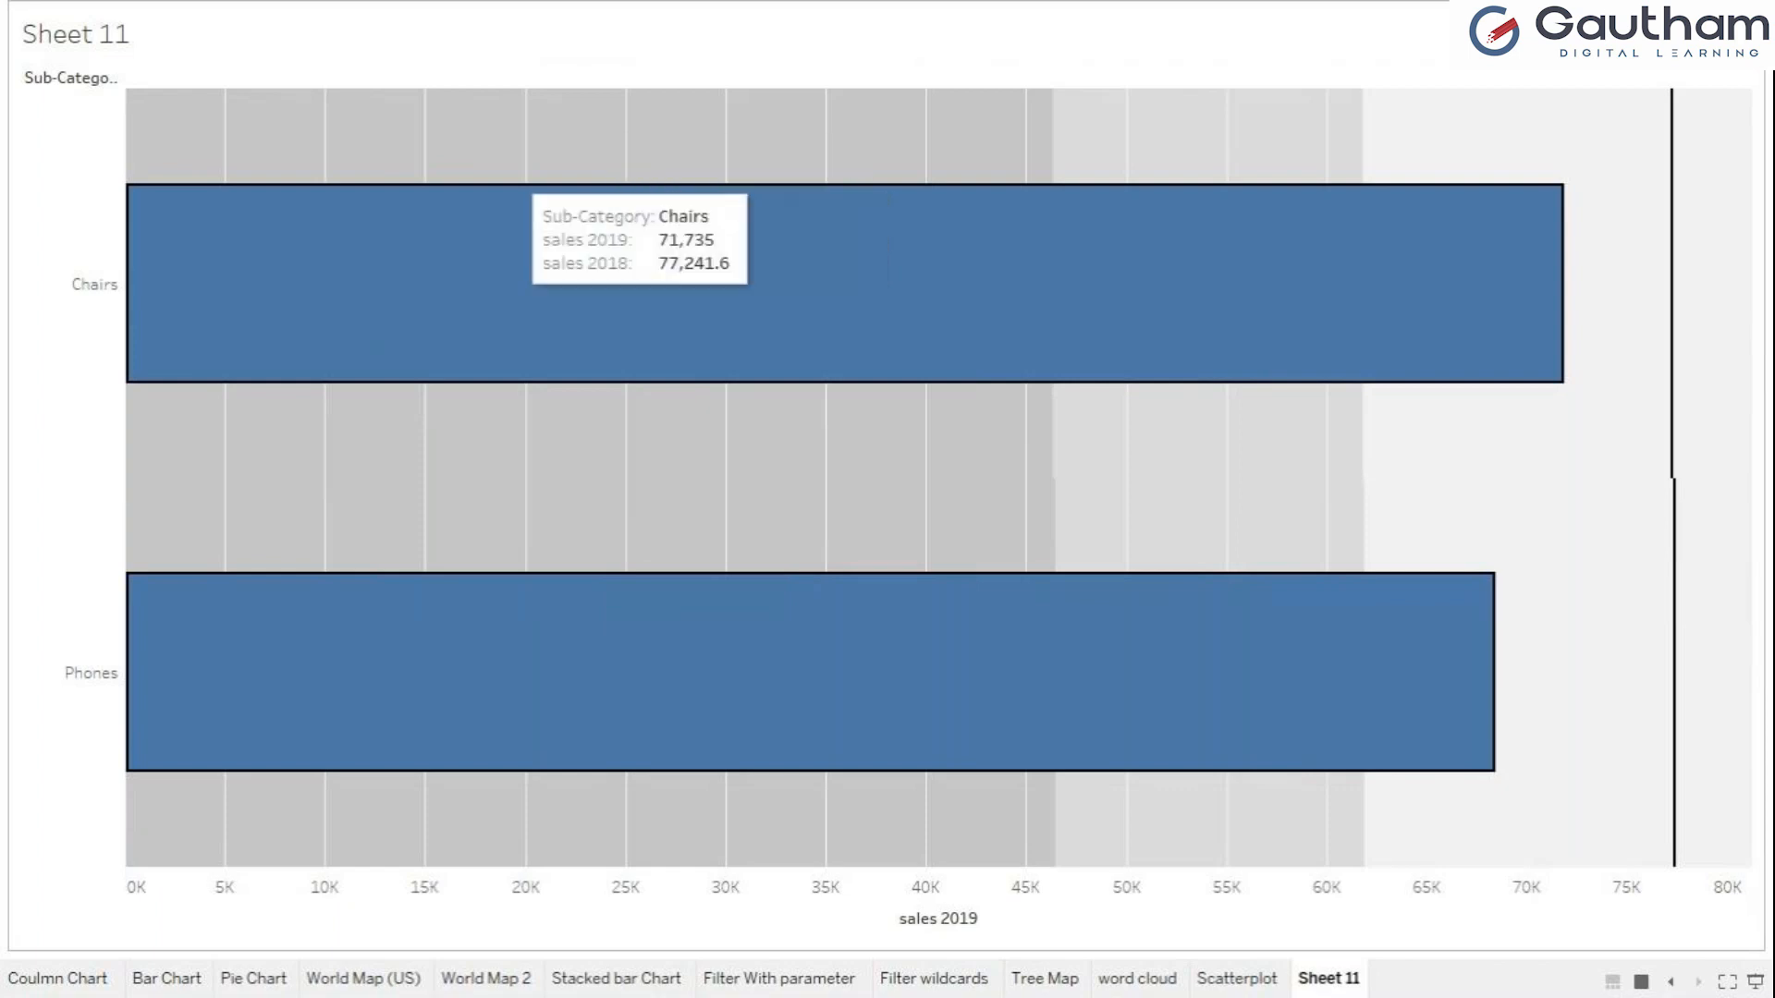
pyautogui.moveTo(692, 276)
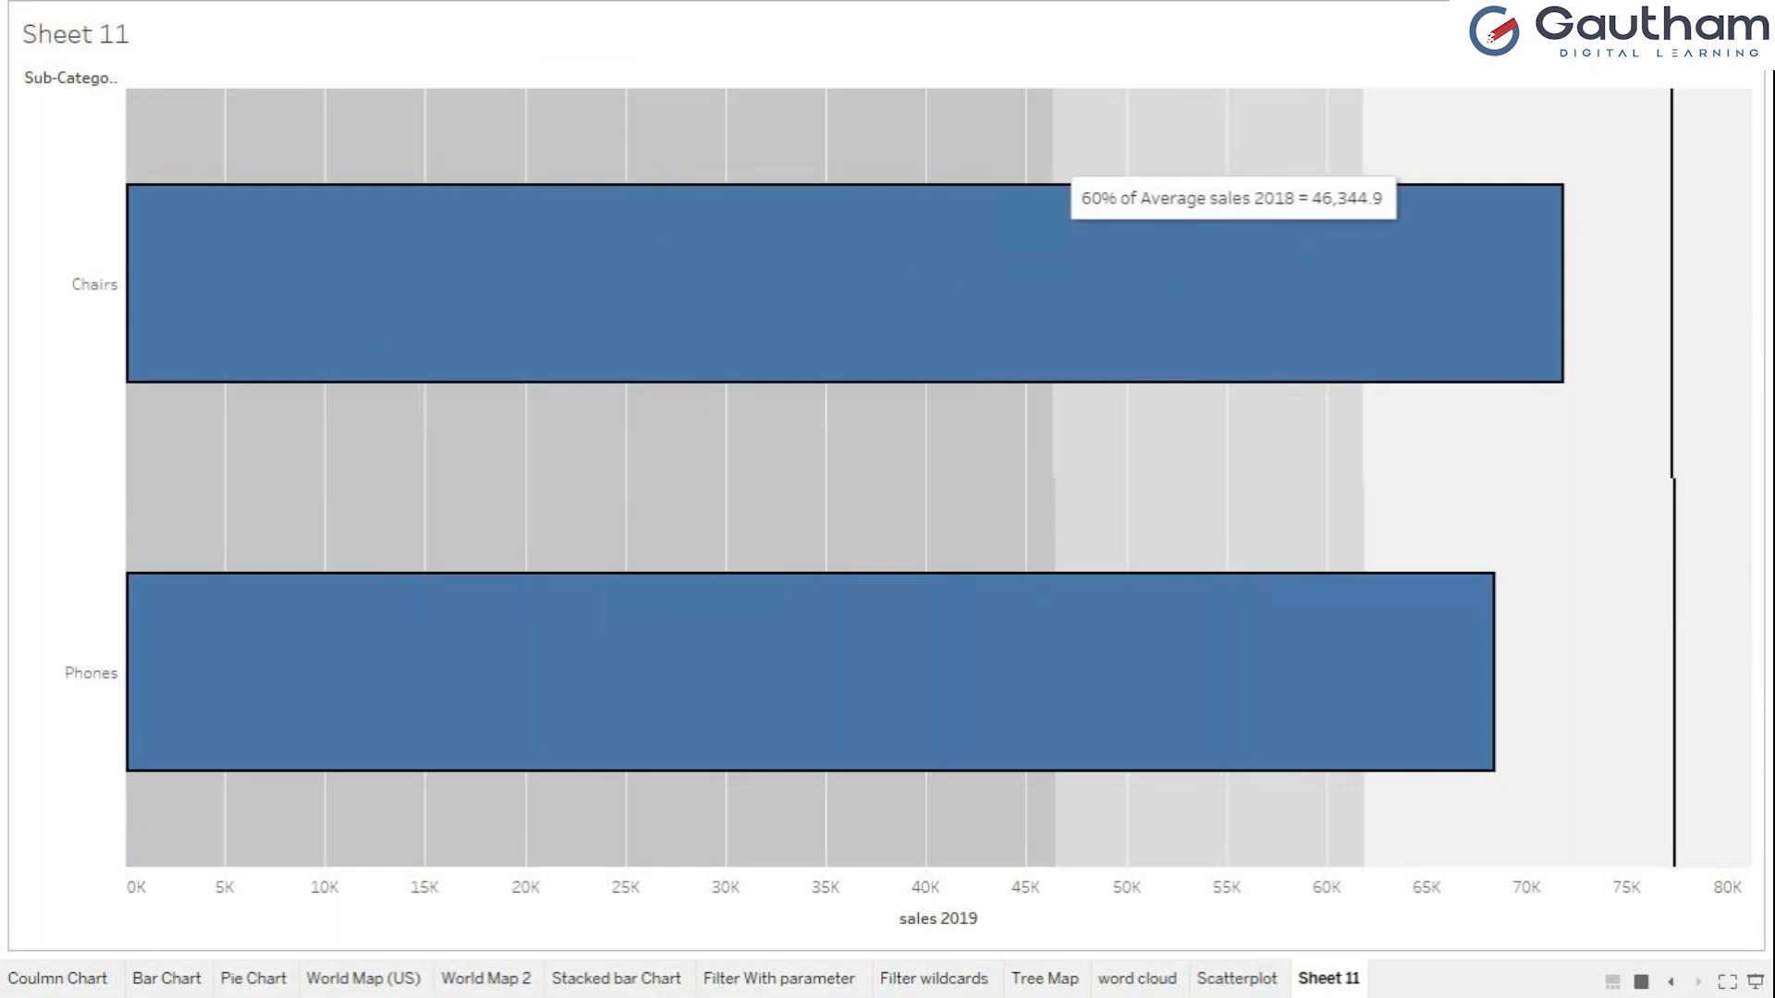
pyautogui.moveTo(1054, 169)
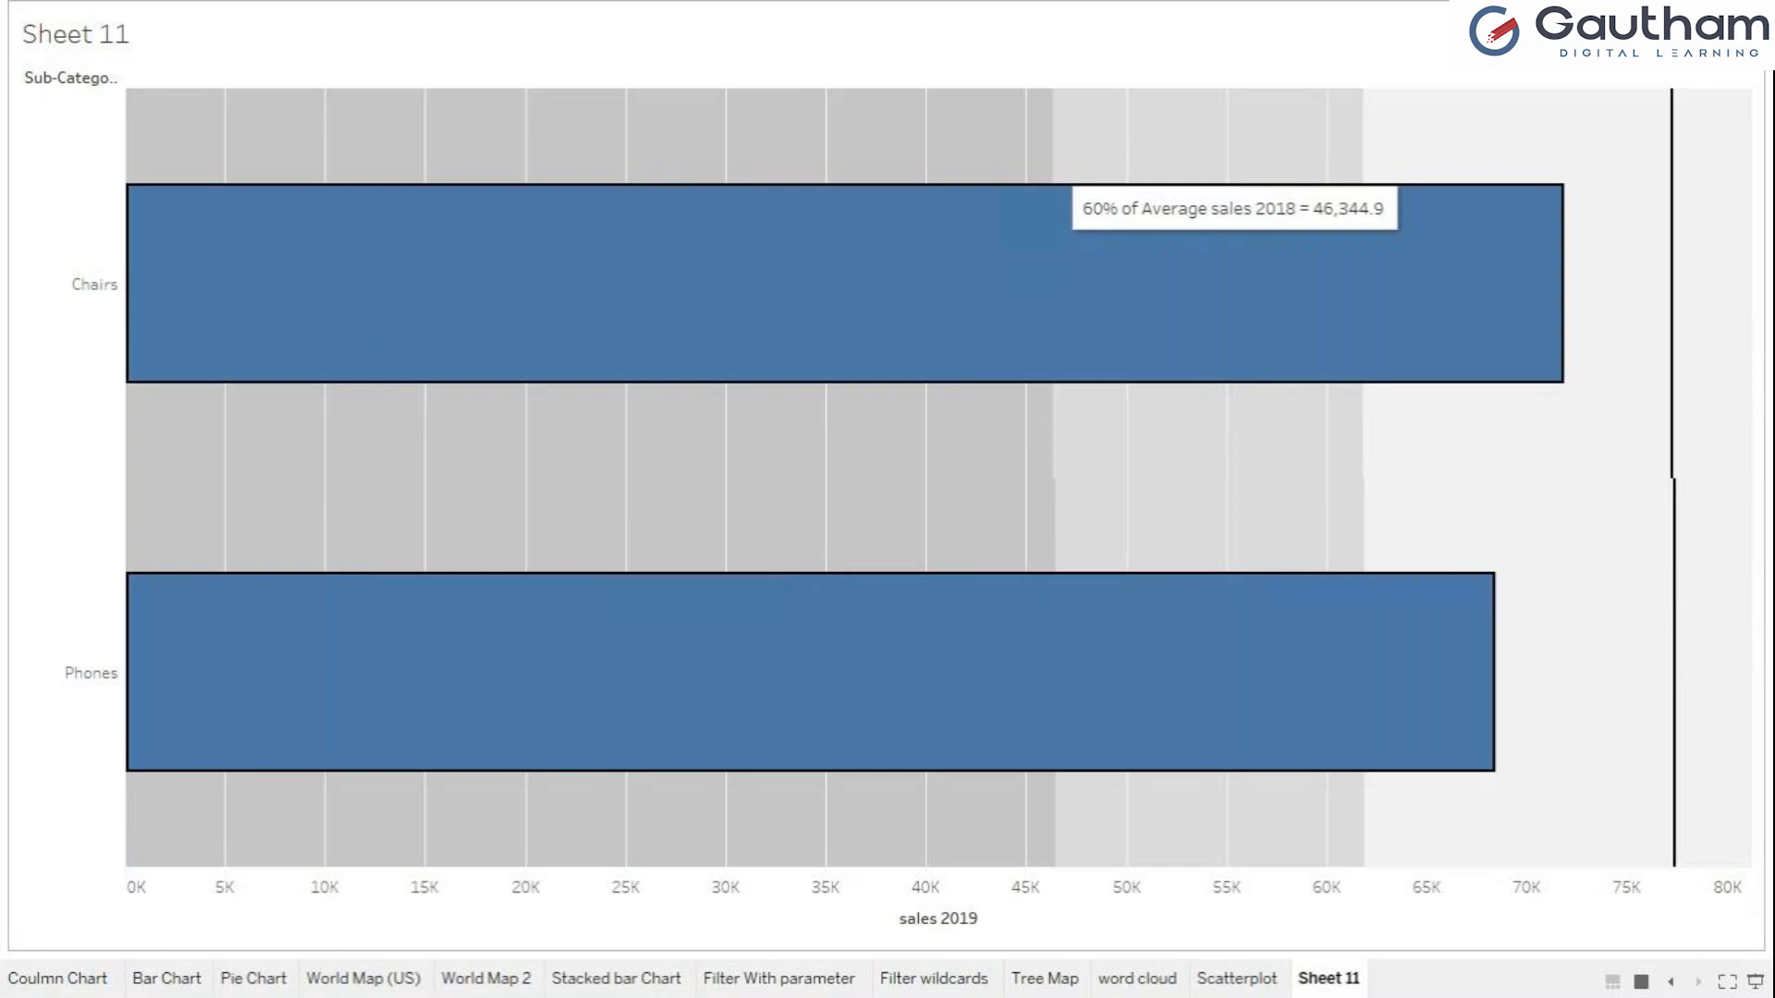
pyautogui.moveTo(1278, 270)
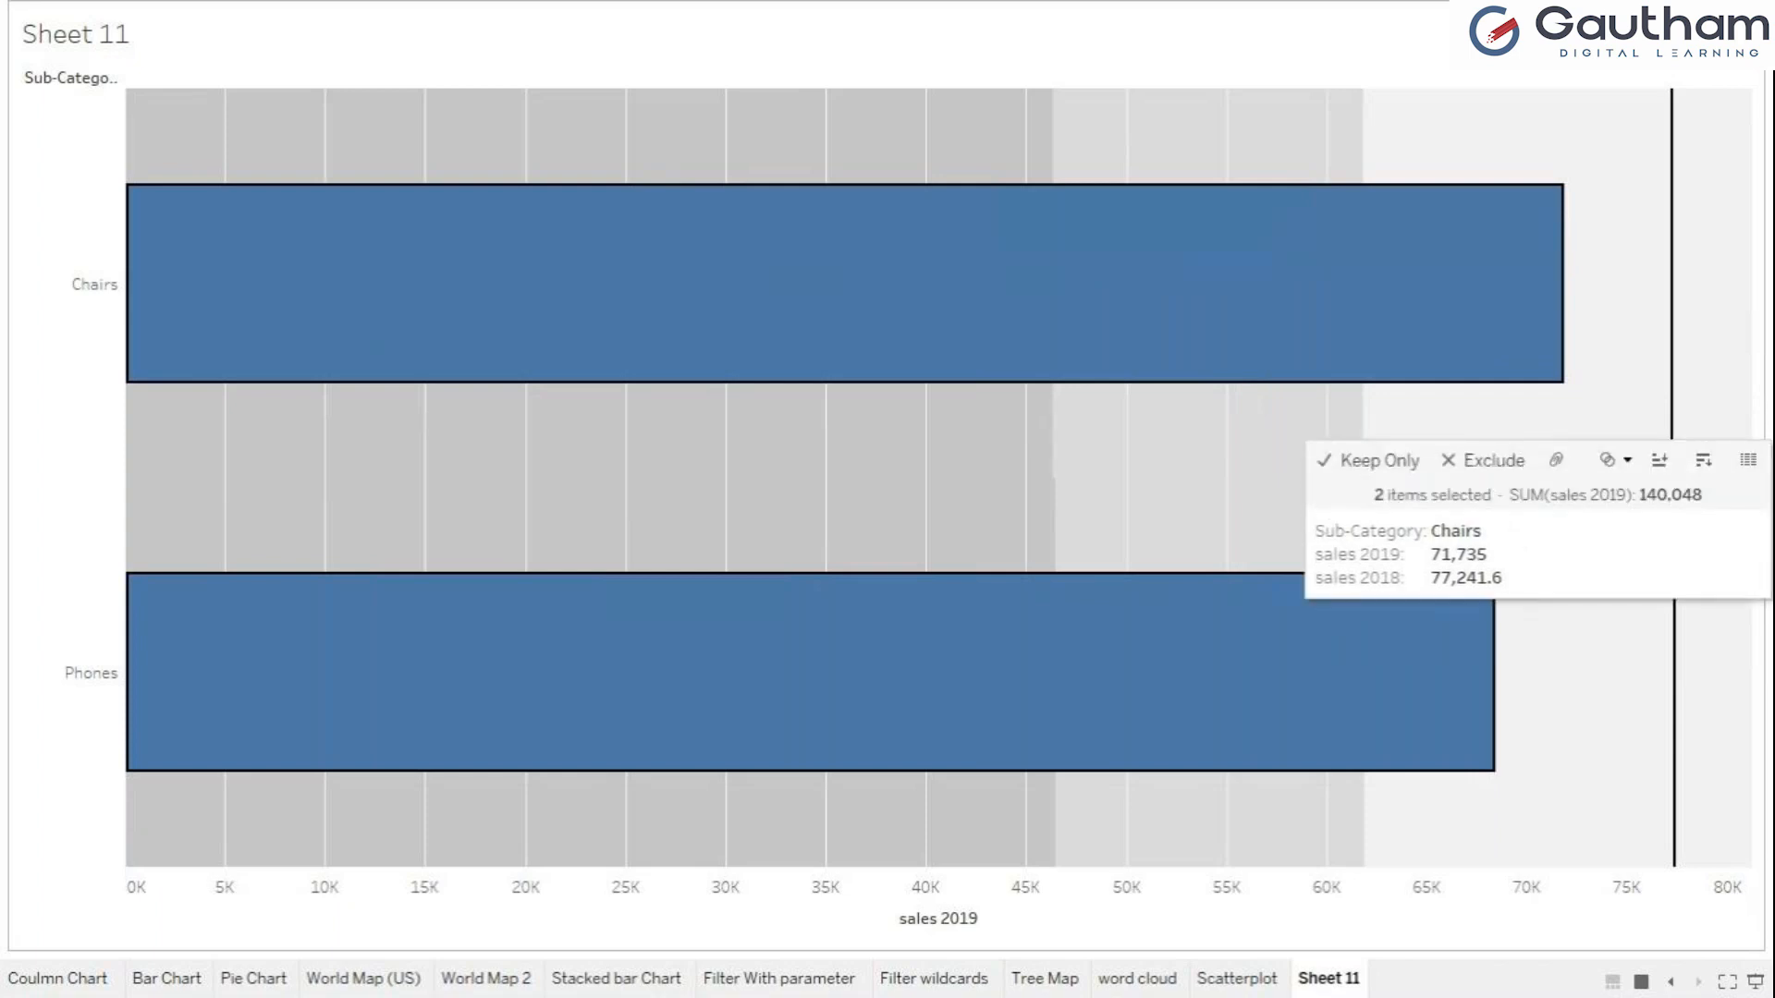
# Exit presentation mode, undo the filter keeping only Chairs and Phones, and clear the bar selection.
pyautogui.press('Escape')
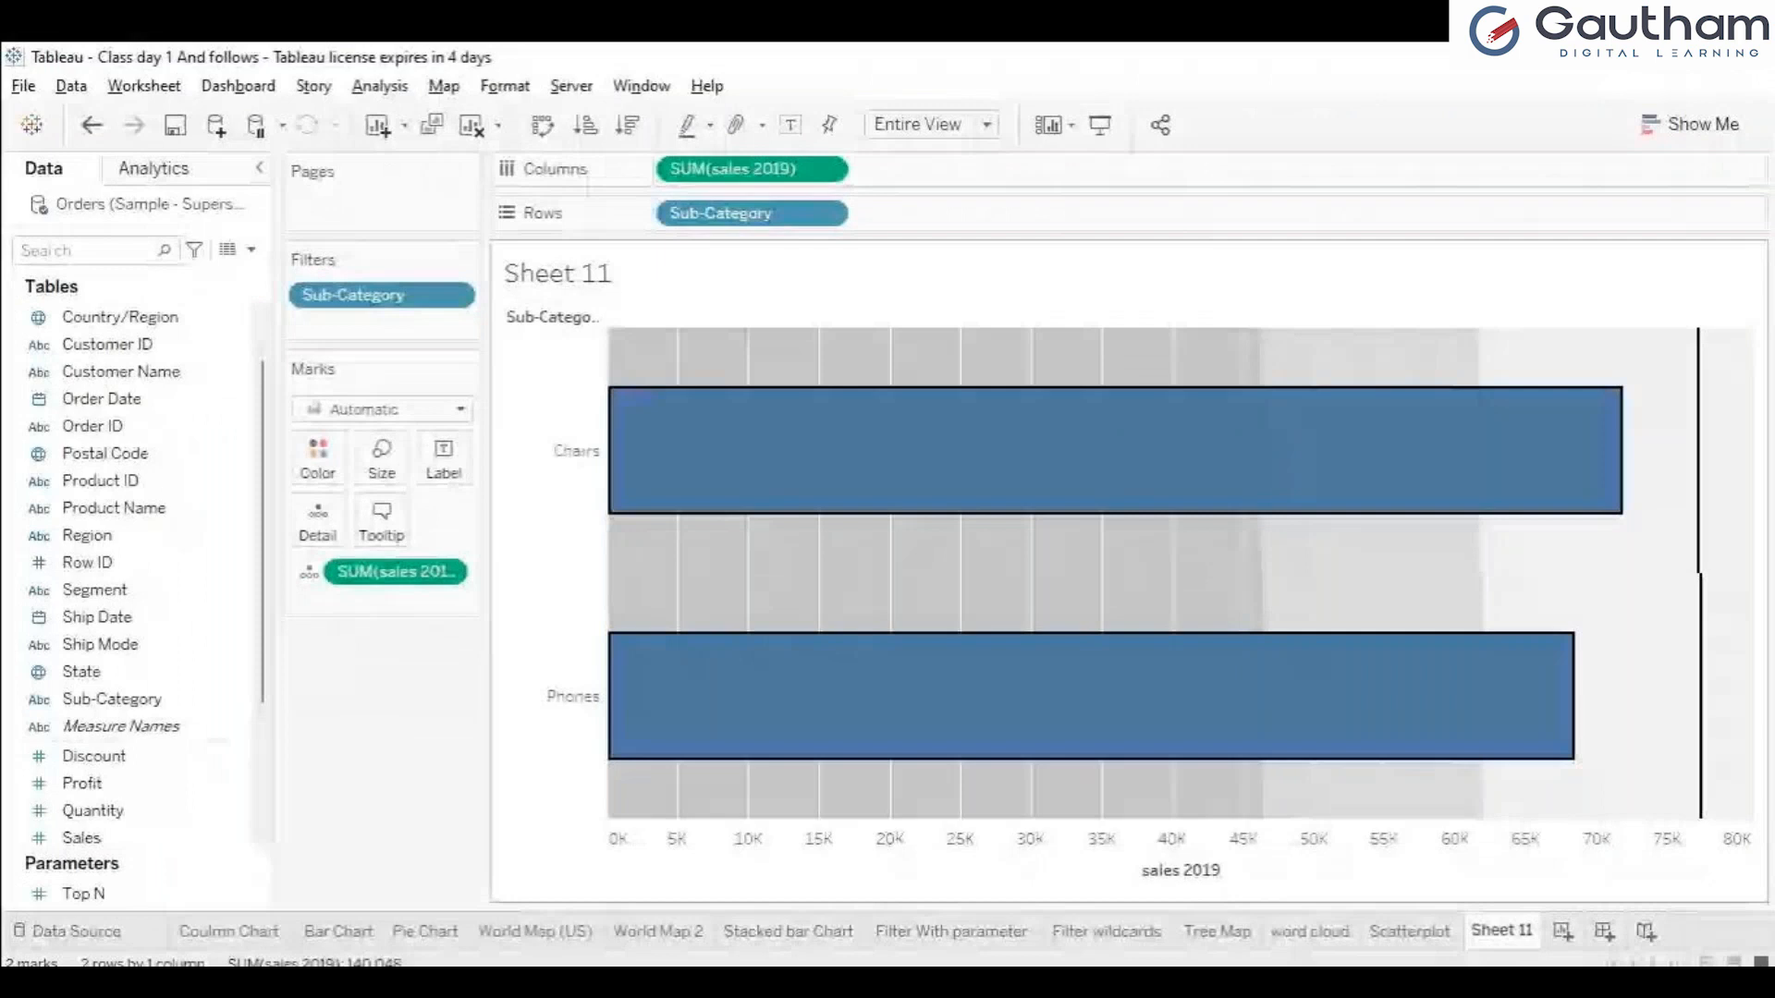
pyautogui.hotkey('ctrl', 'z')
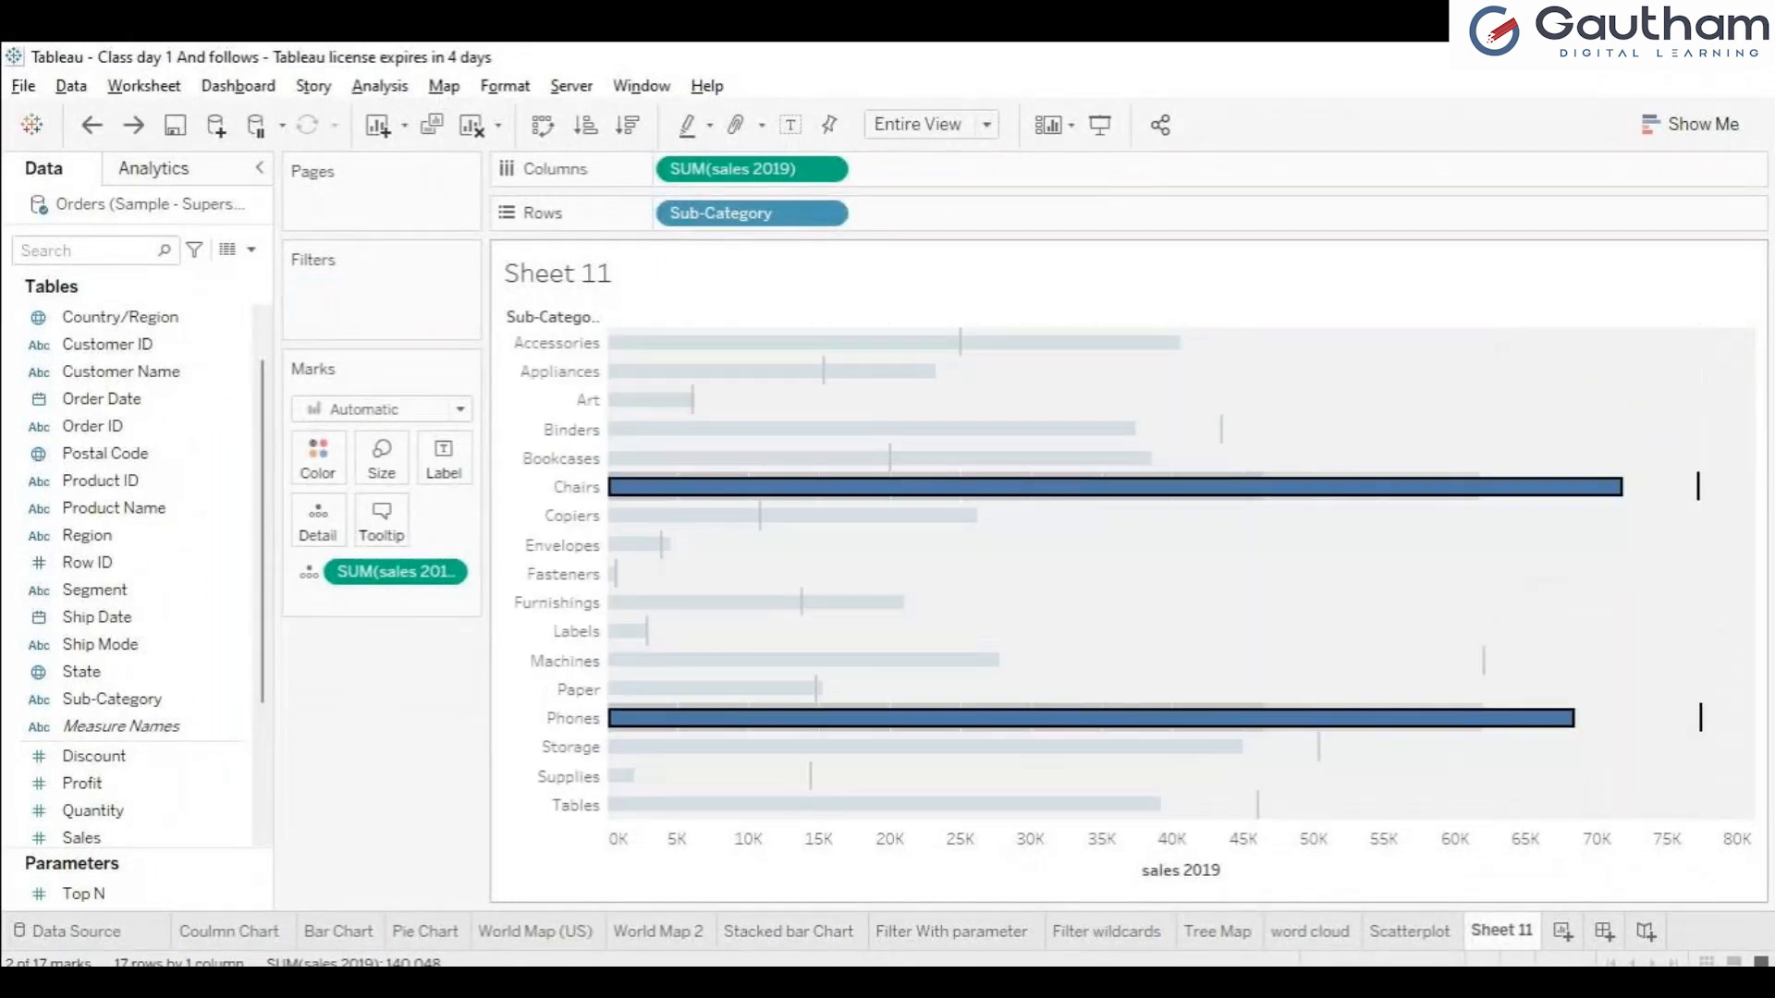
pyautogui.press('Escape')
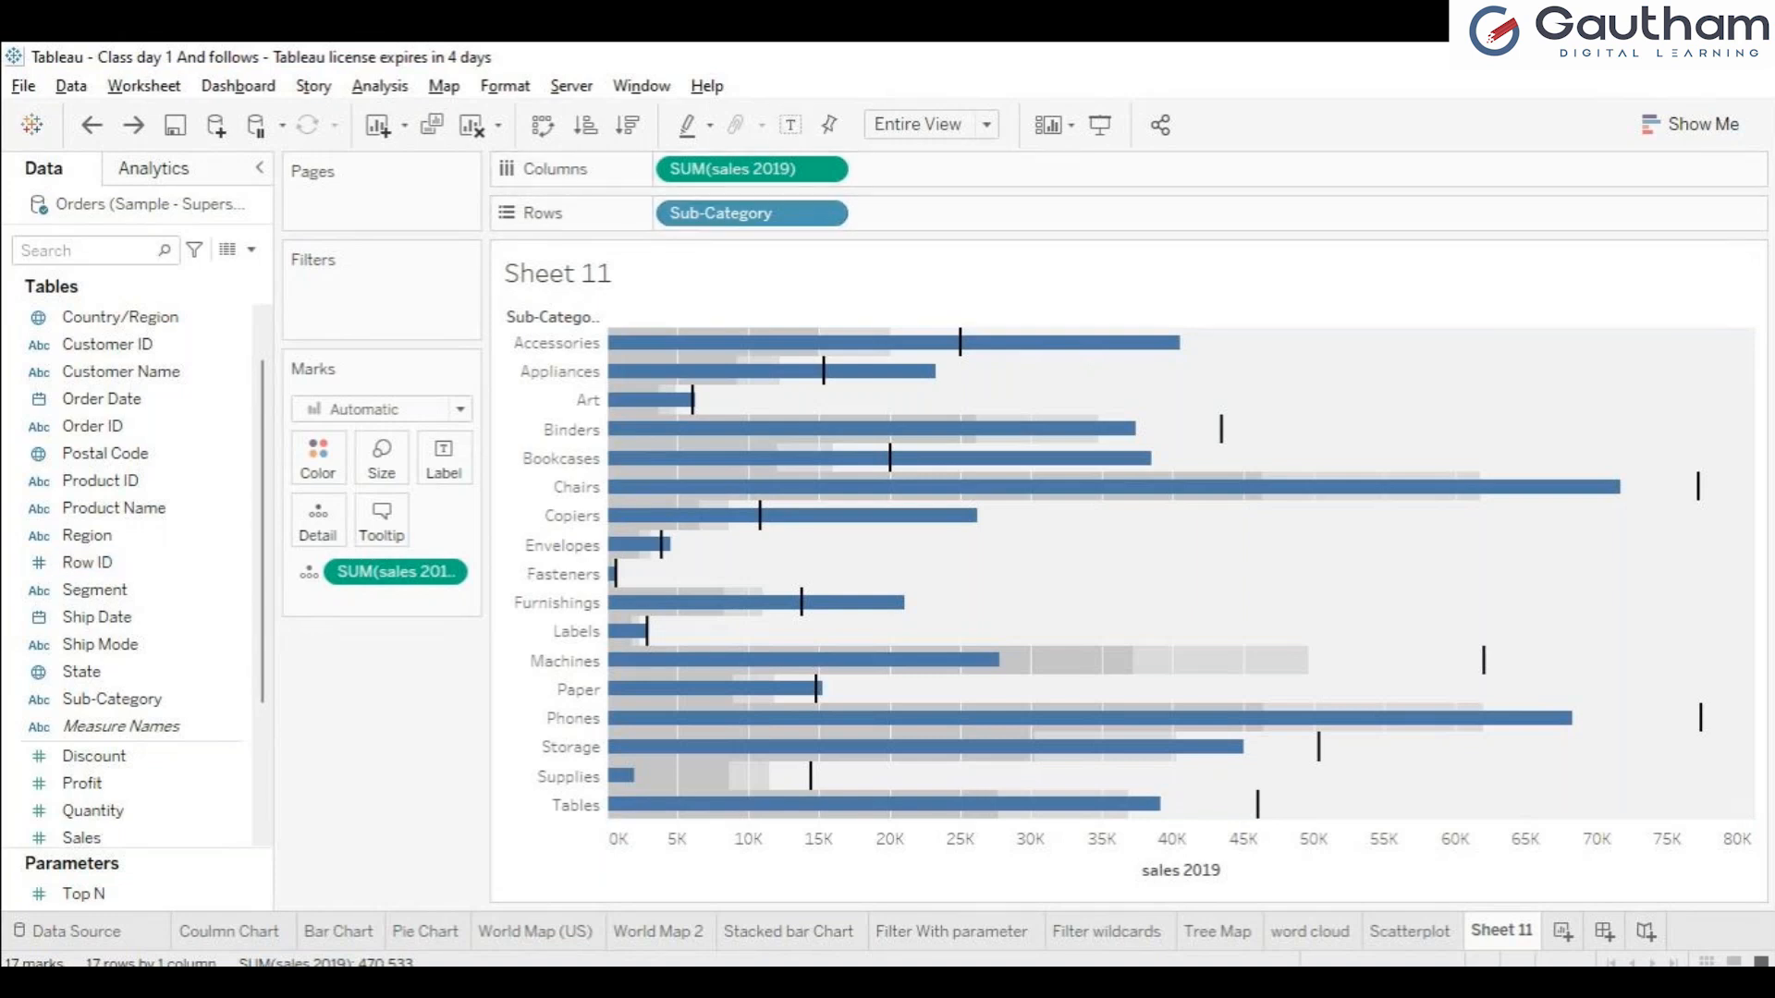
# Replace Sub-Category with Category on Rows in the Sheet 11 bullet graph.
pyautogui.moveTo(751, 214); pyautogui.dragTo(388, 711)
pyautogui.scroll(2, 152, 347)
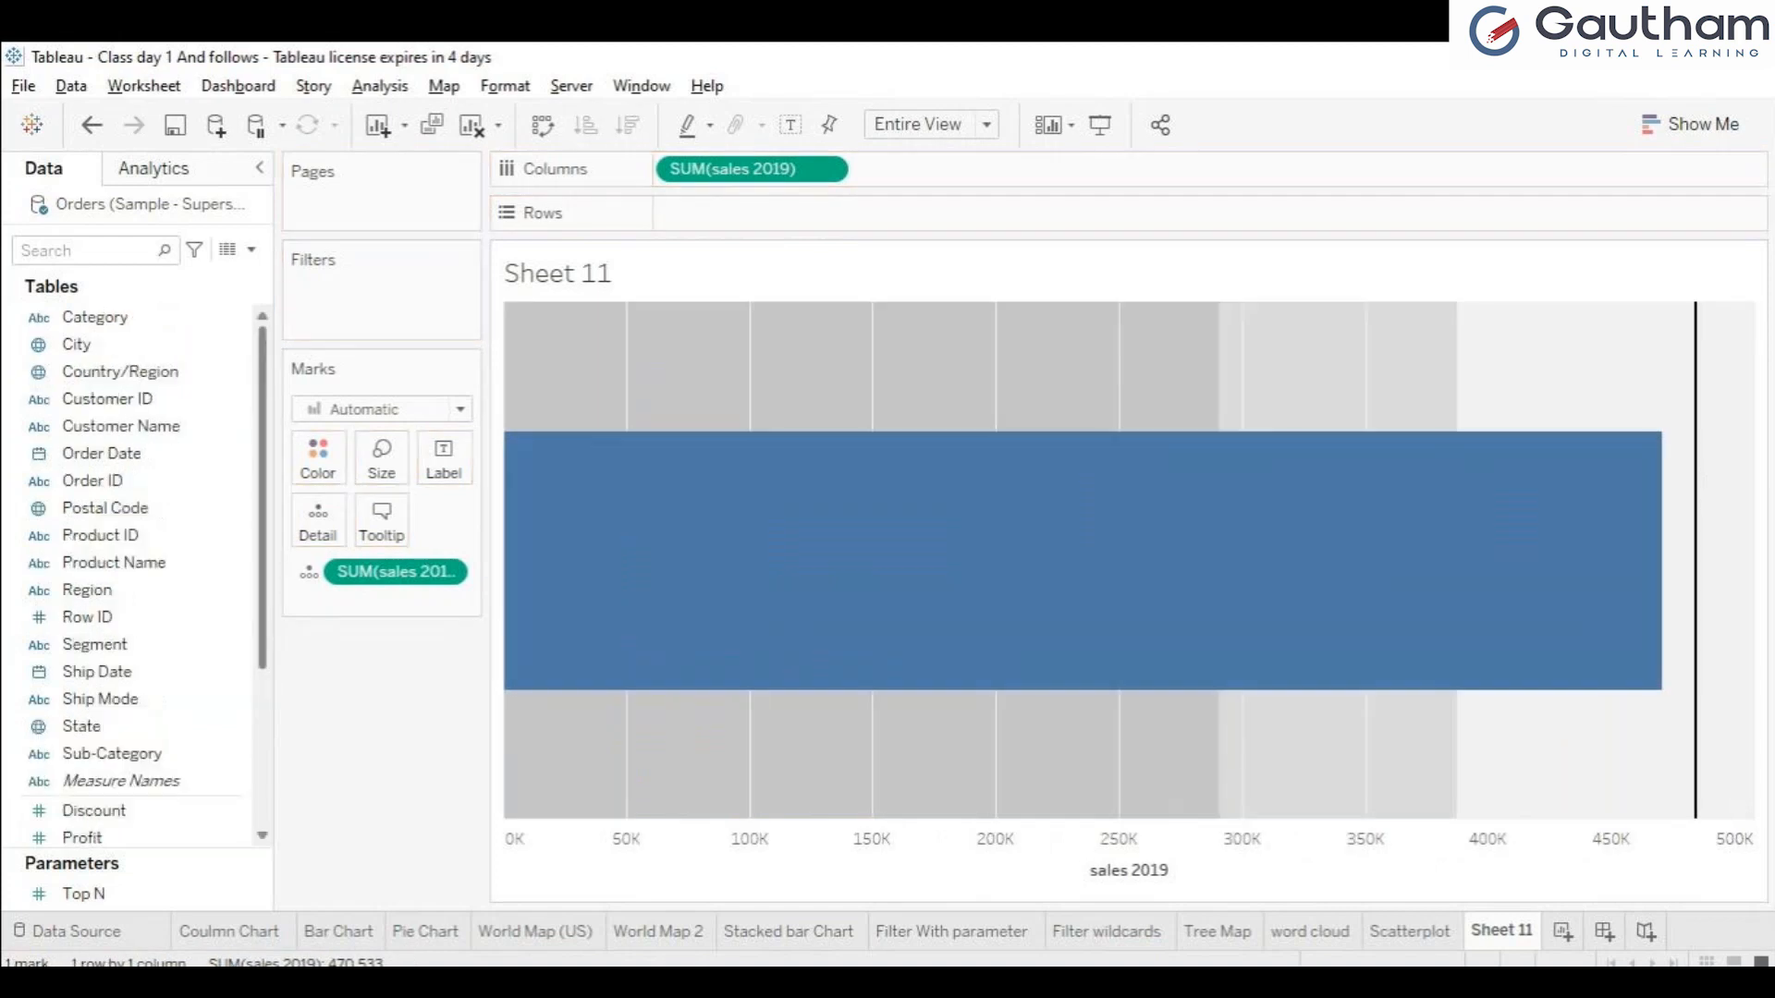
pyautogui.moveTo(102, 782); pyautogui.dragTo(661, 210)
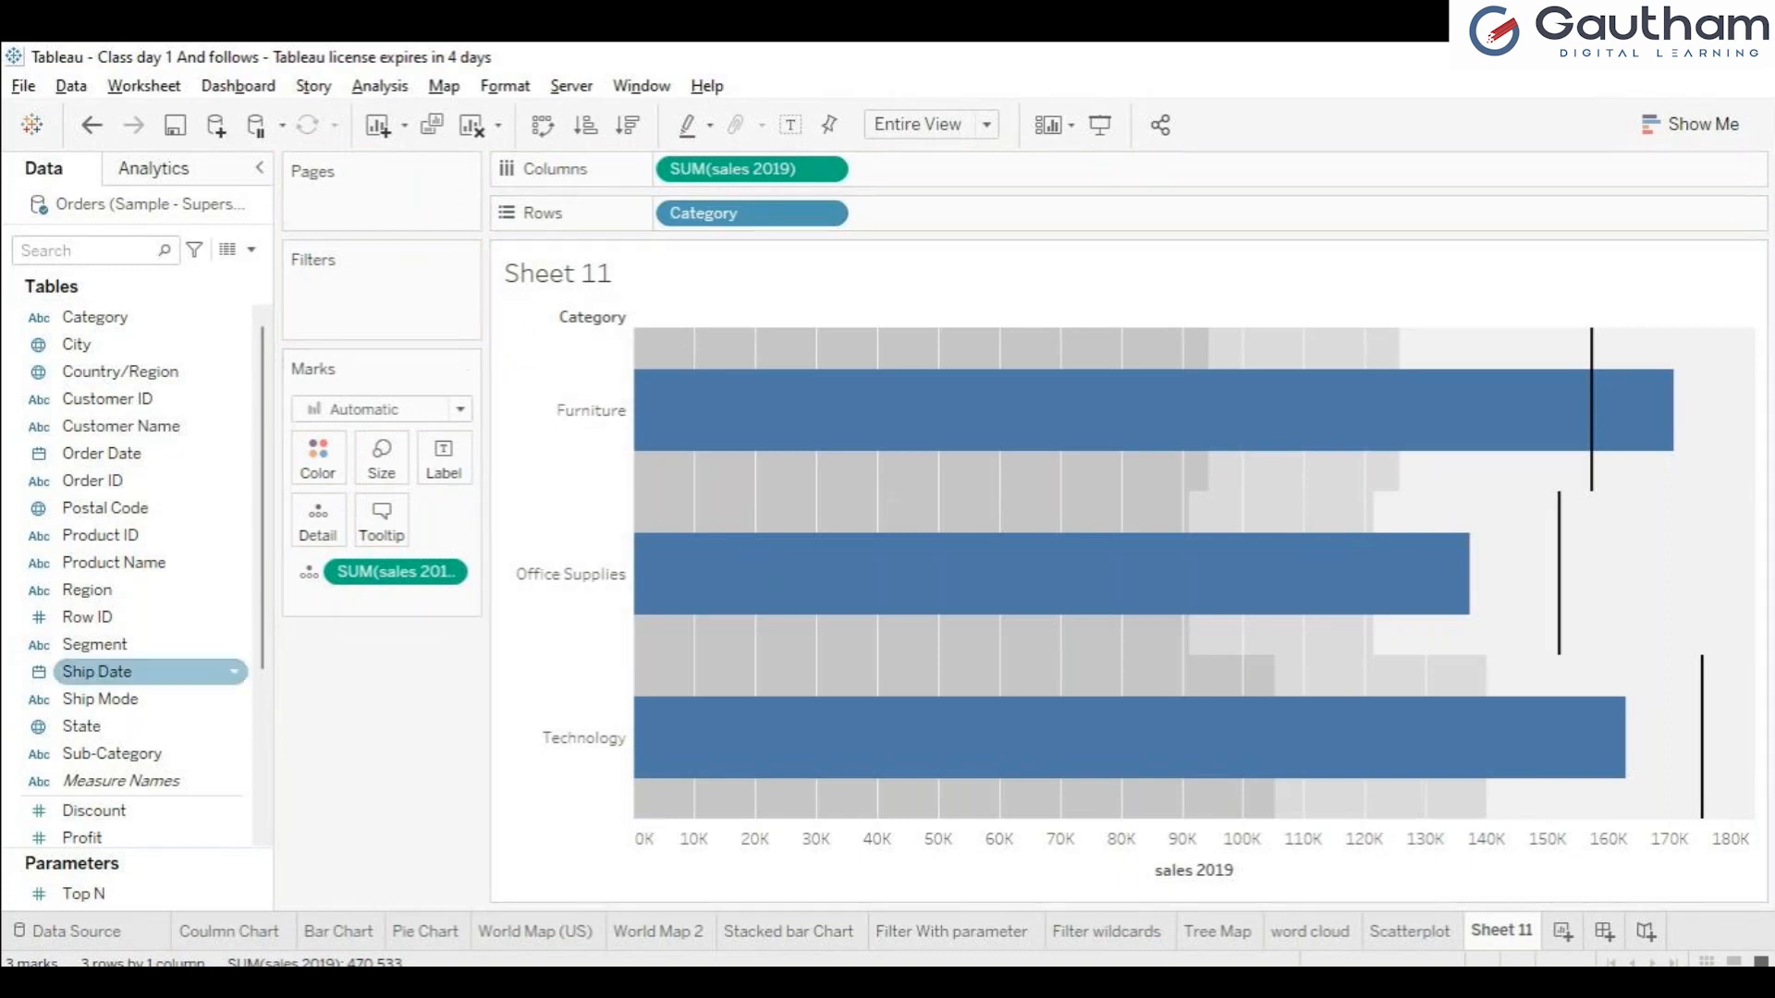
# Color the category bars by Sub-Category and inspect the resulting segments for Furniture and Office Supplies.
pyautogui.moveTo(111, 753); pyautogui.dragTo(317, 457)
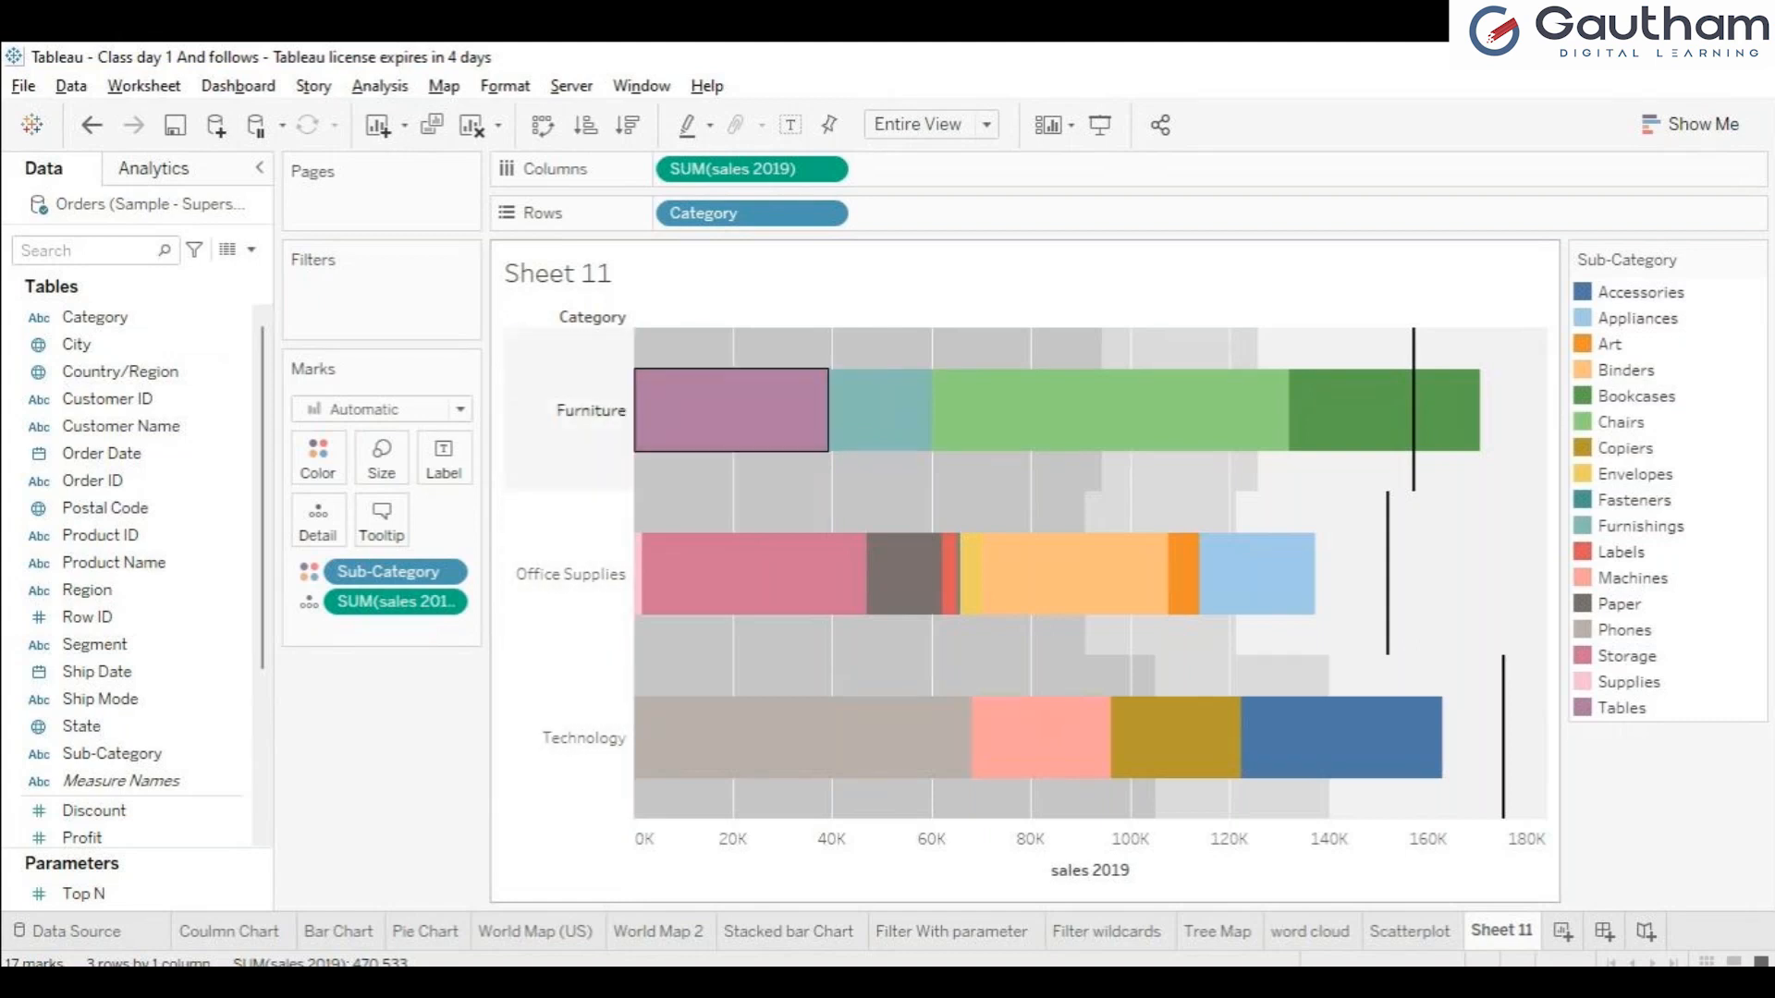
pyautogui.moveTo(693, 408)
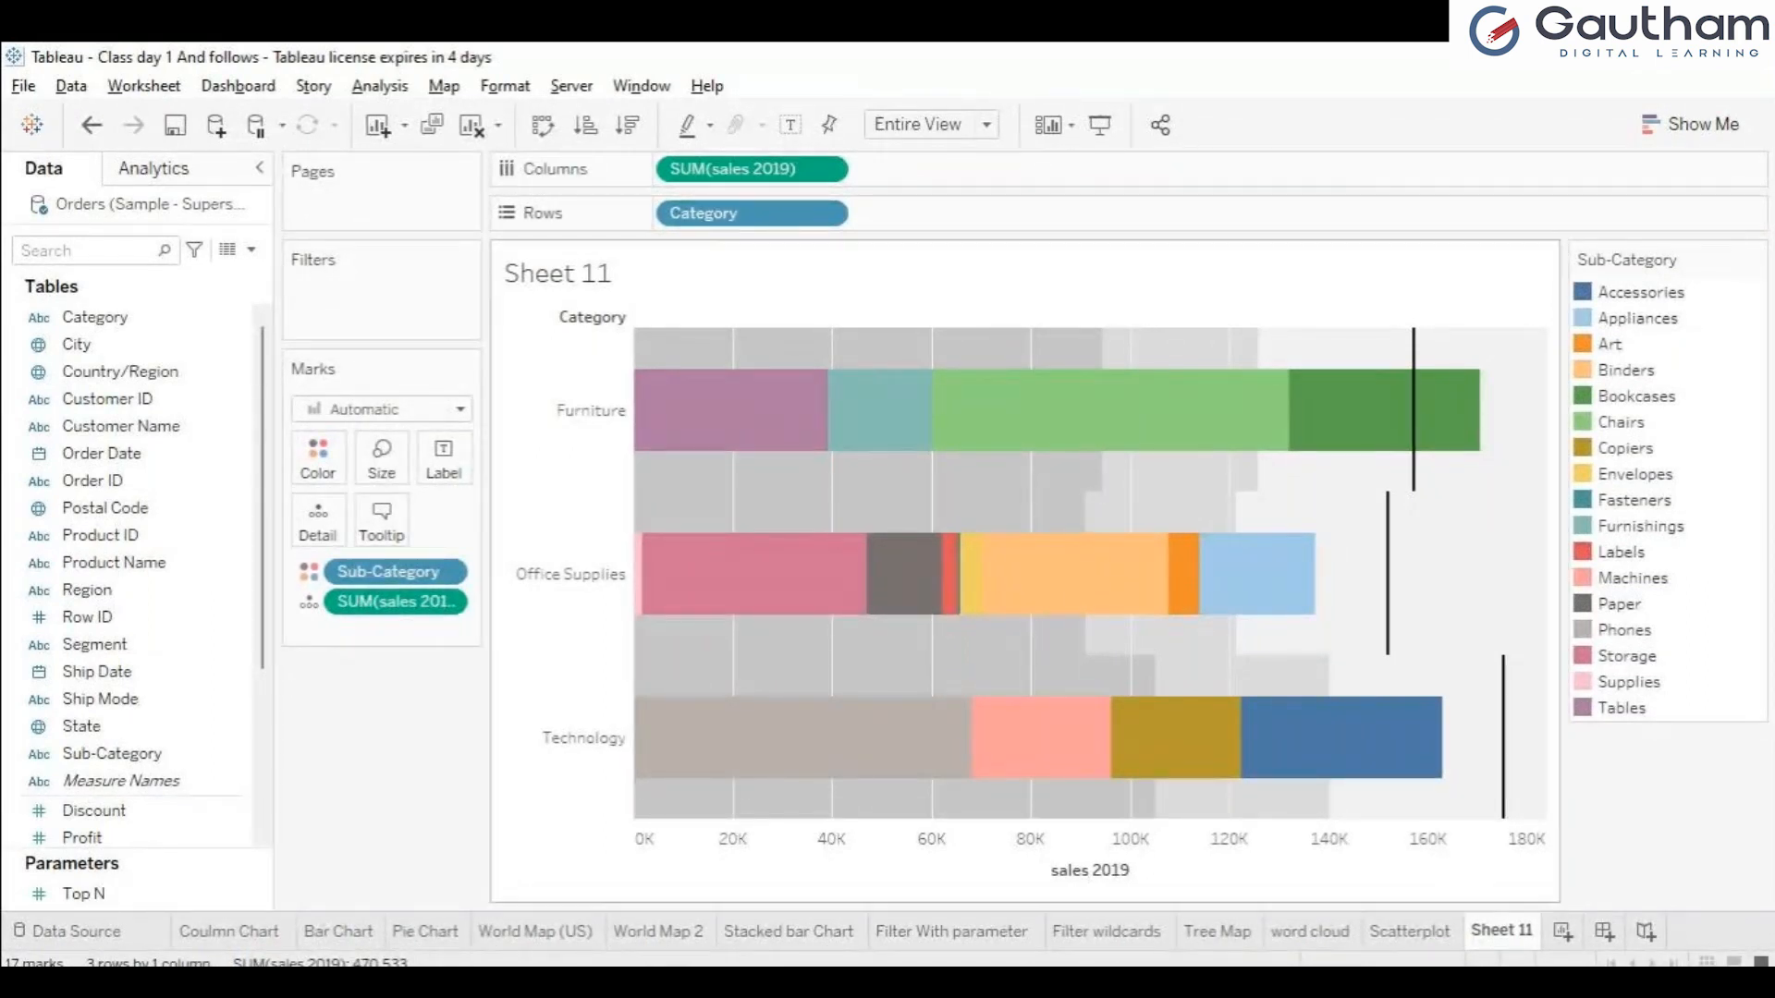
pyautogui.moveTo(899, 569)
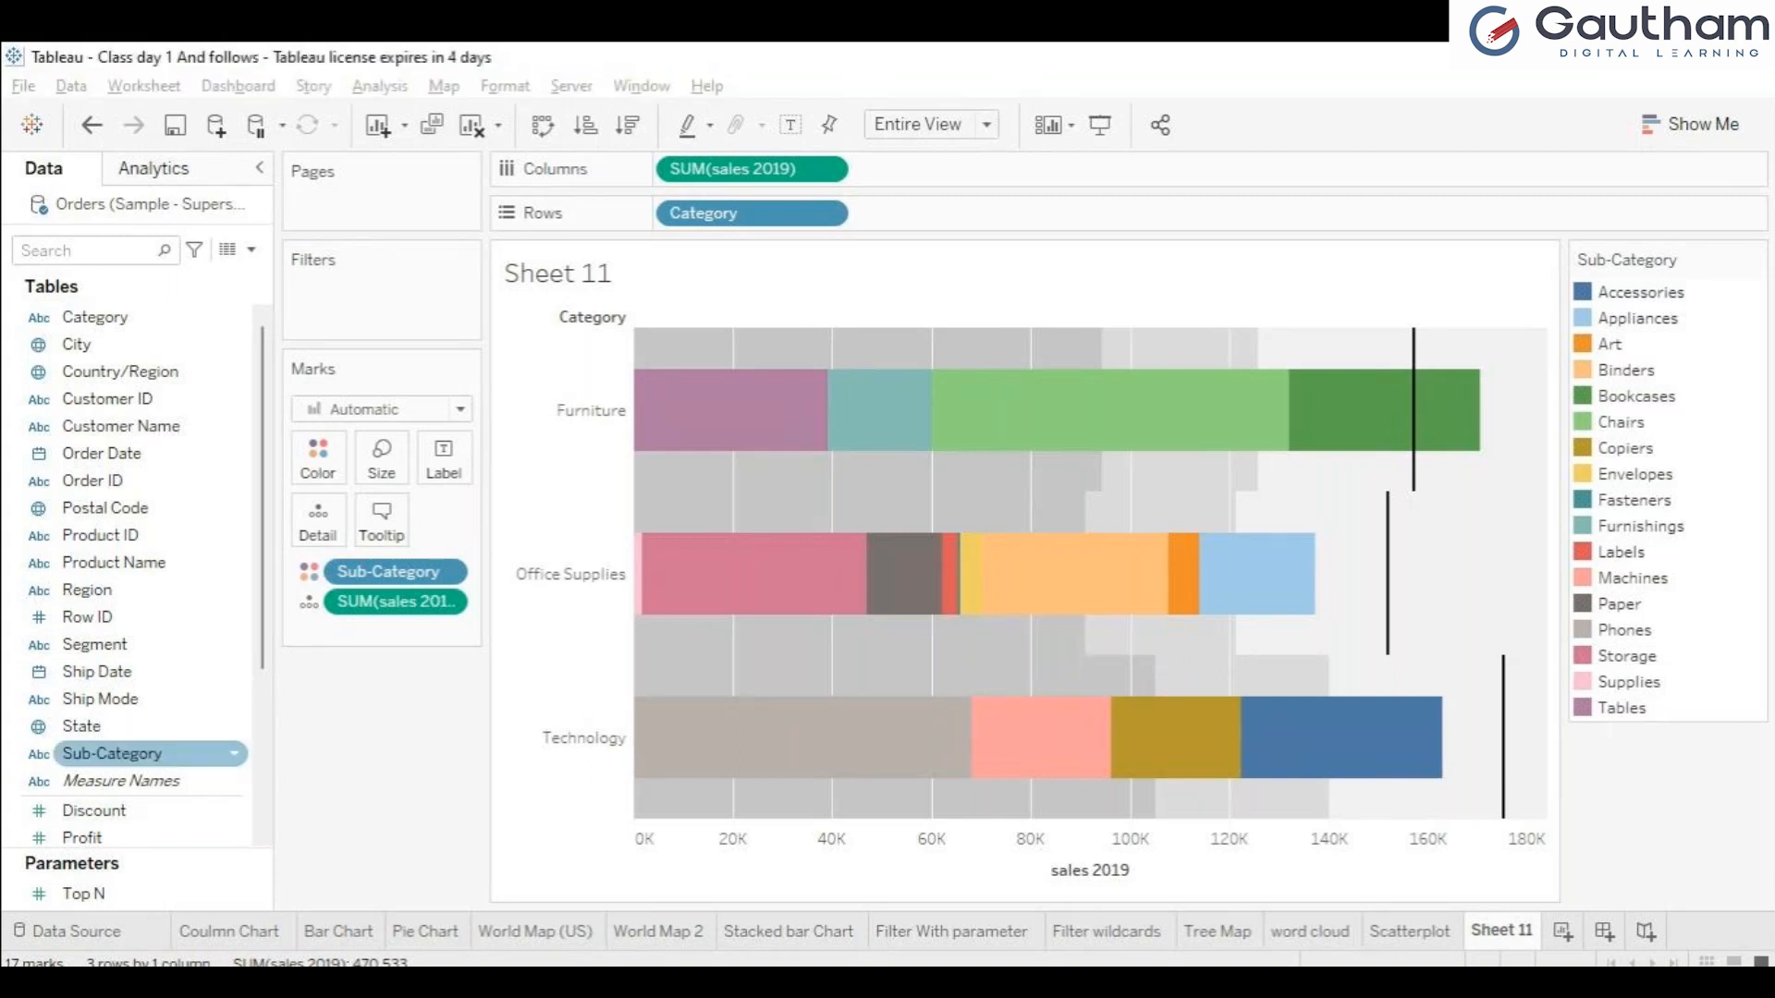
pyautogui.click(150, 755)
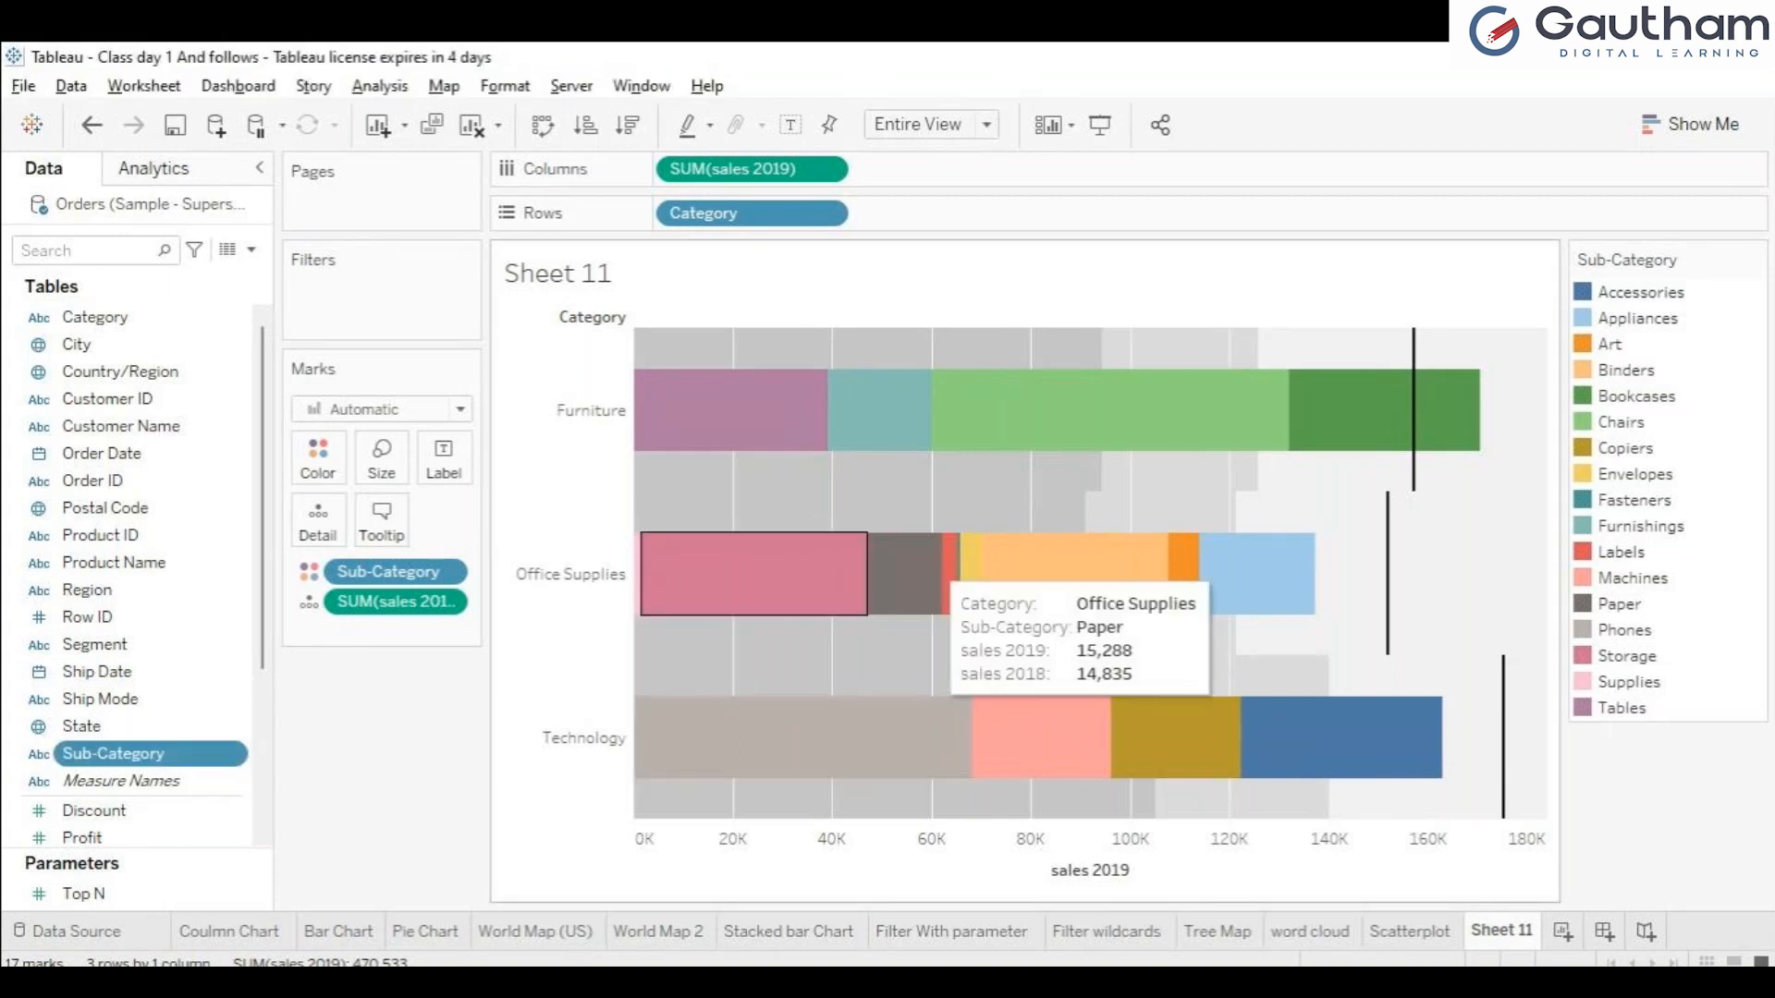
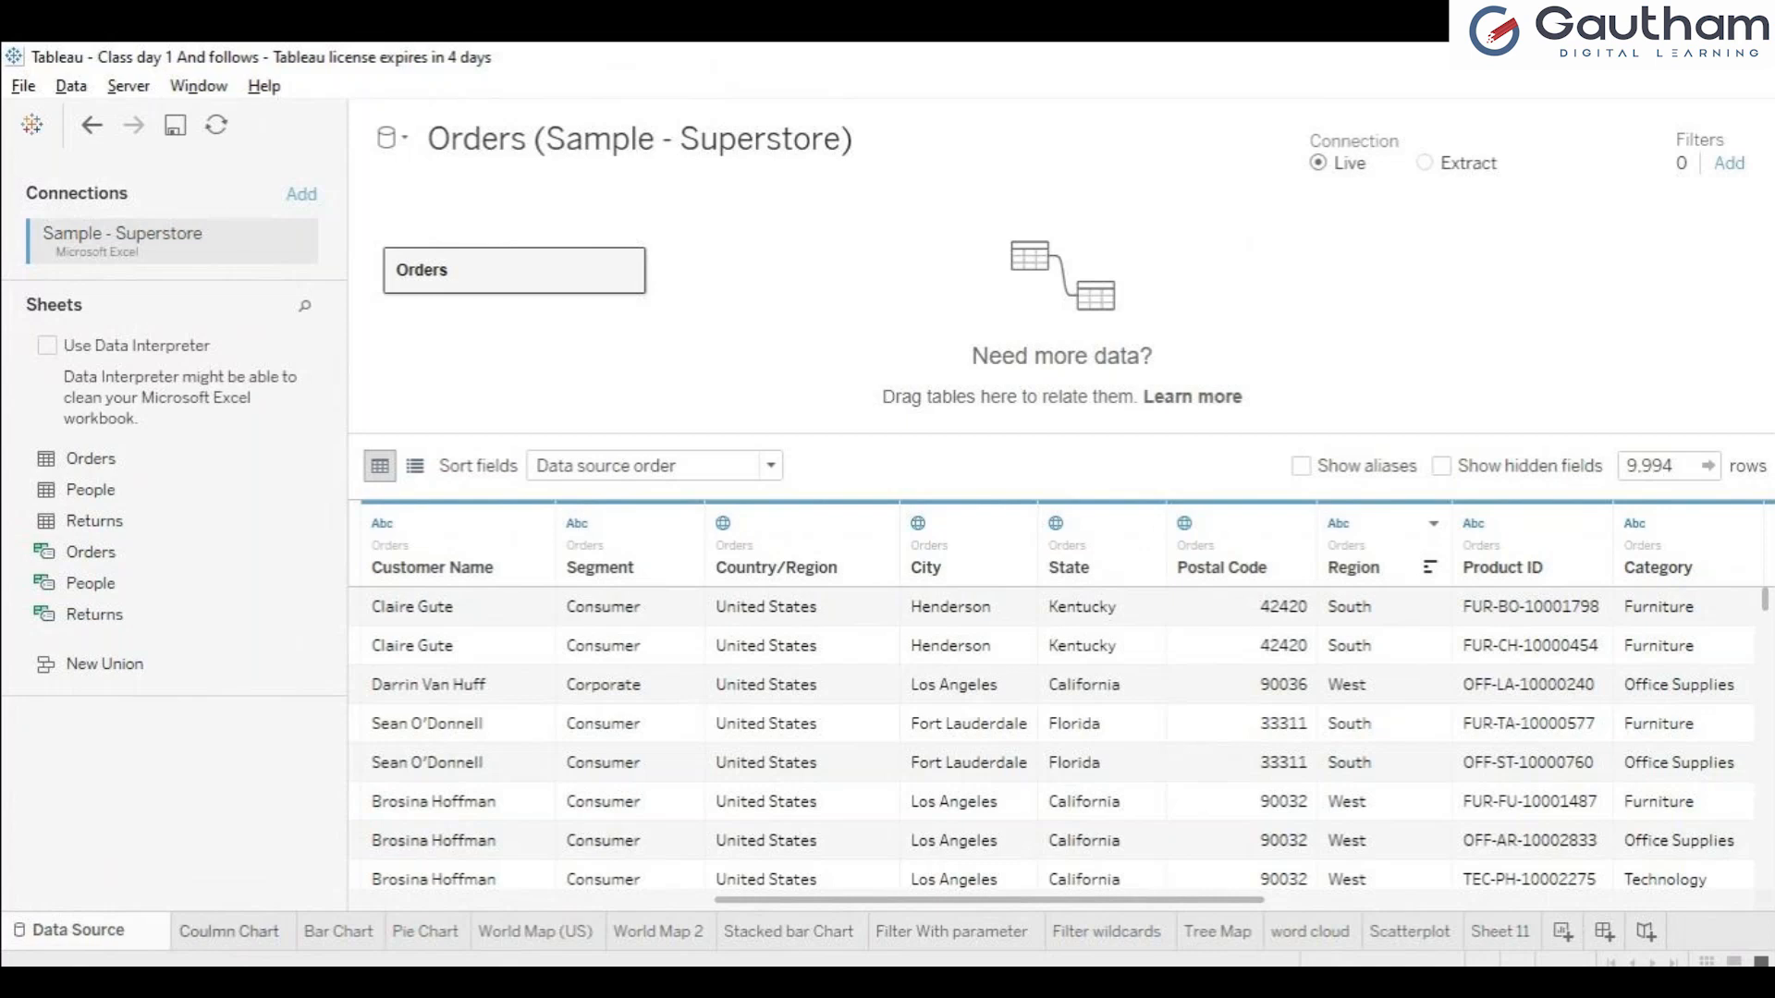
# Review the Coulmn Chart sheet and its available dimensions and measures against the Orders data source.
pyautogui.click(229, 931)
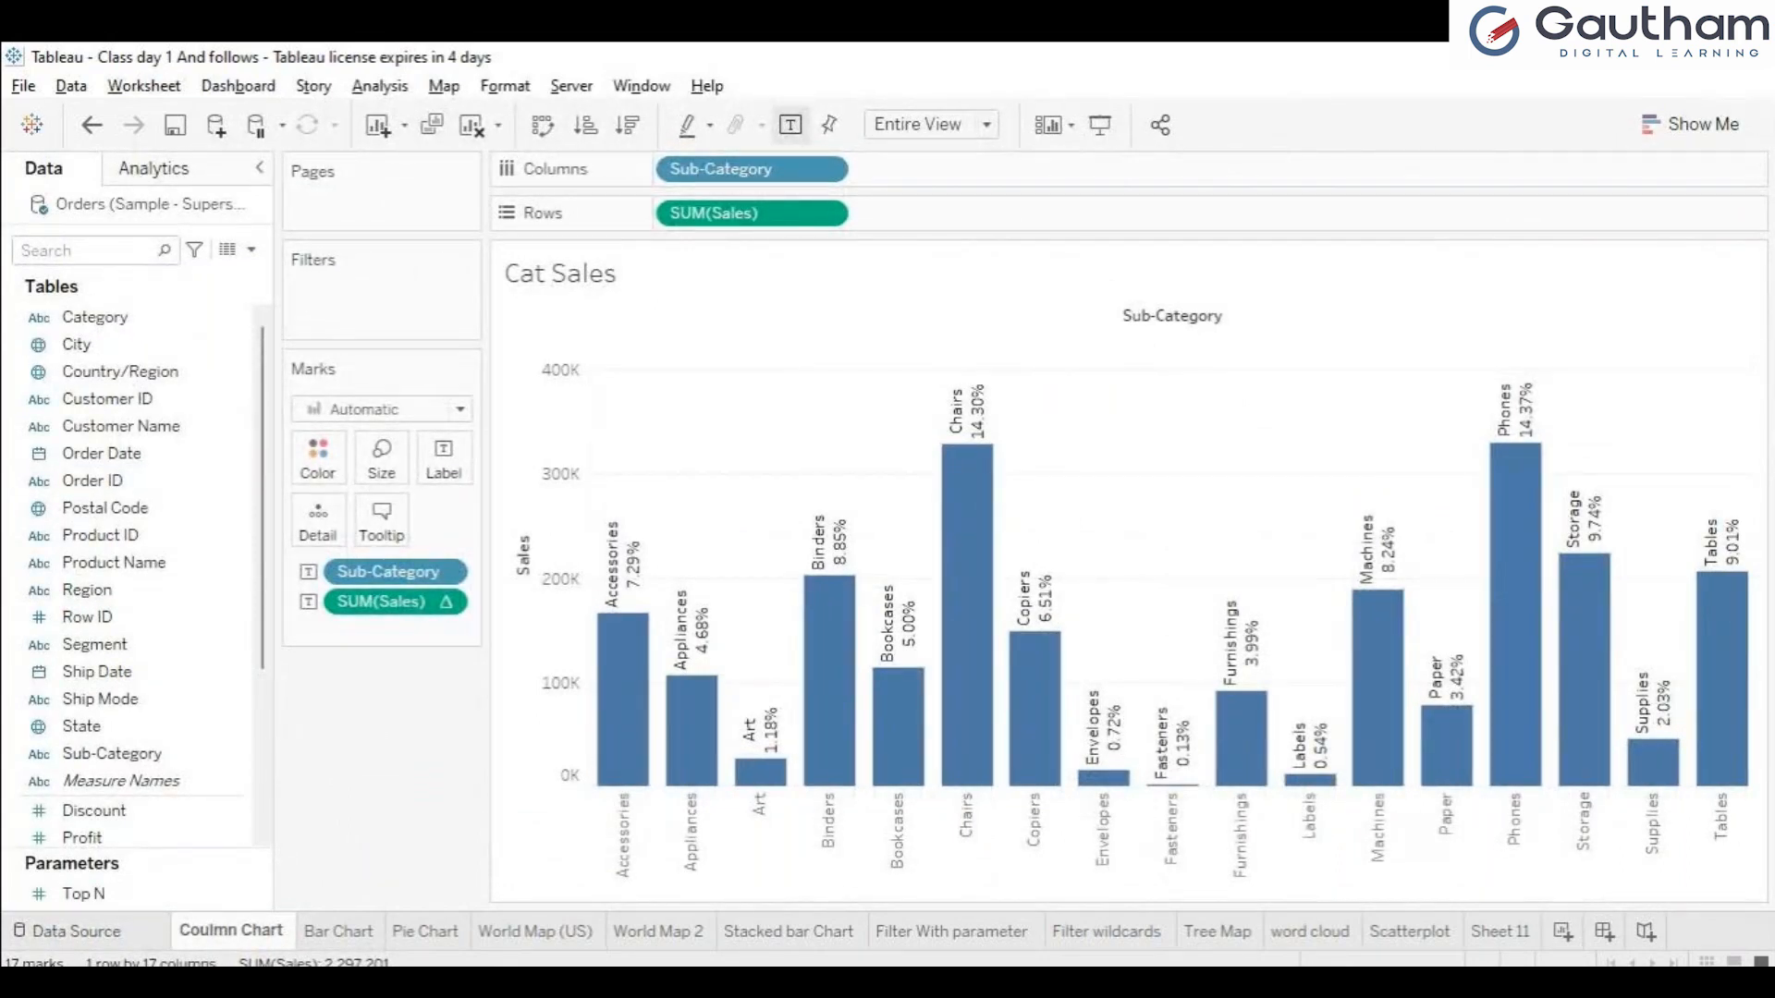
pyautogui.click(75, 930)
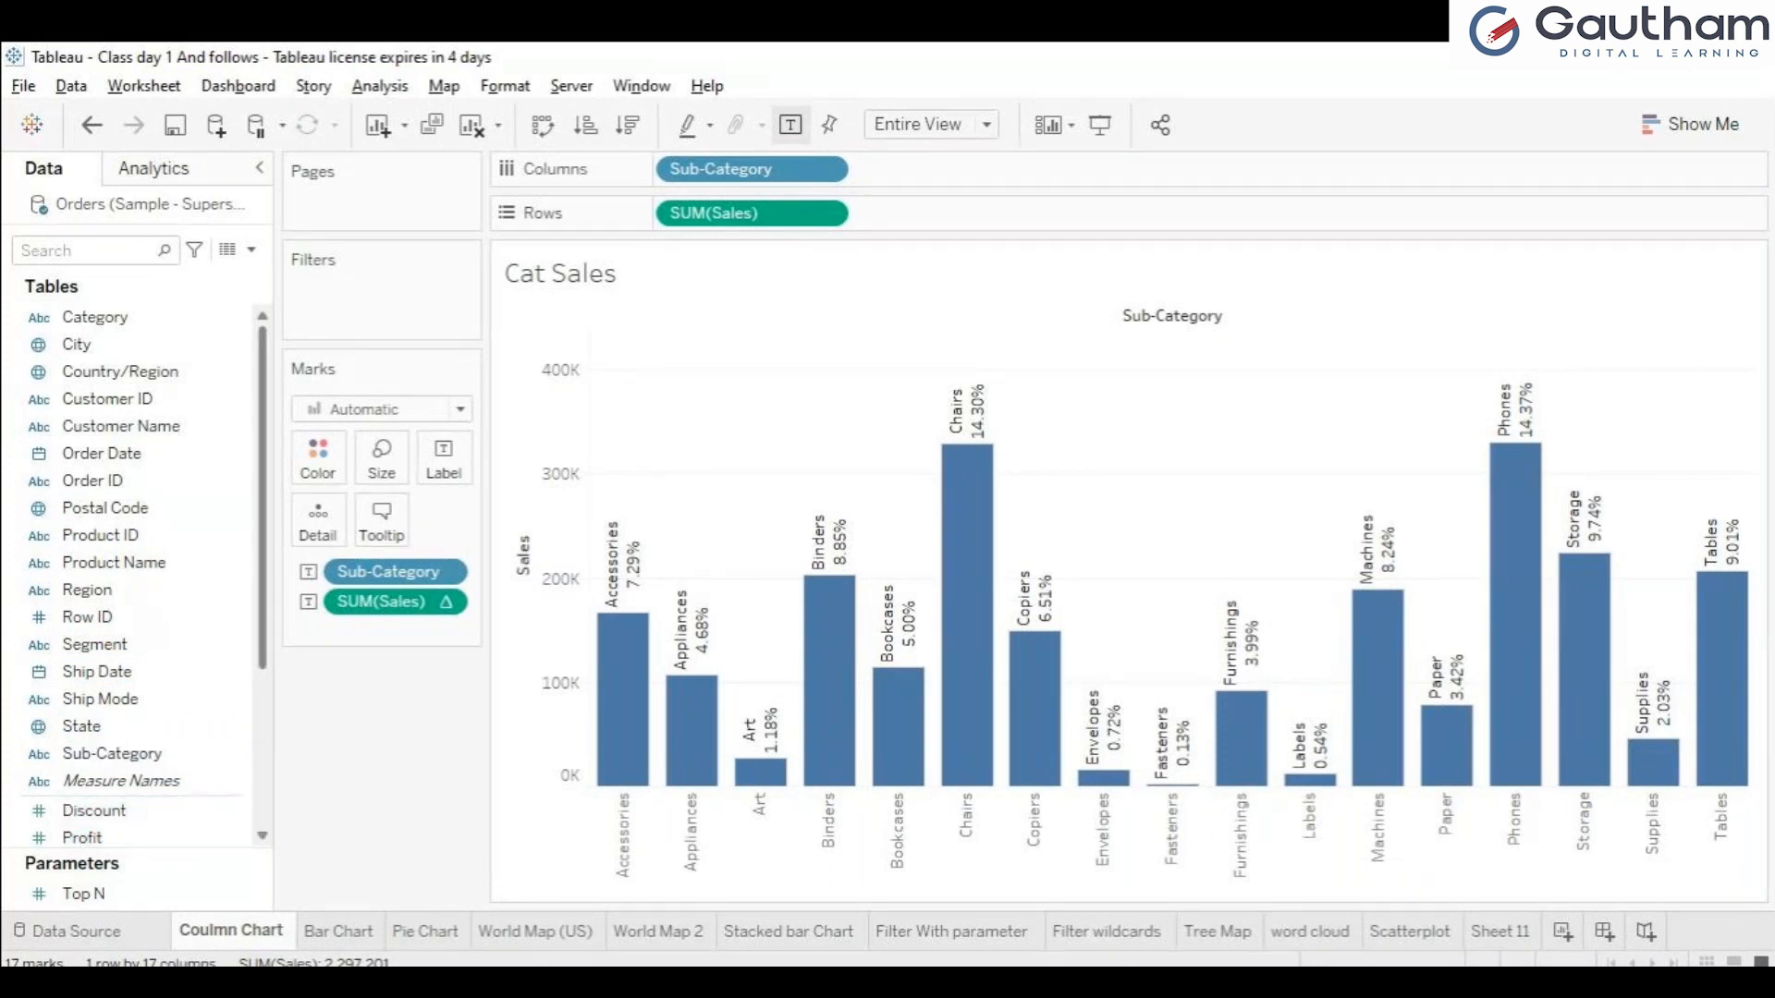
pyautogui.scroll(-3, 138, 573)
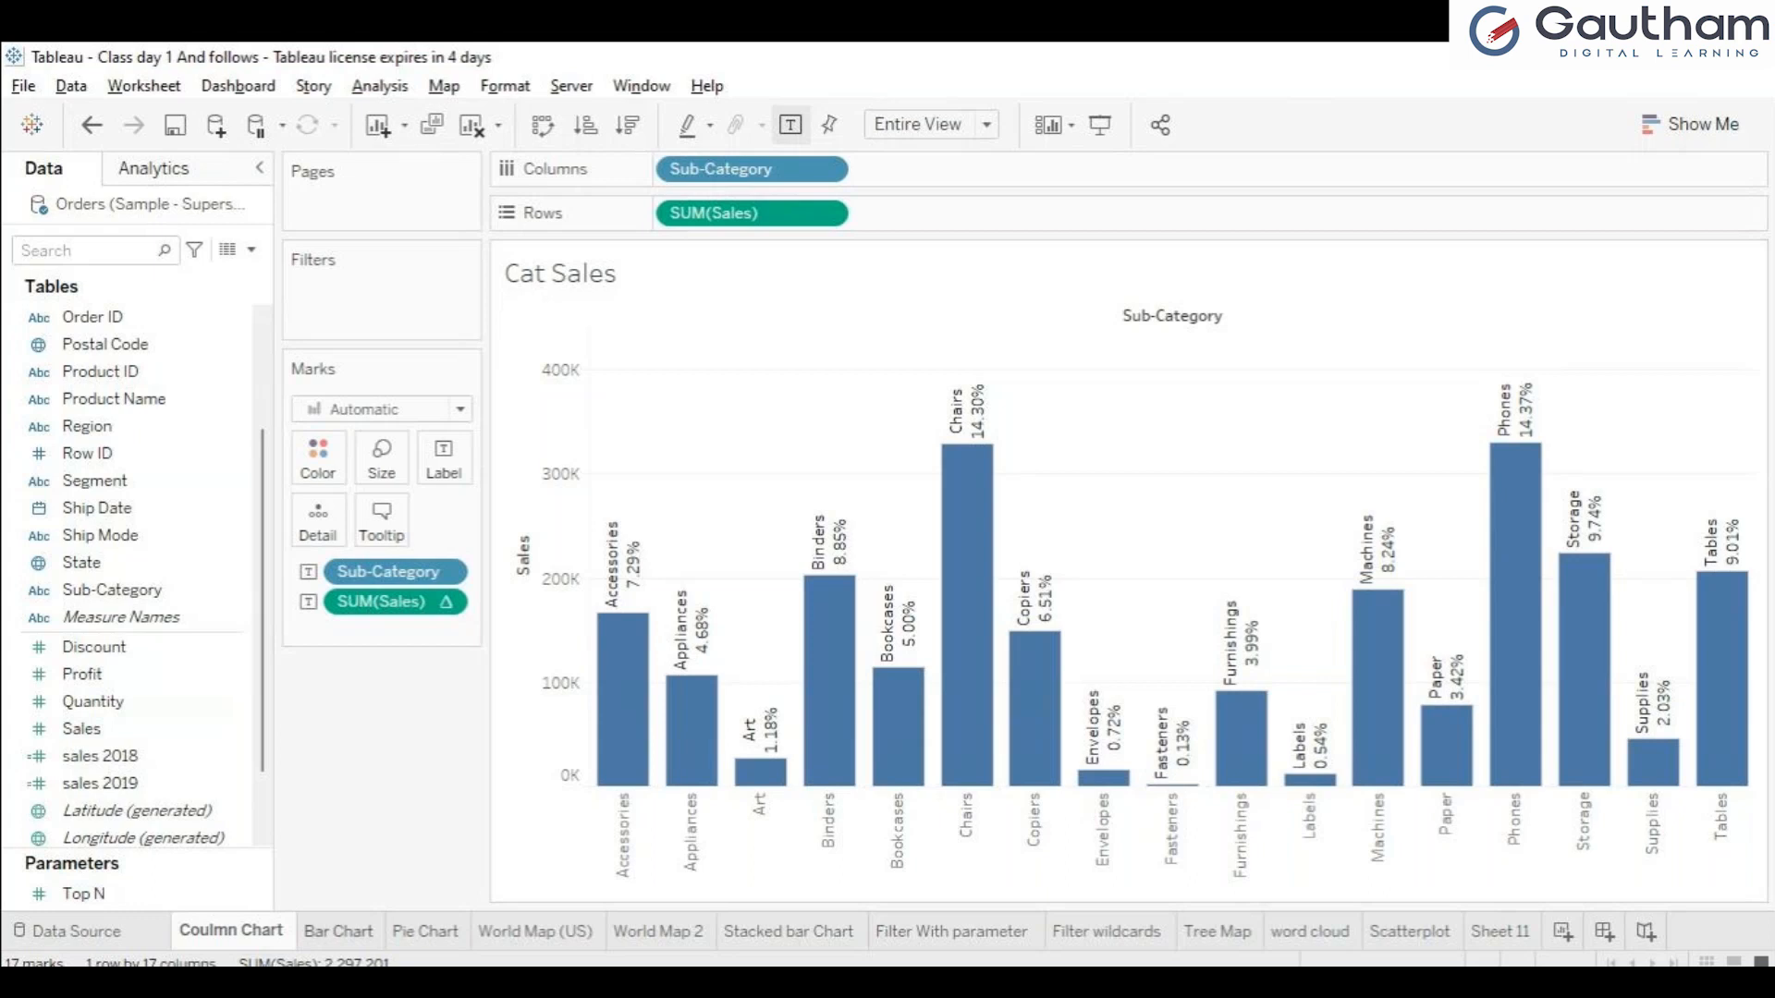
# Review the Bar Chart and Pie Chart sheets, and view the recommended chart types for the pie chart.
pyautogui.click(339, 931)
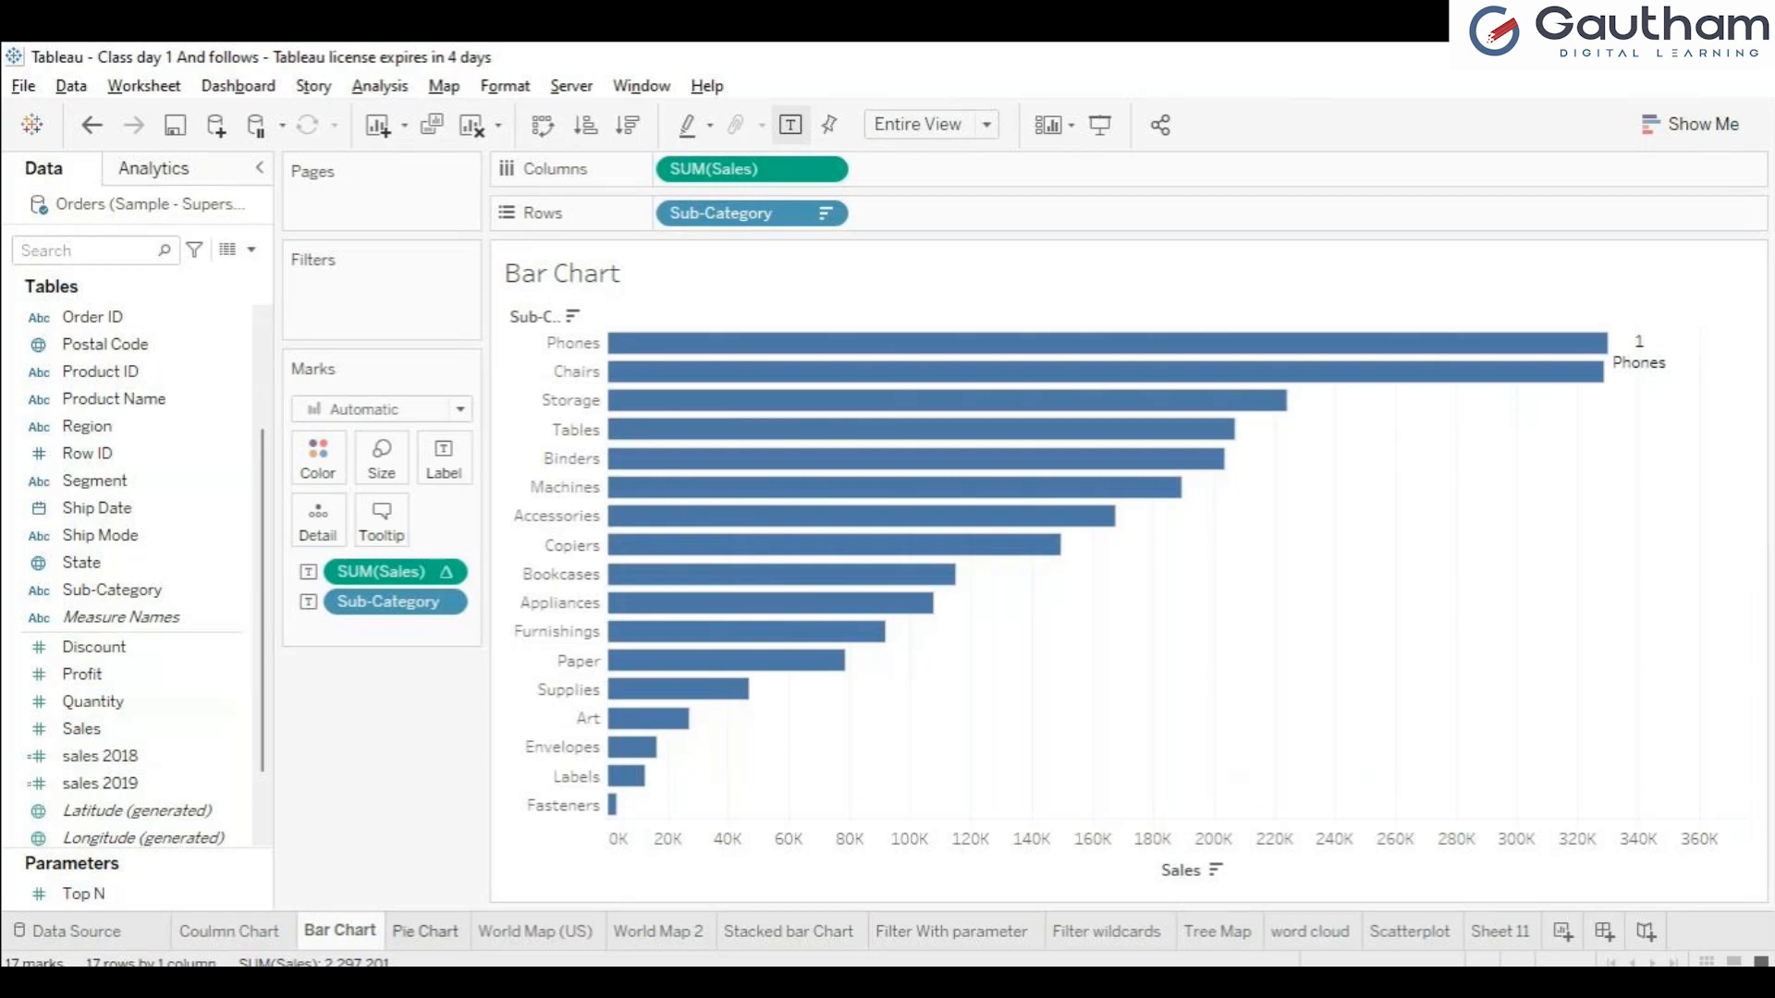
pyautogui.click(426, 931)
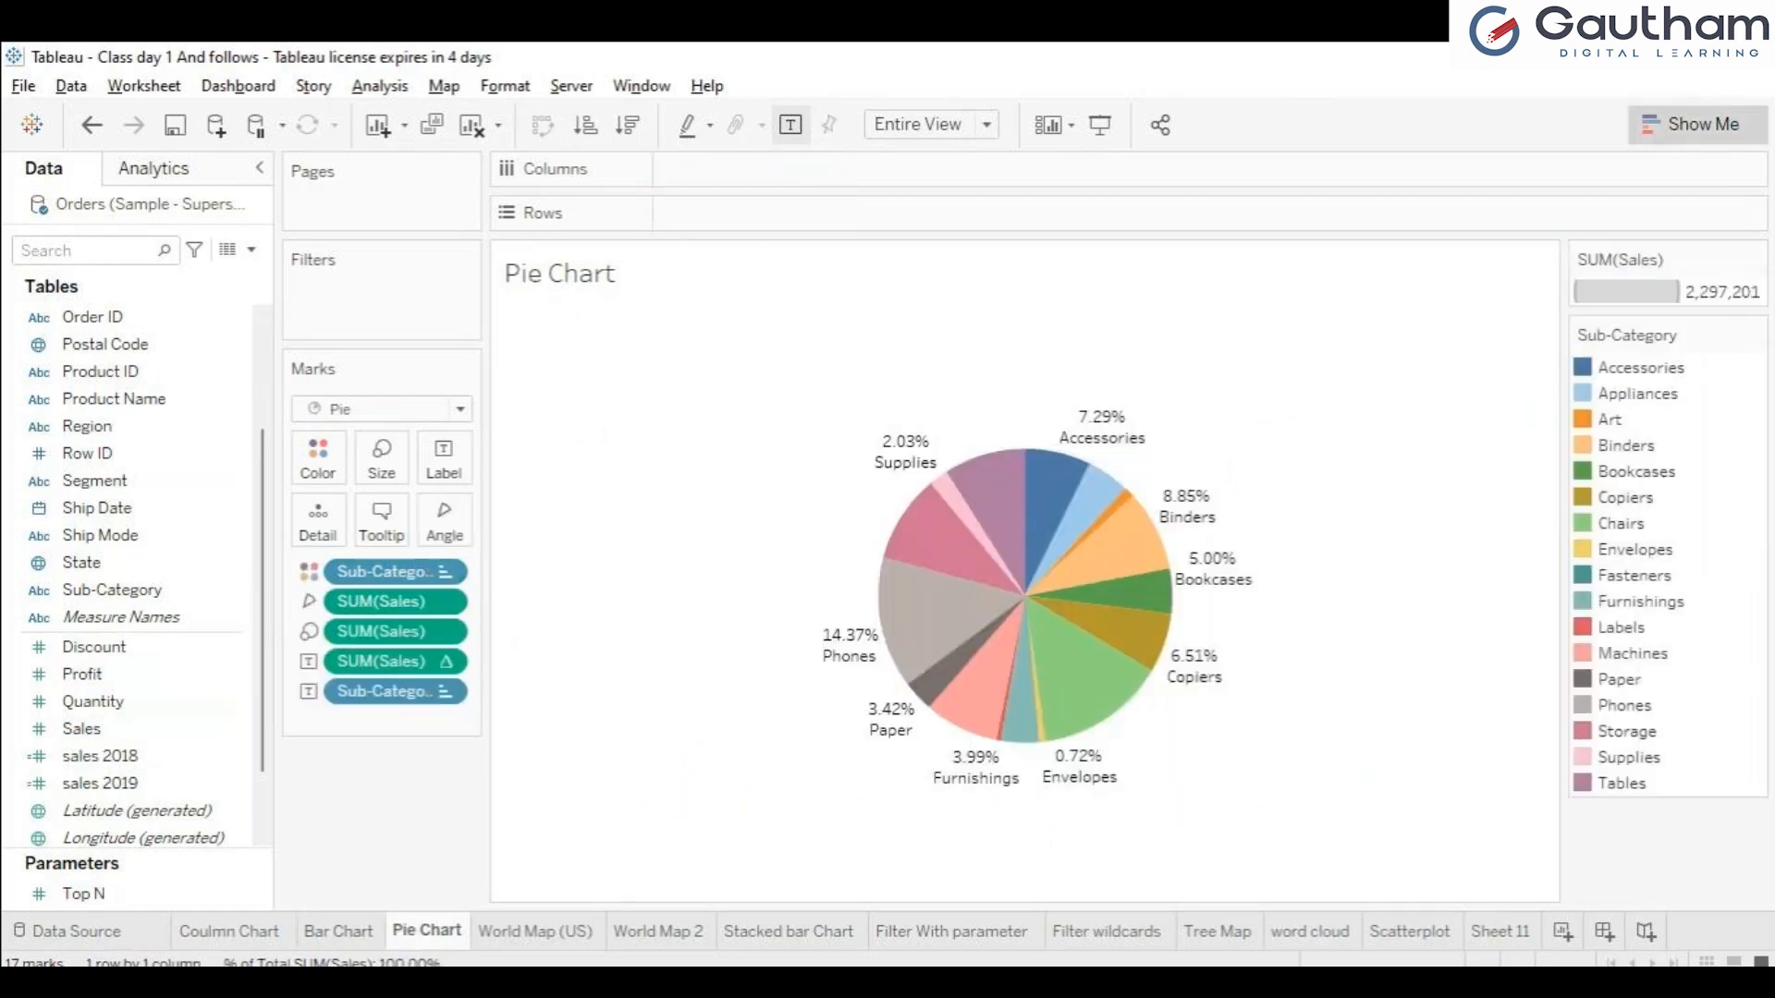
pyautogui.click(1697, 124)
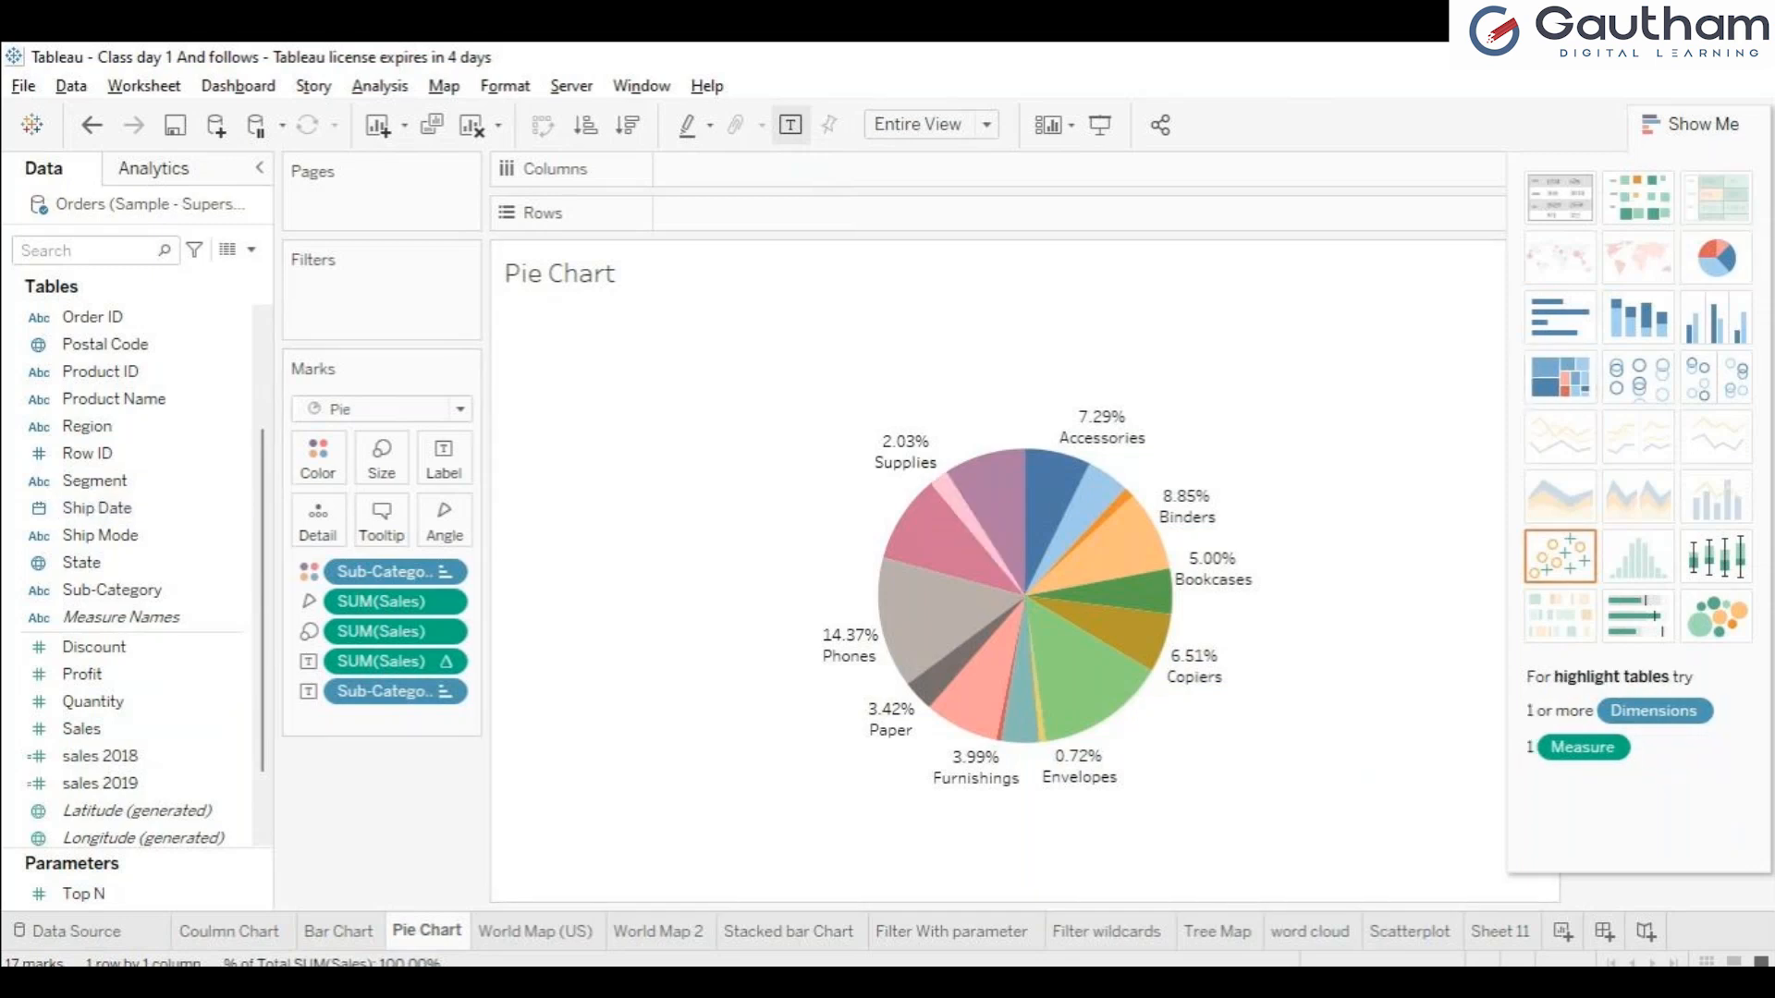
pyautogui.click(1697, 125)
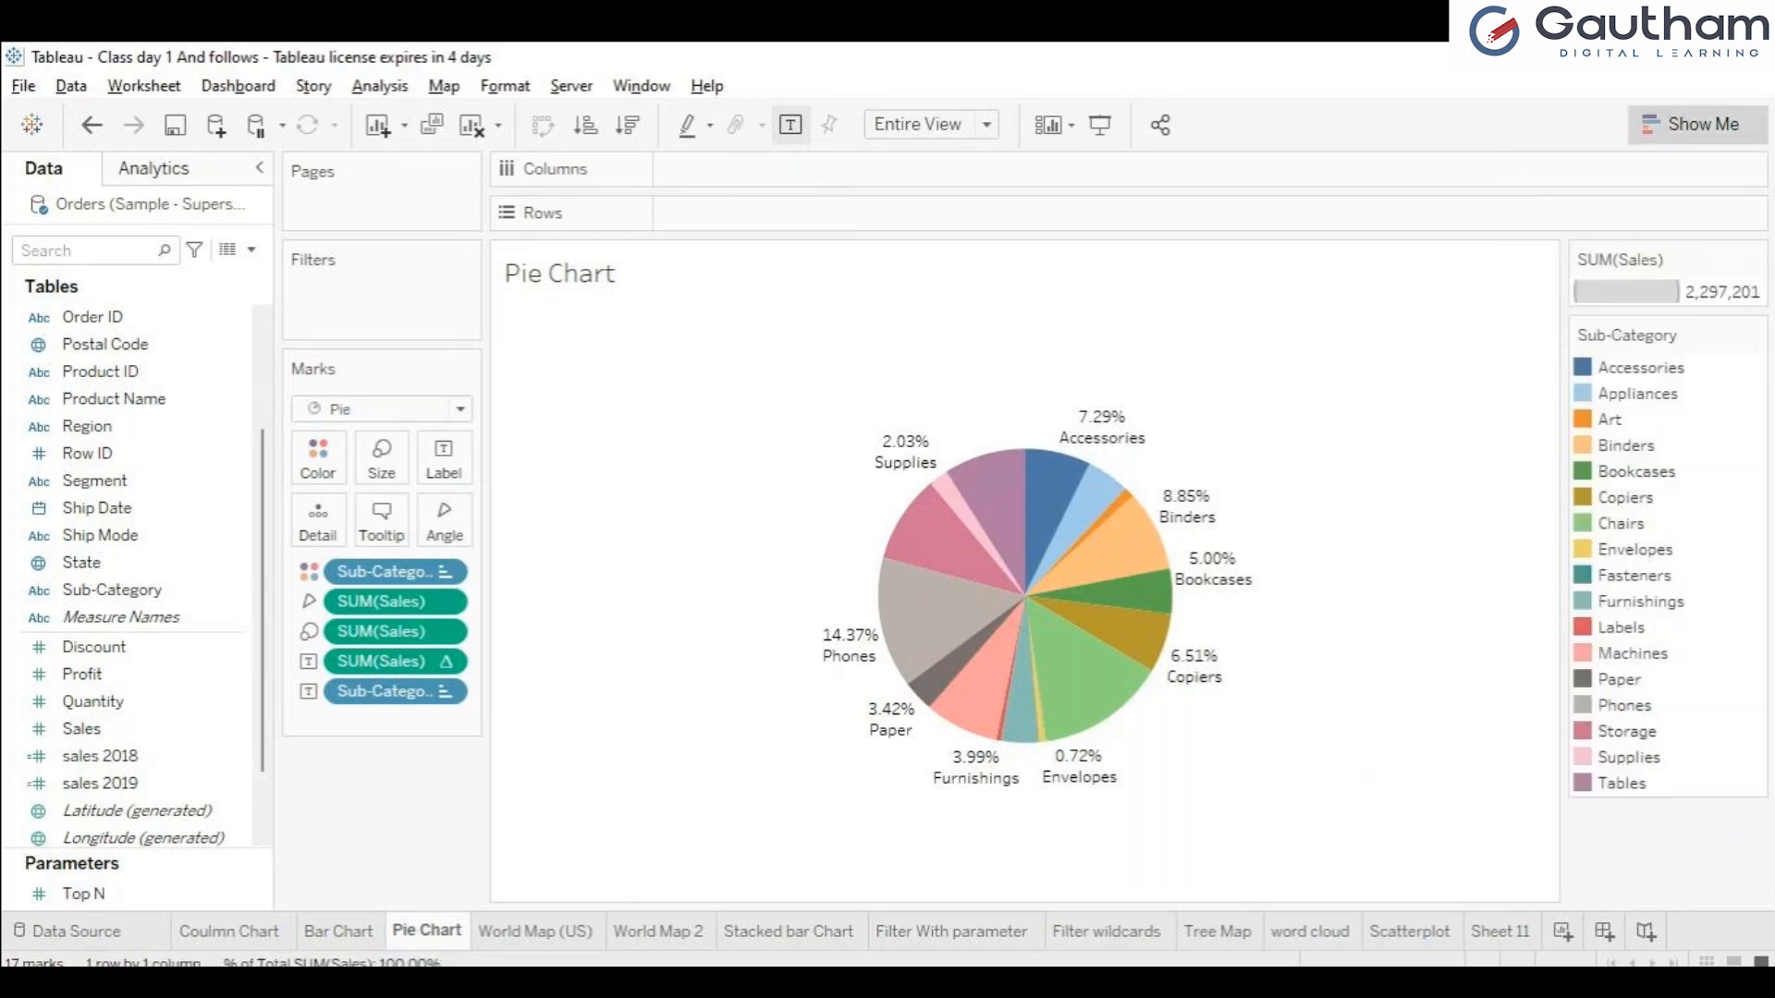
pyautogui.click(1698, 125)
pyautogui.click(1697, 125)
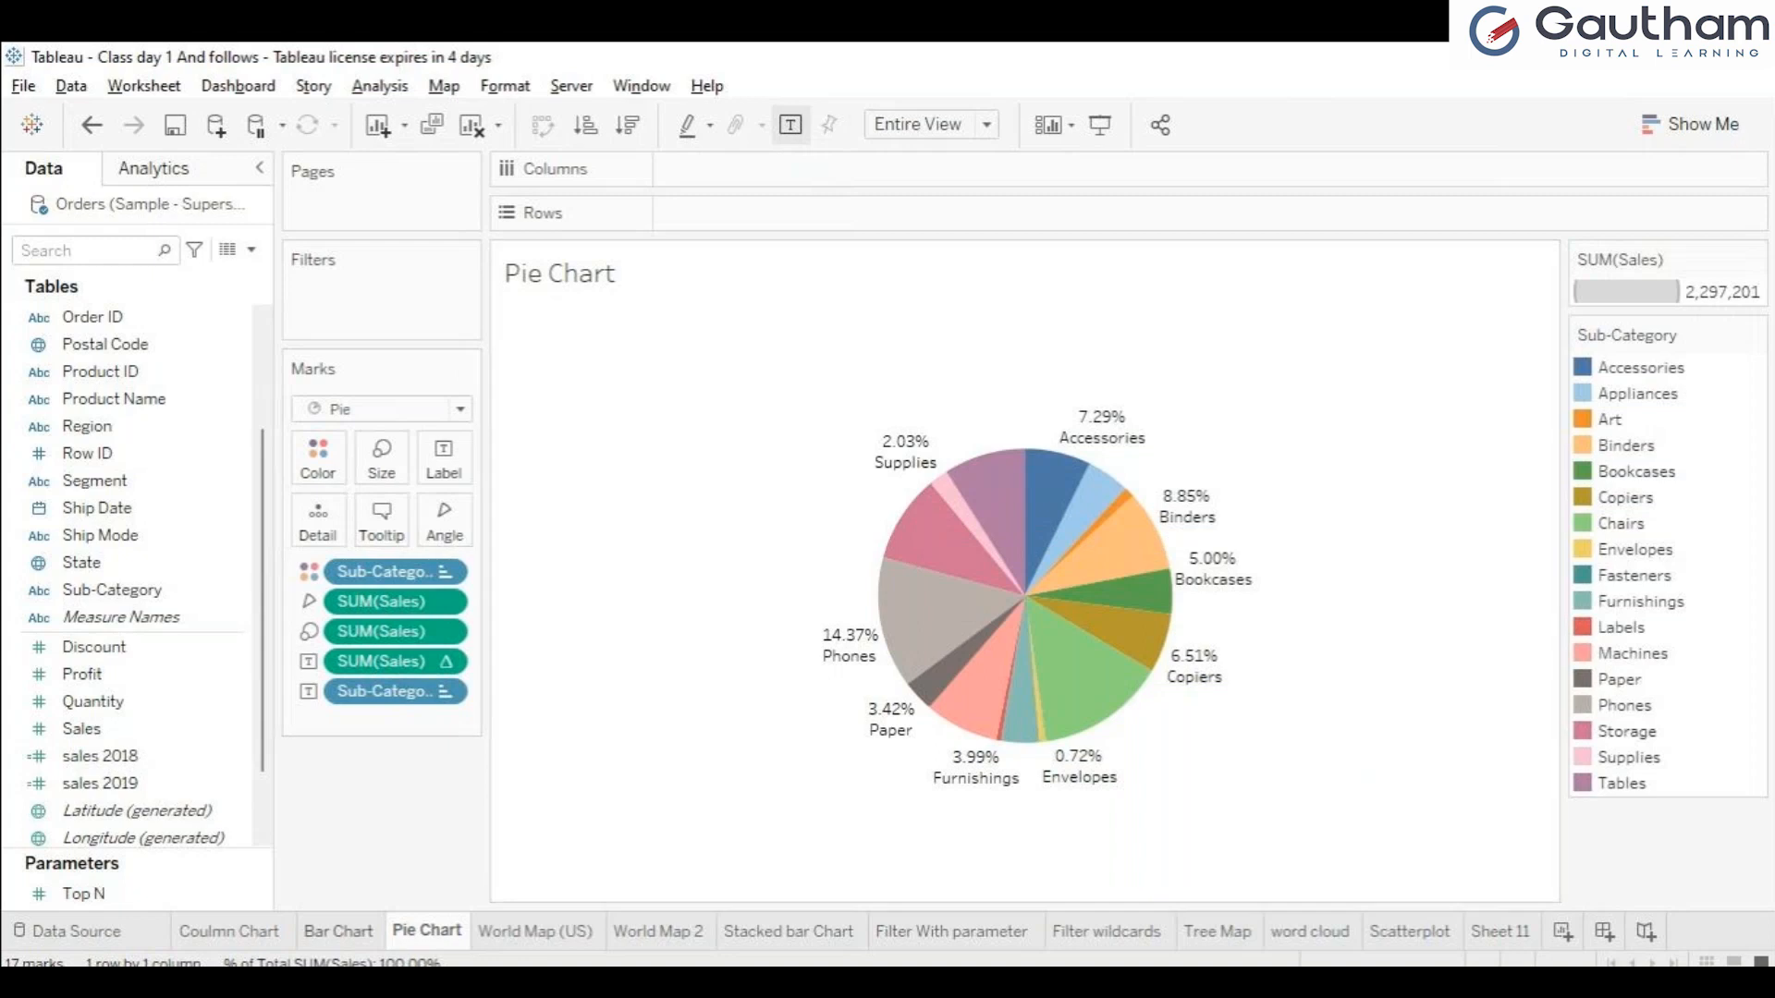
# Compare the Bar Chart, Pie Chart, World Map 2 and Scatterplot sheets and the fields they use.
pyautogui.click(339, 931)
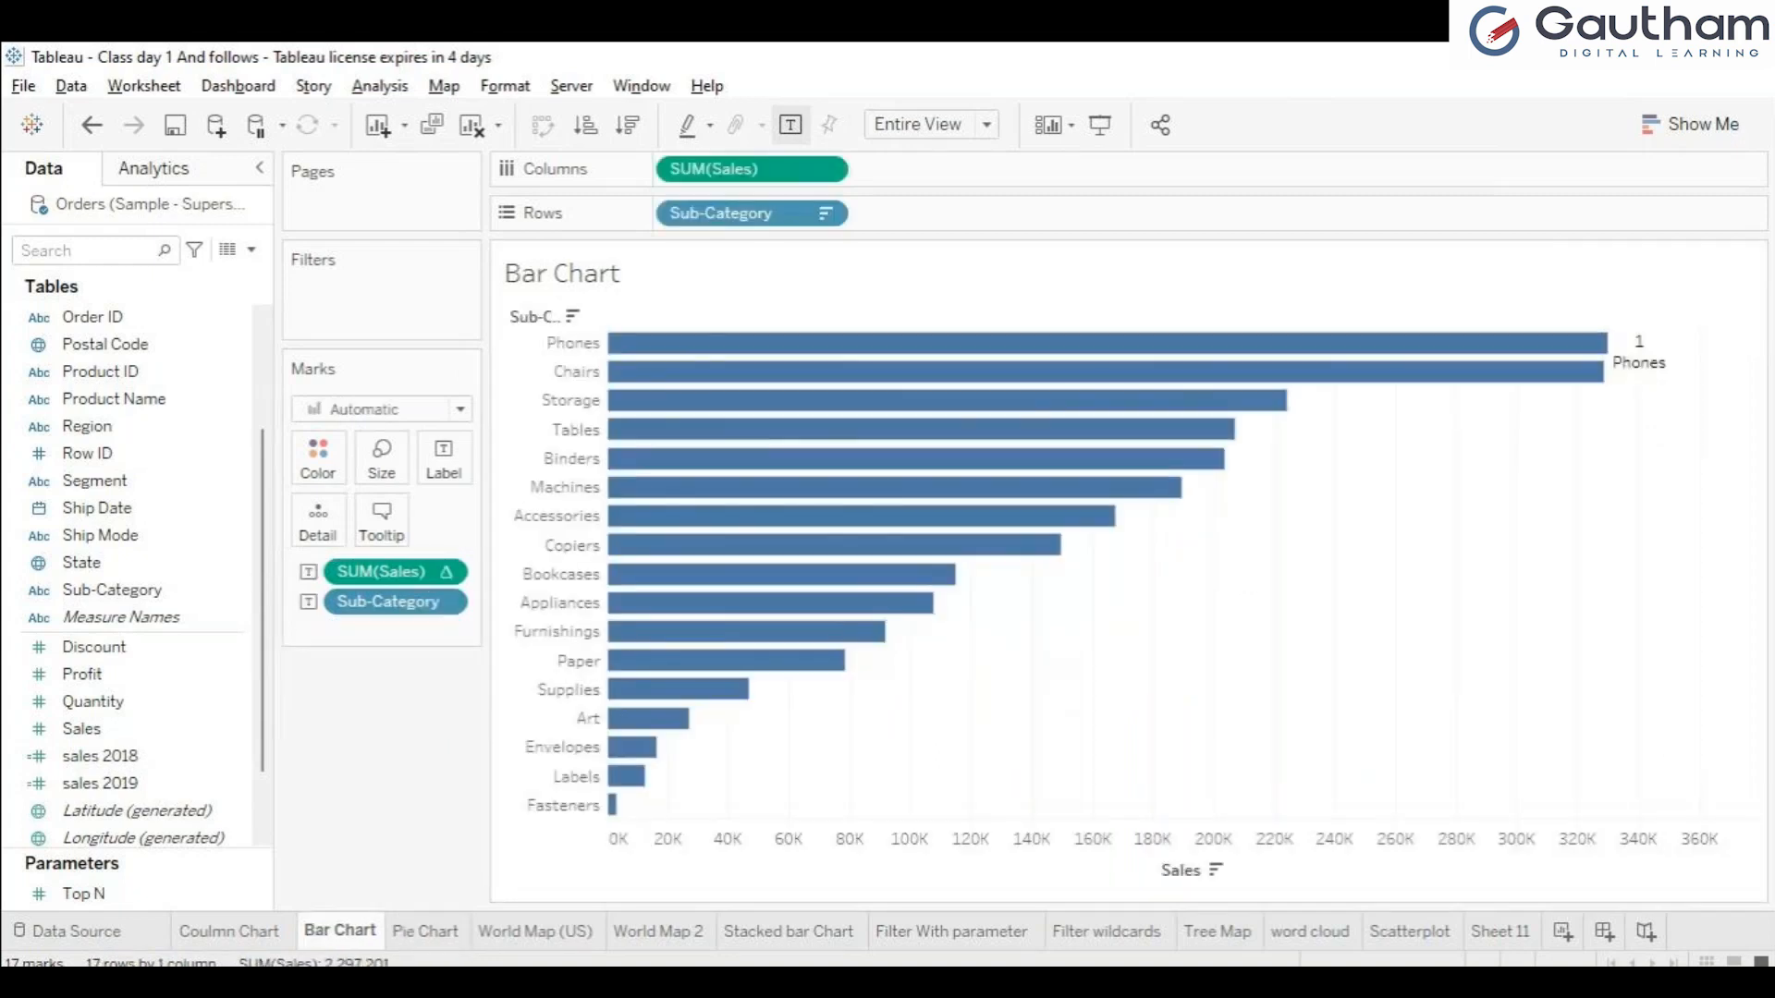
pyautogui.click(425, 932)
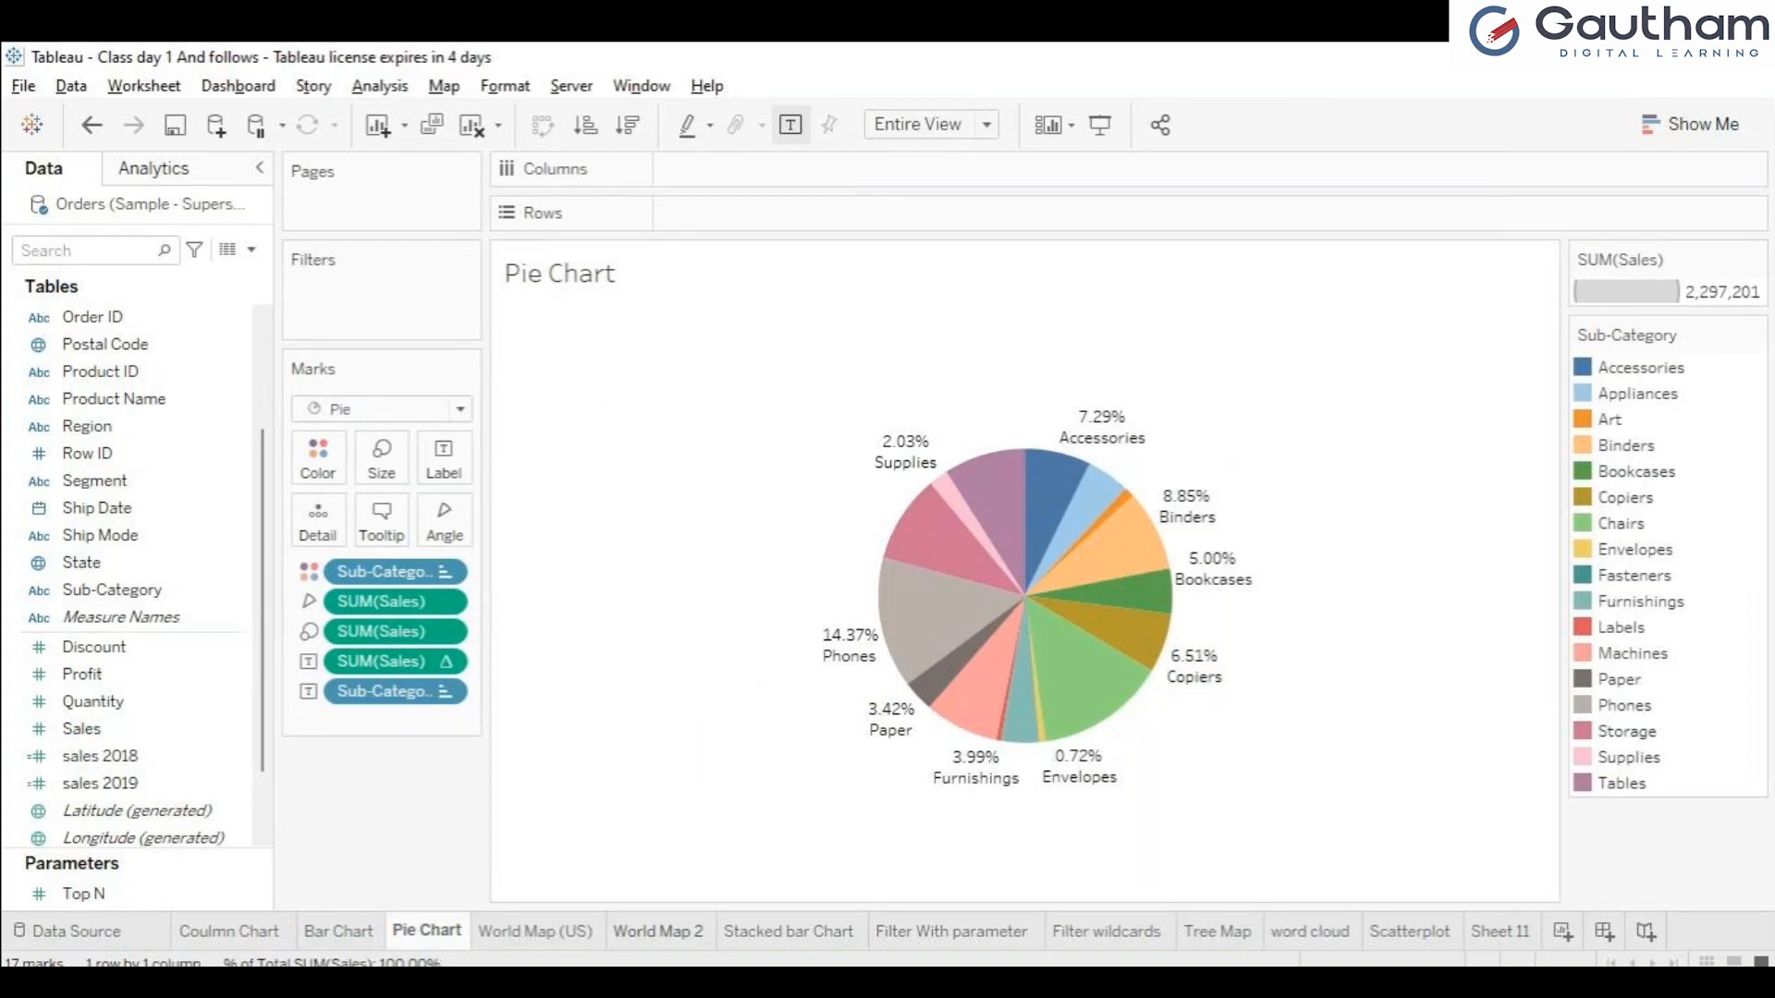
pyautogui.click(659, 932)
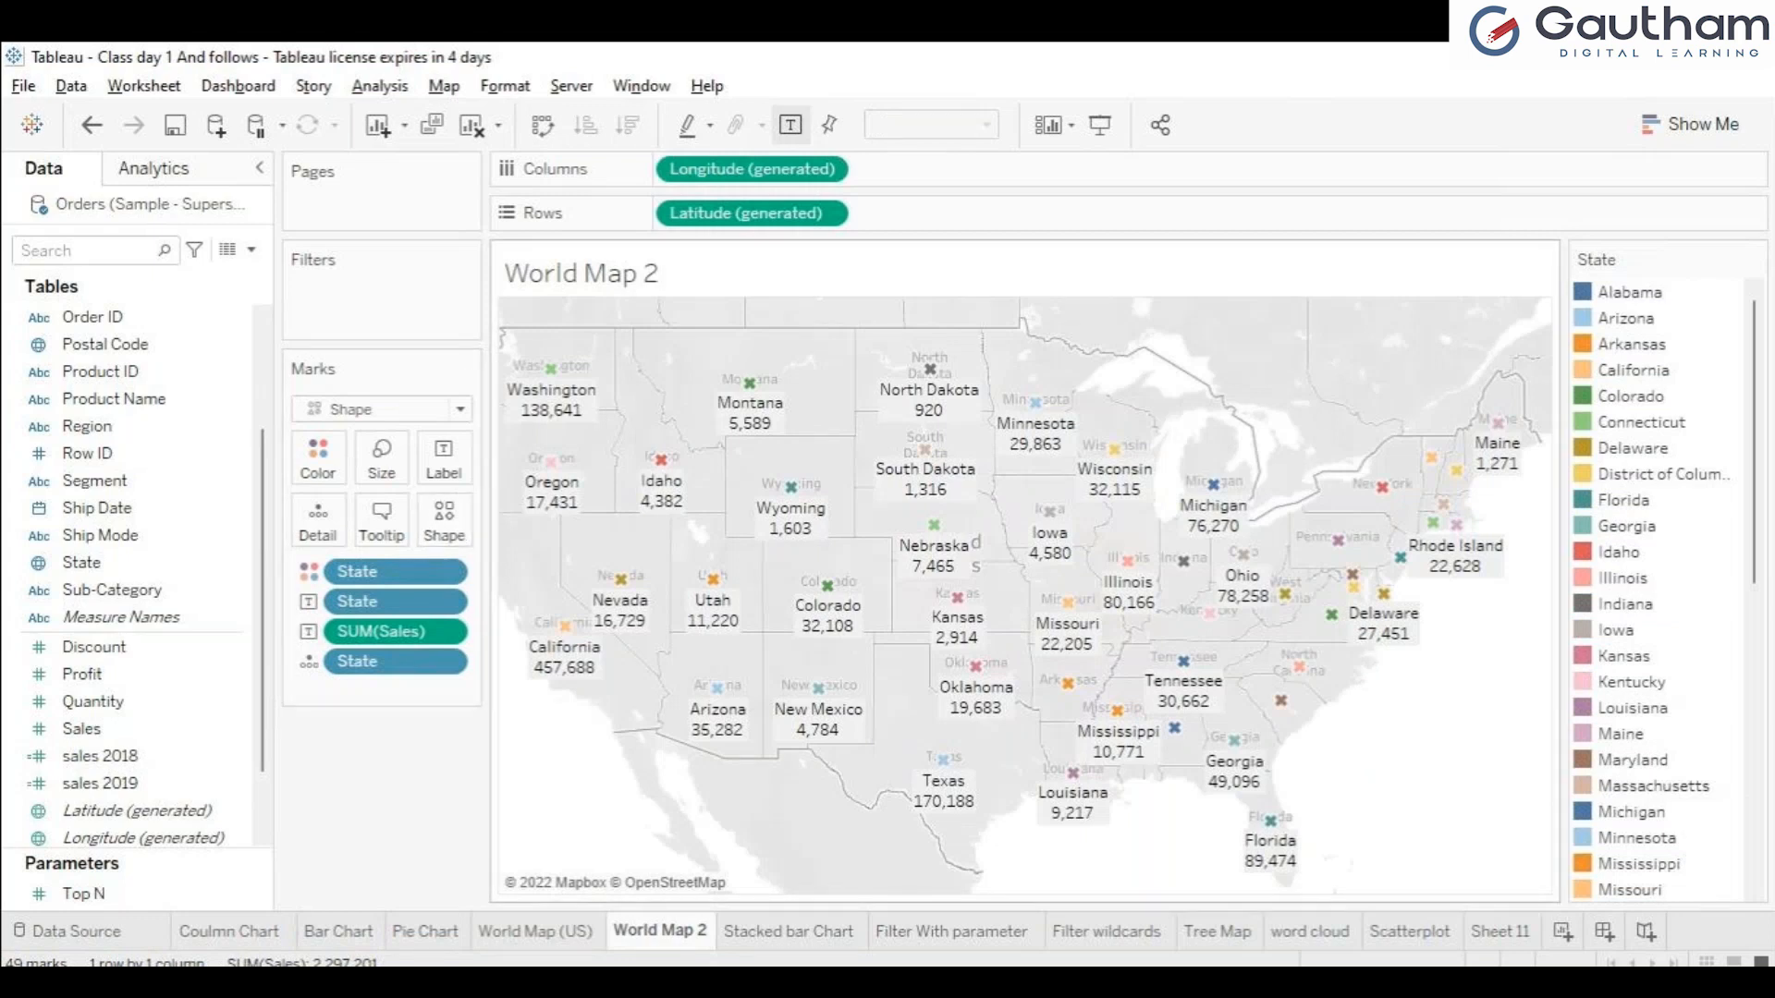
pyautogui.click(1409, 932)
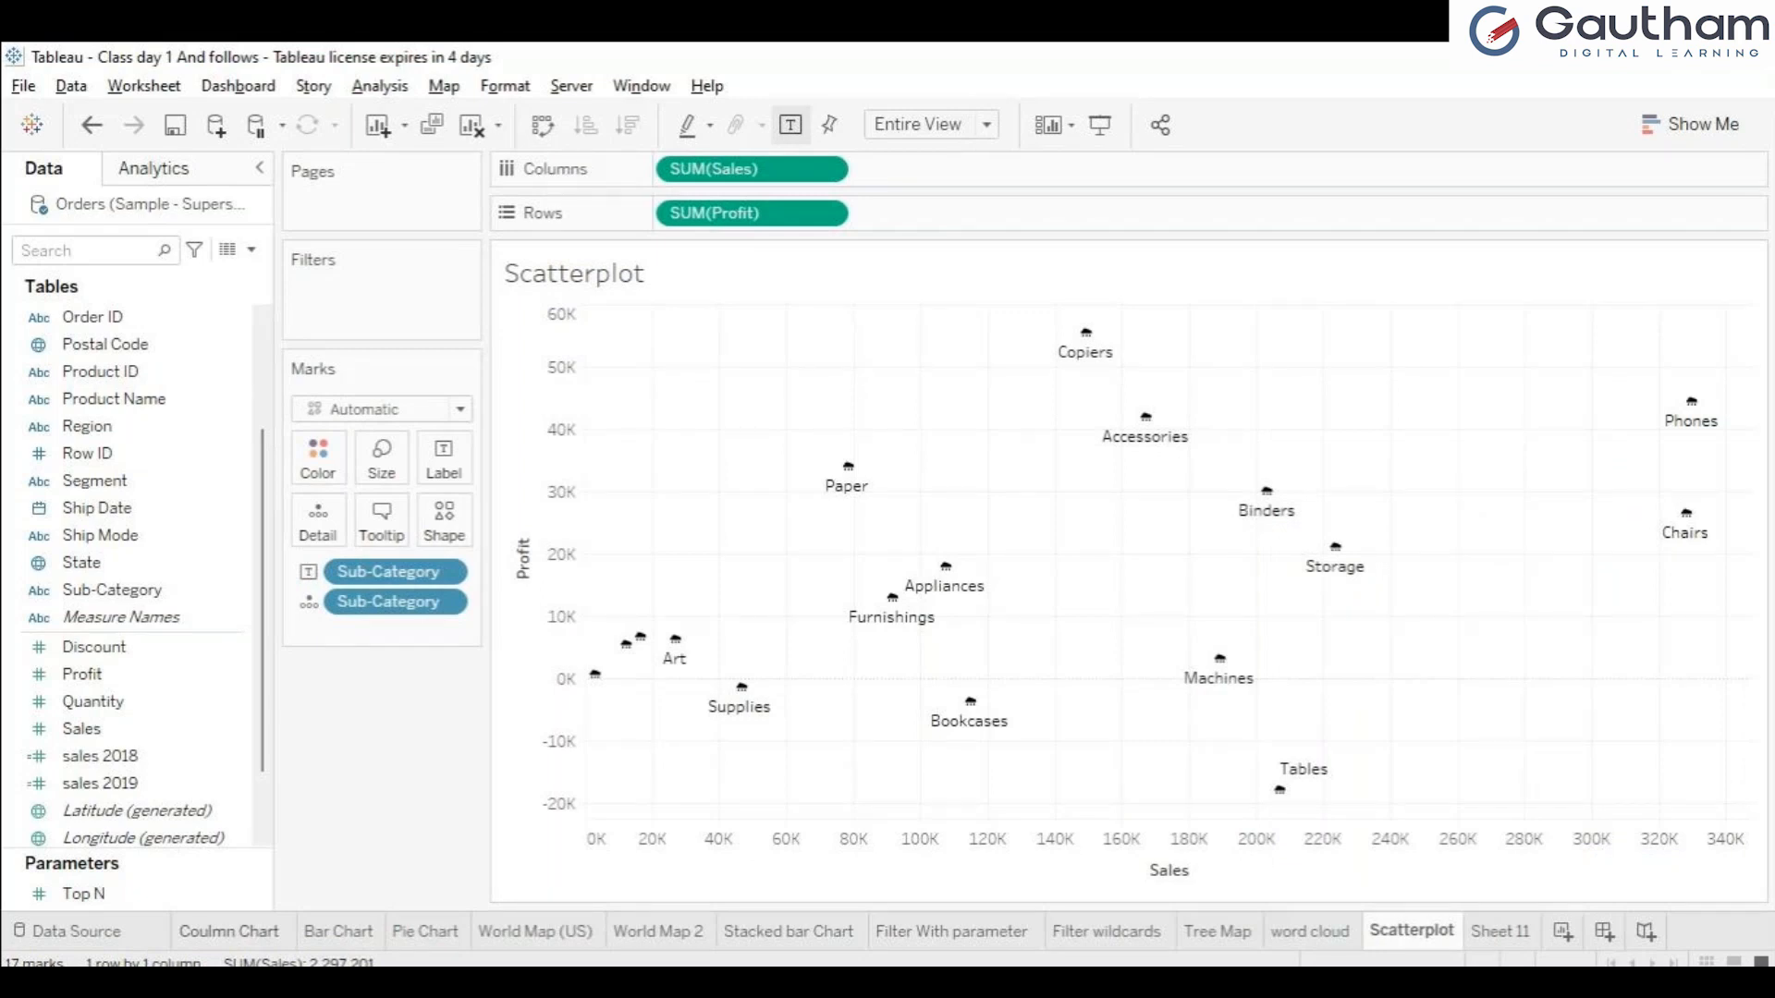
# Compare World Map (US) with World Map 2, viewing the second map in presentation mode before exiting it.
pyautogui.click(536, 932)
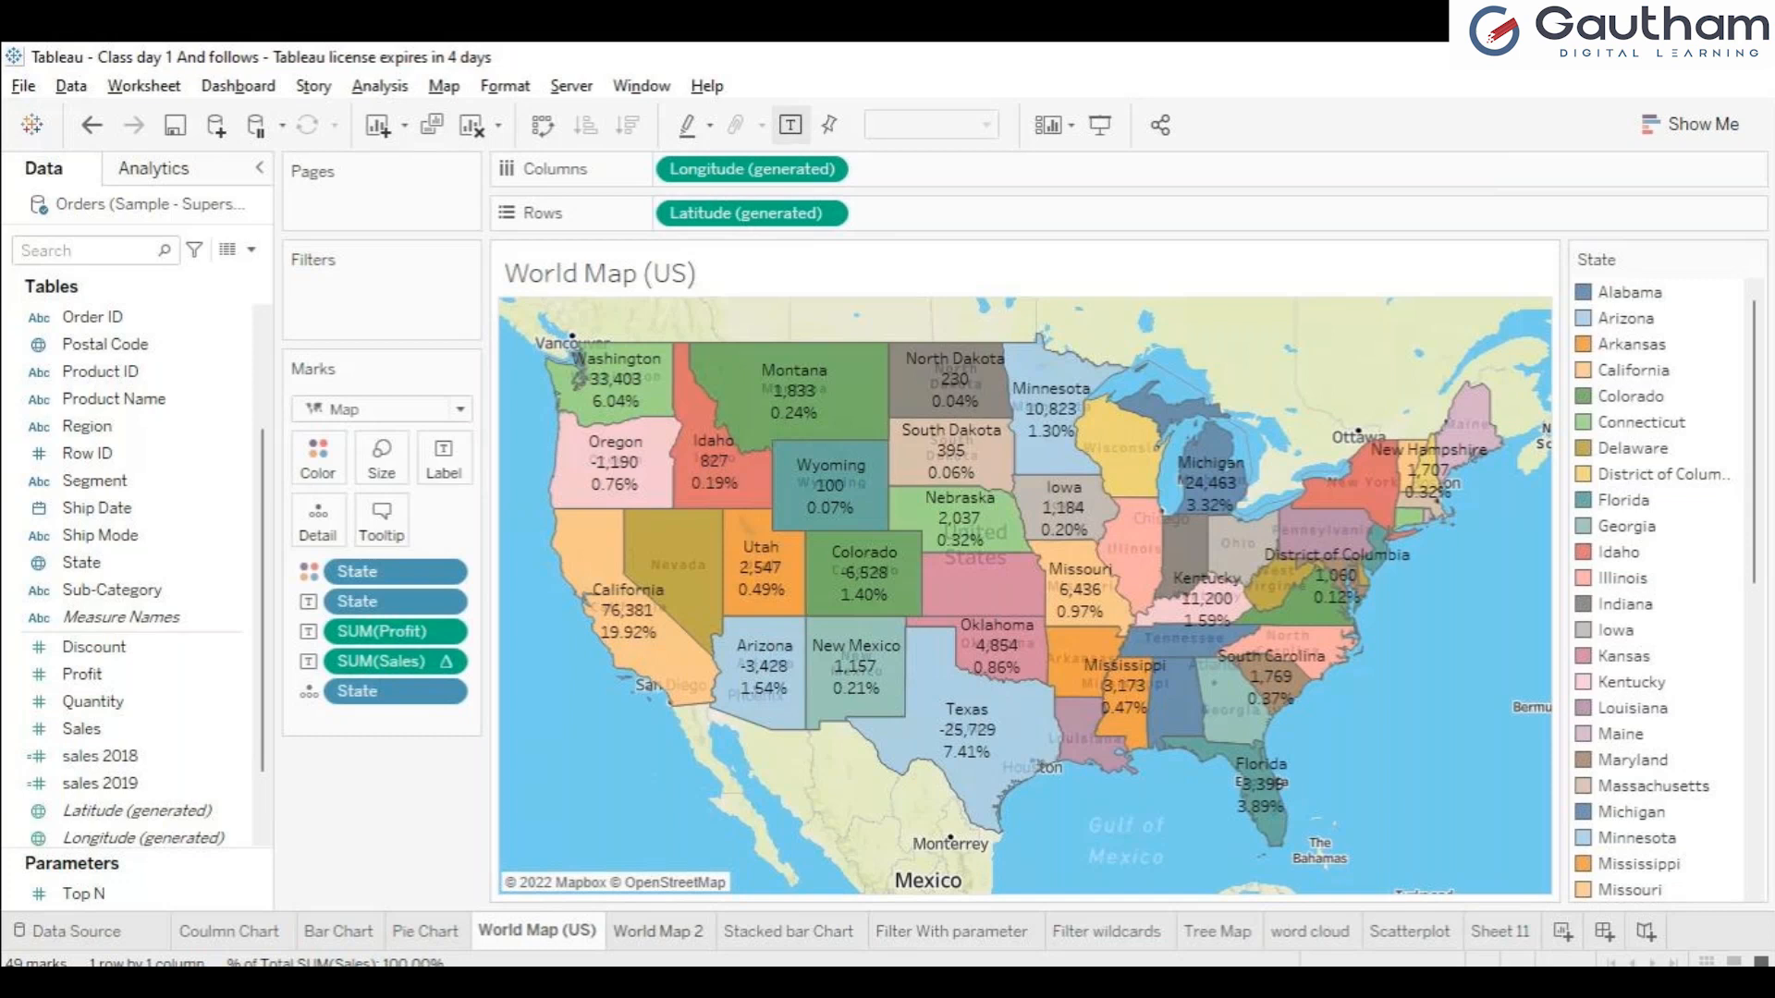
pyautogui.click(658, 932)
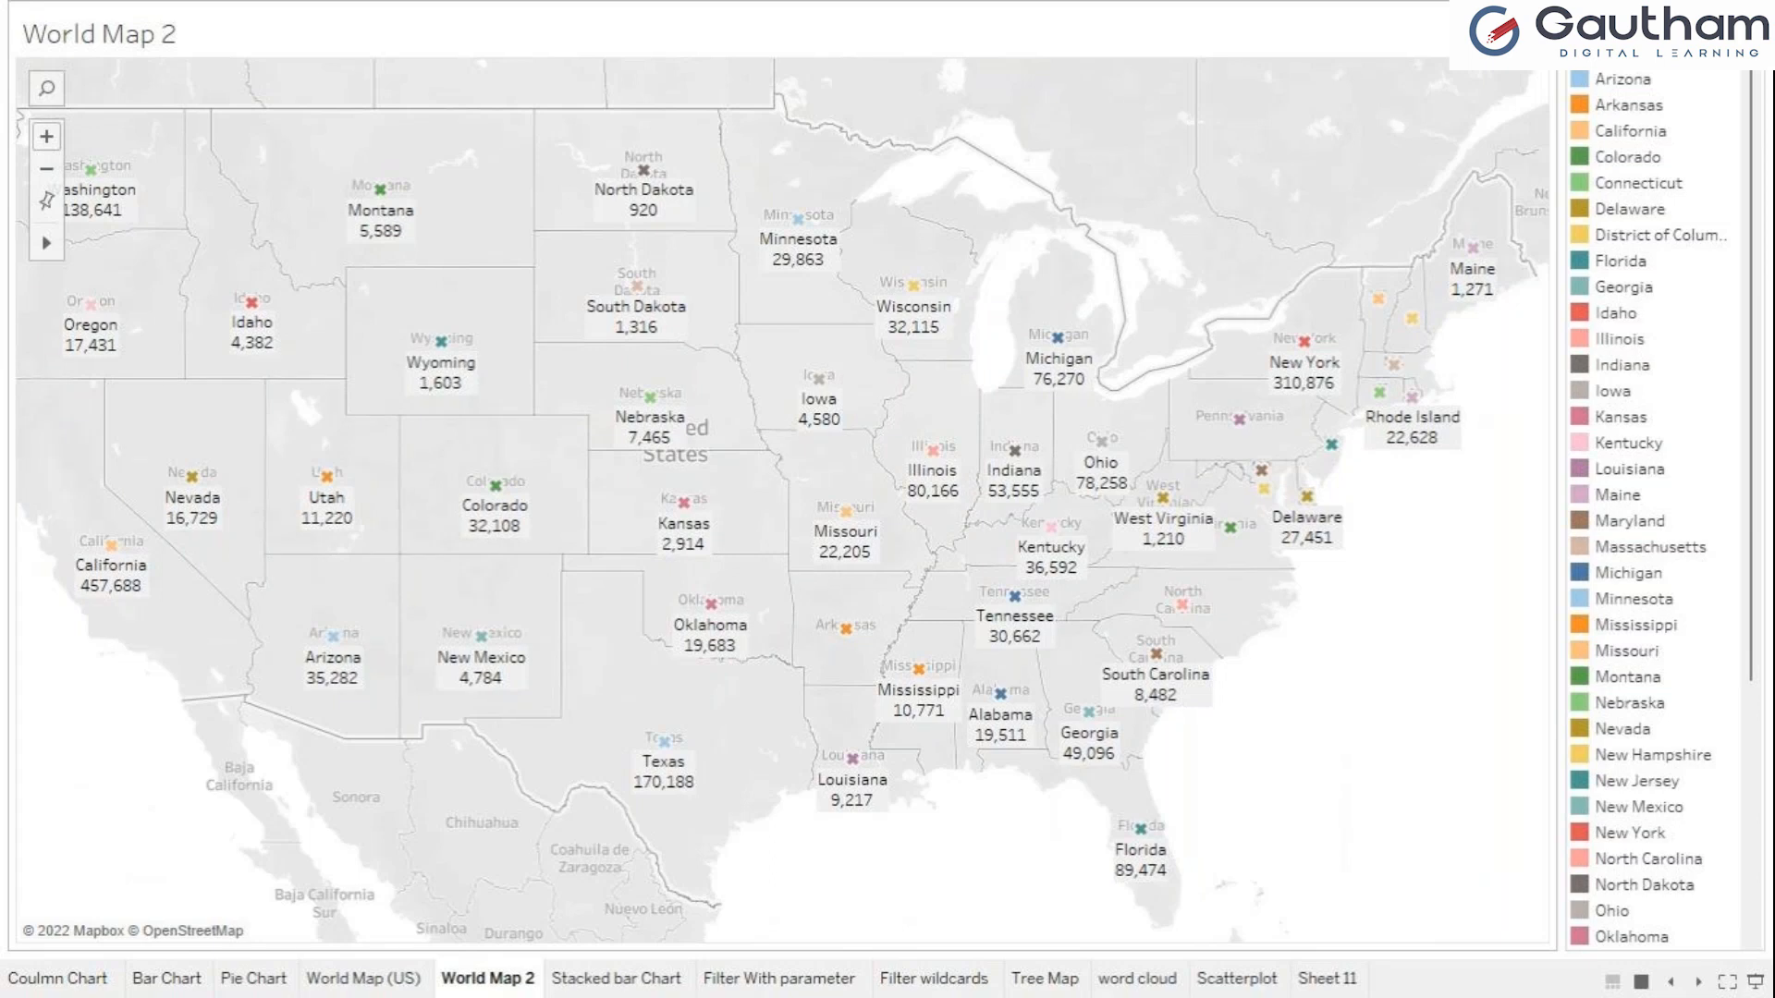
pyautogui.press('Escape')
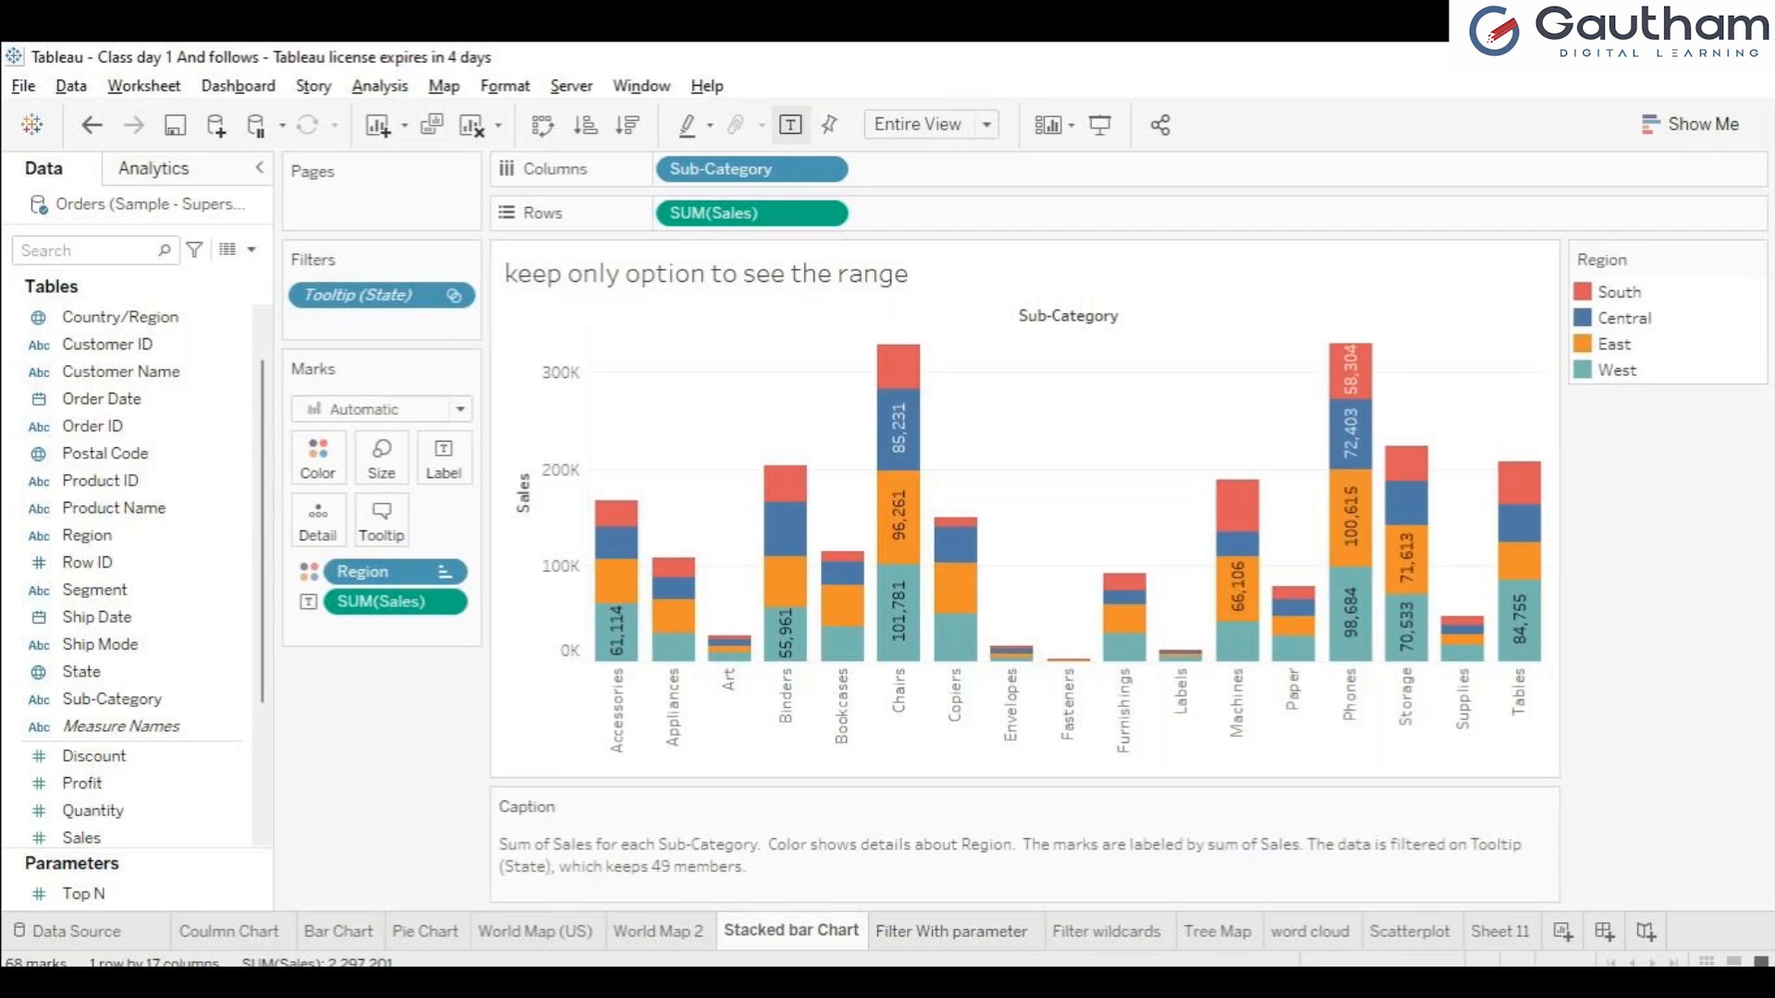
# Review the Sub-Category filter and the Top N parameter on the Filter With parameter sheet.
pyautogui.click(952, 932)
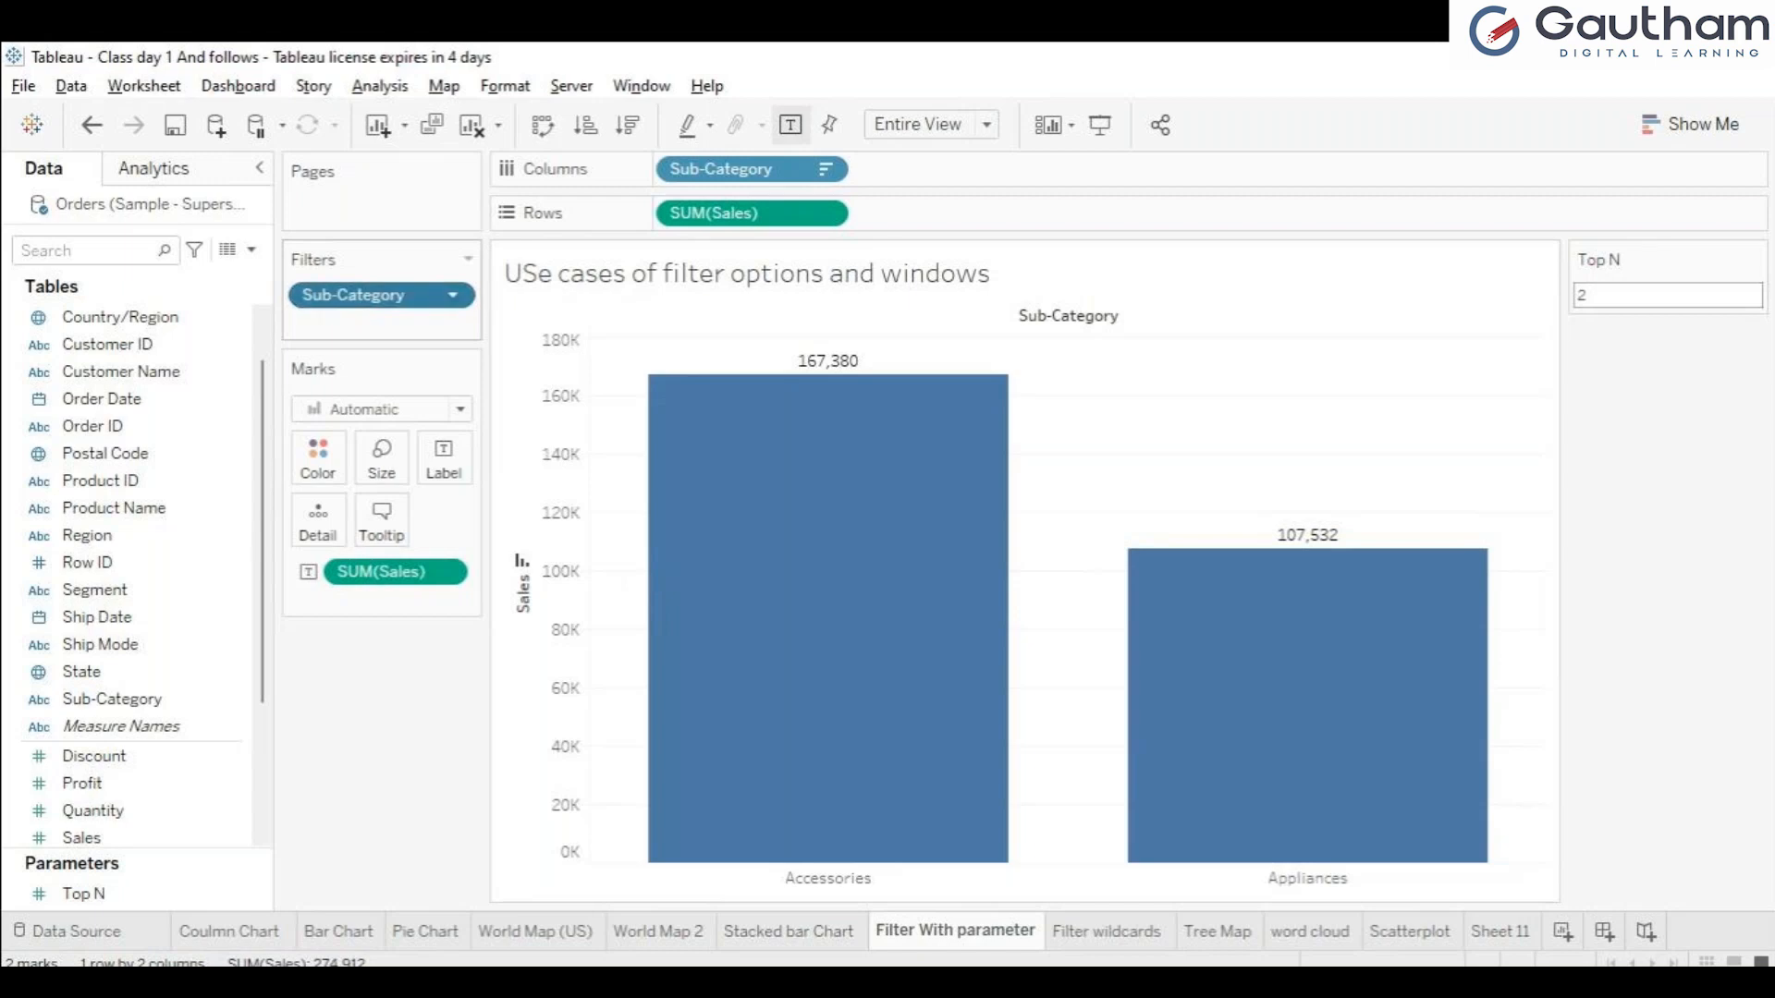
pyautogui.doubleClick(370, 296)
pyautogui.doubleClick(381, 296)
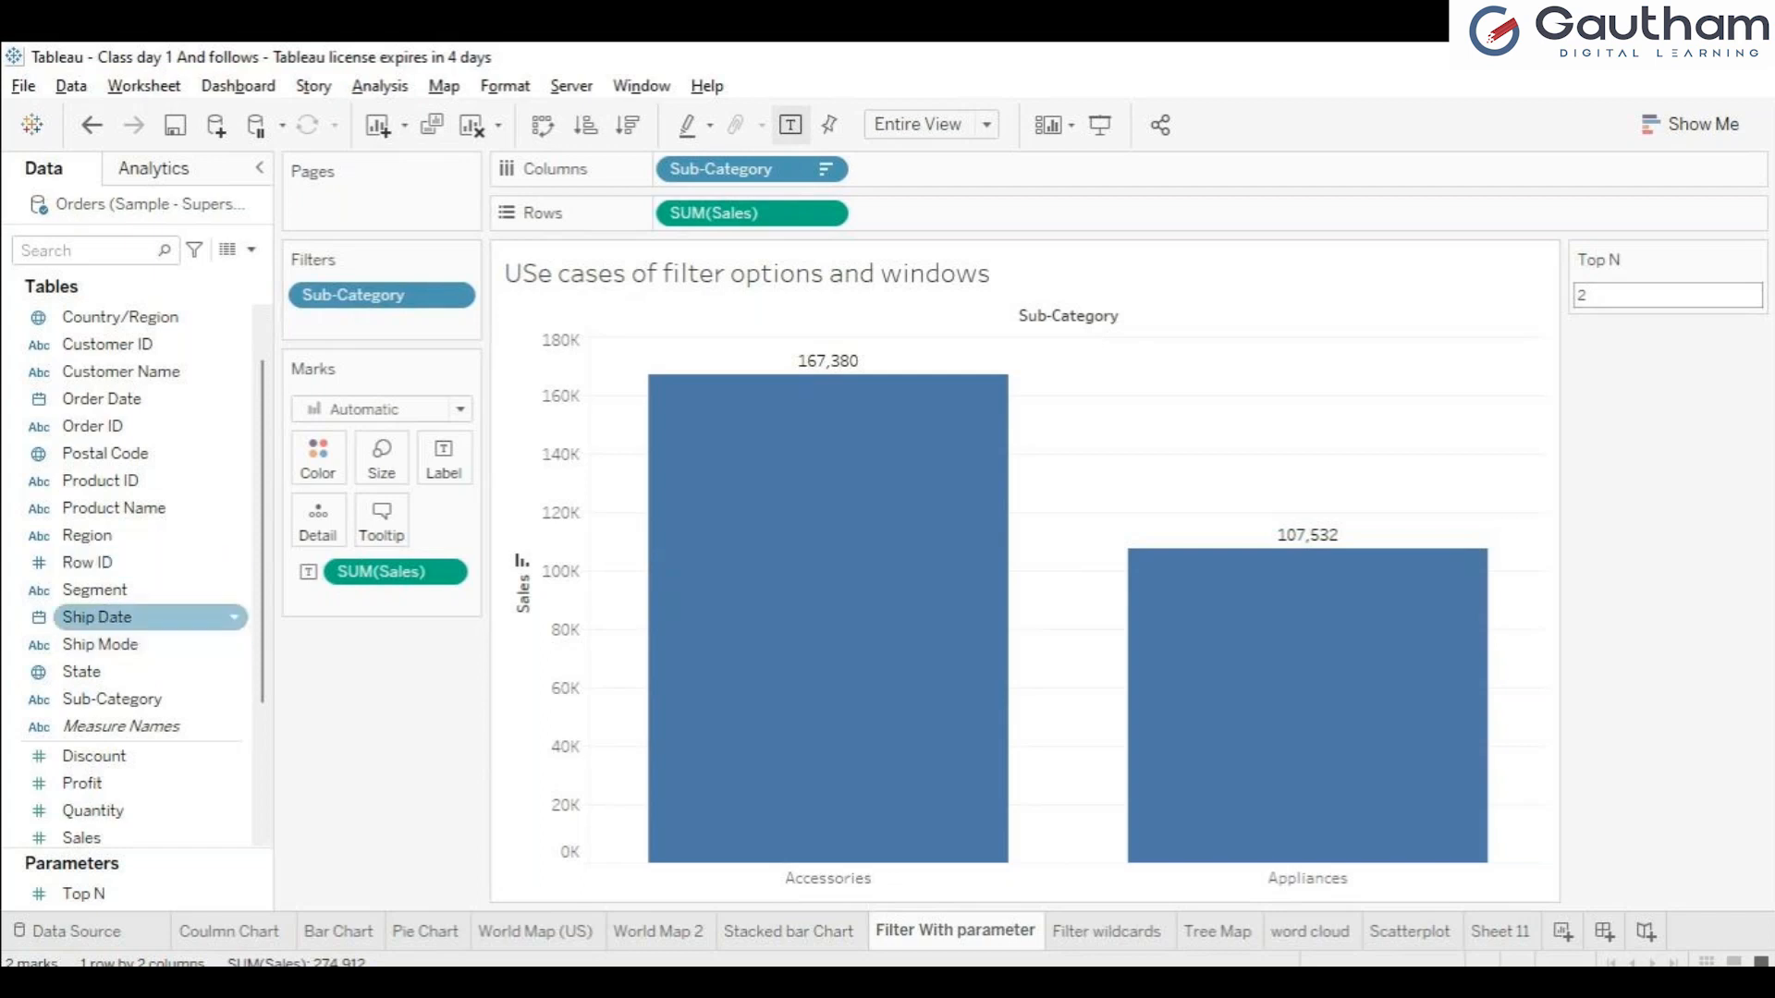
pyautogui.click(130, 700)
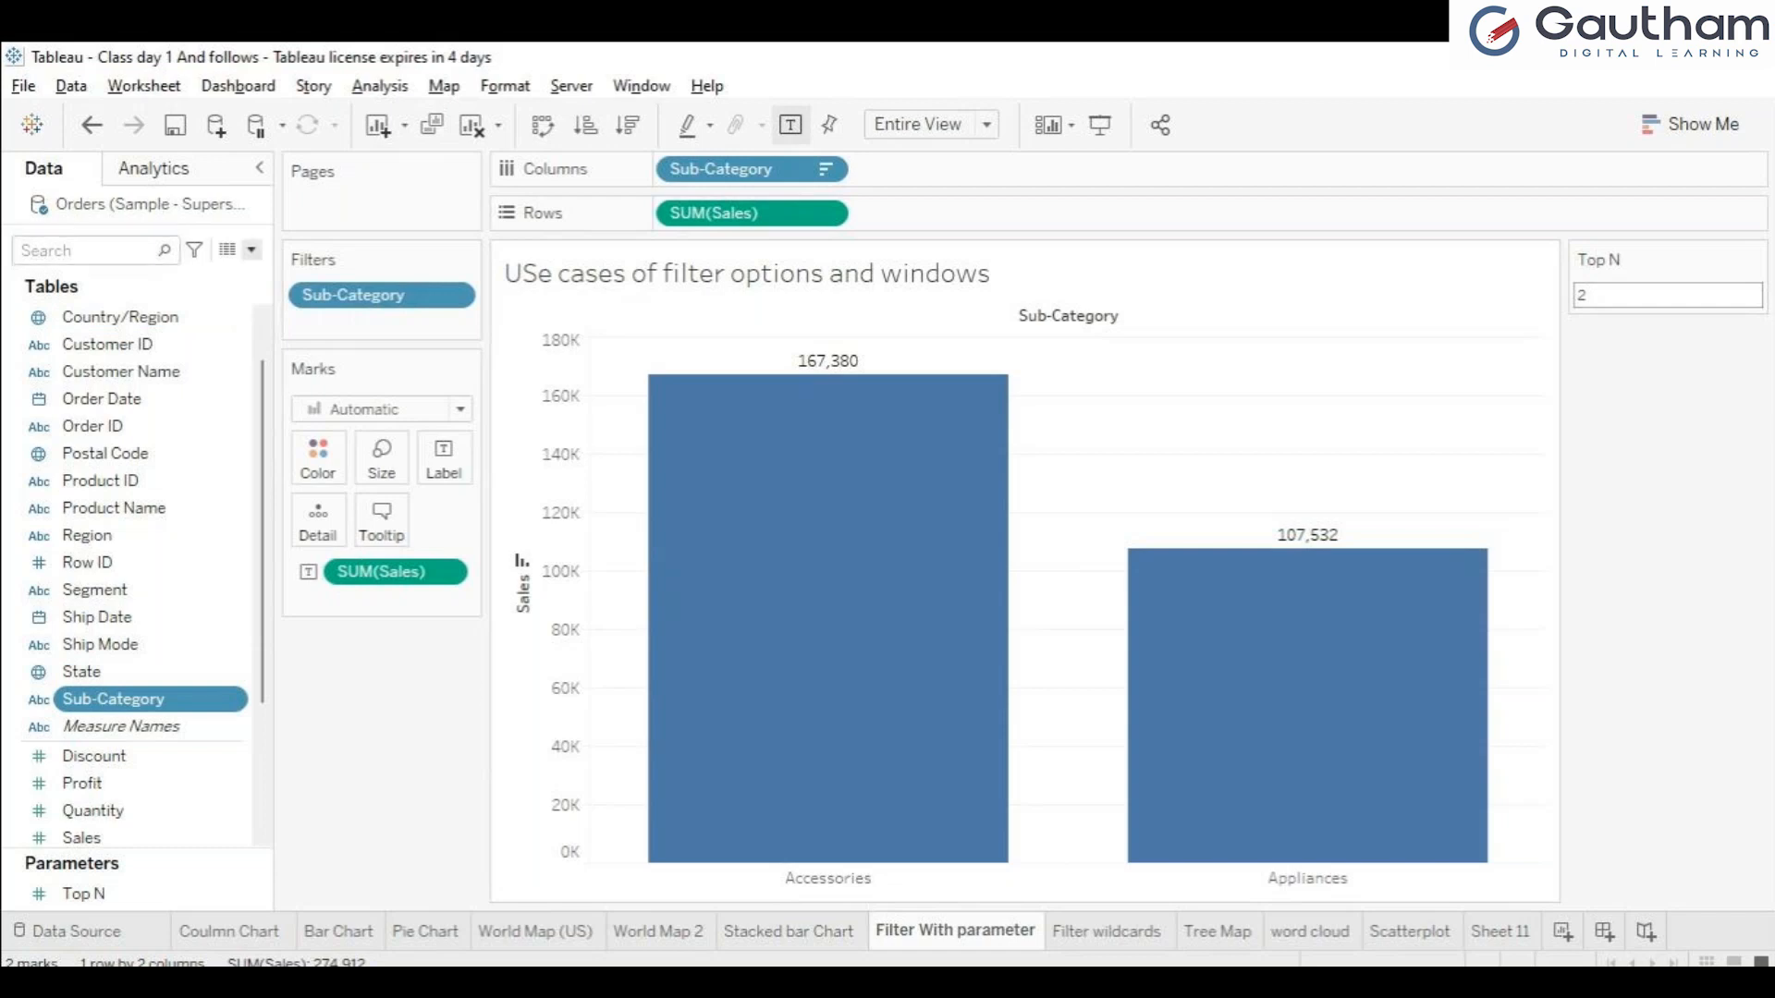
pyautogui.click(251, 249)
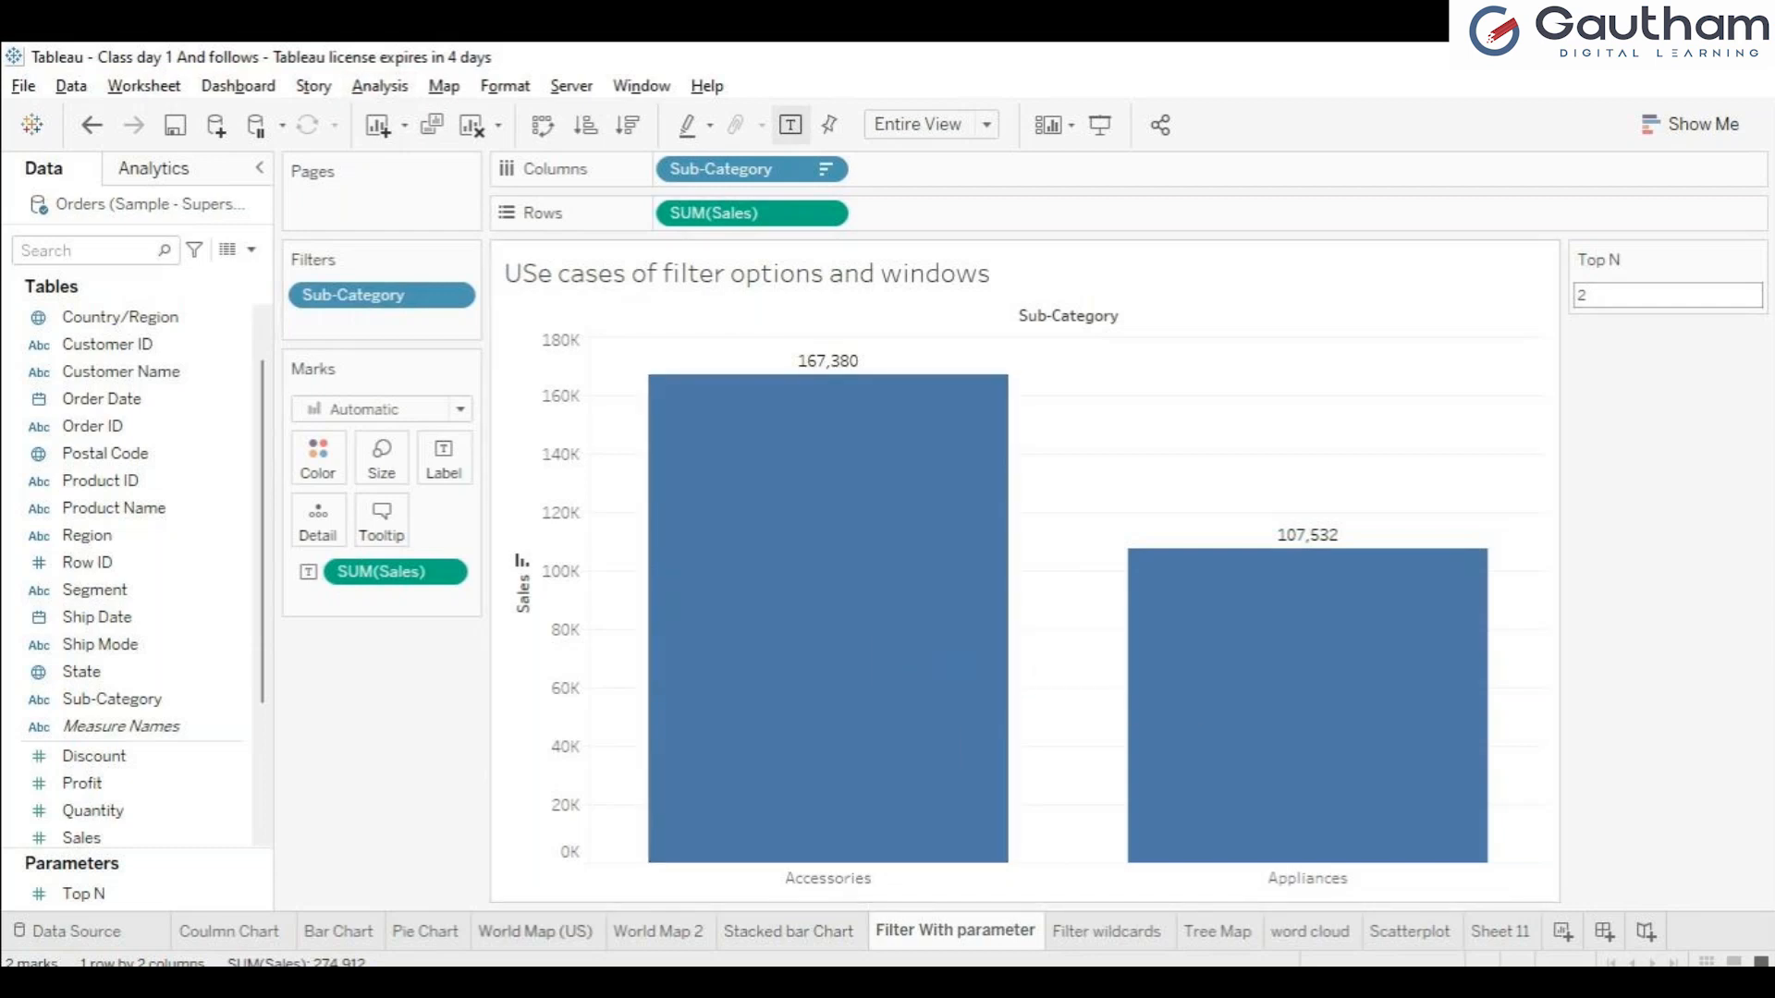
# Compare the state tooltips on World Map (US), such as Montana and Kansas, with the Stacked bar Chart sheet.
pyautogui.click(535, 931)
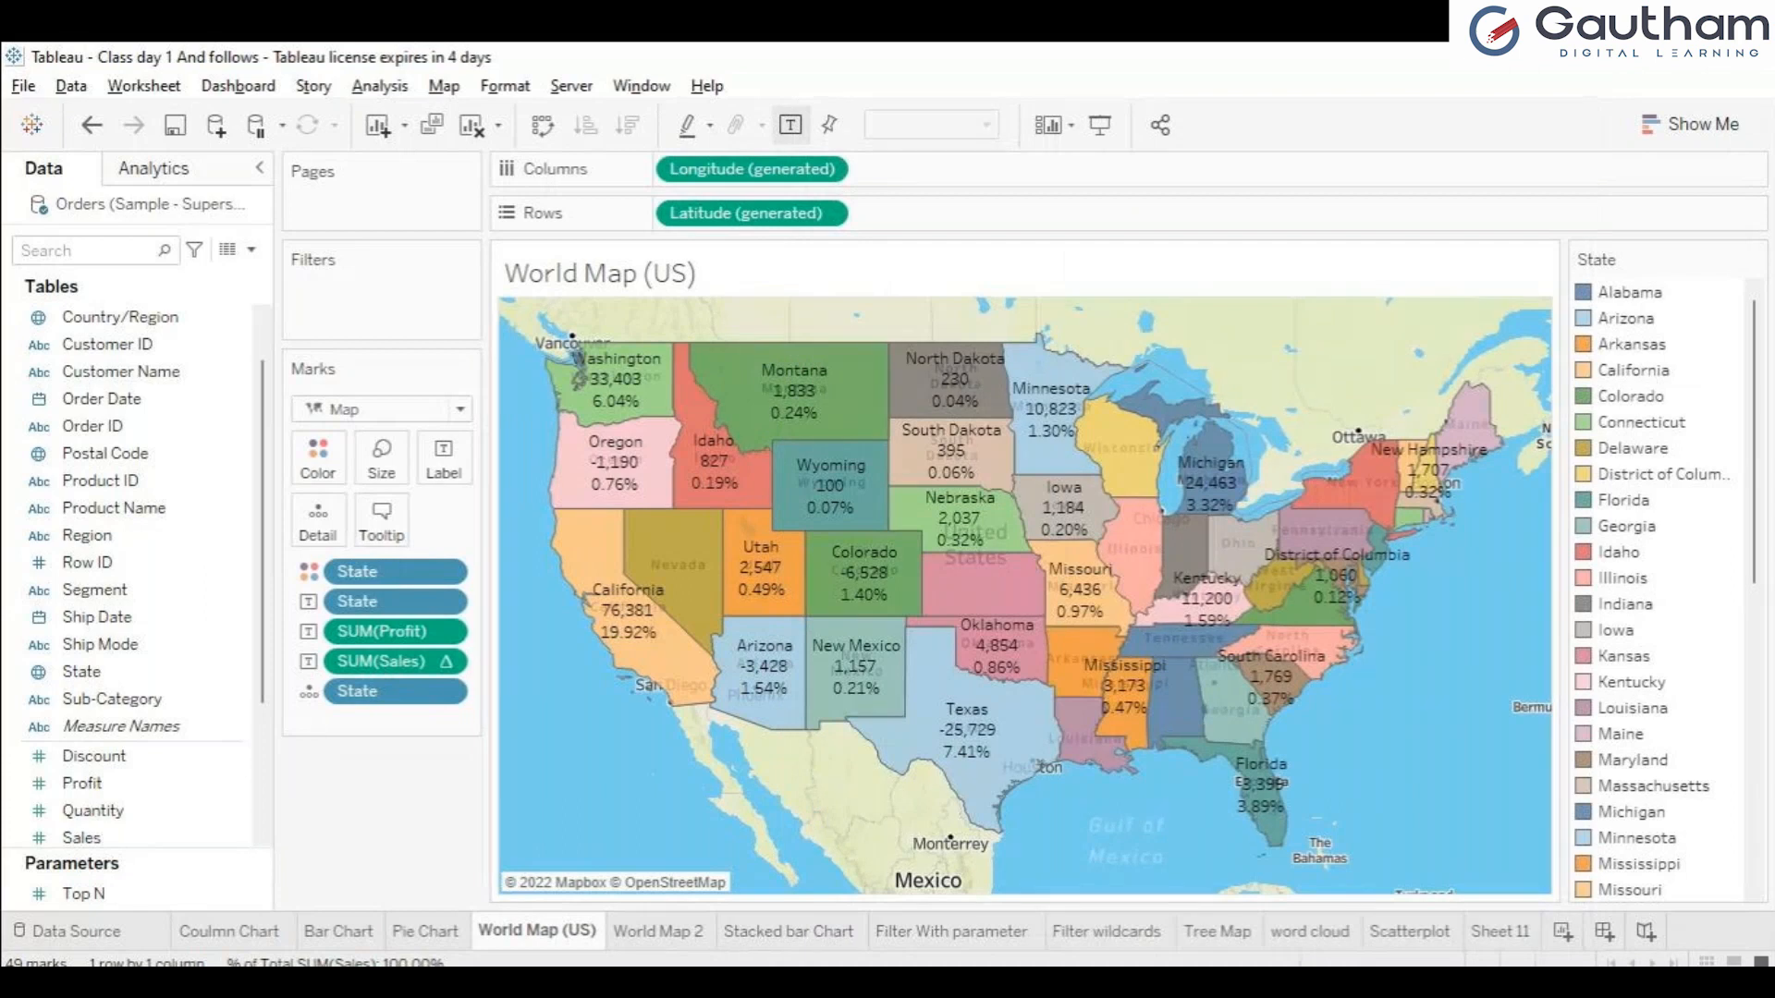
pyautogui.click(789, 931)
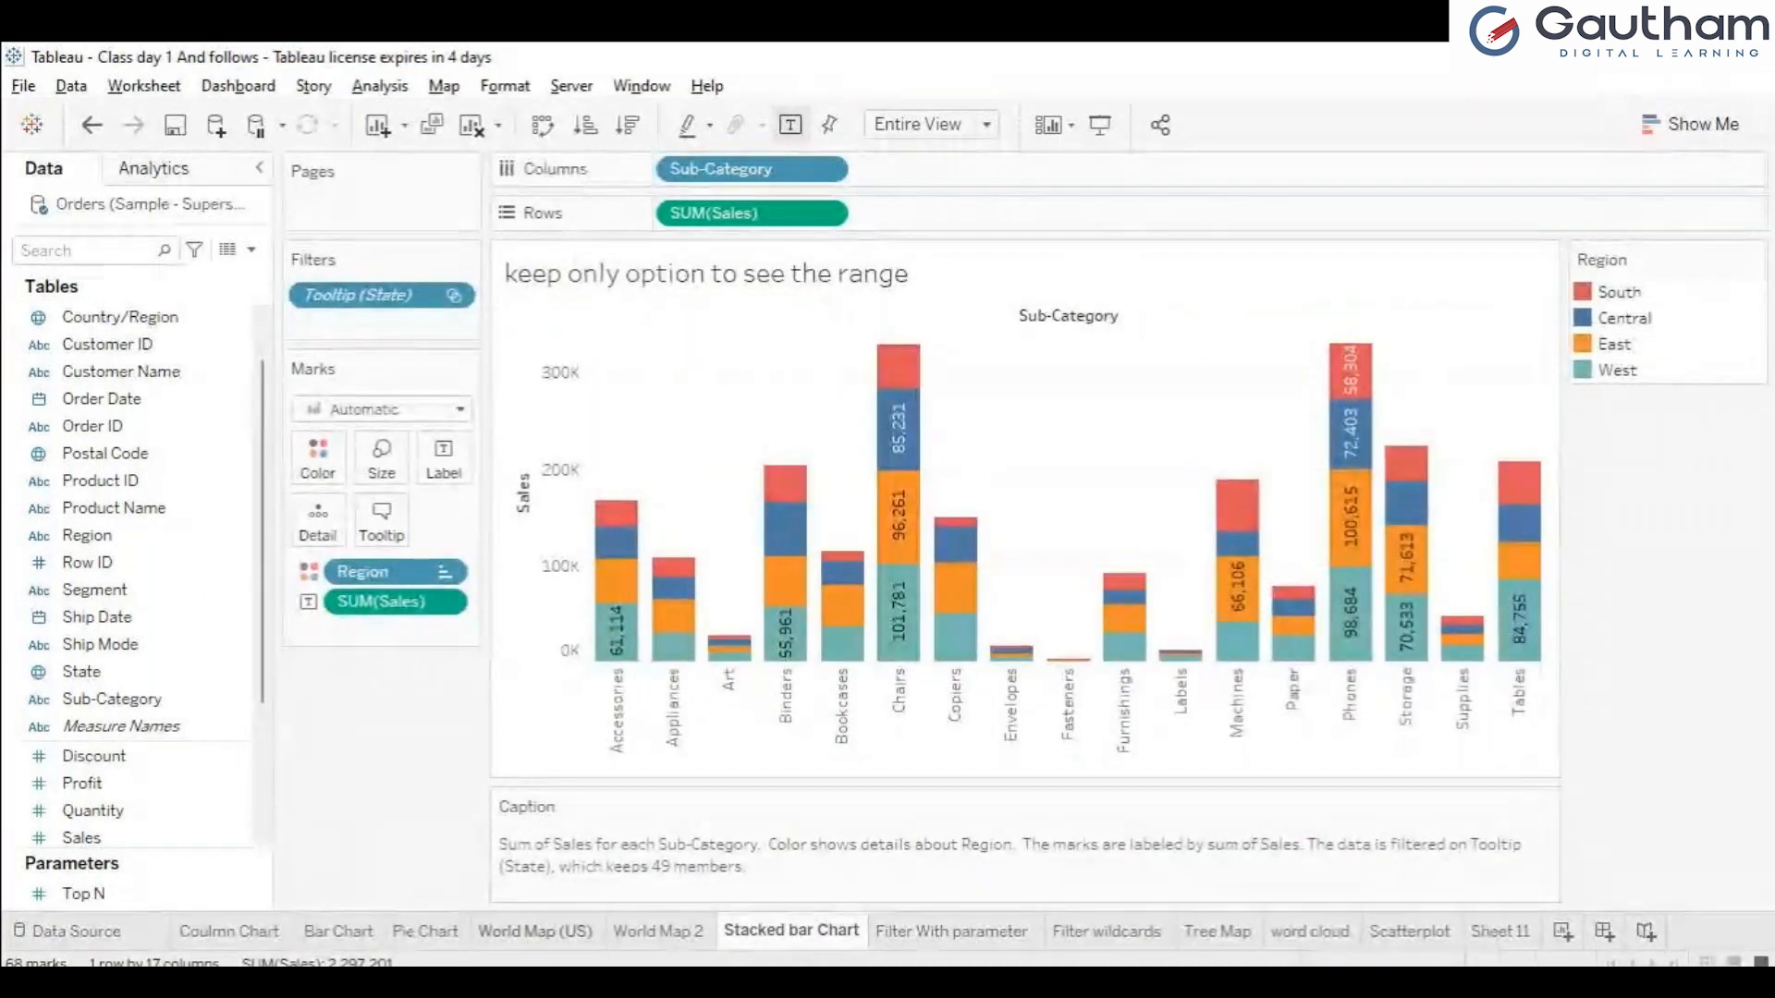
pyautogui.click(537, 931)
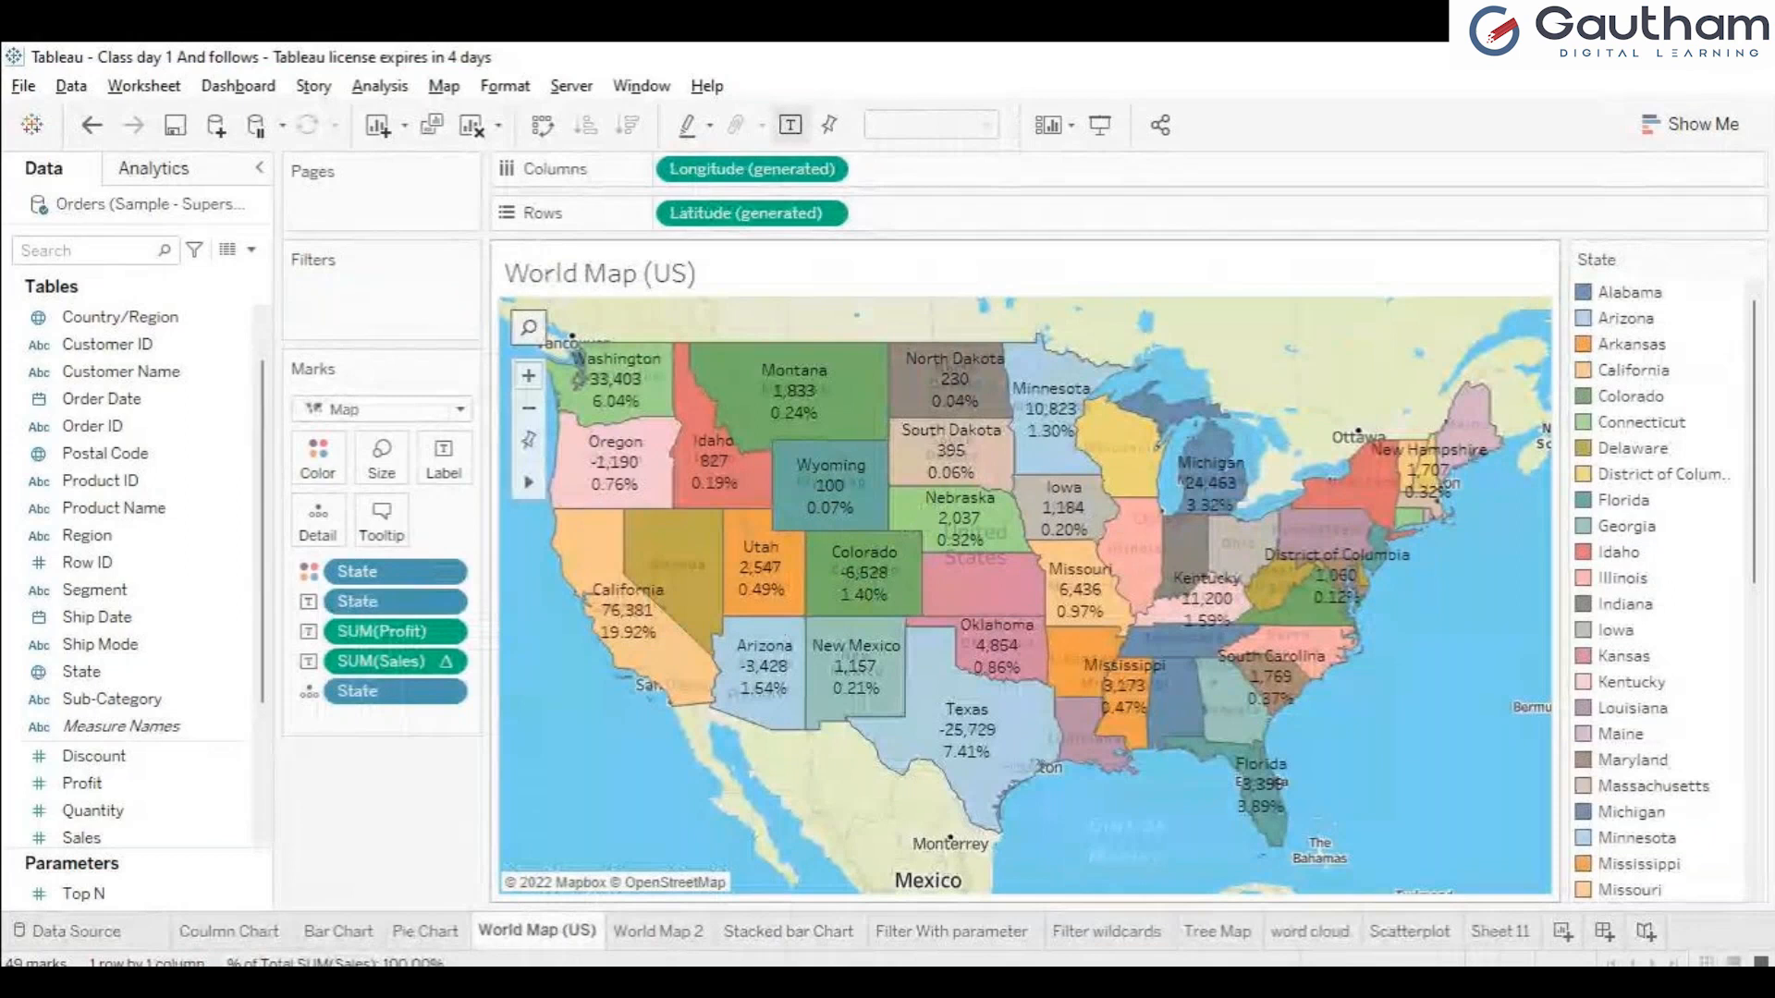
pyautogui.moveTo(961, 583)
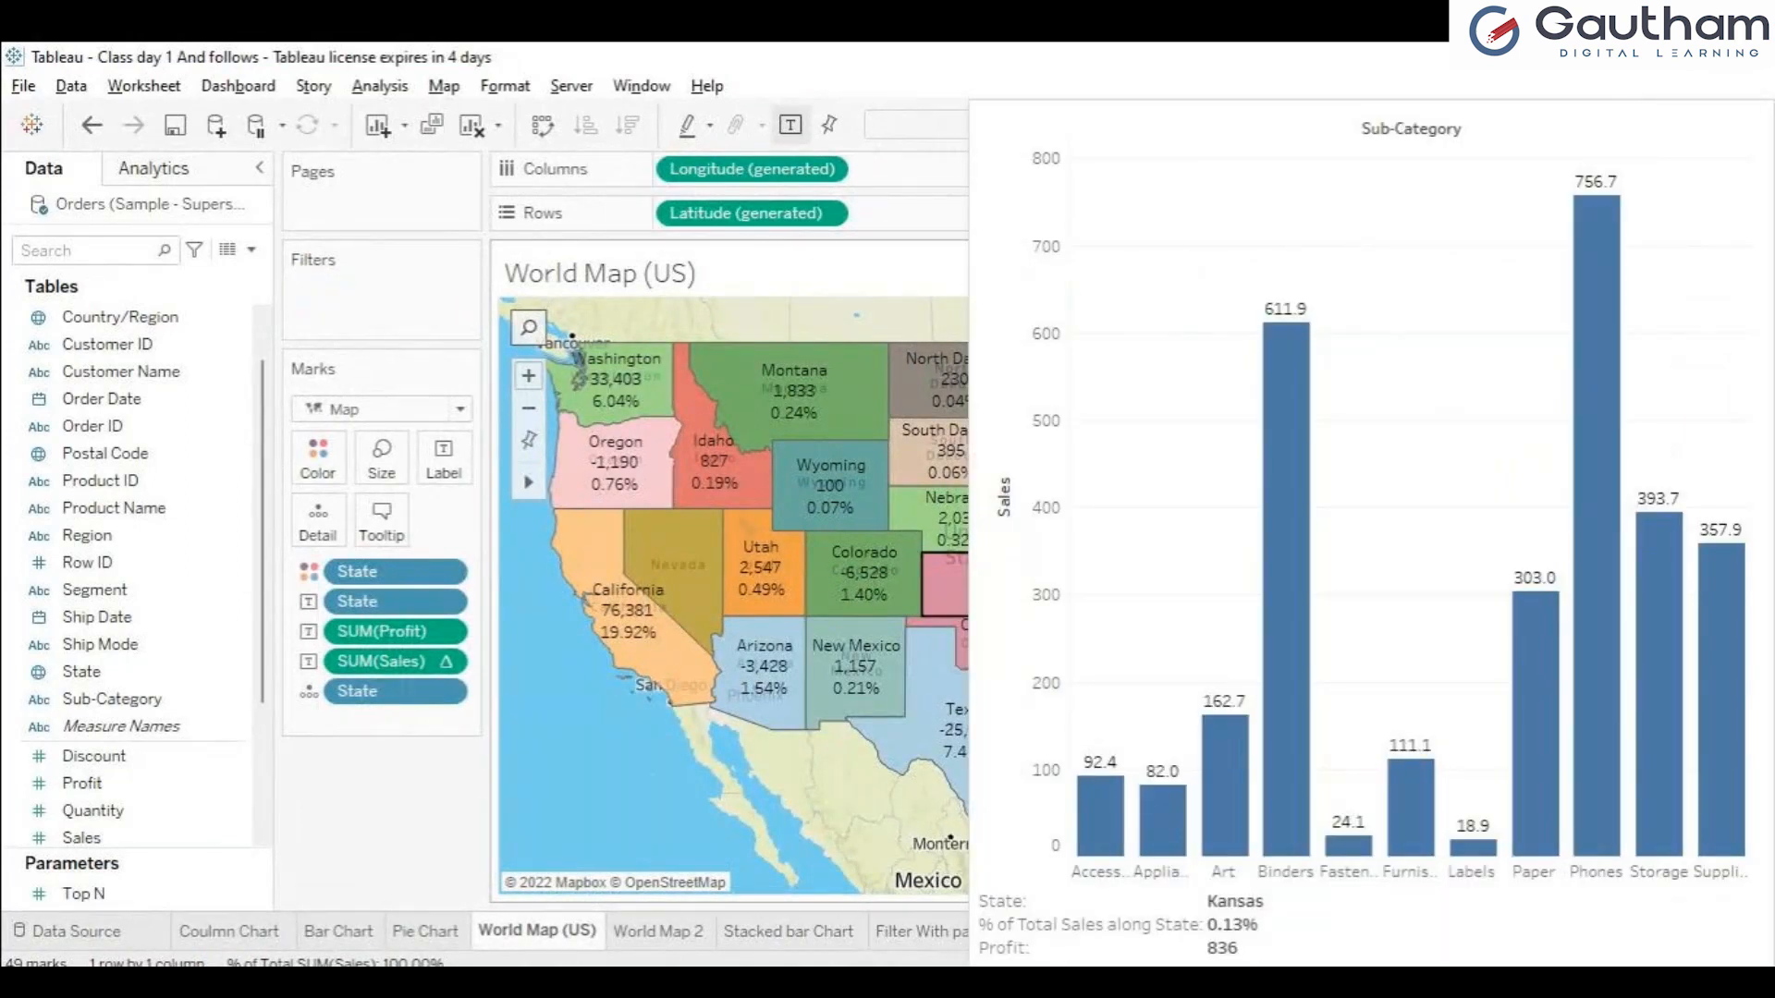
pyautogui.moveTo(795, 393)
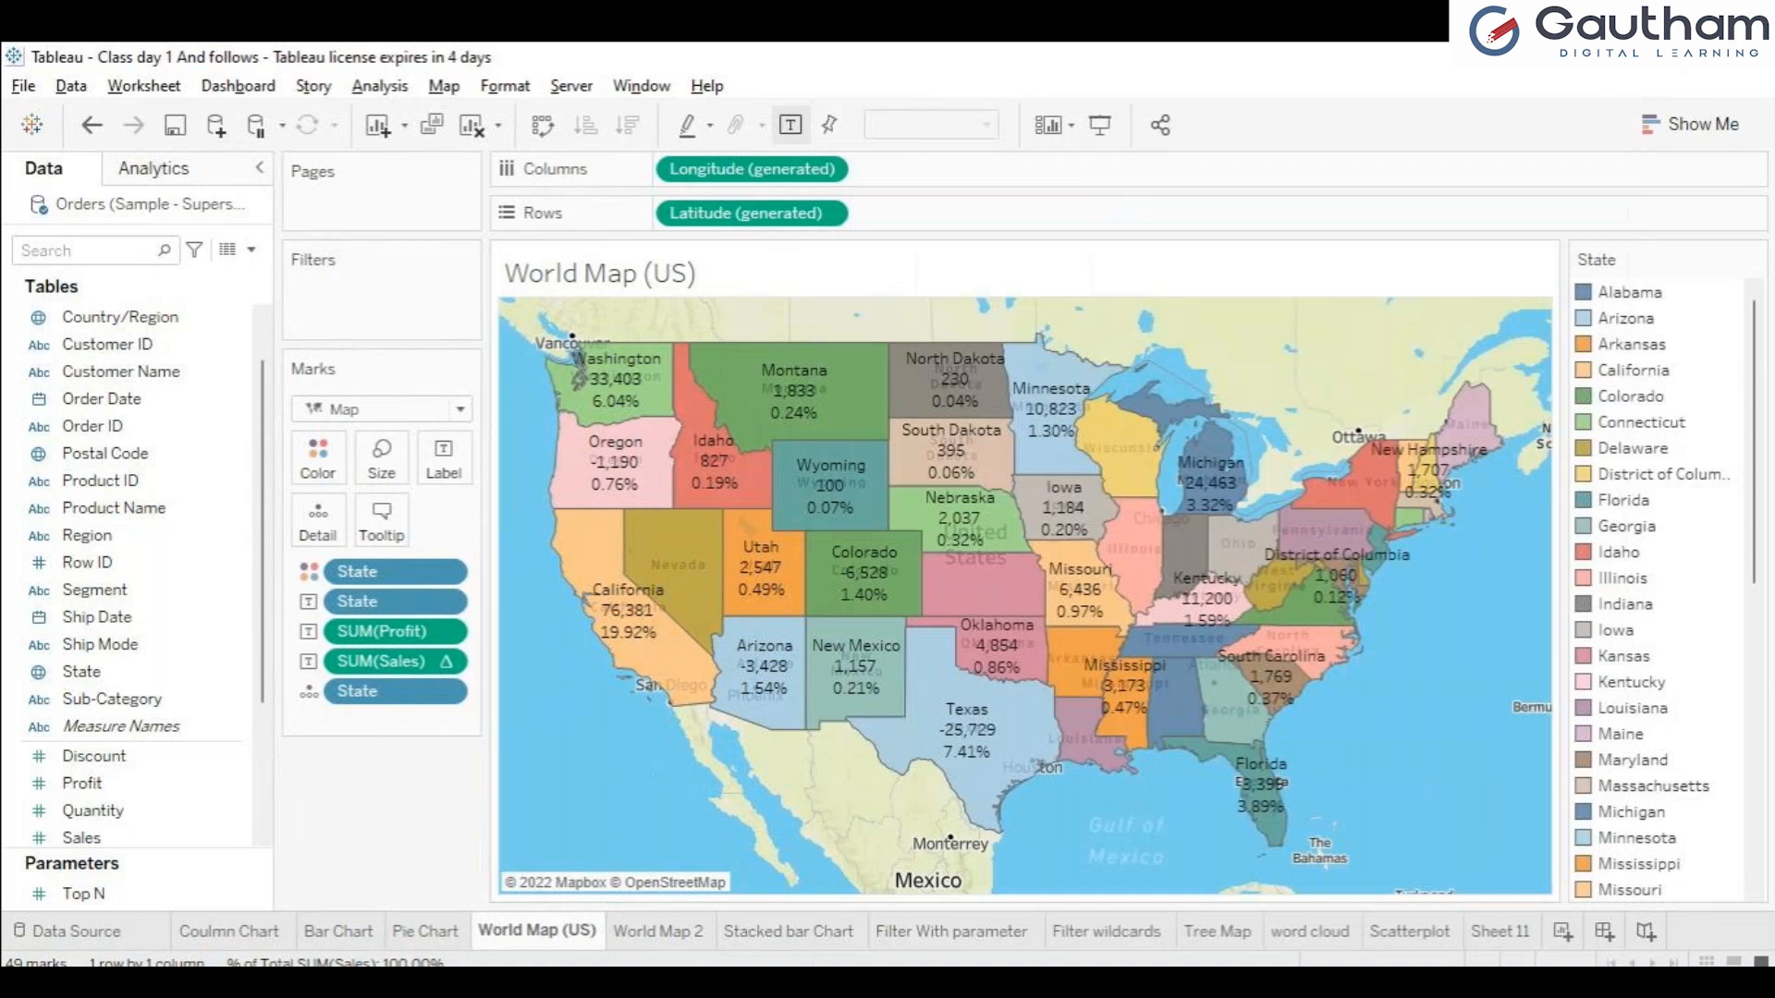
pyautogui.moveTo(592, 601)
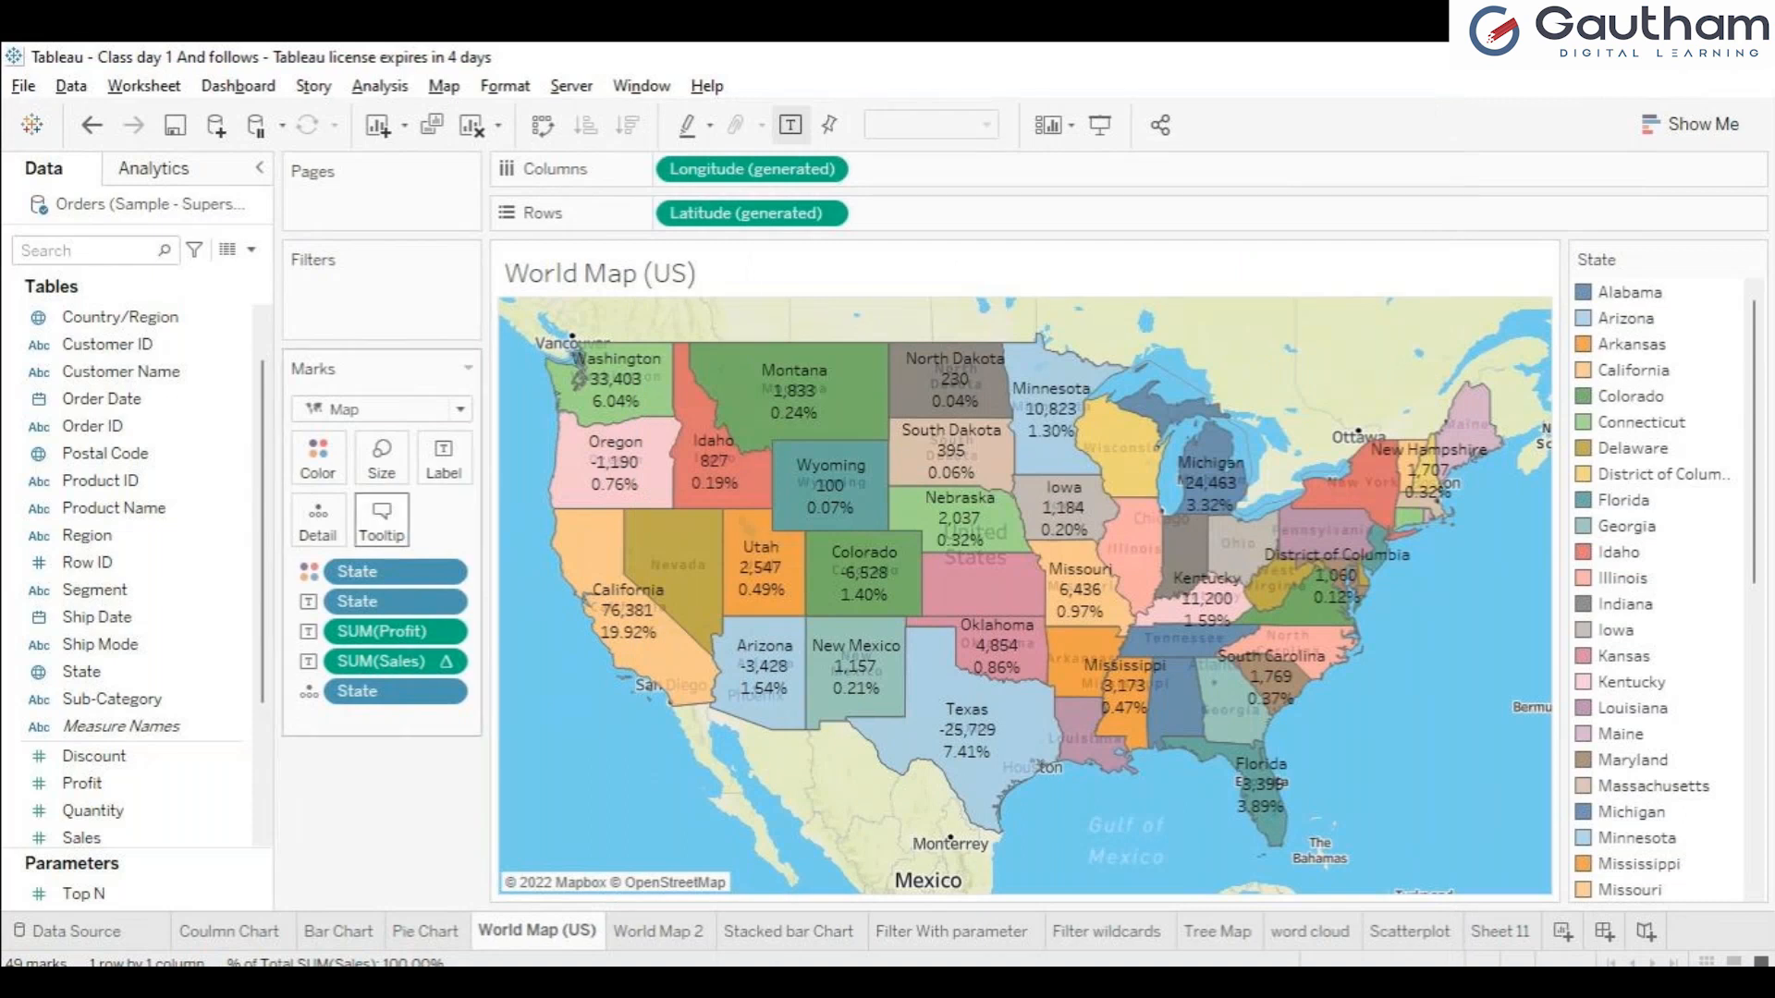
# Review the tooltip settings of World Map (US) and examine the embedded sub-category charts for Missouri, Wyoming and Colorado.
pyautogui.click(382, 520)
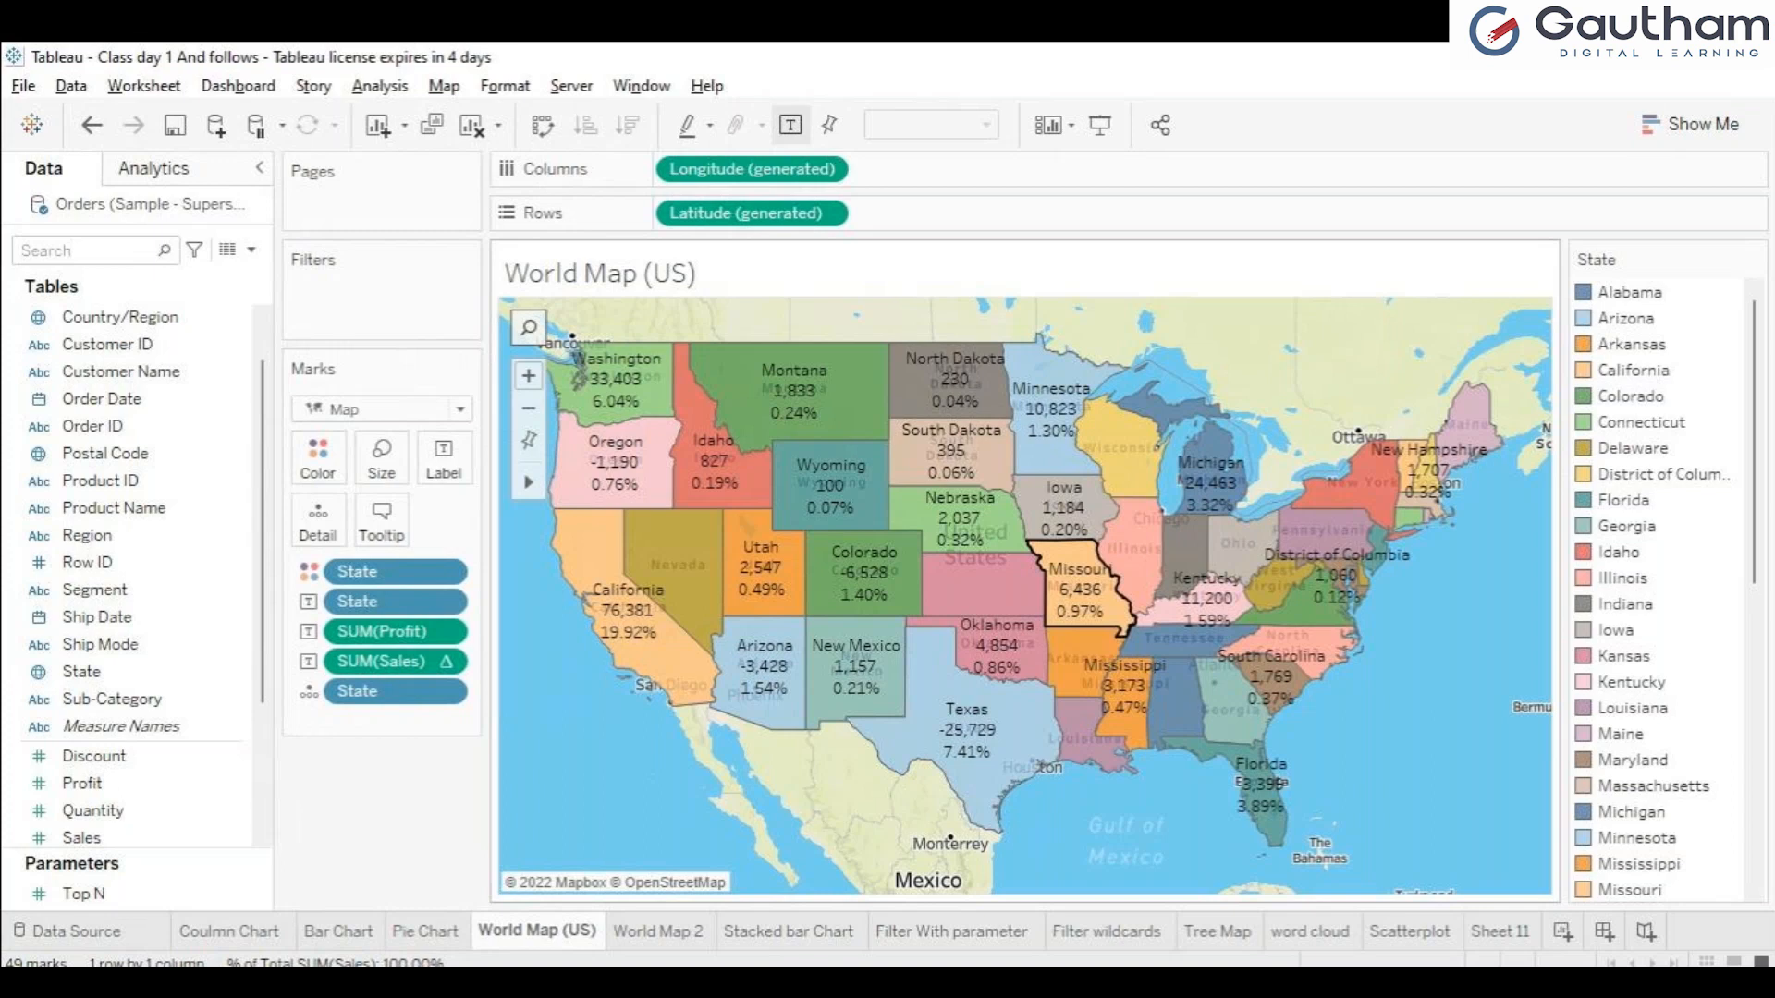
pyautogui.moveTo(1082, 592)
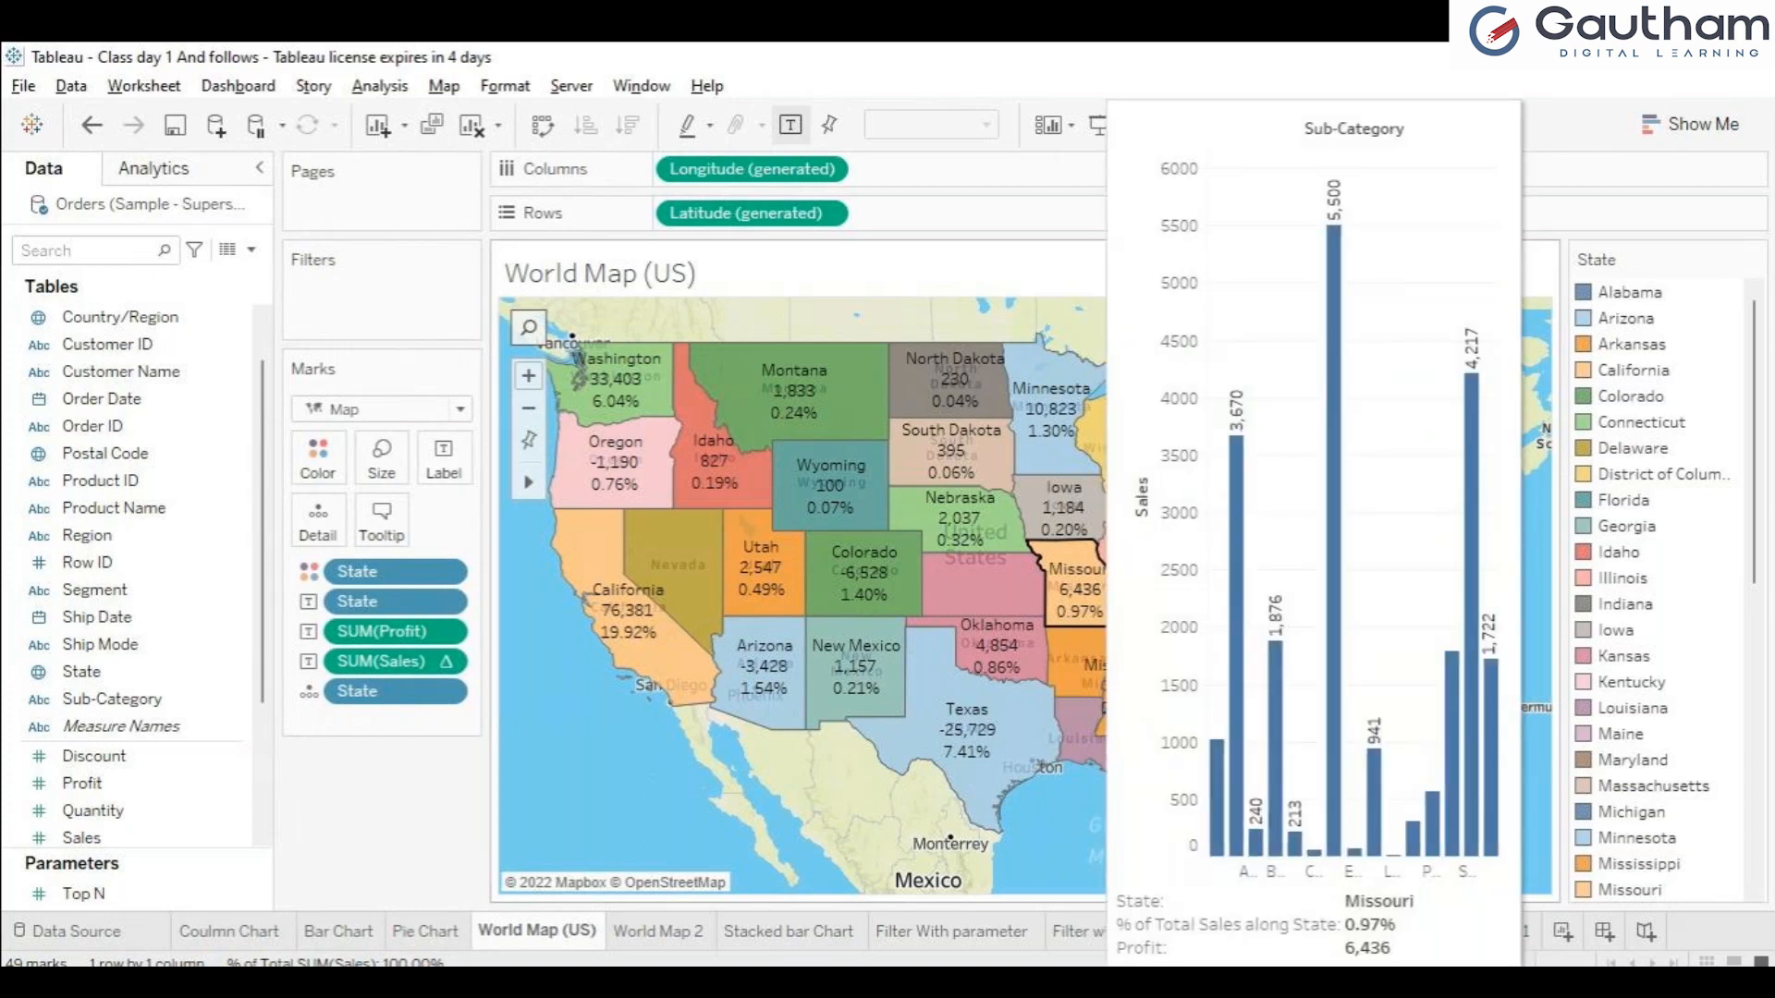
pyautogui.moveTo(831, 485)
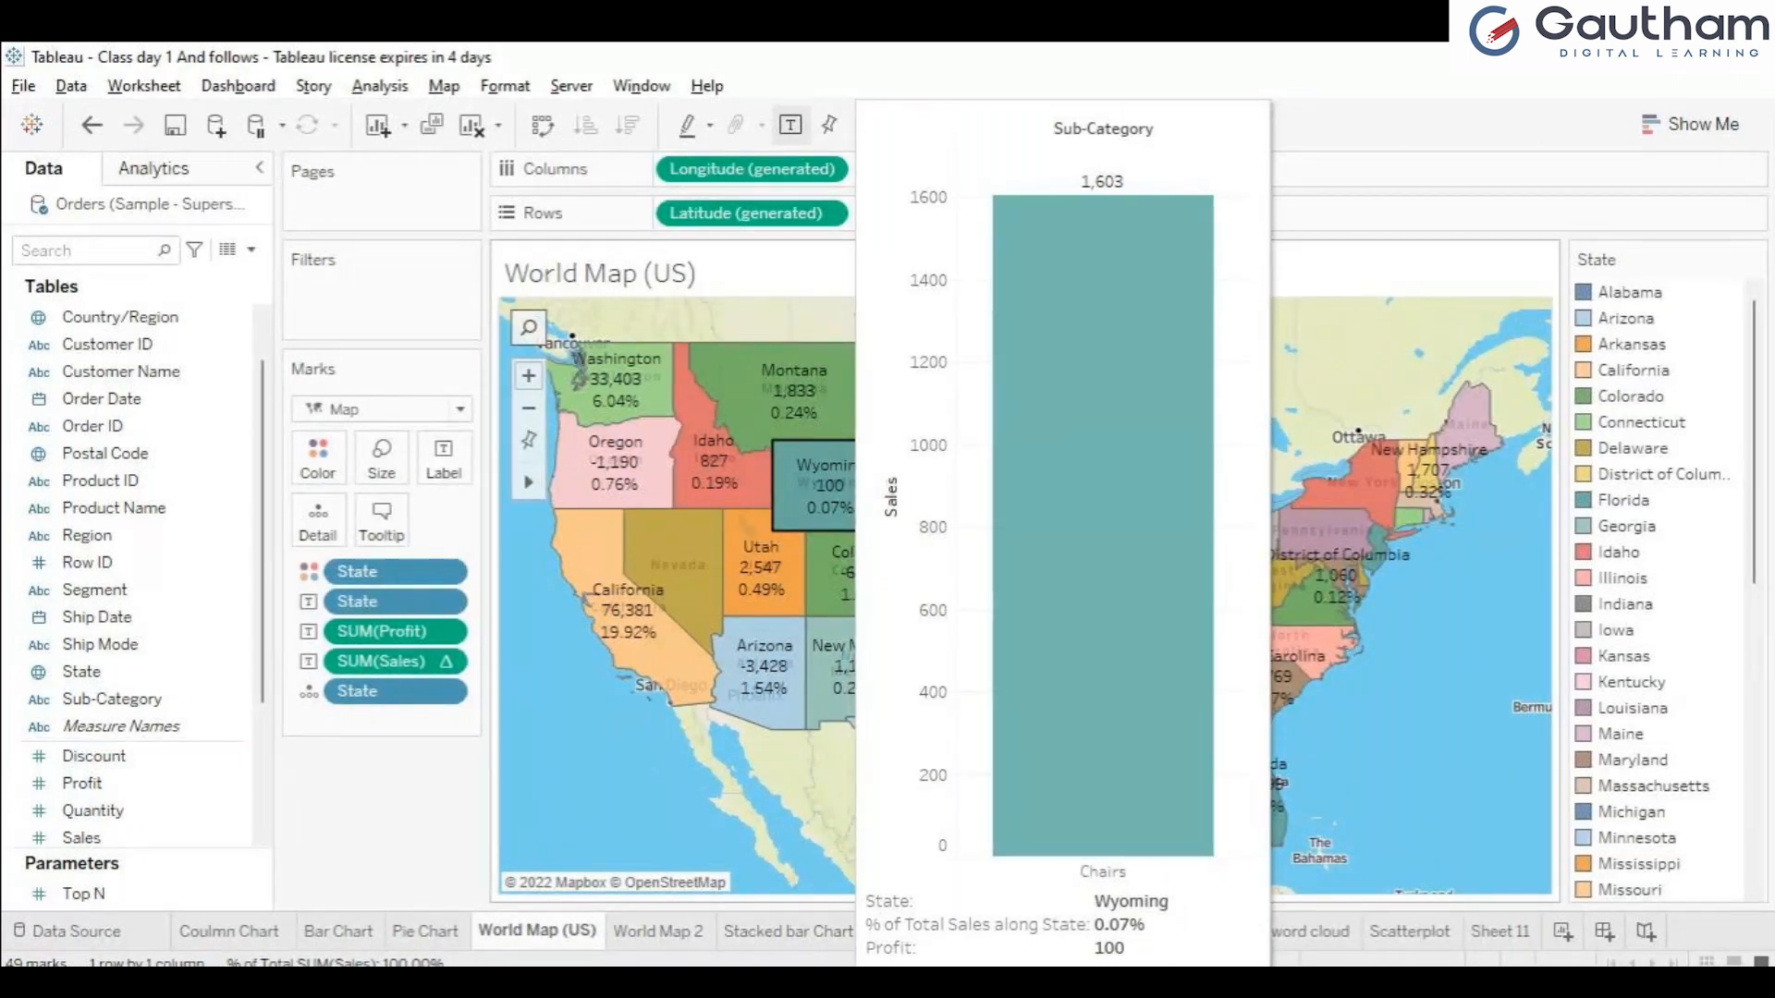
pyautogui.moveTo(1337, 576)
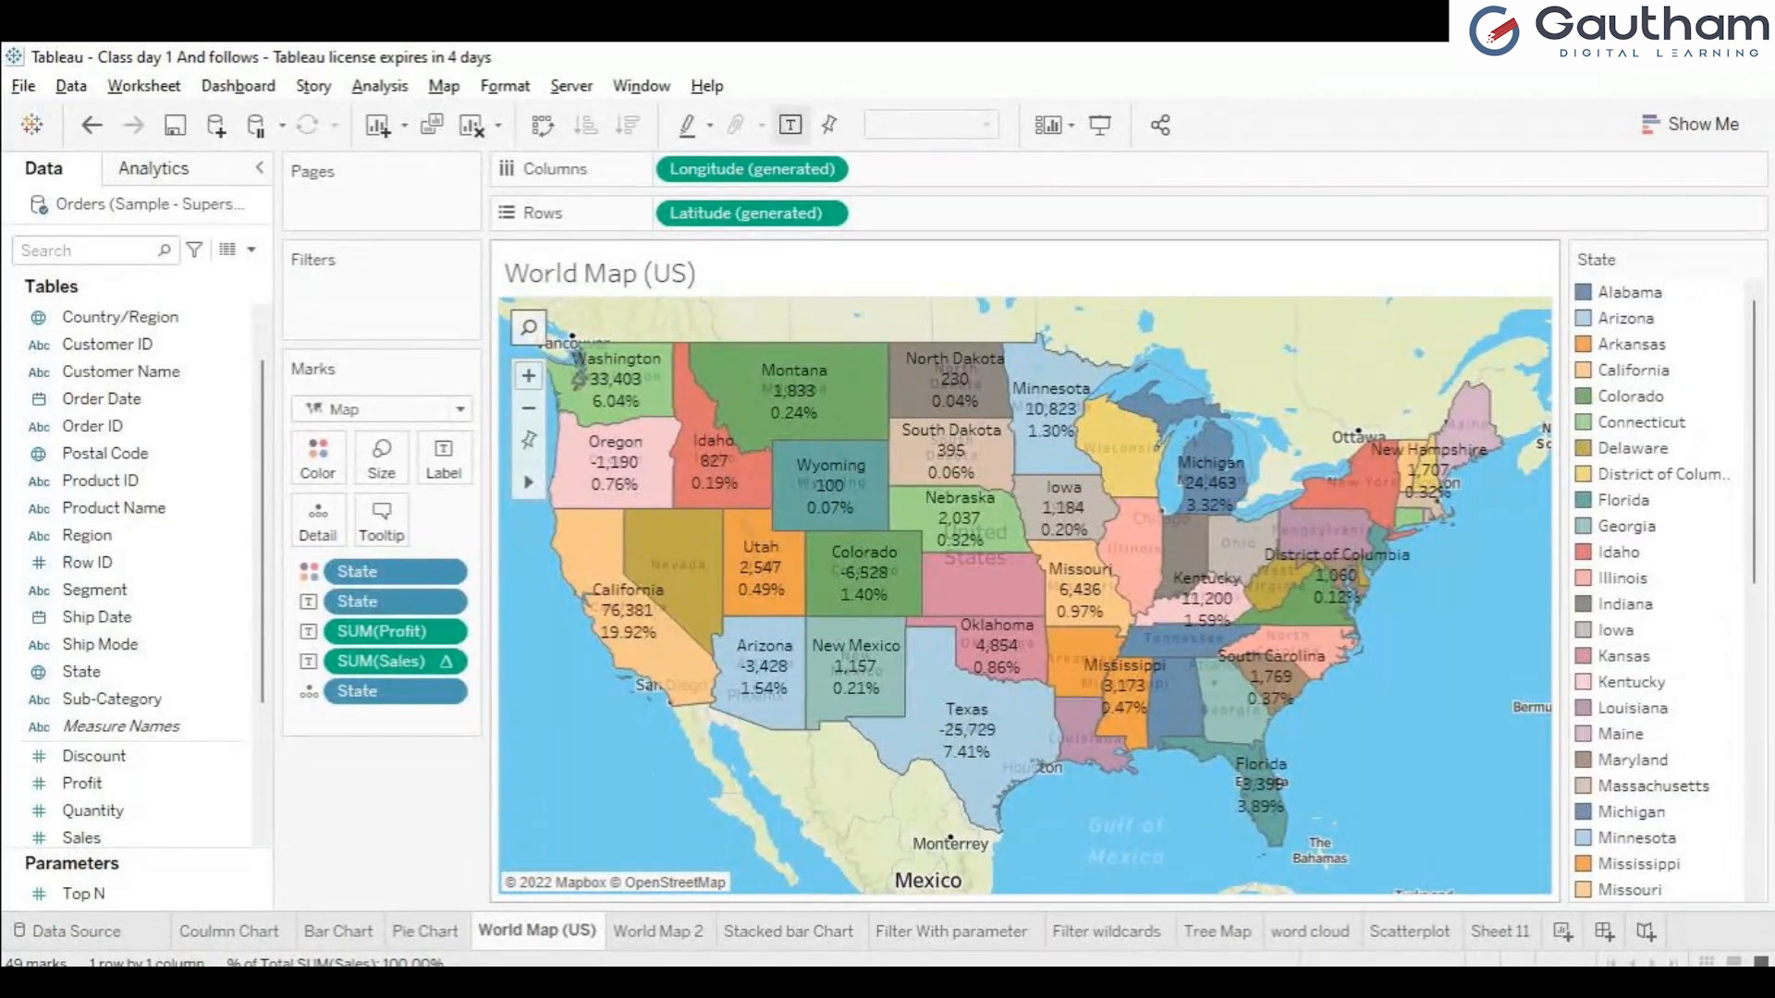
pyautogui.moveTo(629, 601)
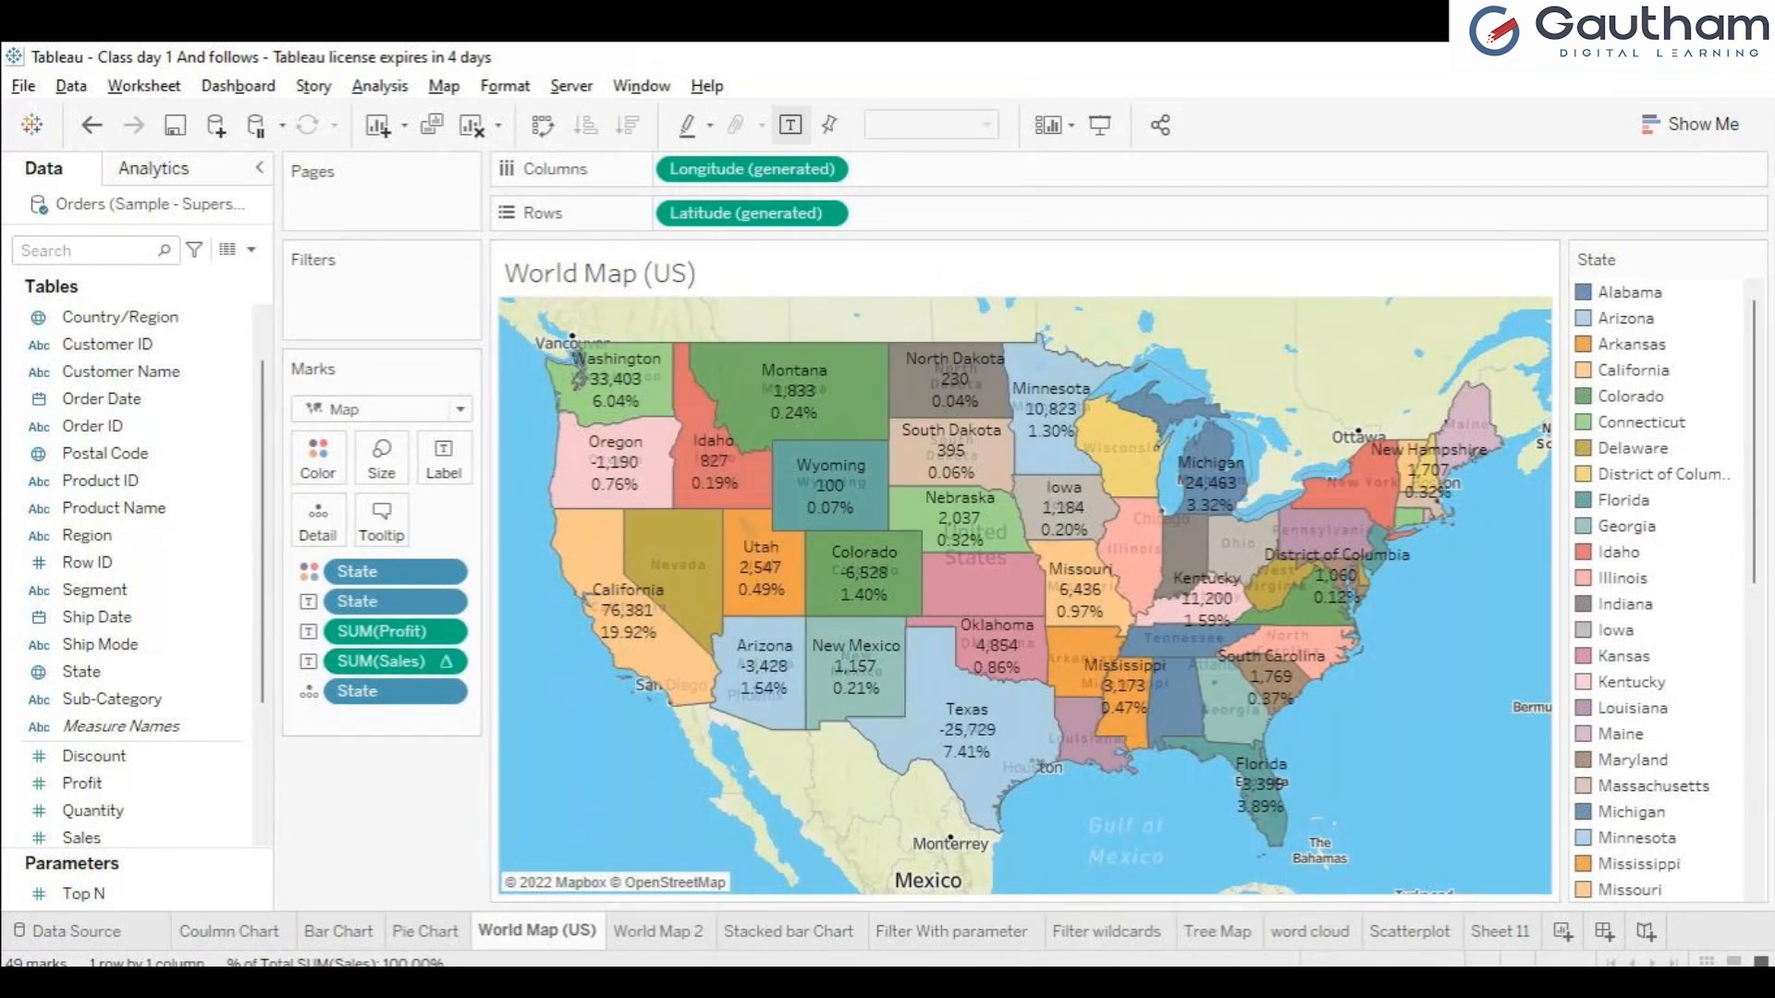
pyautogui.moveTo(845, 575)
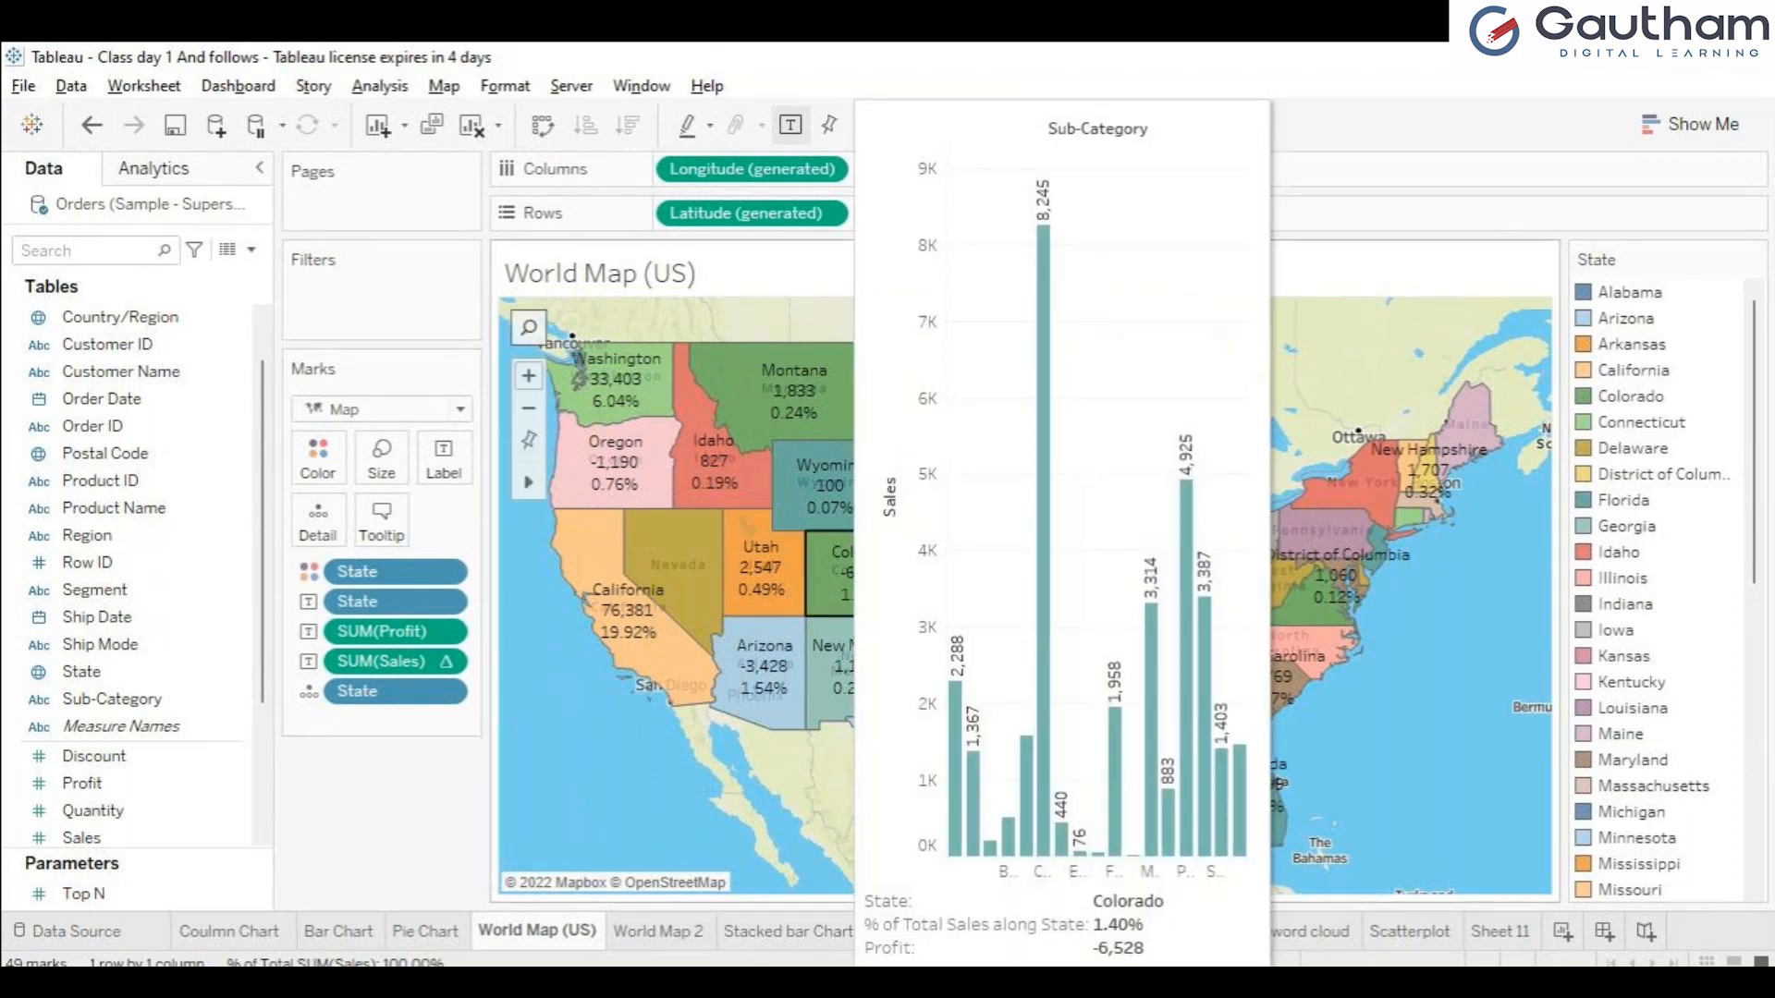
pyautogui.click(382, 521)
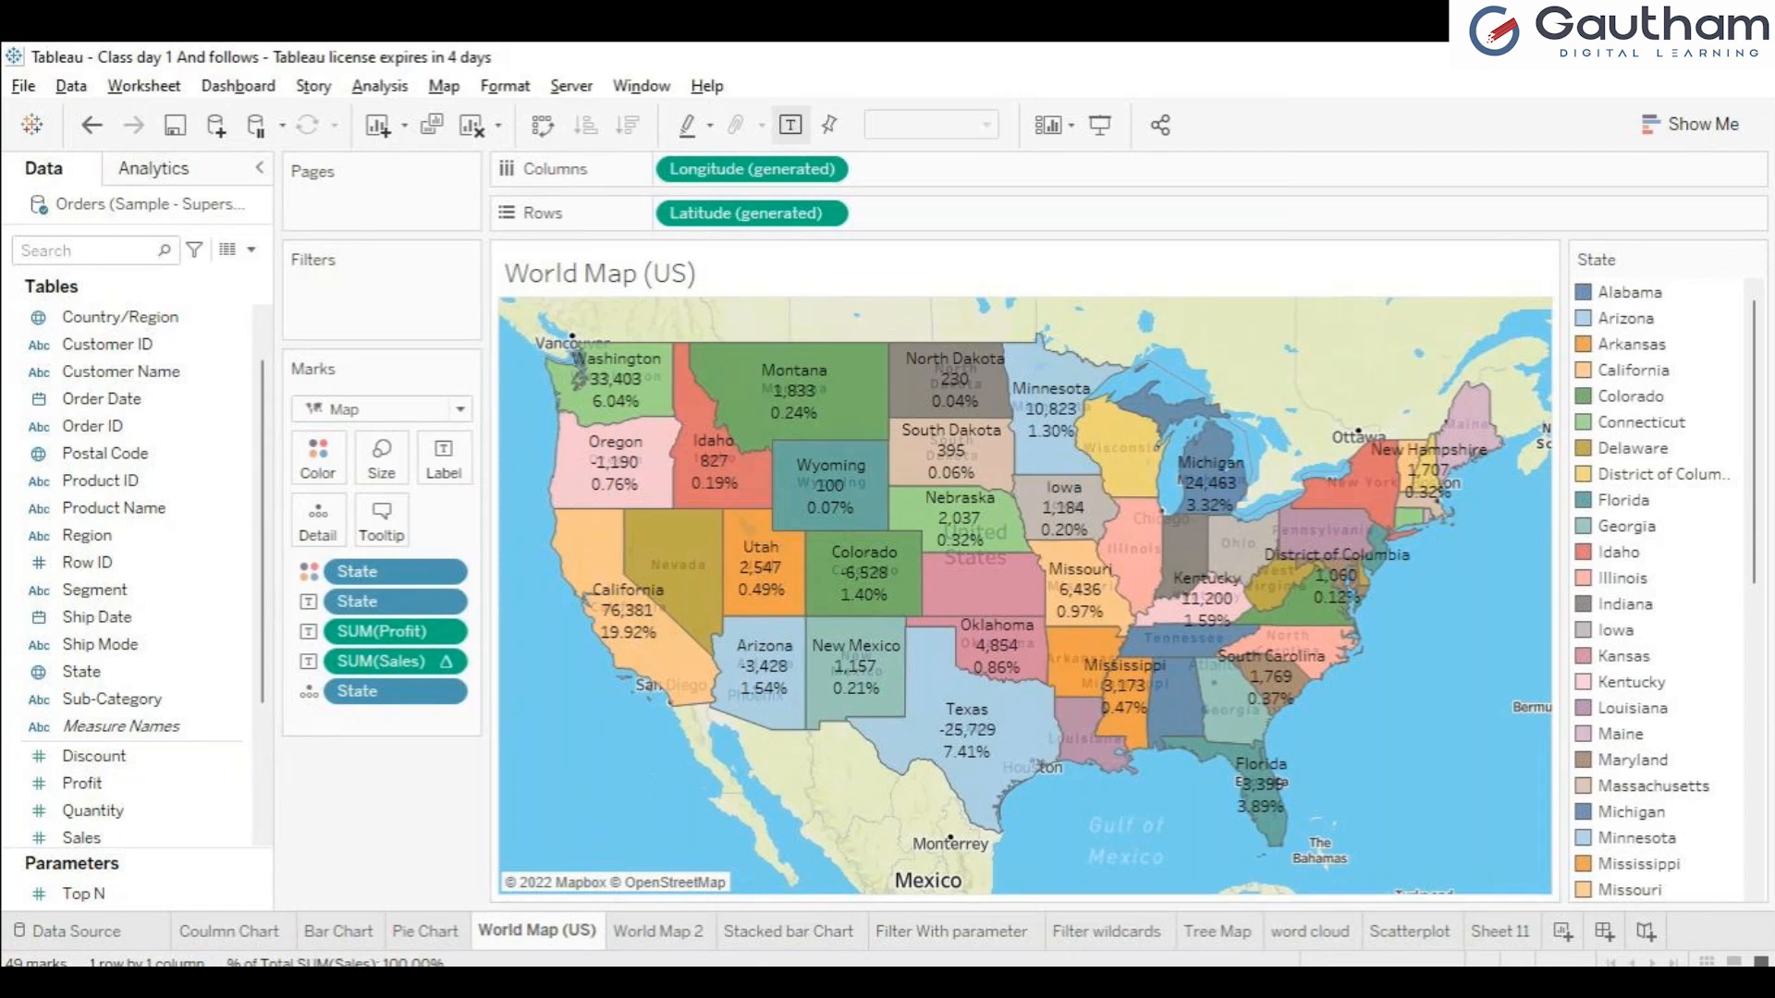
# View the recommended chart types for the World Map 2 sheet.
pyautogui.click(658, 930)
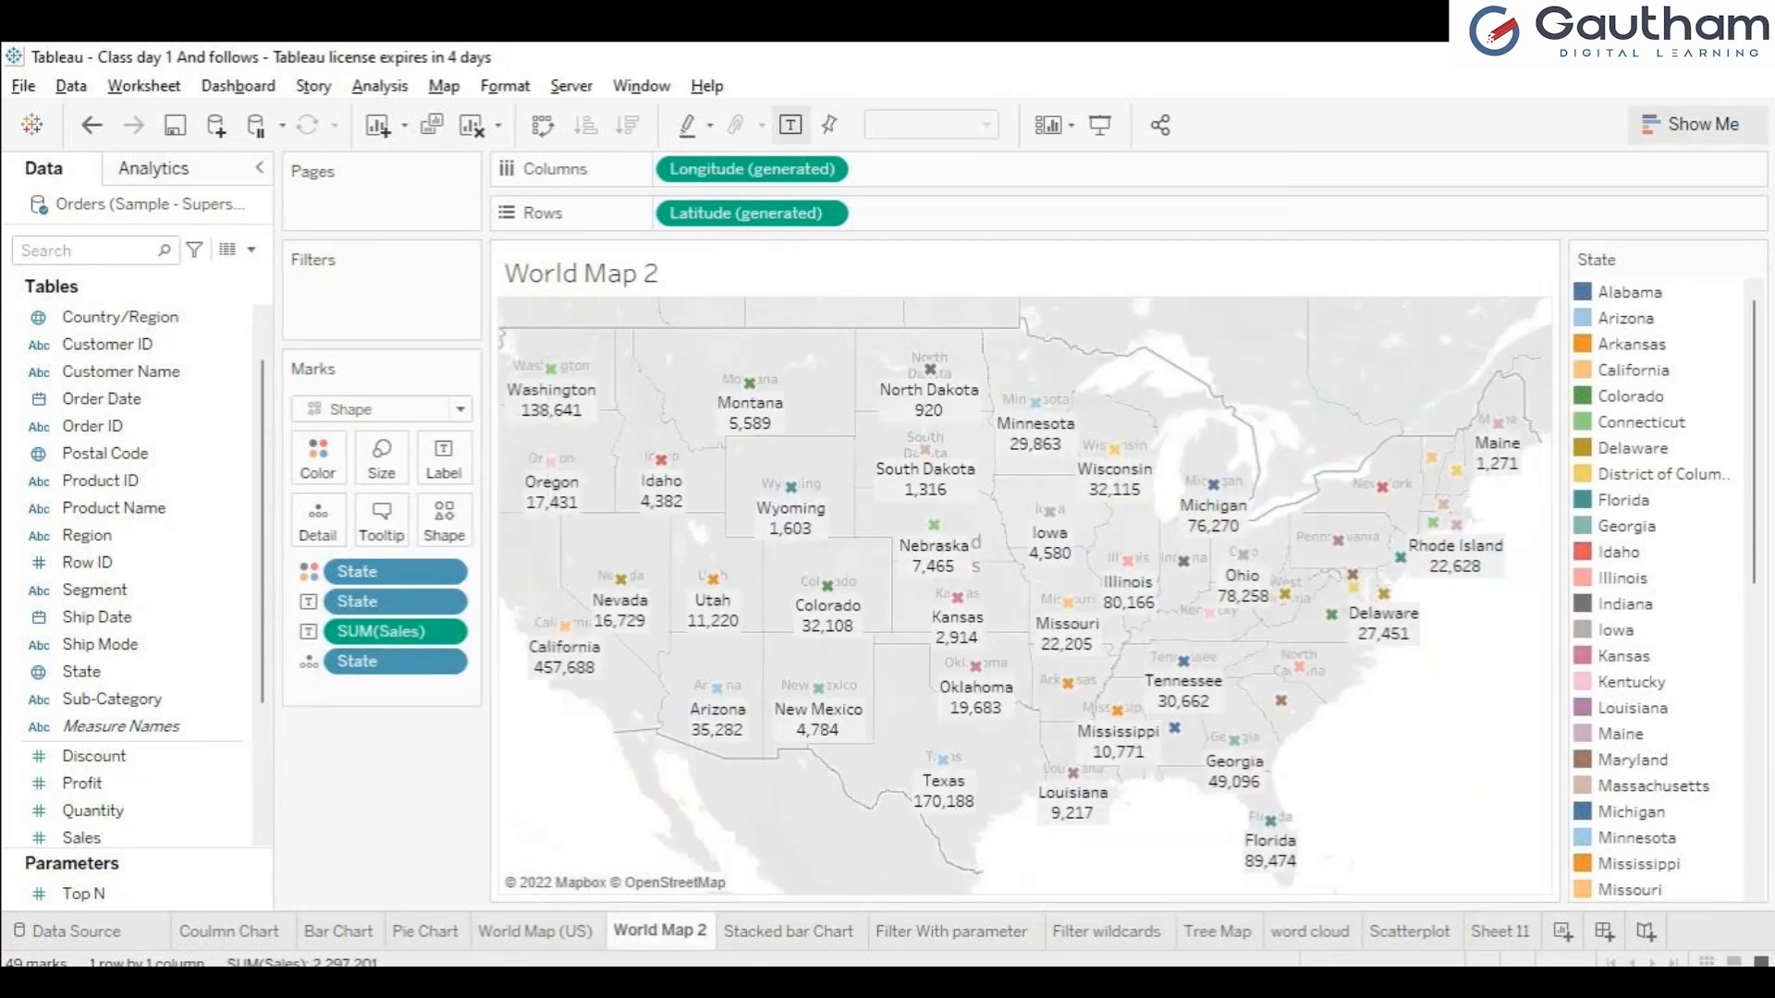
pyautogui.click(1692, 124)
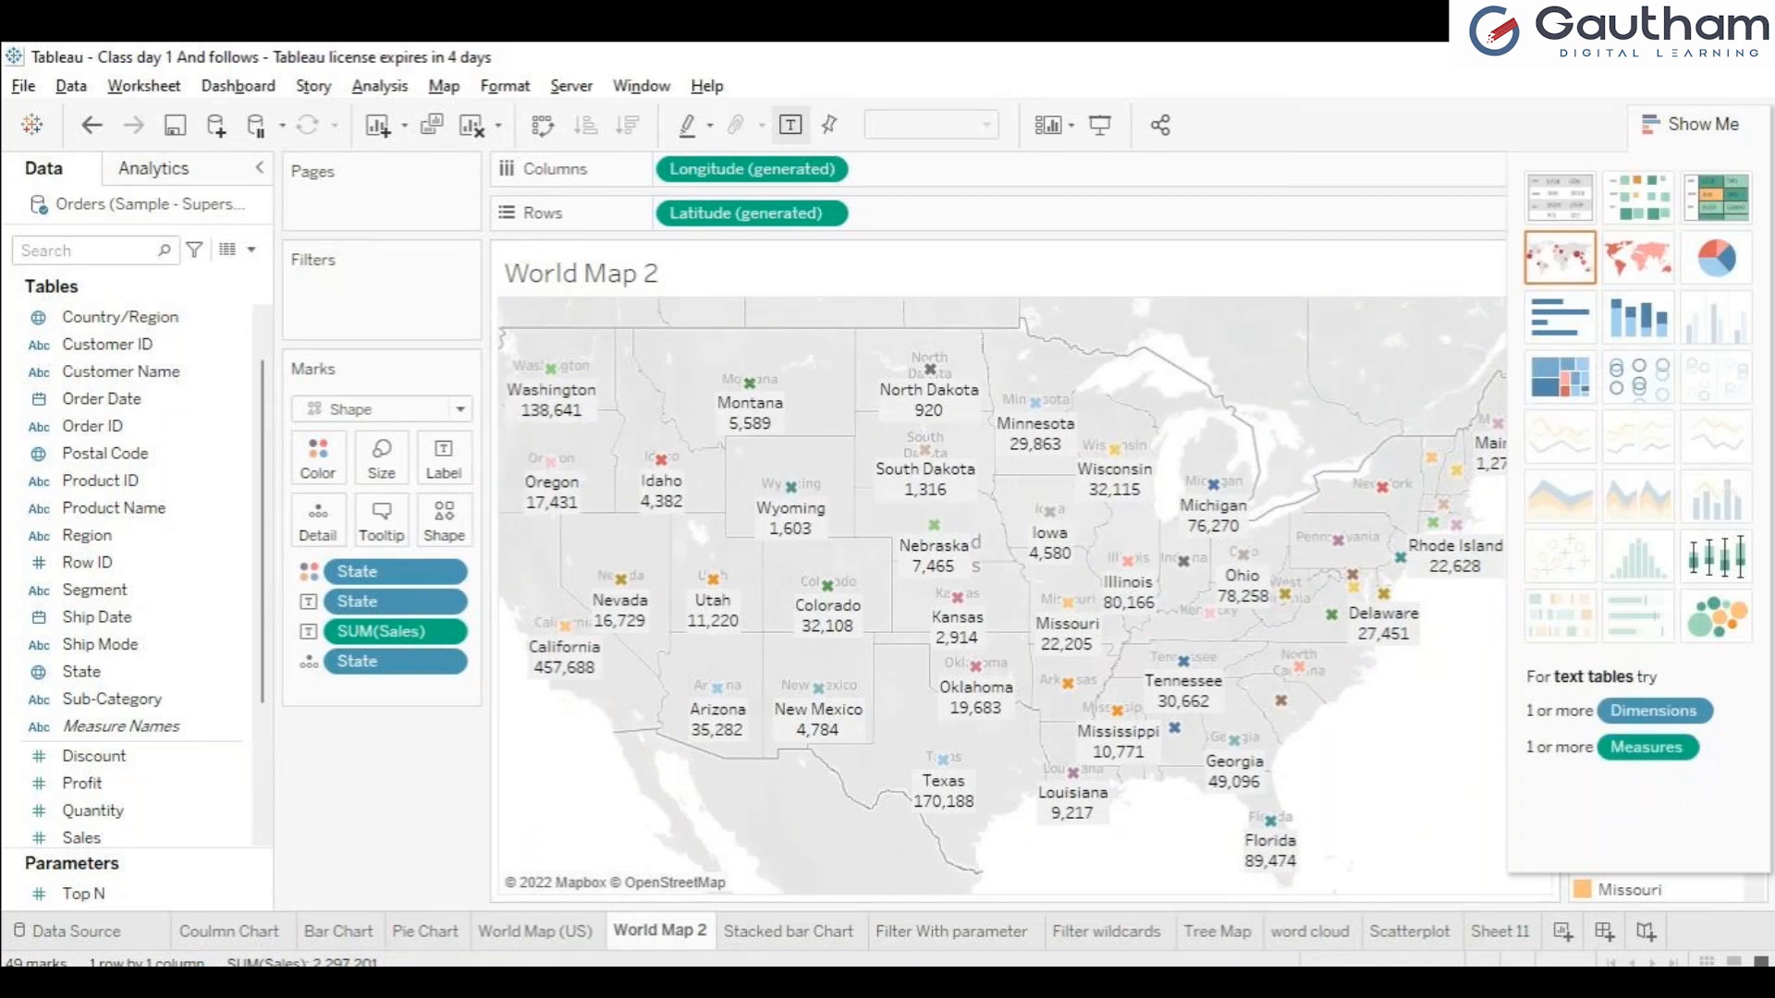
pyautogui.click(1692, 124)
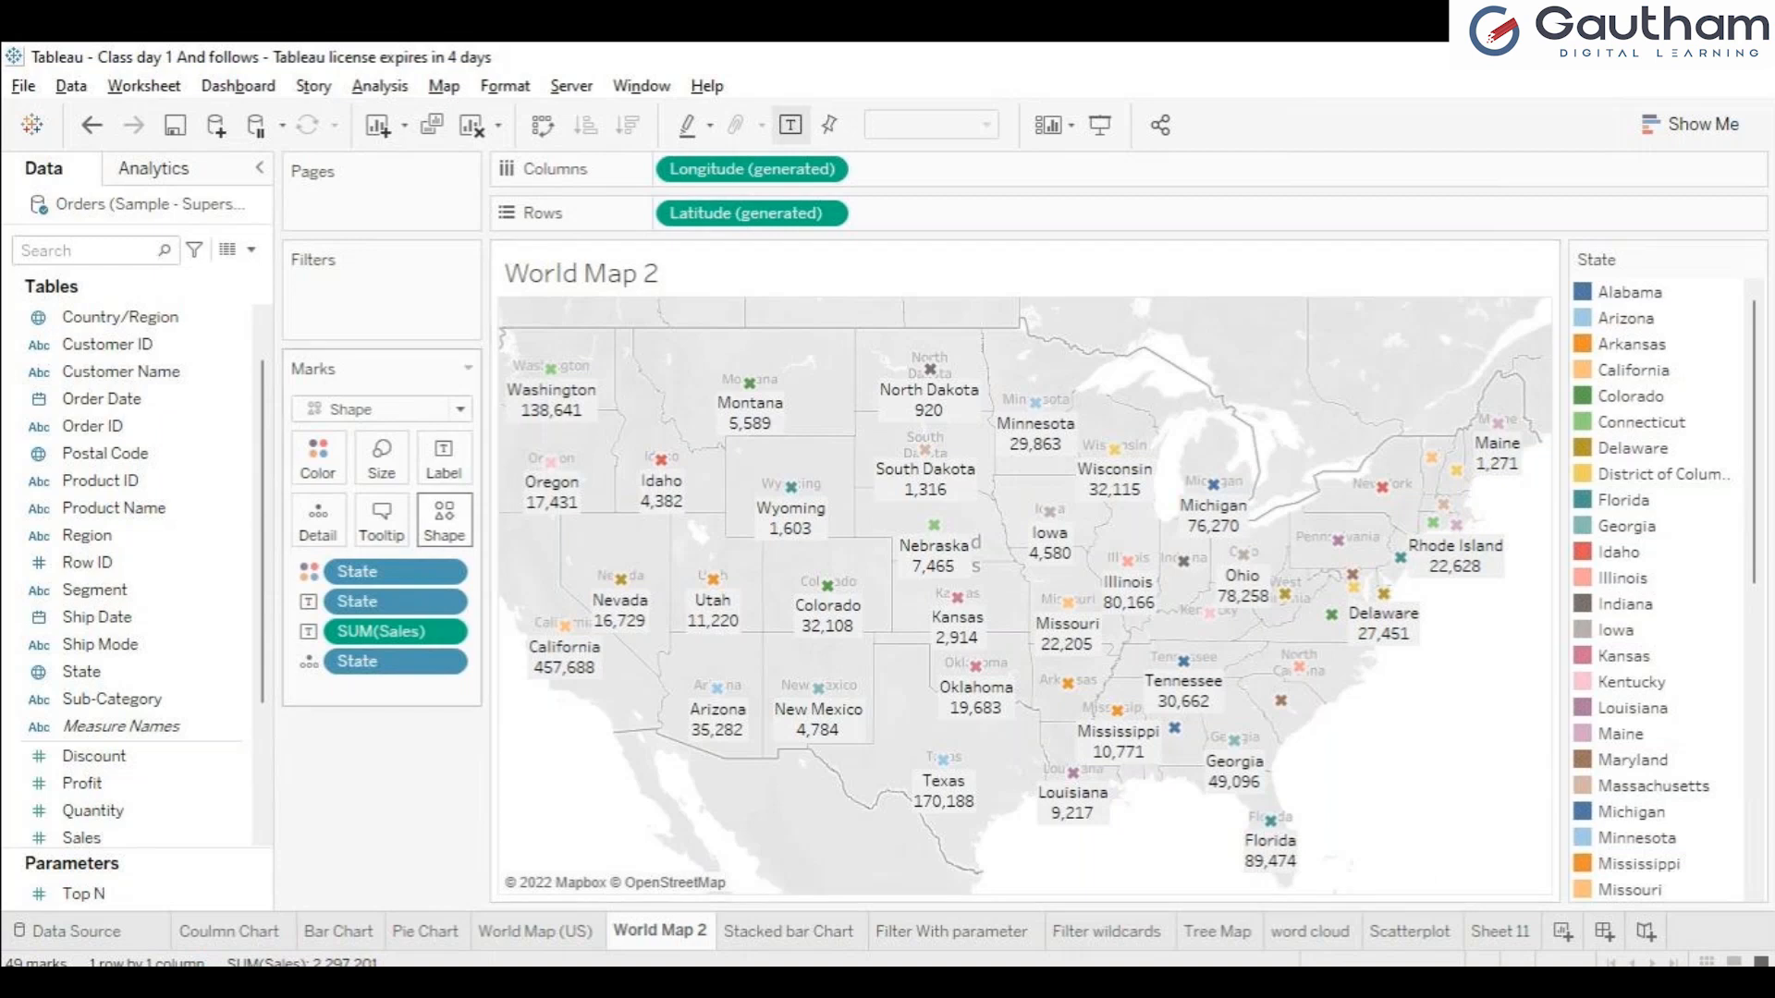
# Review the marker shape options available for the states on the World Map 2 sheet.
pyautogui.click(443, 520)
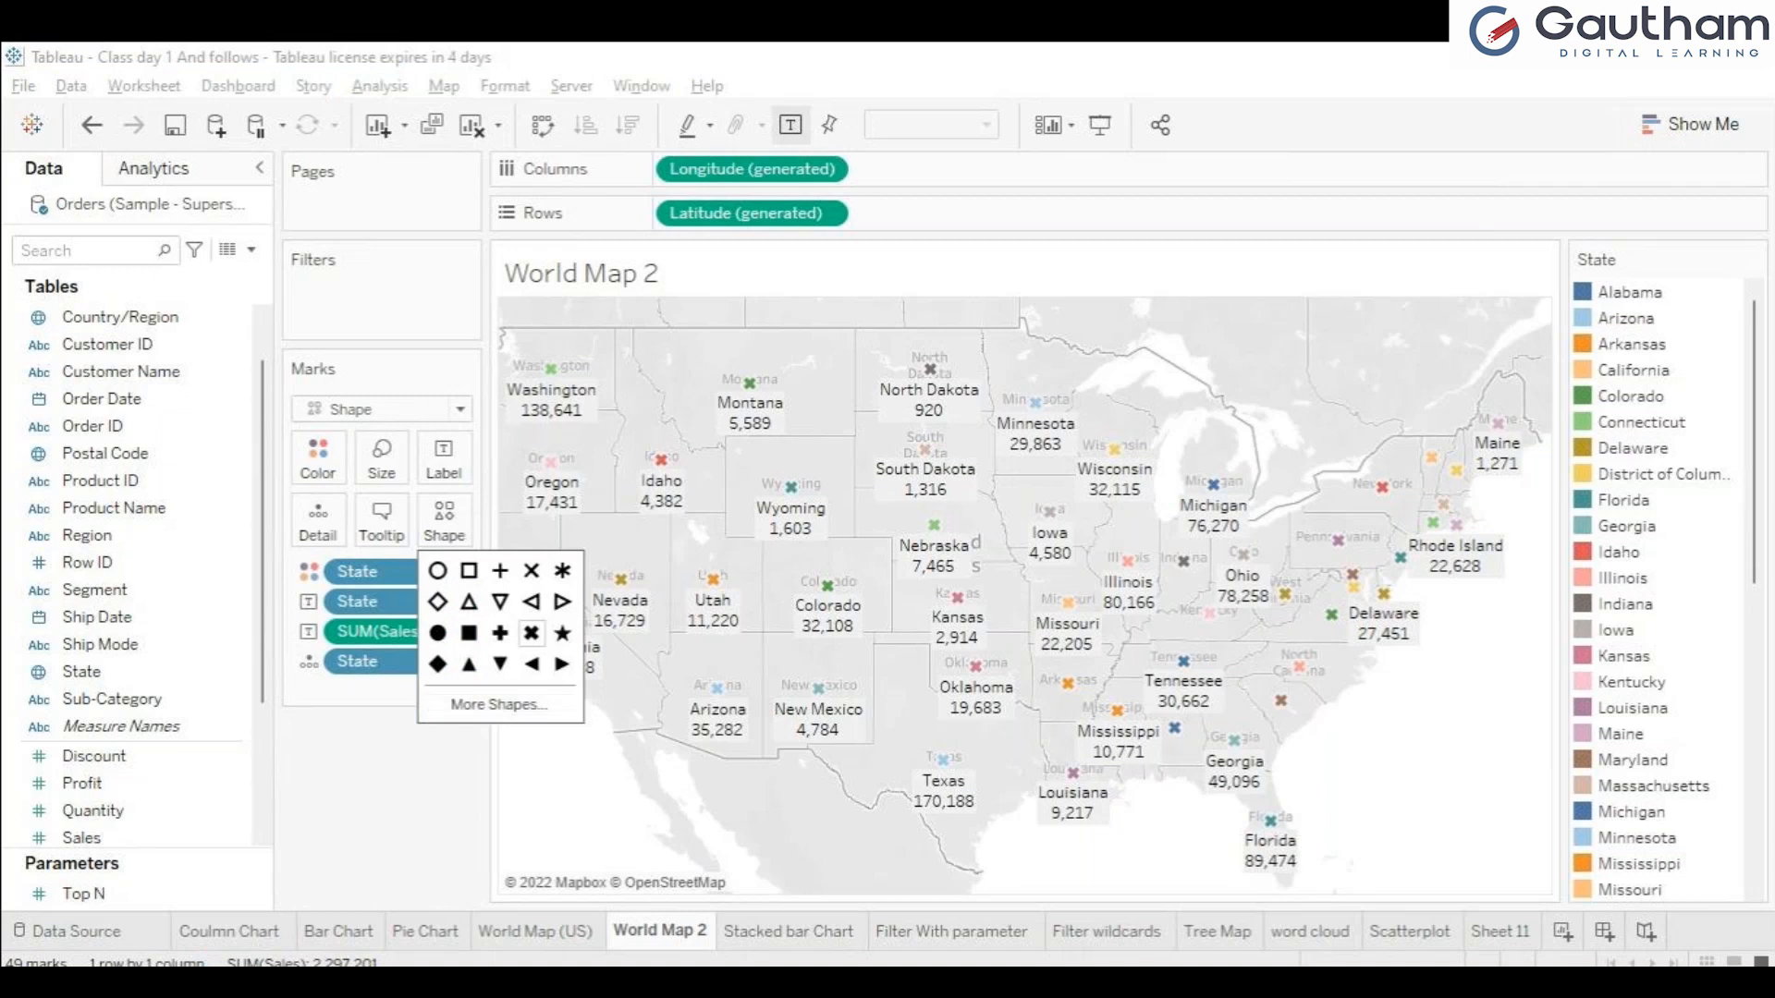
pyautogui.press('Escape')
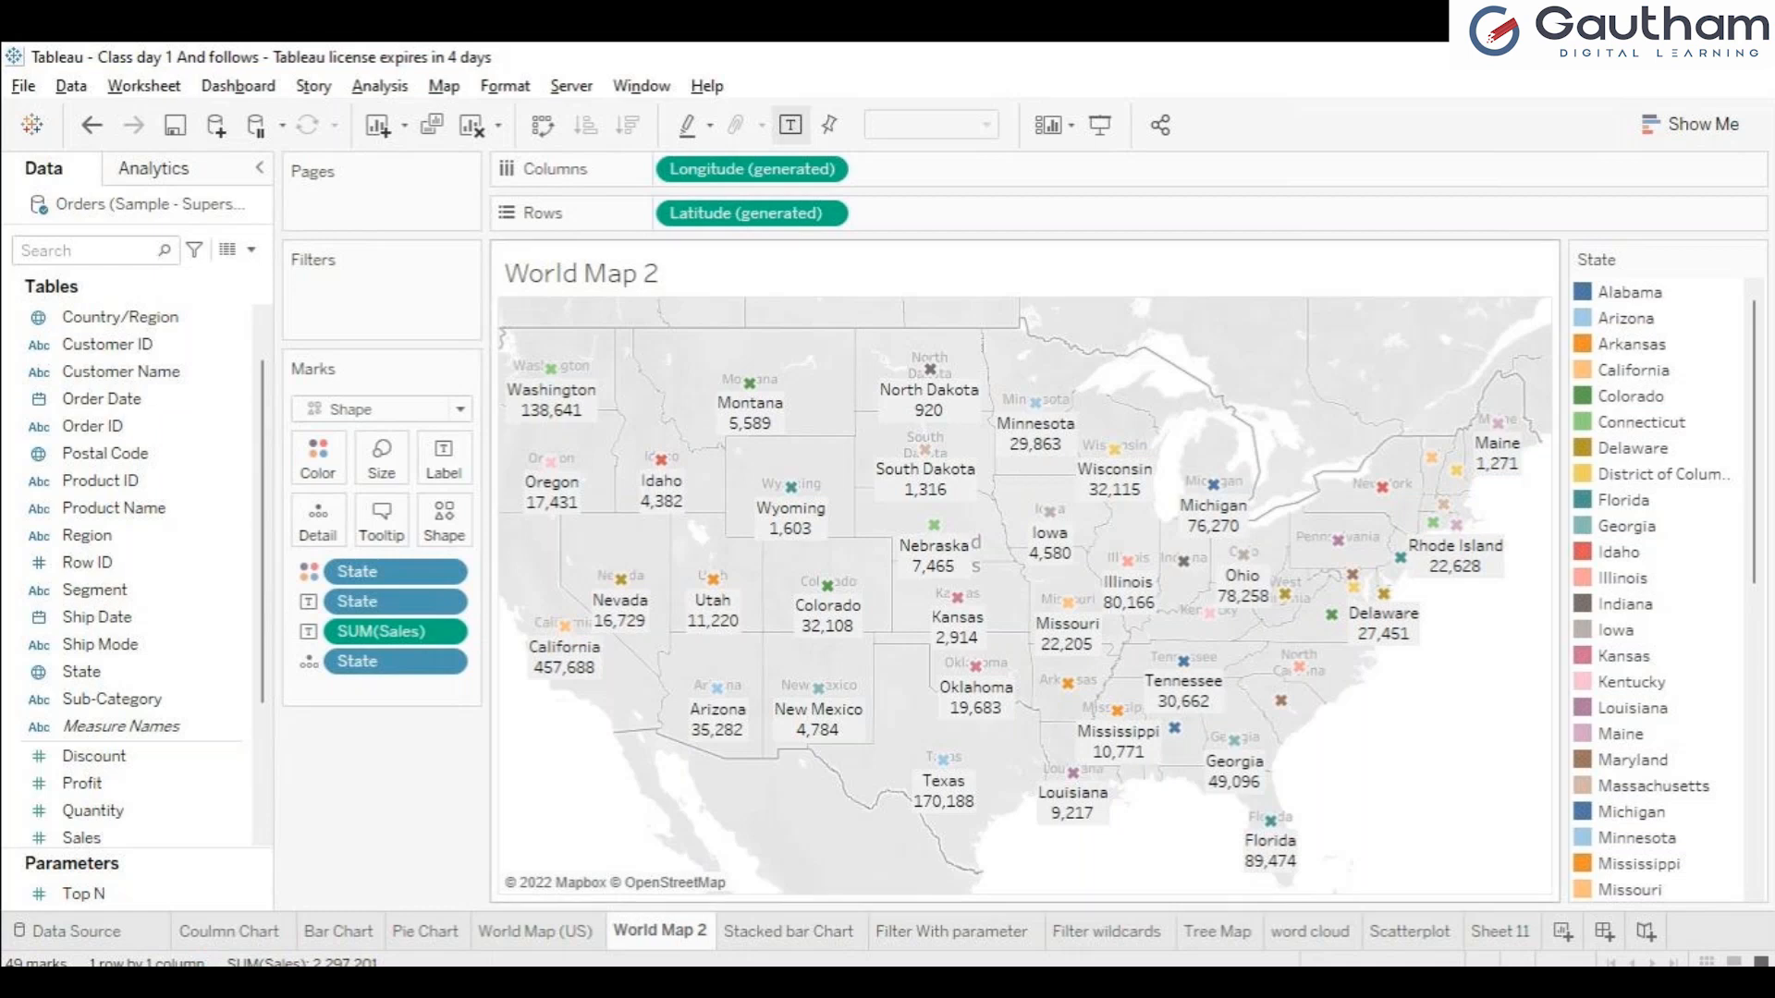
pyautogui.click(444, 520)
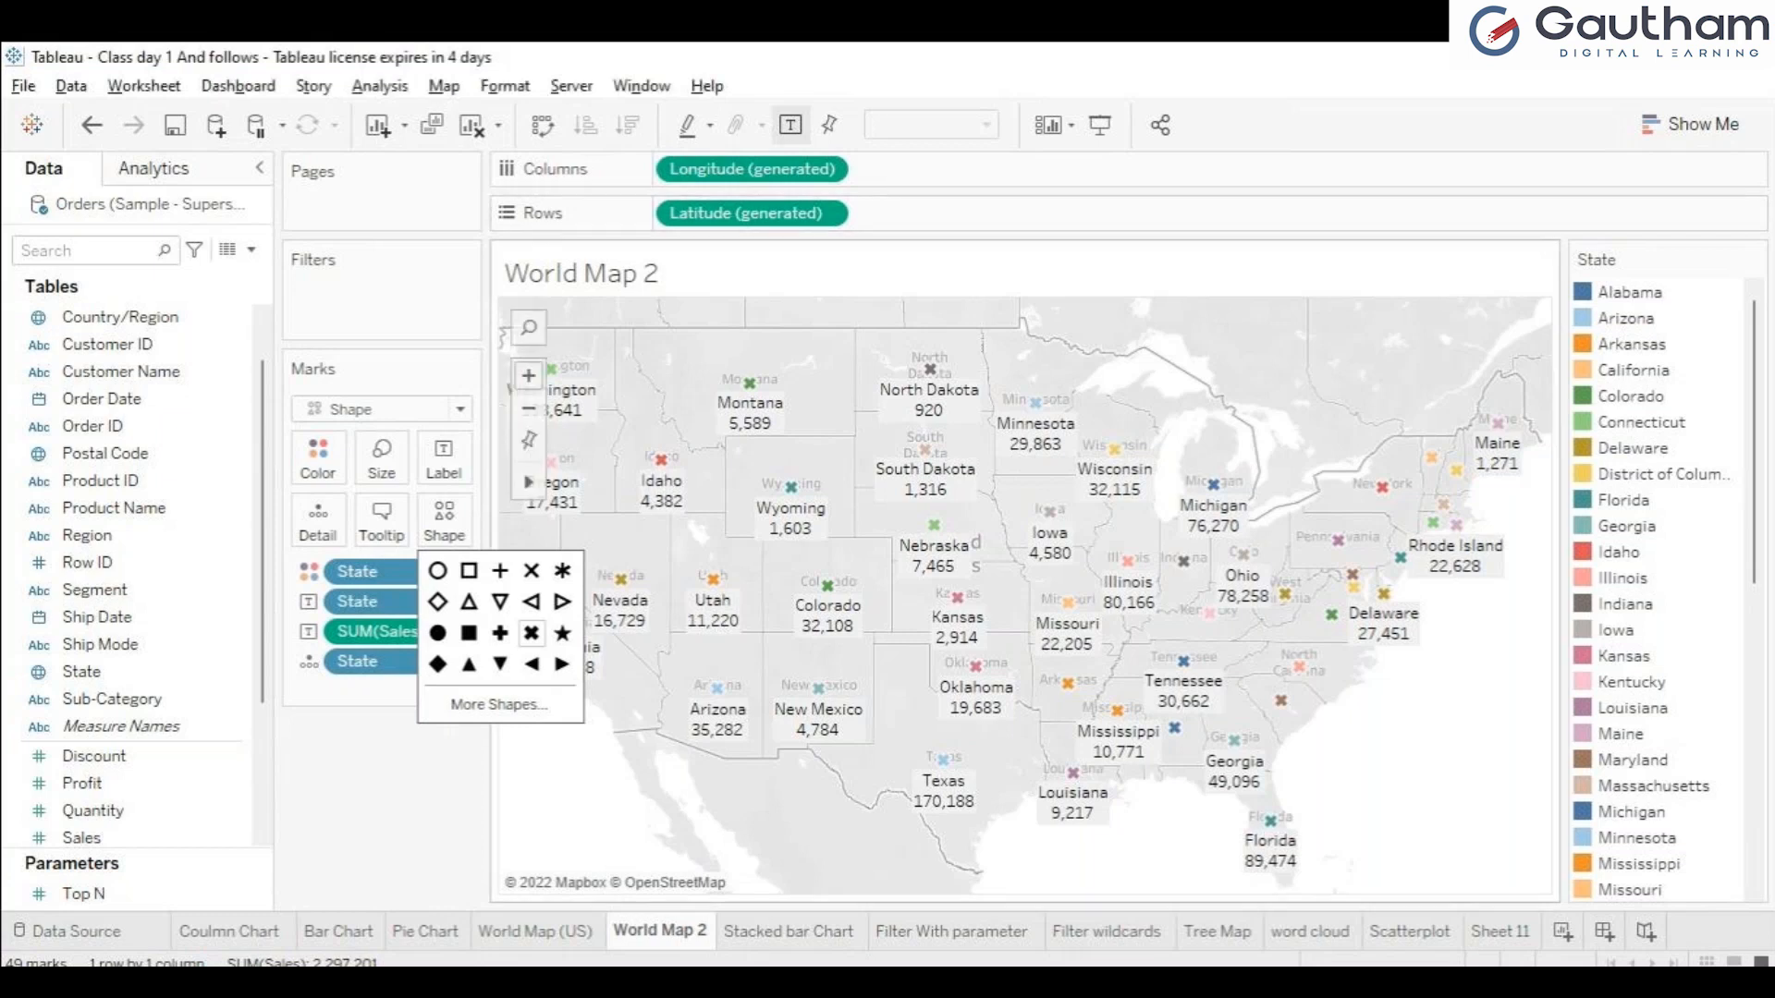
# Try colouring the Coulmn Chart's bars by Region, compare them with the Stacked bar Chart sheet, and remove Region again.
pyautogui.click(790, 931)
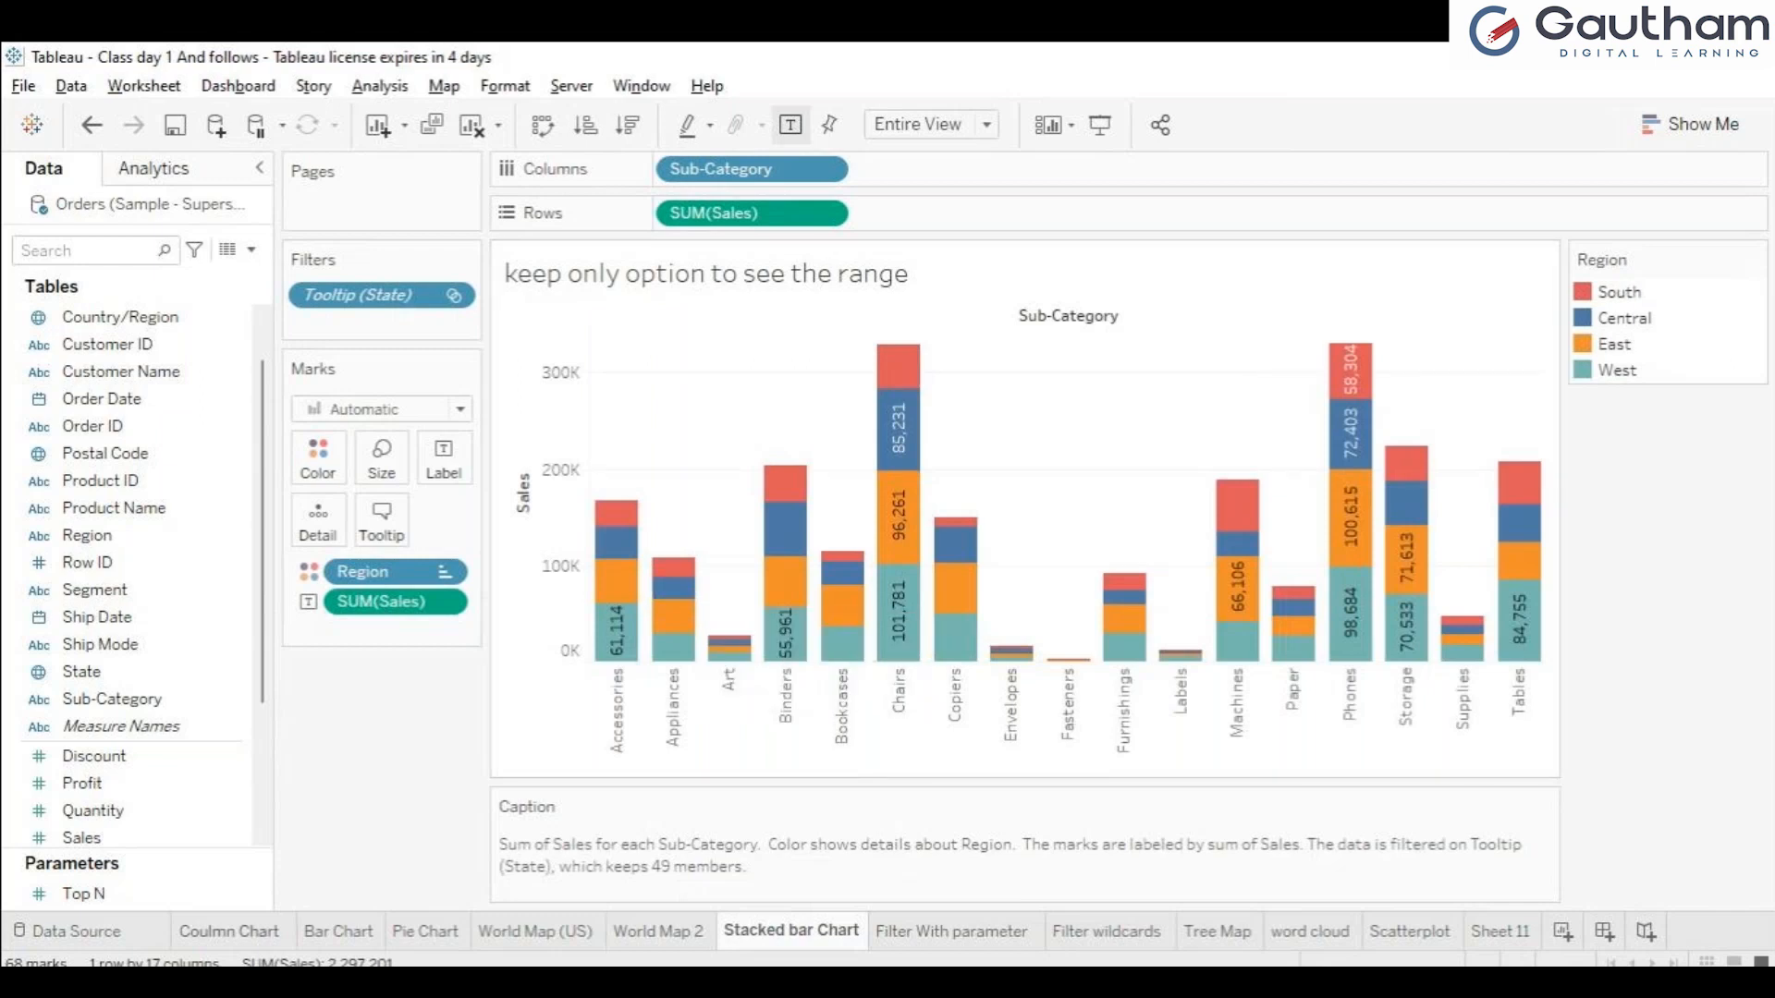
pyautogui.click(229, 931)
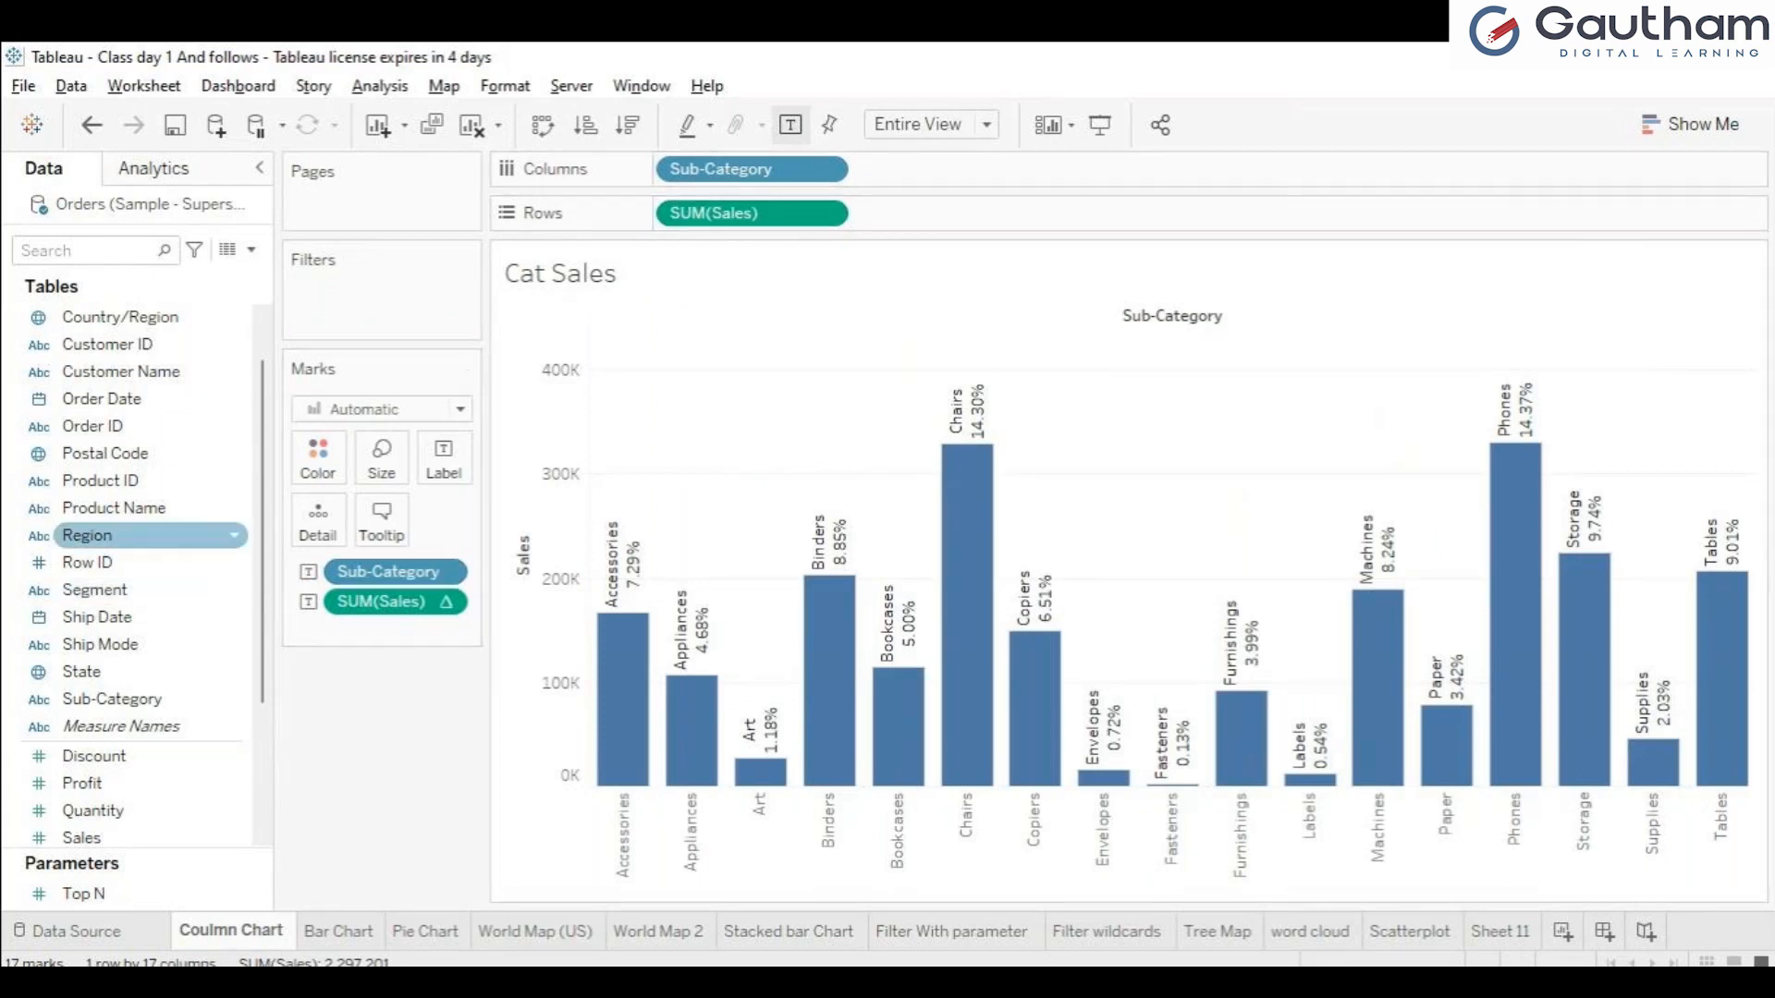
pyautogui.moveTo(88, 536); pyautogui.dragTo(317, 455)
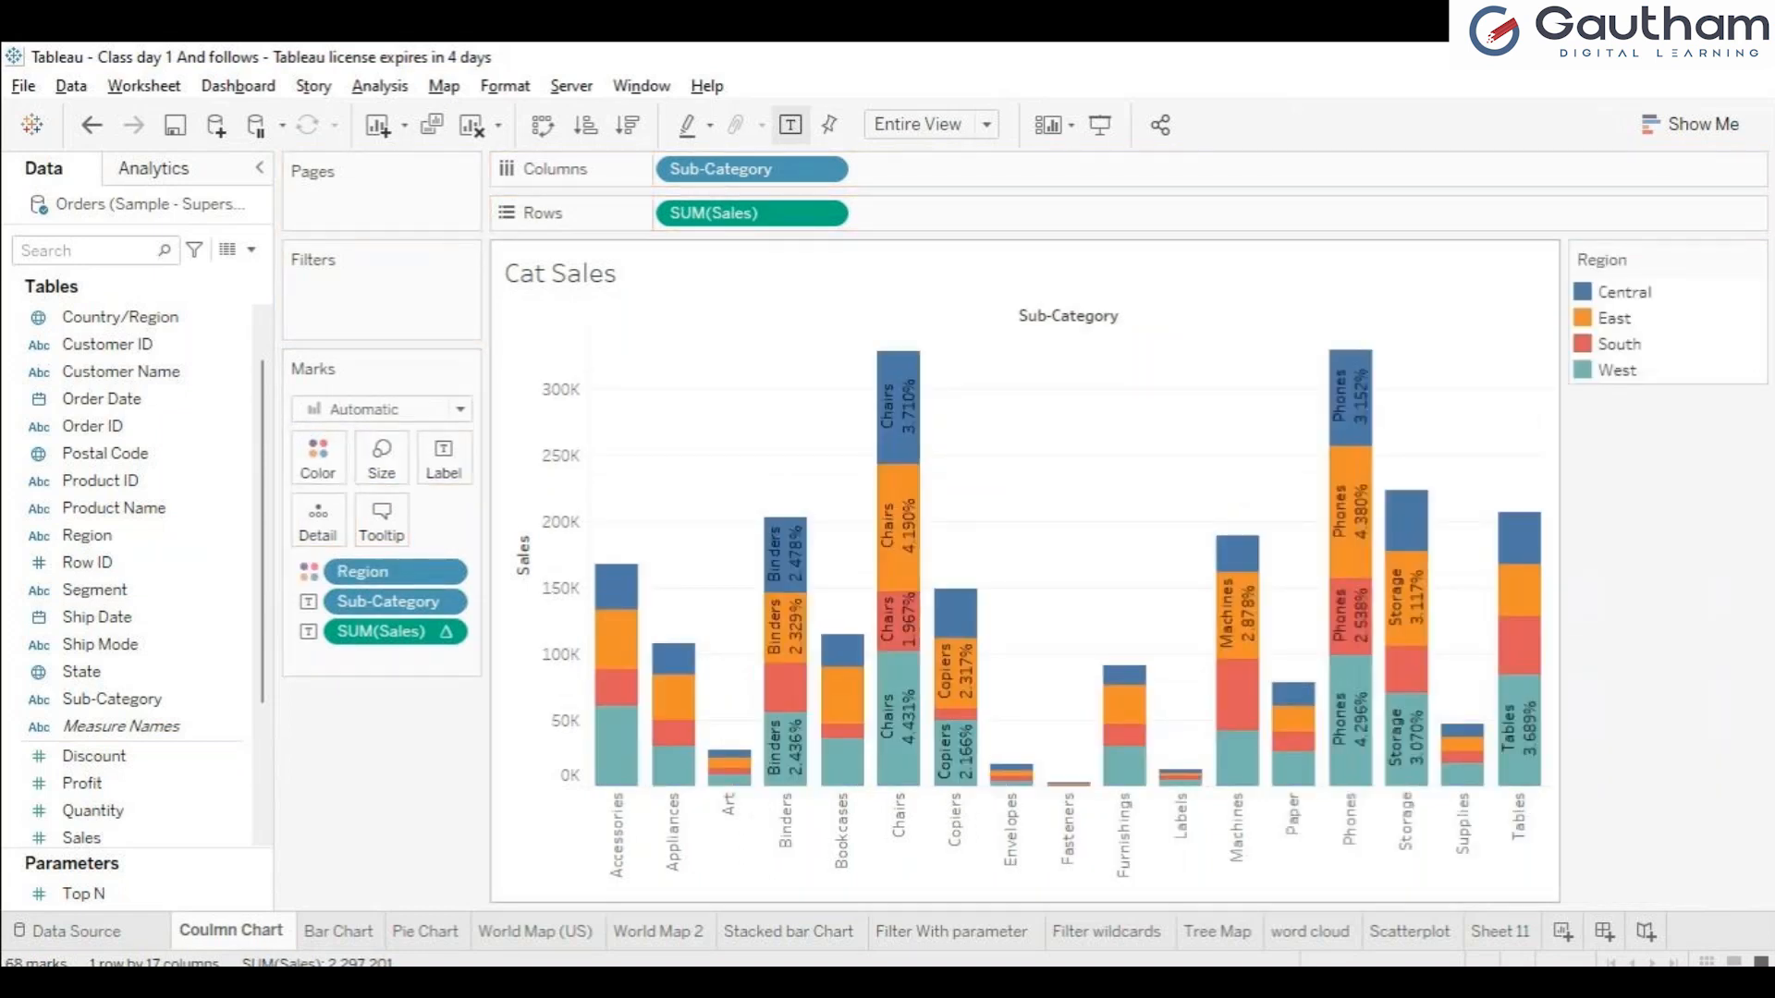
pyautogui.click(789, 932)
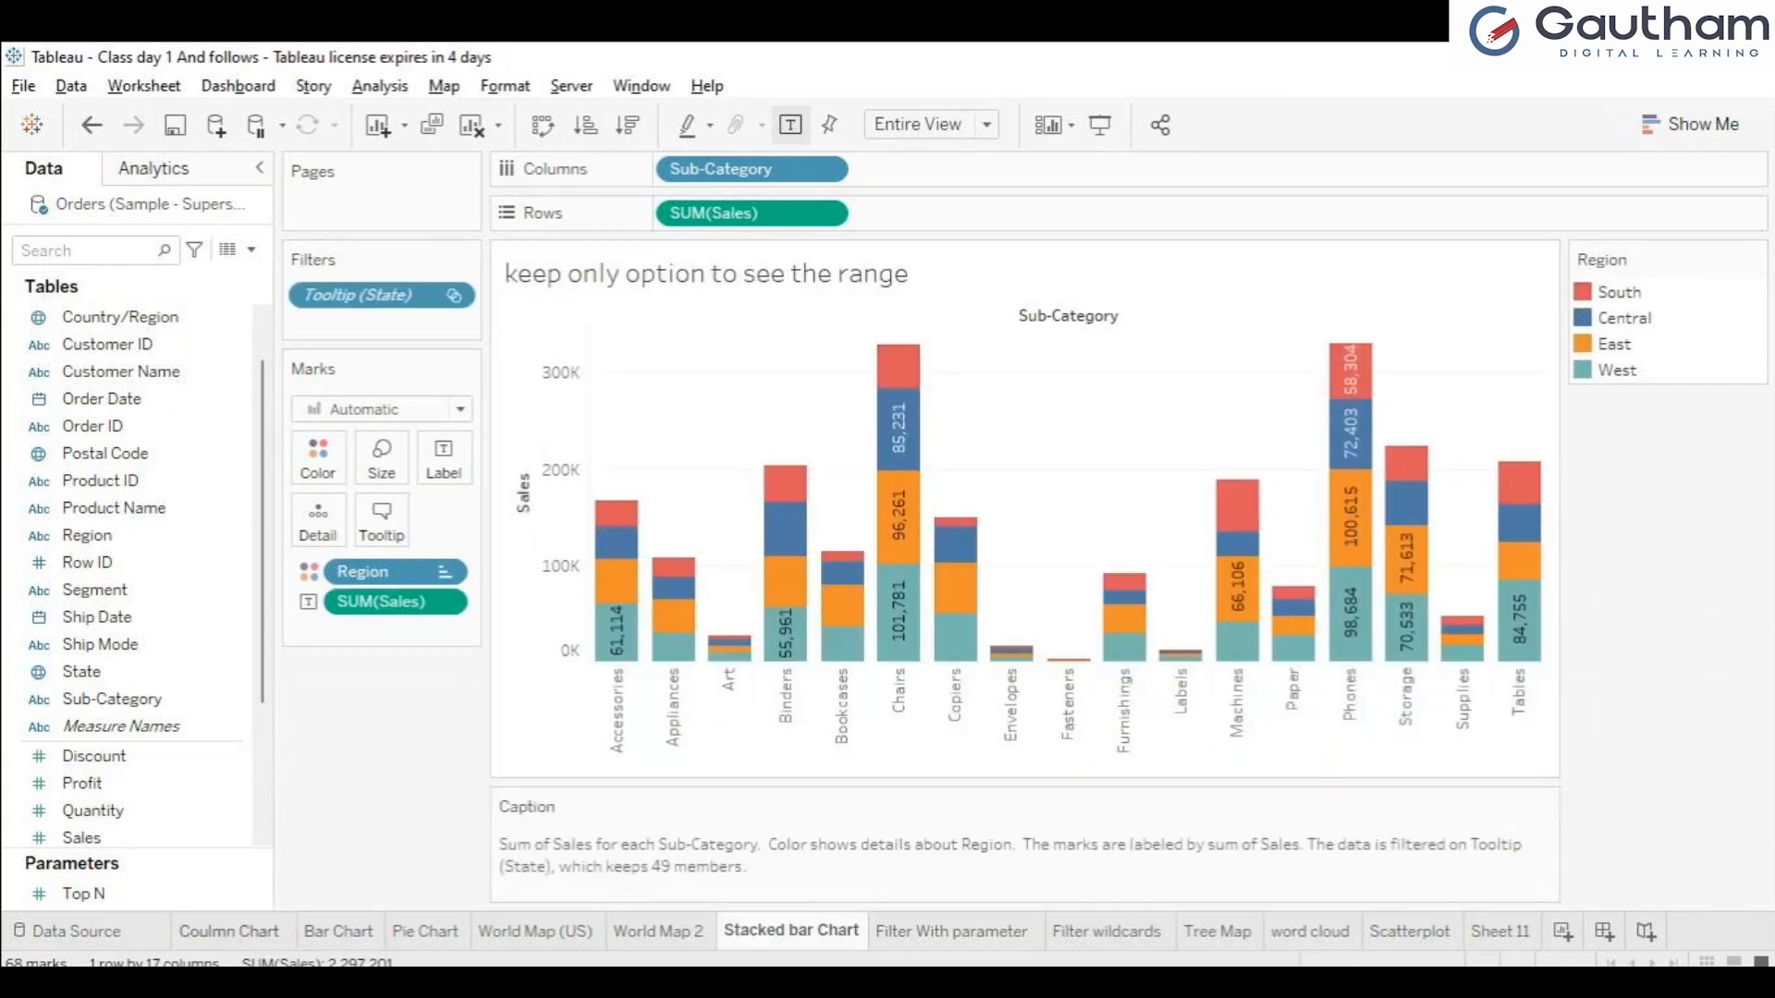
pyautogui.click(229, 932)
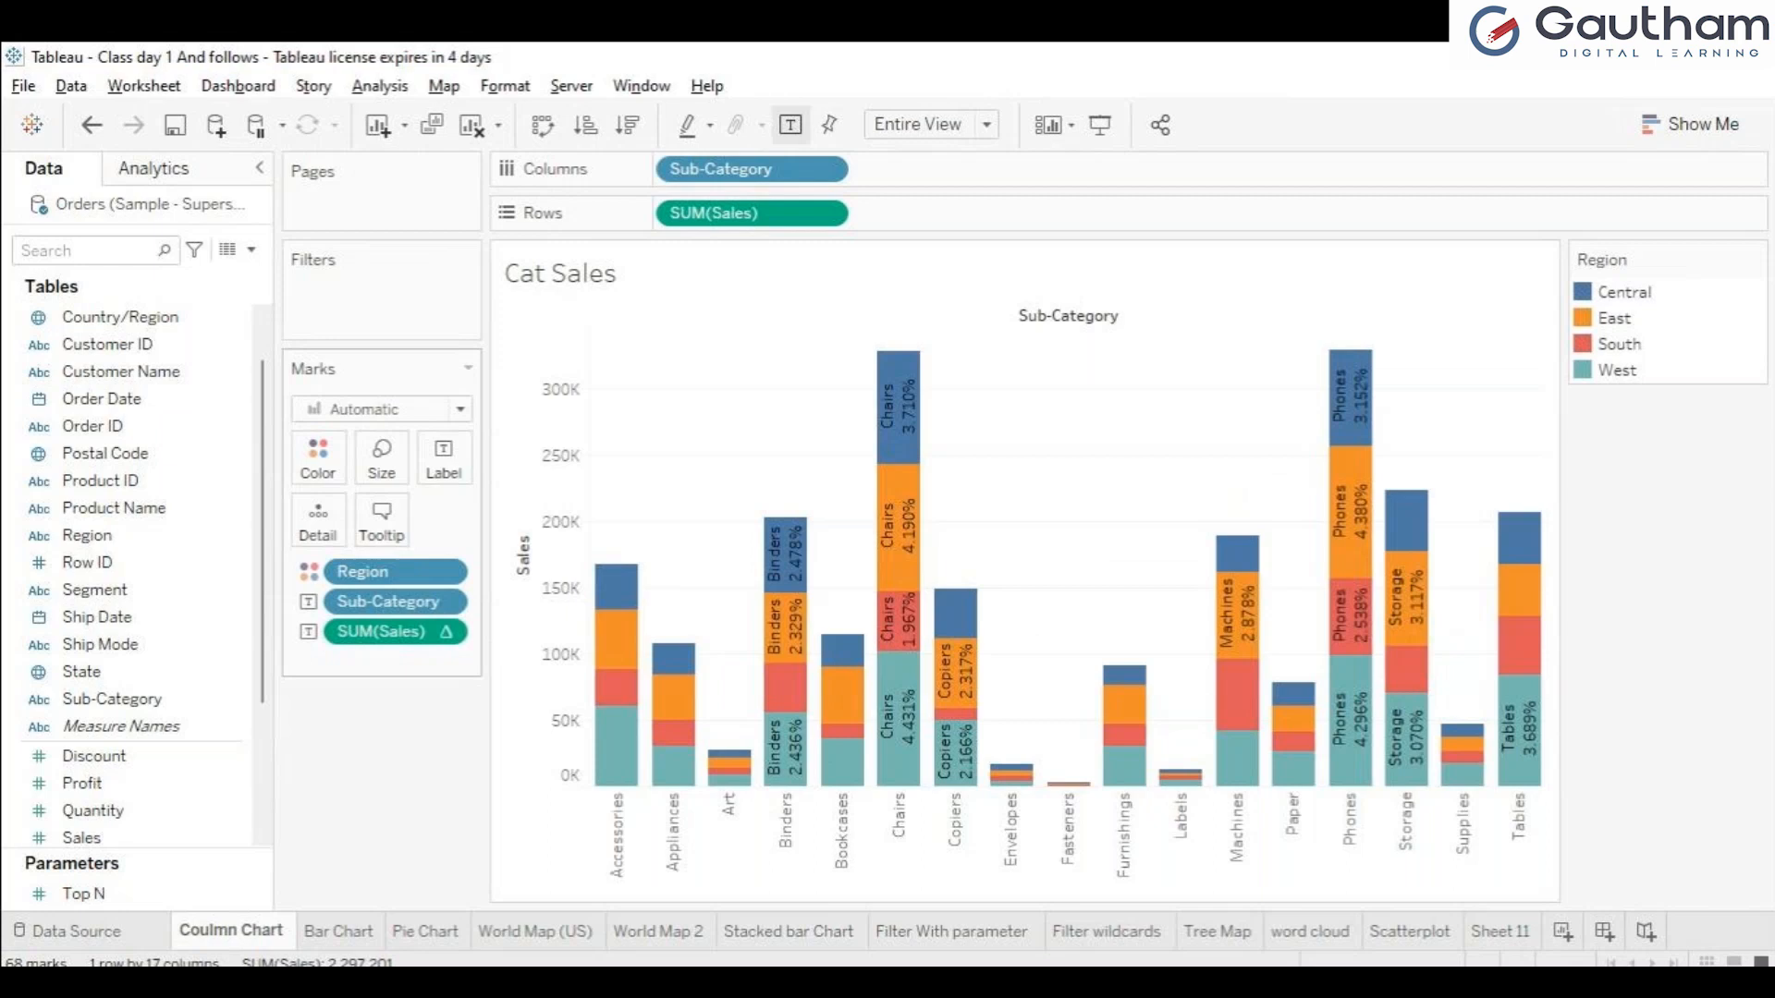
pyautogui.moveTo(388, 572); pyautogui.dragTo(148, 589)
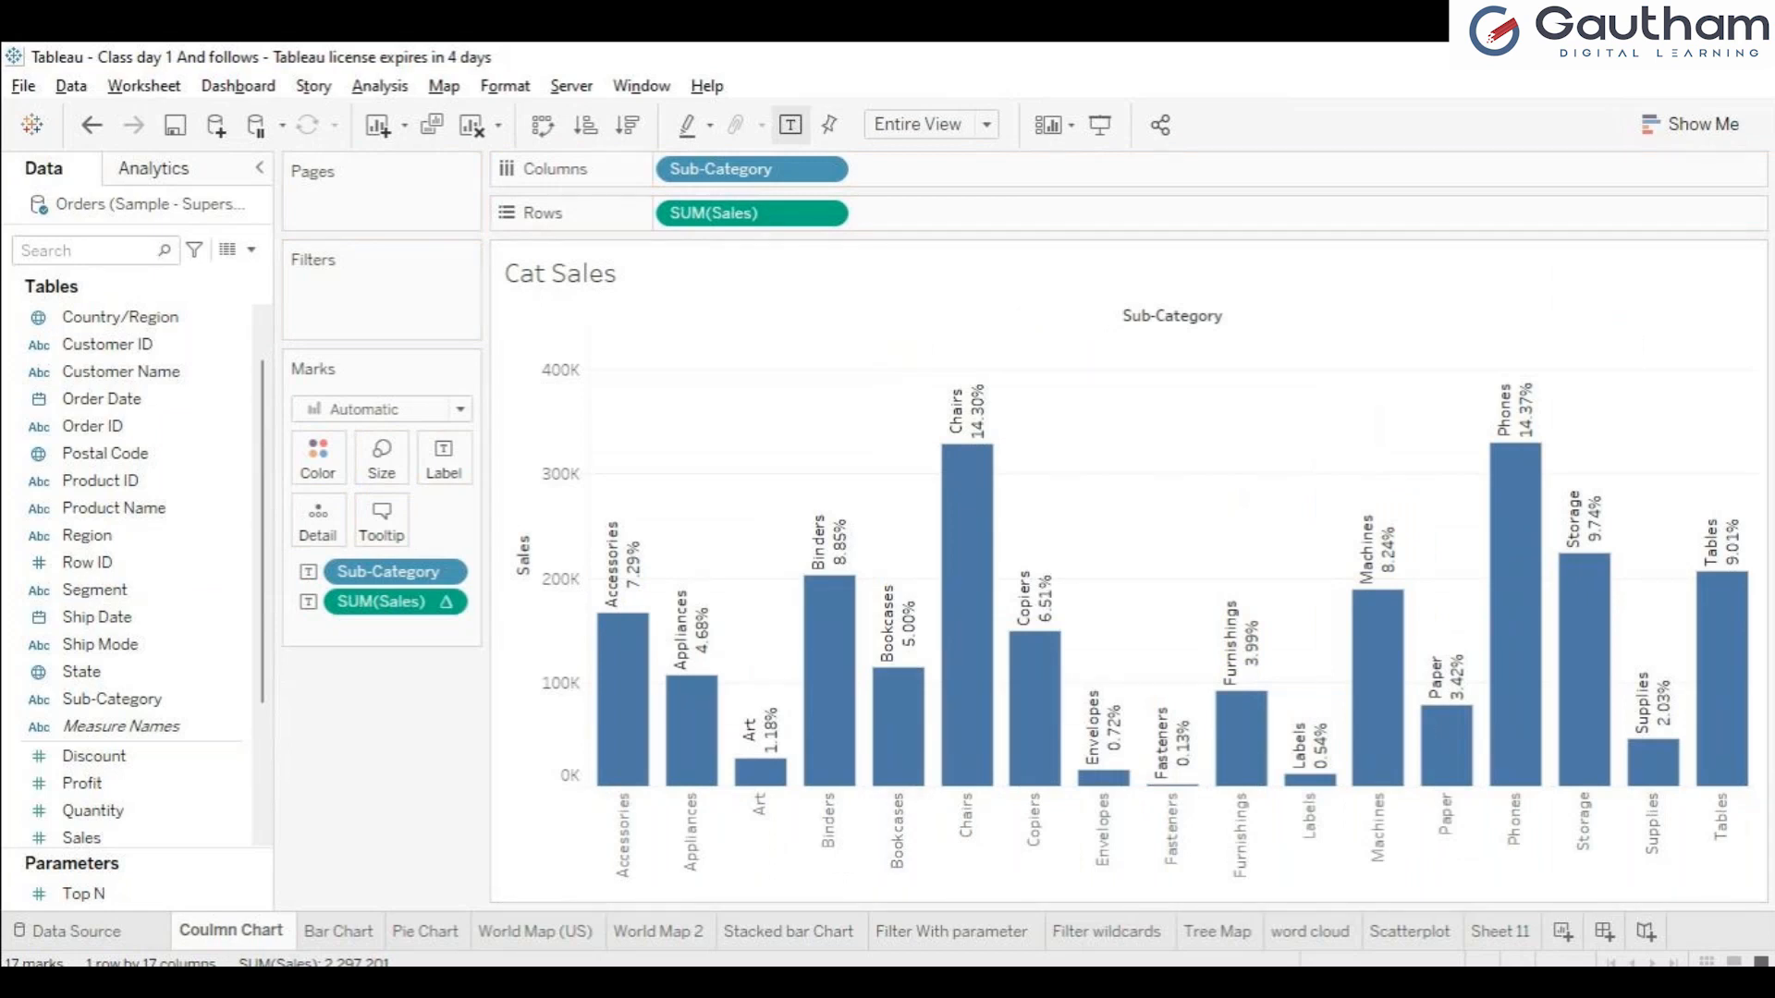
# Review the Stacked bar Chart, Filter With parameter and Filter wildcards sheets, including the Sub-Category filter.
pyautogui.click(789, 932)
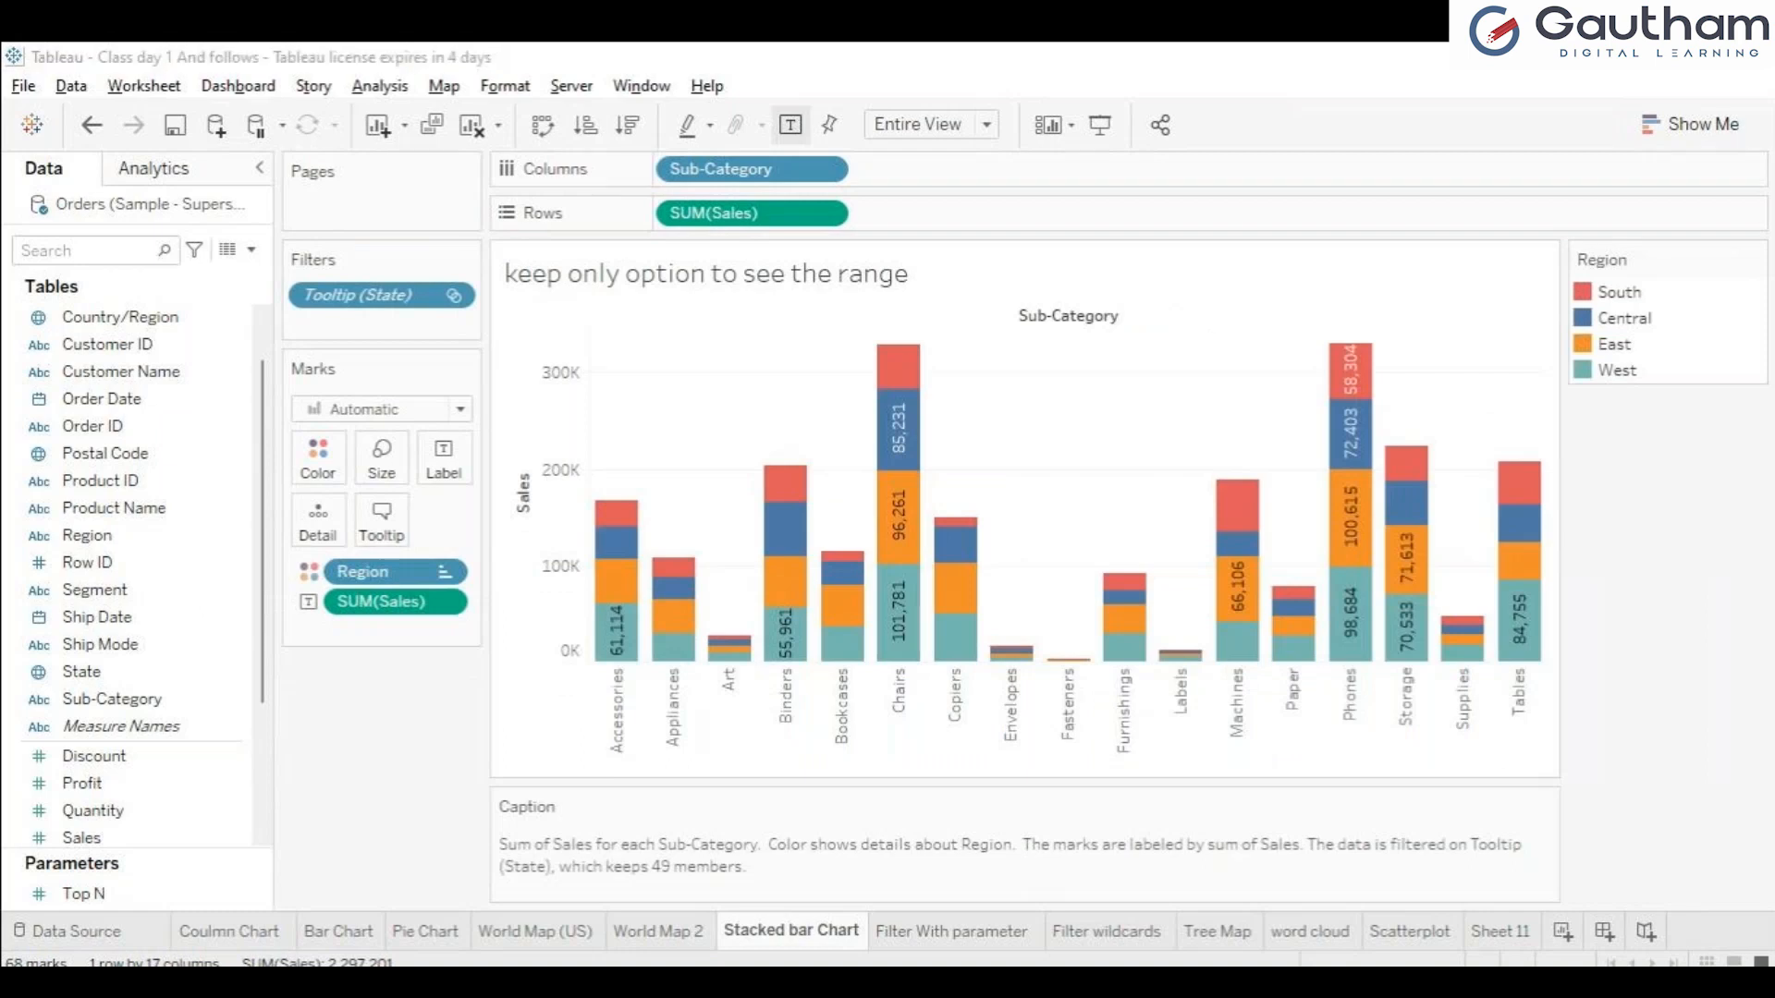
pyautogui.click(951, 932)
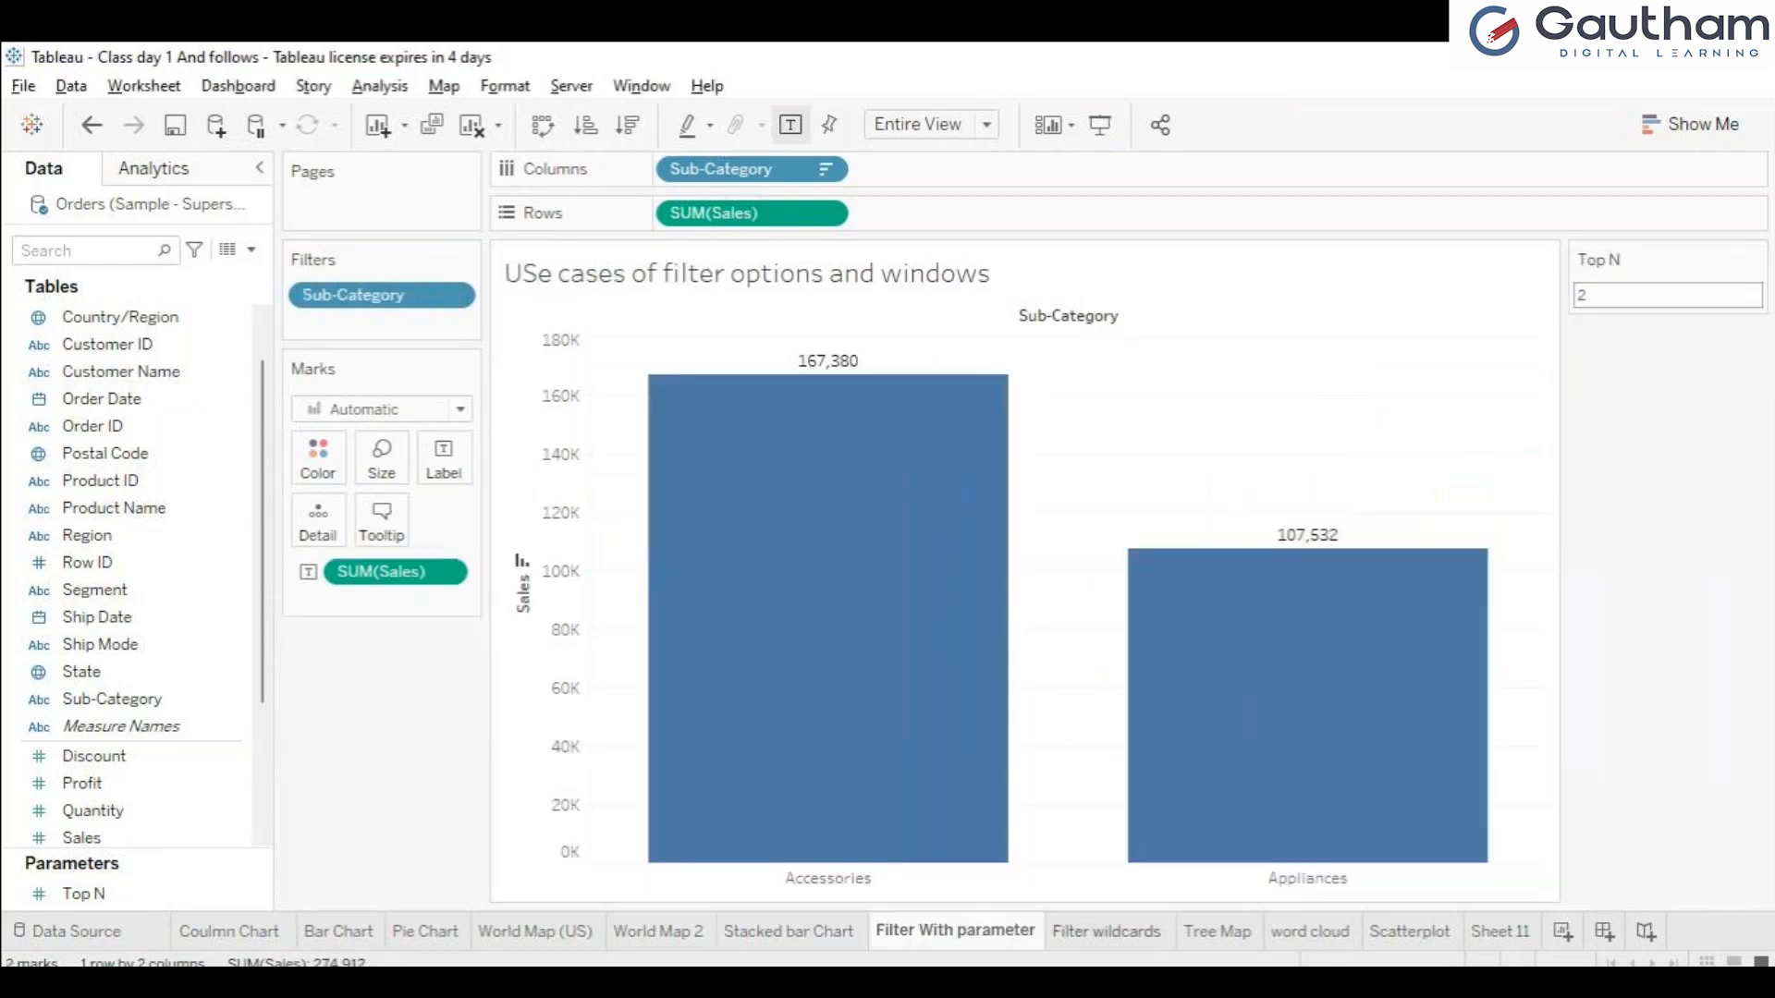
pyautogui.click(1107, 931)
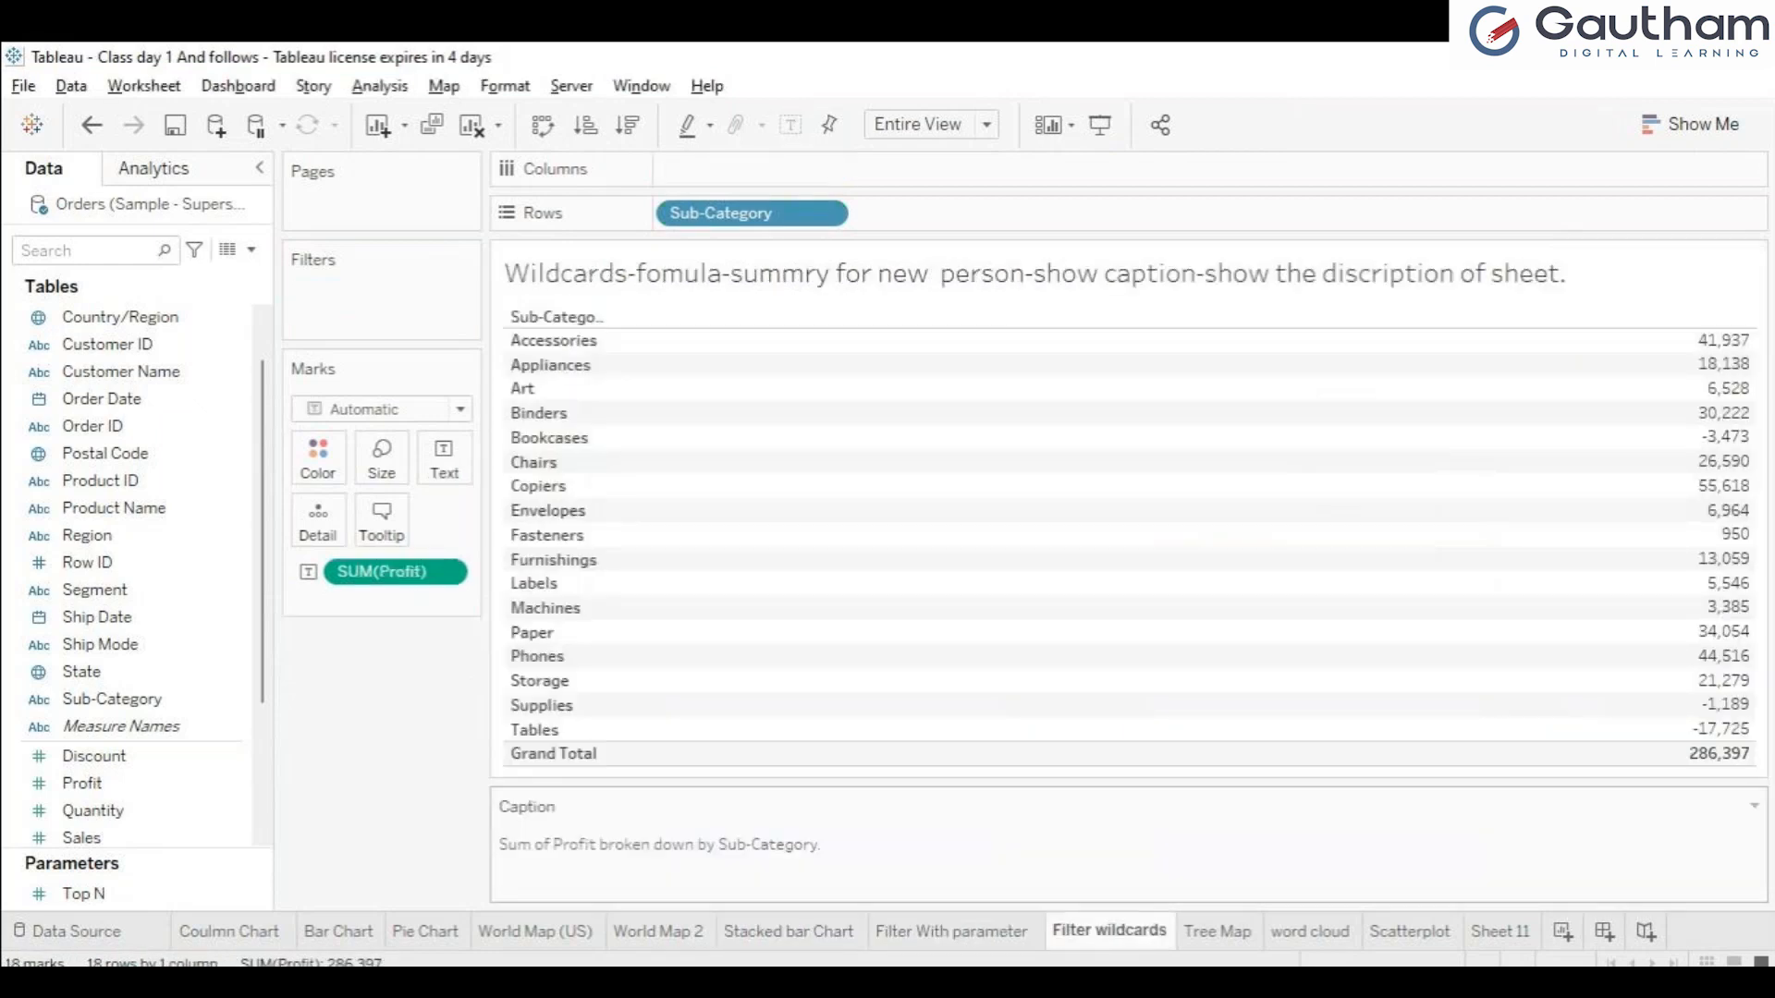
pyautogui.click(952, 931)
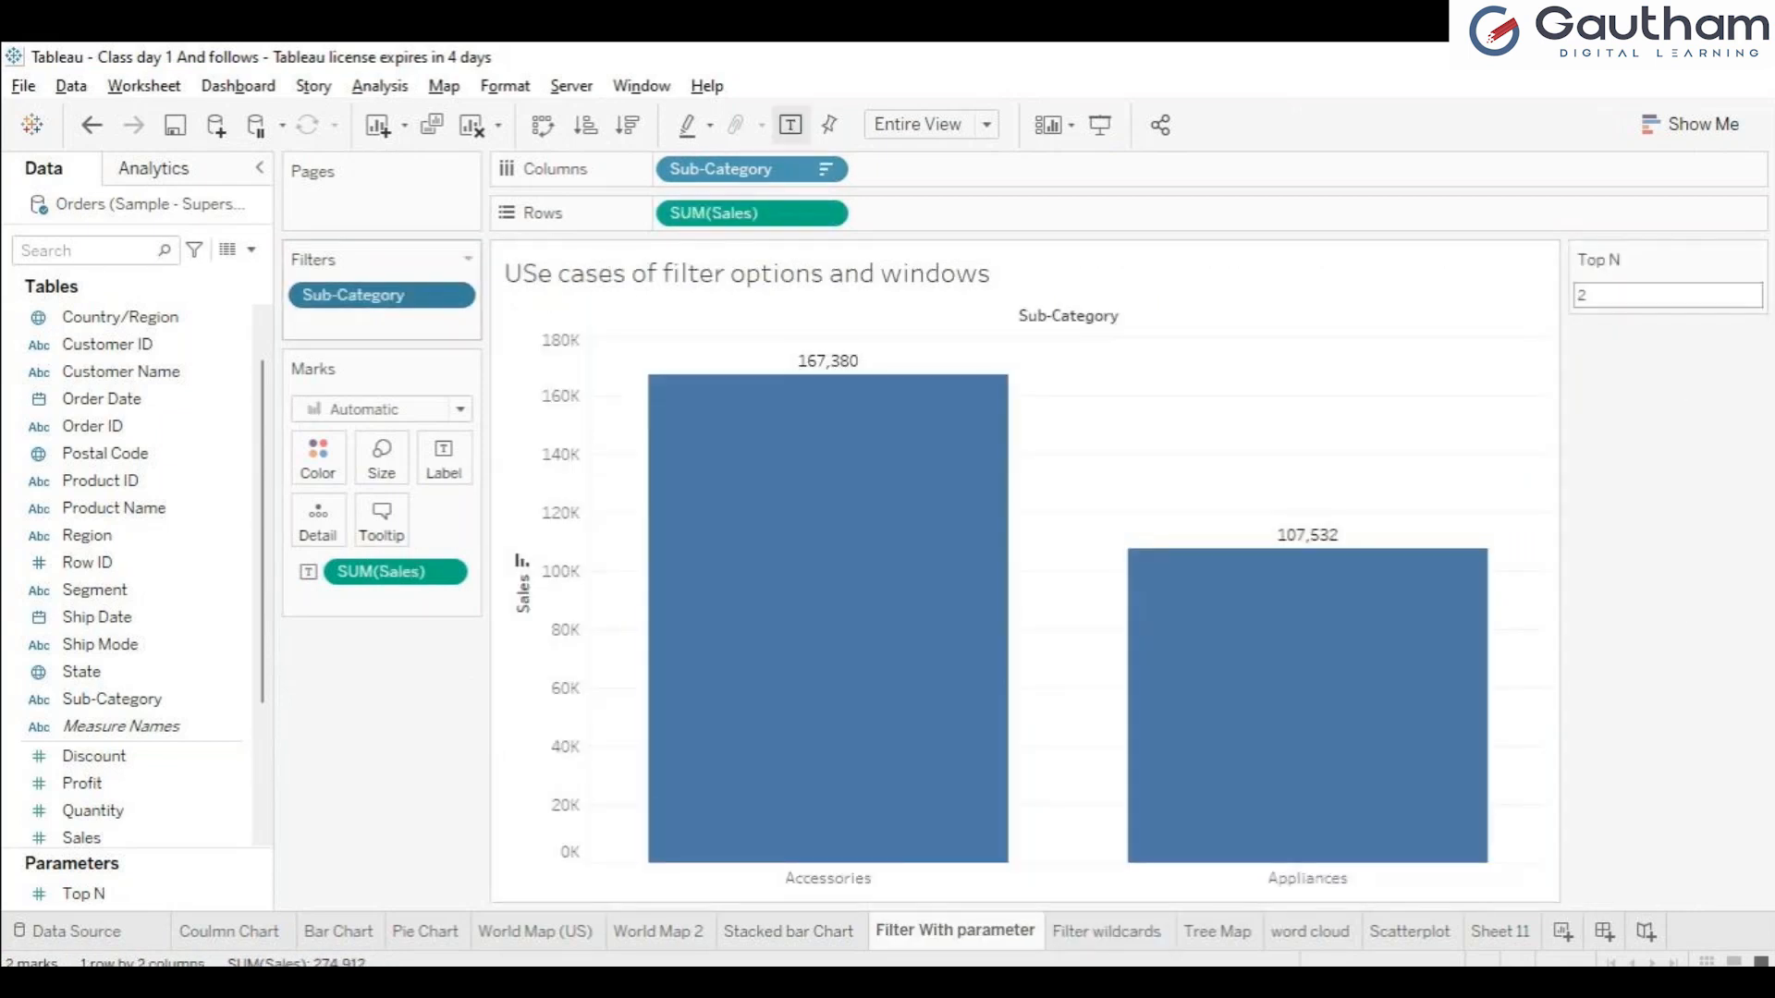
pyautogui.doubleClick(382, 296)
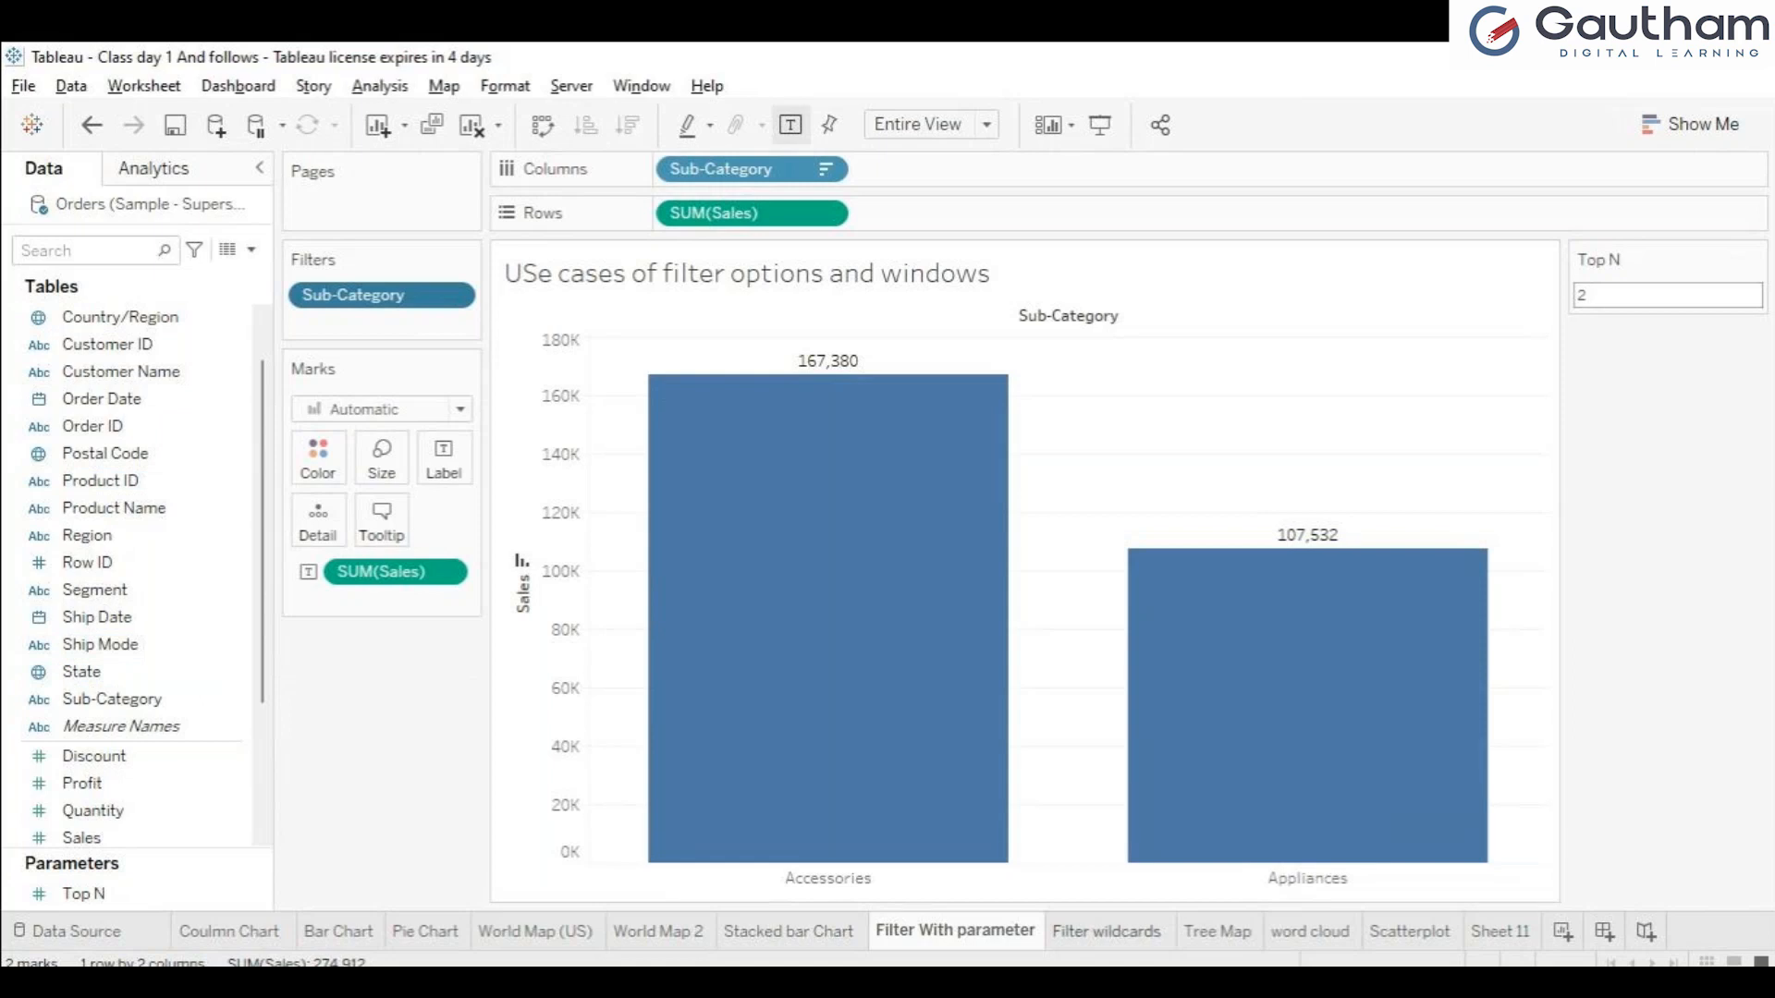
pyautogui.click(1107, 931)
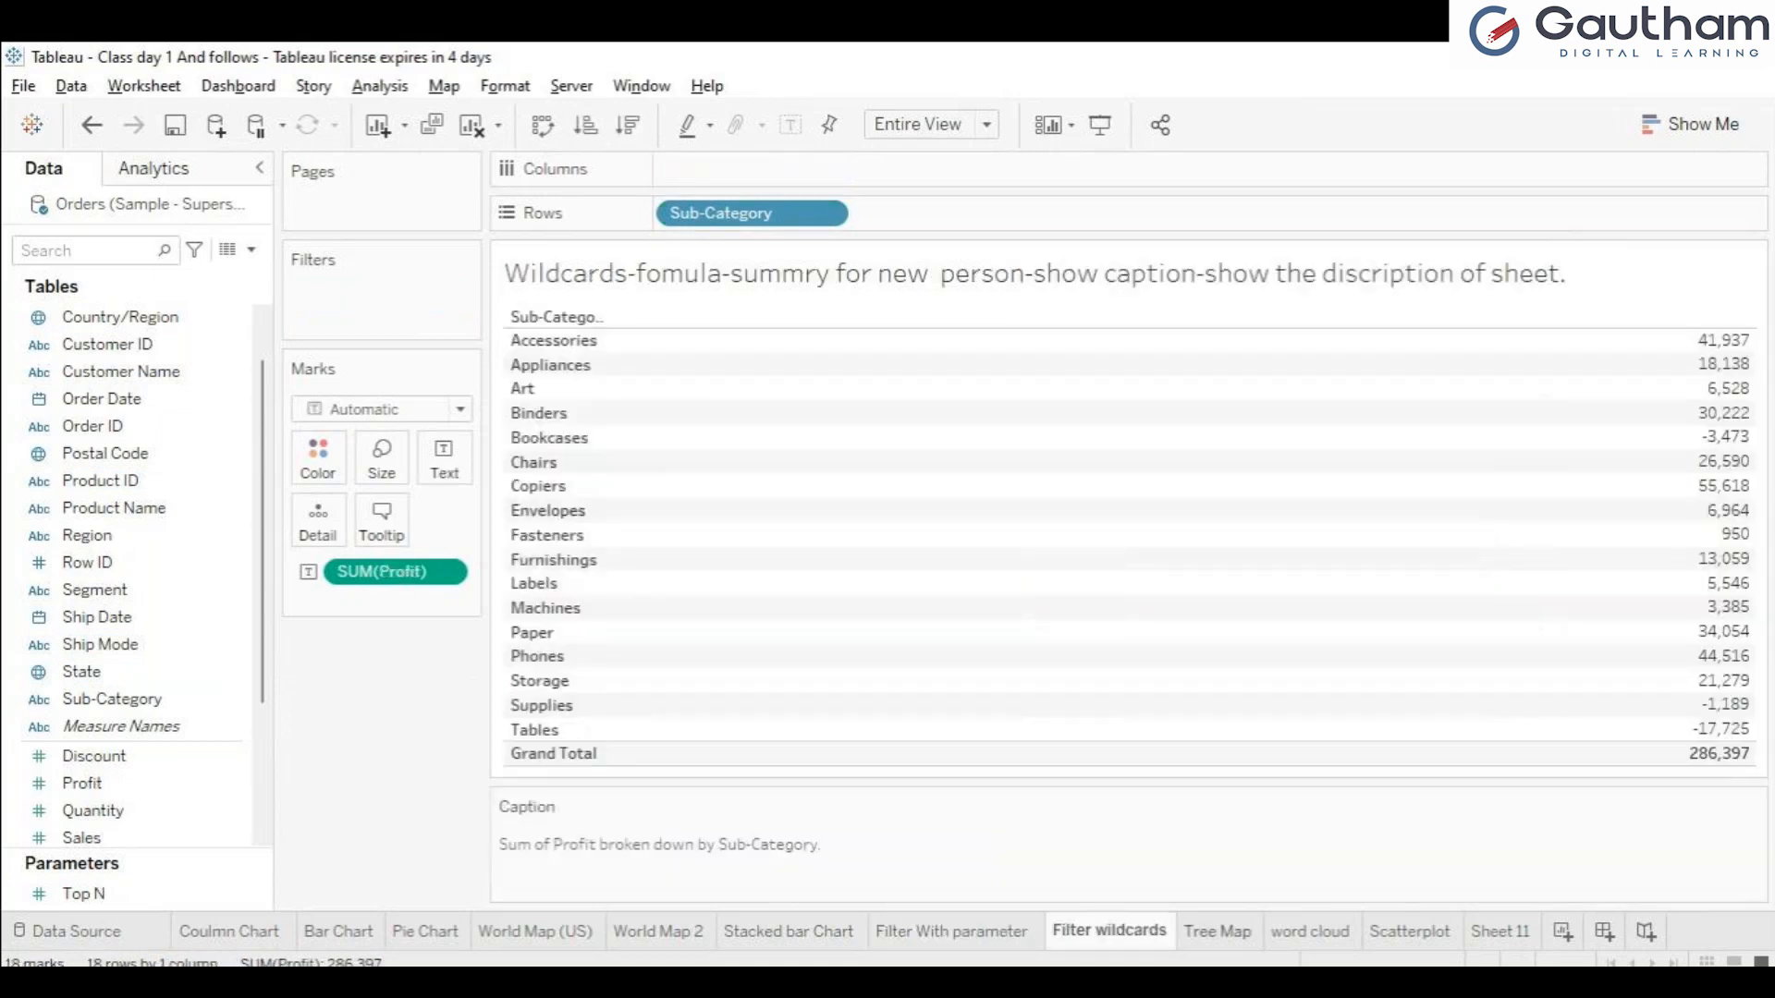
# Compare the Sub-Category sales on the Tree Map sheet with the word cloud sheet.
pyautogui.click(1218, 932)
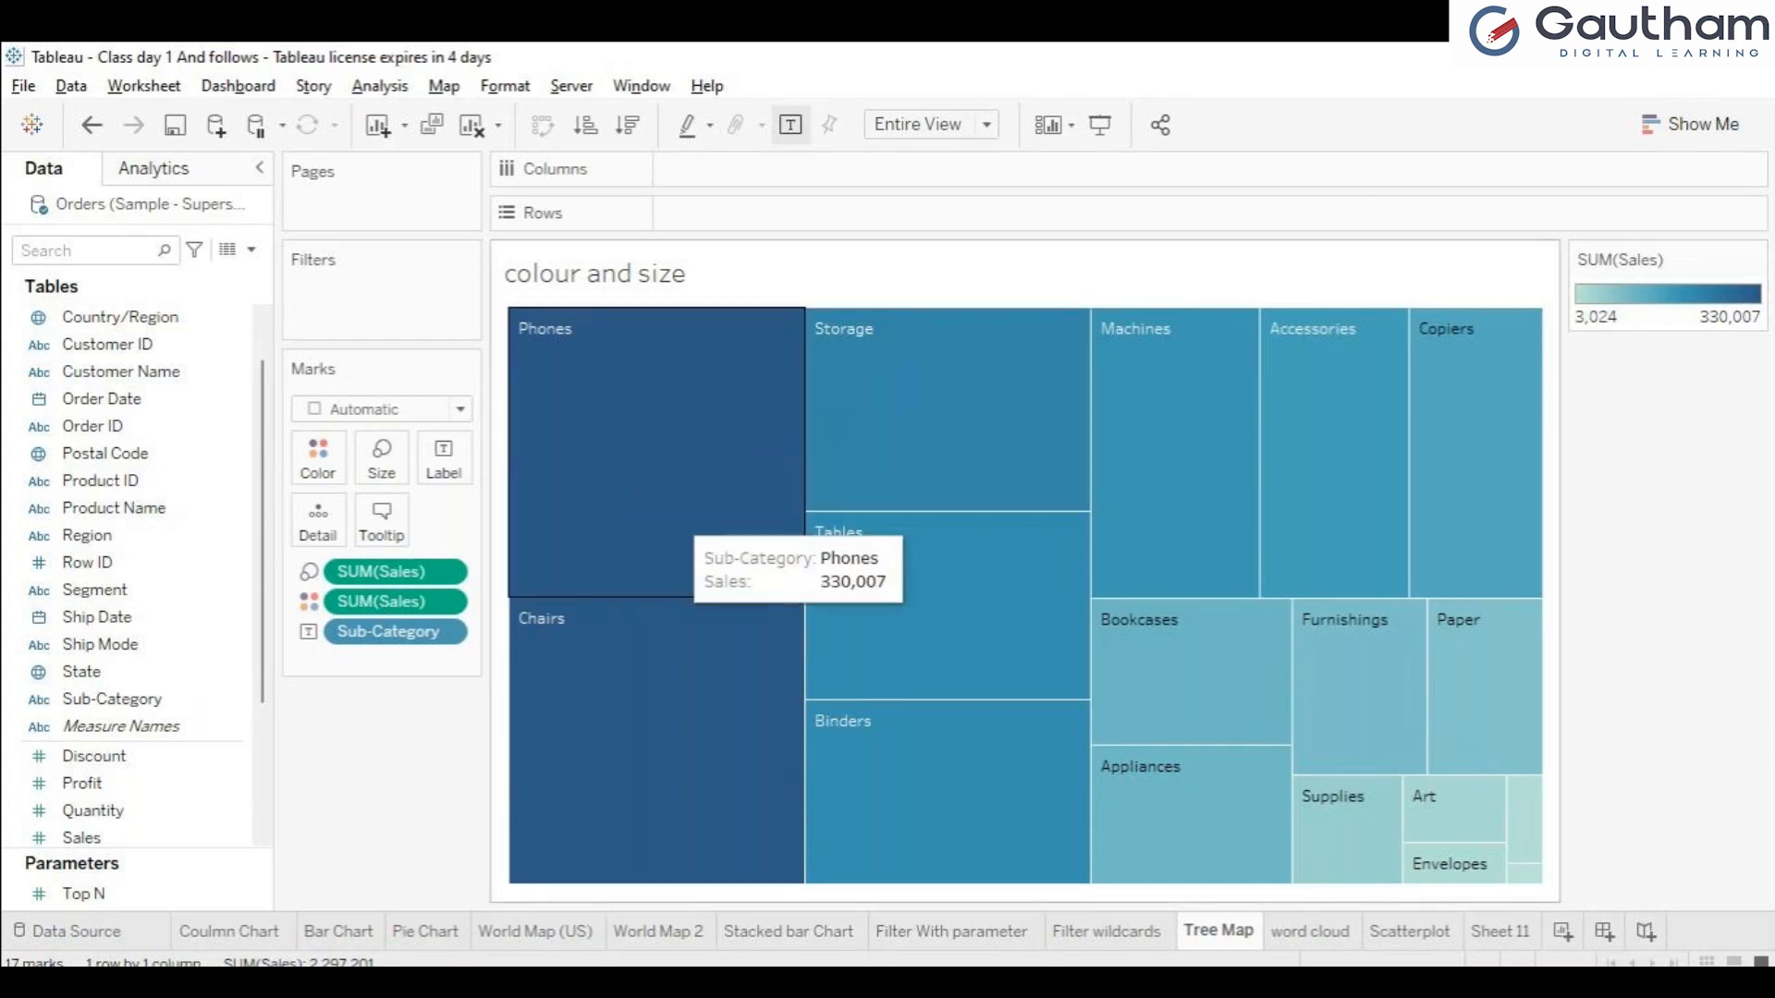
pyautogui.click(1311, 931)
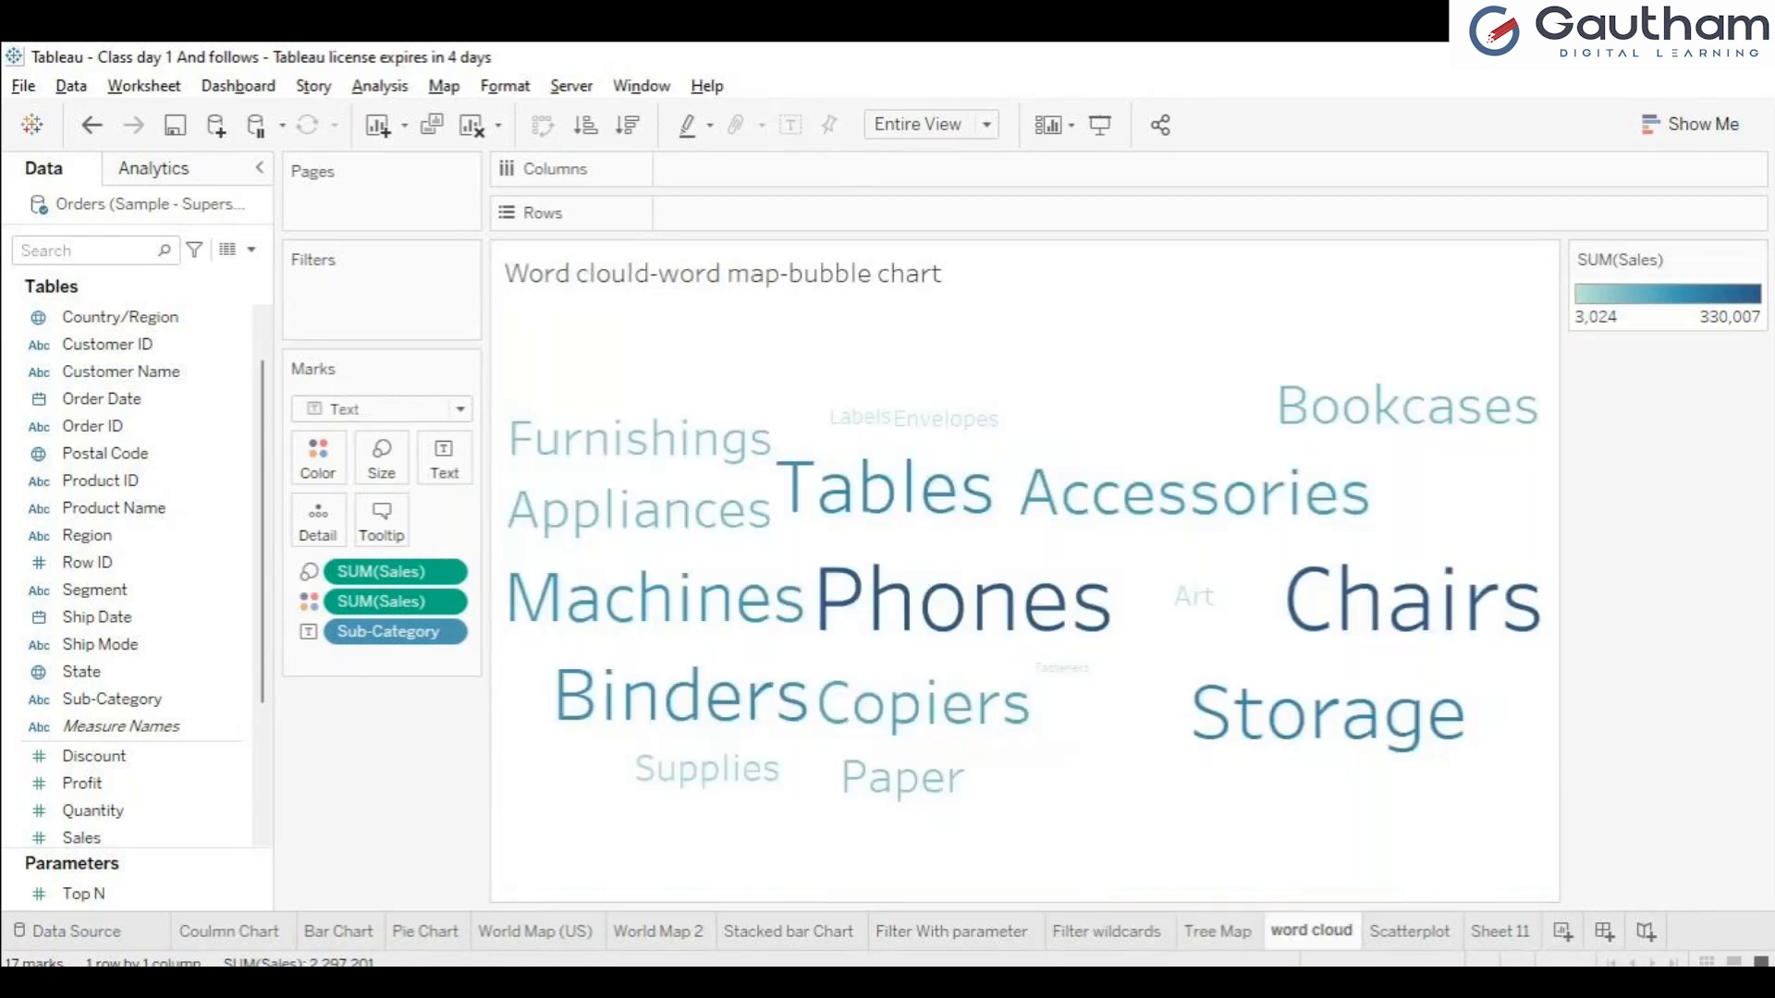
pyautogui.click(1218, 931)
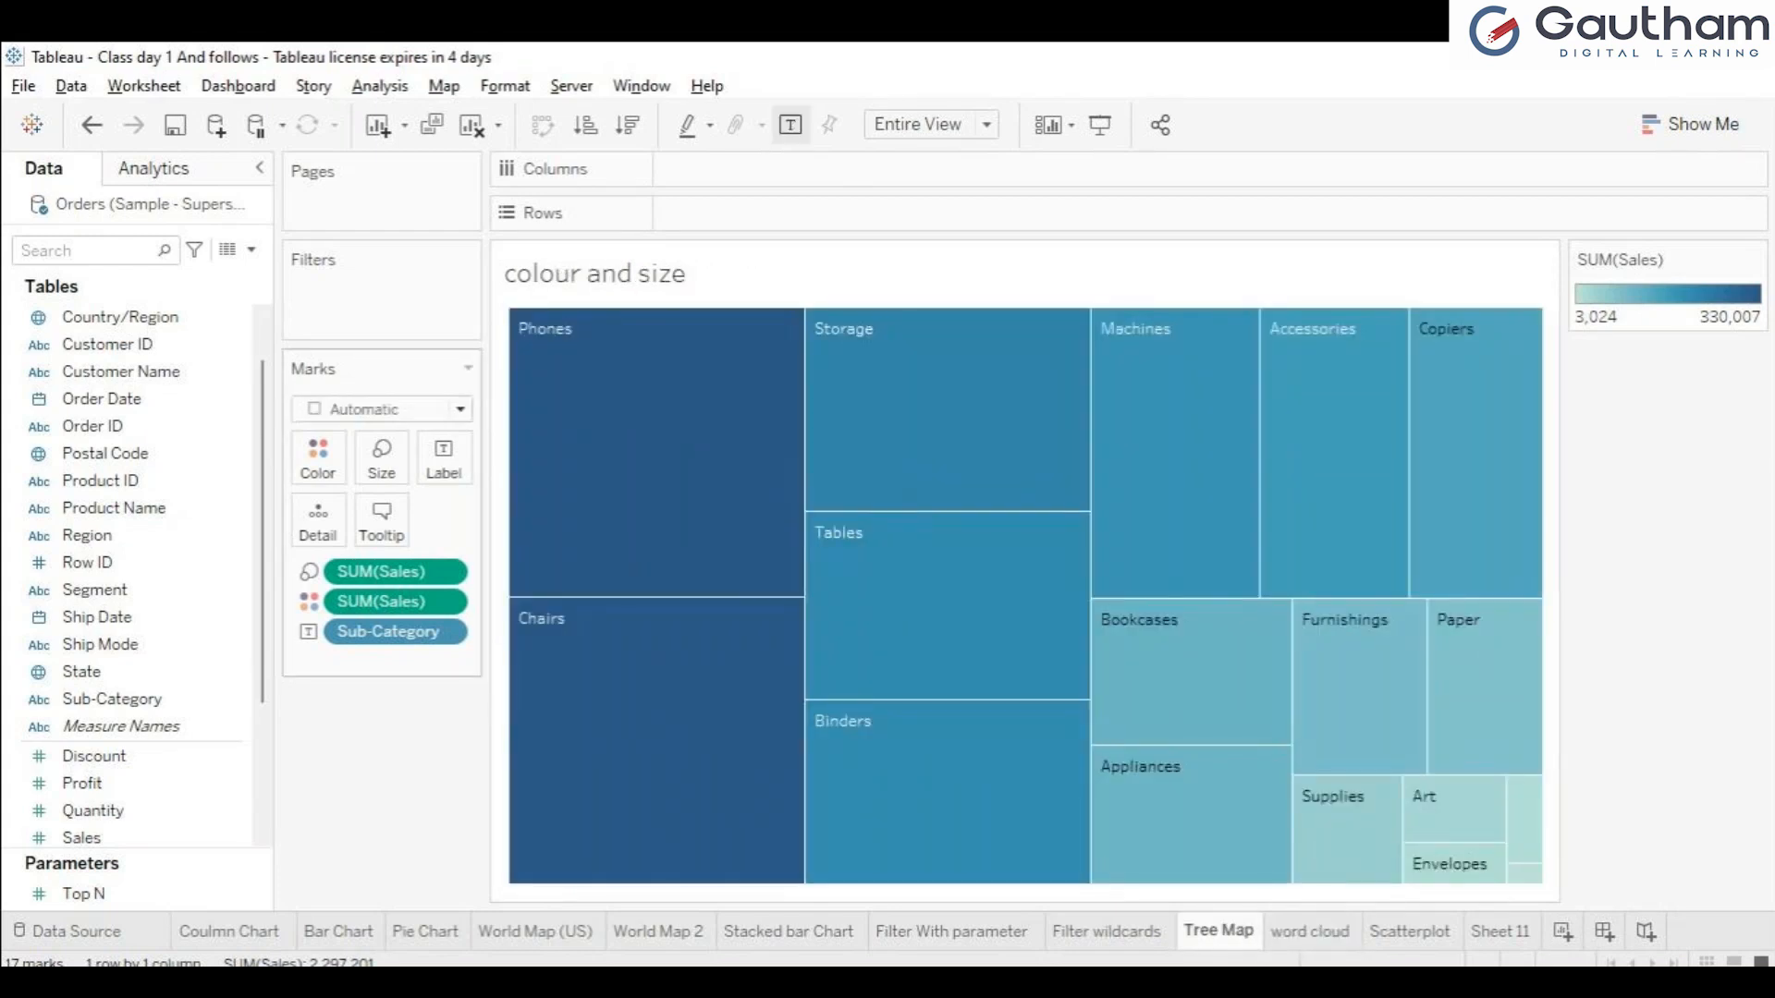
# Switch the Tree Map's mark type to Text and back to Automatic, and view its recommended chart types.
pyautogui.click(347, 621)
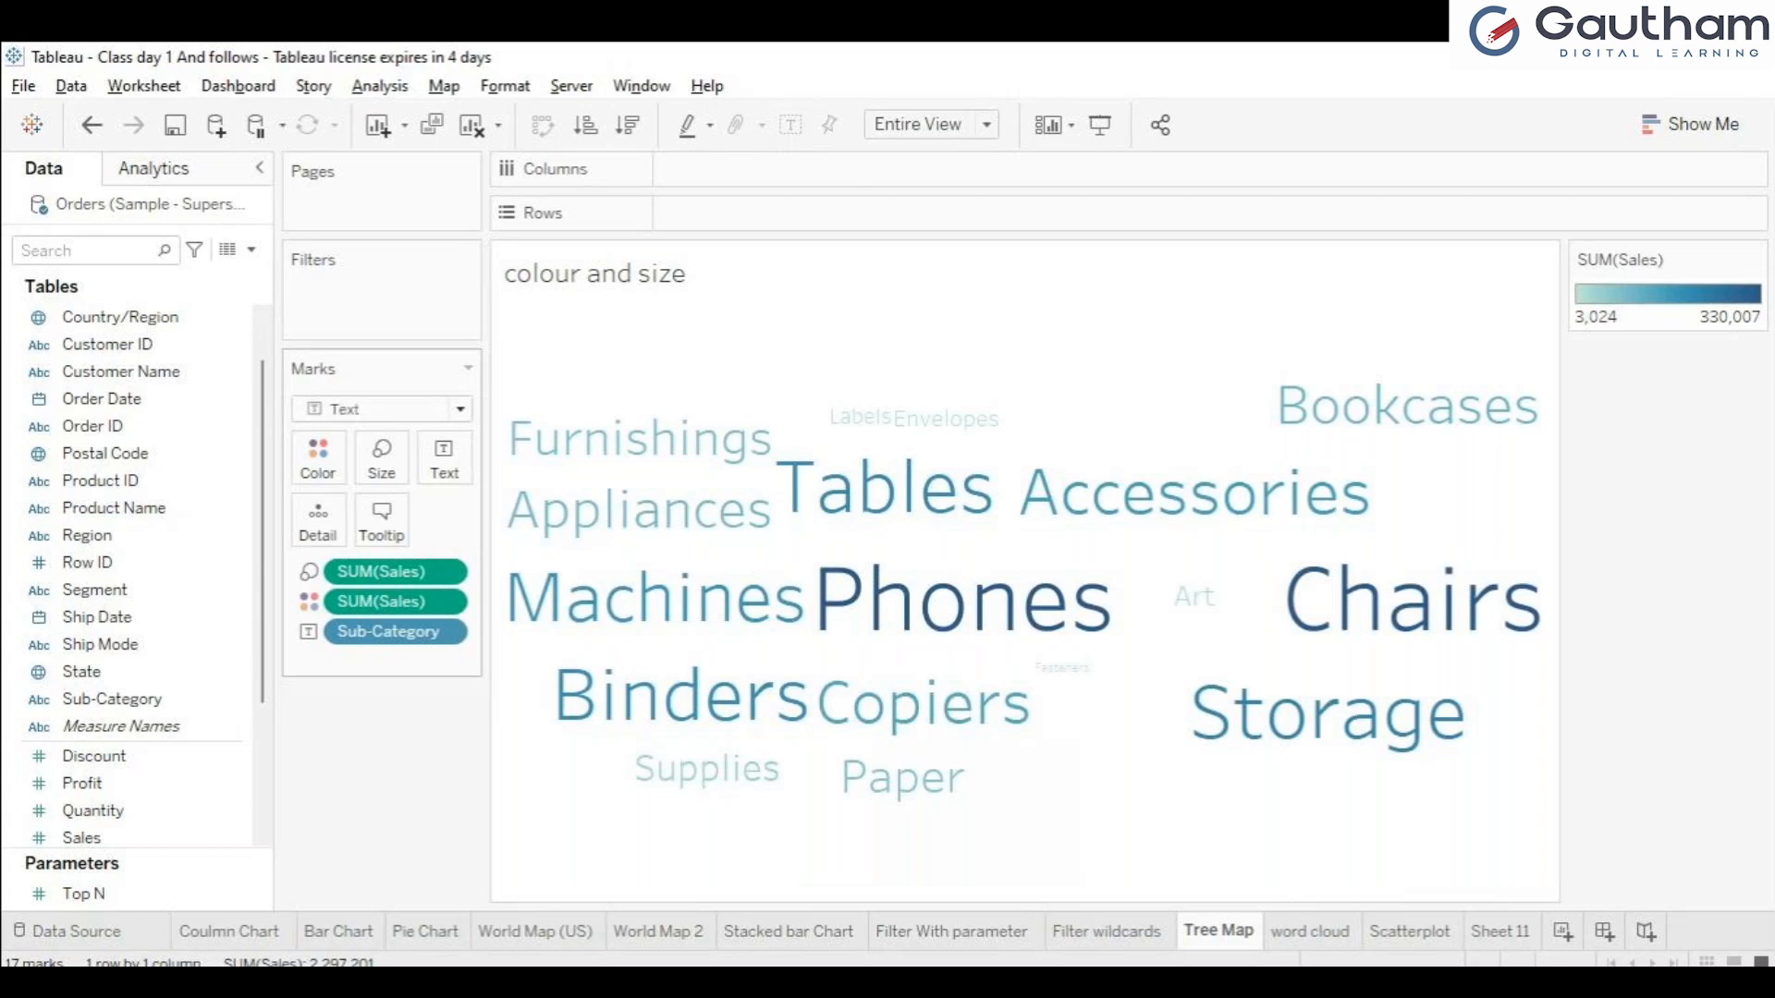
pyautogui.click(370, 438)
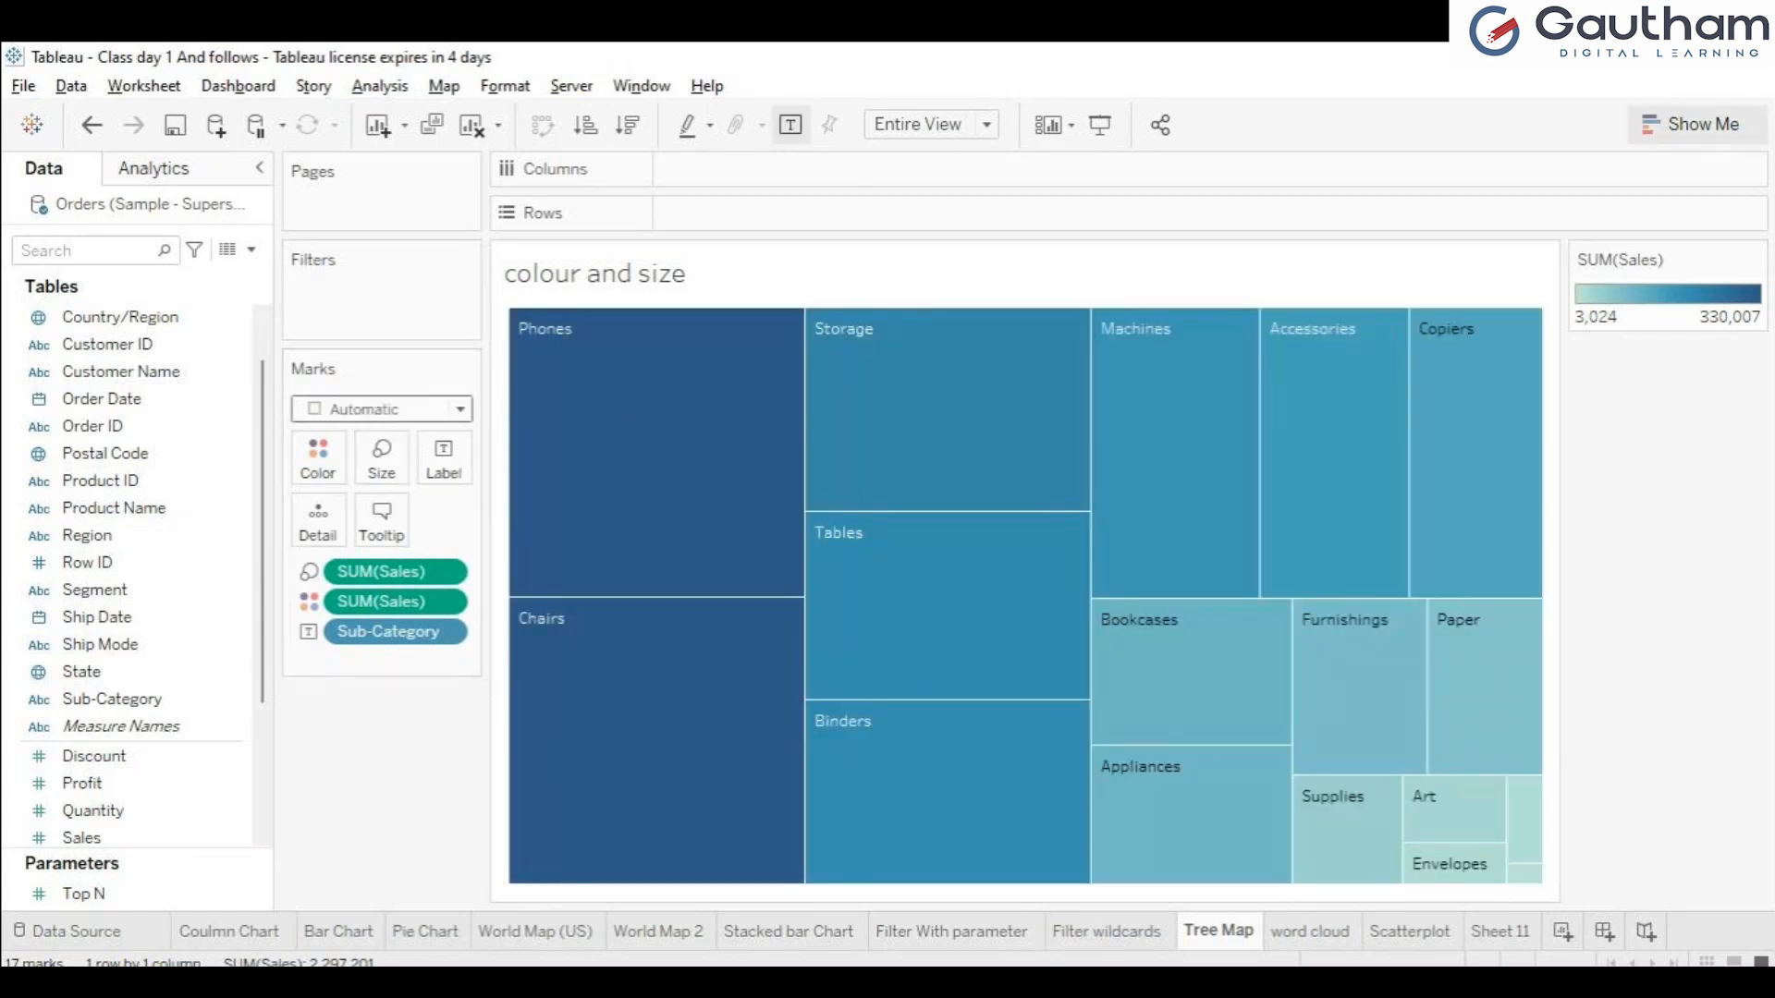
pyautogui.click(1697, 124)
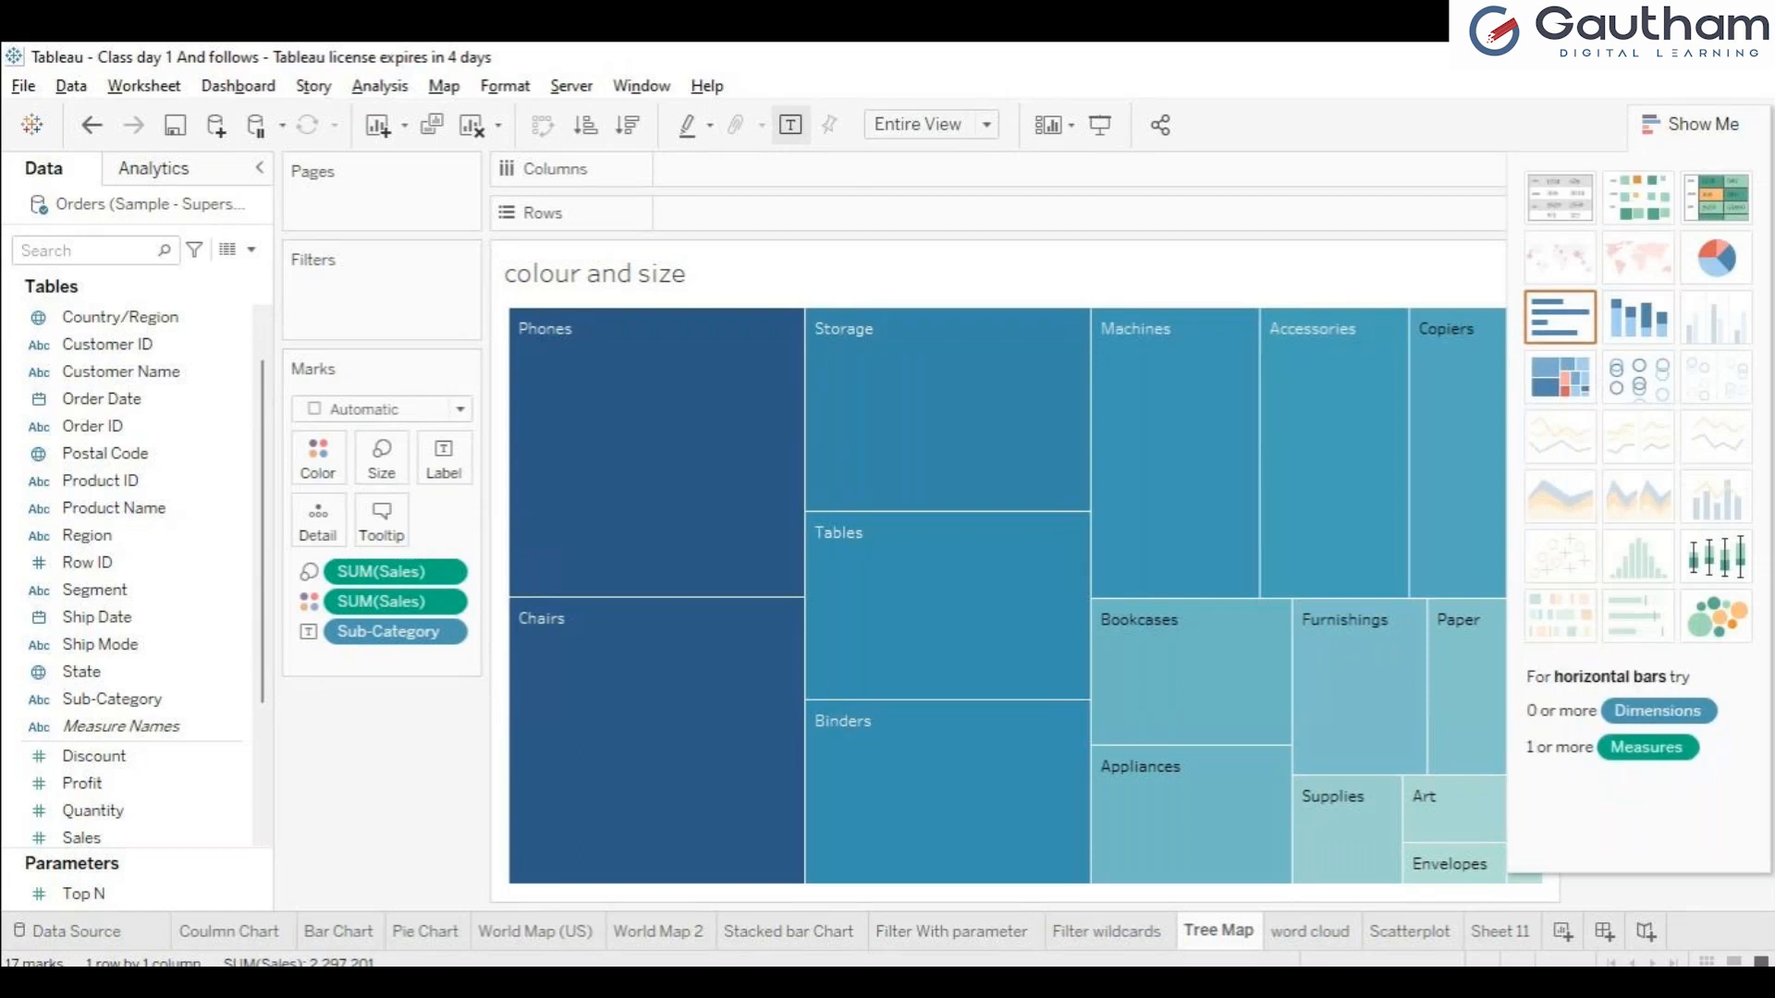
pyautogui.click(1697, 124)
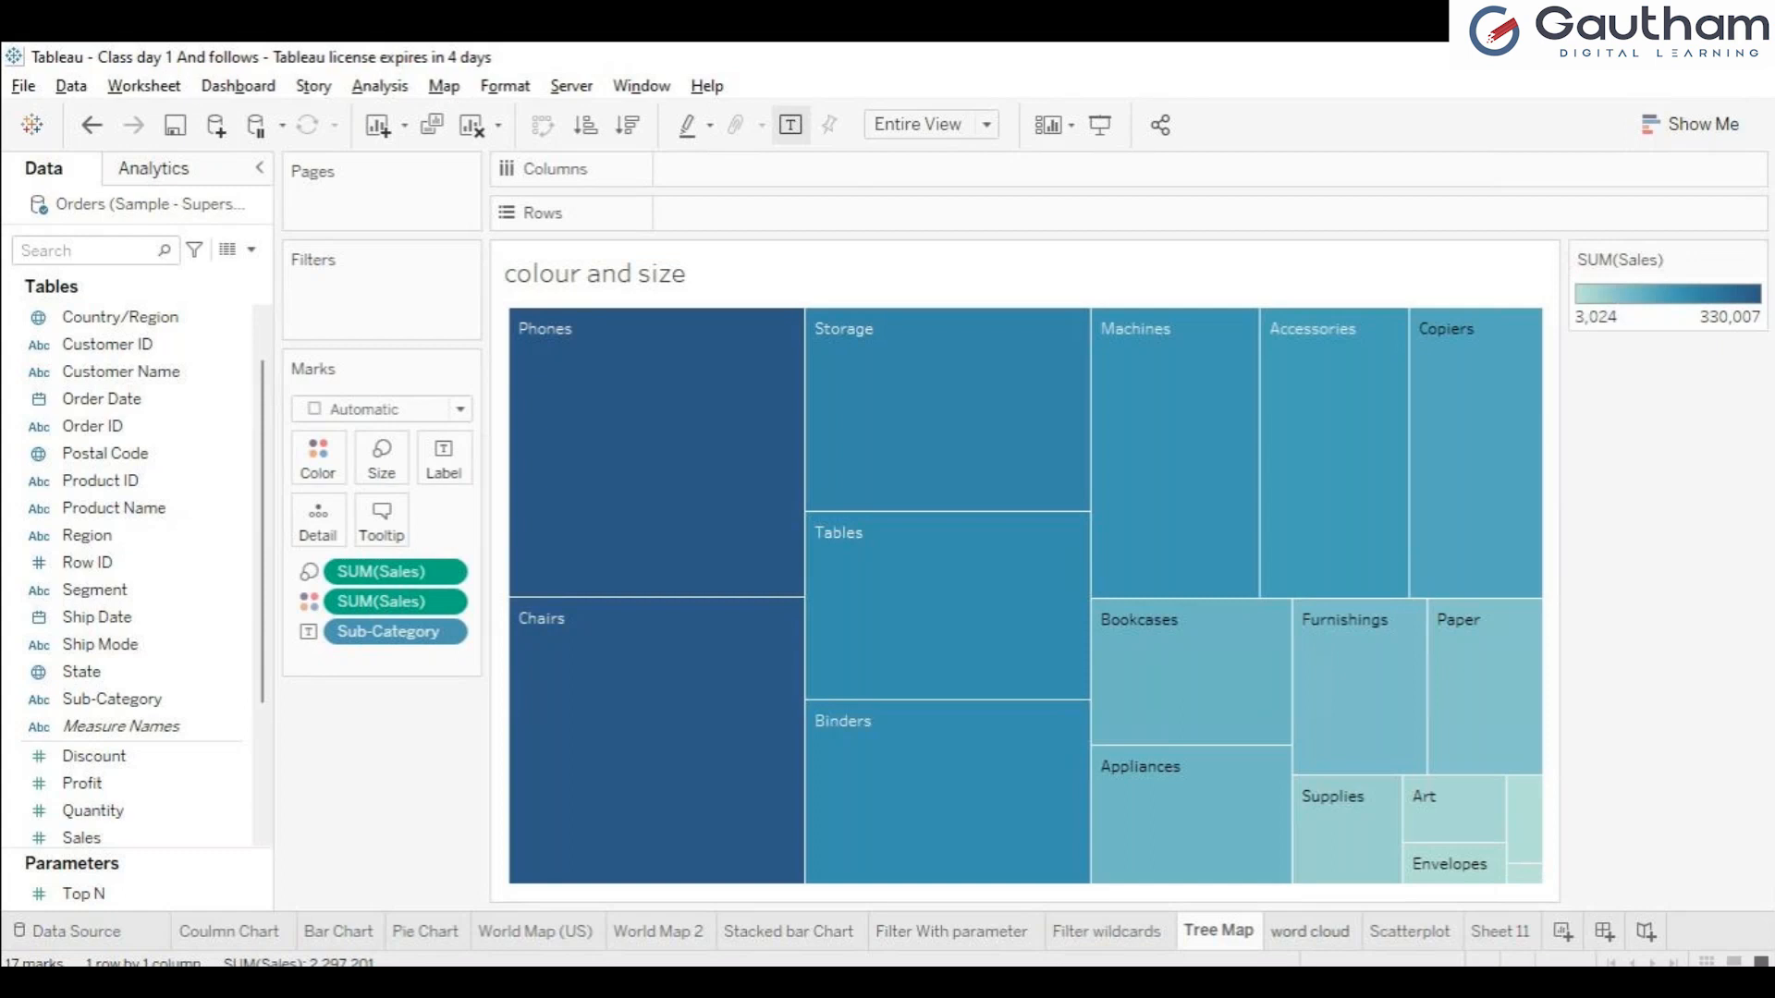
# Review the word cloud, Scatterplot and Sheet 11 worksheets in order.
pyautogui.click(1310, 932)
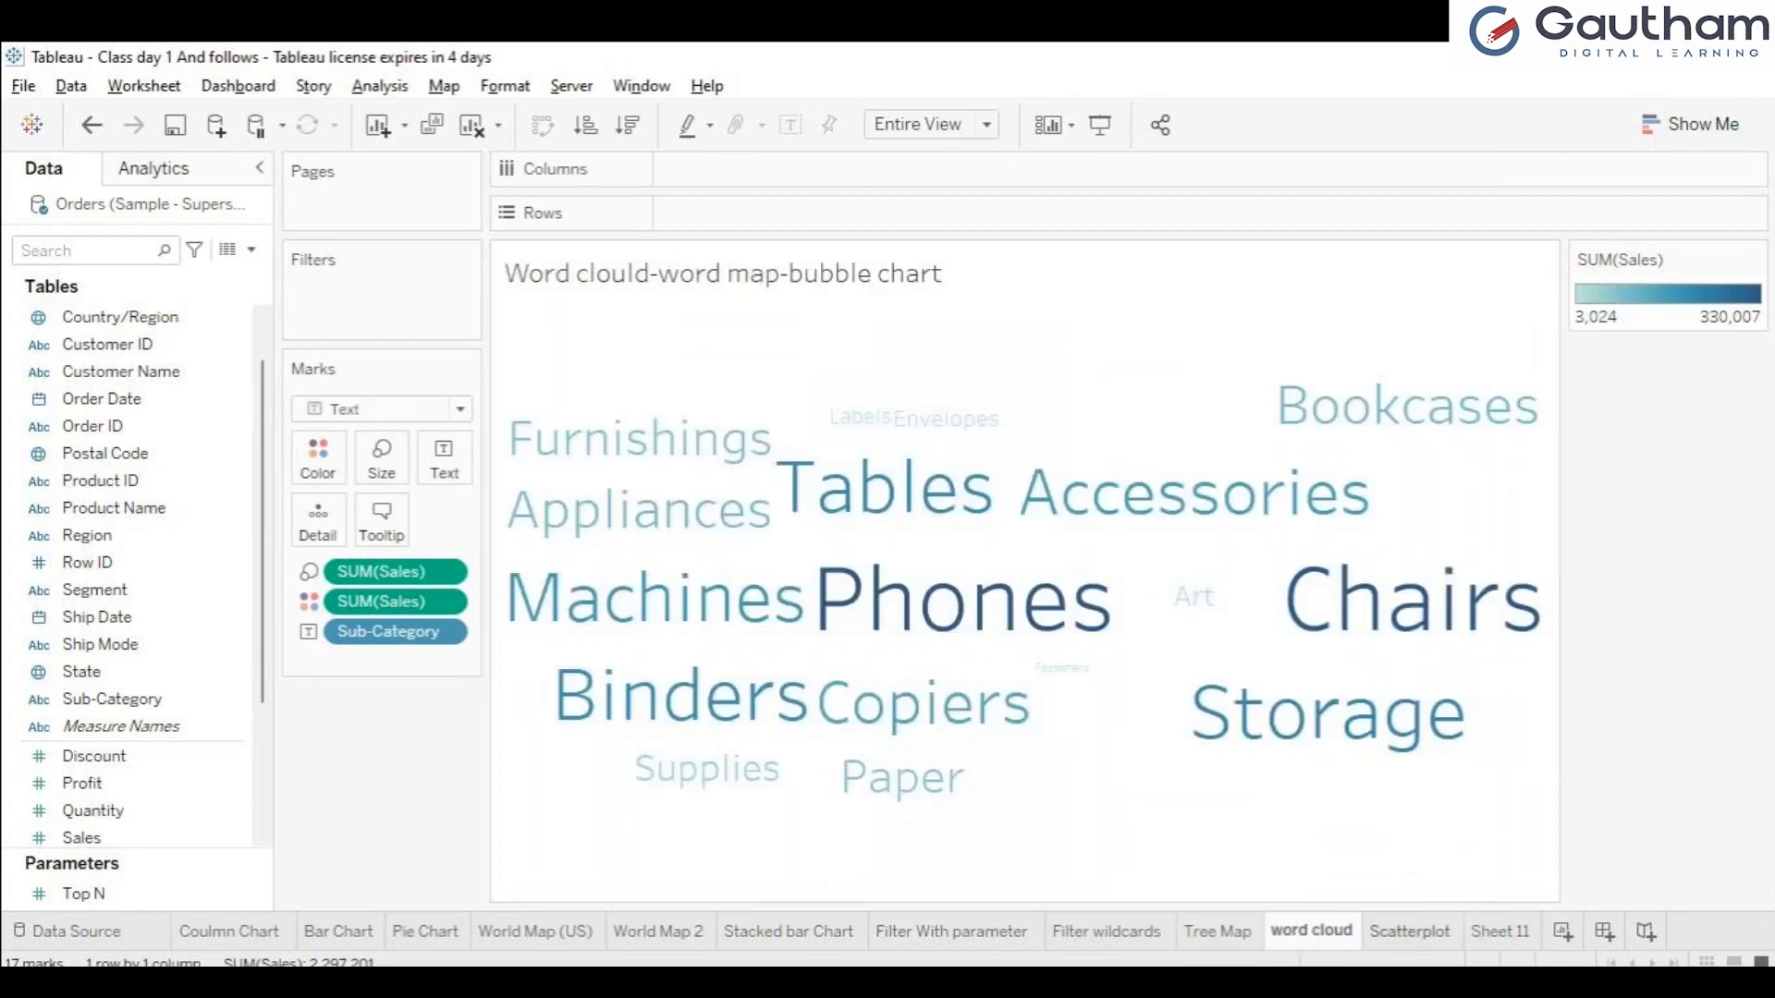
pyautogui.click(1410, 931)
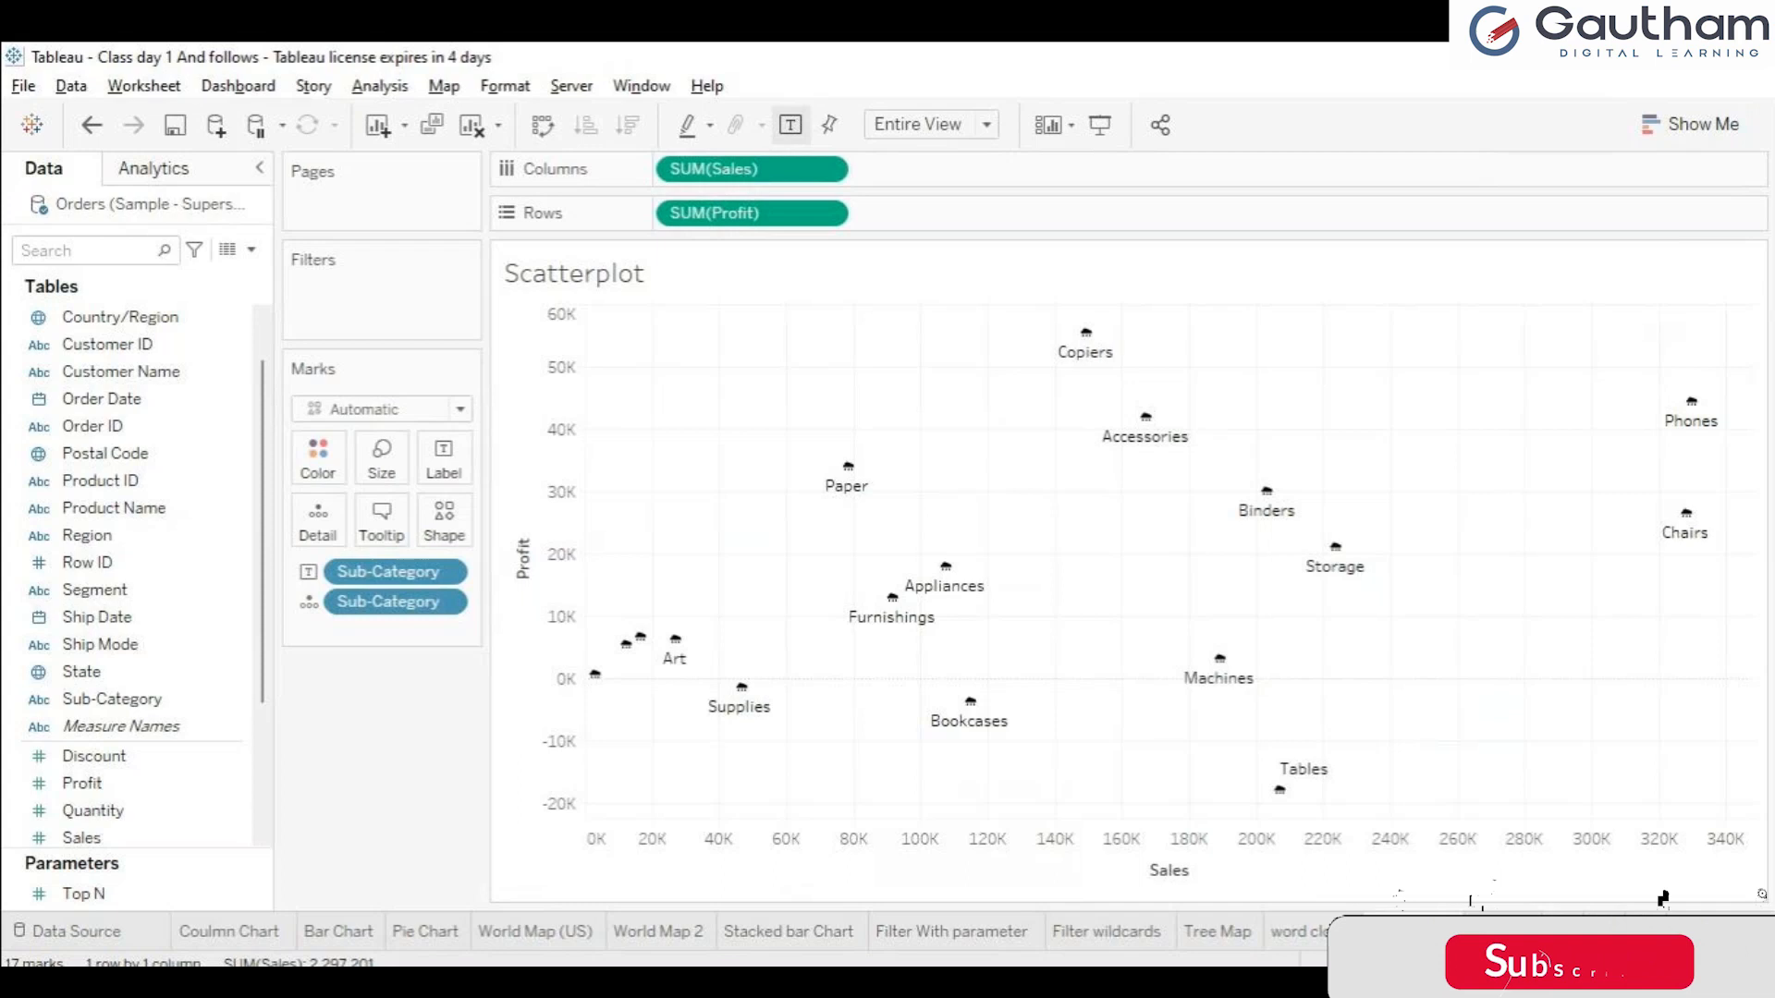
pyautogui.click(1500, 931)
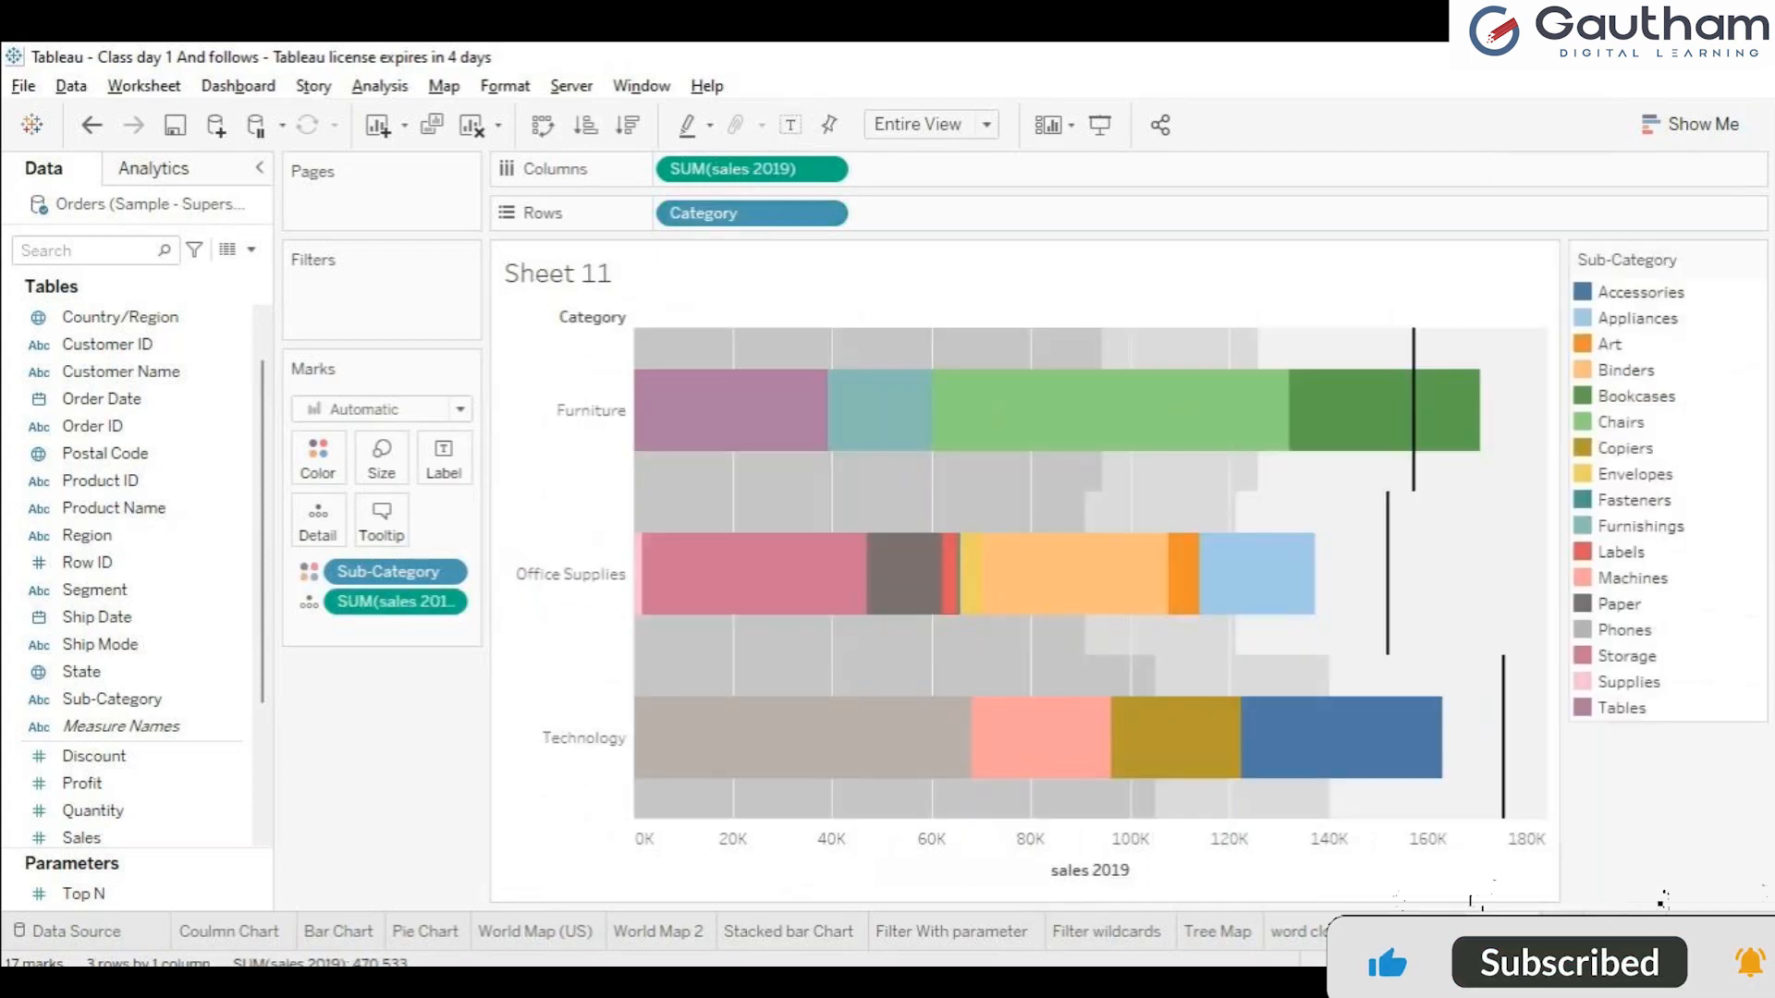
# Rename Sheet 11 as Bullet graphs.
pyautogui.doubleClick(1501, 931)
pyautogui.write('B')
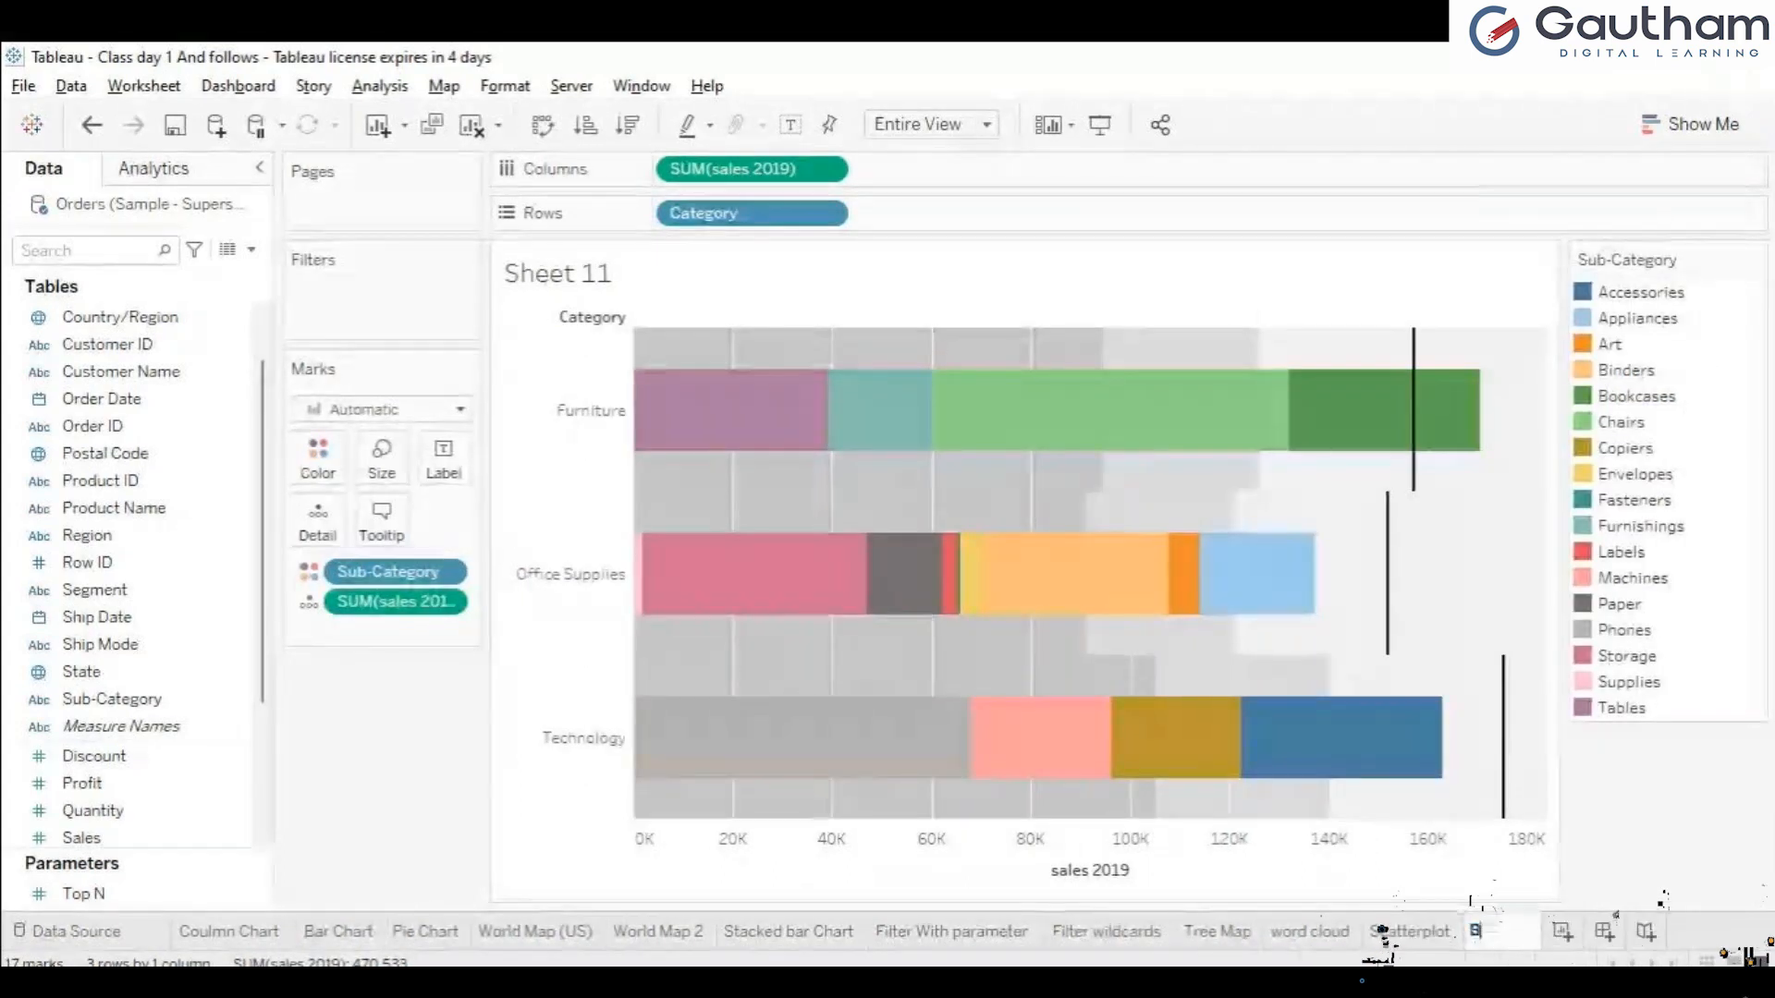
pyautogui.write('ullet graphs')
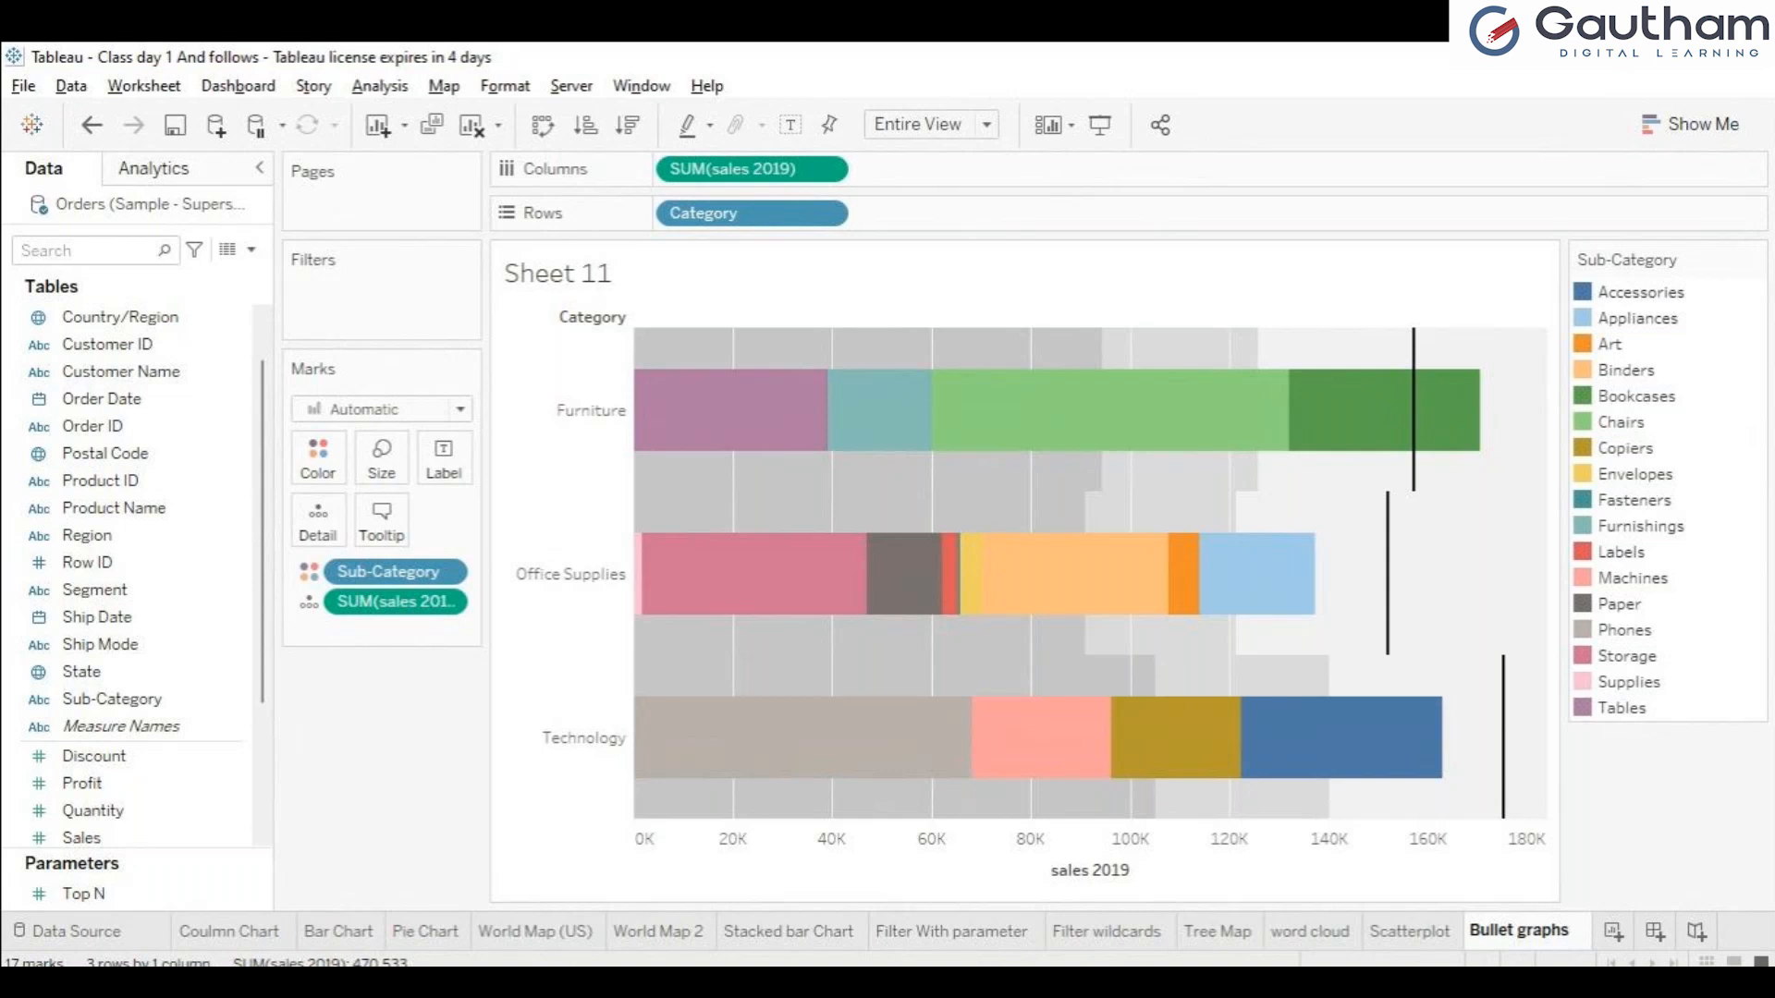
pyautogui.press('Return')
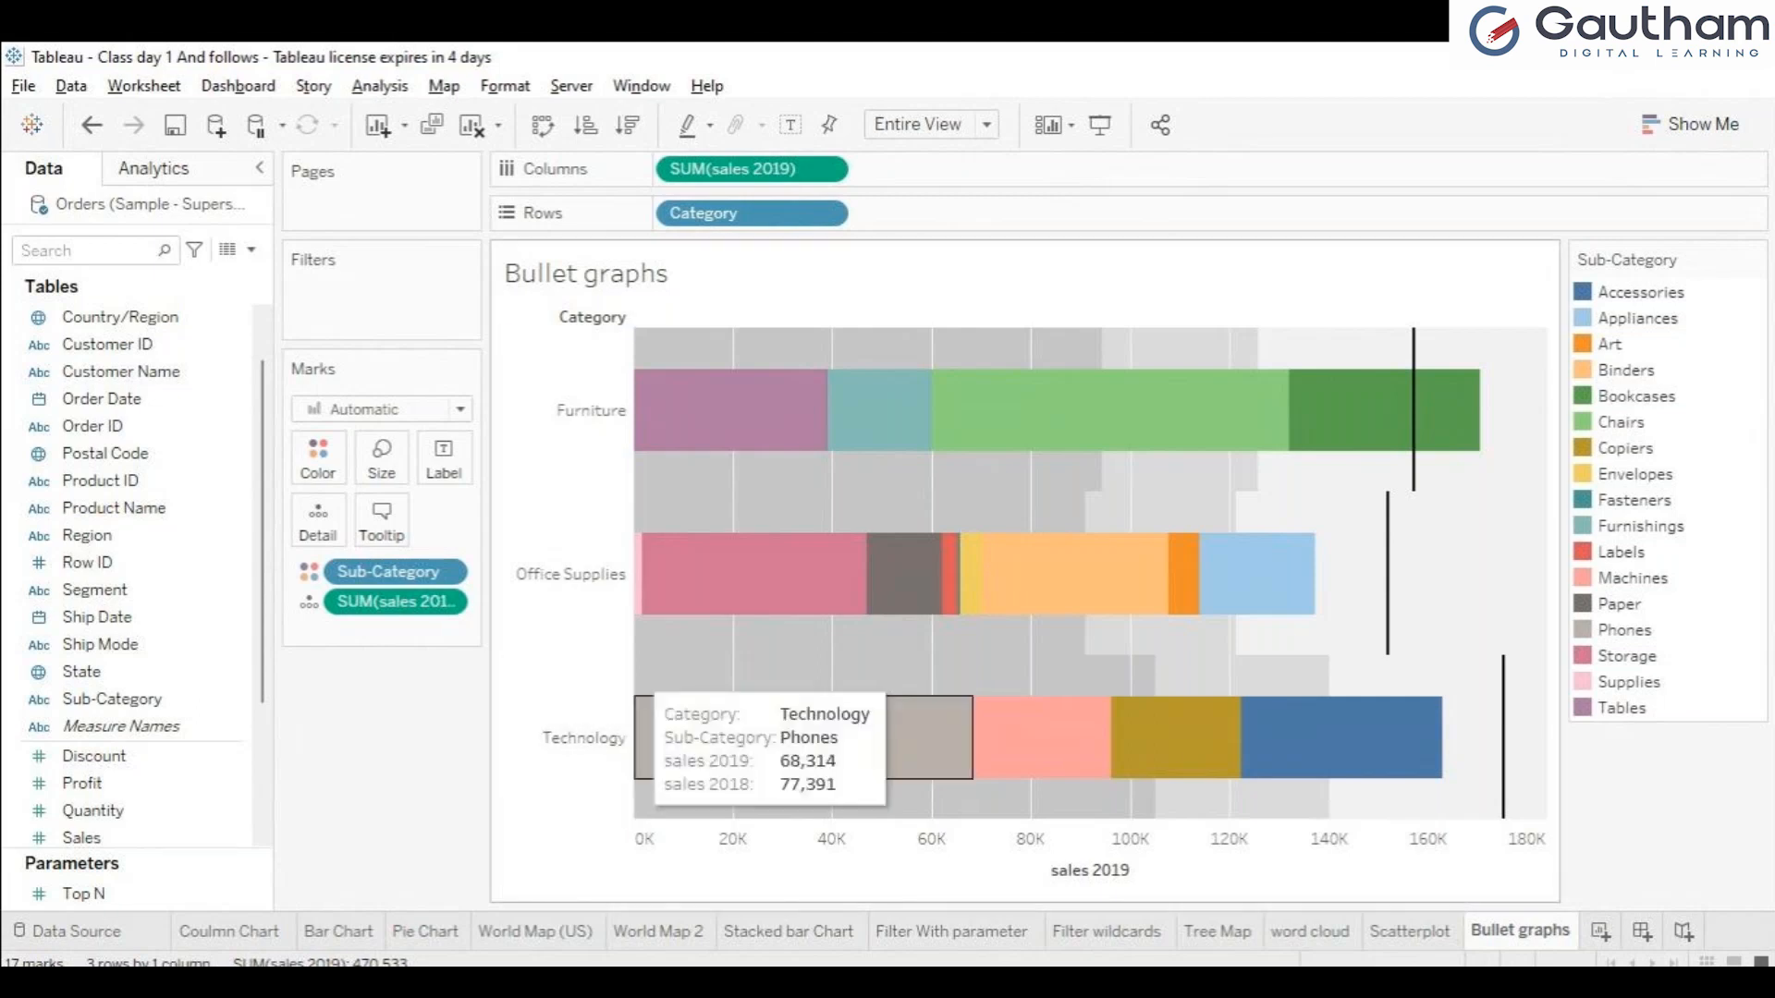
# Examine the 2019 and 2018 sales tooltips on the bullet graph for sub-categories such as Labels and Bookcases.
pyautogui.moveTo(1074, 747)
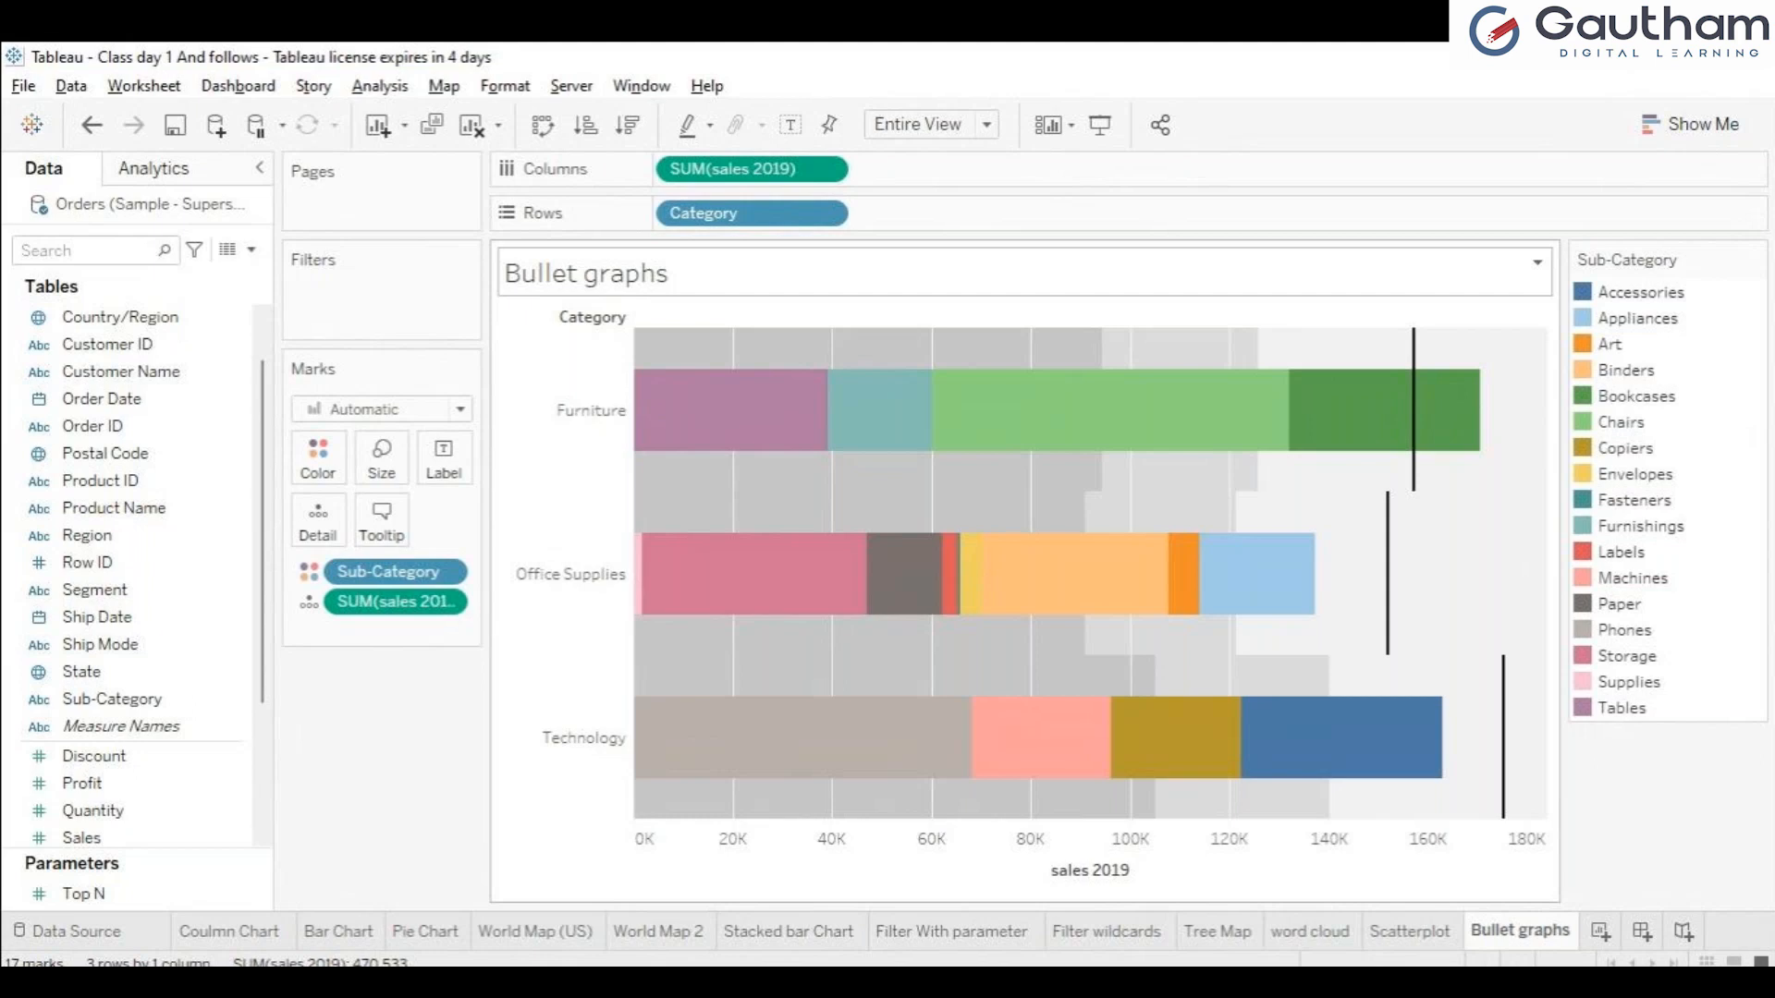
pyautogui.moveTo(950, 573)
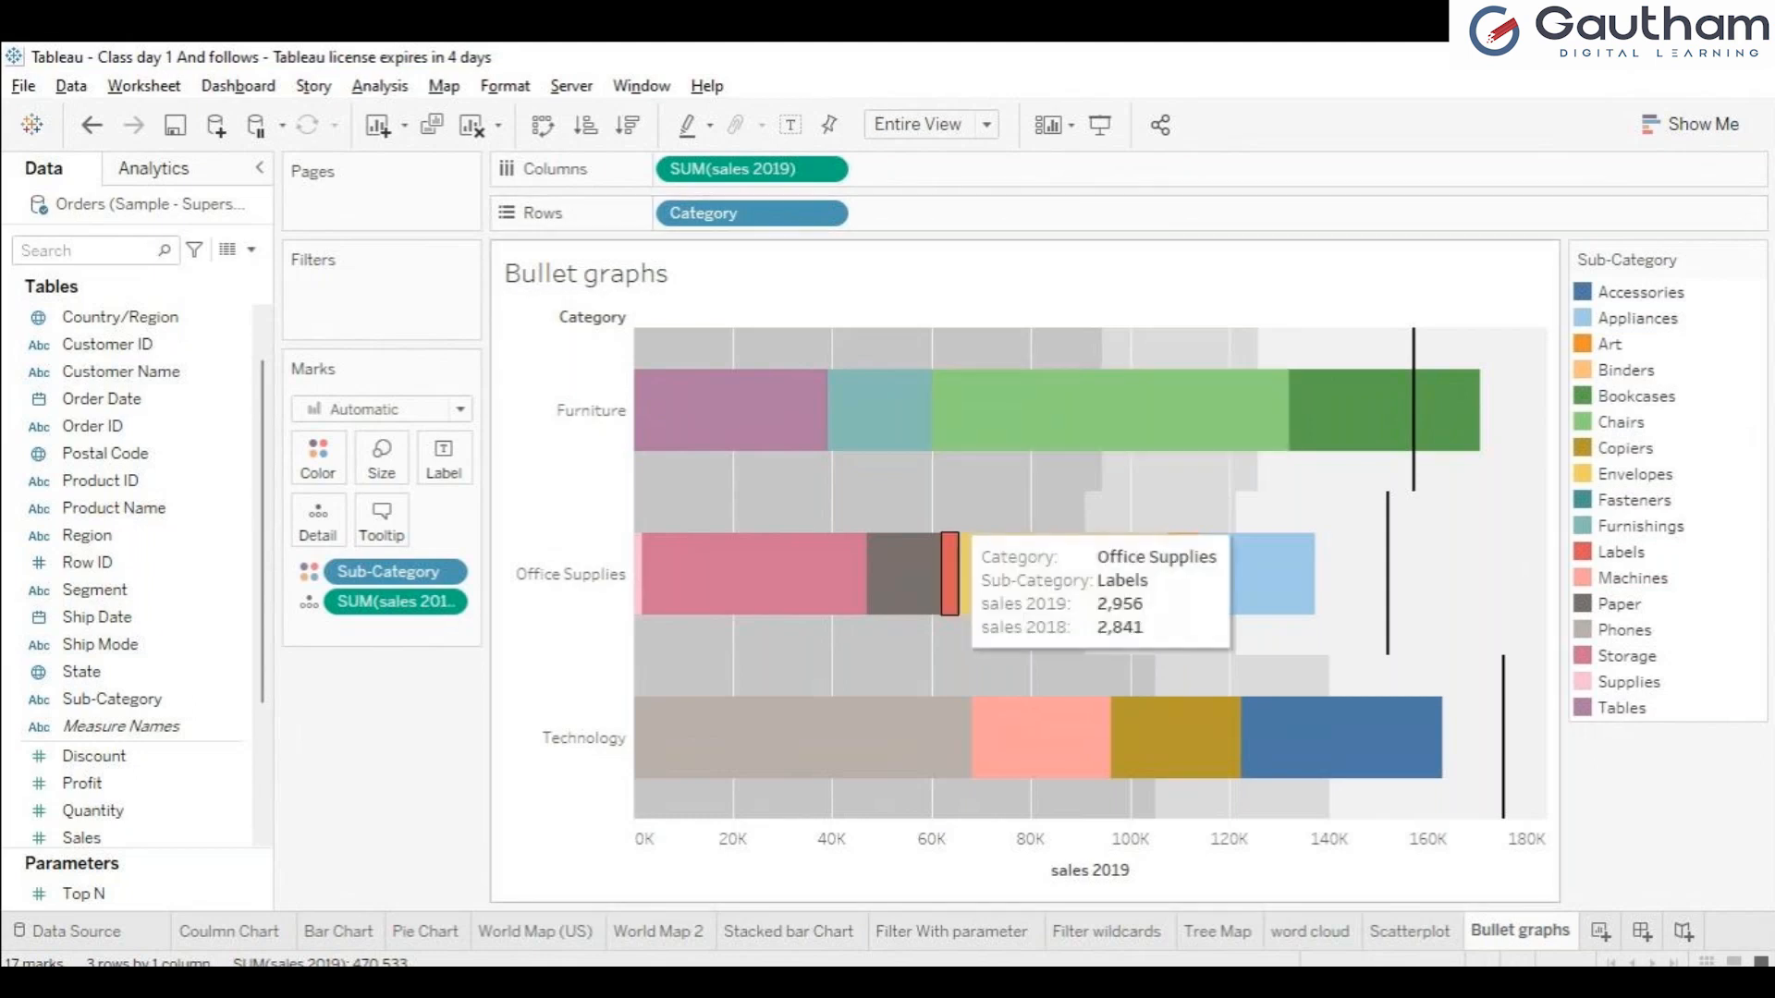
pyautogui.moveTo(1355, 406)
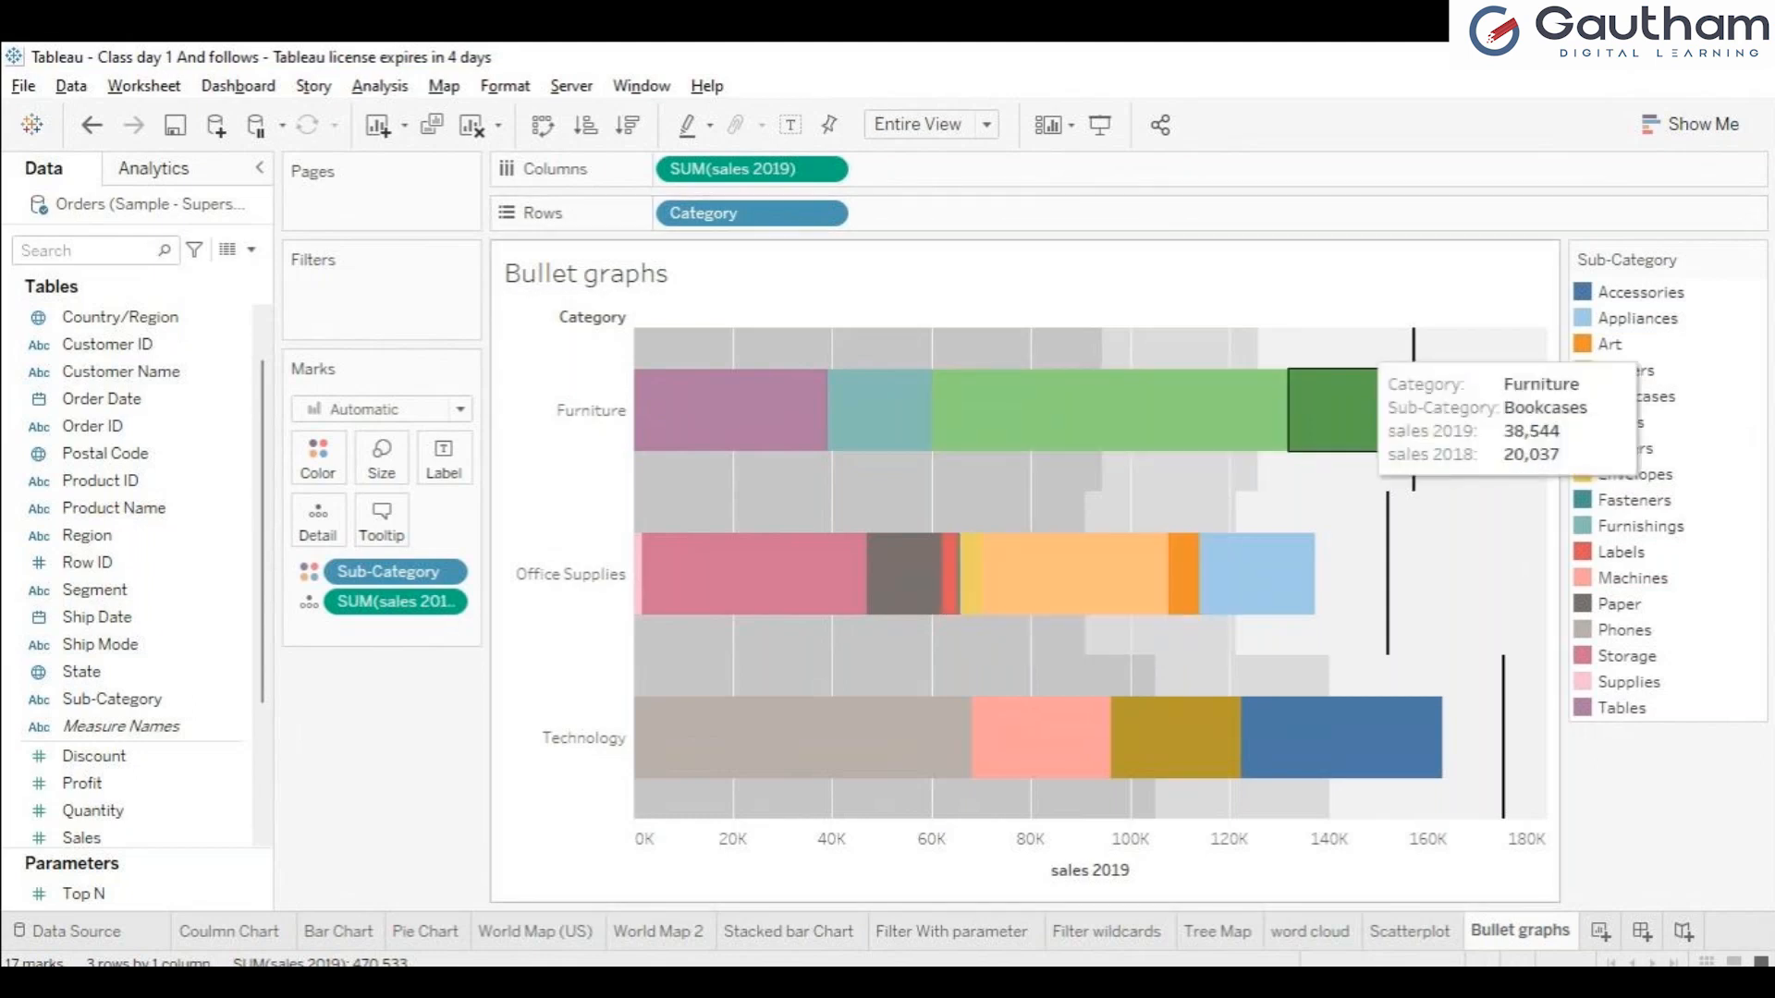
pyautogui.moveTo(901, 740)
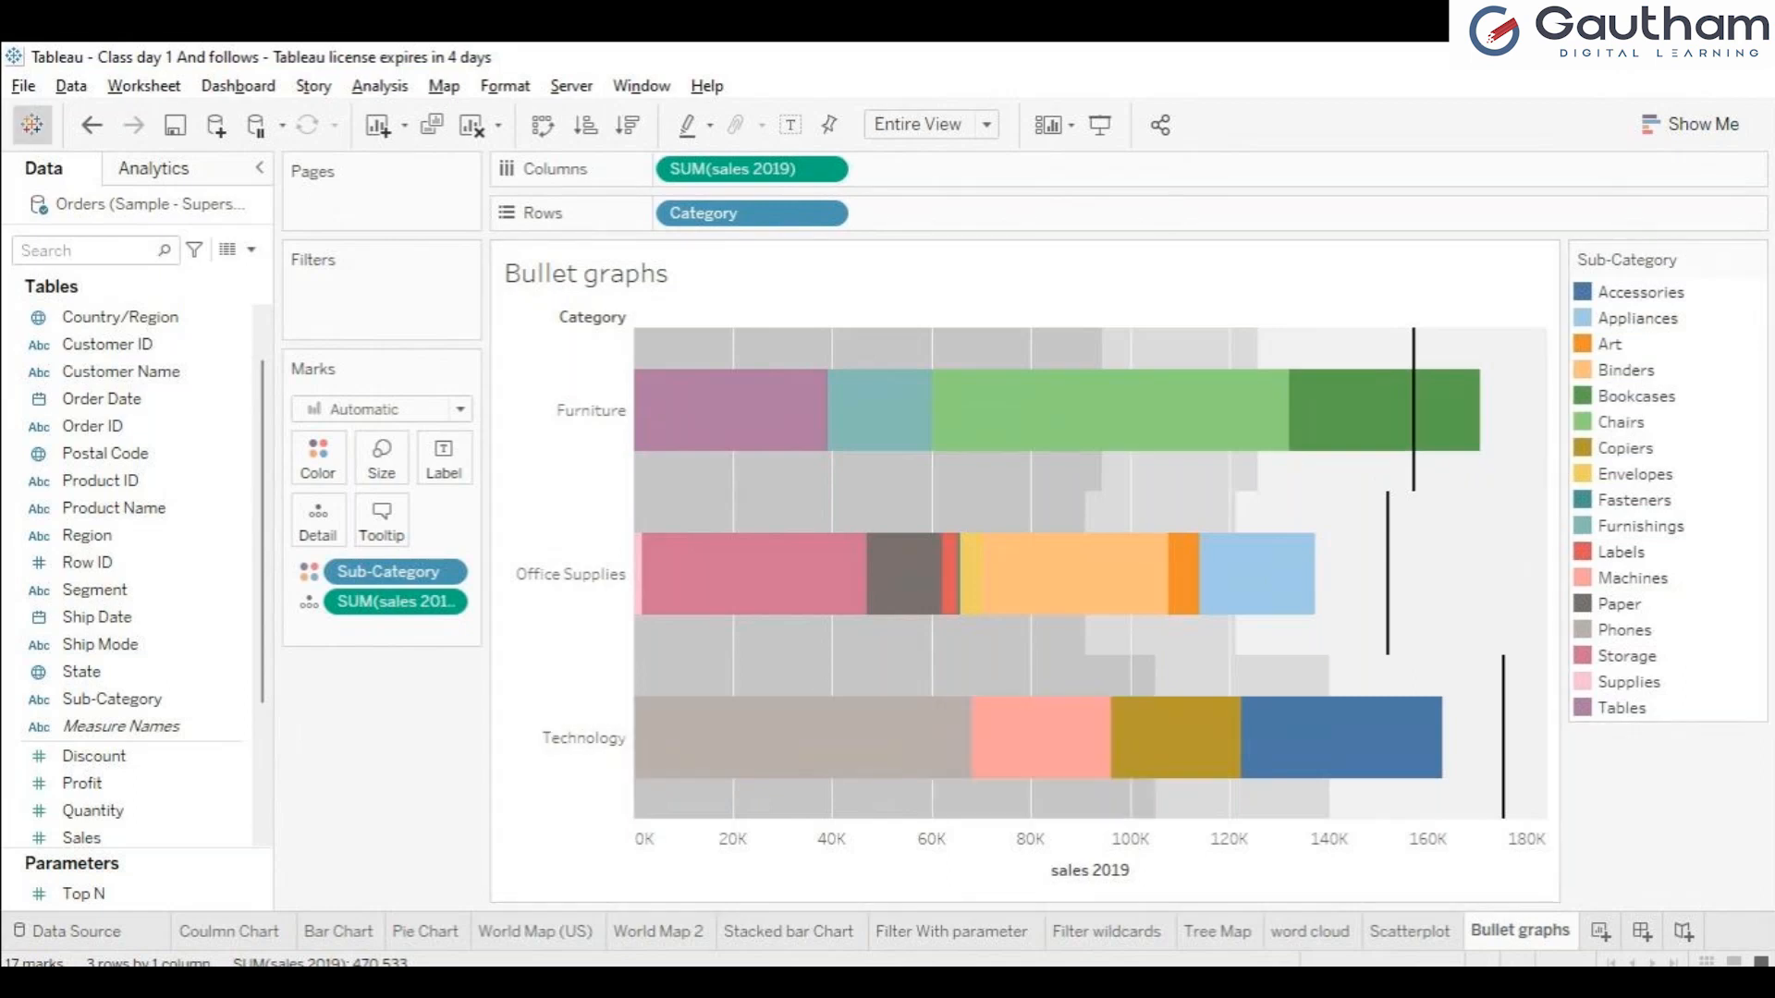
# Review the full list of server data connectors on the start page and return to the workbook.
pyautogui.click(32, 123)
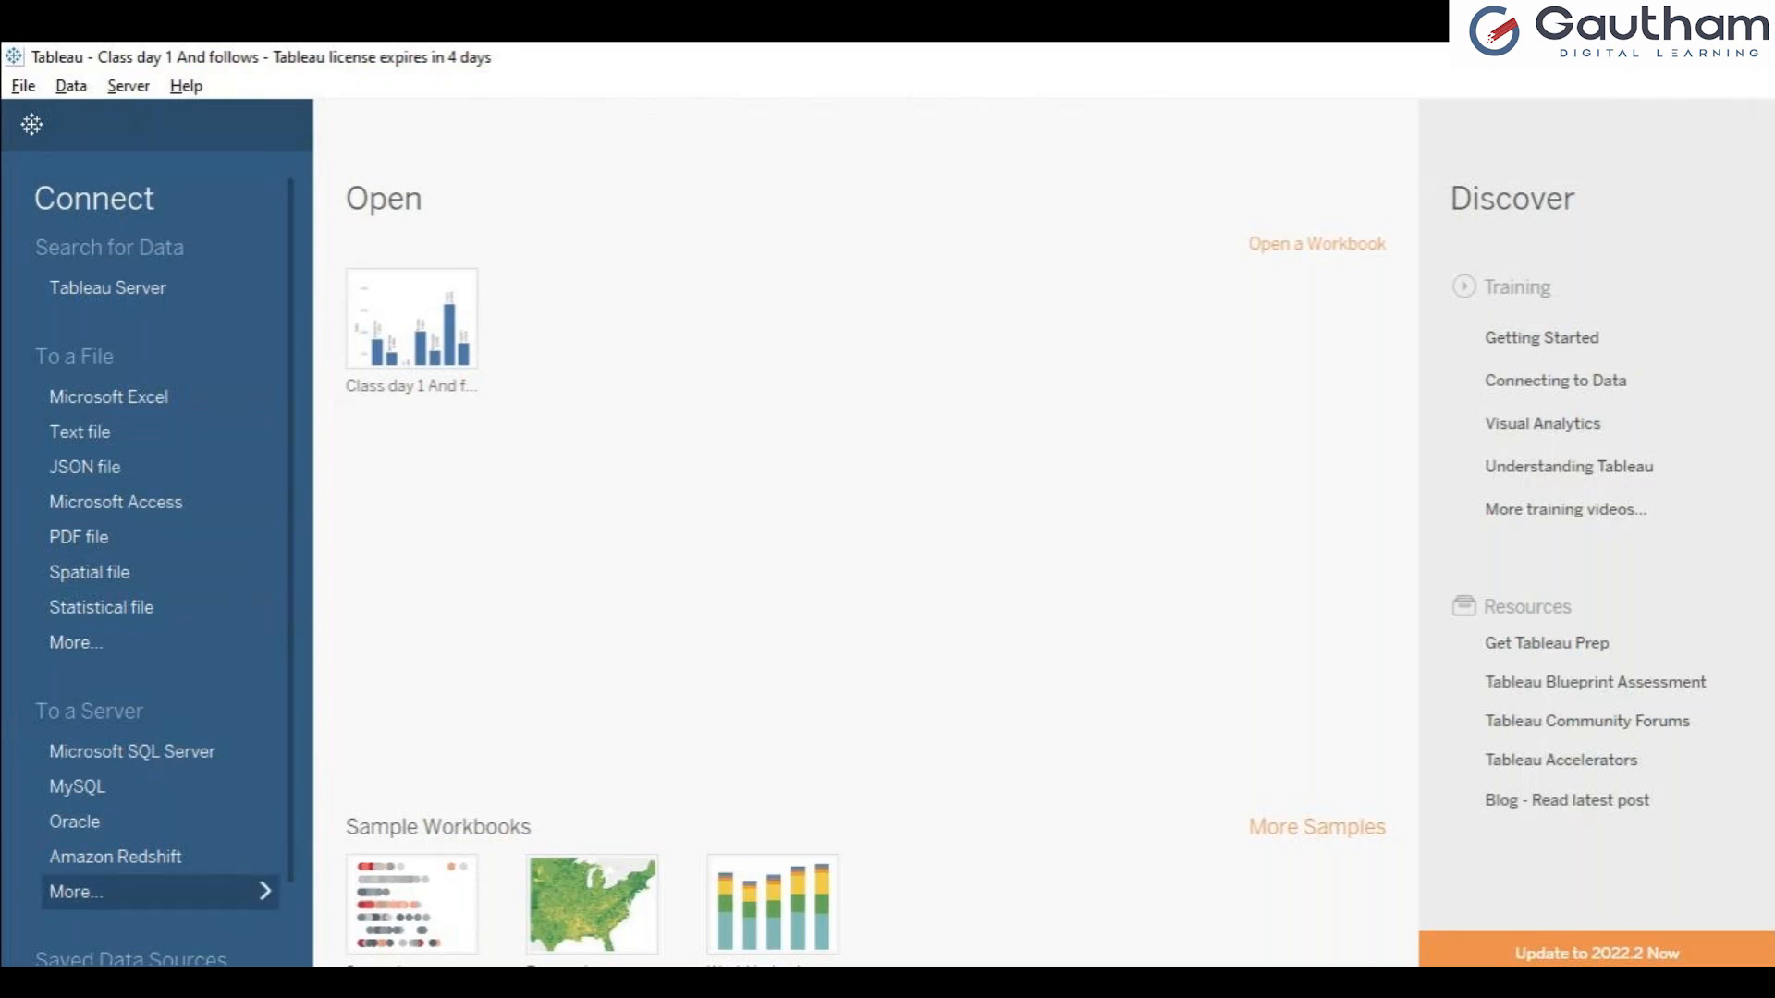
pyautogui.click(159, 892)
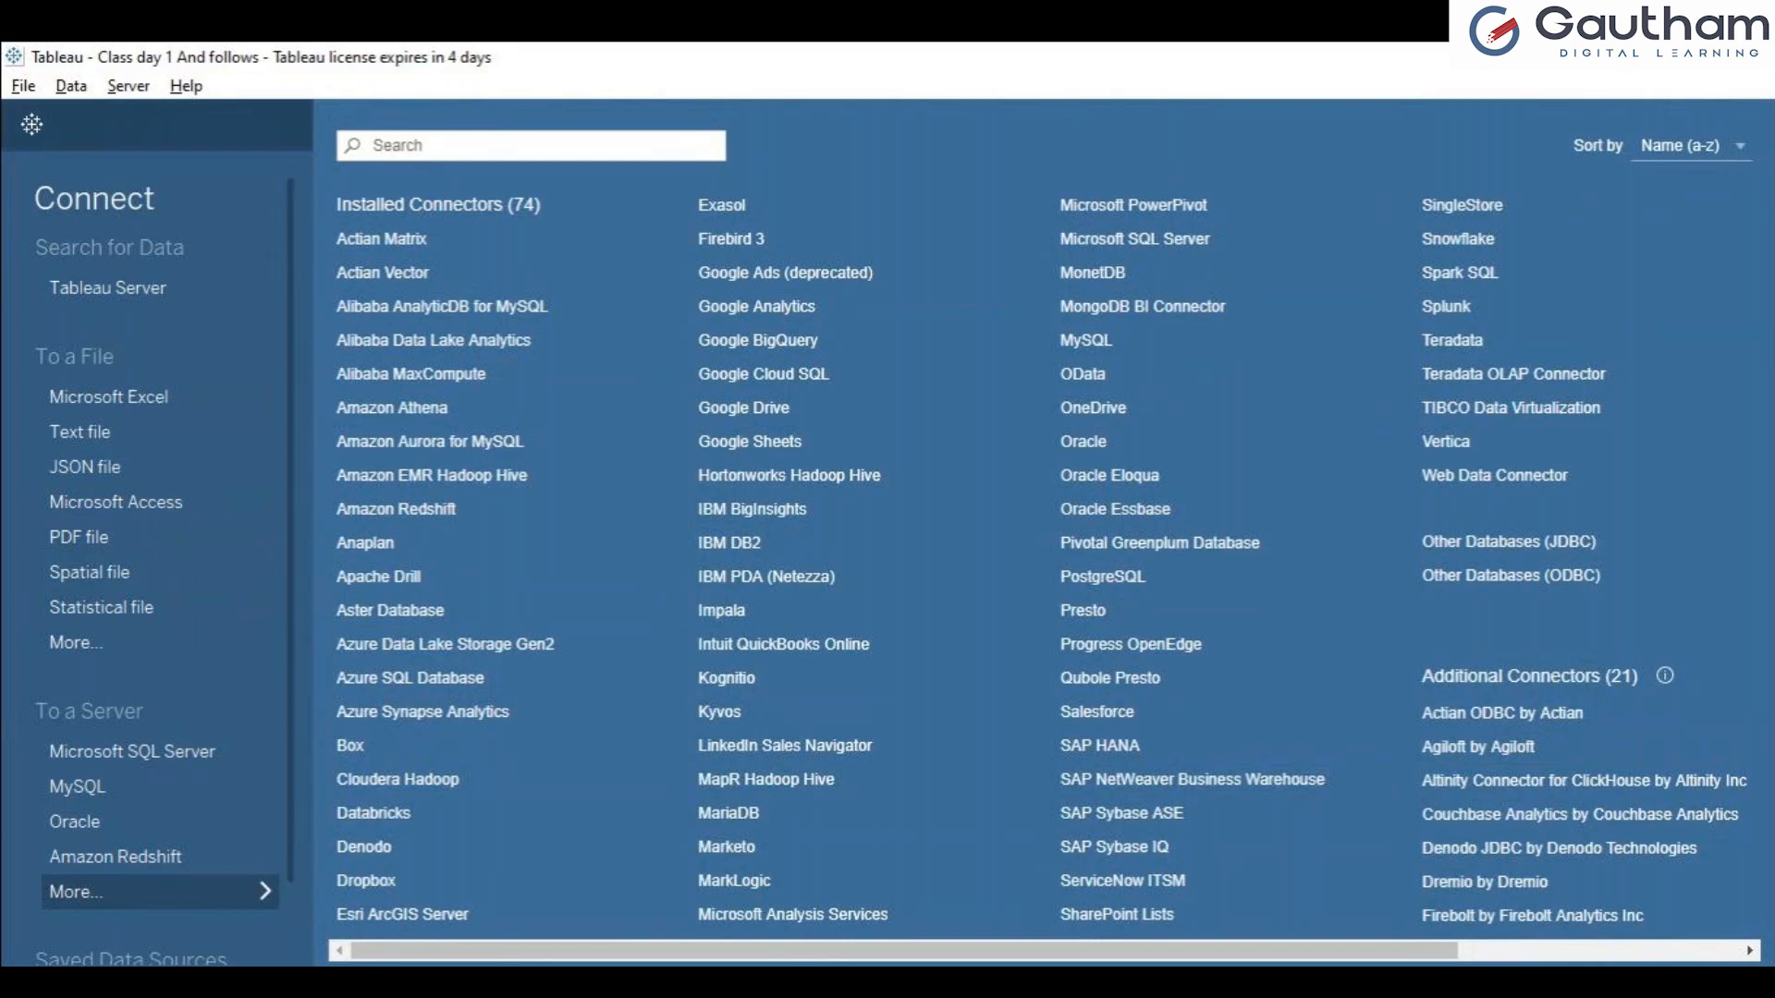
pyautogui.click(31, 124)
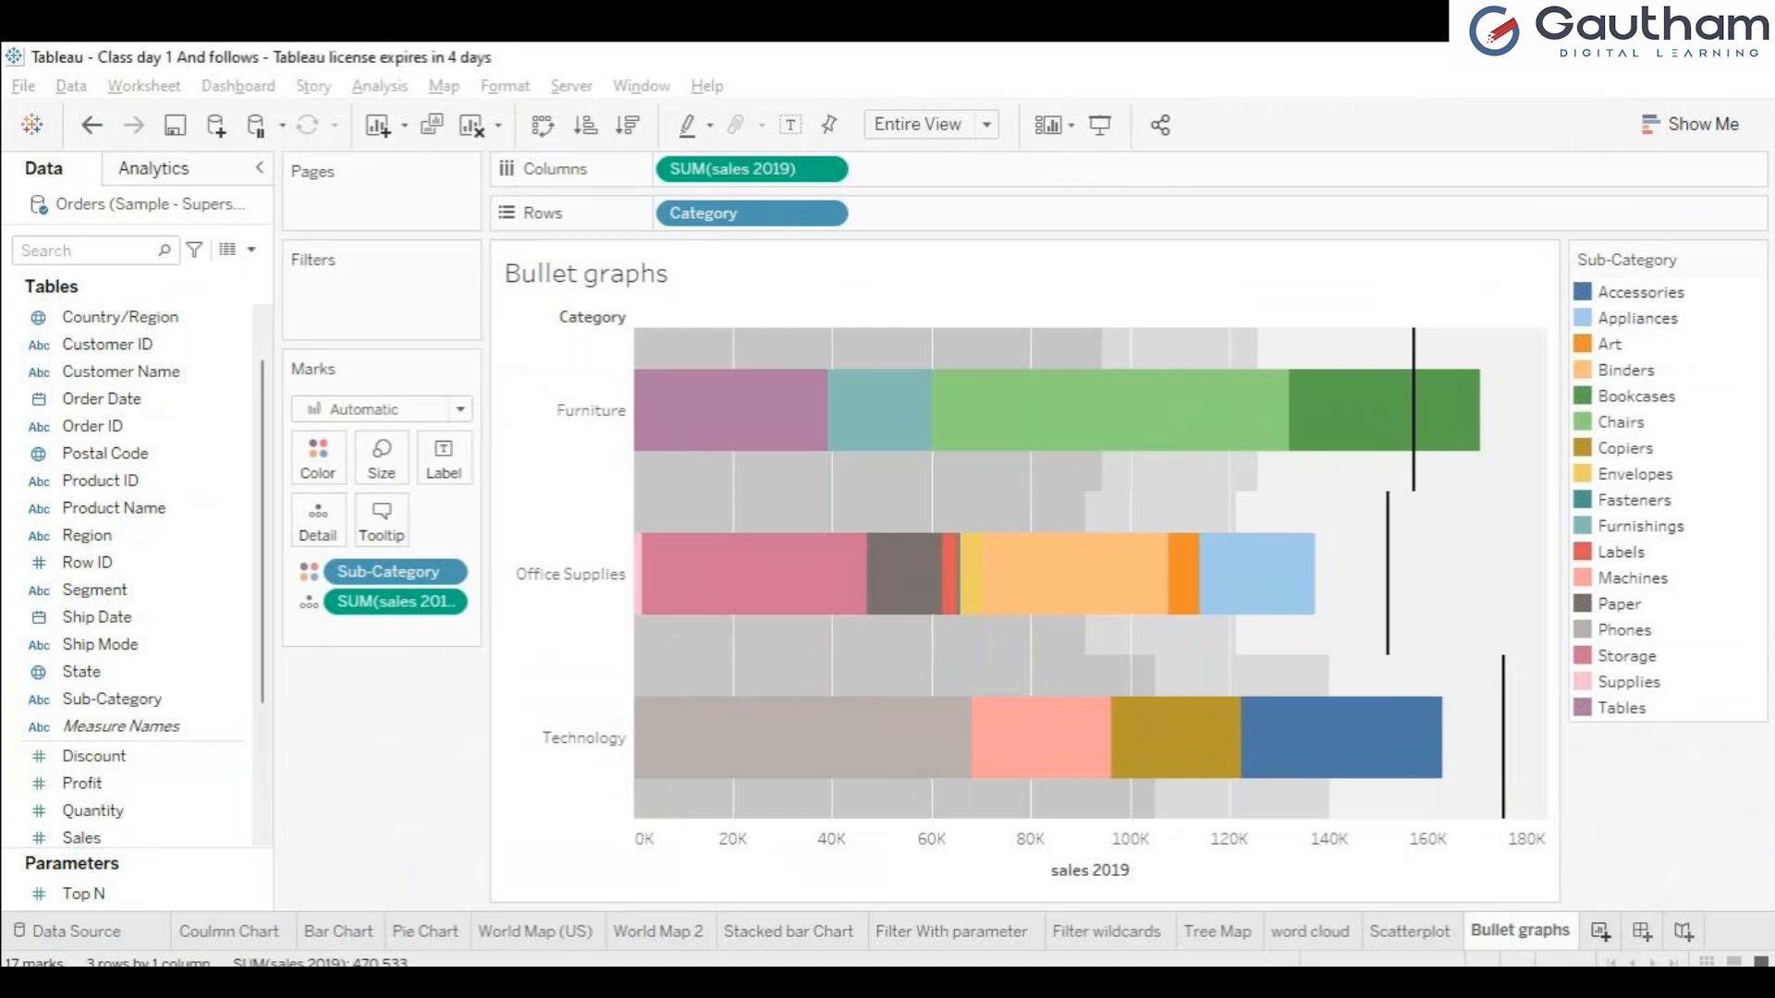
# Add a blank worksheet after the Bullet graphs sheet.
pyautogui.click(1601, 931)
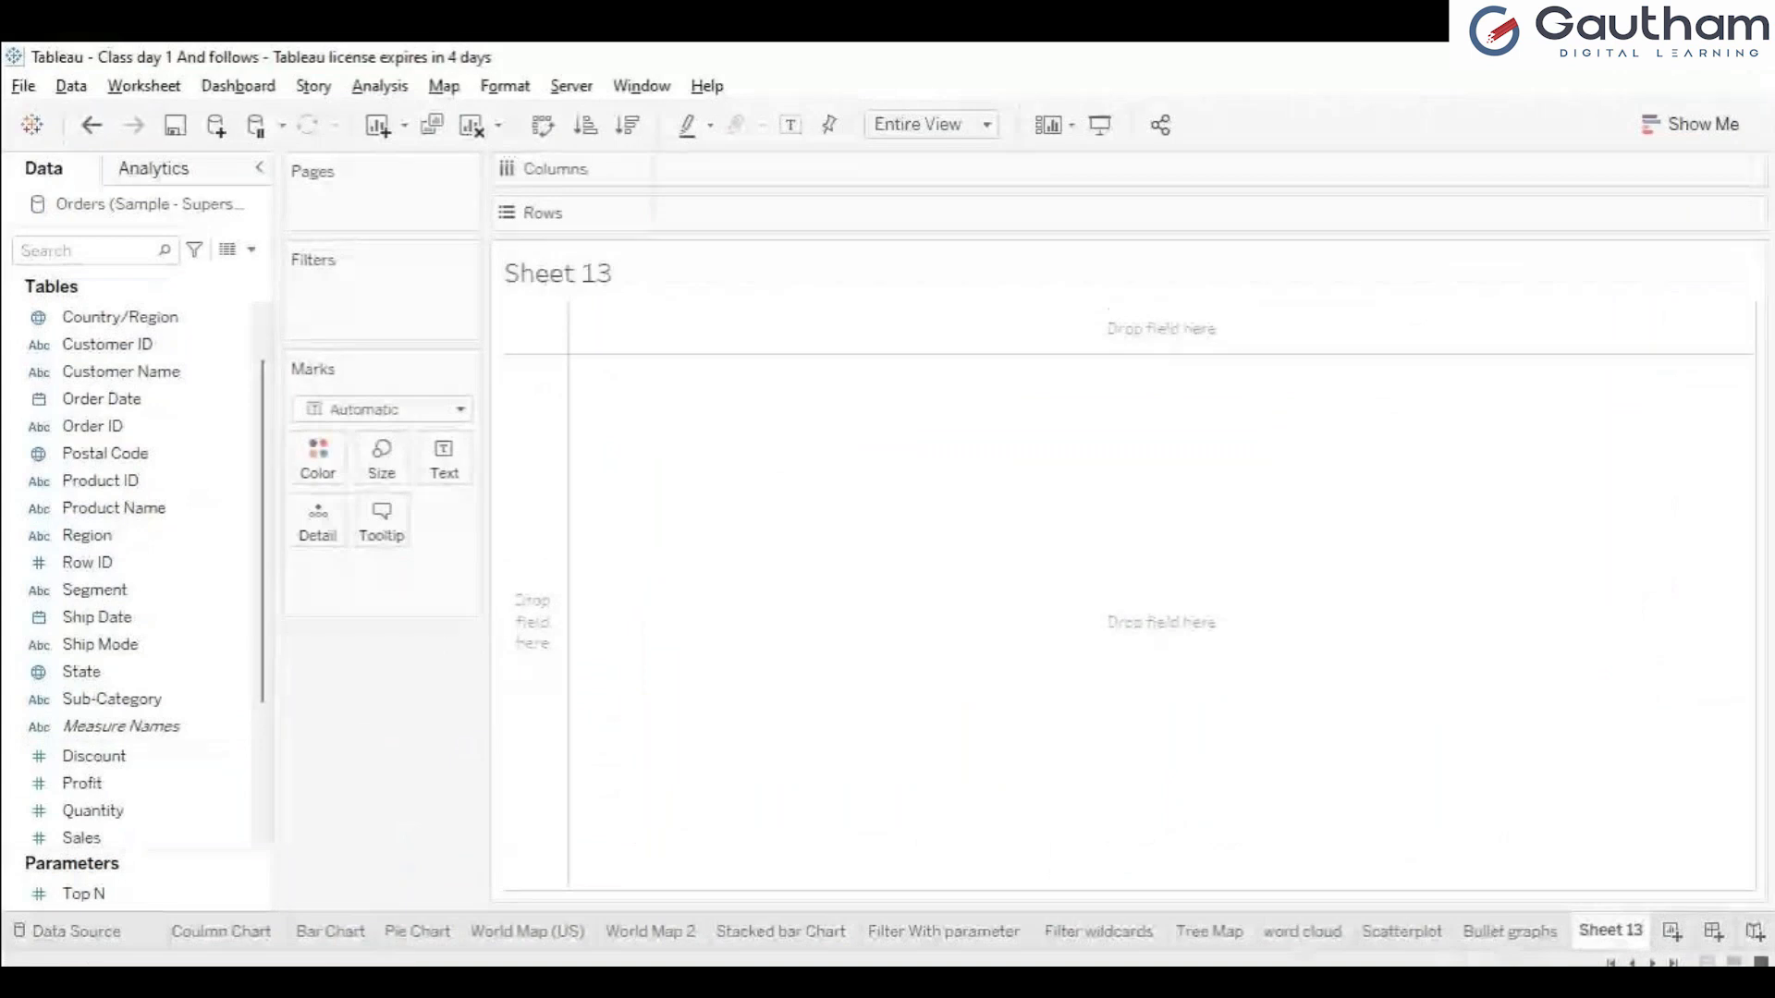